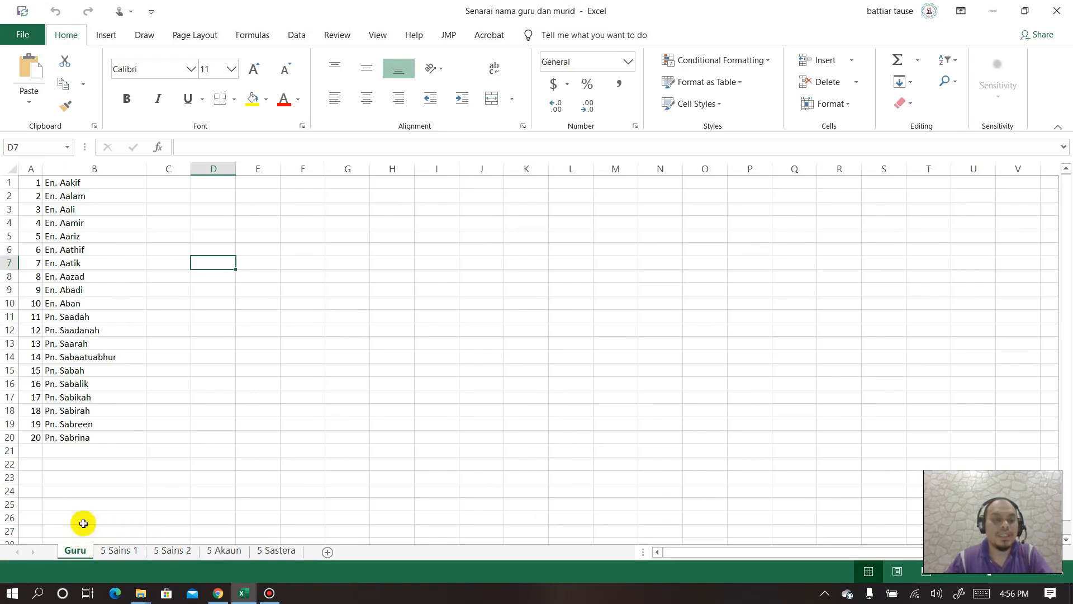
- Review the 5 Sains 1, 5 Sains 2, 5 Akaun and 5 Sastera name lists, then minimize Excel
{"action": "left_click", "coordinate": [120, 549]}
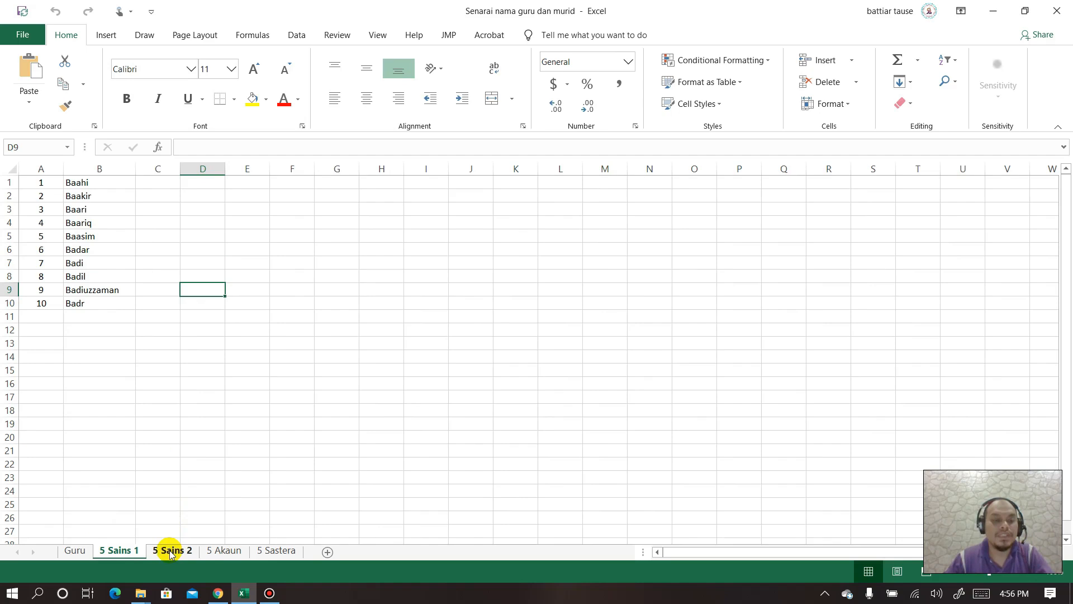
{"action": "left_click", "coordinate": [170, 551]}
{"action": "left_click", "coordinate": [223, 551]}
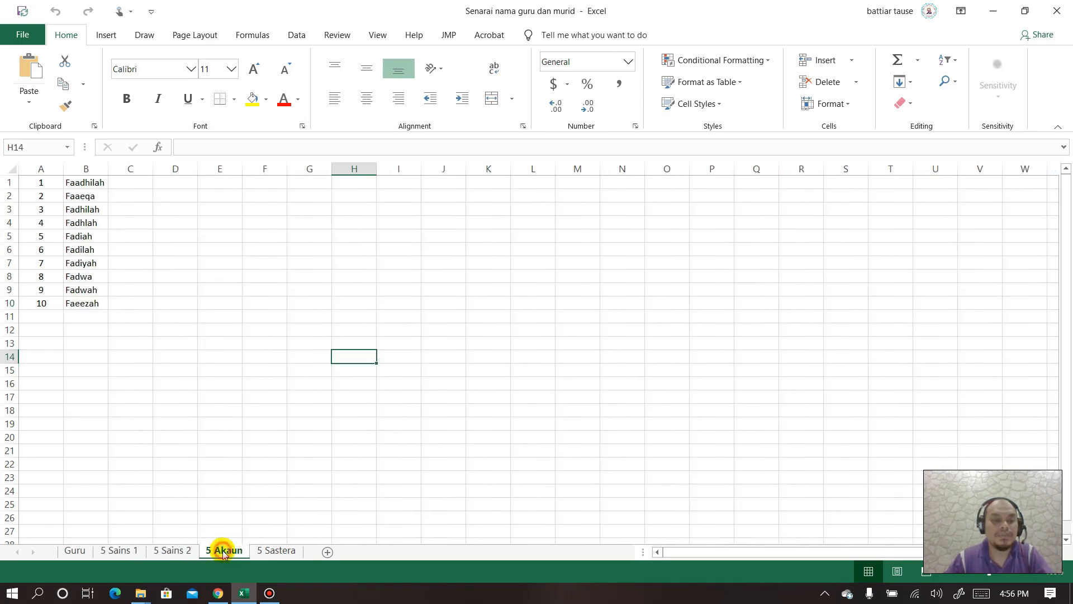
{"action": "left_click", "coordinate": [280, 552]}
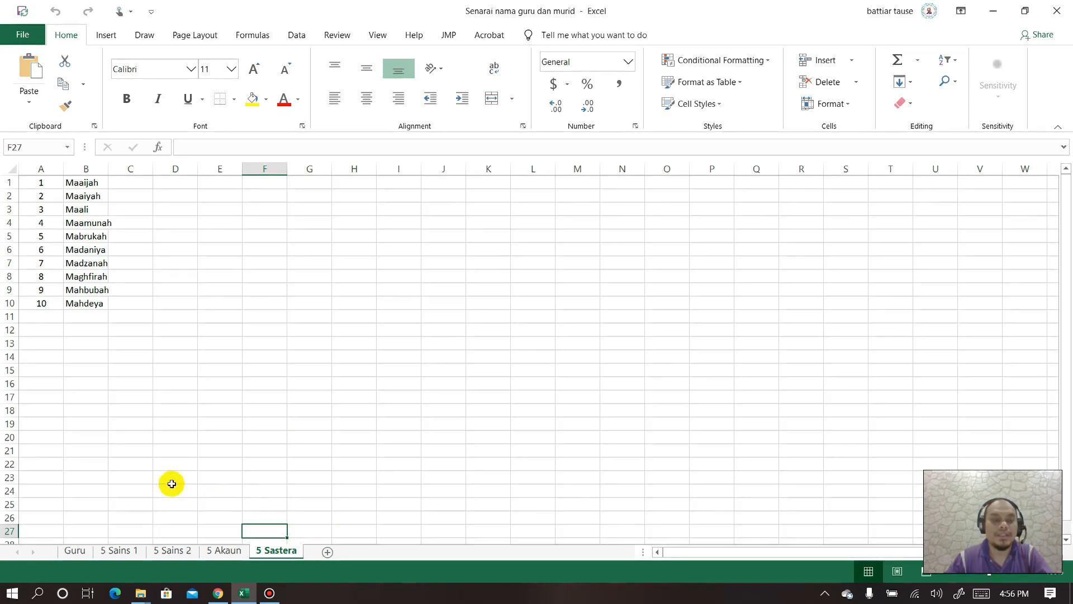
{"action": "left_click", "coordinate": [993, 13]}
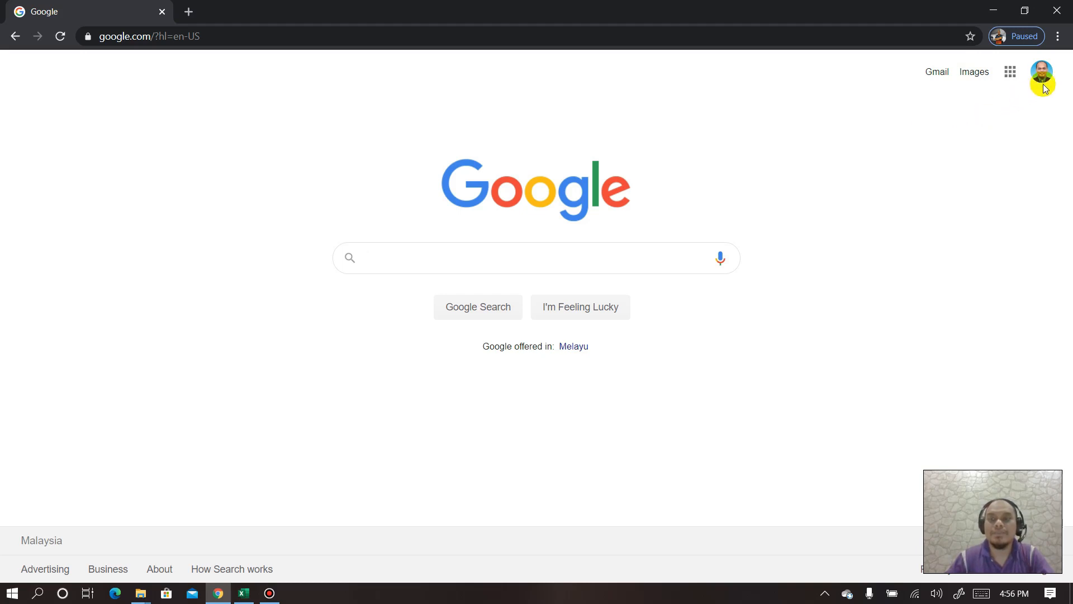
- Open Google Forms from the Google apps grid
{"action": "left_click", "coordinate": [1010, 73]}
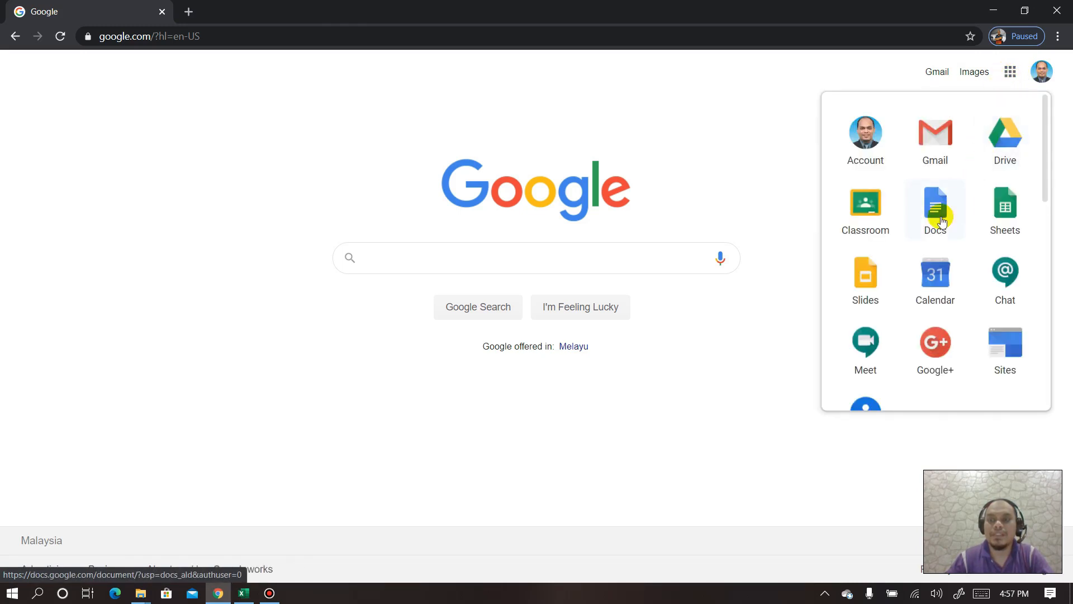
{"action": "scroll", "coordinate": [942, 221], "scroll_direction": "down", "scroll_amount": 7}
{"action": "left_click", "coordinate": [876, 305]}
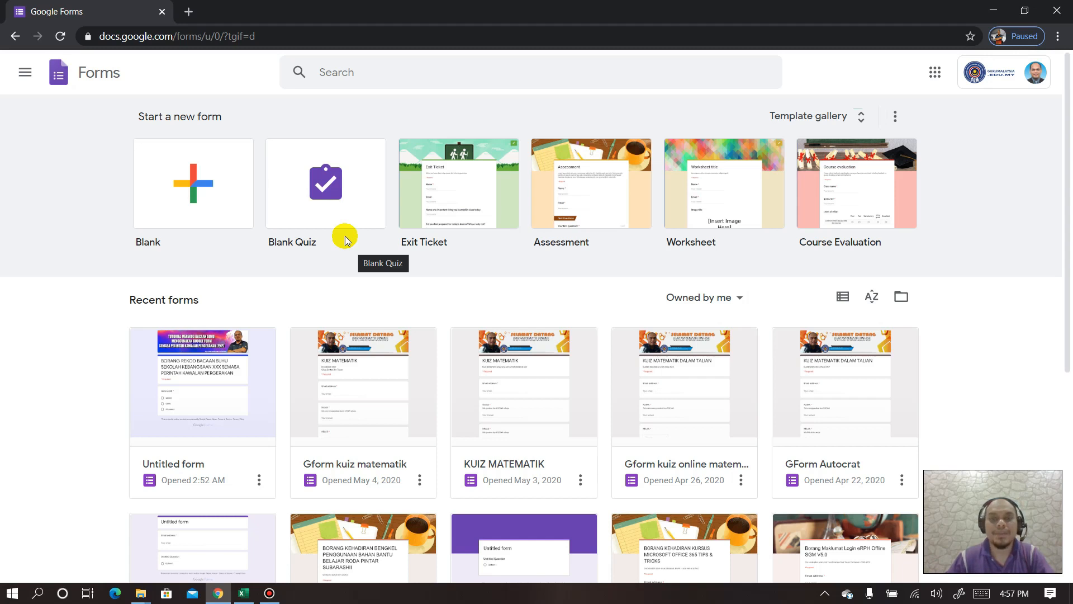
- Create a blank form and upload the Header image file as its theme banner
{"action": "left_click", "coordinate": [194, 204]}
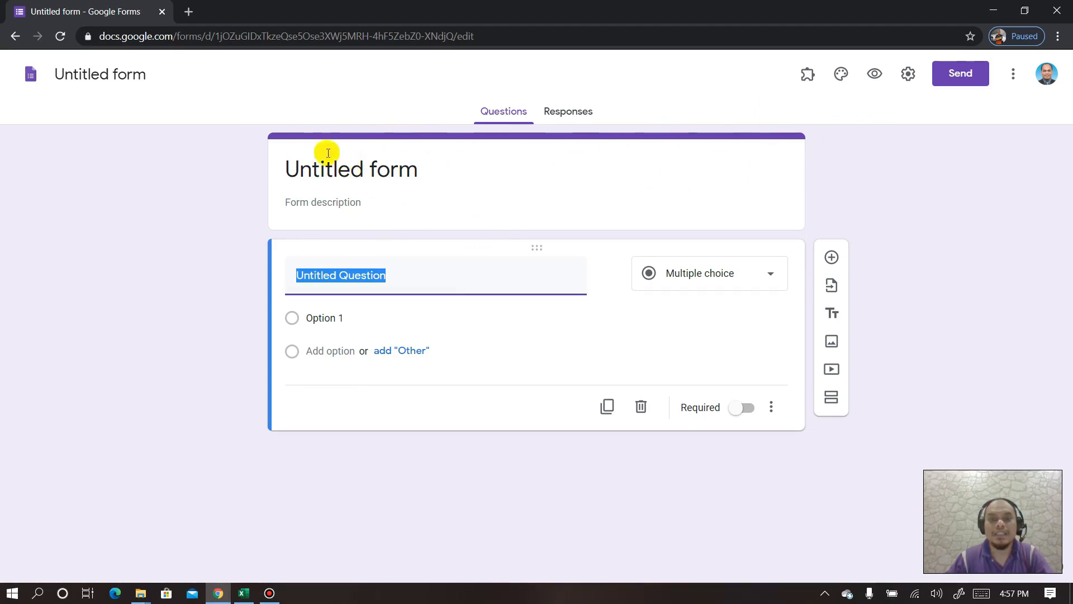
{"action": "left_click", "coordinate": [842, 78]}
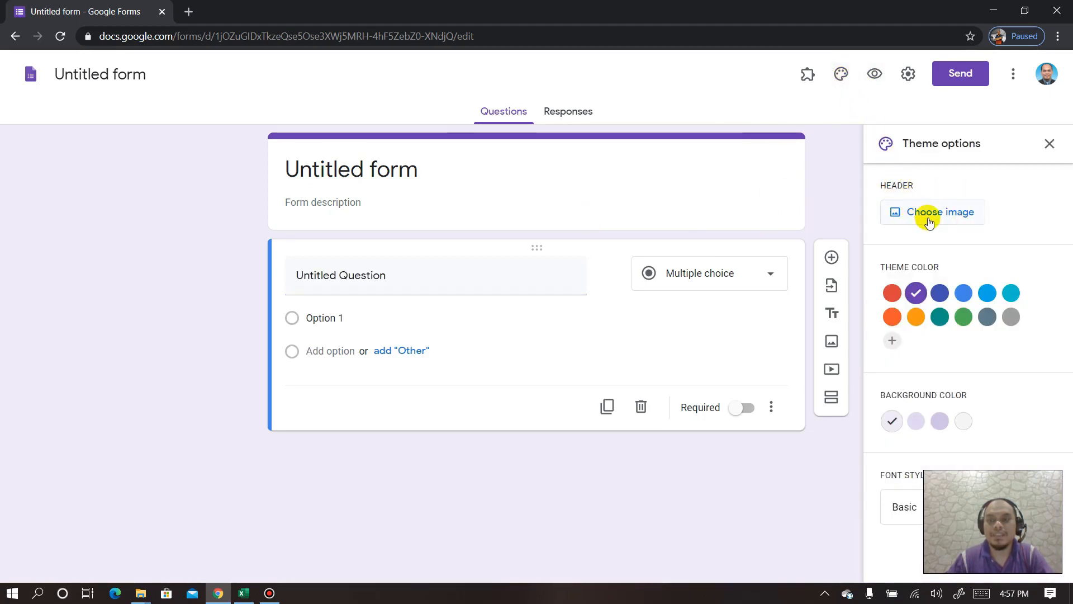
{"action": "left_click", "coordinate": [918, 213]}
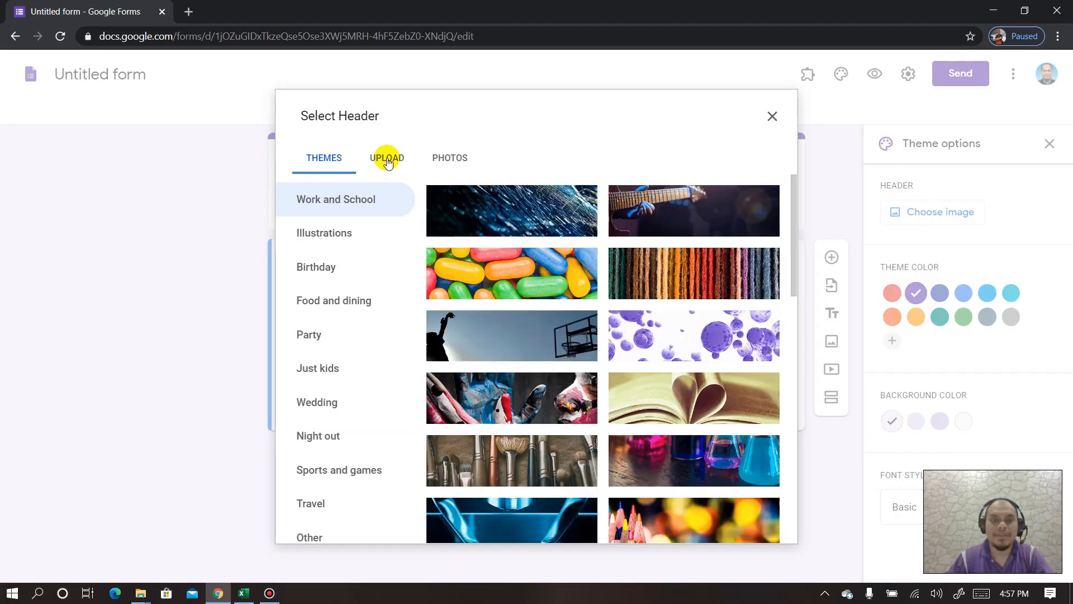
{"action": "left_click", "coordinate": [387, 159]}
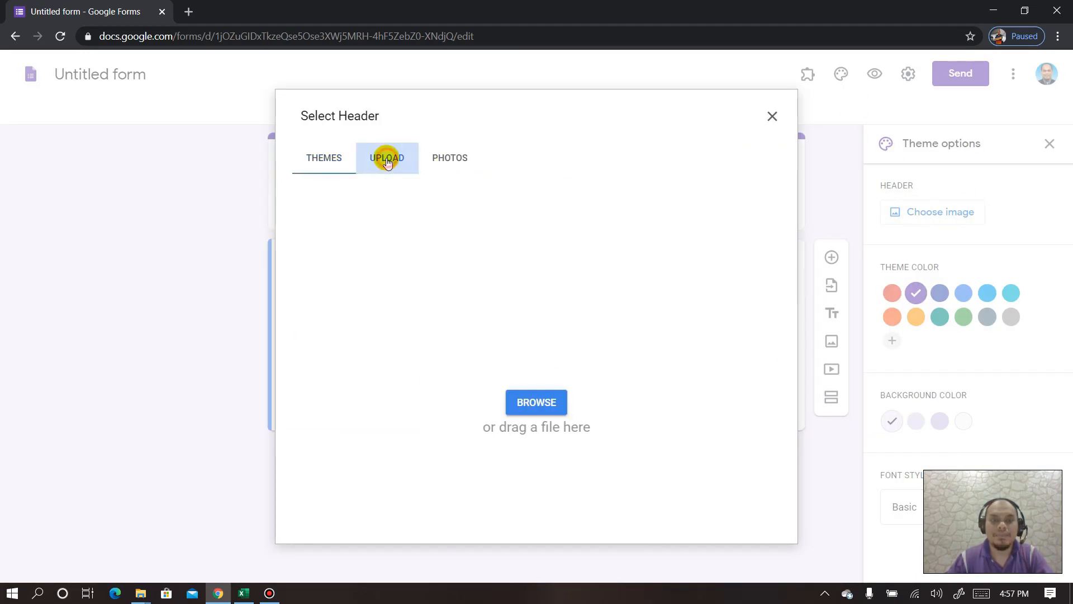
{"action": "left_click", "coordinate": [549, 403]}
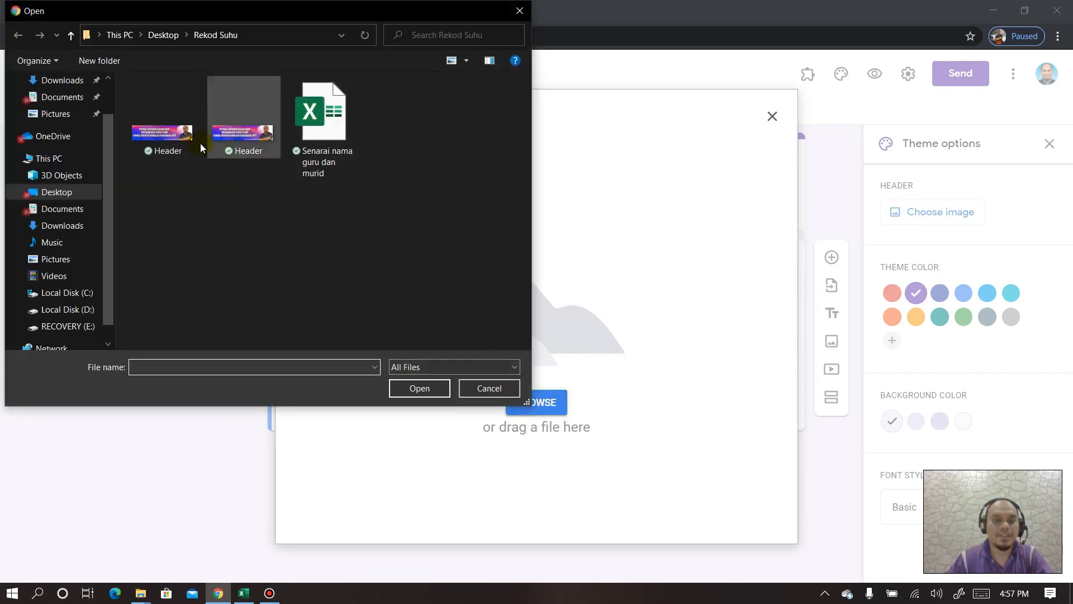
{"action": "left_click", "coordinate": [167, 143]}
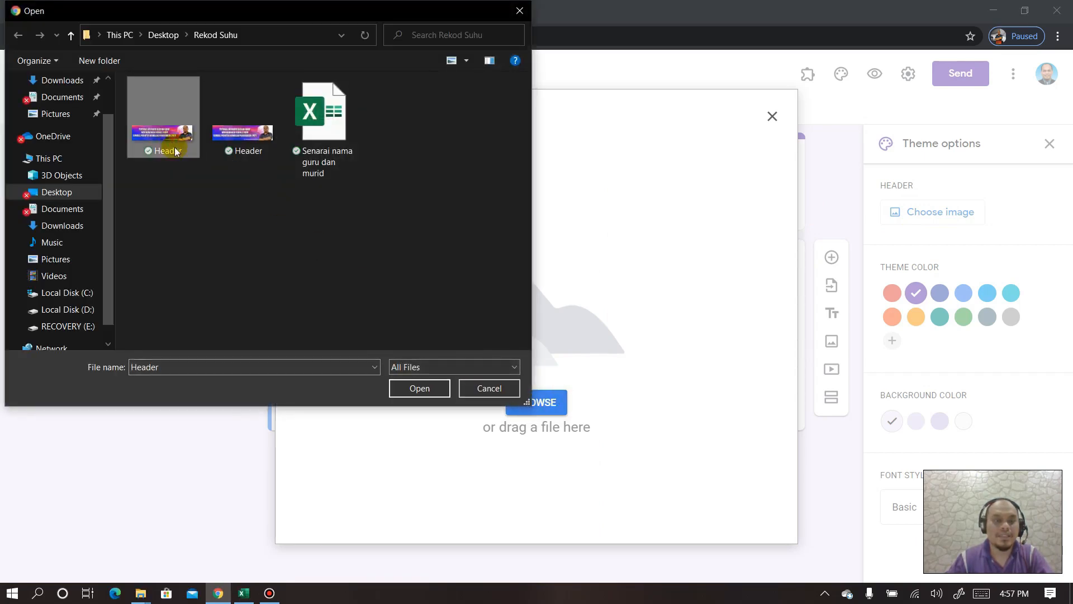
{"action": "left_click", "coordinate": [400, 389]}
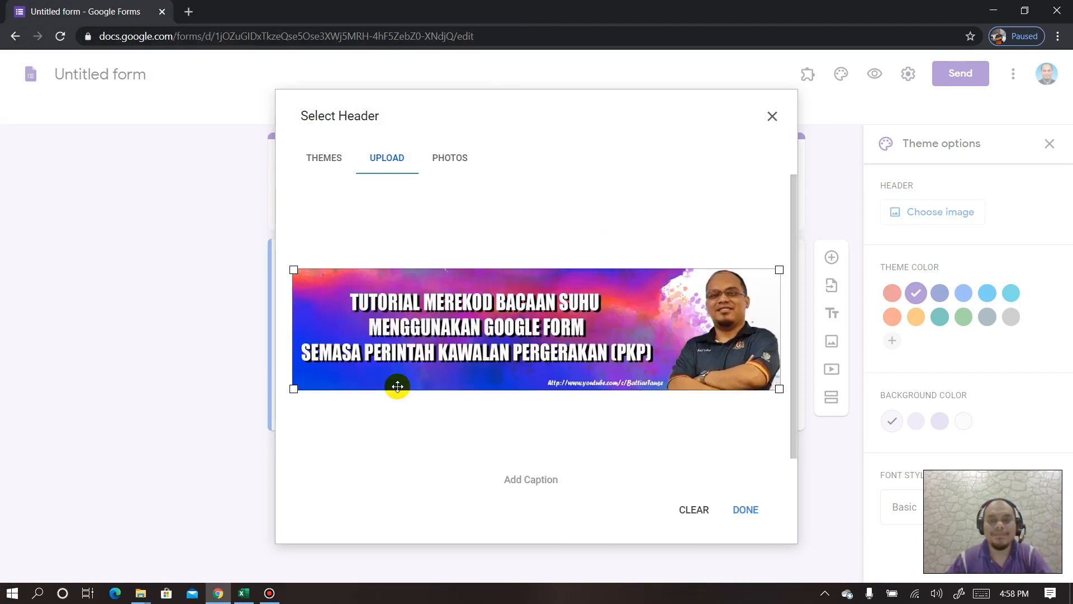
{"action": "left_click", "coordinate": [743, 518]}
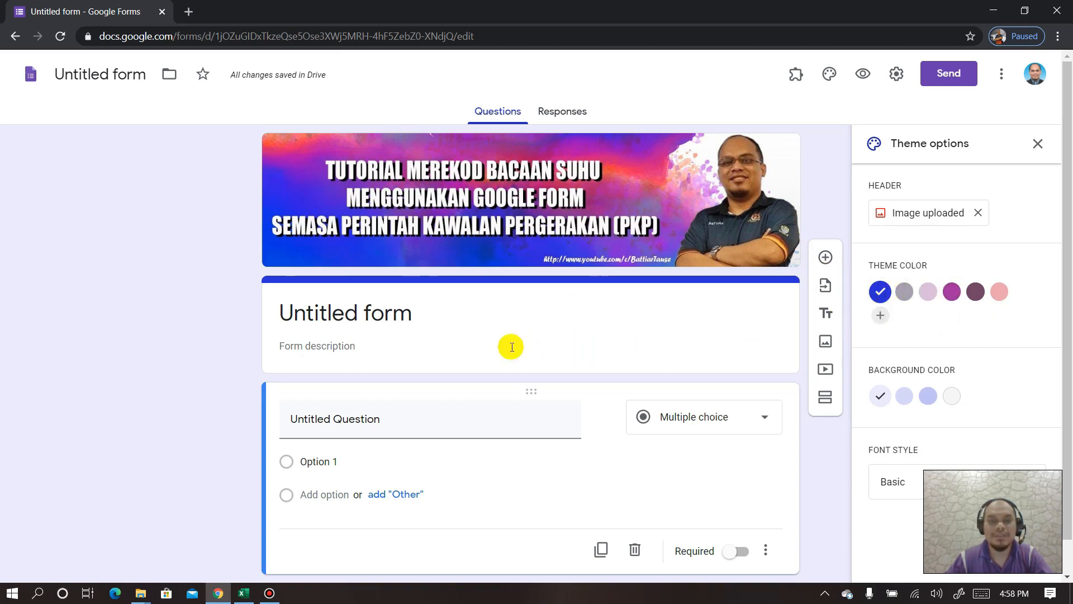
{"action": "left_click", "coordinate": [473, 323]}
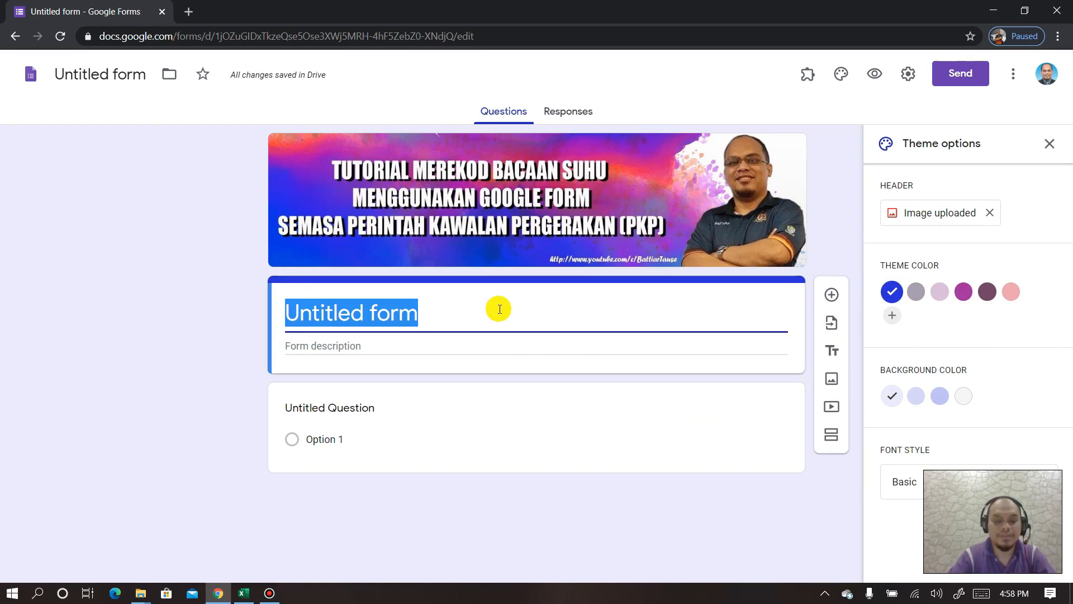
- Title the form 'BORANG REKOD BACAAN SUHU MURID, GURU DAN PELAWAT SEKOLAH XXX'
{"action": "type", "text": "BORANG"}
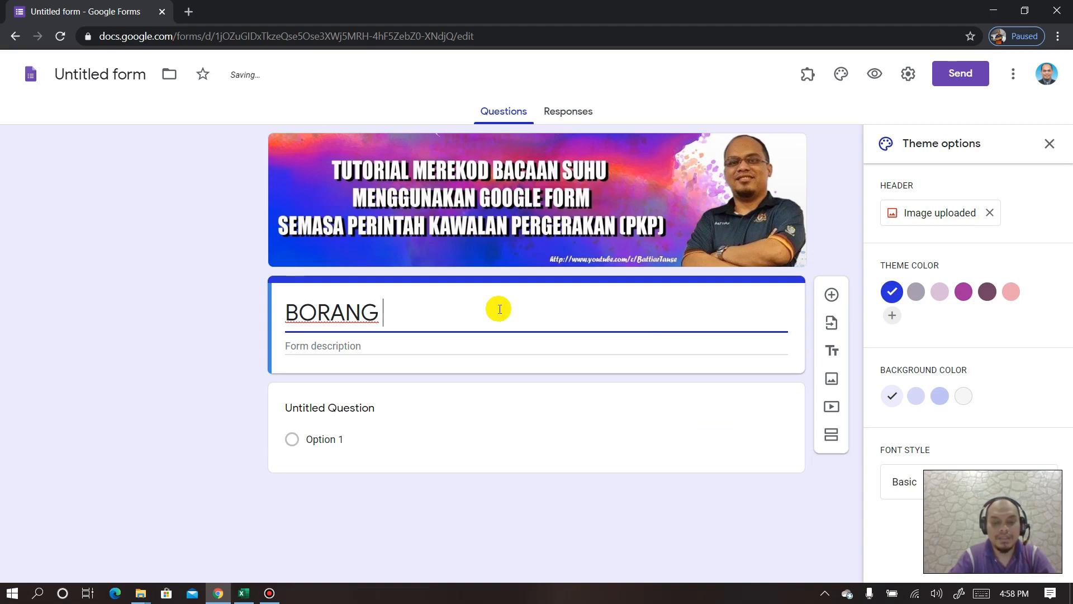
{"action": "type", "text": " REKOD BACAAN SUHUH"}
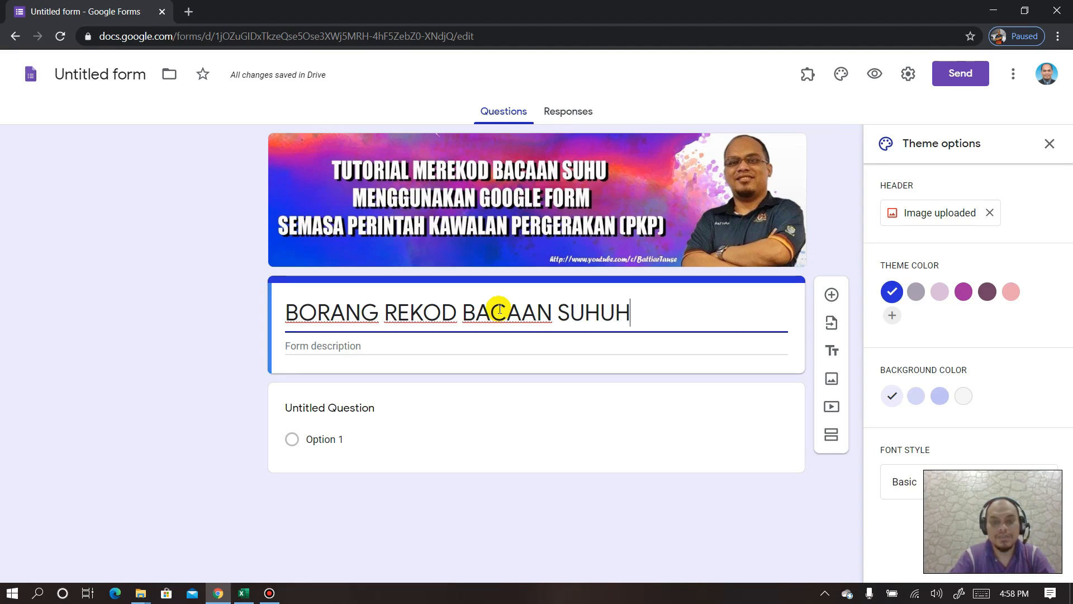
{"action": "key", "text": "BackSpace"}
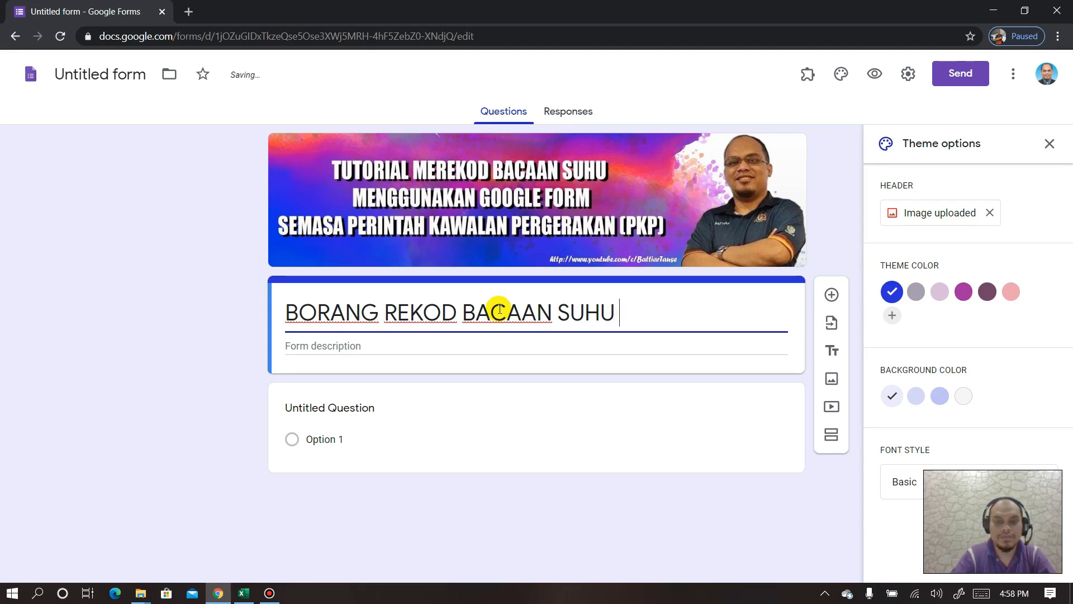
{"action": "type", "text": "MURID, GURU DAN"}
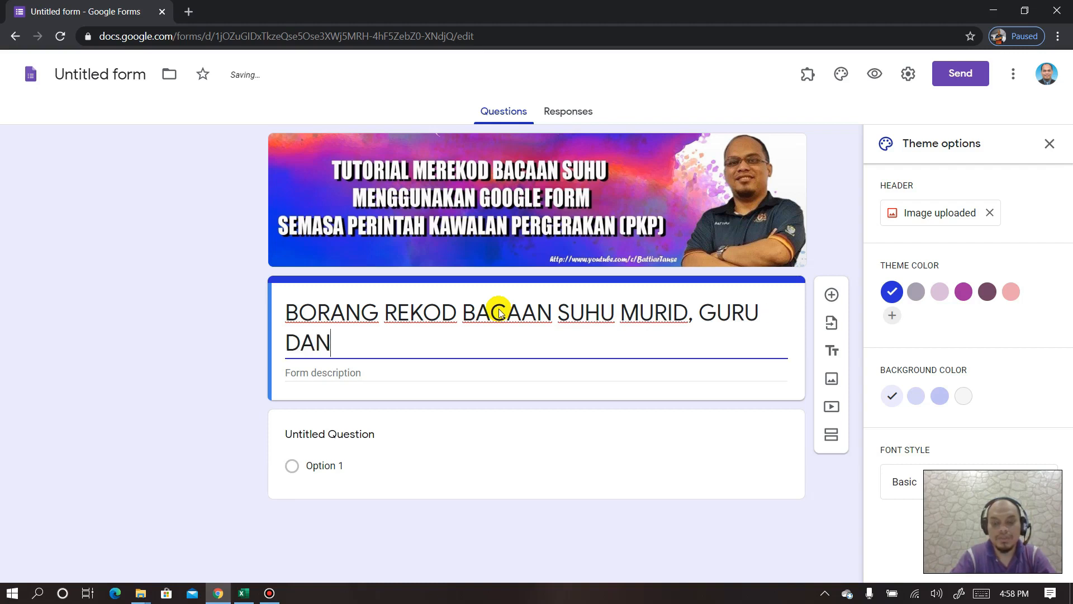
{"action": "type", "text": " PELAWAT"}
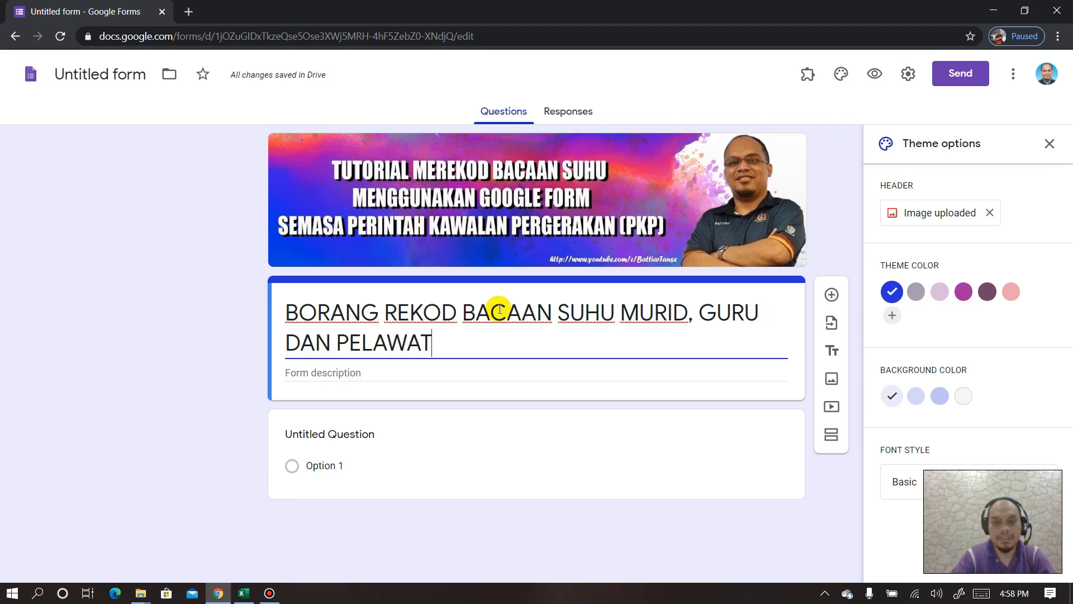
{"action": "type", "text": " SEKOLAH XXX"}
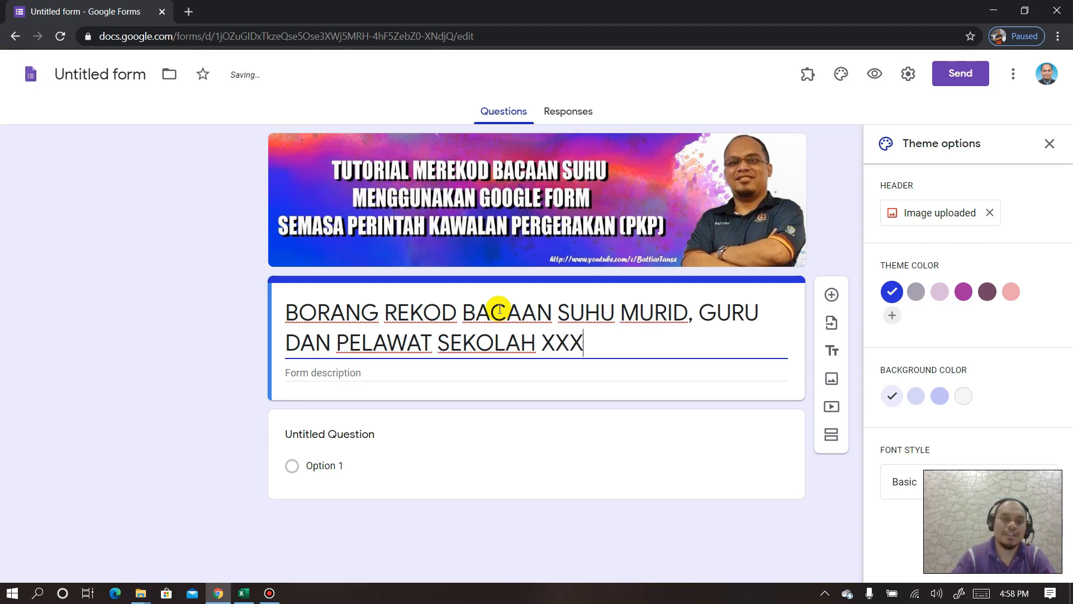
{"action": "left_click", "coordinate": [468, 418]}
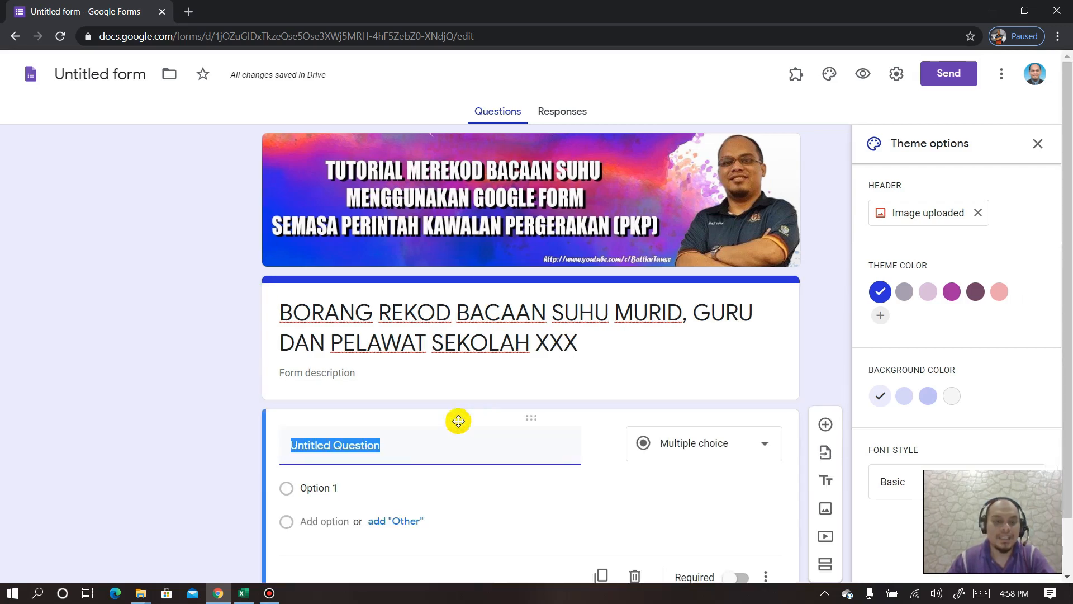
{"action": "scroll", "coordinate": [395, 425], "scroll_direction": "down", "scroll_amount": 1}
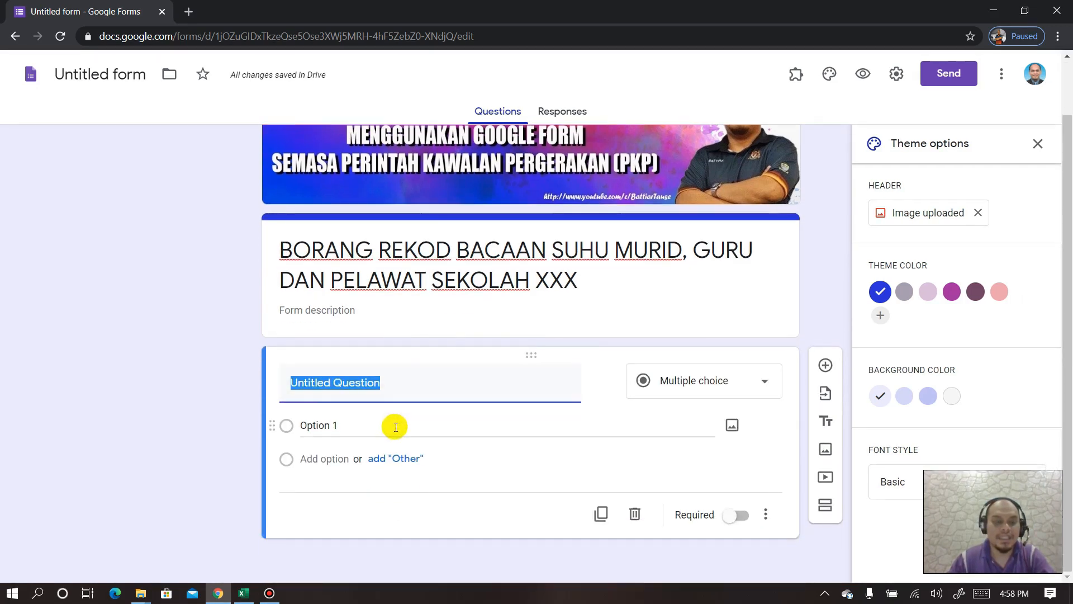
{"action": "left_click", "coordinate": [242, 593]}
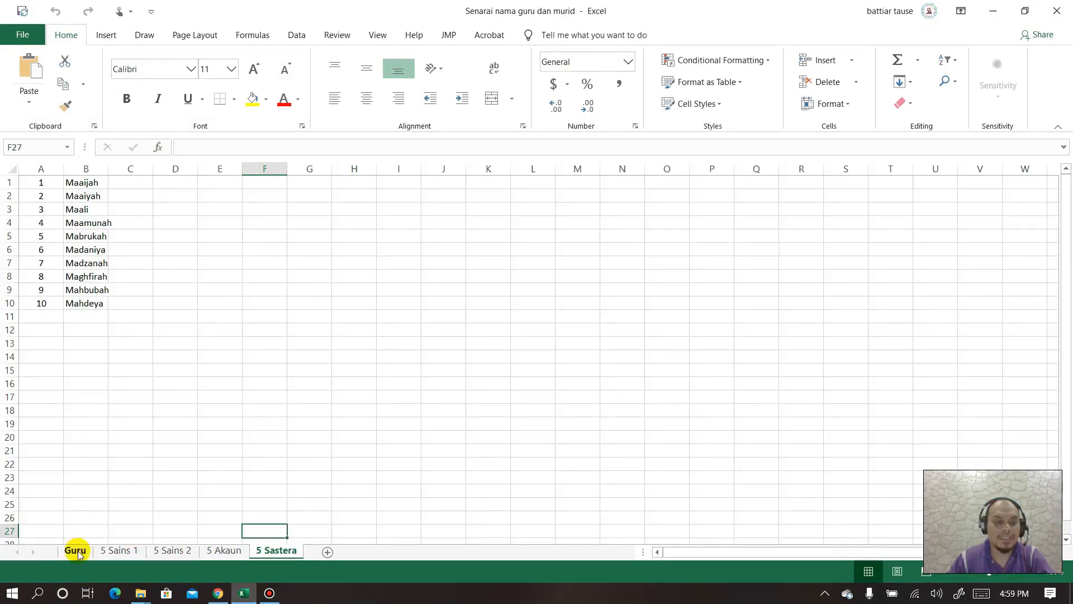
{"action": "left_click", "coordinate": [76, 550]}
{"action": "left_click", "coordinate": [119, 551]}
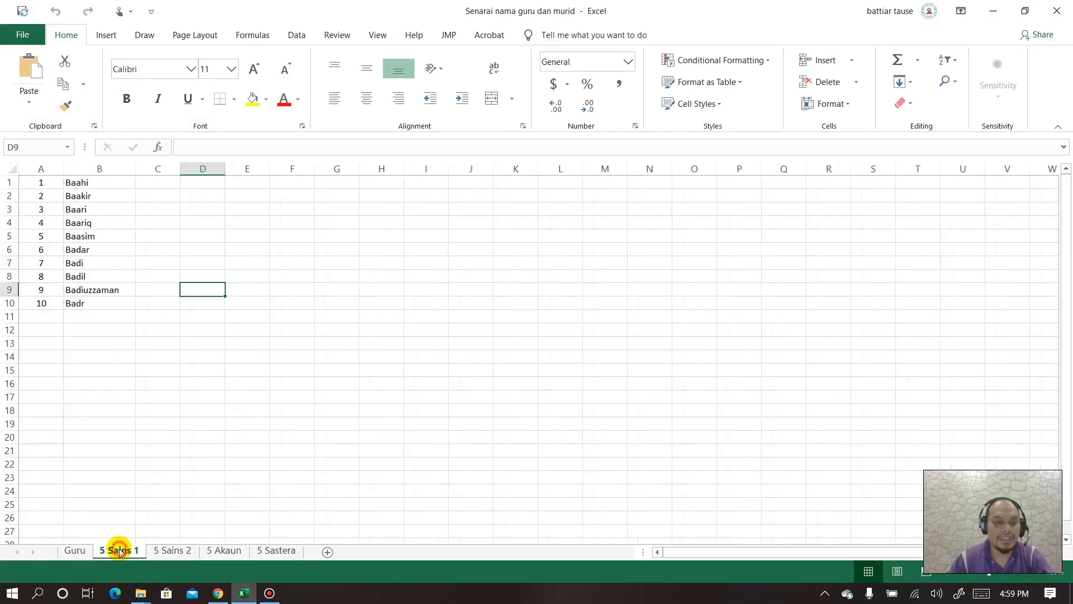
{"action": "left_click", "coordinate": [993, 11]}
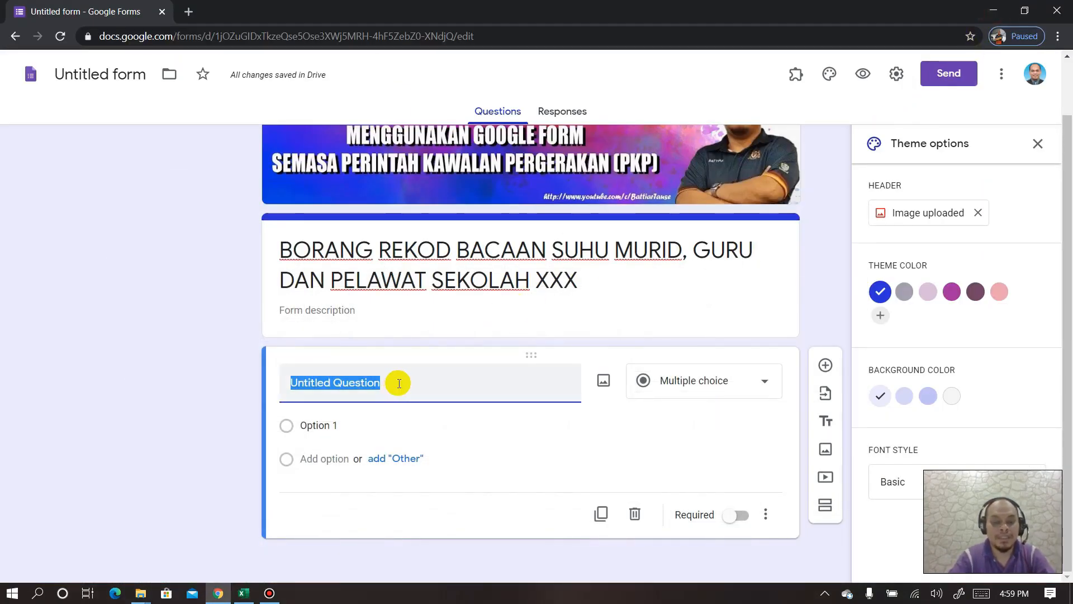
- Title the first question KATEGORI with choices MURID, GURU and PELAWAT
{"action": "type", "text": "KATEGORI"}
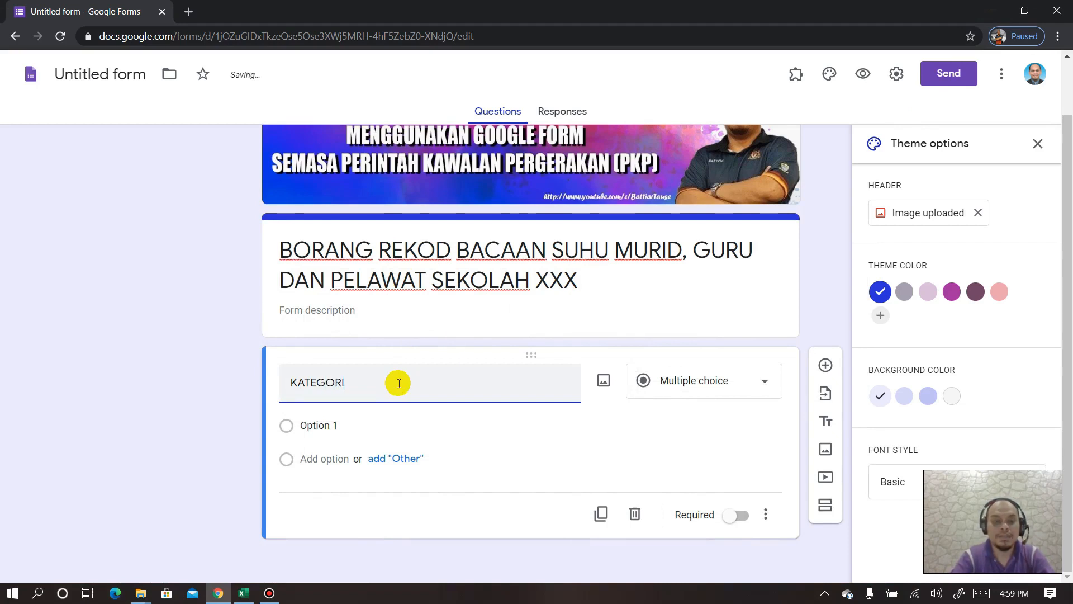
{"action": "left_click", "coordinate": [352, 429]}
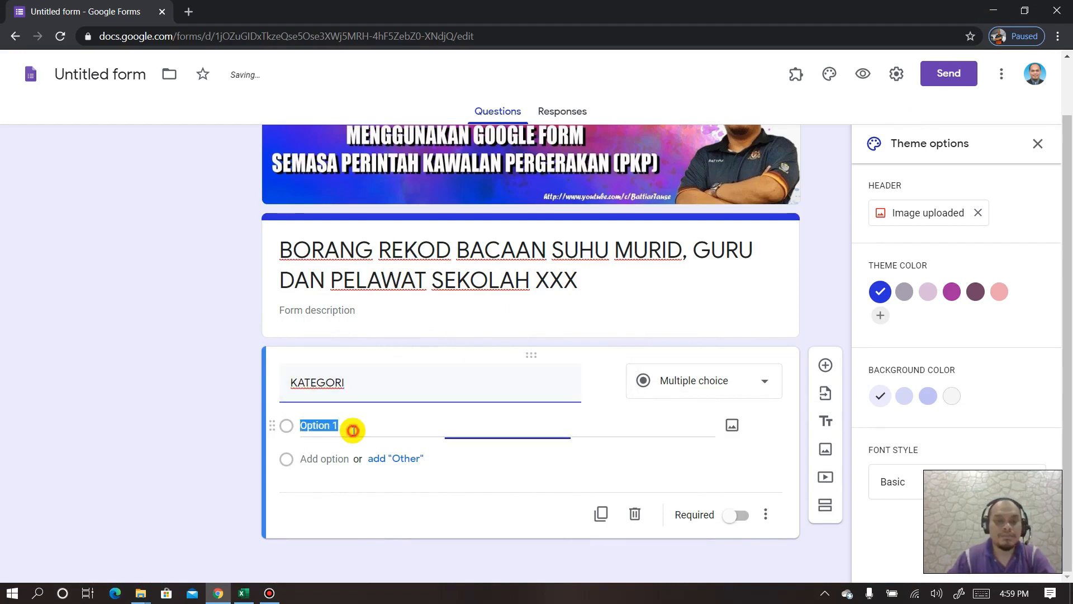
{"action": "type", "text": "MURID"}
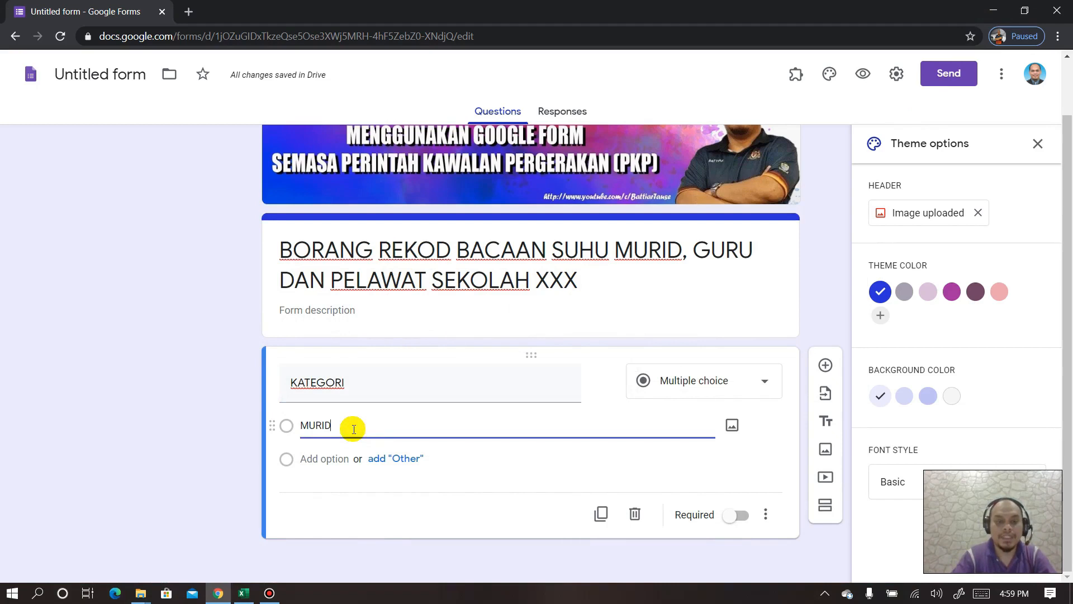
{"action": "left_click", "coordinate": [335, 458]}
{"action": "type", "text": "GURU"}
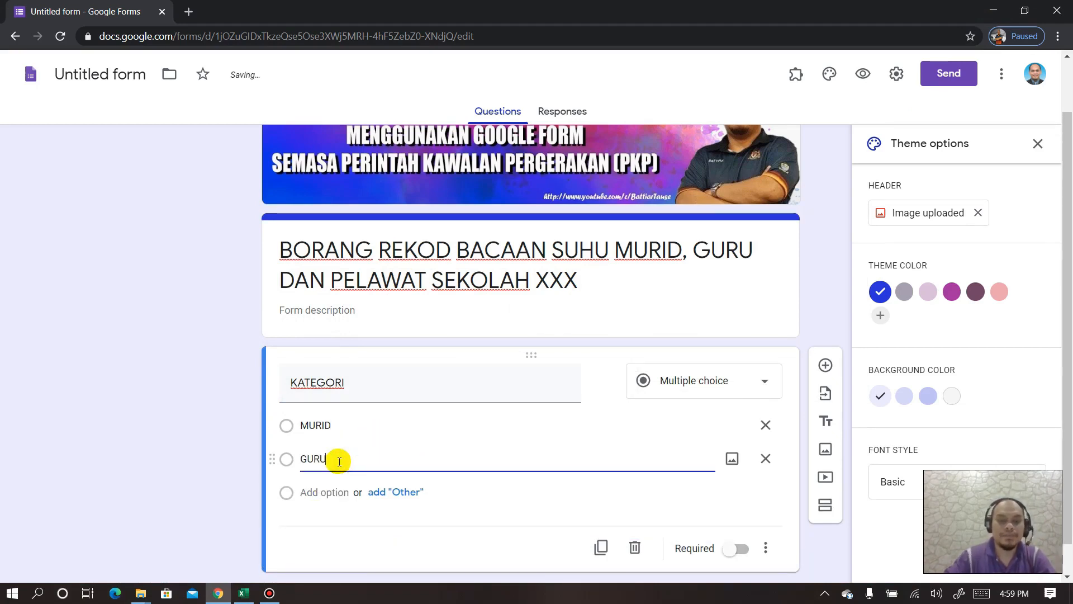
{"action": "left_click", "coordinate": [334, 492]}
{"action": "type", "text": "PELAWAT"}
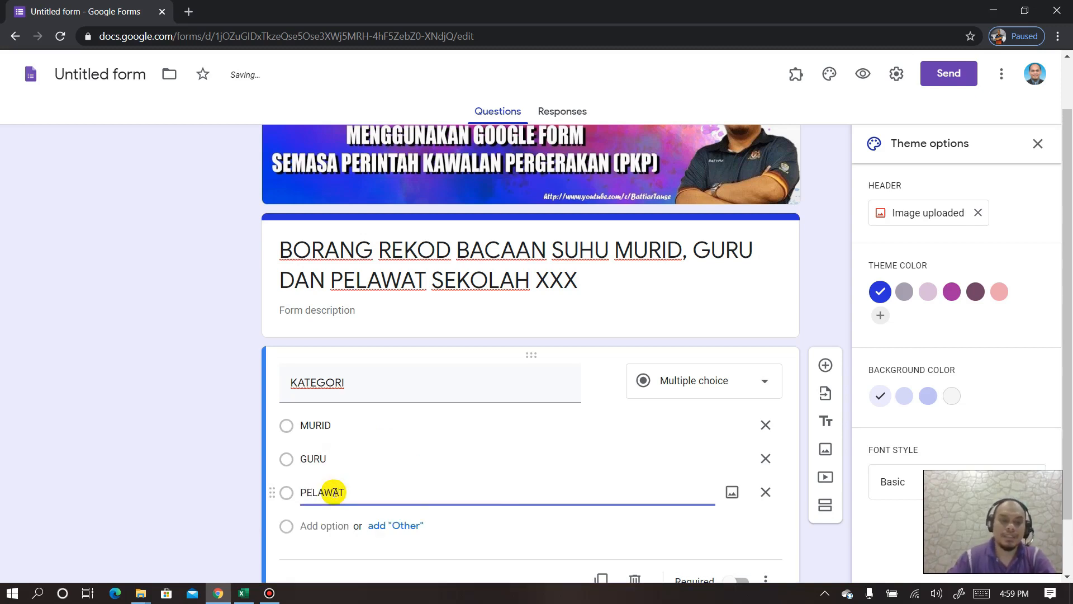
- Keep KATEGORI as multiple choice and make it required
{"action": "left_click", "coordinate": [703, 387]}
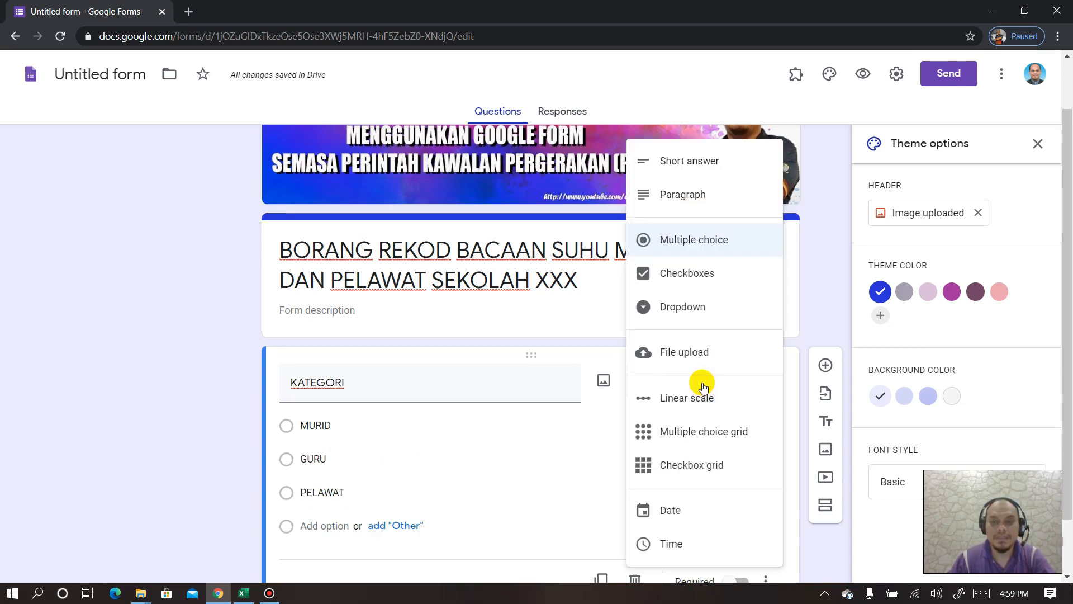
{"action": "left_click", "coordinate": [575, 337]}
{"action": "scroll", "coordinate": [618, 391], "scroll_direction": "down", "scroll_amount": 1}
{"action": "left_click", "coordinate": [741, 519]}
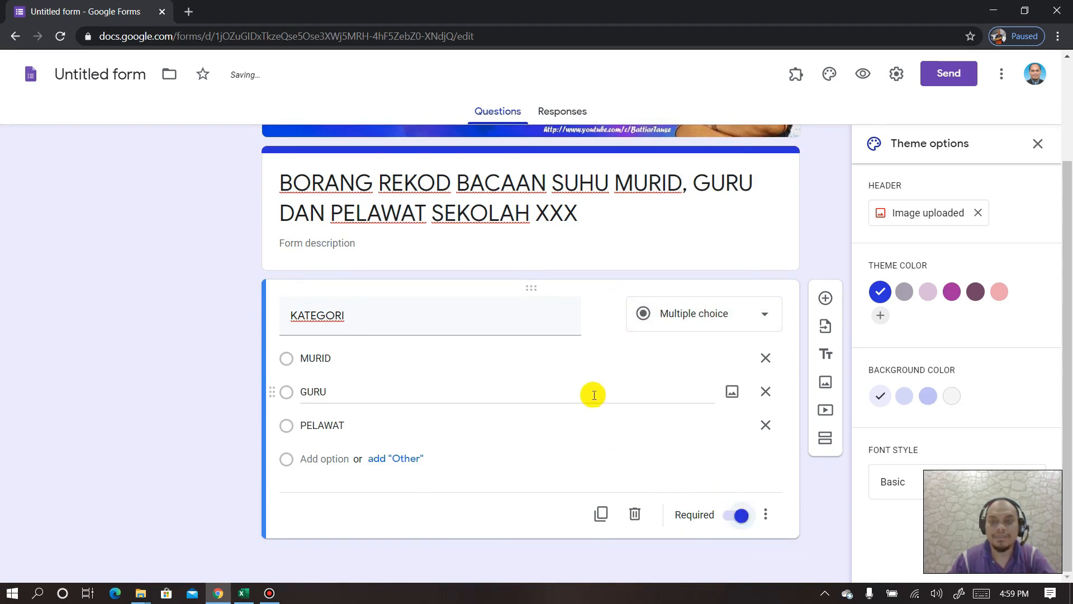
{"action": "scroll", "coordinate": [601, 390], "scroll_direction": "up", "scroll_amount": 1}
{"action": "scroll", "coordinate": [601, 390], "scroll_direction": "up", "scroll_amount": 1}
{"action": "scroll", "coordinate": [541, 360], "scroll_direction": "down", "scroll_amount": 2}
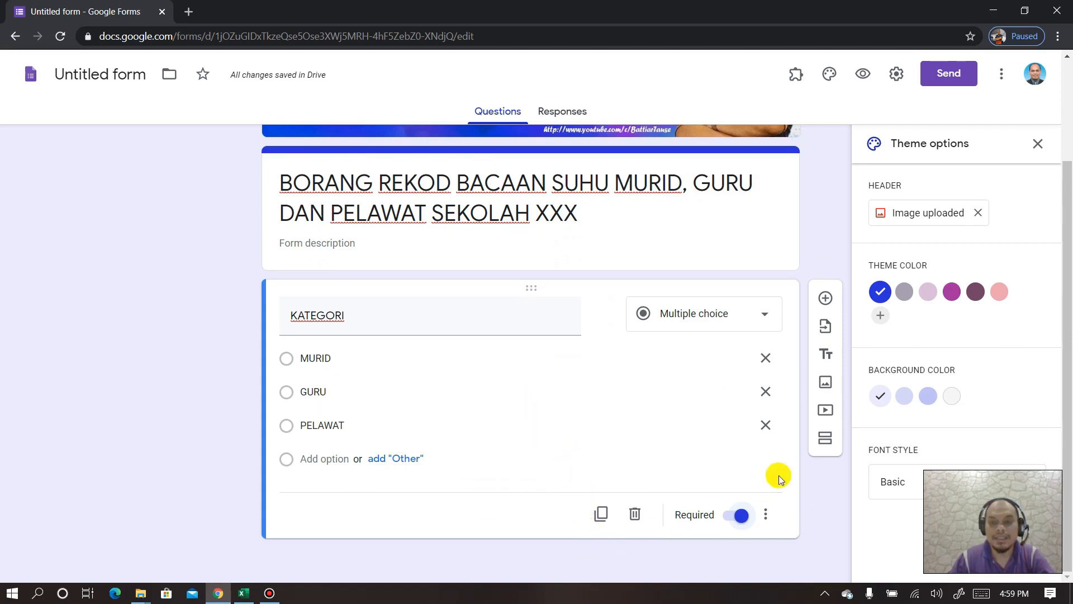
- Add sections titled MURID and GURU after the KATEGORI question
{"action": "left_click", "coordinate": [826, 439]}
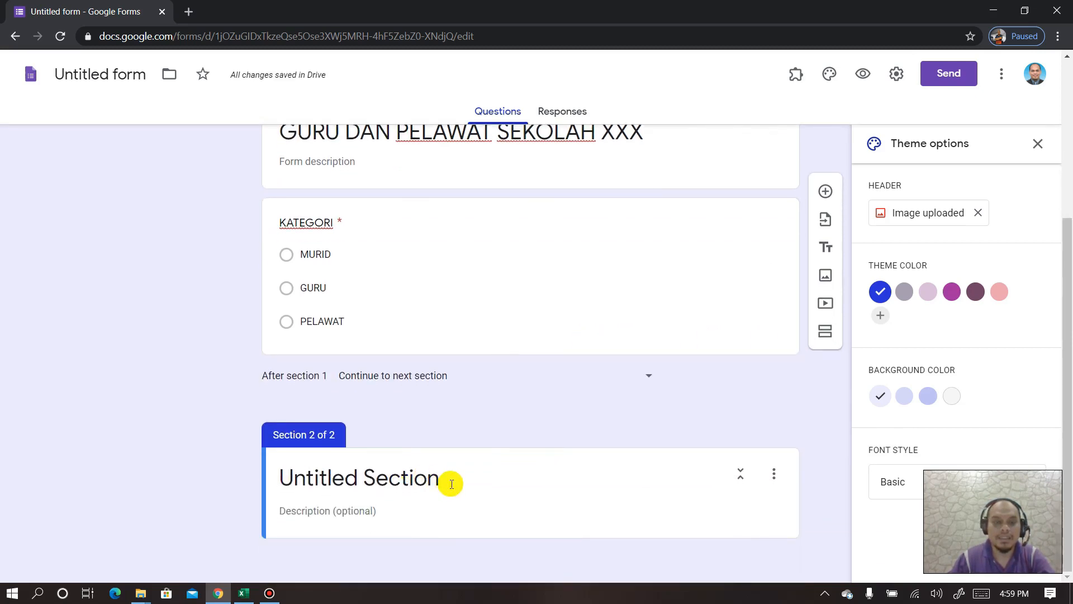
{"action": "left_click", "coordinate": [452, 484]}
{"action": "type", "text": "MURID"}
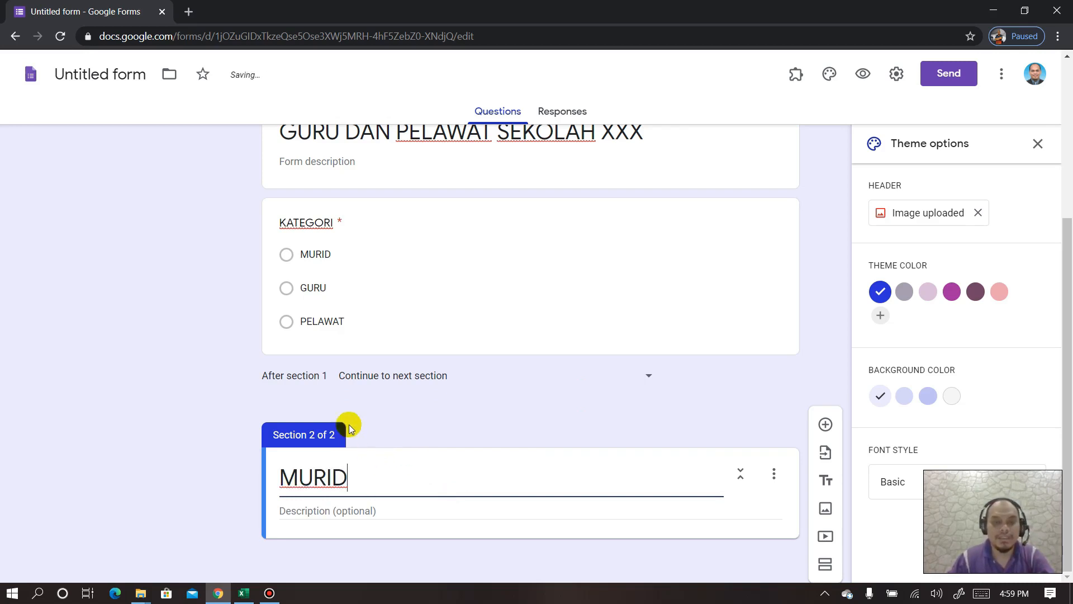
{"action": "left_click", "coordinate": [825, 565]}
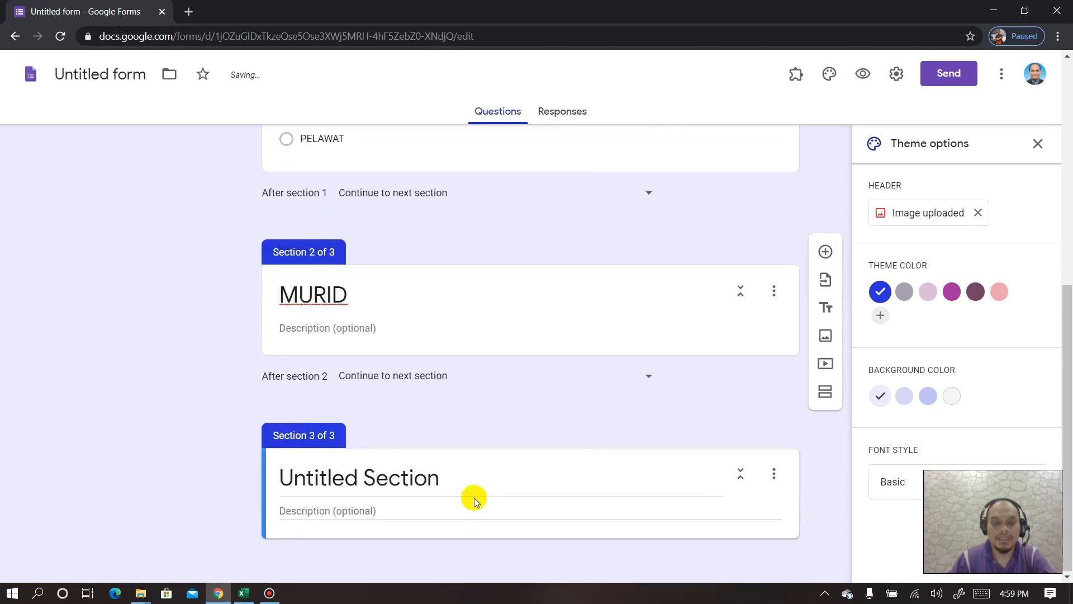
{"action": "triple_click", "coordinate": [381, 478]}
{"action": "type", "text": "GURU"}
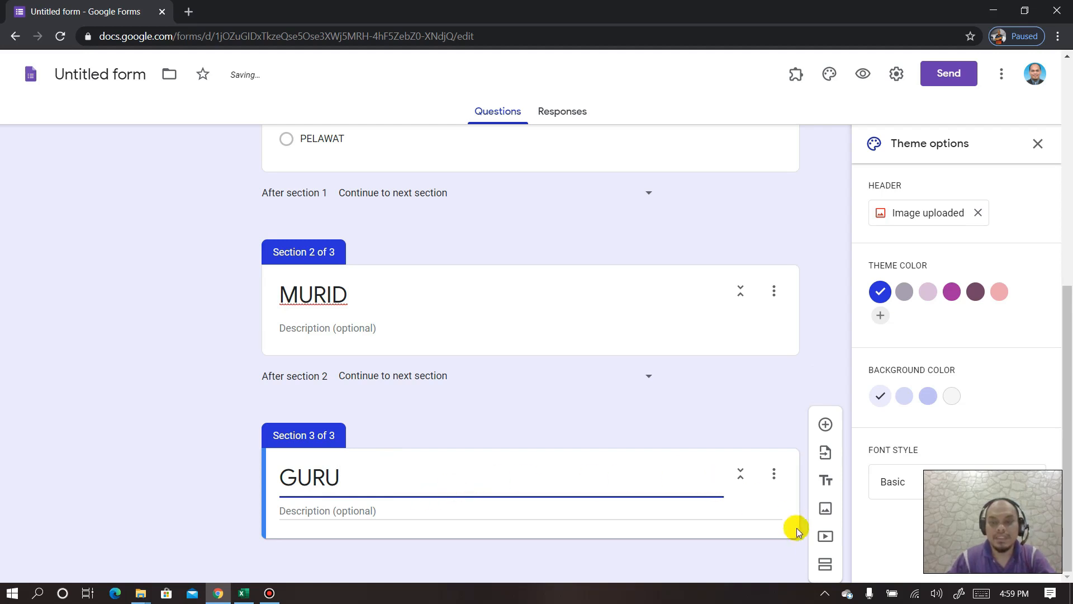
- Add a third section titled PELAWAT after the GURU section
{"action": "left_click", "coordinate": [826, 564]}
{"action": "triple_click", "coordinate": [346, 478]}
{"action": "type", "text": "PELAWAT"}
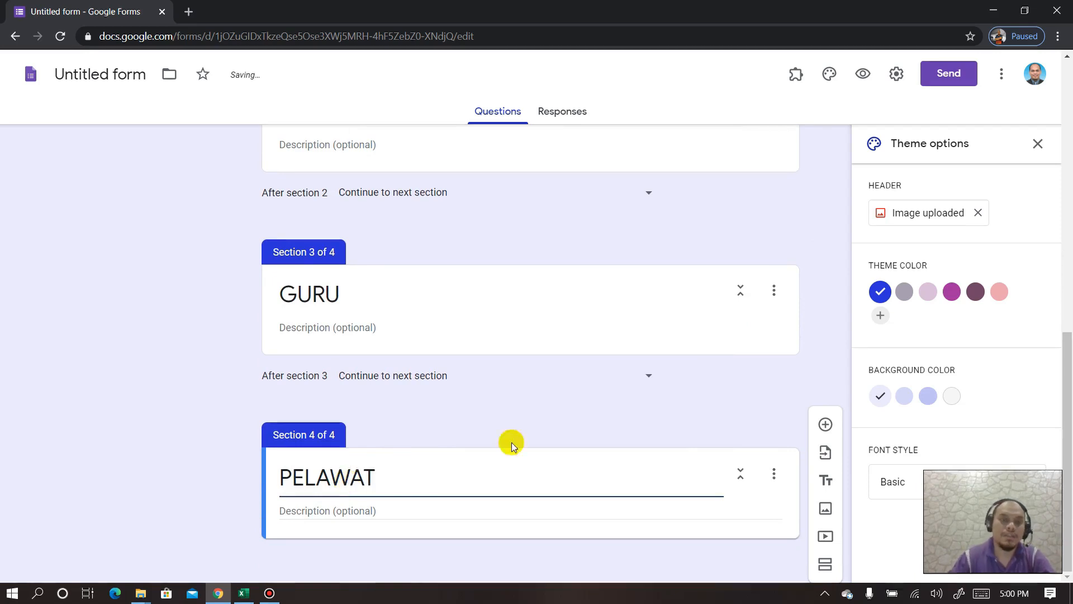
{"action": "scroll", "coordinate": [487, 288], "scroll_direction": "up", "scroll_amount": 4}
{"action": "left_click", "coordinate": [464, 302]}
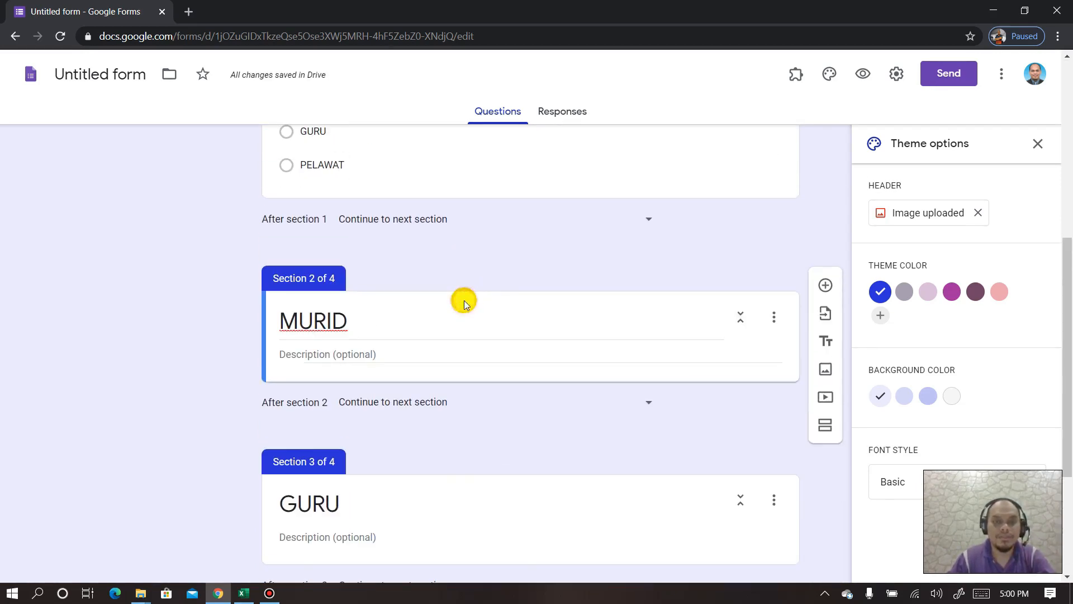
{"action": "scroll", "coordinate": [391, 307], "scroll_direction": "up", "scroll_amount": 1}
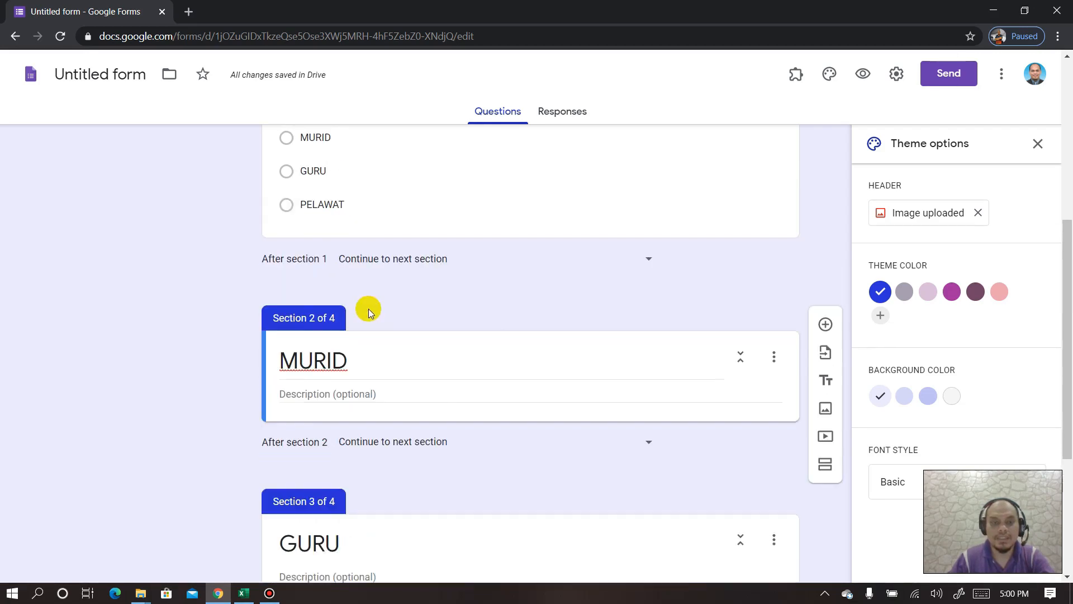
{"action": "scroll", "coordinate": [419, 360], "scroll_direction": "up", "scroll_amount": 1}
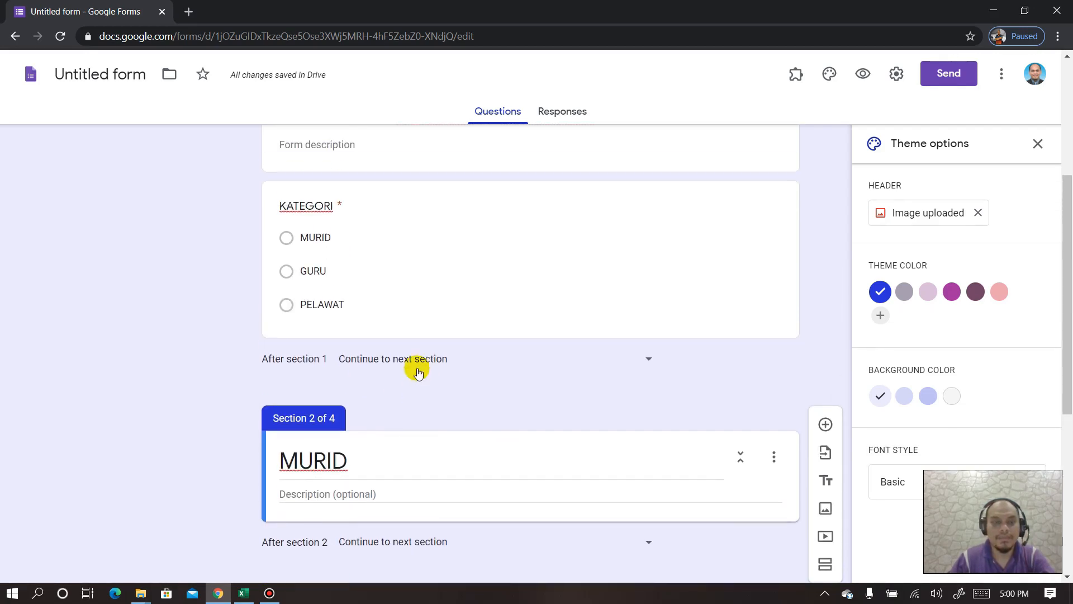
{"action": "scroll", "coordinate": [394, 394], "scroll_direction": "down", "scroll_amount": 2}
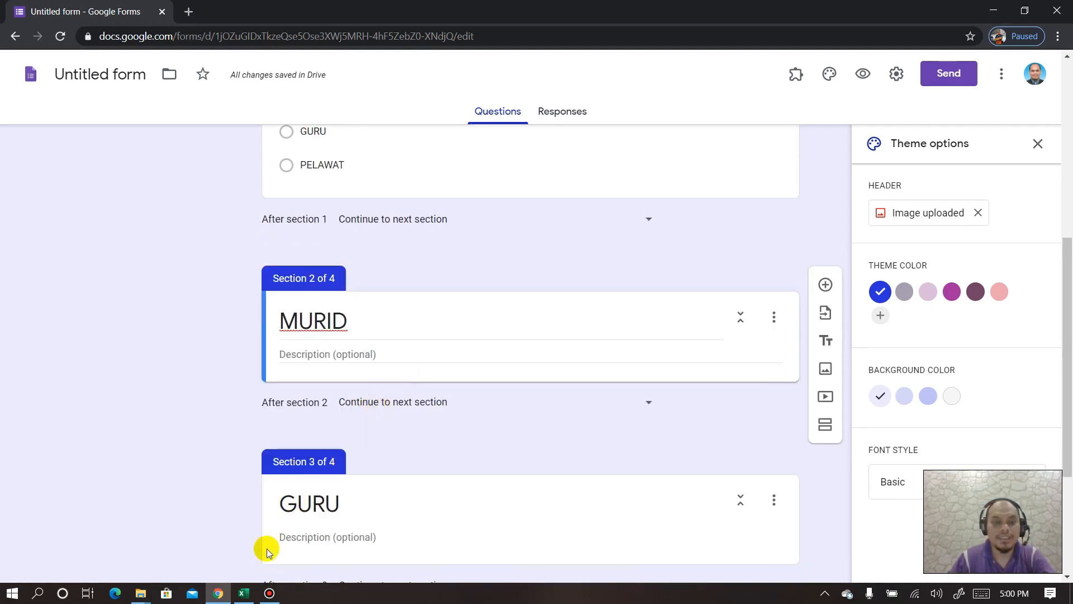
{"action": "left_click", "coordinate": [243, 593]}
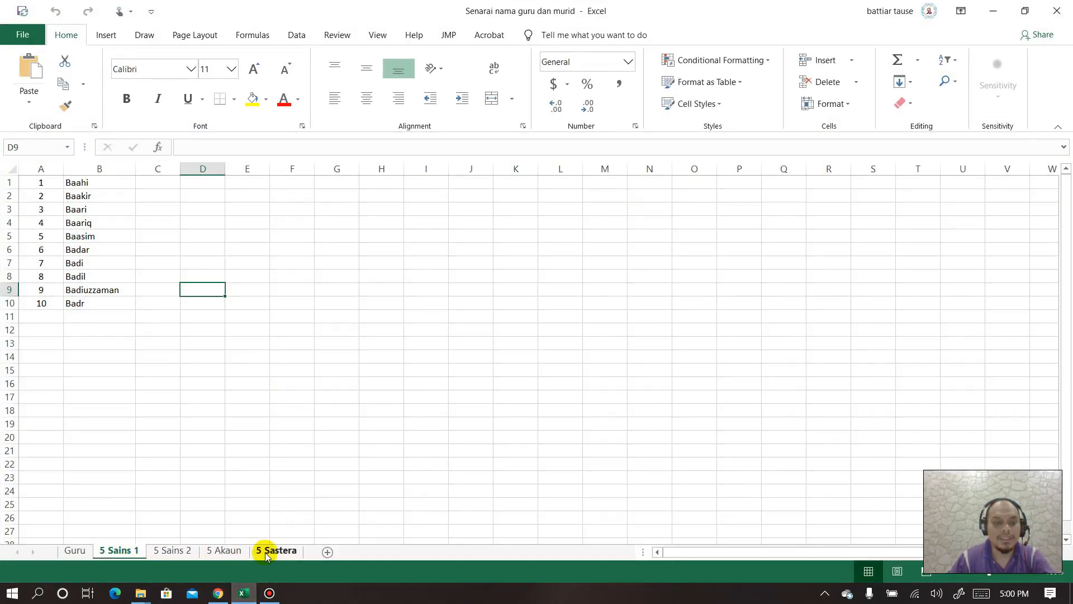
{"action": "left_click", "coordinate": [993, 11]}
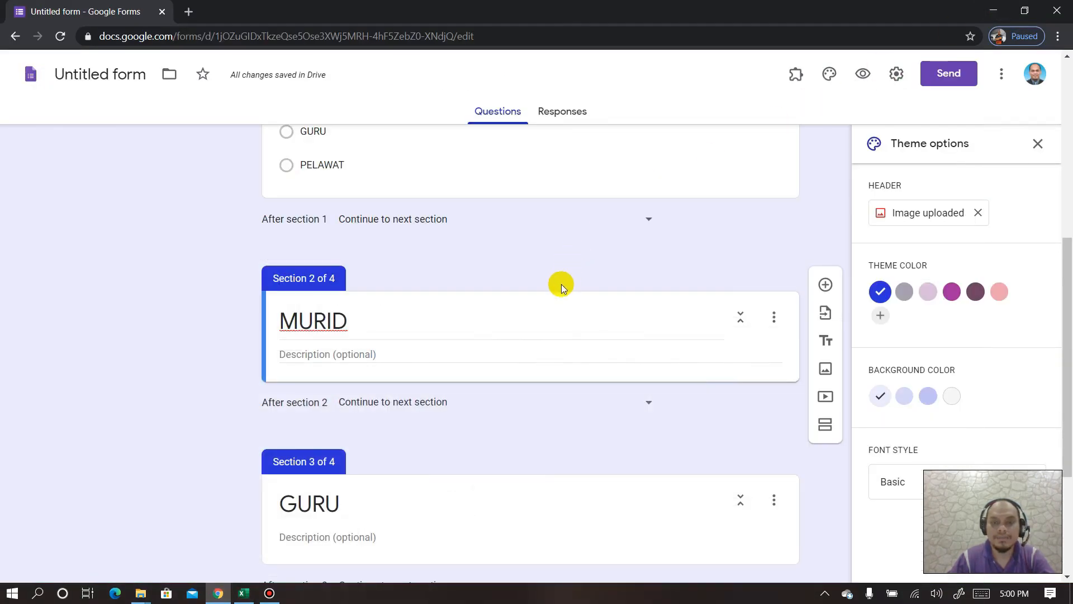
- Add a required question titled KELAS to the MURID section
{"action": "left_click", "coordinate": [825, 286]}
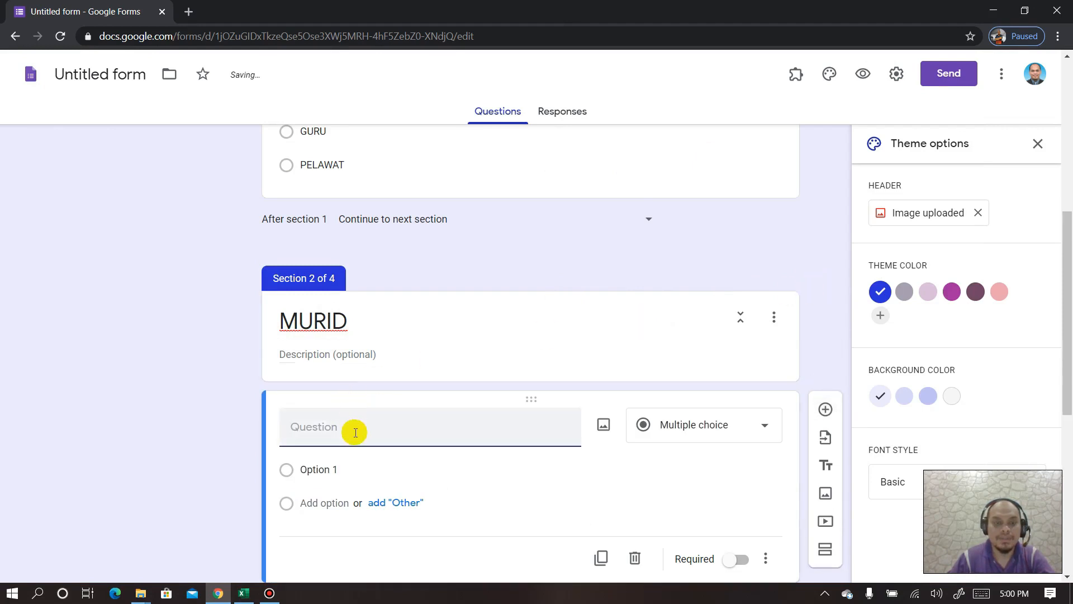
{"action": "type", "text": "KELAS"}
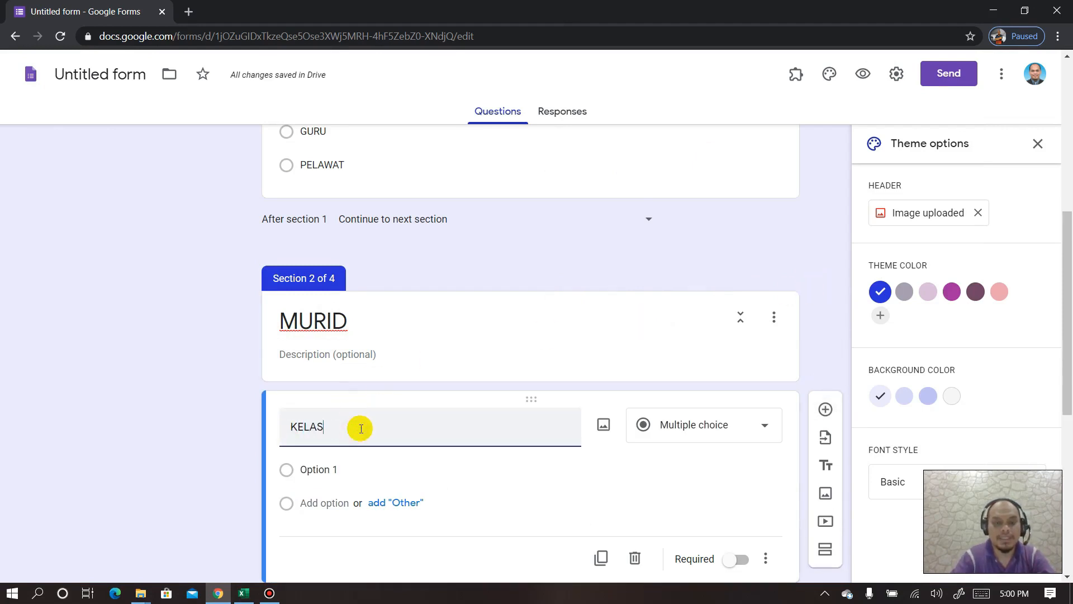
{"action": "scroll", "coordinate": [703, 474], "scroll_direction": "down", "scroll_amount": 3}
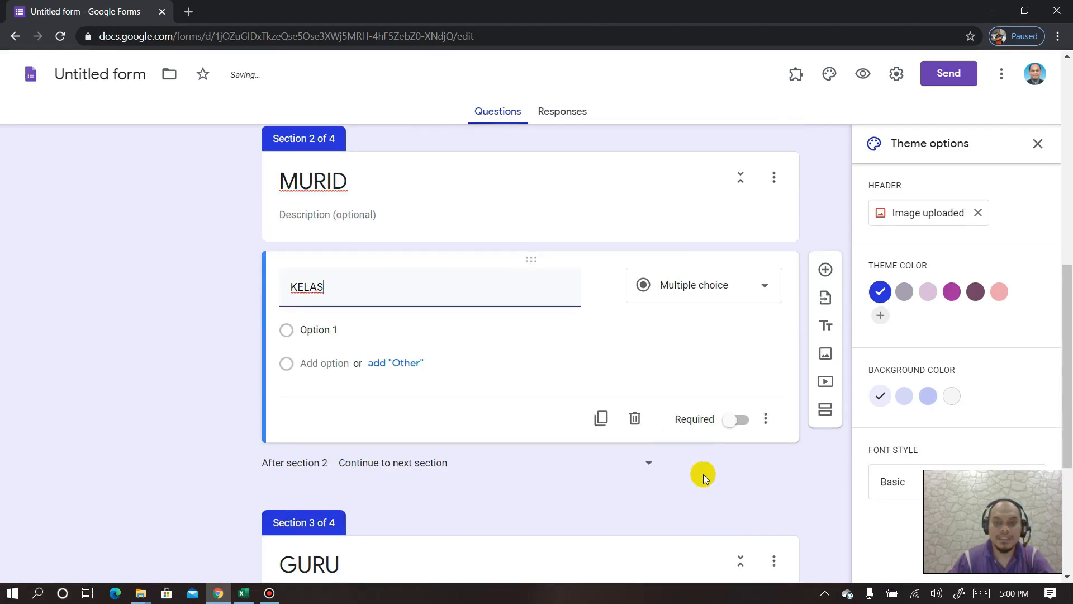
{"action": "left_click", "coordinate": [742, 420]}
- Enter the KELAS choices 5 SAINS 1, 5 SAINS 2, 5 AKAUN and 5 SASTERA
{"action": "left_click", "coordinate": [348, 330]}
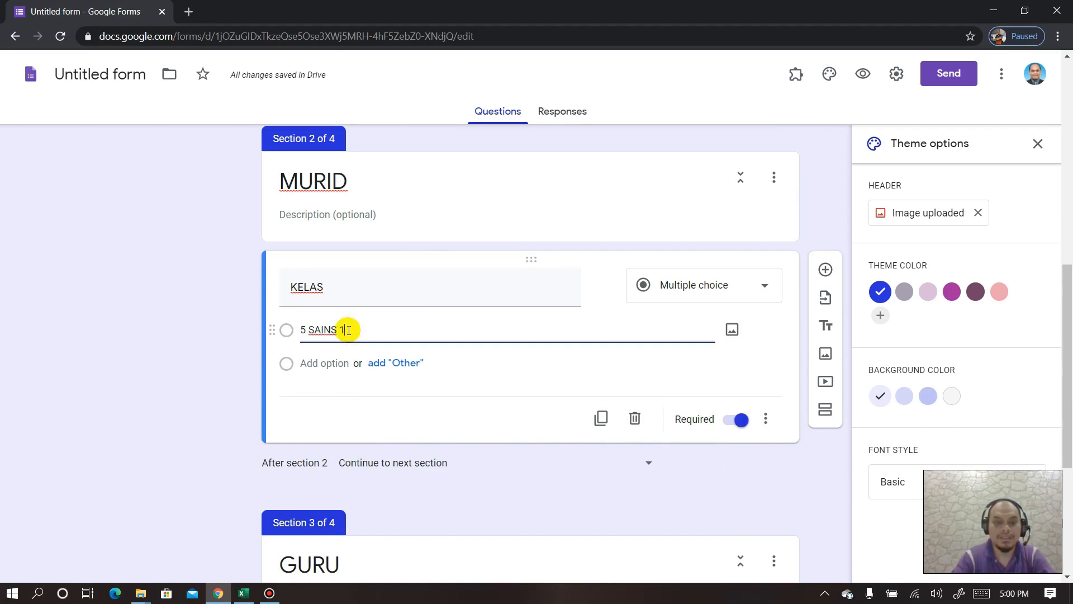
{"action": "left_click", "coordinate": [317, 363]}
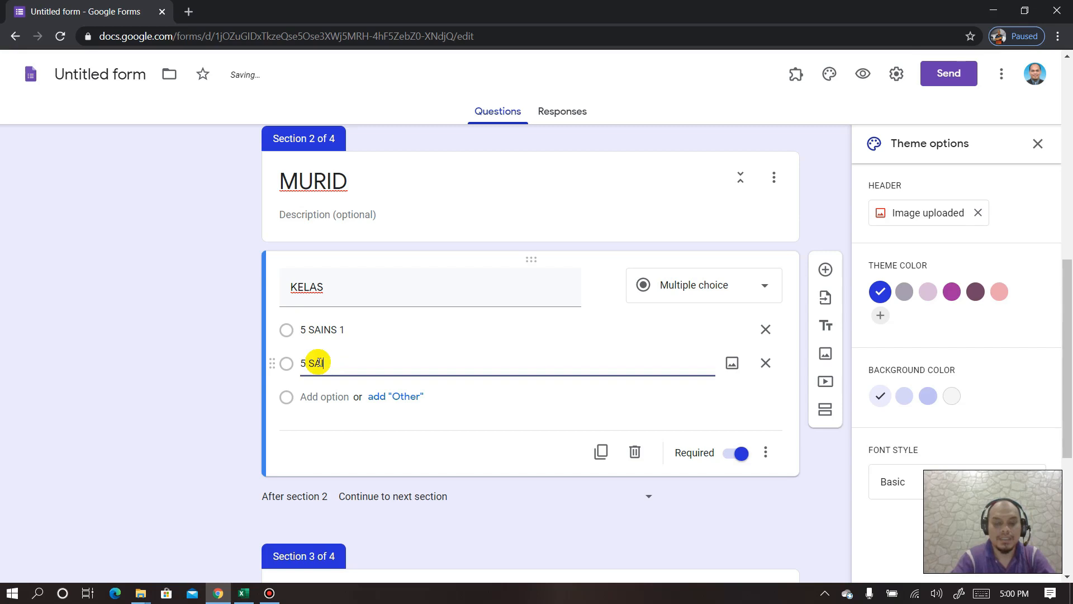
{"action": "type", "text": "5 SAINS 2"}
{"action": "left_click", "coordinate": [312, 397]}
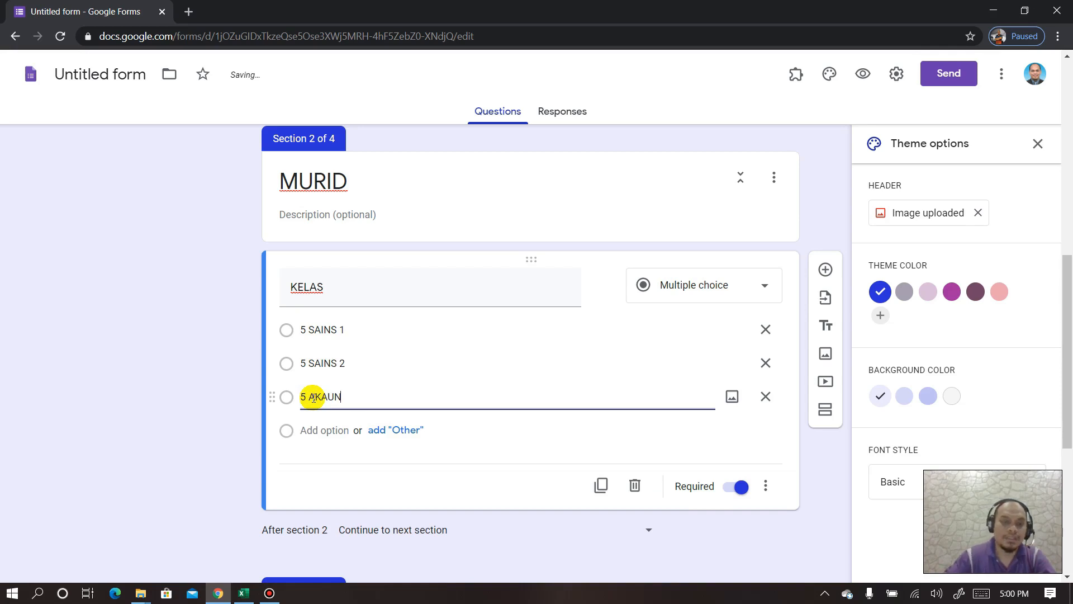
{"action": "left_click", "coordinate": [320, 429]}
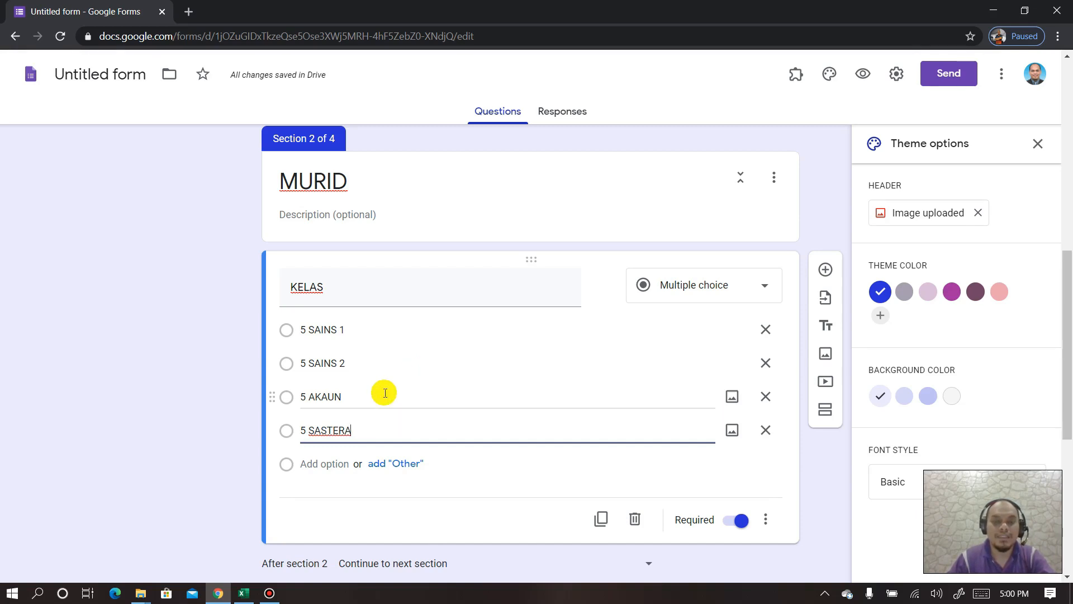
{"action": "scroll", "coordinate": [384, 394], "scroll_direction": "down", "scroll_amount": 1}
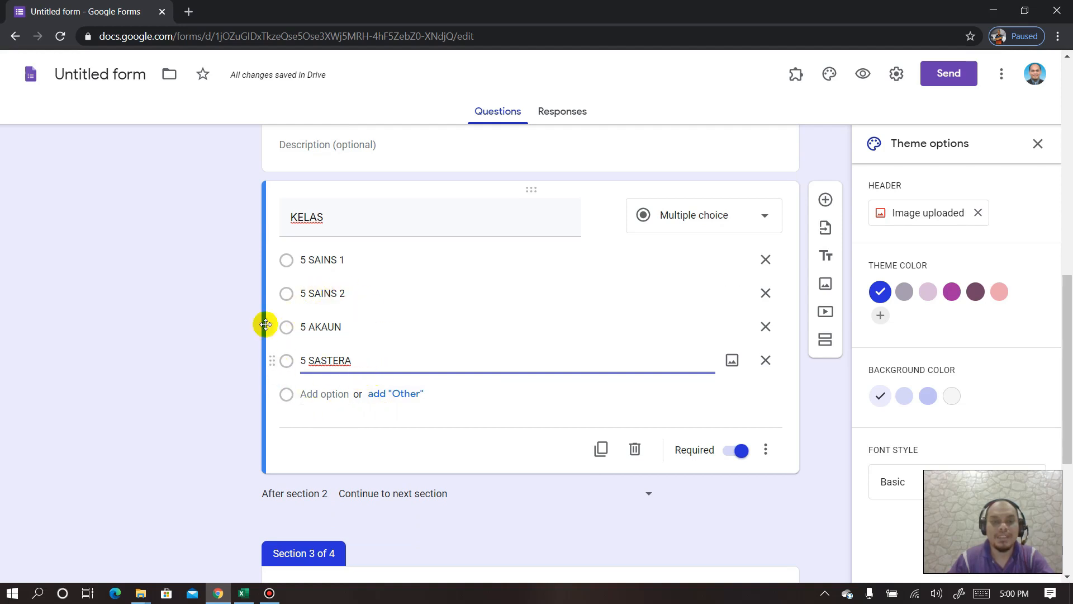
{"action": "scroll", "coordinate": [398, 419], "scroll_direction": "up", "scroll_amount": 2}
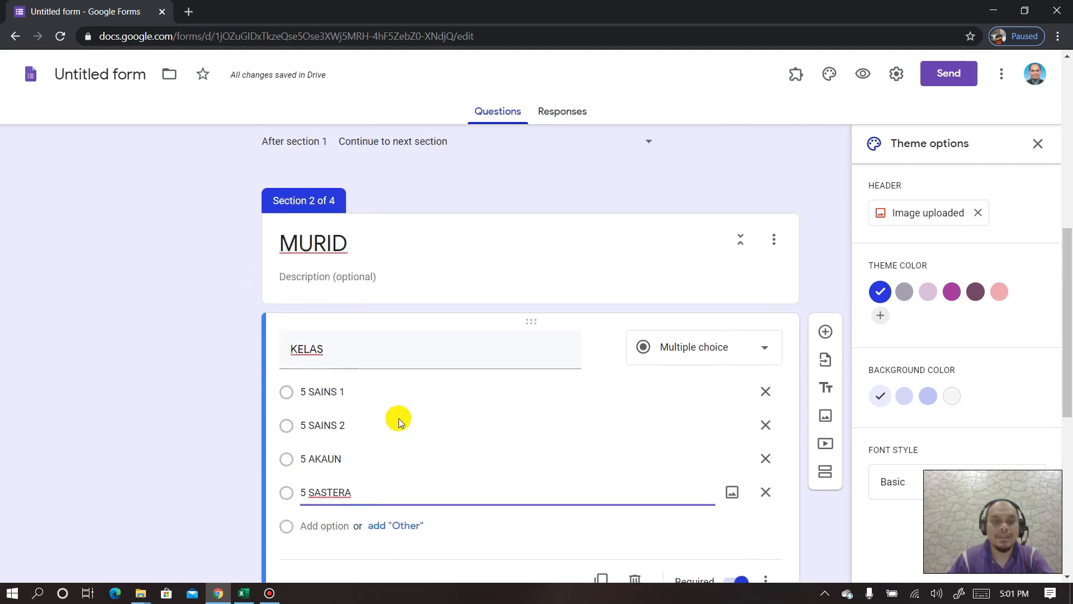
{"action": "scroll", "coordinate": [398, 418], "scroll_direction": "down", "scroll_amount": 3}
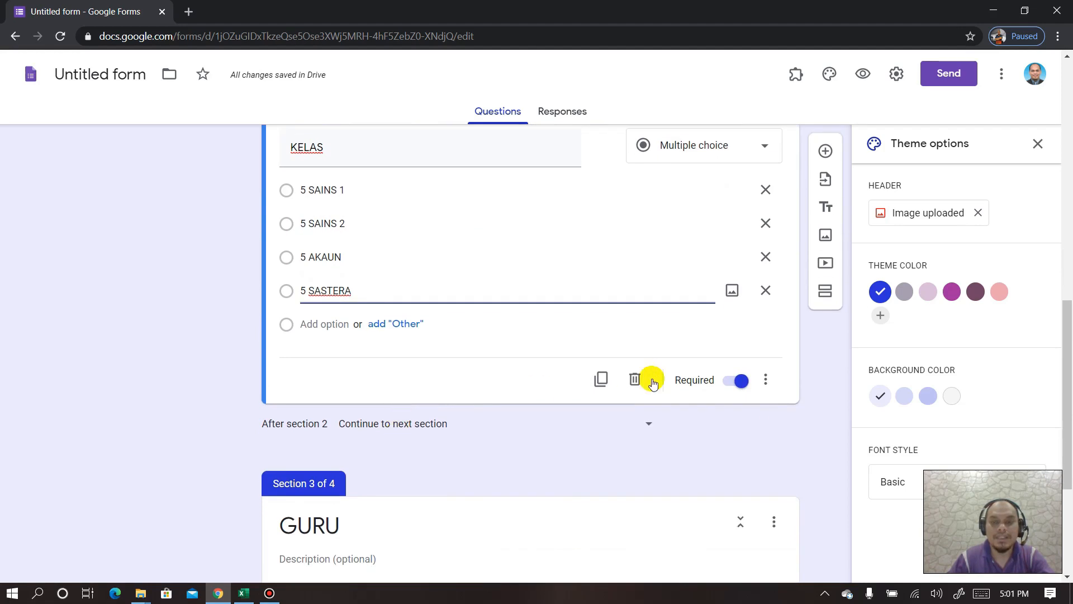
{"action": "scroll", "coordinate": [448, 397], "scroll_direction": "up", "scroll_amount": 2}
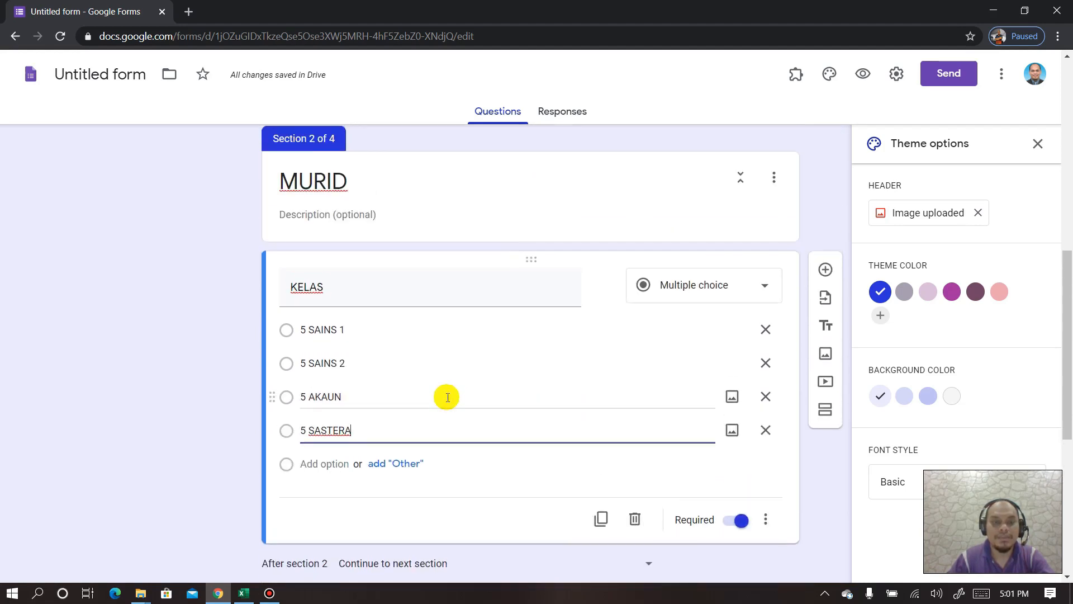
{"action": "scroll", "coordinate": [447, 396], "scroll_direction": "down", "scroll_amount": 1}
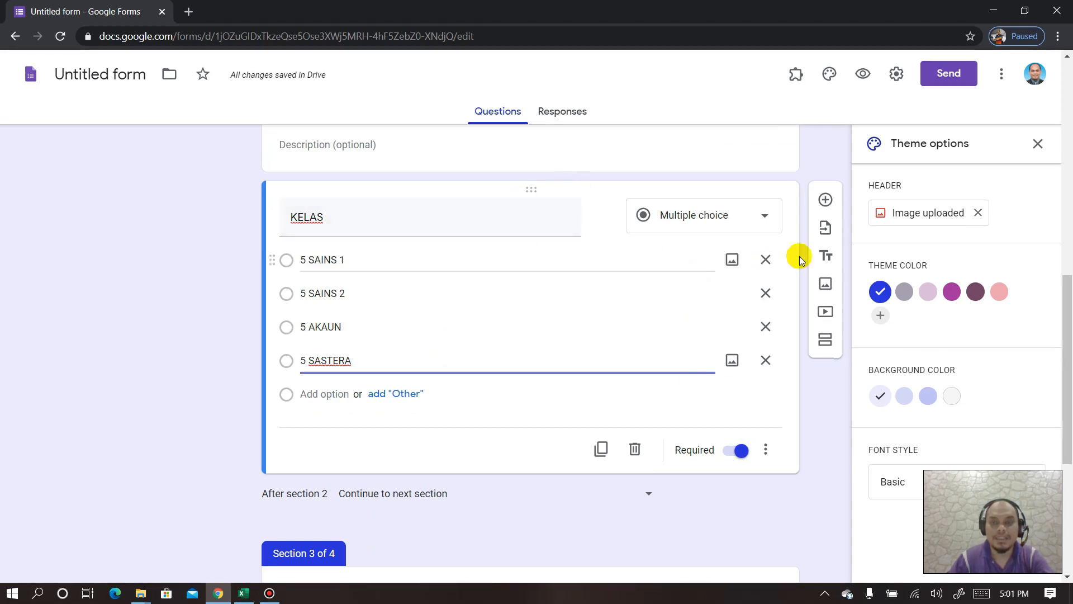
{"action": "left_click", "coordinate": [825, 342]}
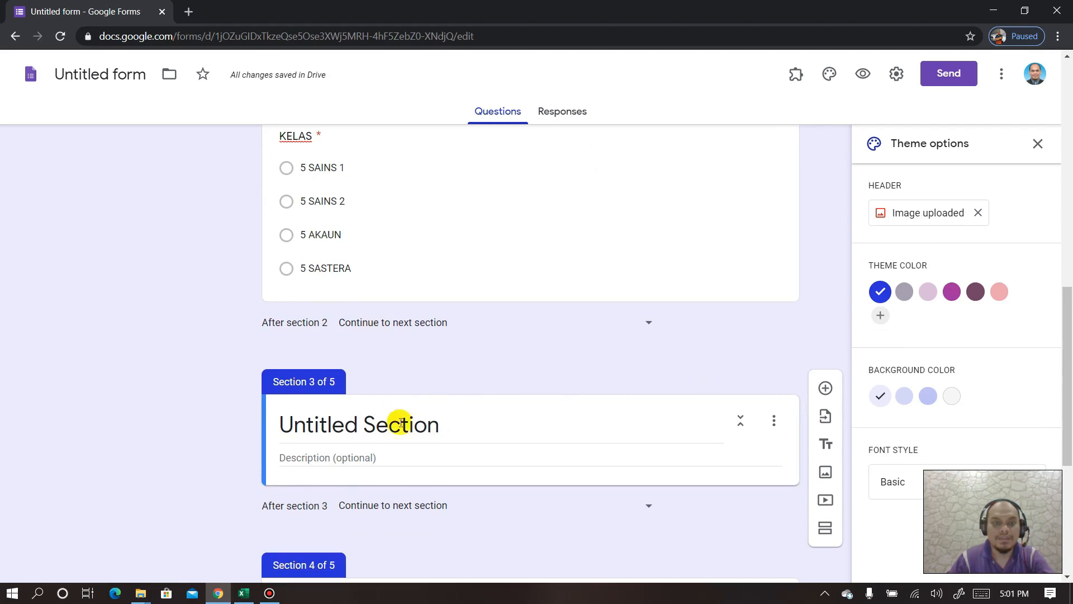
- Name the new section 5 SAINS 1 and add a 5 SAINS 2 section after it
{"action": "left_click", "coordinate": [400, 423]}
{"action": "type", "text": "5"}
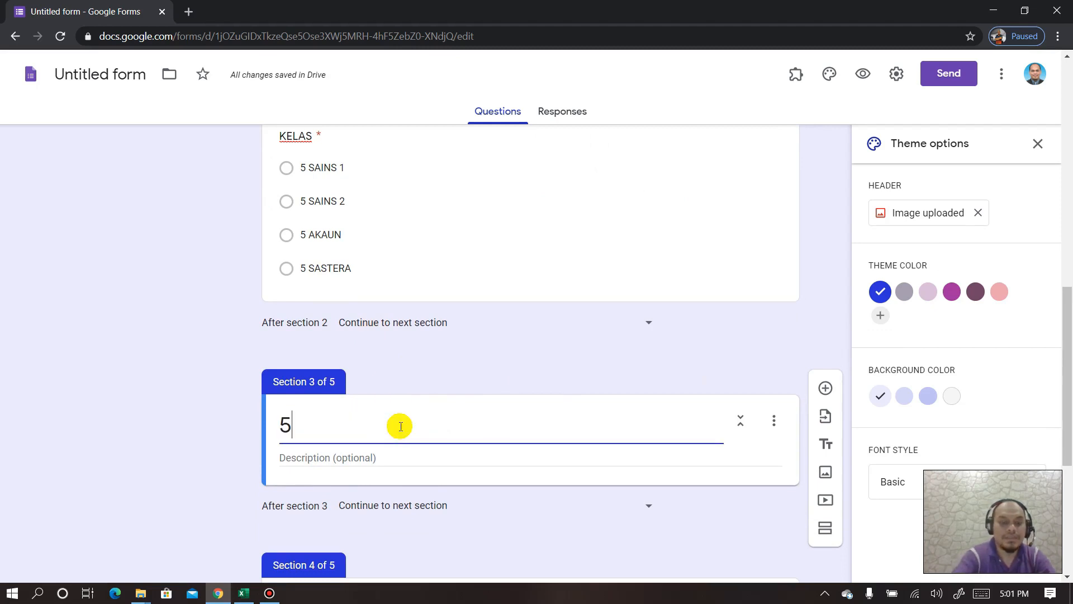
{"action": "type", "text": " SAINS 1"}
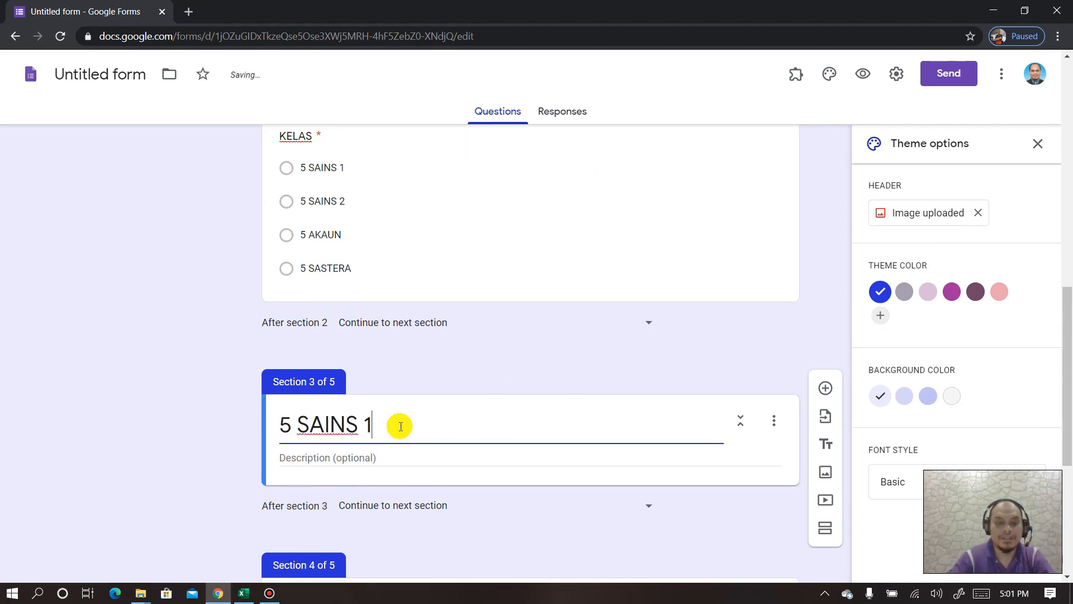
{"action": "scroll", "coordinate": [346, 240], "scroll_direction": "up", "scroll_amount": 1}
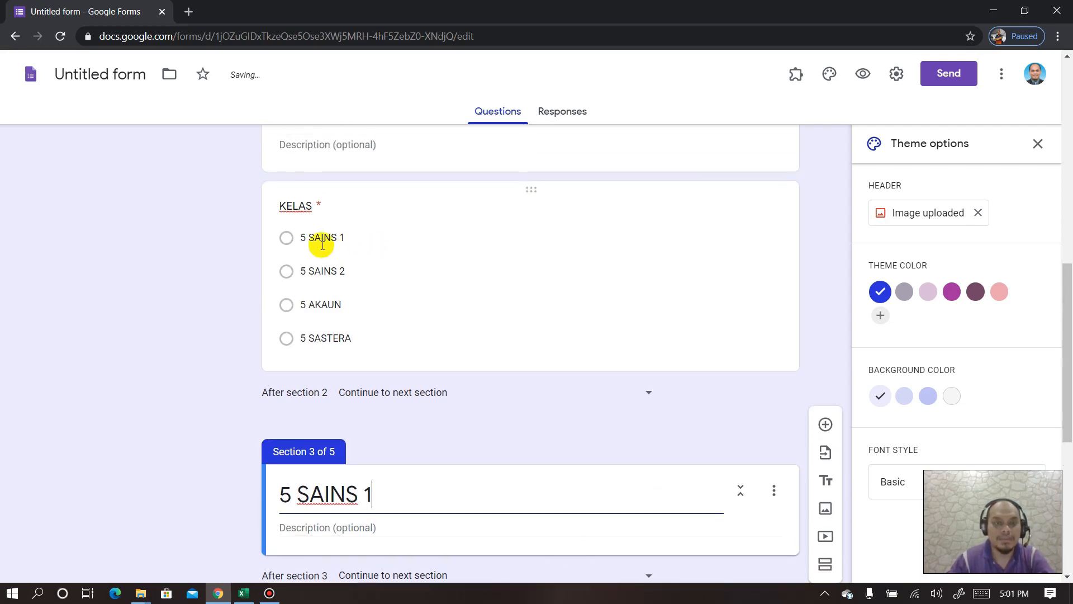
{"action": "scroll", "coordinate": [354, 364], "scroll_direction": "down", "scroll_amount": 5}
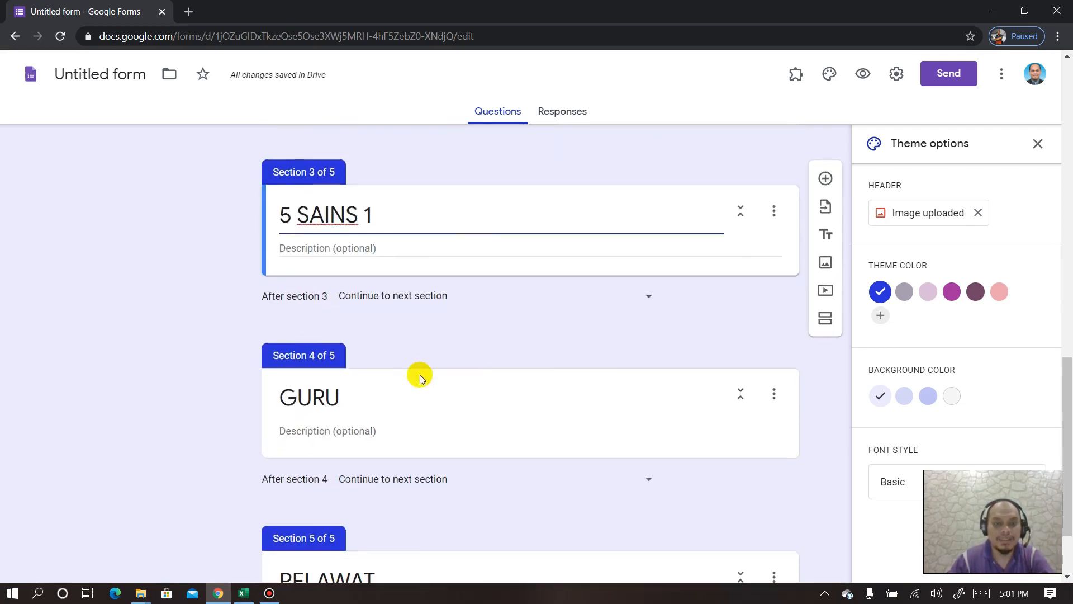
{"action": "left_click", "coordinate": [826, 318]}
{"action": "triple_click", "coordinate": [316, 400]}
{"action": "type", "text": "S"}
{"action": "key", "text": "BackSpace"}
{"action": "type", "text": "5"}
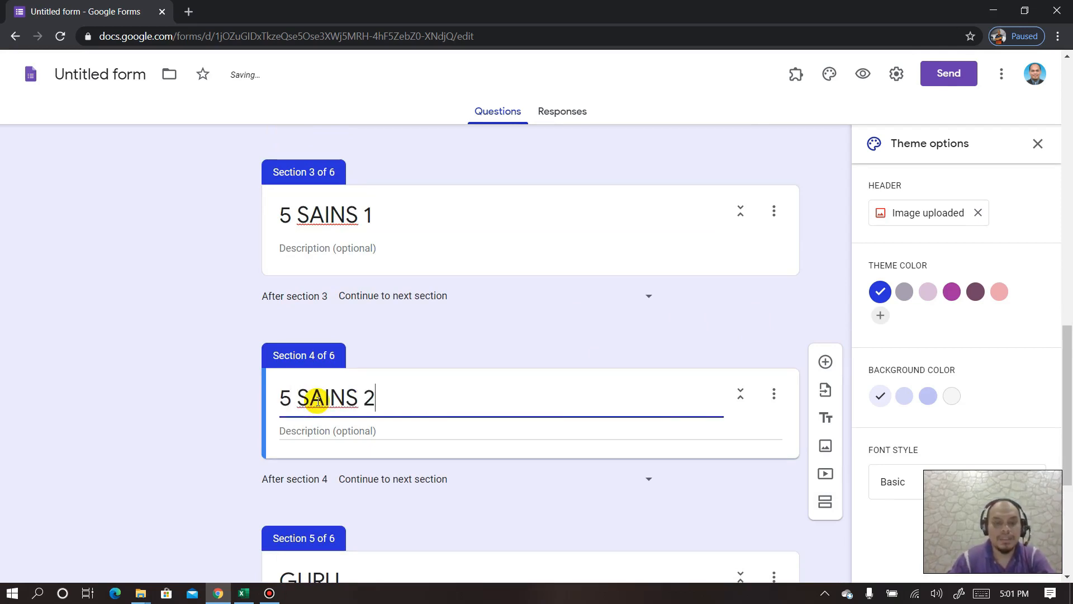
{"action": "type", "text": " SAINS 2"}
- Add 5 AKAUN and 5 SASTERA sections after the 5 SAINS 2 section
{"action": "left_click", "coordinate": [825, 501]}
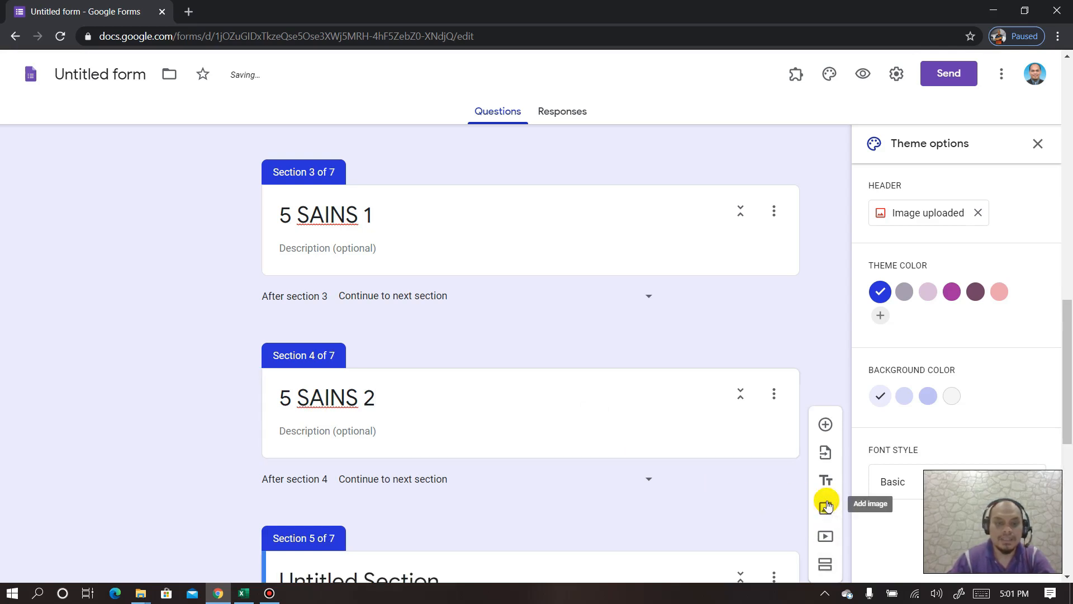
{"action": "triple_click", "coordinate": [454, 376]}
{"action": "type", "text": "5 "}
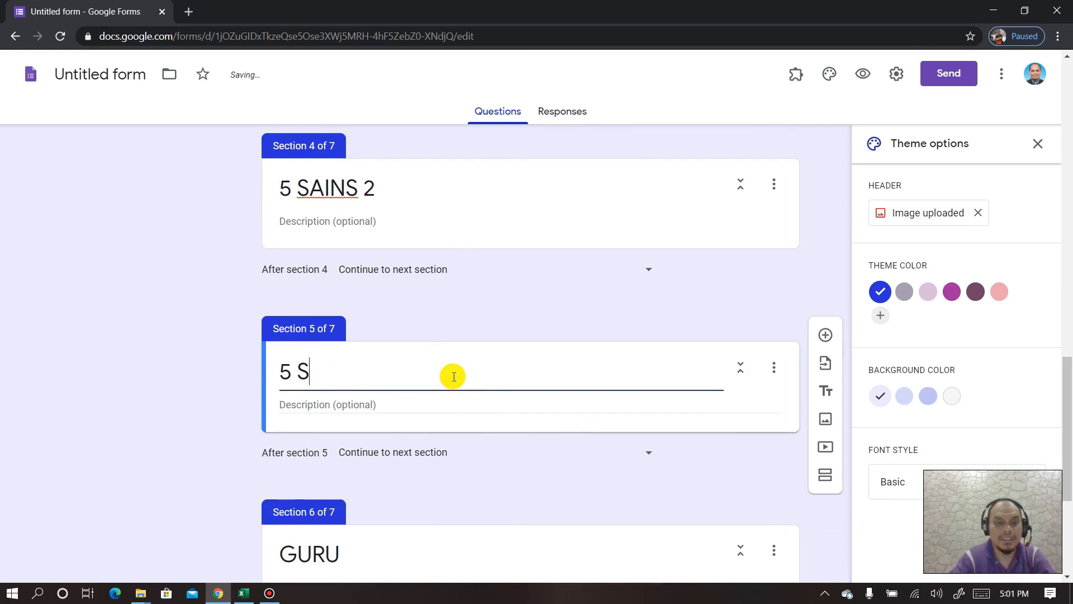
{"action": "type", "text": "AK"}
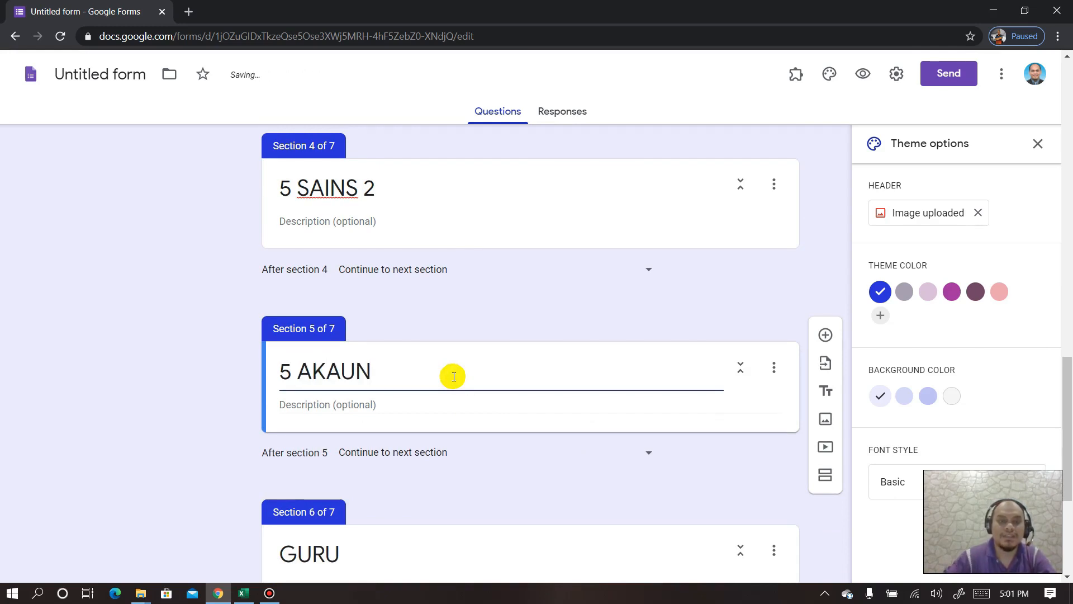
{"action": "type", "text": "AUN"}
{"action": "left_click", "coordinate": [826, 475]}
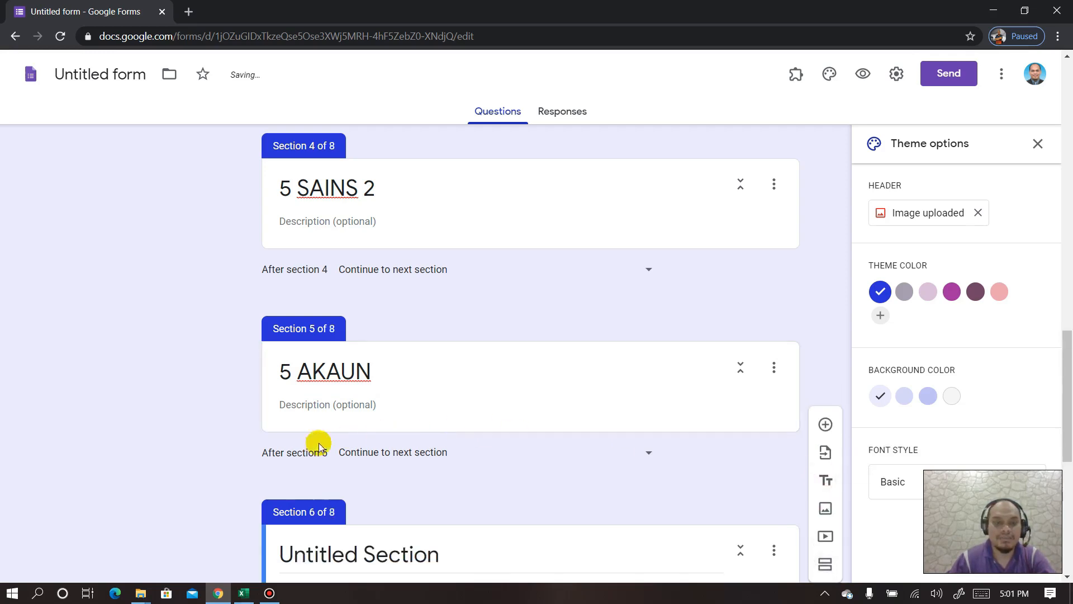
{"action": "left_click", "coordinate": [353, 414]}
{"action": "type", "text": "5 SASTERA"}
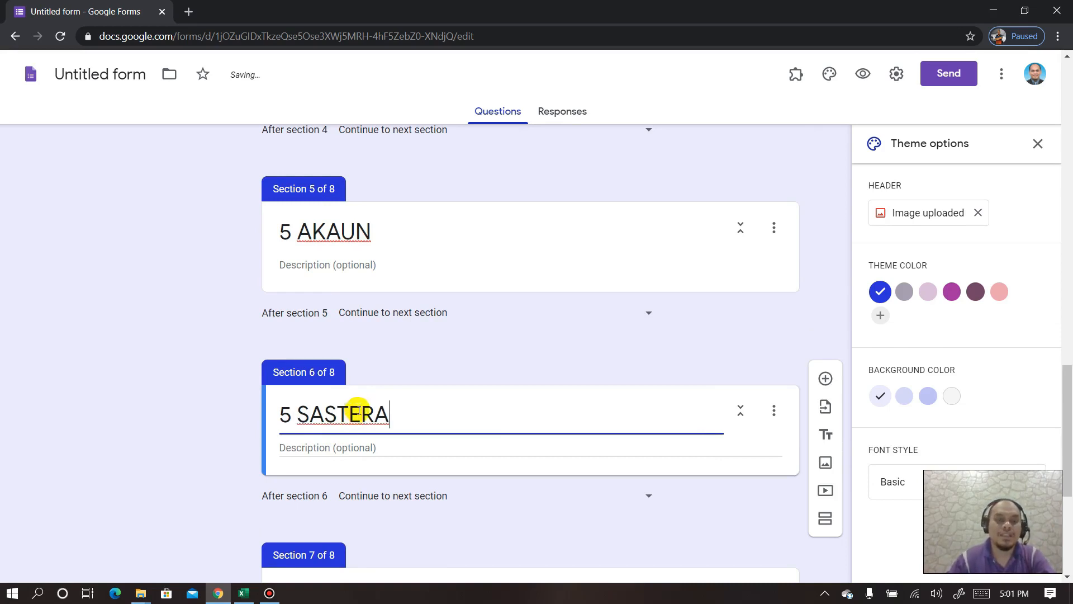
{"action": "scroll", "coordinate": [375, 360], "scroll_direction": "up", "scroll_amount": 8}
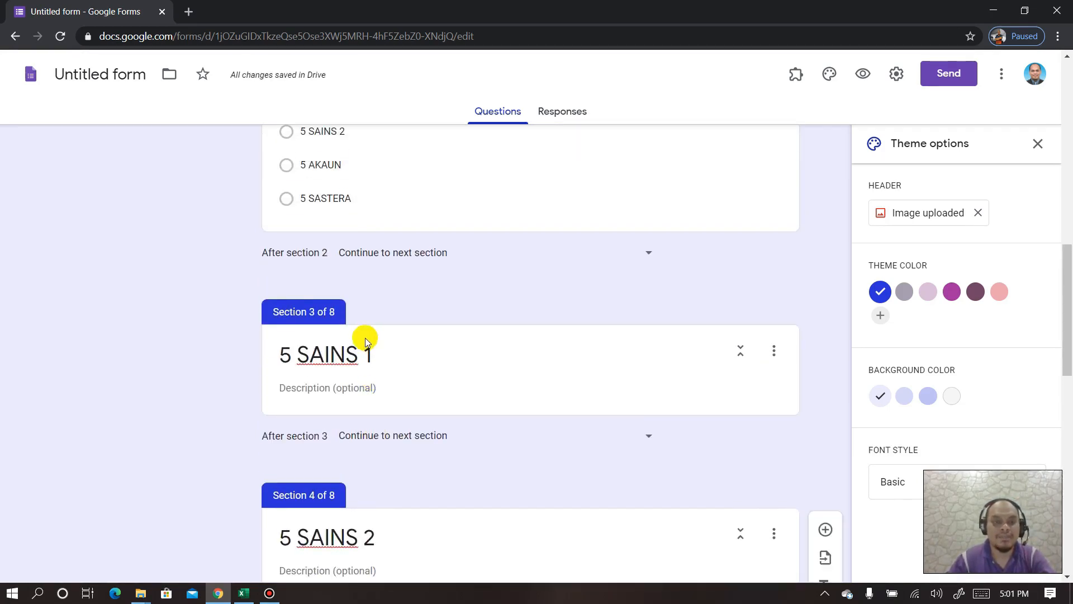
{"action": "left_click", "coordinate": [435, 265]}
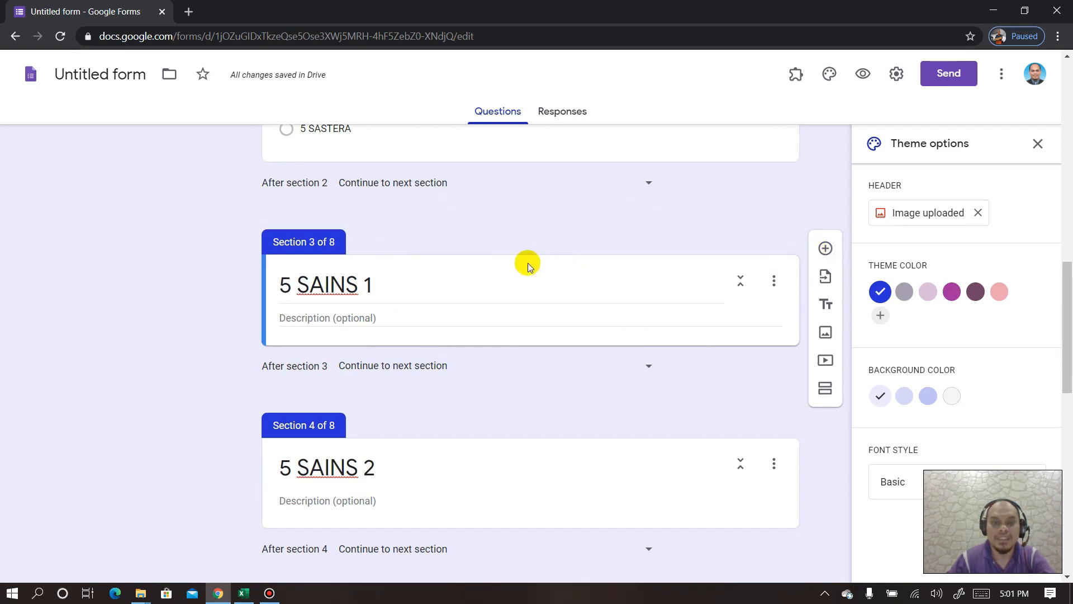
- Add a SENARAI NAMA question to 5 SAINS 1, keeping it as Multiple choice
{"action": "left_click", "coordinate": [825, 248]}
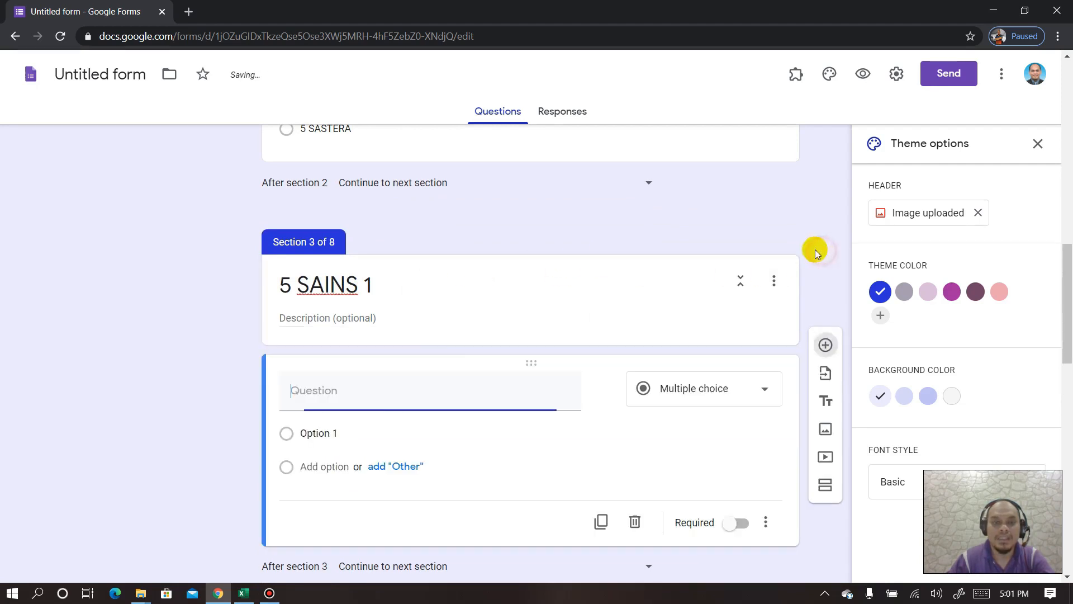
{"action": "type", "text": "SENARAI NAMA"}
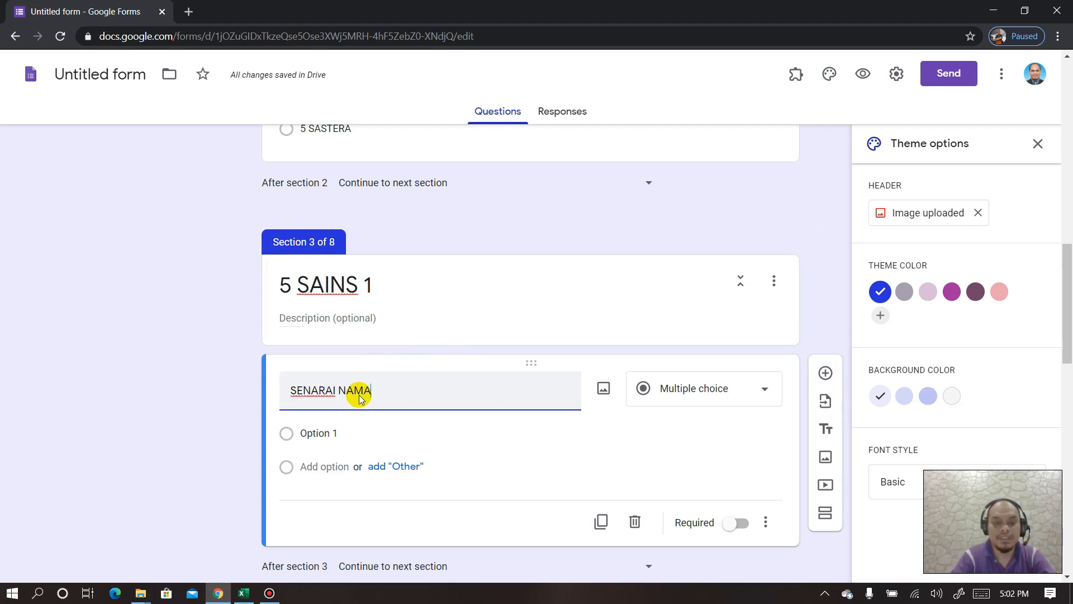
{"action": "scroll", "coordinate": [359, 397], "scroll_direction": "down", "scroll_amount": 1}
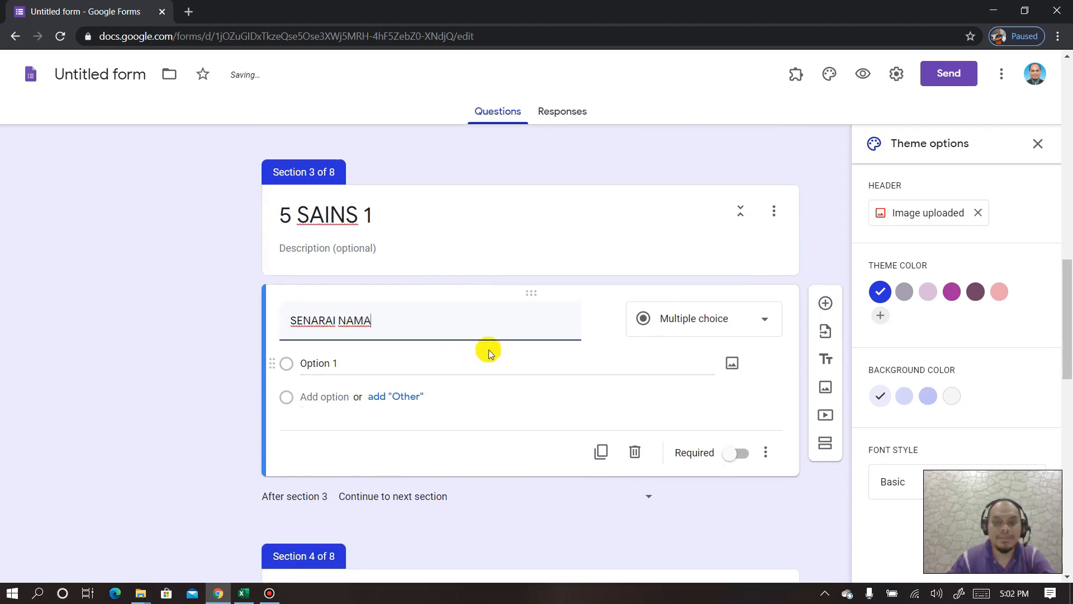
{"action": "left_click", "coordinate": [769, 322]}
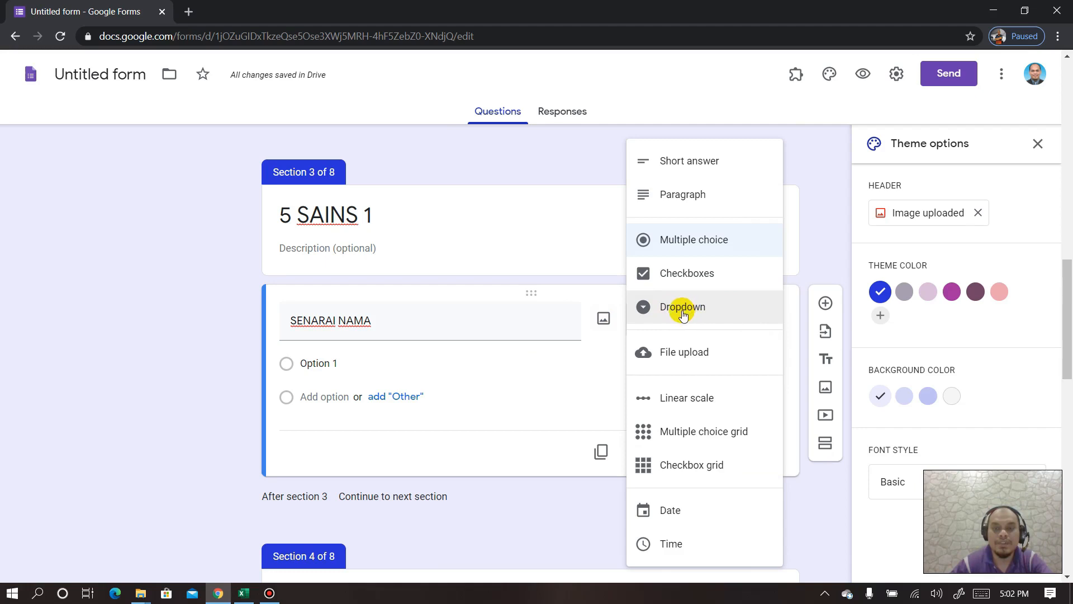
{"action": "left_click", "coordinate": [691, 247]}
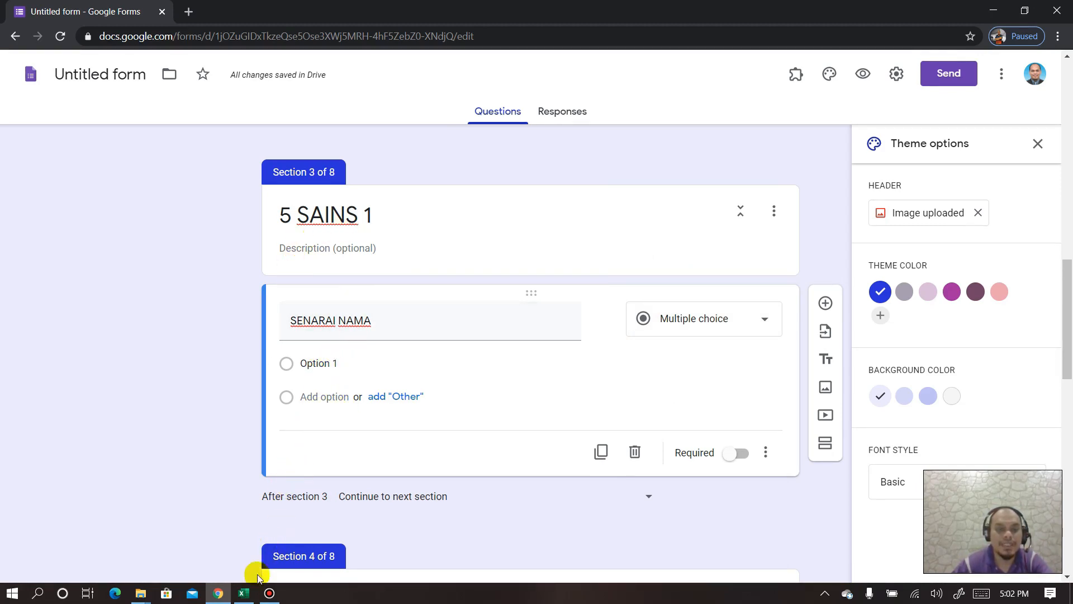
{"action": "left_click", "coordinate": [244, 593]}
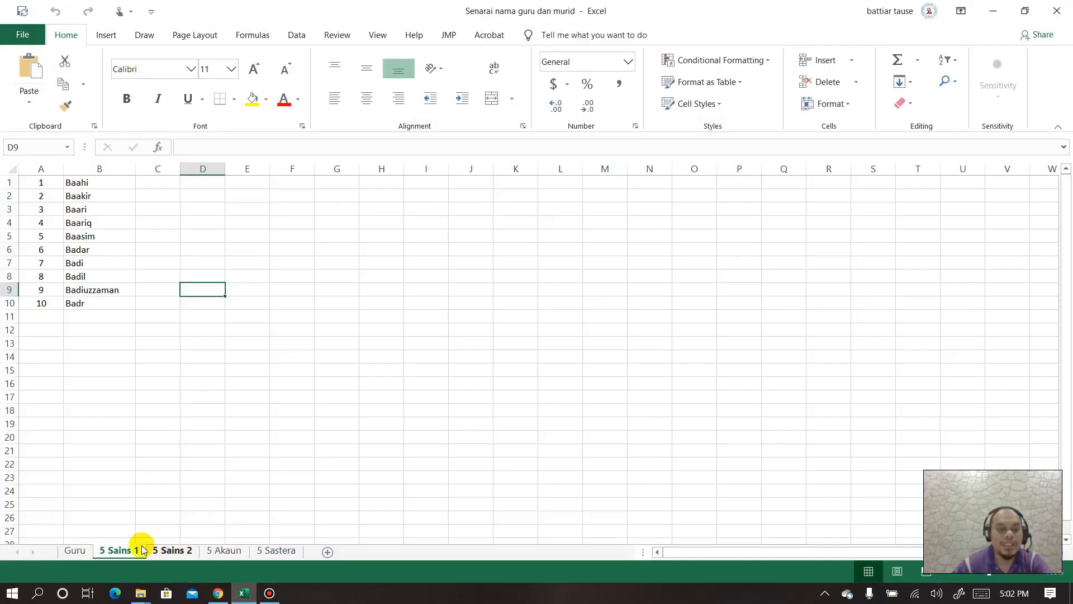
- Copy the ten names in B1:B10 from 5 Sains 1 and paste them as SENARAI NAMA options
{"action": "left_click_drag", "start_coordinate": [84, 182], "coordinate": [79, 305]}
{"action": "key", "text": "ctrl+c"}
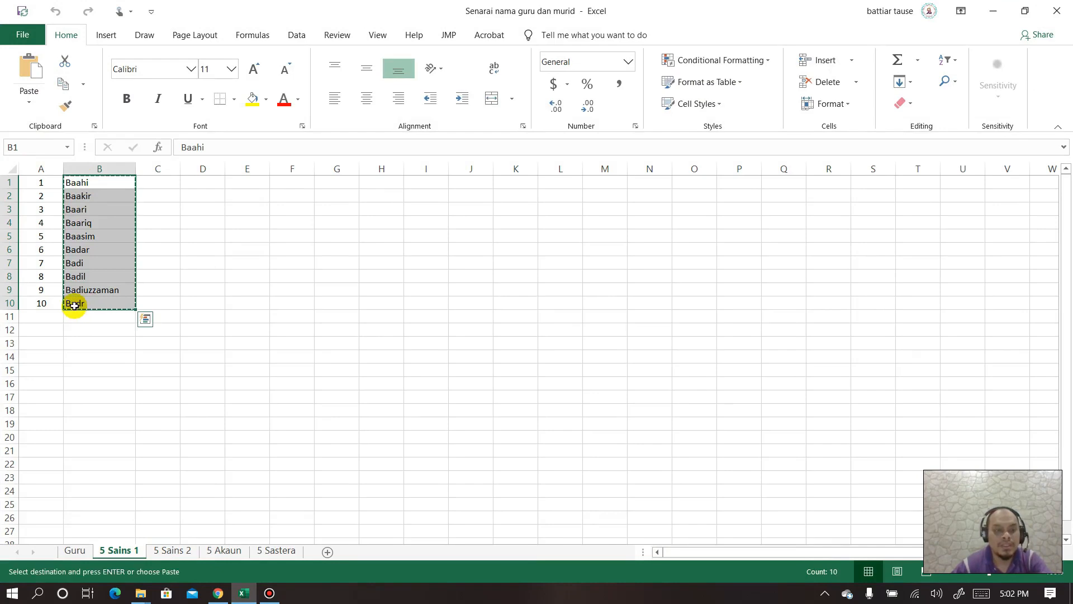
{"action": "left_click", "coordinate": [224, 599]}
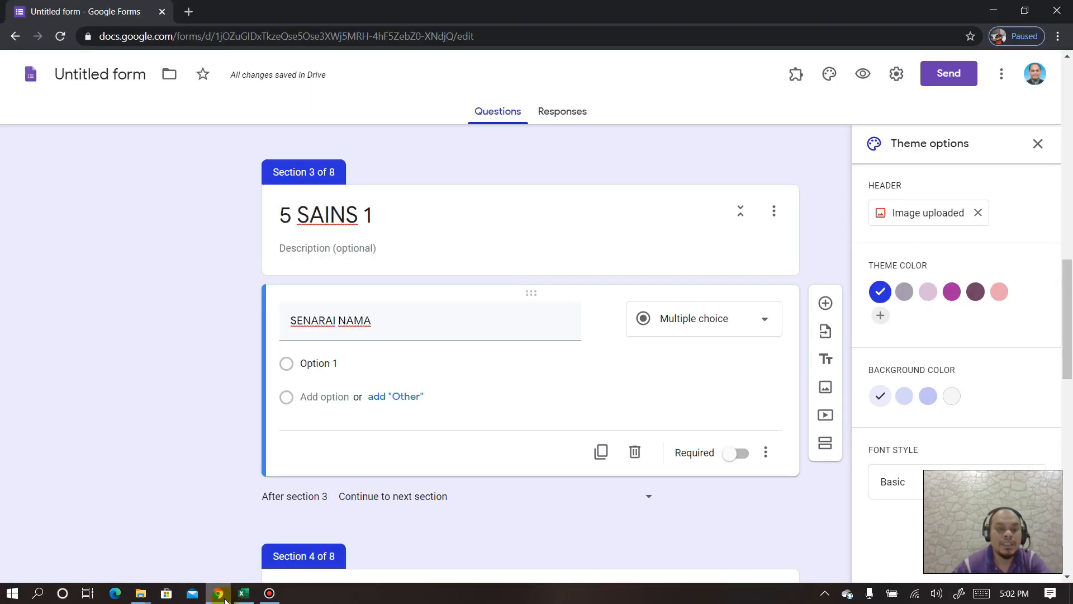
{"action": "left_click", "coordinate": [327, 364]}
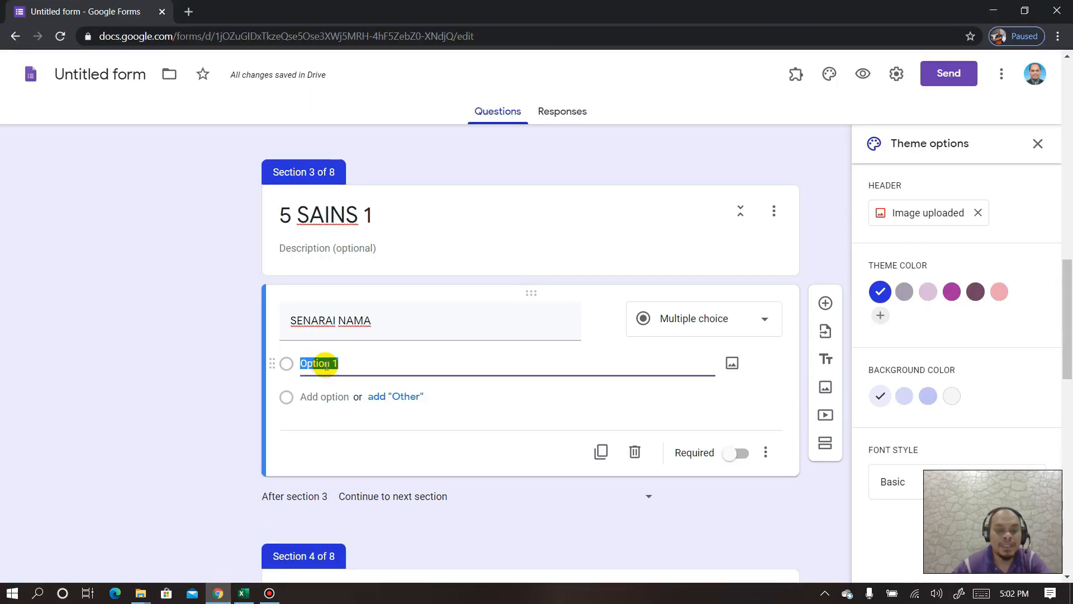
{"action": "key", "text": "ctrl+v"}
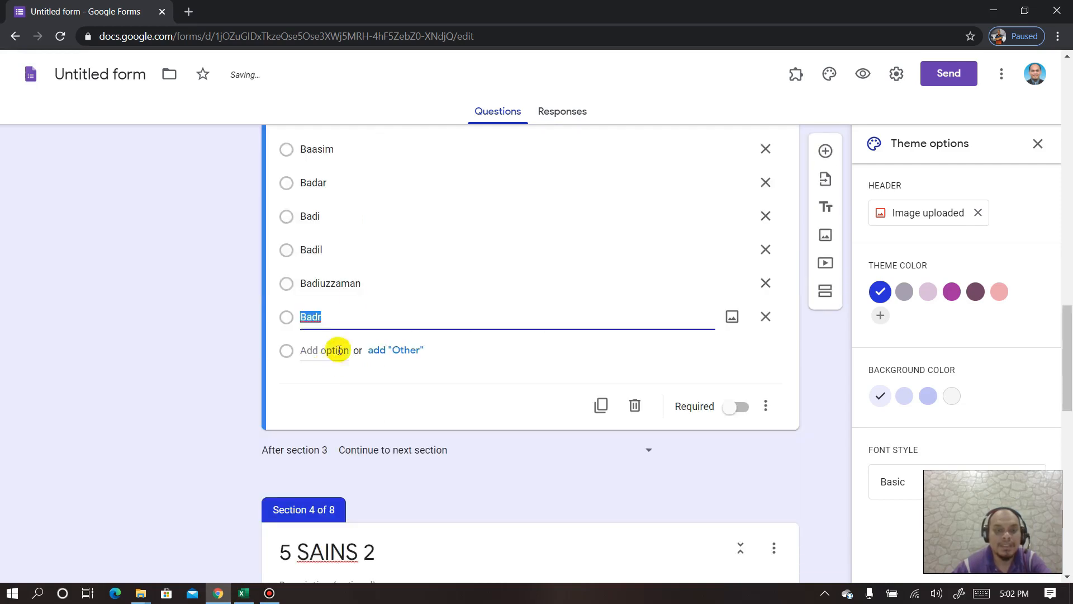
{"action": "scroll", "coordinate": [353, 267], "scroll_direction": "up", "scroll_amount": 3}
{"action": "scroll", "coordinate": [324, 262], "scroll_direction": "up", "scroll_amount": 3}
{"action": "scroll", "coordinate": [312, 274], "scroll_direction": "down", "scroll_amount": 5}
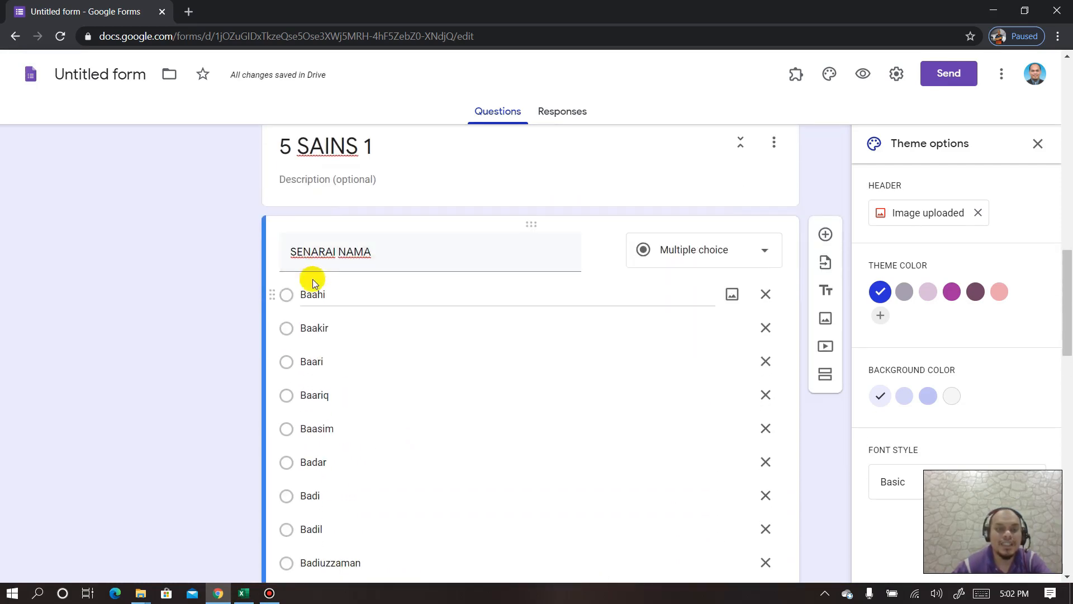
{"action": "scroll", "coordinate": [311, 286], "scroll_direction": "down", "scroll_amount": 1}
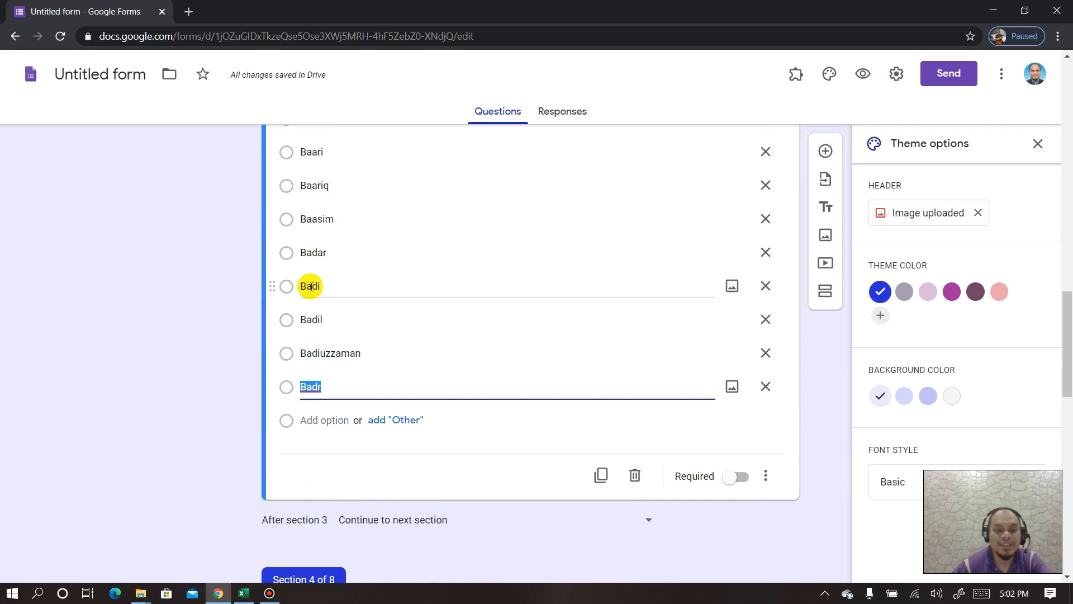
{"action": "scroll", "coordinate": [311, 286], "scroll_direction": "up", "scroll_amount": 3}
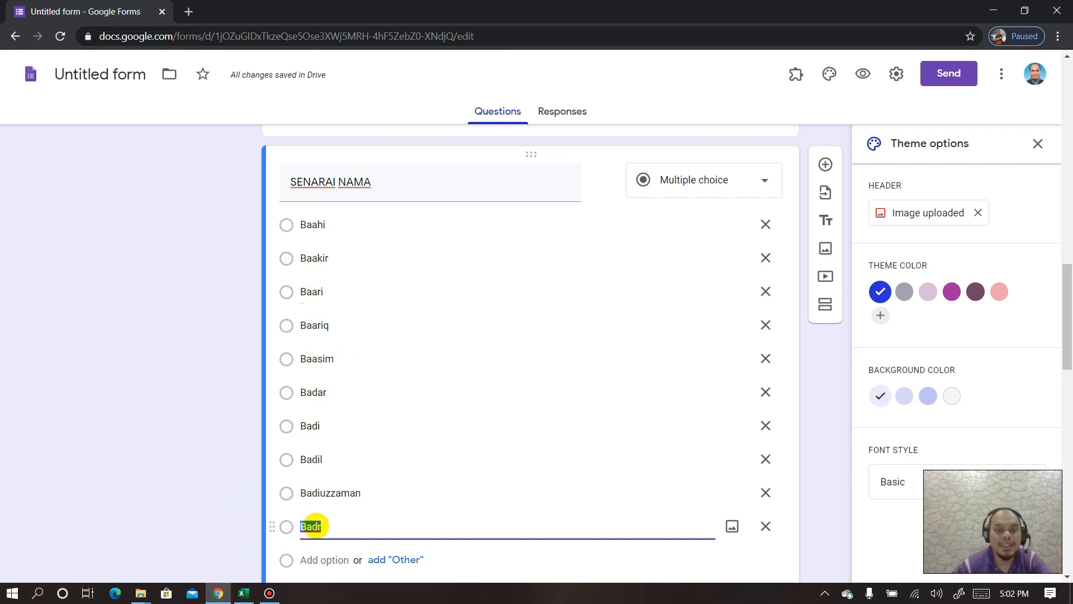
- Check the pasted names against Excel and make SENARAI NAMA required
{"action": "left_click", "coordinate": [240, 591]}
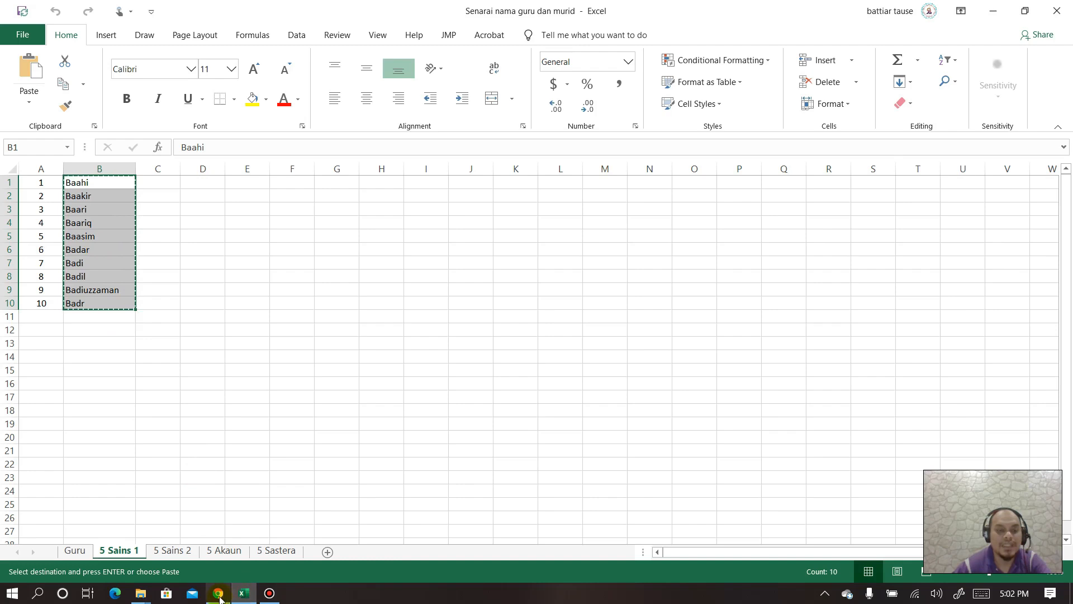
{"action": "left_click", "coordinate": [218, 593]}
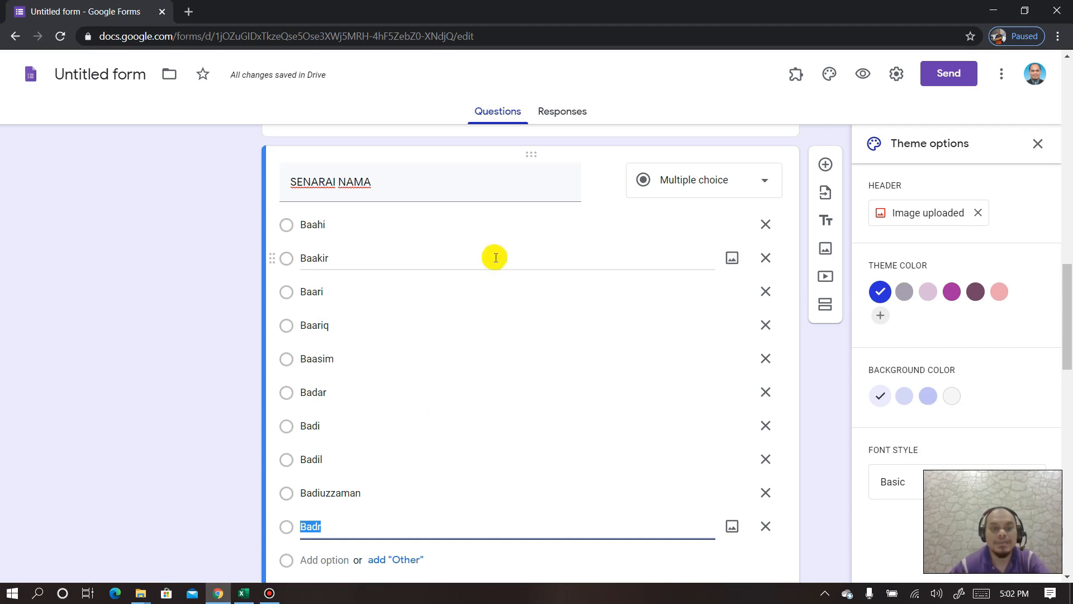
{"action": "scroll", "coordinate": [475, 280], "scroll_direction": "up", "scroll_amount": 3}
{"action": "scroll", "coordinate": [472, 285], "scroll_direction": "down", "scroll_amount": 5}
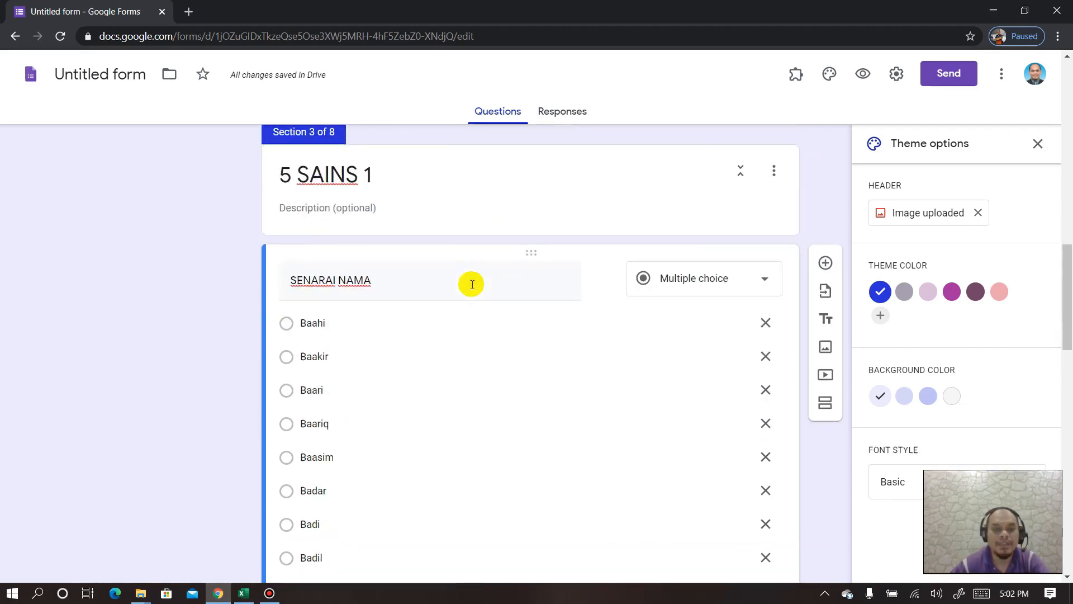
{"action": "left_click", "coordinate": [741, 550]}
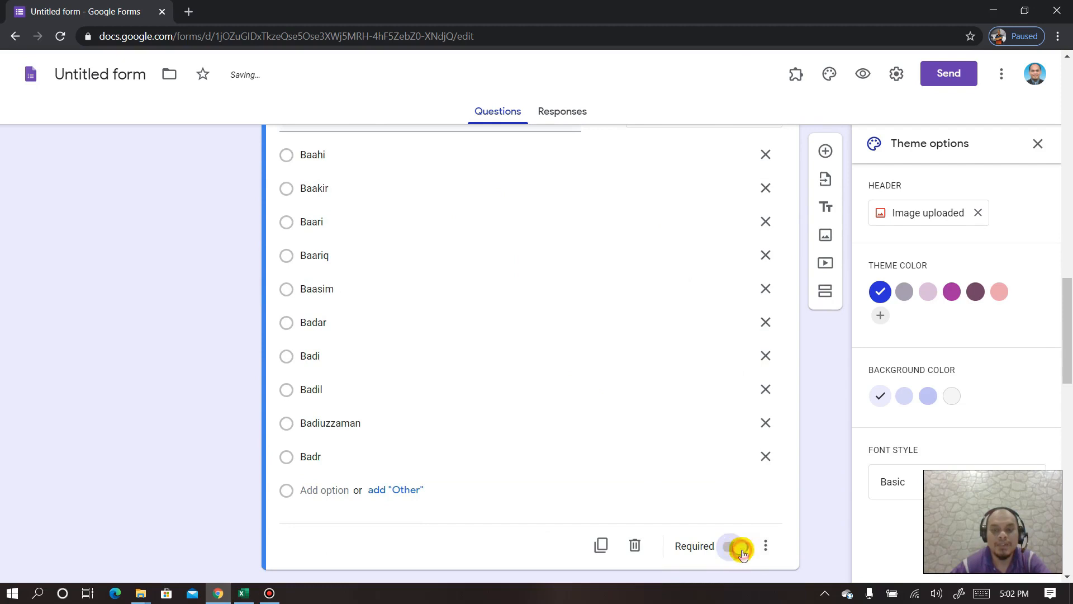
{"action": "scroll", "coordinate": [619, 386], "scroll_direction": "up", "scroll_amount": 3}
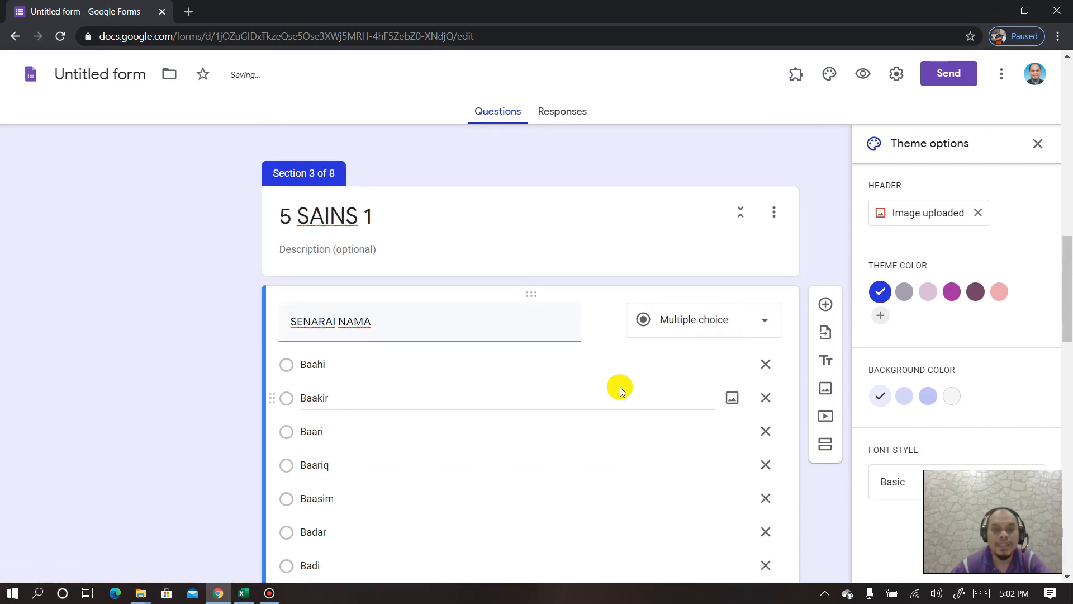
{"action": "scroll", "coordinate": [620, 387], "scroll_direction": "down", "scroll_amount": 10}
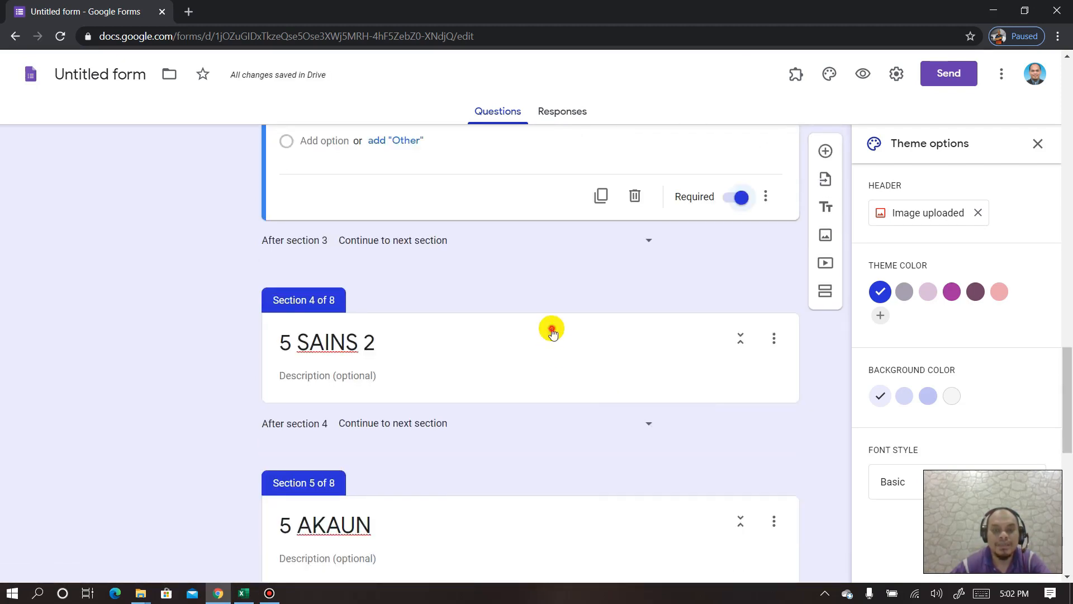
- Add a new question to the 5 SAINS 2 section for its SENARAI NAMA list
{"action": "left_click", "coordinate": [553, 335]}
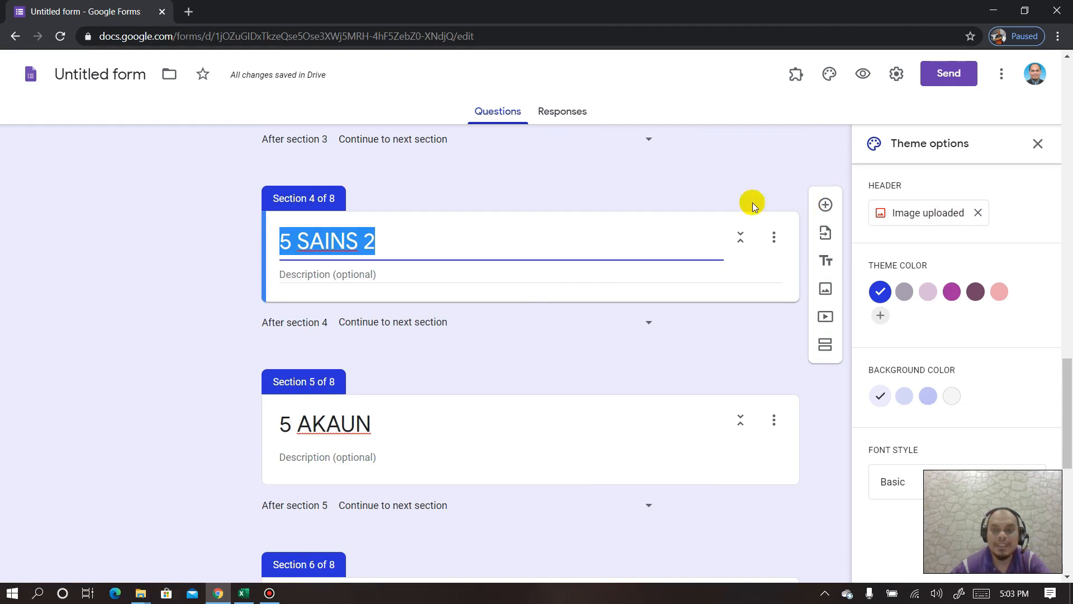
{"action": "left_click", "coordinate": [419, 222]}
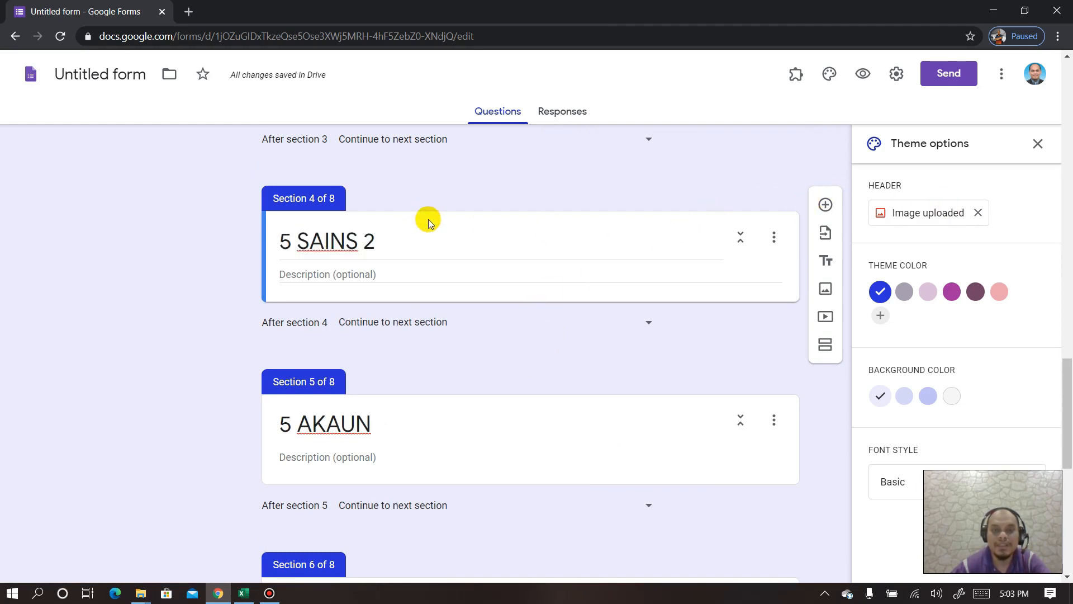
{"action": "left_click", "coordinate": [825, 205]}
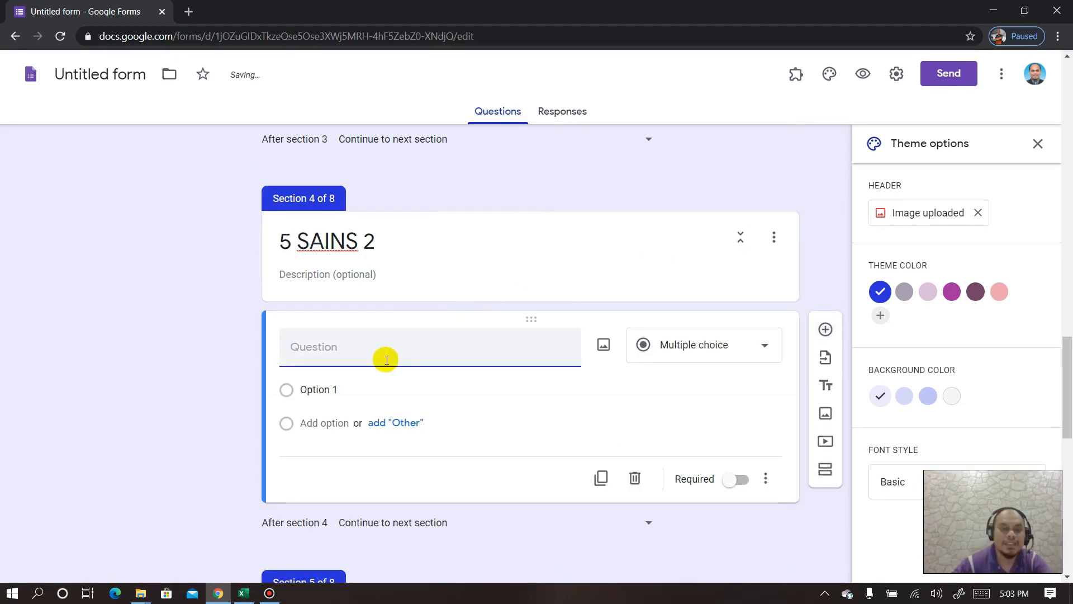
{"action": "scroll", "coordinate": [384, 358], "scroll_direction": "up", "scroll_amount": 10}
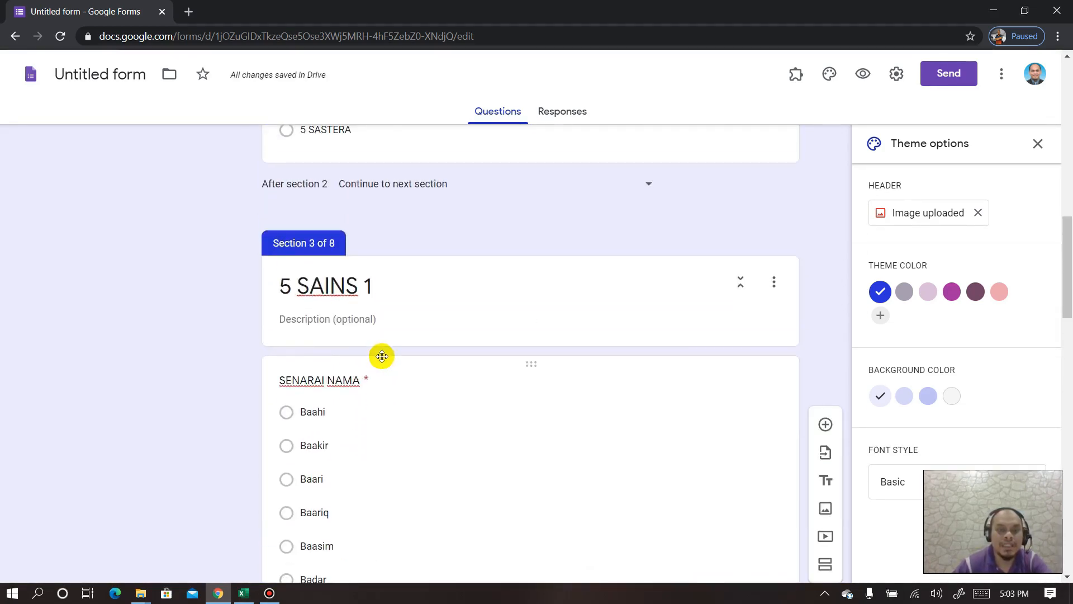
{"action": "scroll", "coordinate": [381, 356], "scroll_direction": "down", "scroll_amount": 10}
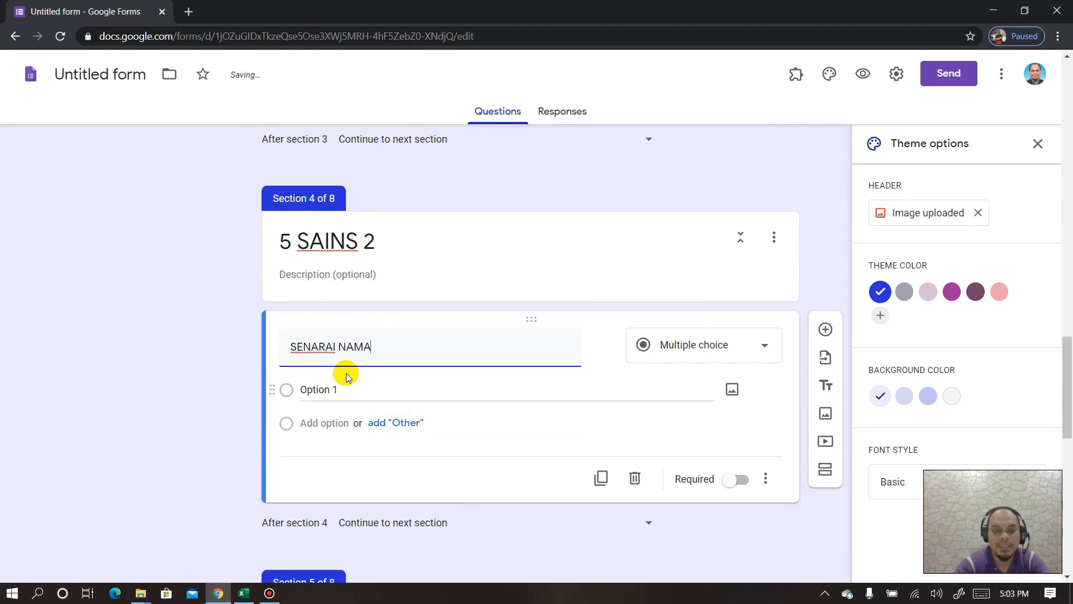
- Copy the ten names in B1:B10 from the Excel 5 Sains 2 sheet
{"action": "left_click", "coordinate": [243, 594]}
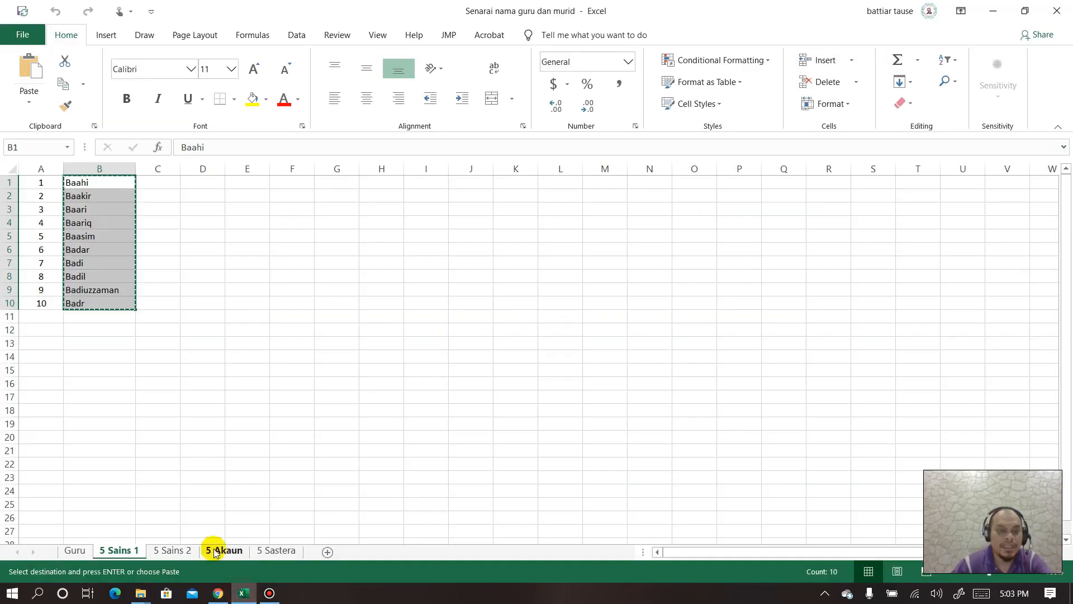
{"action": "left_click", "coordinate": [171, 550]}
{"action": "left_click_drag", "start_coordinate": [107, 180], "coordinate": [100, 301]}
{"action": "key", "text": "ctrl+c"}
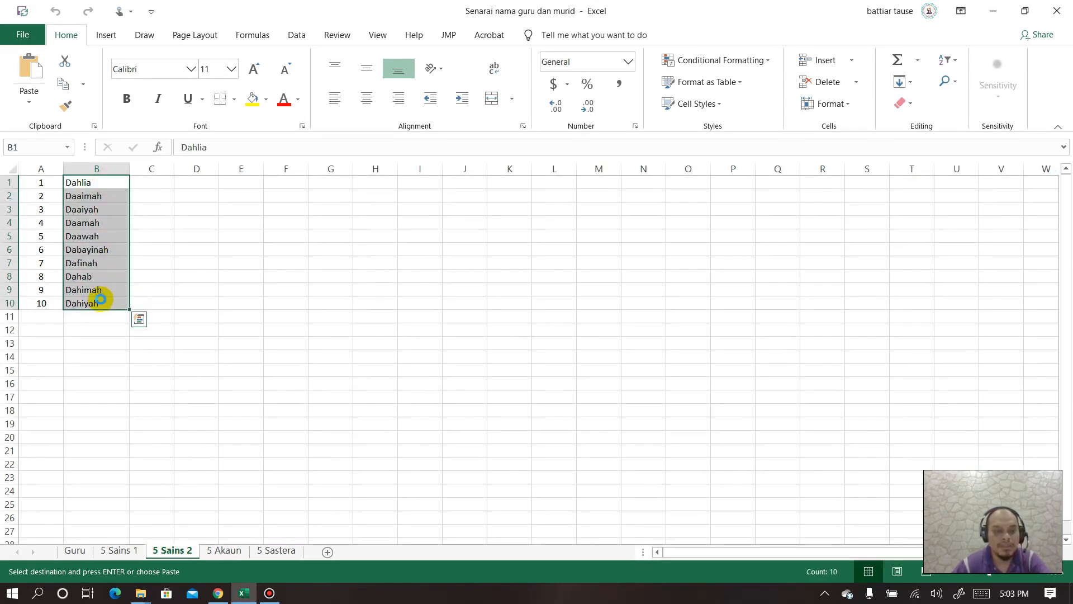
{"action": "left_click", "coordinate": [218, 593]}
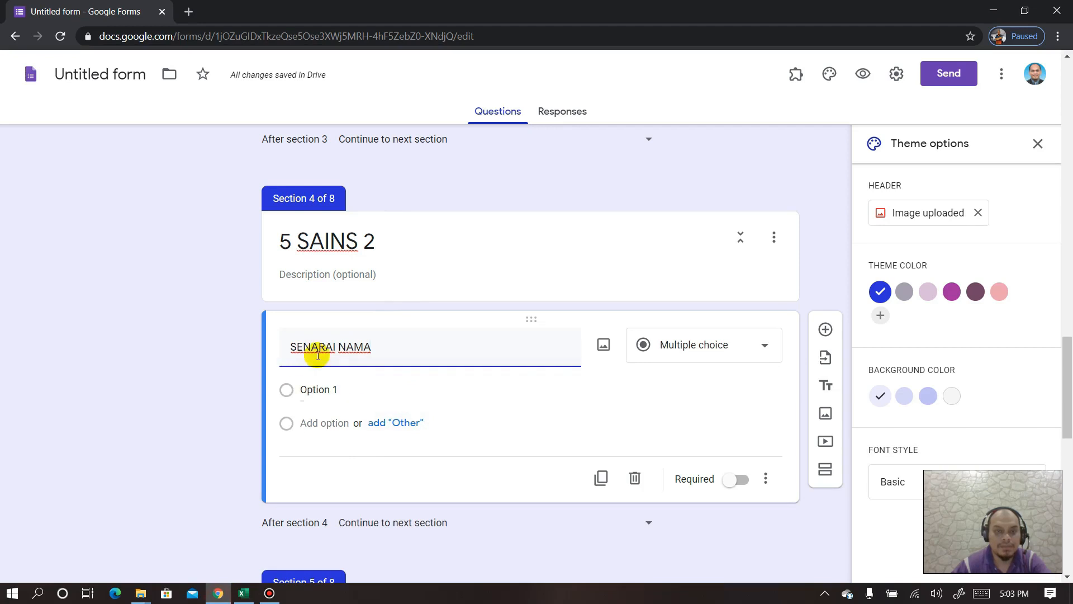
- Paste the ten names as options of 5 SAINS 2's SENARAI NAMA and make it required
{"action": "left_click", "coordinate": [343, 388]}
{"action": "key", "text": "ctrl+v"}
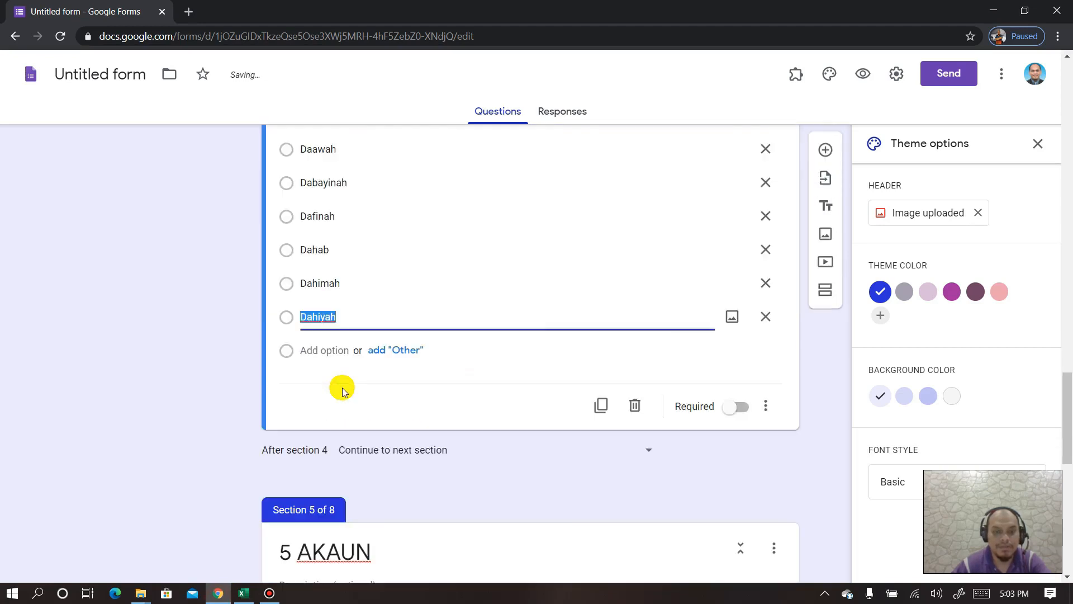
{"action": "left_click", "coordinate": [738, 484]}
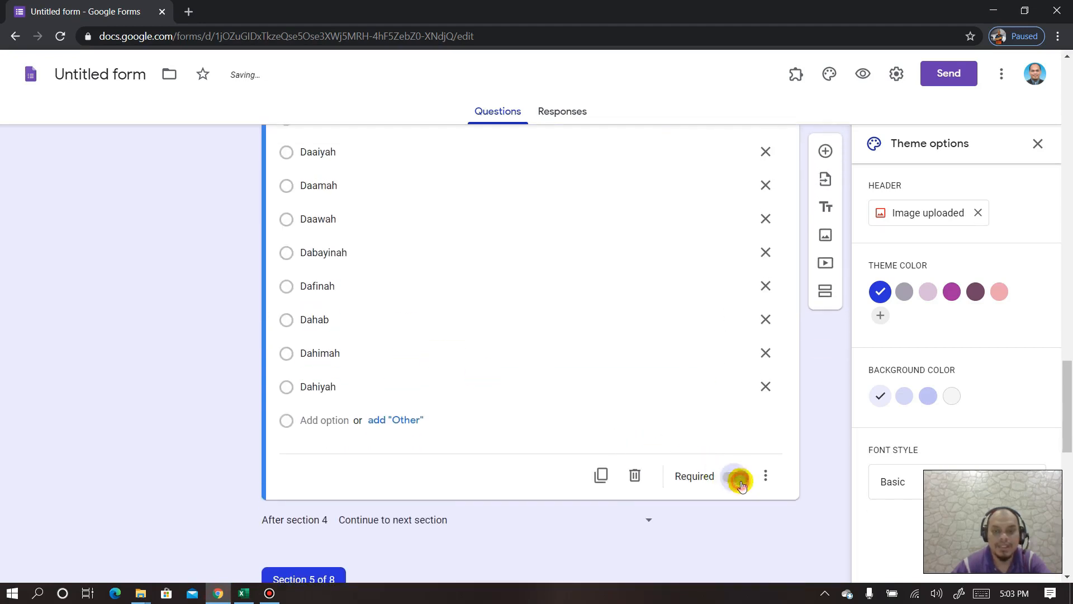
{"action": "scroll", "coordinate": [550, 395], "scroll_direction": "up", "scroll_amount": 5}
{"action": "scroll", "coordinate": [522, 390], "scroll_direction": "down", "scroll_amount": 7}
{"action": "scroll", "coordinate": [514, 398], "scroll_direction": "down", "scroll_amount": 3}
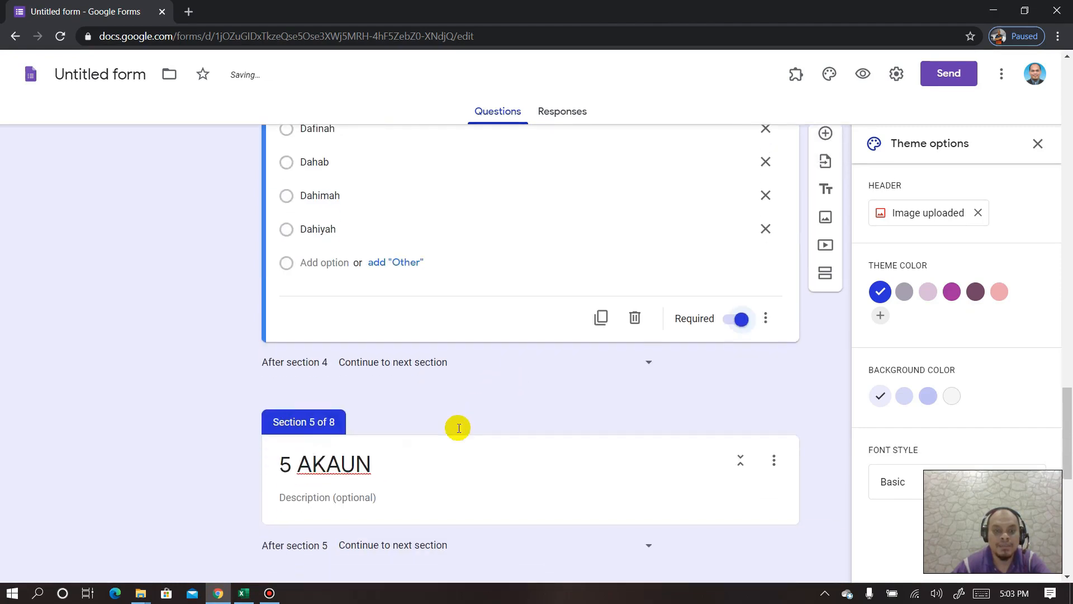
- Add a question under 5 AKAUN and select B1:B10 on Excel's 5 Akaun sheet
{"action": "left_click", "coordinate": [479, 320]}
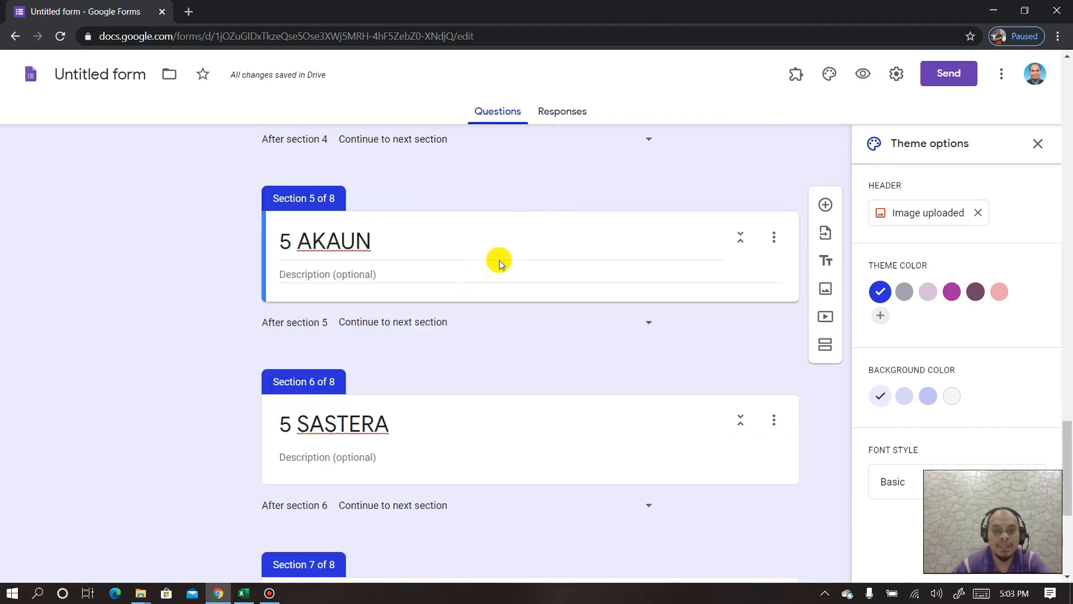
{"action": "left_click", "coordinate": [826, 205]}
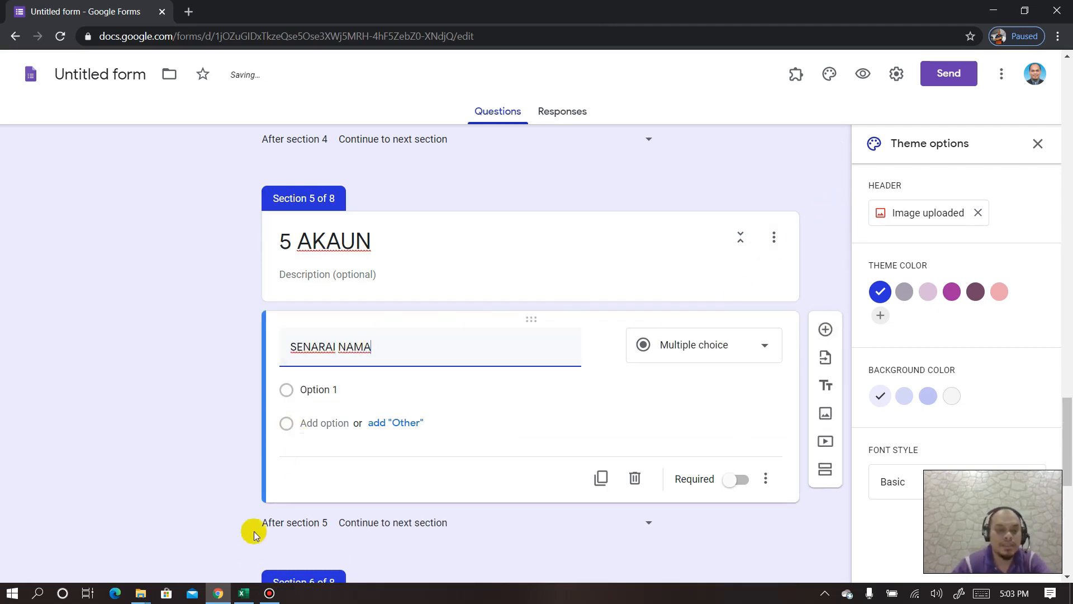
{"action": "left_click", "coordinate": [241, 594]}
{"action": "left_click", "coordinate": [224, 551]}
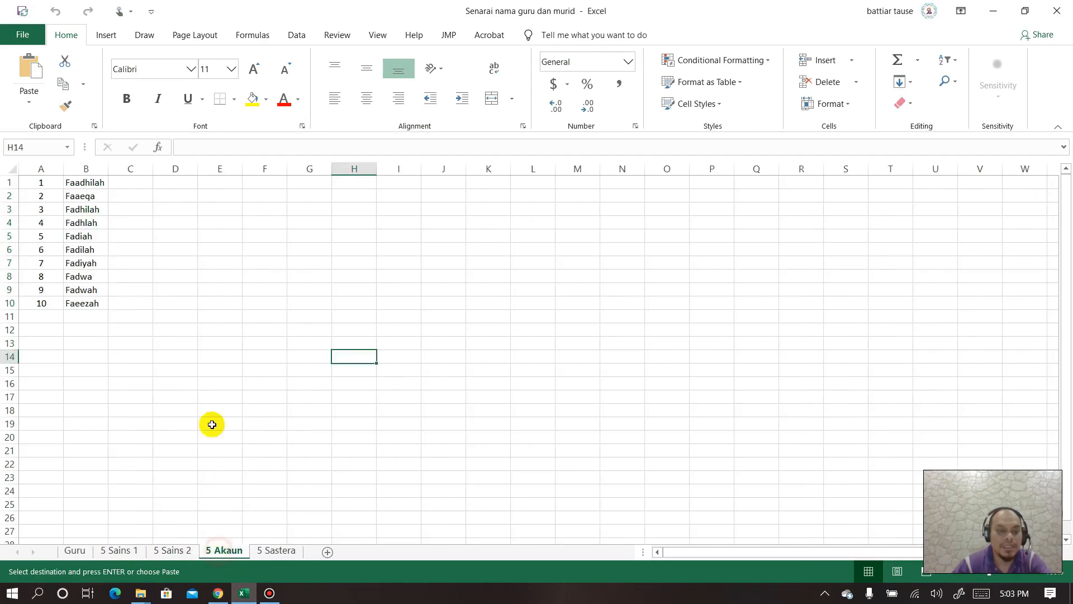
{"action": "left_click_drag", "start_coordinate": [84, 182], "coordinate": [82, 301]}
{"action": "key", "text": "ctrl+c"}
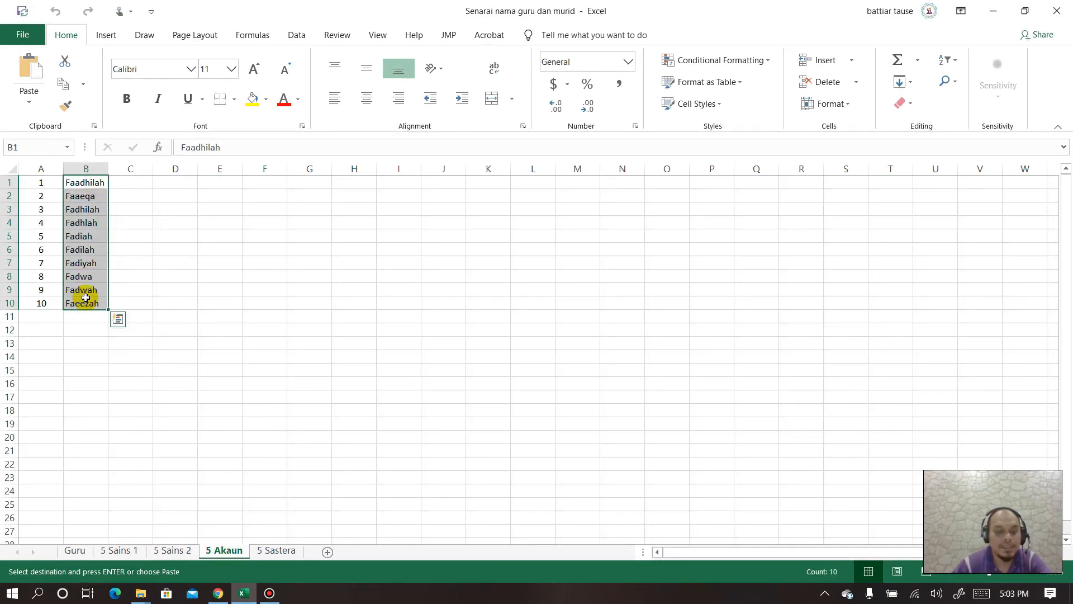
{"action": "key", "text": "alt+Tab"}
- Paste the 5 Akaun names into 5 AKAUN's SENARAI NAMA options and make it required
{"action": "left_click", "coordinate": [309, 389]}
{"action": "key", "text": "ctrl+v"}
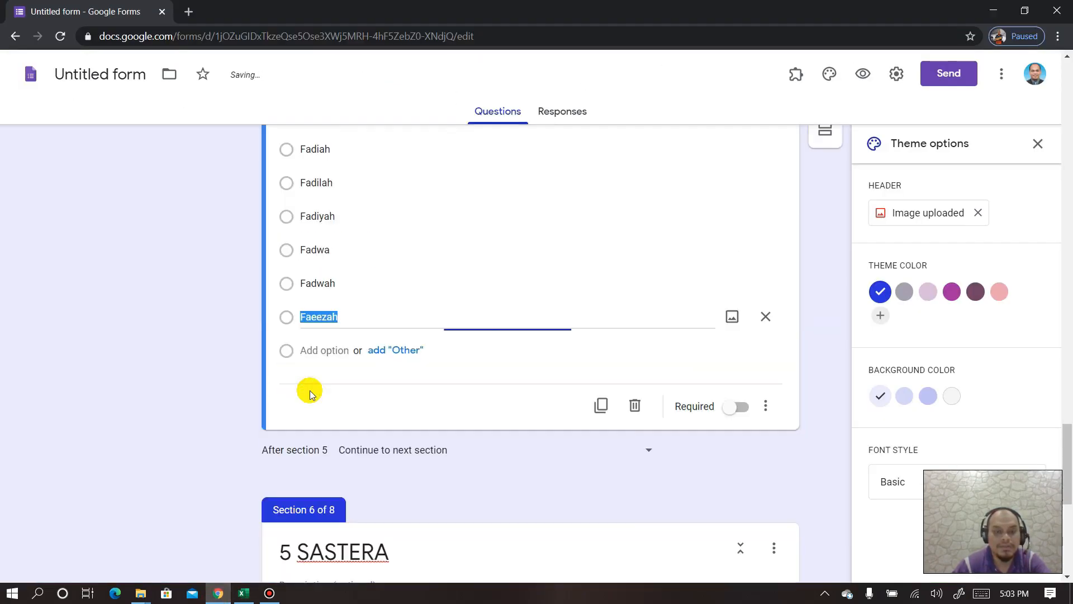
{"action": "scroll", "coordinate": [559, 346], "scroll_direction": "down", "scroll_amount": 5}
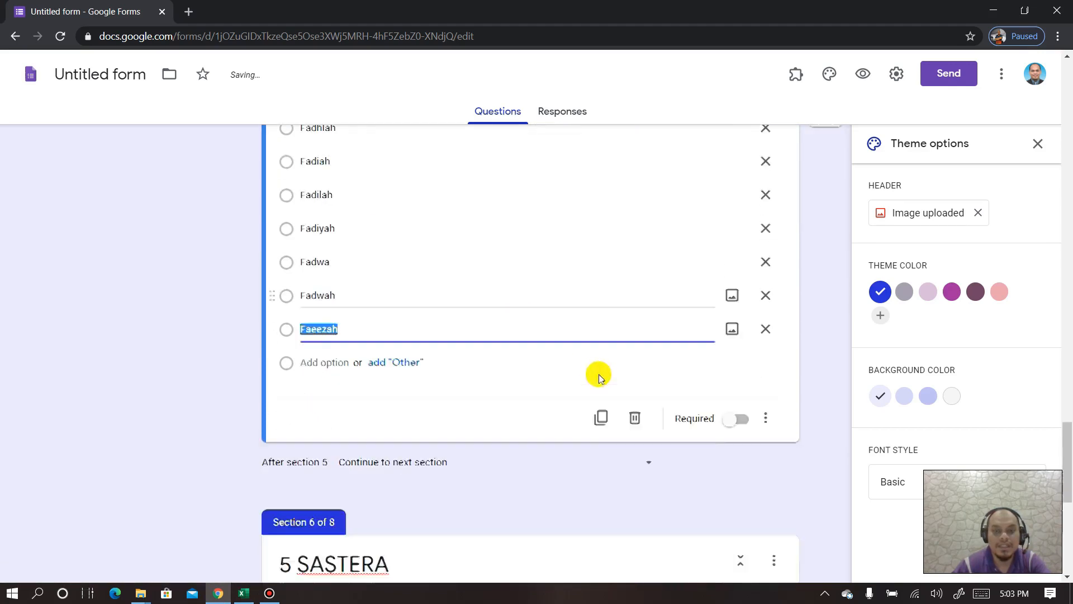
{"action": "left_click", "coordinate": [740, 335]}
{"action": "scroll", "coordinate": [610, 321], "scroll_direction": "up", "scroll_amount": 1}
{"action": "scroll", "coordinate": [609, 321], "scroll_direction": "up", "scroll_amount": 14}
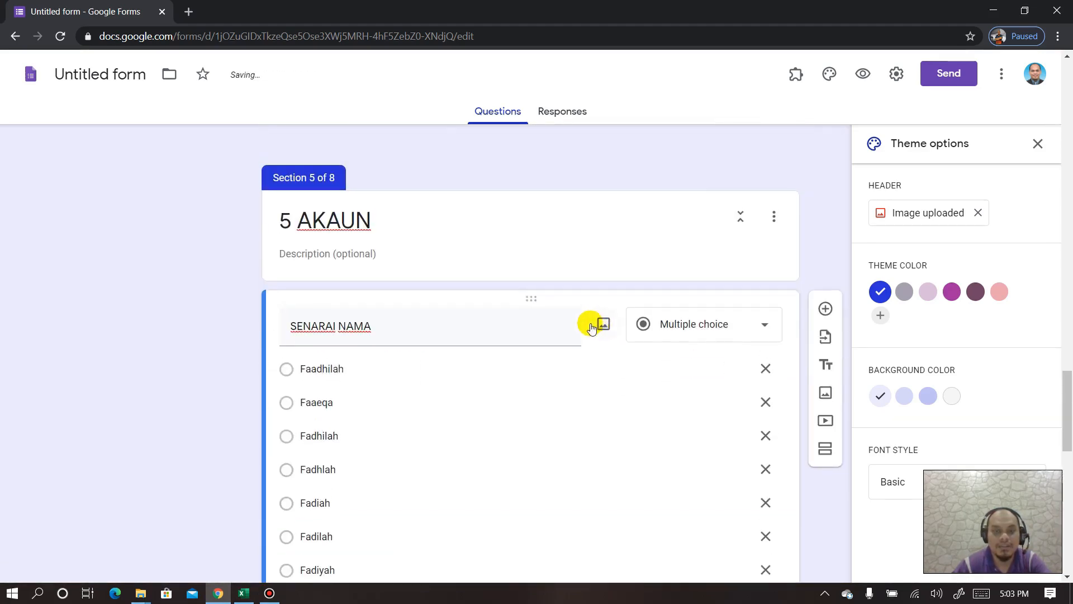
{"action": "scroll", "coordinate": [584, 327], "scroll_direction": "down", "scroll_amount": 2}
{"action": "scroll", "coordinate": [584, 230], "scroll_direction": "up", "scroll_amount": 2}
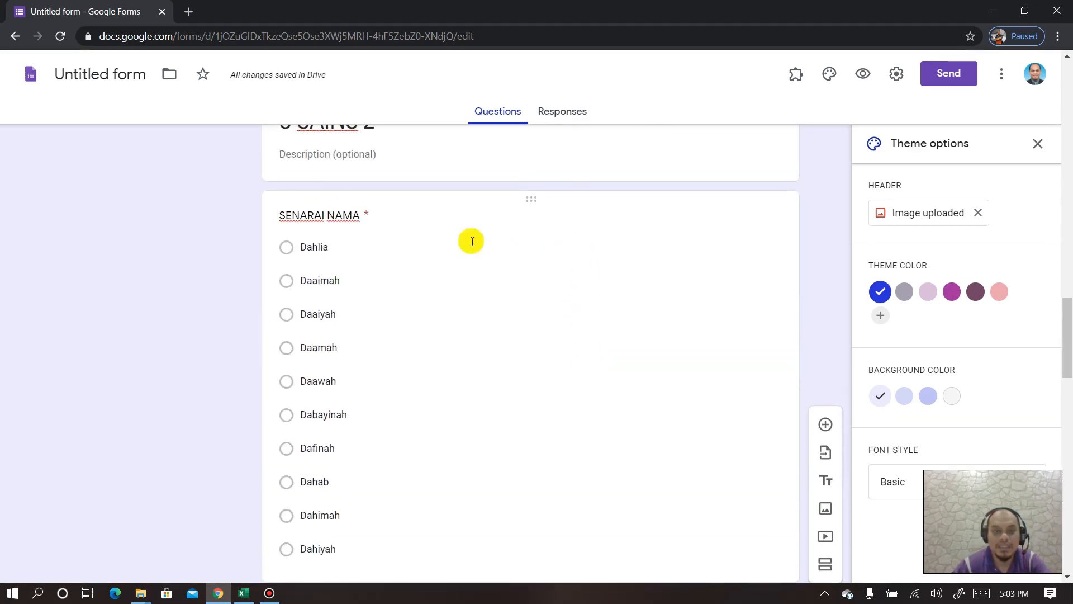
{"action": "scroll", "coordinate": [472, 240], "scroll_direction": "down", "scroll_amount": 15}
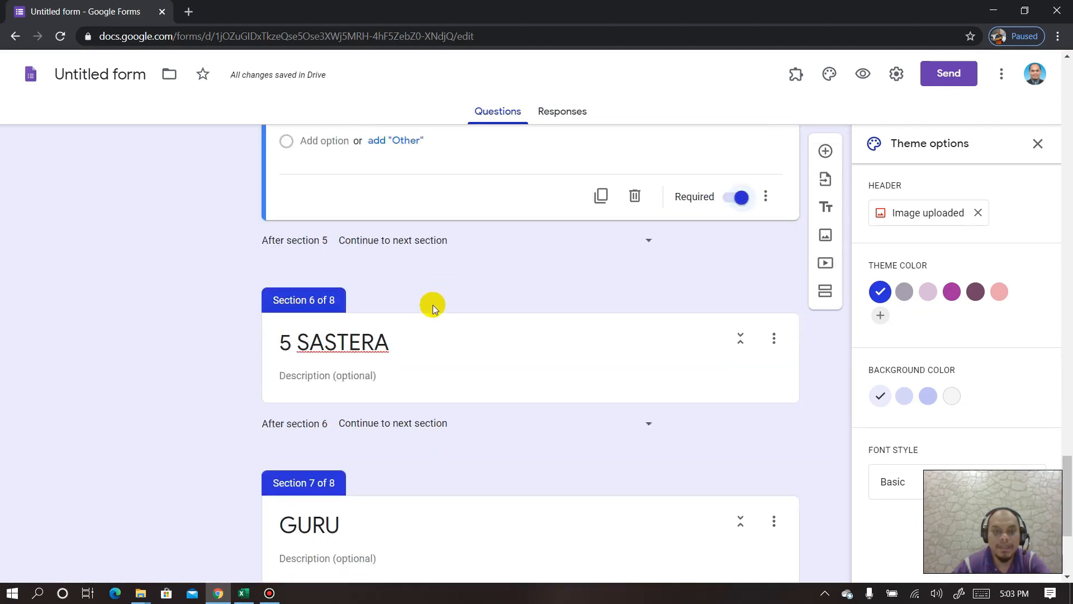
- Add a question titled SENARAI NAMA under the 5 SASTERA section
{"action": "left_click", "coordinate": [435, 327]}
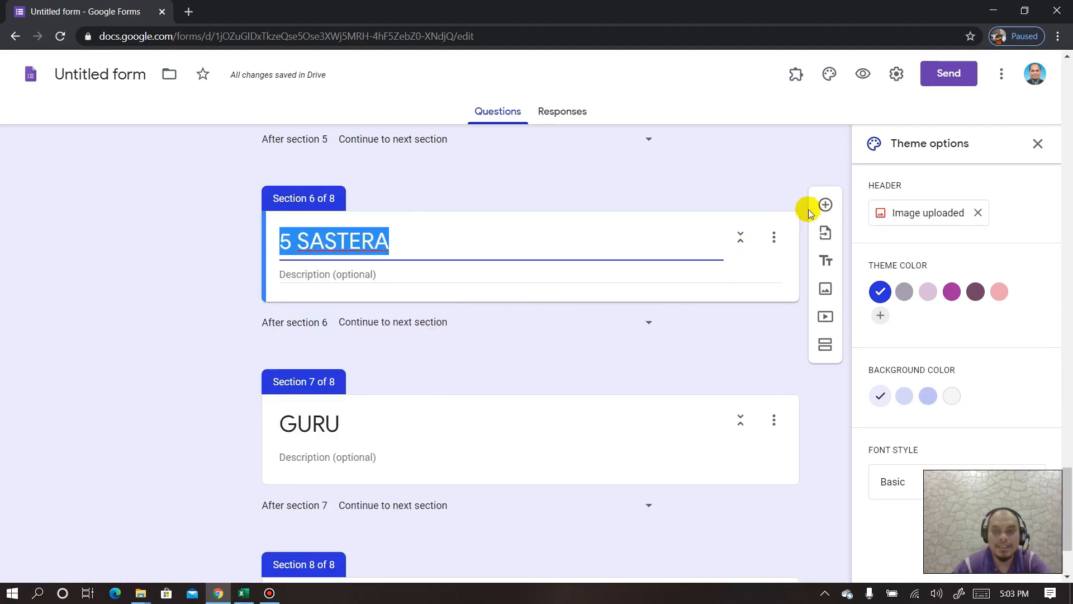
{"action": "left_click", "coordinate": [825, 206]}
{"action": "type", "text": "SENARAI NAMA"}
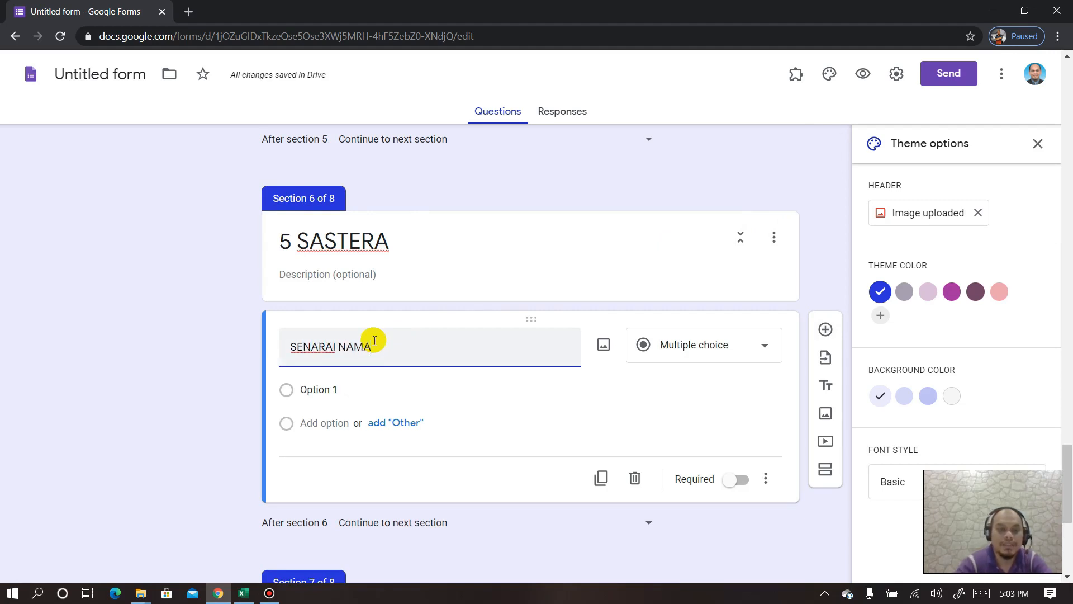
- Copy the ten names in B1:B10 from Excel's 5 Sastera sheet
{"action": "left_click", "coordinate": [238, 595]}
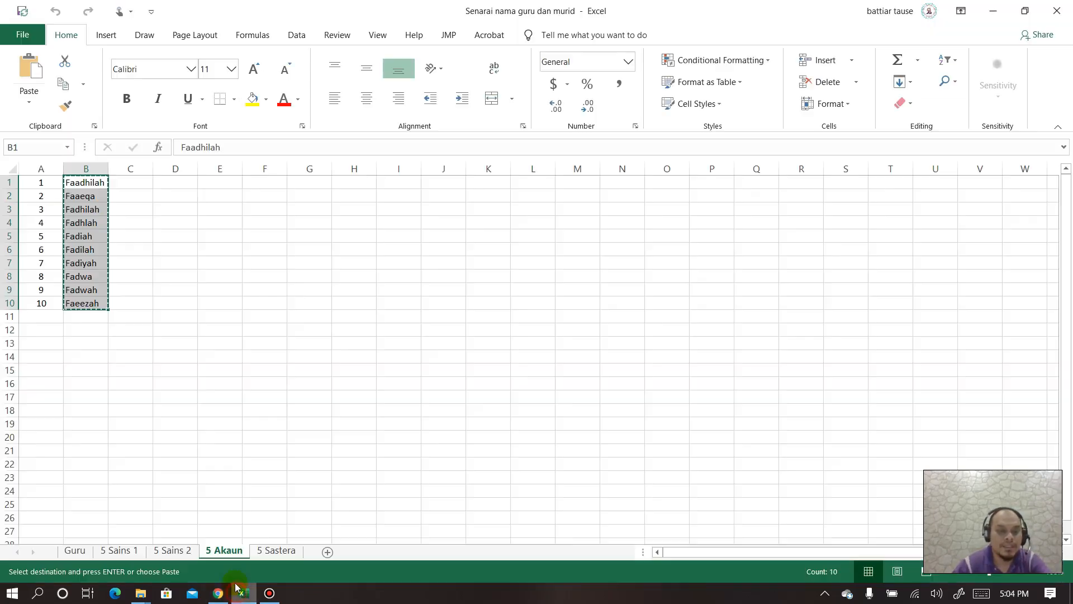
{"action": "left_click", "coordinate": [262, 552]}
{"action": "left_click_drag", "start_coordinate": [79, 184], "coordinate": [91, 301]}
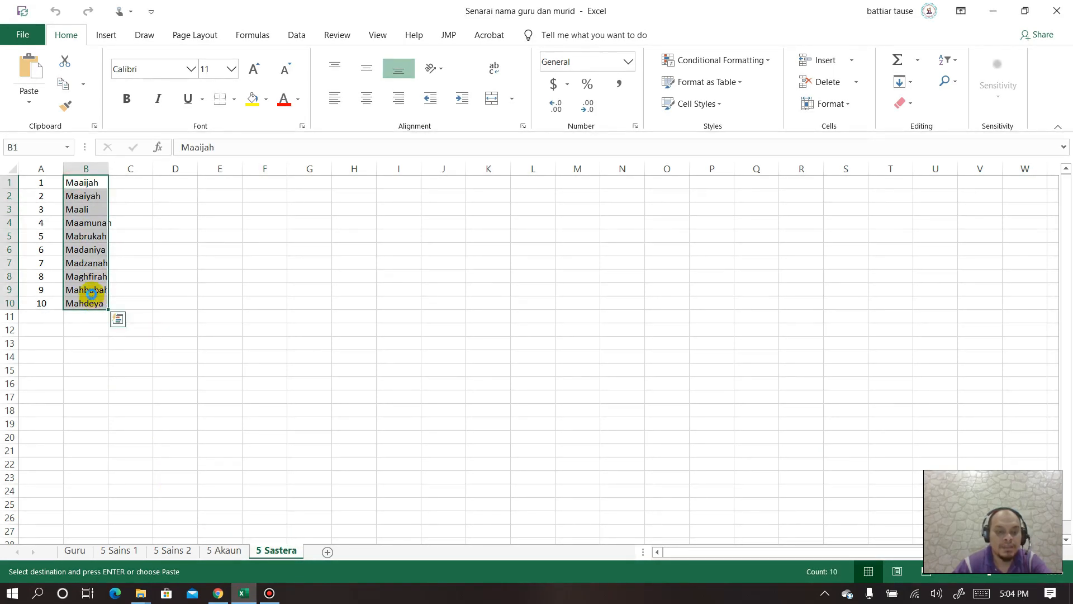
{"action": "left_click", "coordinate": [218, 593]}
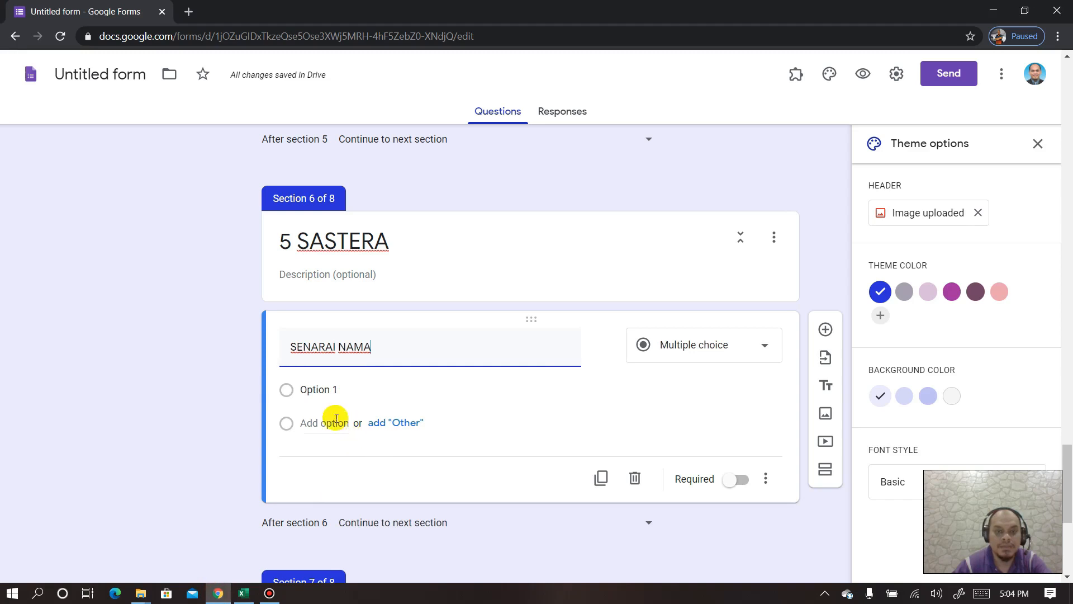
- Paste the 5 Sastera names, ending with Mahdeya, as options and make the question required
{"action": "left_click", "coordinate": [338, 389]}
{"action": "key", "text": "ctrl+v"}
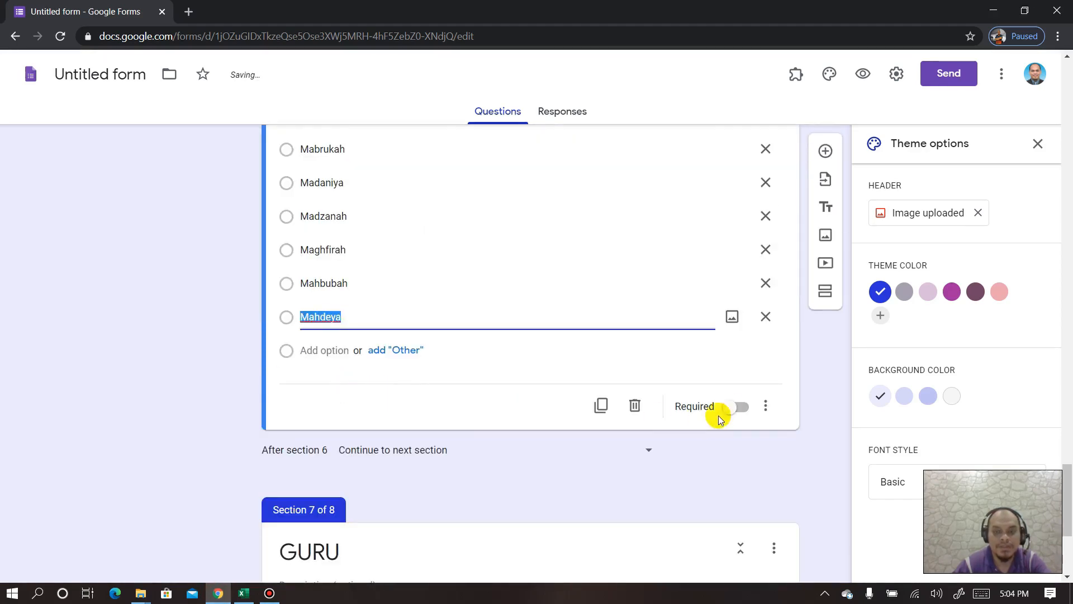
{"action": "left_click", "coordinate": [747, 413]}
- Scroll back up to the form title and the KATEGORI question
{"action": "scroll", "coordinate": [468, 297], "scroll_direction": "up", "scroll_amount": 15}
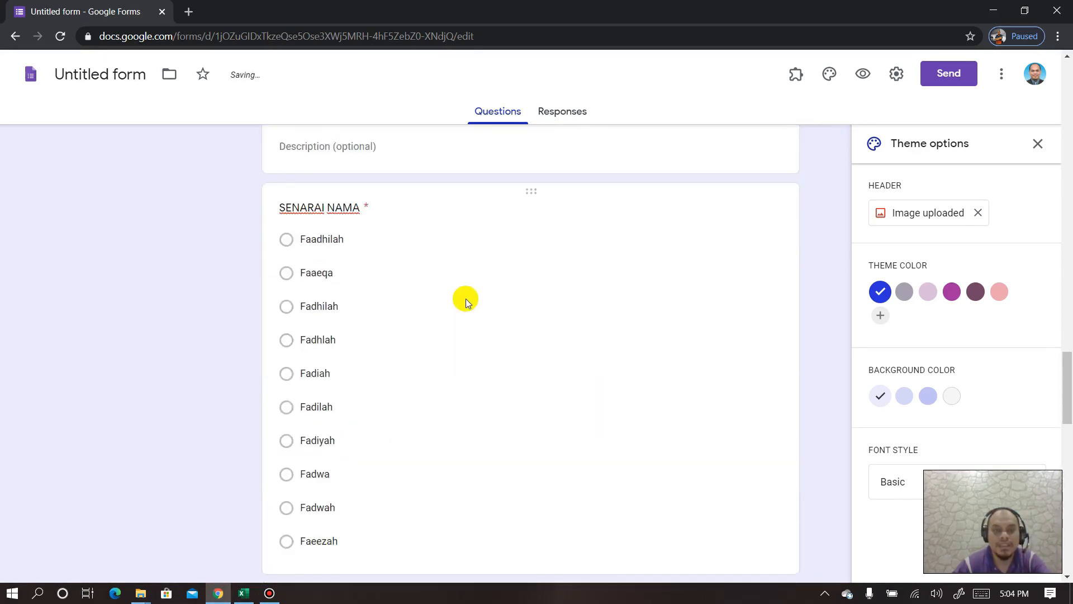
{"action": "scroll", "coordinate": [464, 299], "scroll_direction": "up", "scroll_amount": 20}
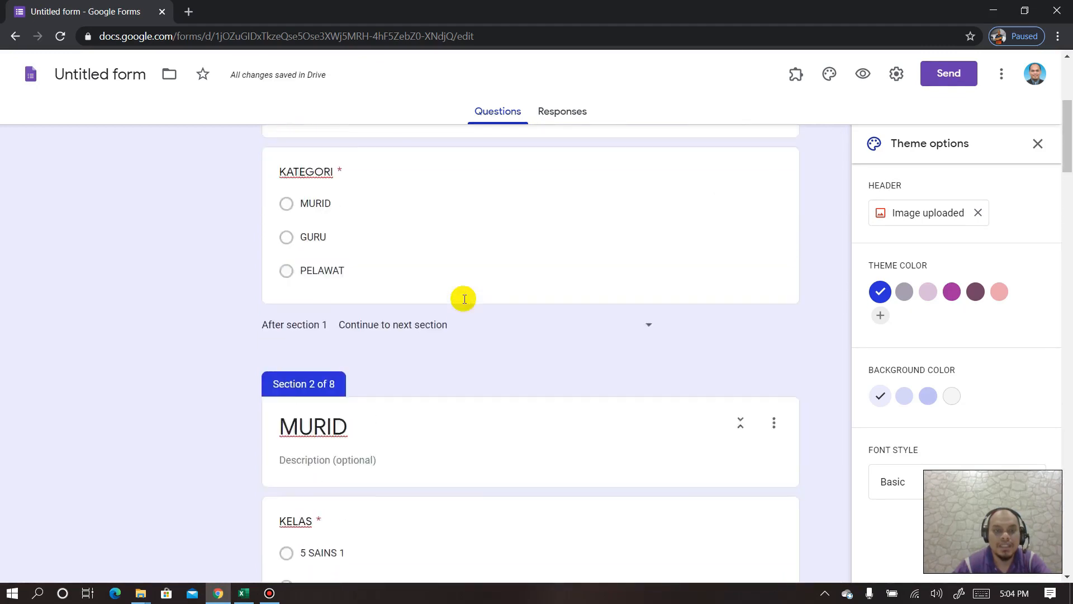
{"action": "scroll", "coordinate": [463, 302], "scroll_direction": "down", "scroll_amount": 4}
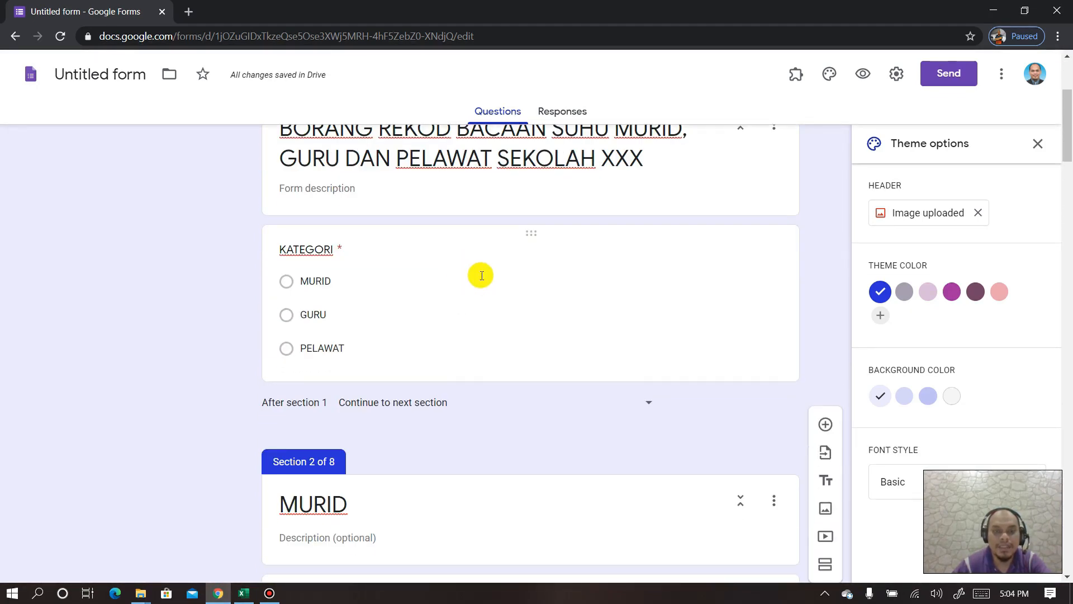
{"action": "scroll", "coordinate": [584, 287], "scroll_direction": "down", "scroll_amount": 1}
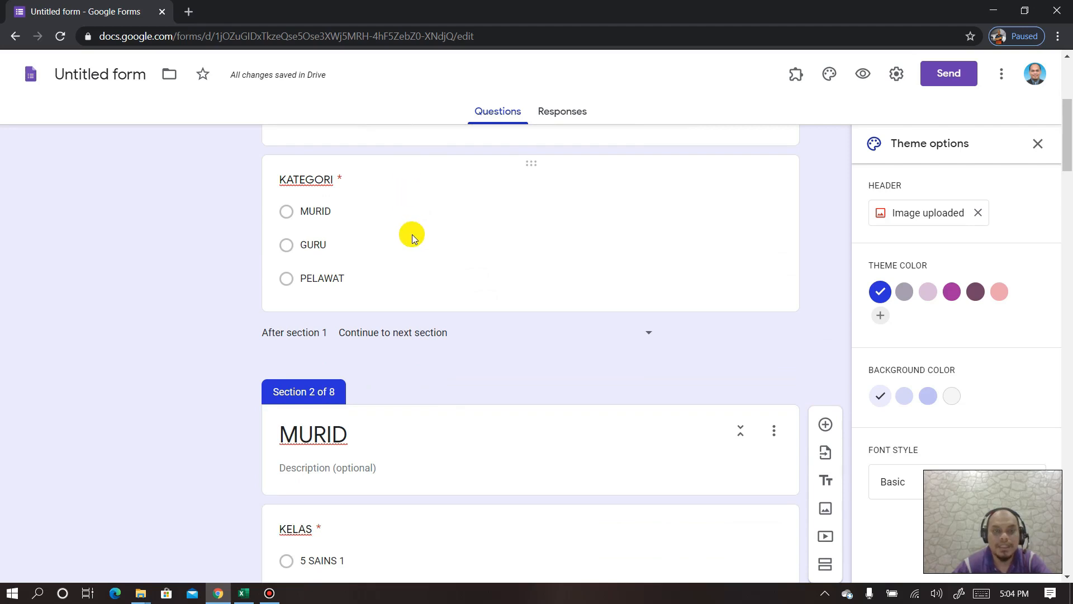
{"action": "scroll", "coordinate": [443, 313], "scroll_direction": "down", "scroll_amount": 1}
{"action": "scroll", "coordinate": [447, 302], "scroll_direction": "up", "scroll_amount": 2}
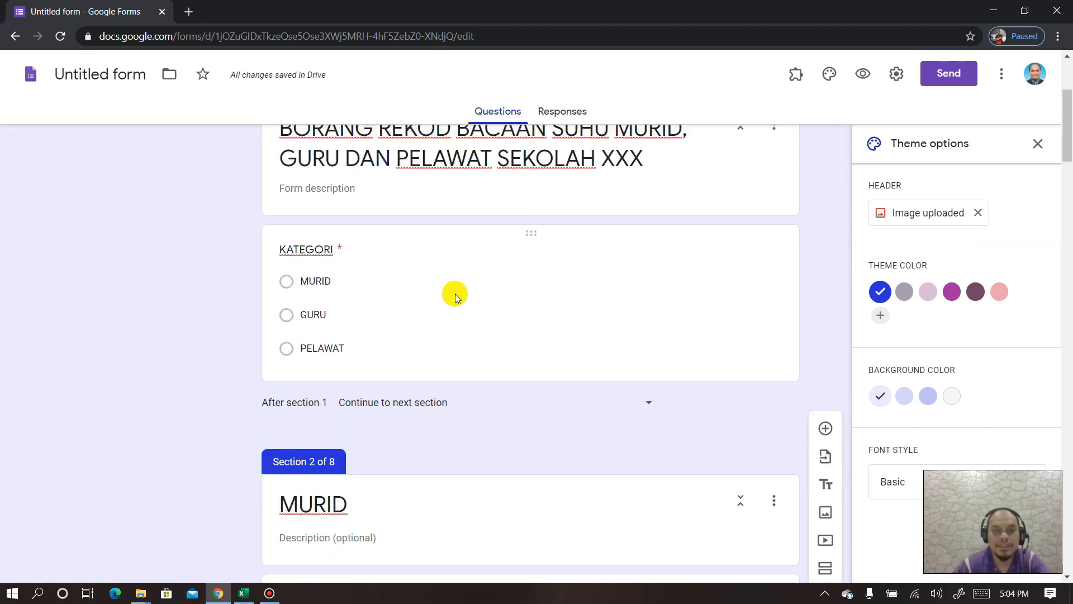
- Enable answer-based sections on KATEGORI, sending MURID to section 2 and GURU to section 7
{"action": "left_click", "coordinate": [482, 239]}
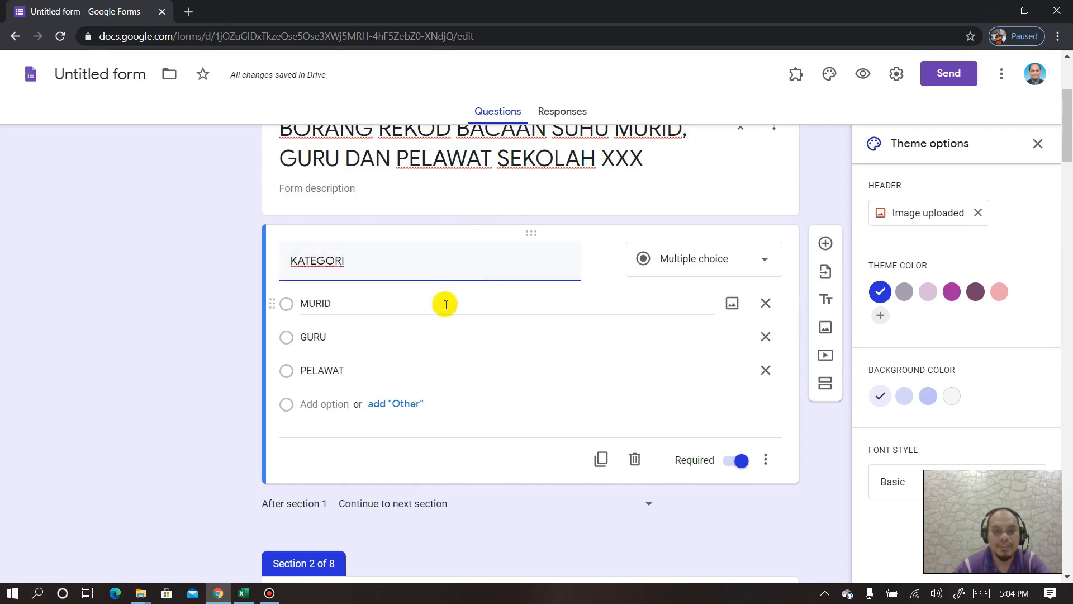
{"action": "left_click", "coordinate": [765, 466]}
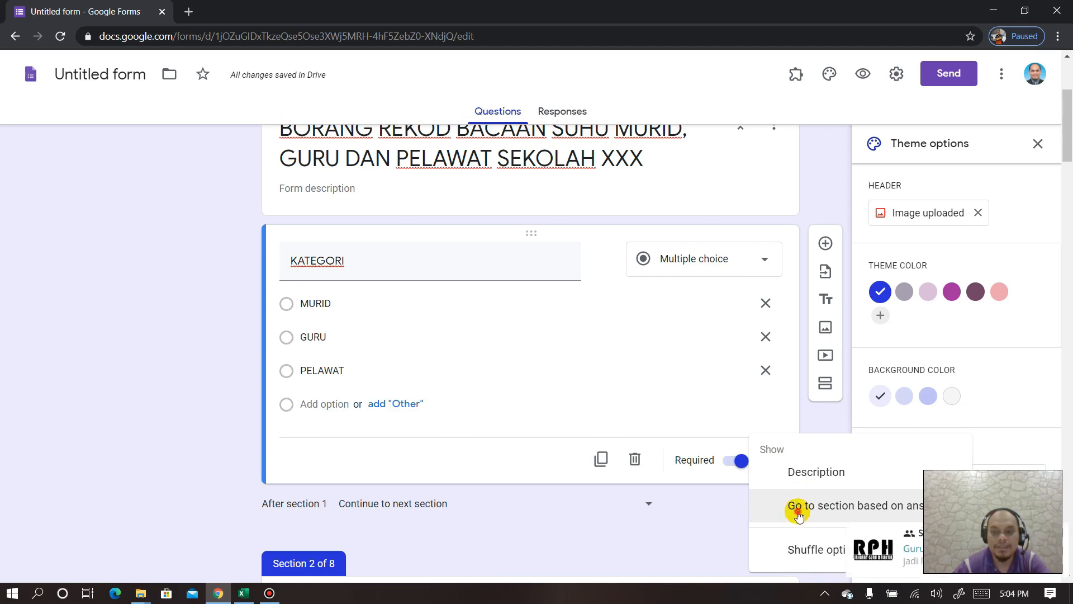
{"action": "left_click", "coordinate": [798, 509]}
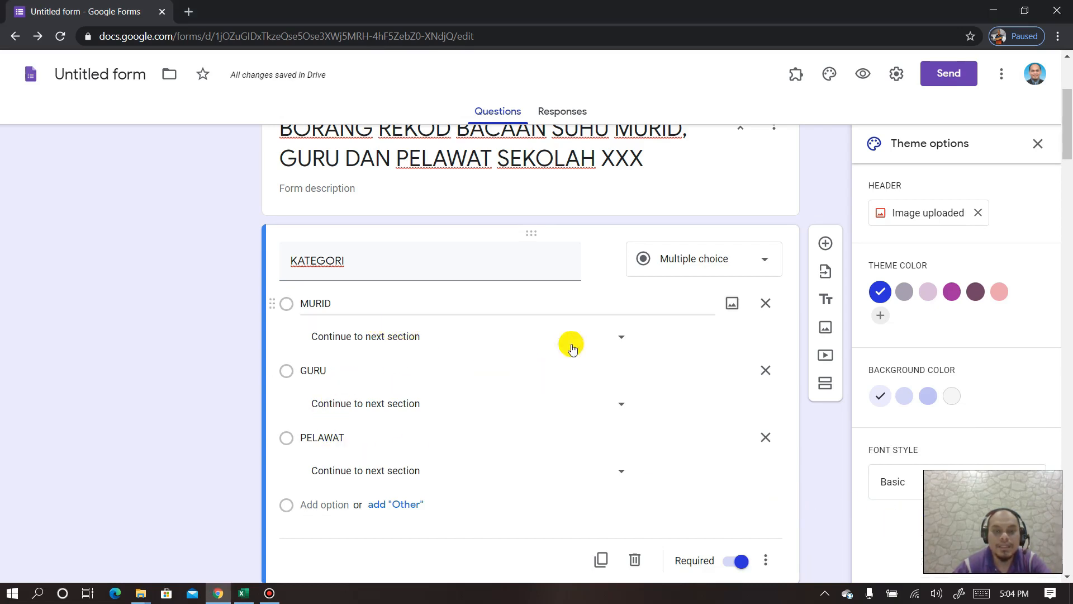
{"action": "left_click", "coordinate": [622, 339]}
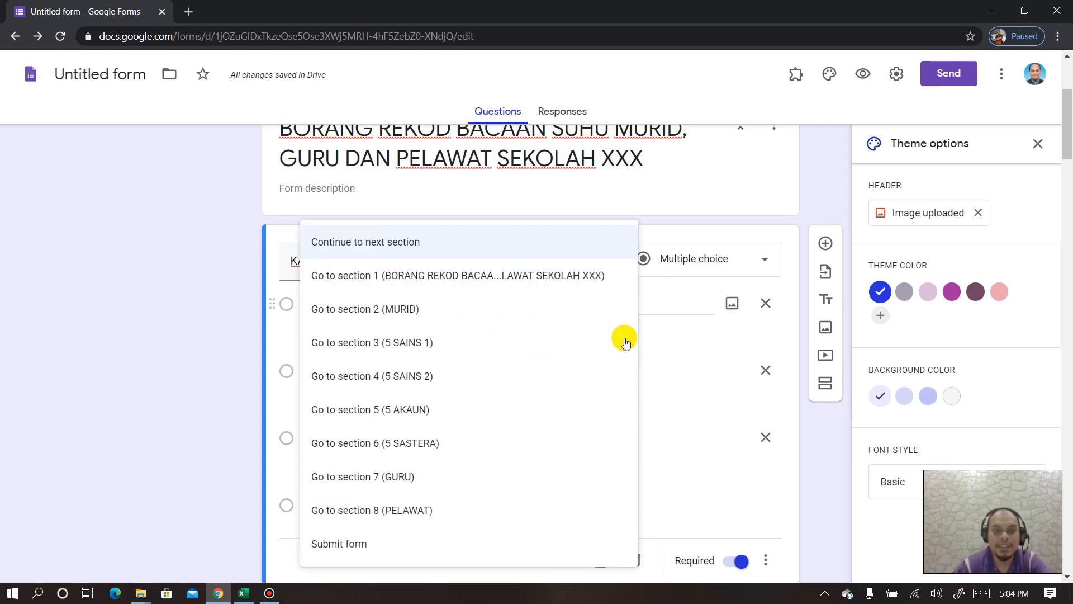
{"action": "left_click", "coordinate": [425, 311]}
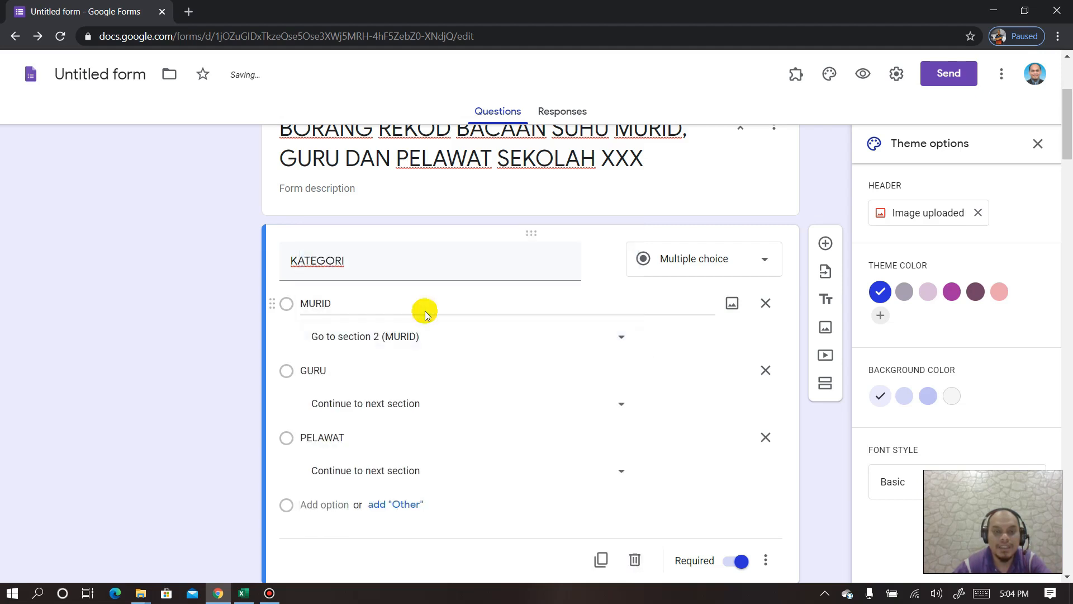
{"action": "left_click", "coordinate": [622, 406]}
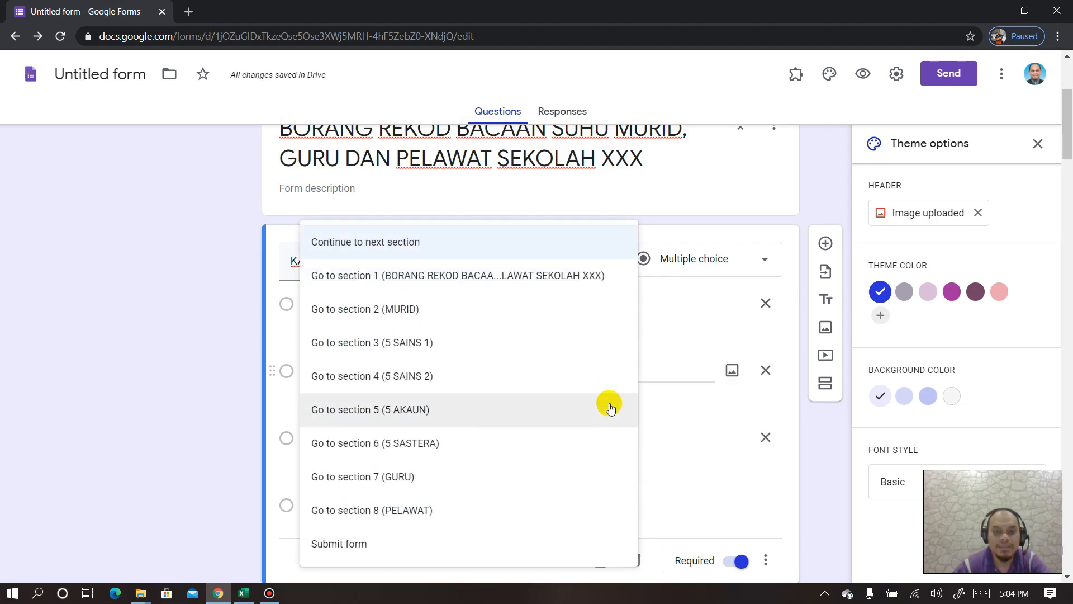
{"action": "left_click", "coordinate": [409, 477]}
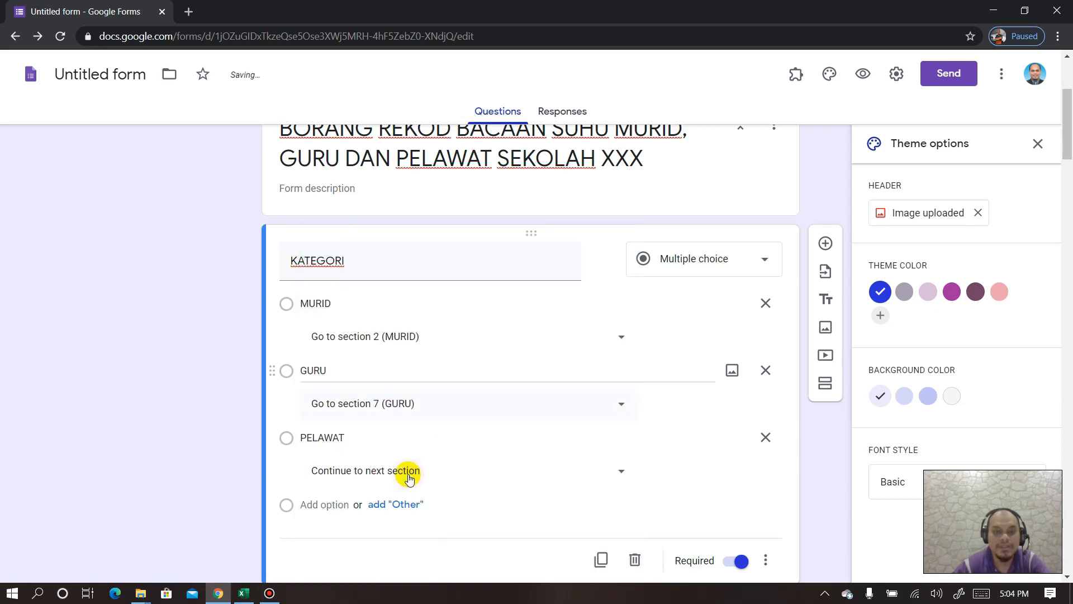
{"action": "left_click", "coordinate": [616, 473]}
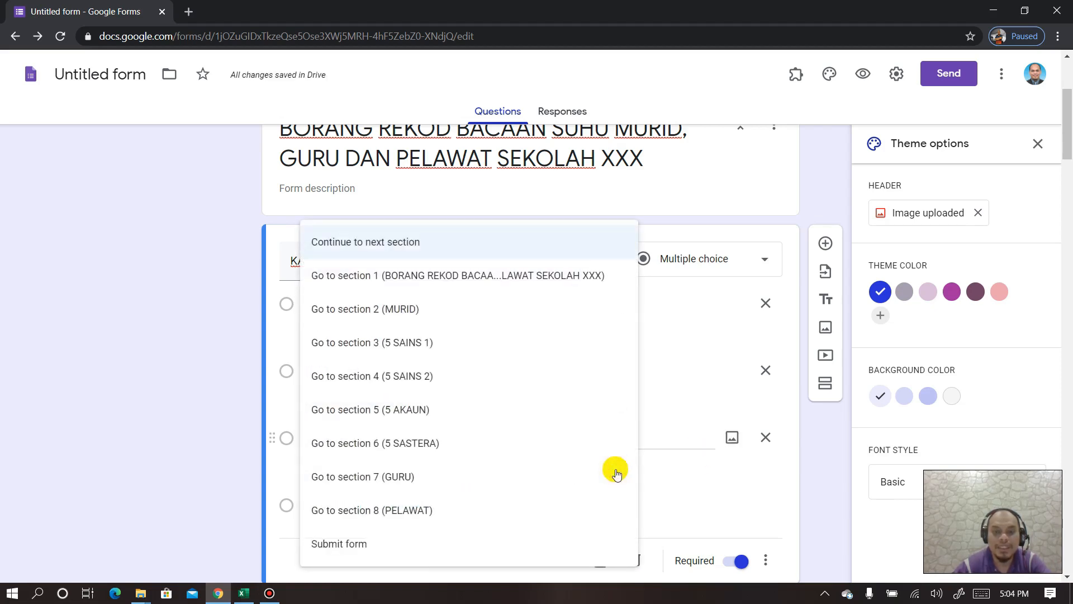
- Send PELAWAT to section 8 and turn on answer-based section jumps for KELAS
{"action": "left_click", "coordinate": [406, 511]}
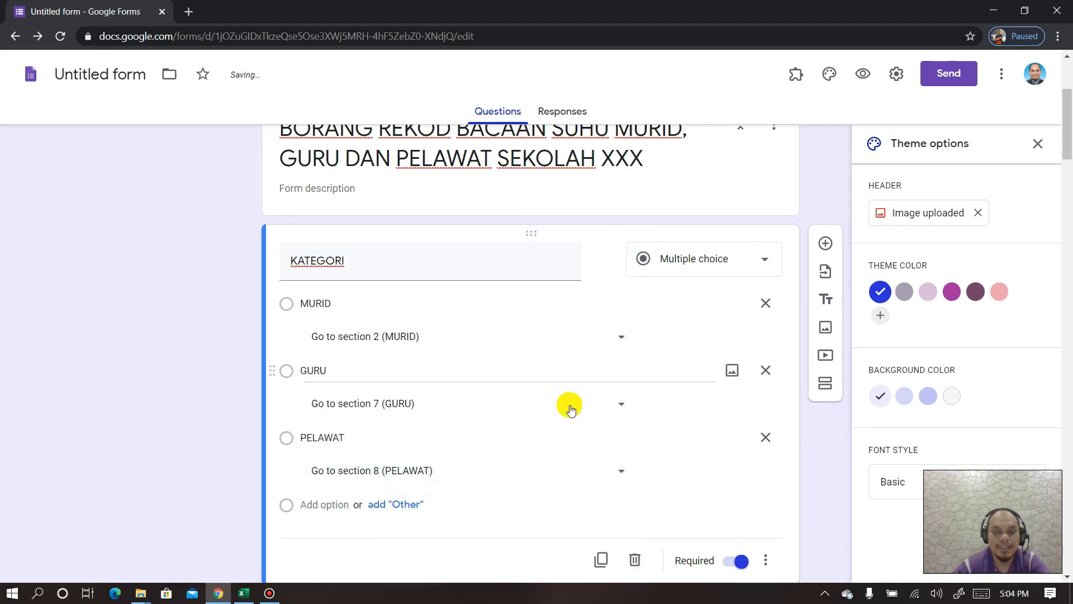
{"action": "scroll", "coordinate": [565, 401], "scroll_direction": "down", "scroll_amount": 3}
{"action": "scroll", "coordinate": [555, 398], "scroll_direction": "down", "scroll_amount": 6}
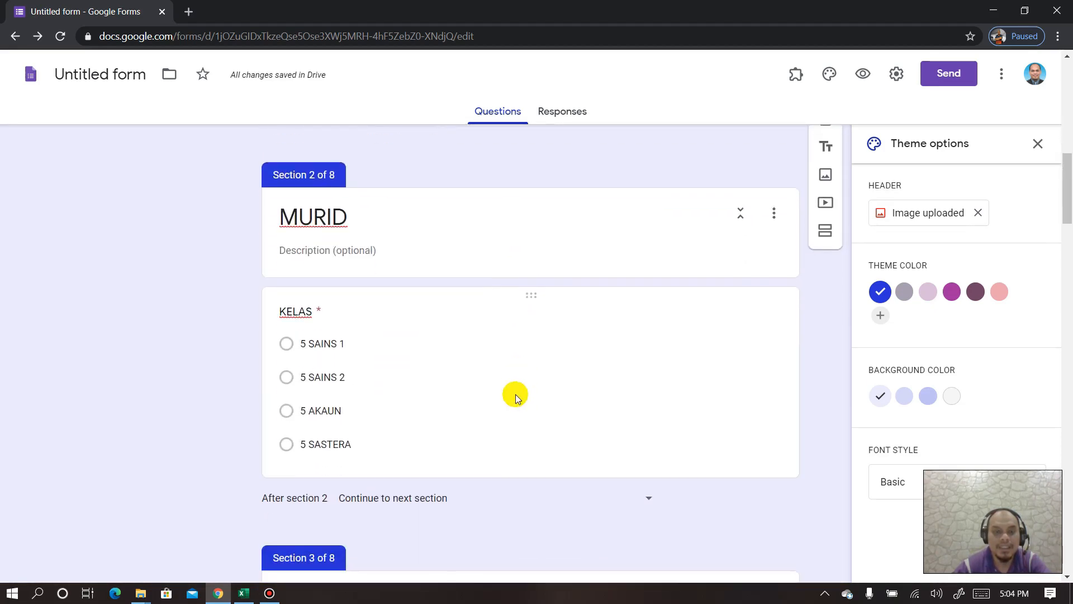
{"action": "left_click", "coordinate": [467, 299]}
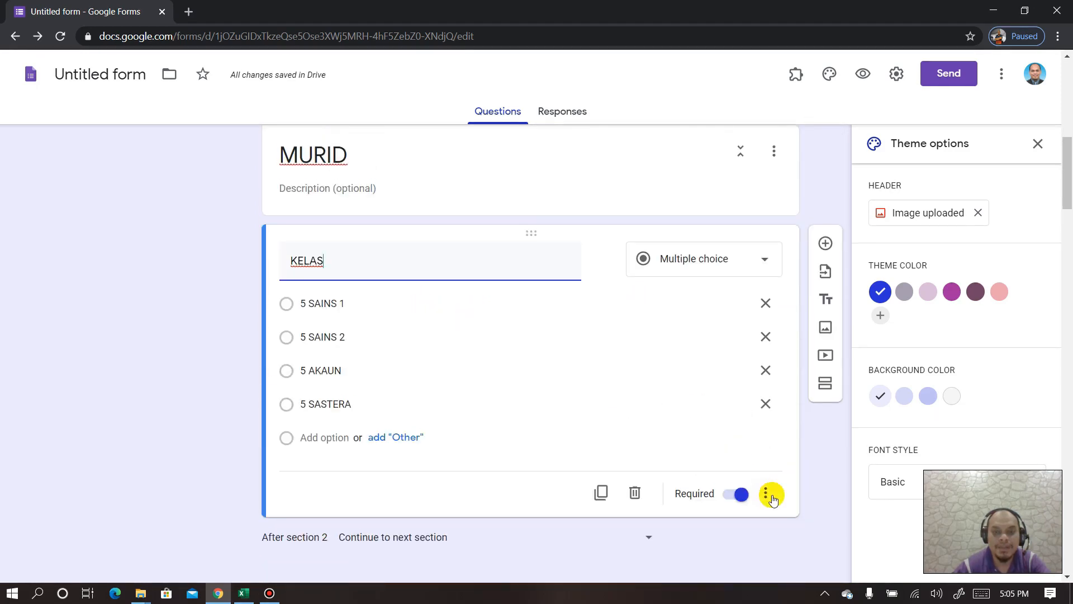
{"action": "left_click", "coordinate": [767, 495]}
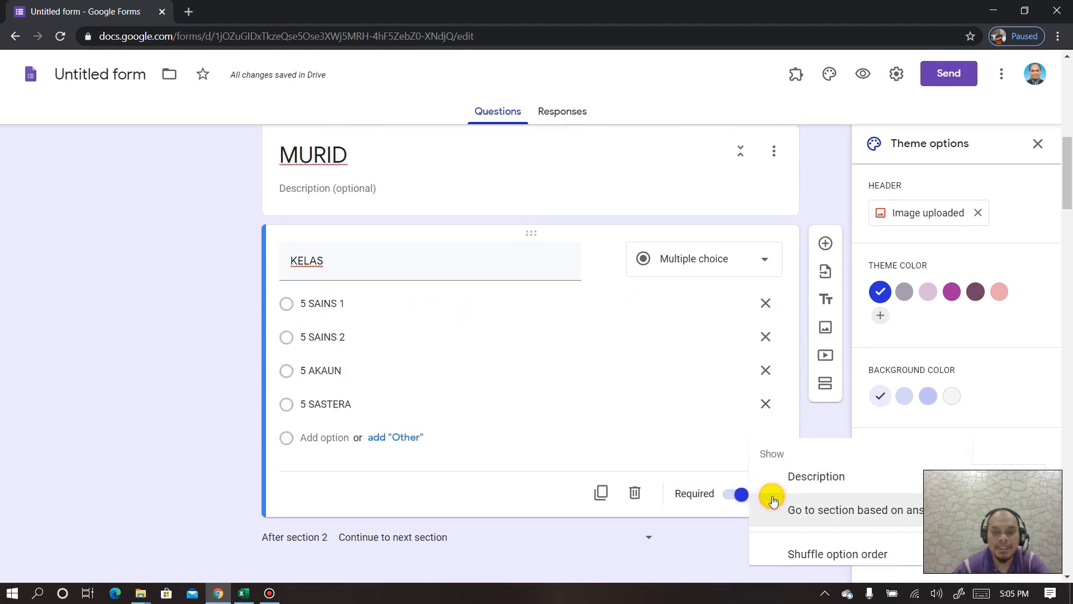
{"action": "left_click", "coordinate": [736, 464]}
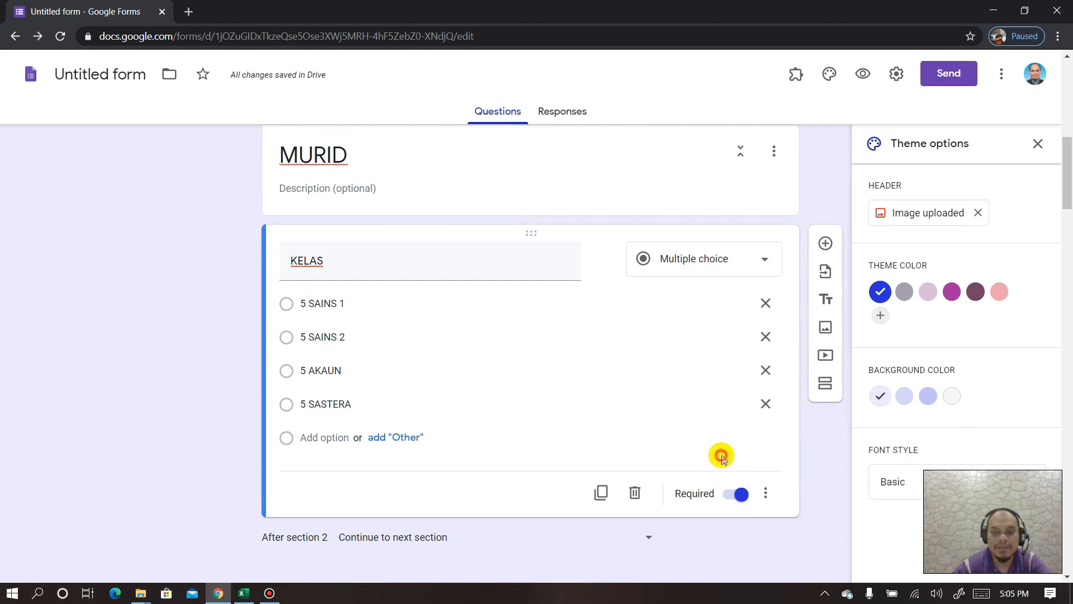
{"action": "left_click", "coordinate": [766, 502]}
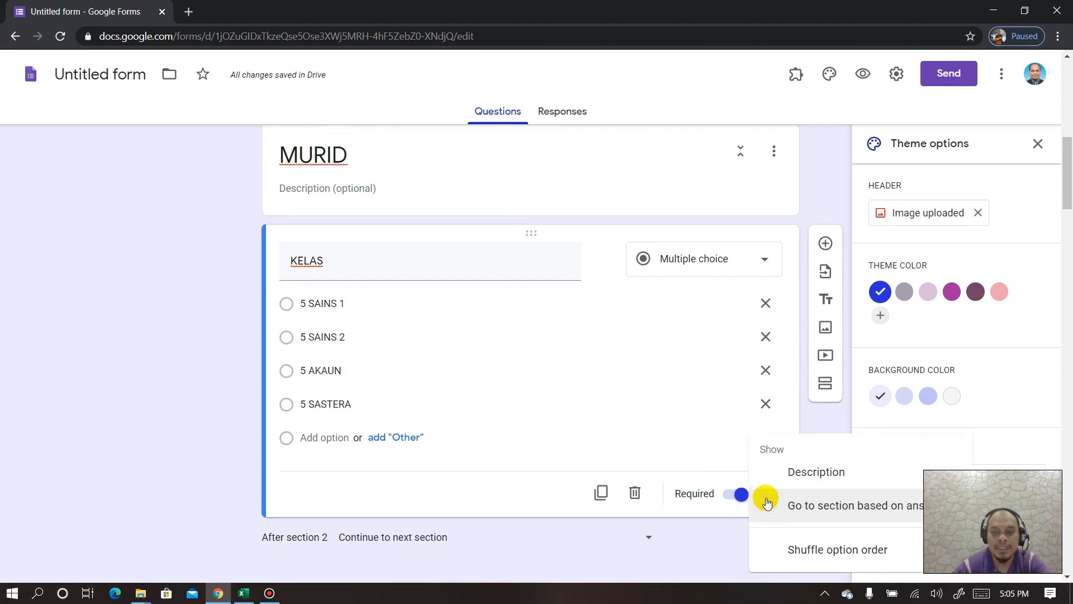
{"action": "left_click", "coordinate": [807, 507]}
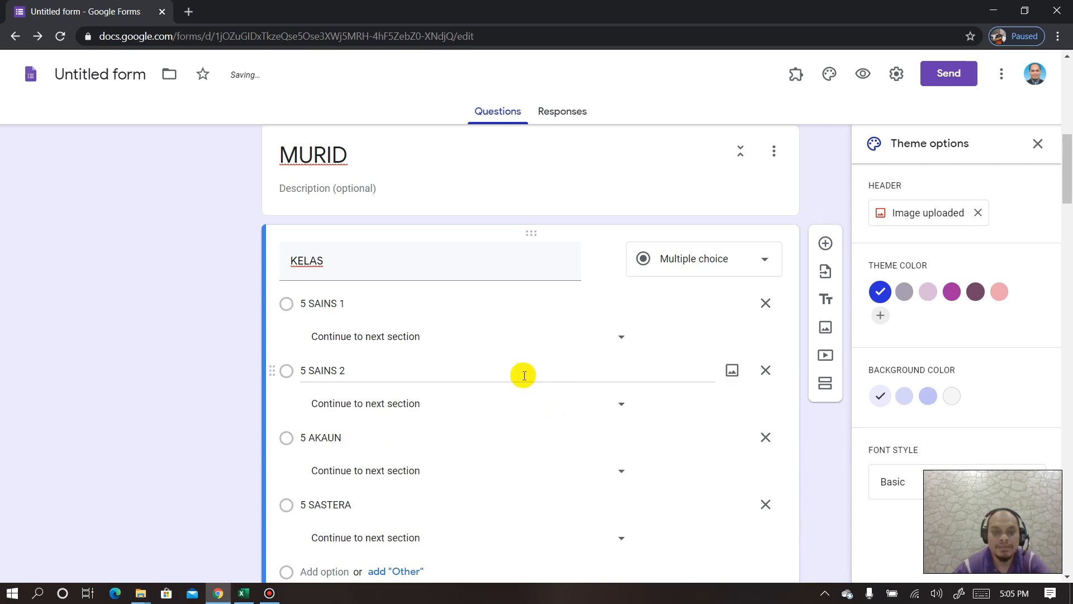
{"action": "scroll", "coordinate": [525, 374], "scroll_direction": "down", "scroll_amount": 2}
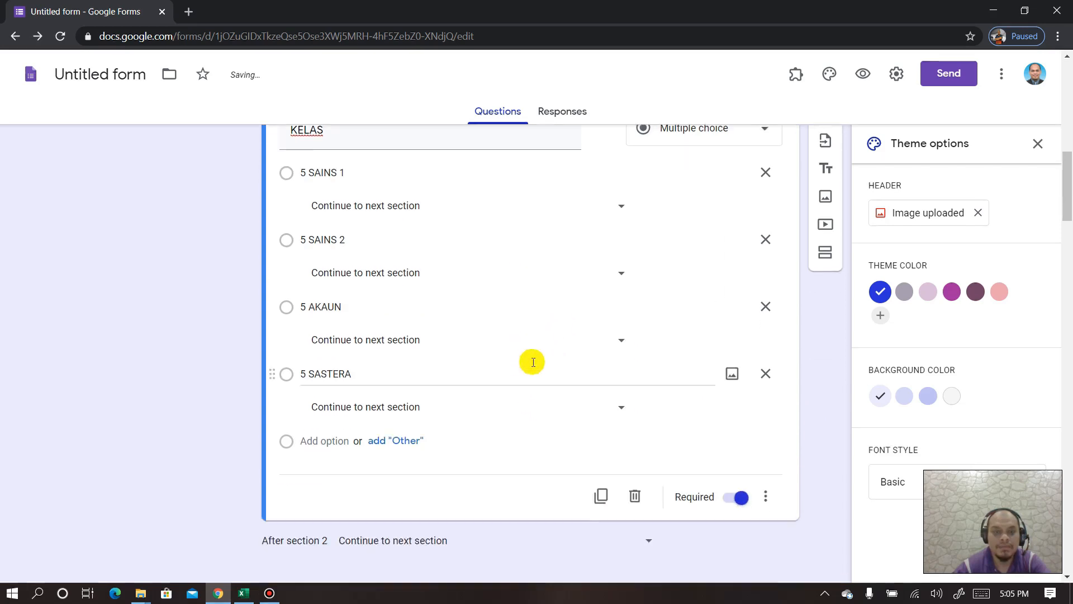
- Route 5 SAINS 1, 5 SAINS 2, 5 AKAUN and 5 SASTERA to sections 3, 4, 5 and 6
{"action": "left_click", "coordinate": [619, 200]}
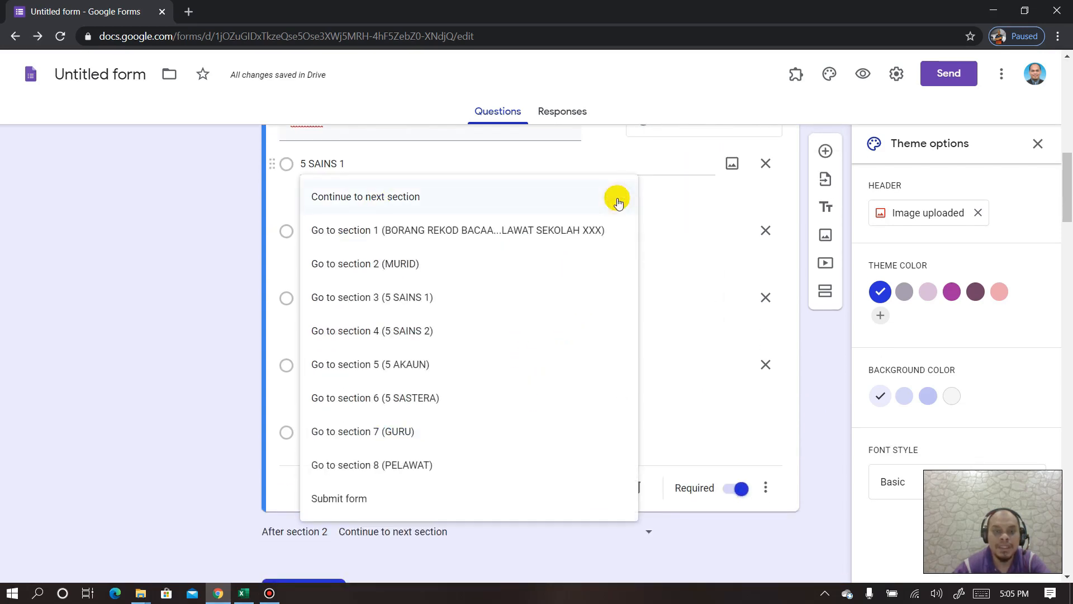
{"action": "left_click", "coordinate": [406, 300]}
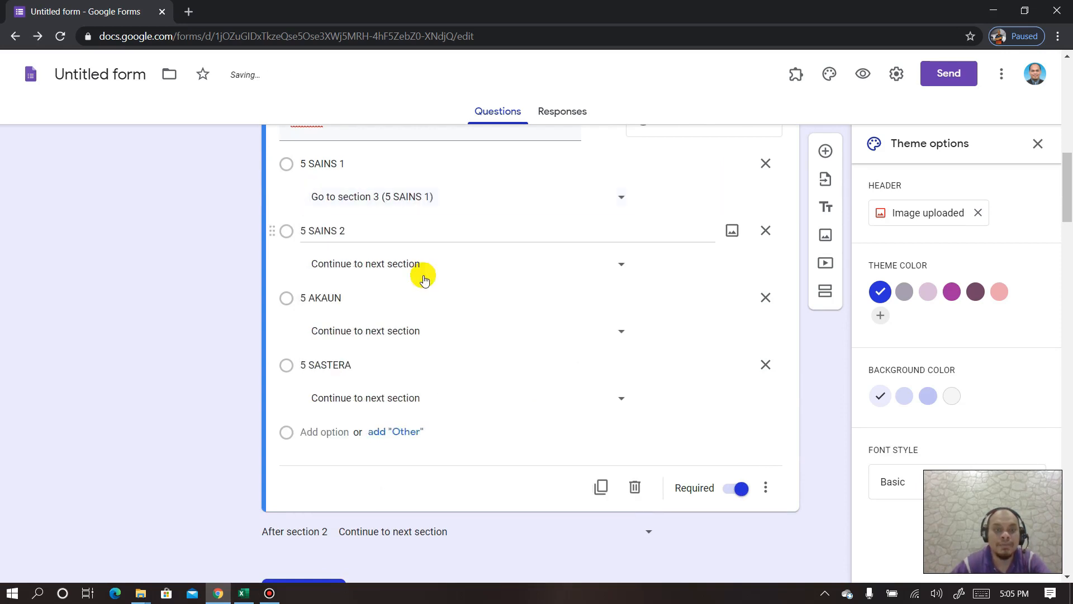
{"action": "left_click", "coordinate": [614, 268]}
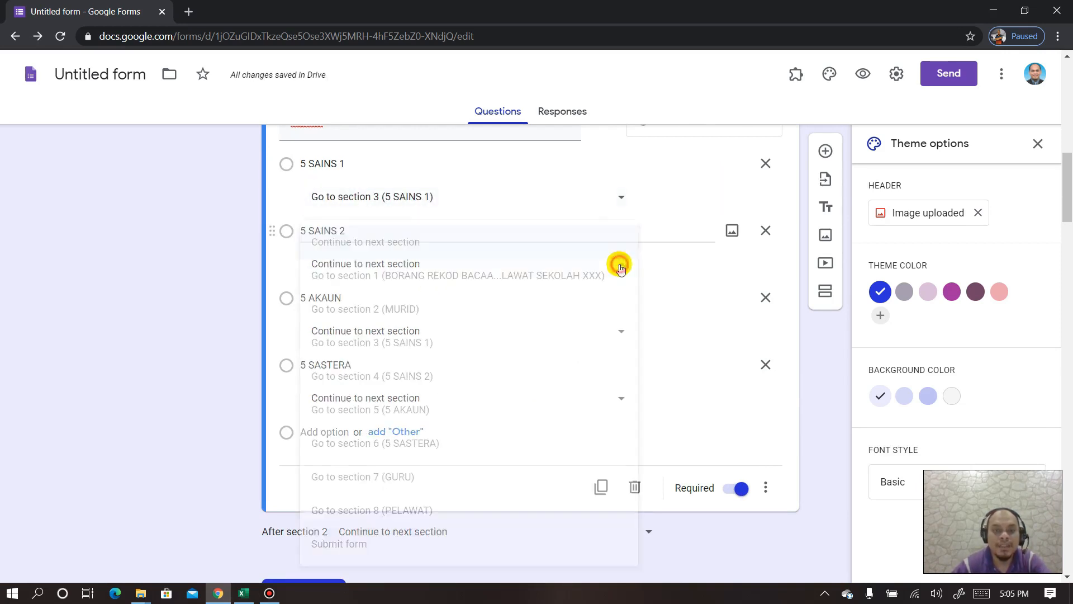
{"action": "left_click", "coordinate": [429, 379]}
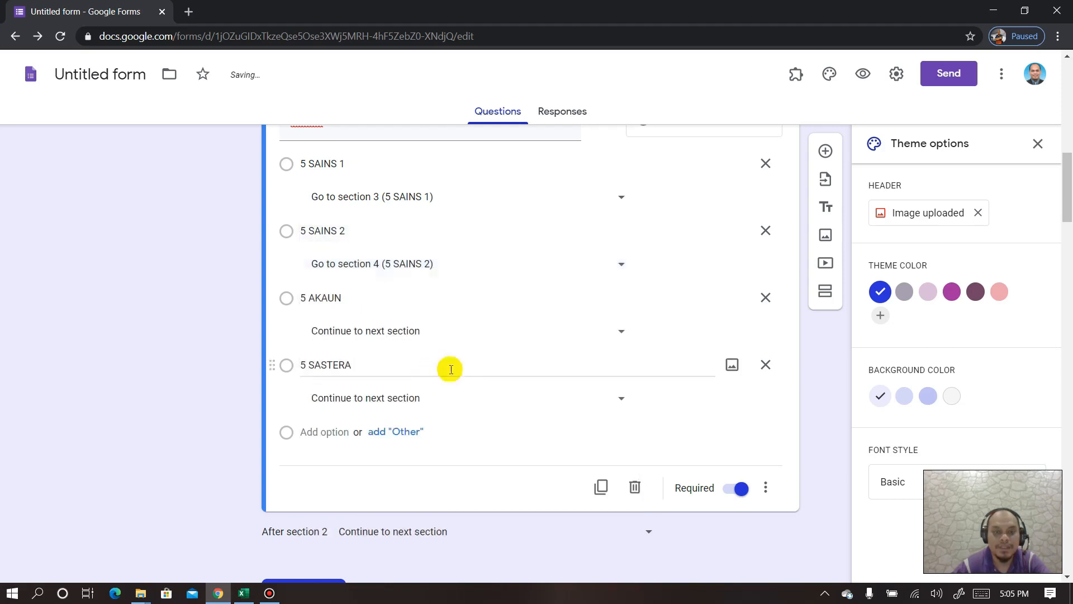
{"action": "left_click", "coordinate": [622, 333]}
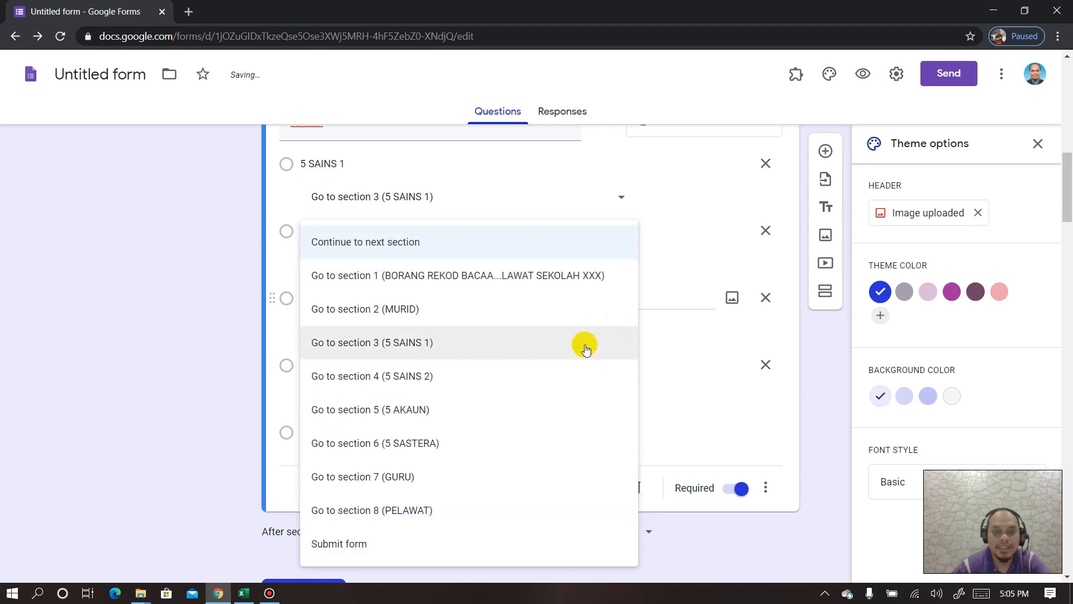
{"action": "left_click", "coordinate": [419, 411]}
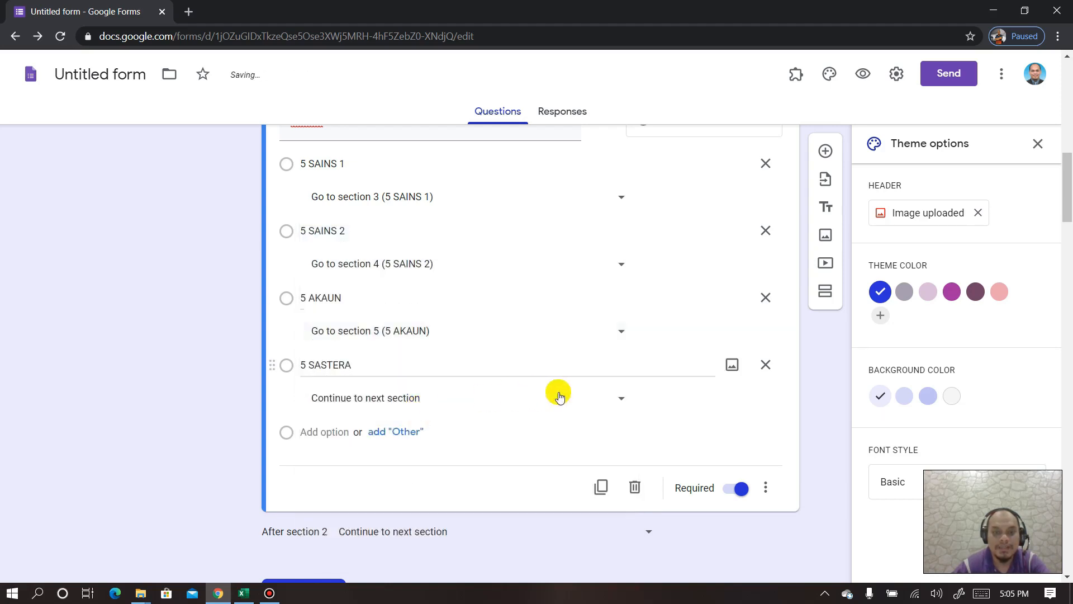
{"action": "left_click", "coordinate": [619, 398]}
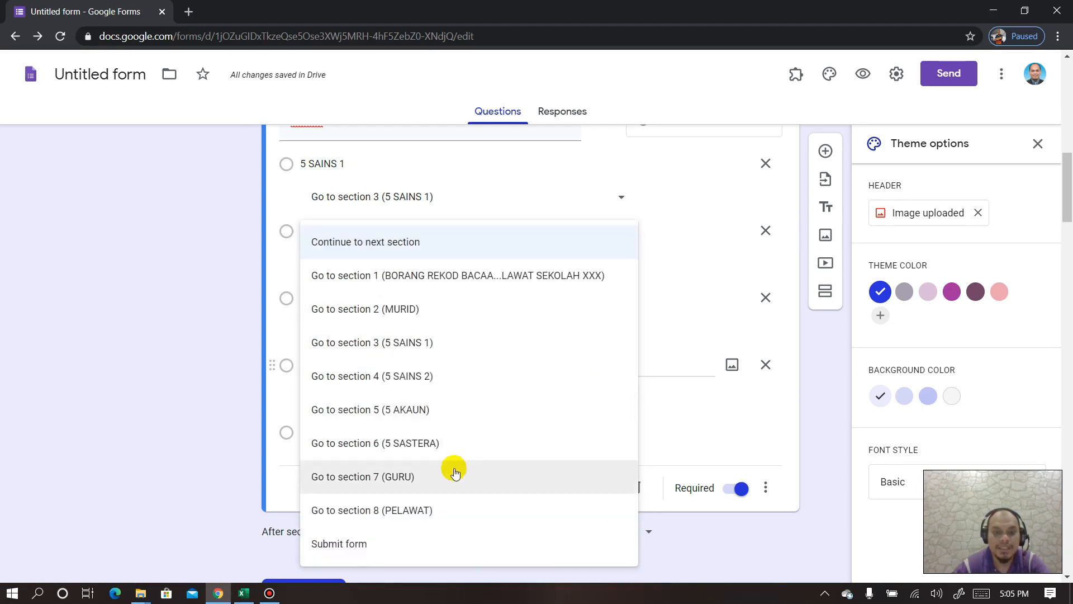
{"action": "left_click", "coordinate": [454, 444]}
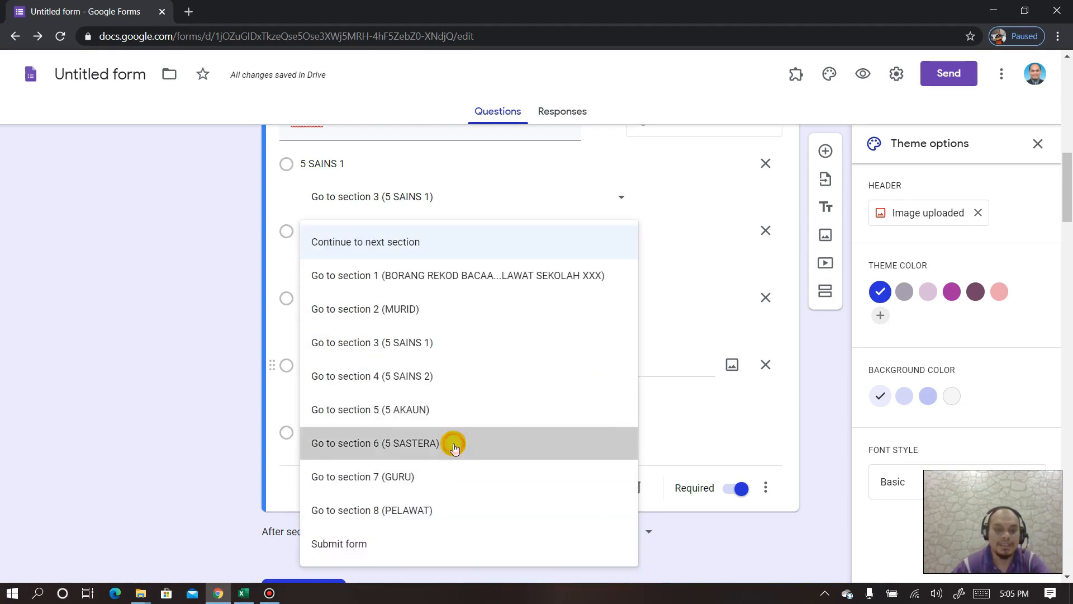
{"action": "scroll", "coordinate": [468, 435], "scroll_direction": "down", "scroll_amount": 4}
{"action": "scroll", "coordinate": [469, 435], "scroll_direction": "down", "scroll_amount": 15}
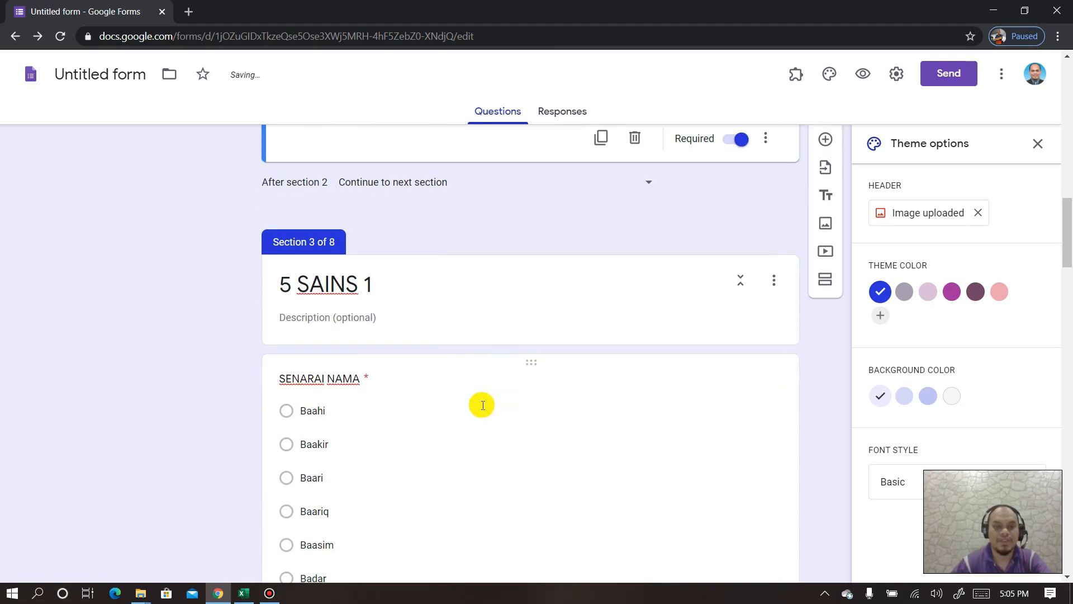
- Preview the form and check that MURID leads to the class name list pages, then go back
{"action": "scroll", "coordinate": [481, 392], "scroll_direction": "up", "scroll_amount": 20}
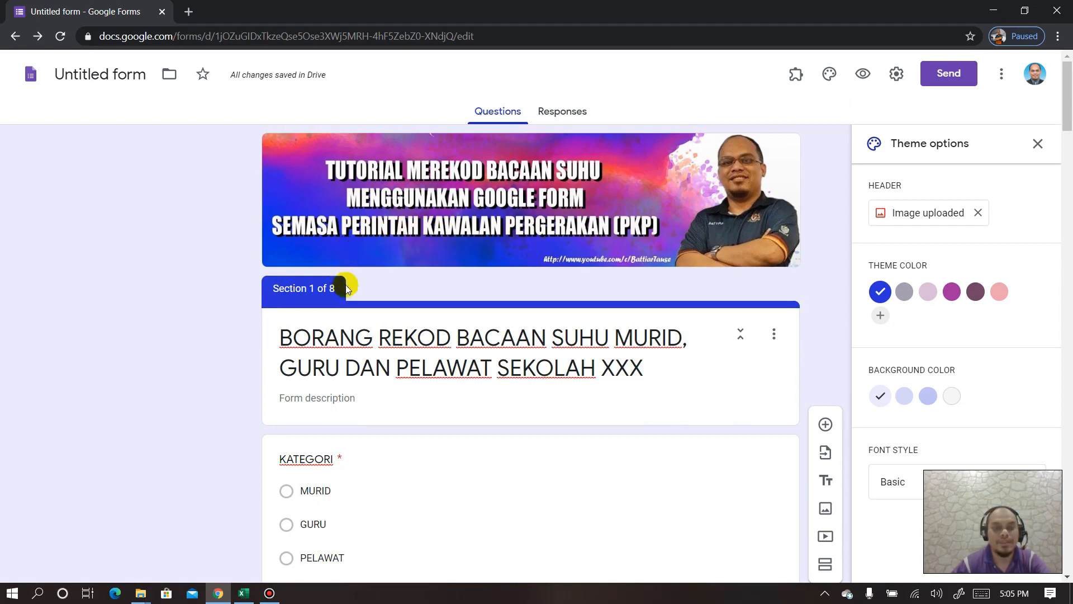
{"action": "left_click", "coordinate": [862, 78]}
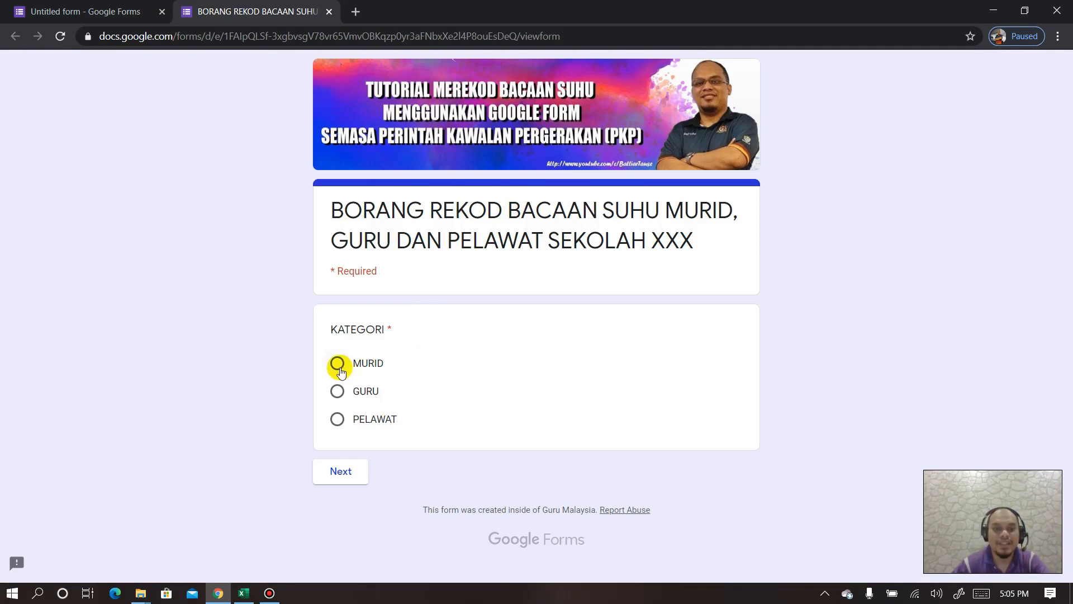
{"action": "left_click", "coordinate": [339, 475]}
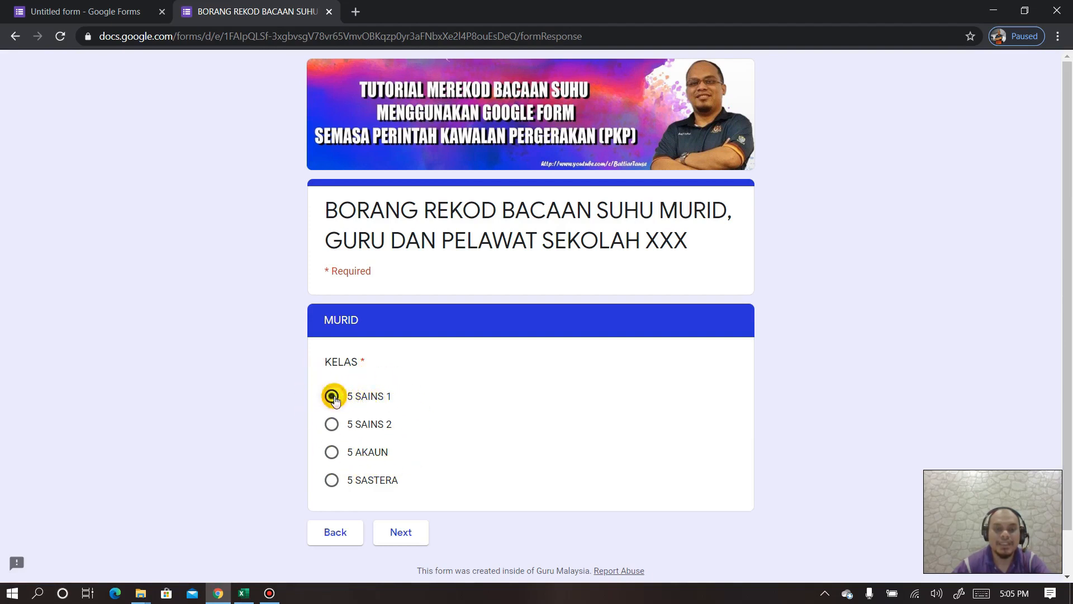
{"action": "left_click", "coordinate": [394, 534]}
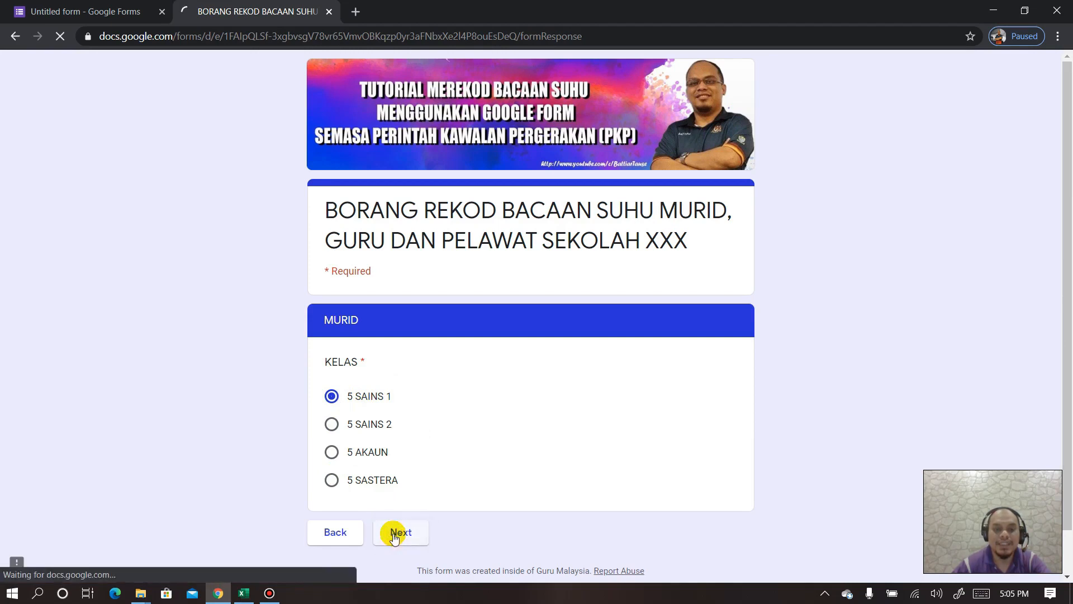
{"action": "scroll", "coordinate": [421, 407], "scroll_direction": "down", "scroll_amount": 4}
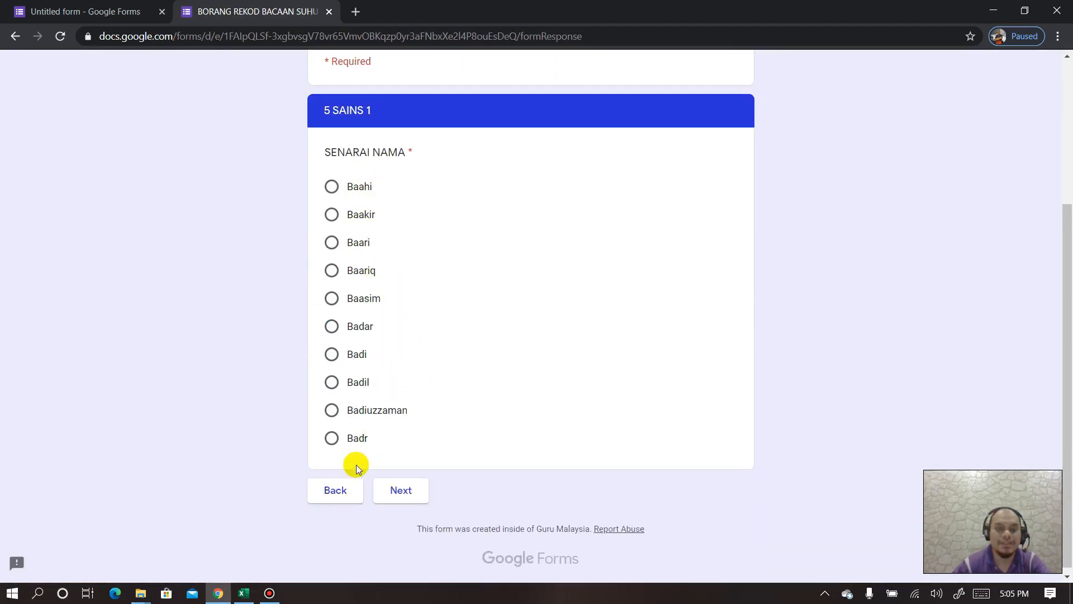
{"action": "left_click", "coordinate": [337, 489]}
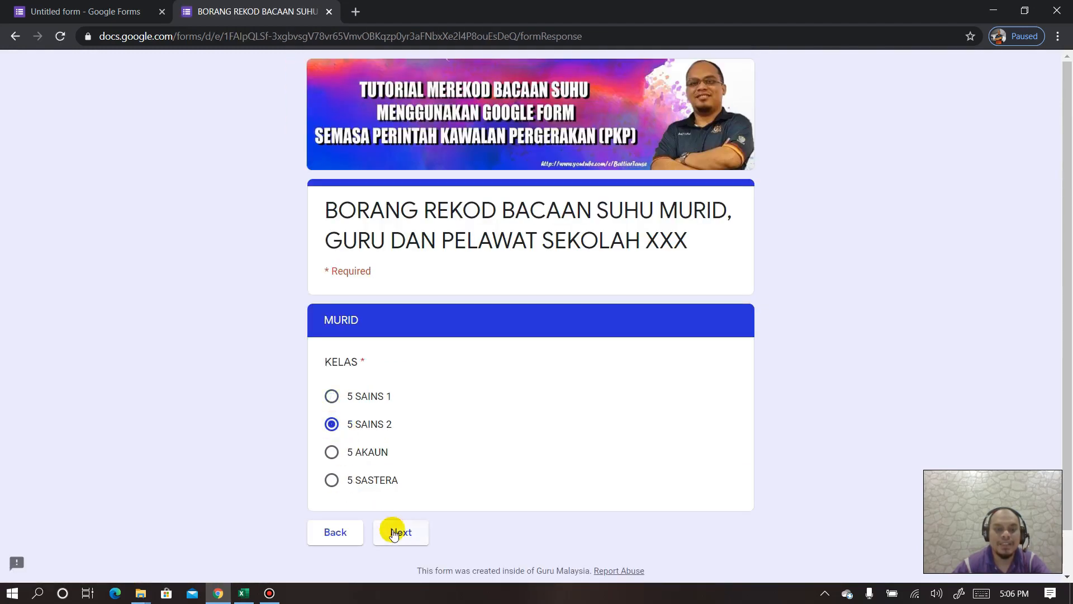
{"action": "scroll", "coordinate": [383, 440], "scroll_direction": "down", "scroll_amount": 4}
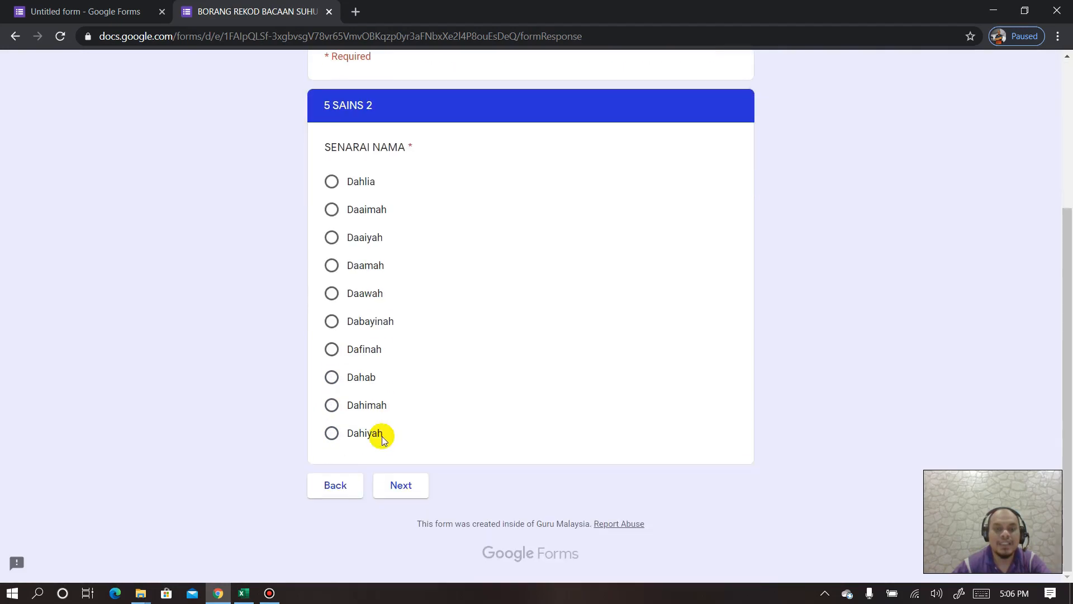
{"action": "scroll", "coordinate": [361, 240], "scroll_direction": "up", "scroll_amount": 1}
{"action": "scroll", "coordinate": [369, 364], "scroll_direction": "down", "scroll_amount": 1}
{"action": "left_click", "coordinate": [337, 486]}
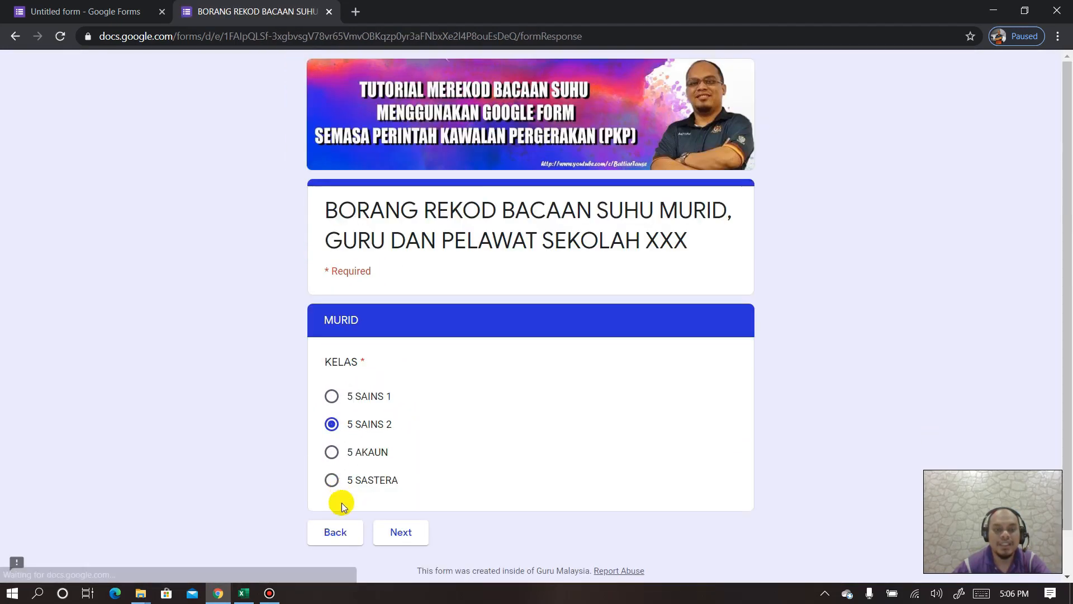
{"action": "left_click", "coordinate": [339, 526]}
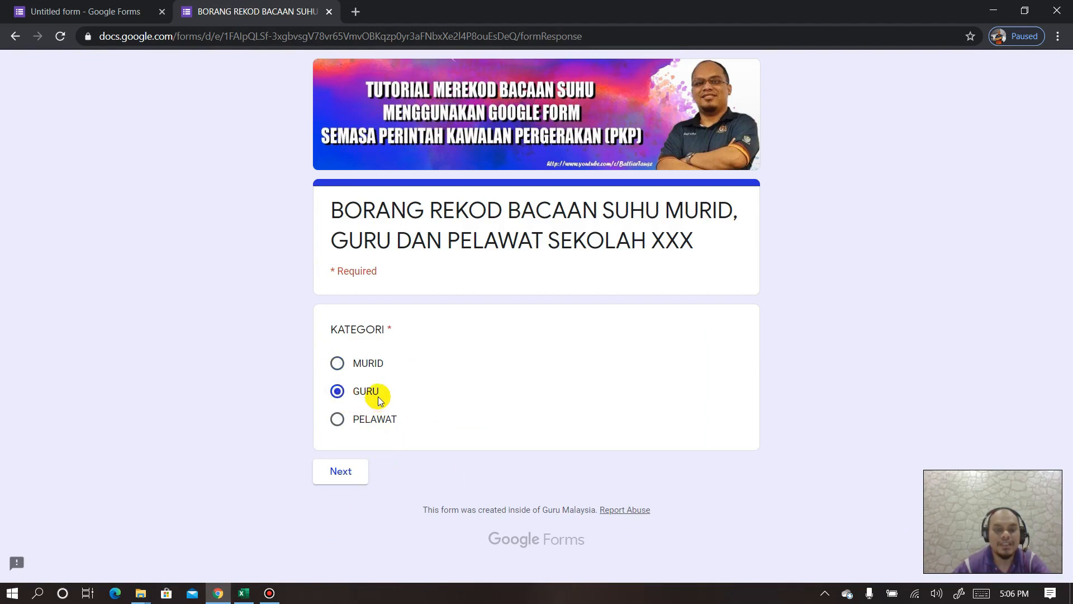
- Quit Telegram from the system tray and return to the preview
{"action": "left_click", "coordinate": [824, 595]}
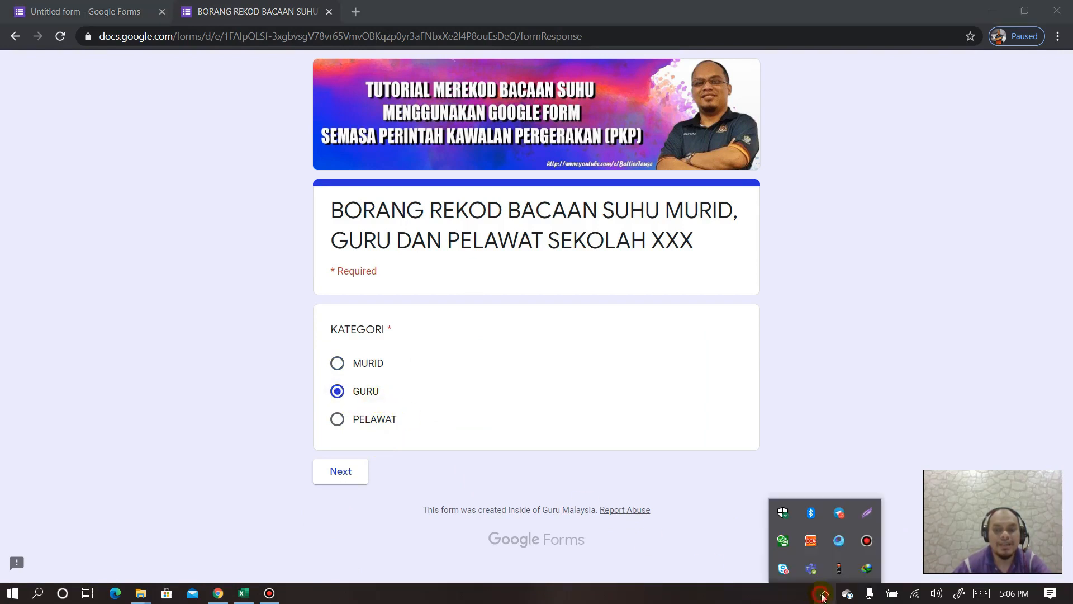
{"action": "right_click", "coordinate": [843, 518]}
{"action": "left_click", "coordinate": [873, 579]}
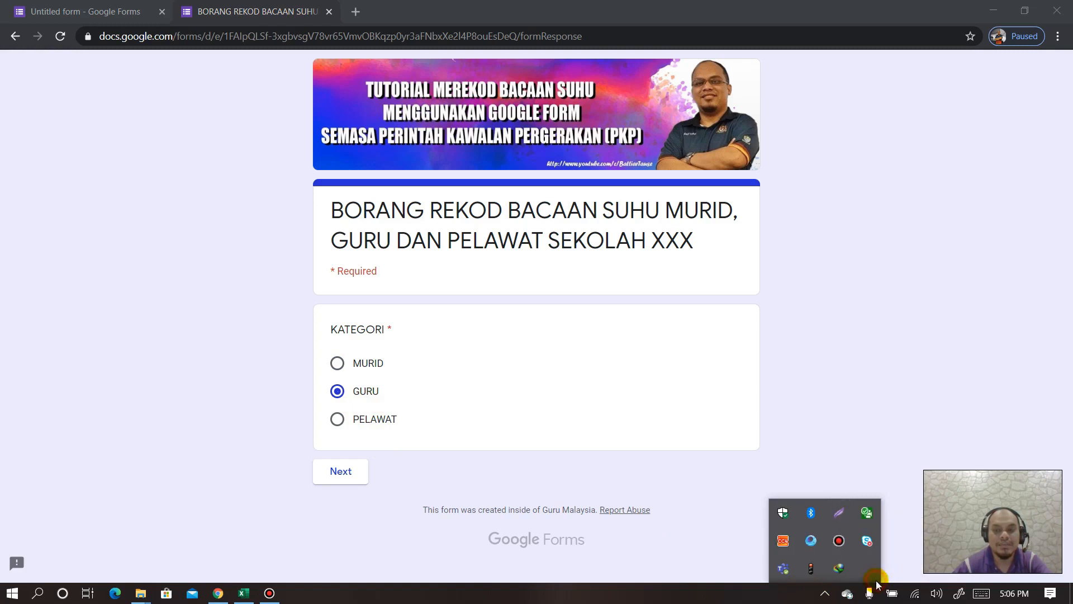
{"action": "left_click", "coordinate": [846, 446]}
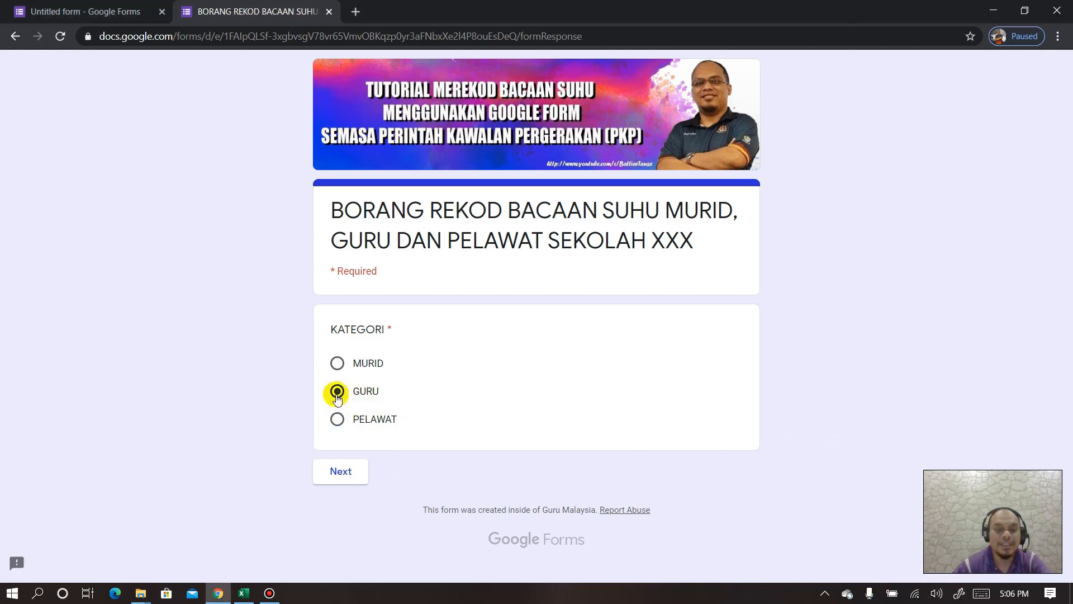
- Check that GURU and PELAWAT reach their sections, then close the preview tab
{"action": "left_click", "coordinate": [338, 473]}
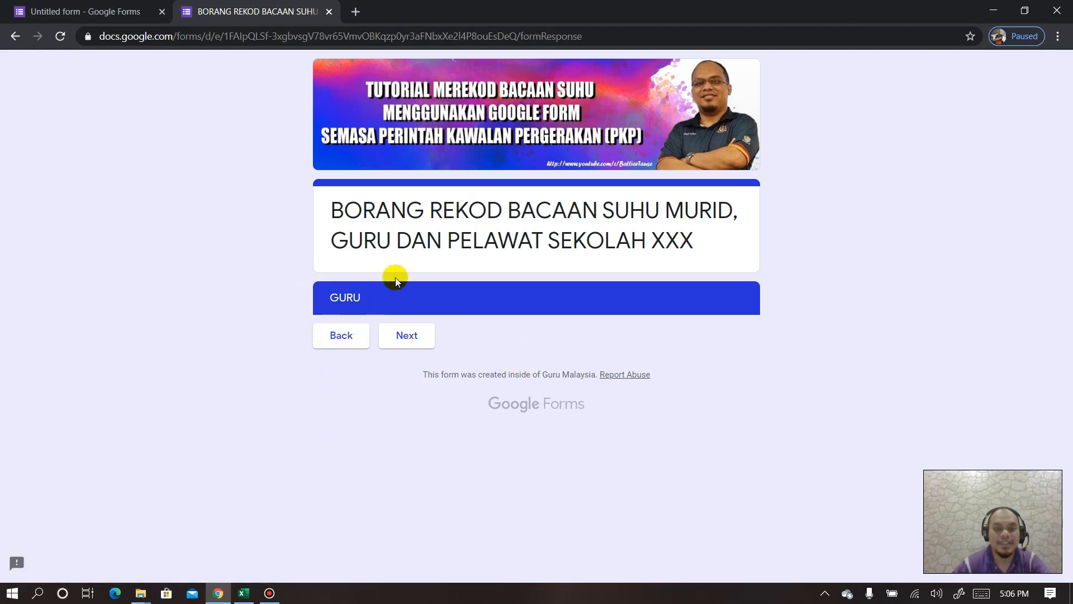
{"action": "left_click", "coordinate": [353, 337]}
{"action": "left_click", "coordinate": [337, 420]}
{"action": "left_click", "coordinate": [341, 468]}
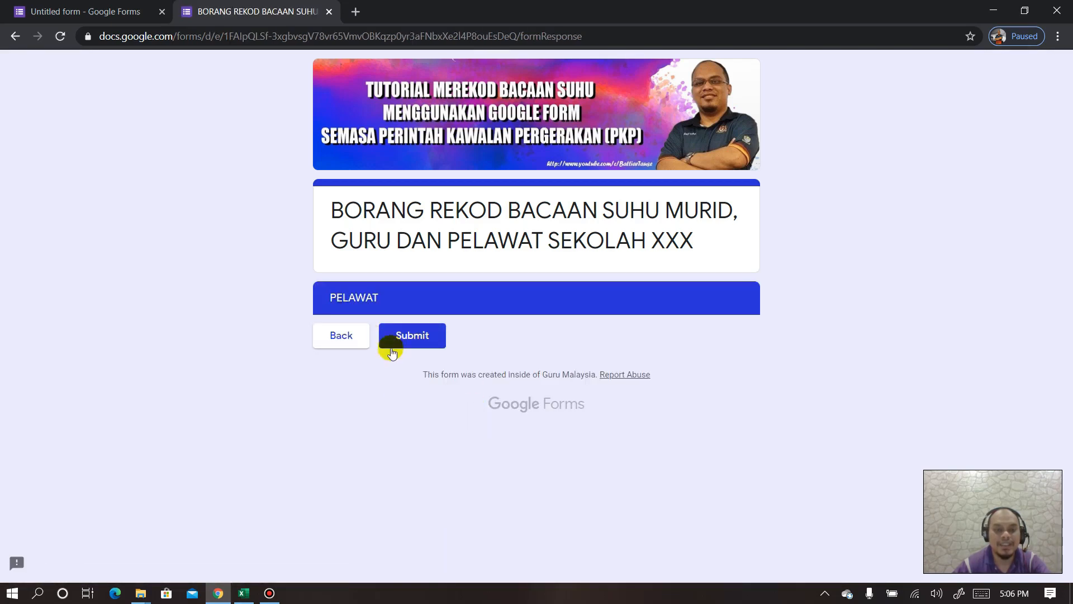
{"action": "left_click", "coordinate": [348, 342]}
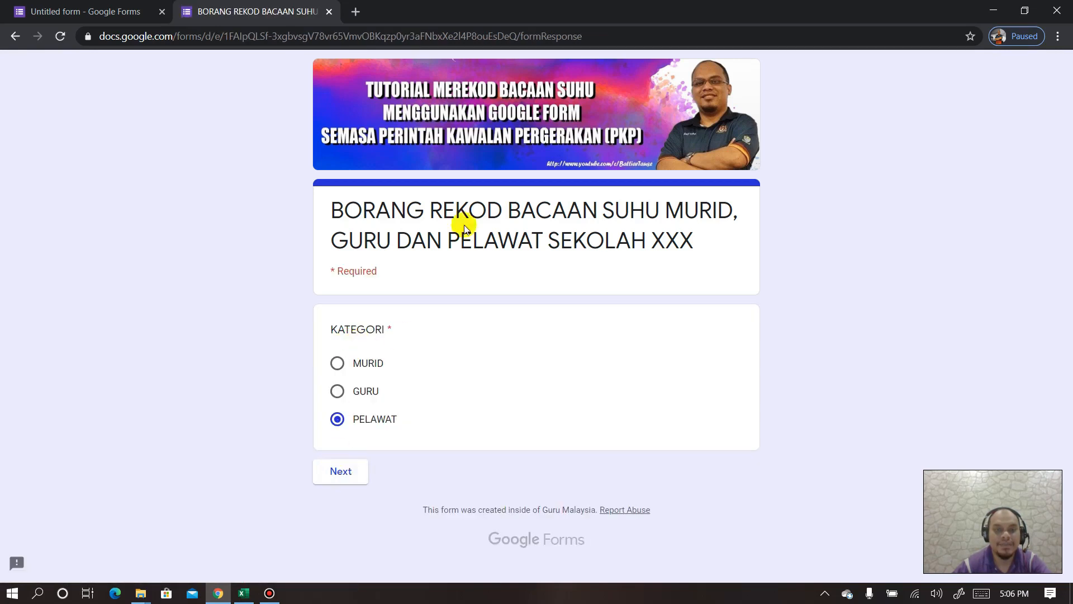
{"action": "left_click", "coordinate": [329, 12]}
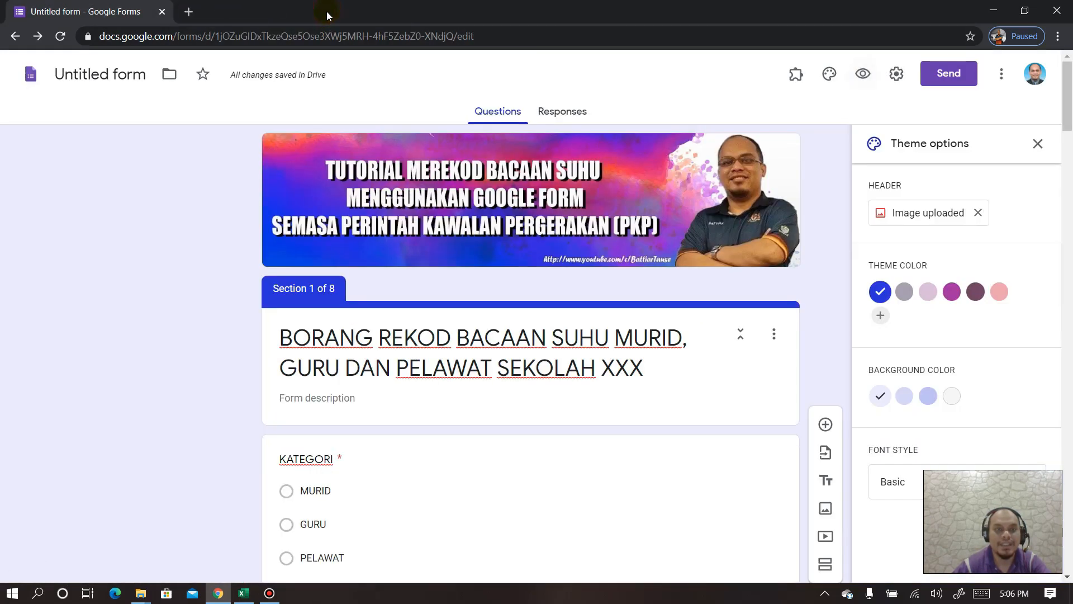
- Add a new question after the 5 SAINS 1 SENARAI NAMA list
{"action": "scroll", "coordinate": [510, 367], "scroll_direction": "down", "scroll_amount": 6}
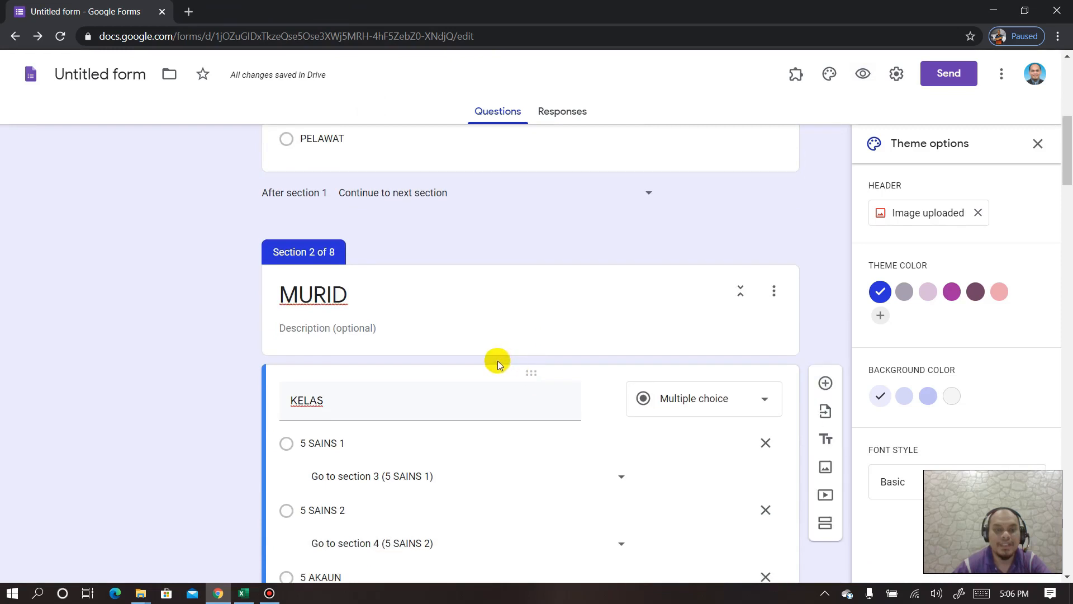
{"action": "scroll", "coordinate": [505, 364], "scroll_direction": "down", "scroll_amount": 14}
{"action": "scroll", "coordinate": [556, 234], "scroll_direction": "down", "scroll_amount": 3}
{"action": "scroll", "coordinate": [549, 259], "scroll_direction": "up", "scroll_amount": 3}
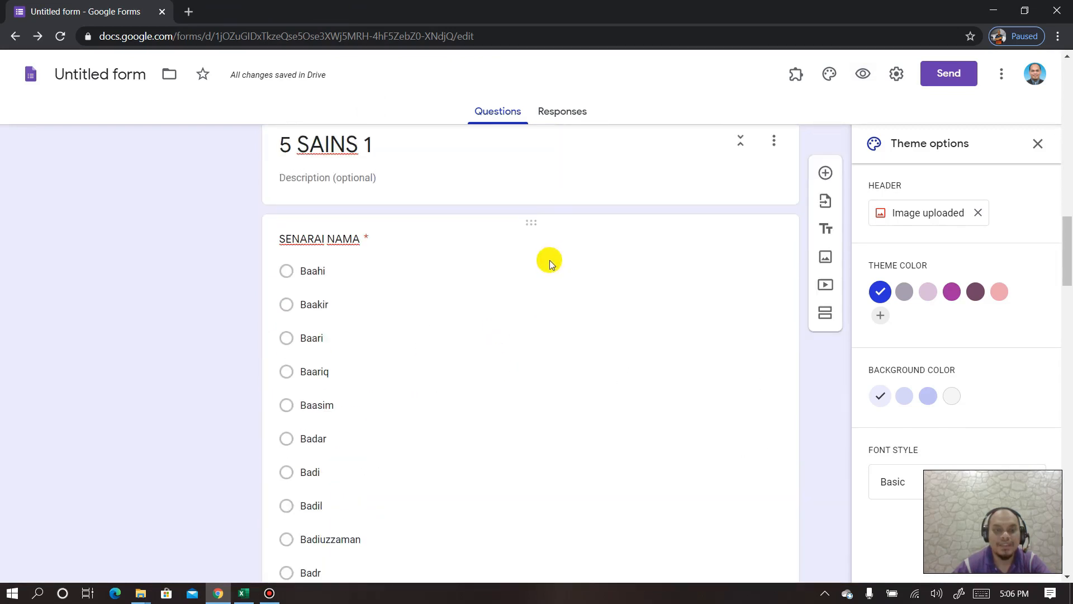
{"action": "left_click", "coordinate": [521, 225]}
{"action": "scroll", "coordinate": [487, 324], "scroll_direction": "down", "scroll_amount": 9}
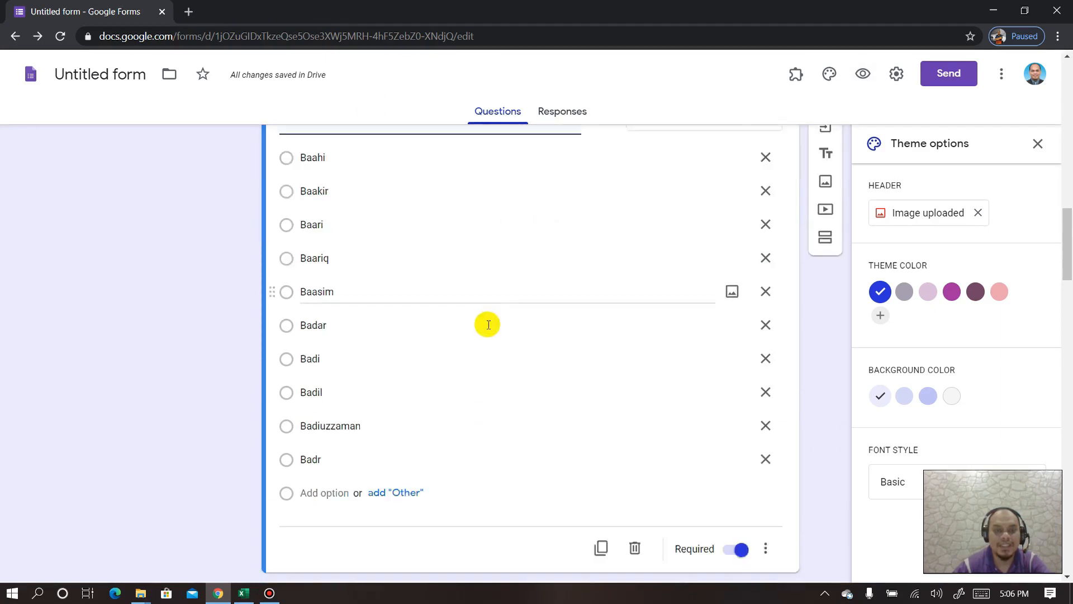
{"action": "scroll", "coordinate": [477, 332], "scroll_direction": "up", "scroll_amount": 8}
{"action": "scroll", "coordinate": [475, 332], "scroll_direction": "down", "scroll_amount": 5}
{"action": "scroll", "coordinate": [475, 334], "scroll_direction": "up", "scroll_amount": 5}
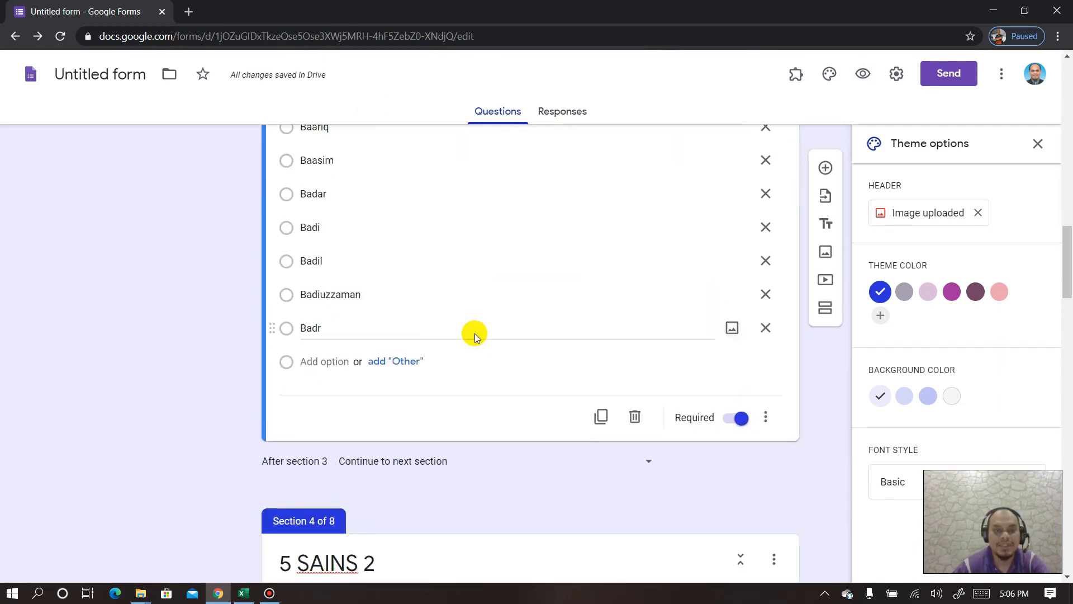
{"action": "scroll", "coordinate": [471, 331], "scroll_direction": "down", "scroll_amount": 5}
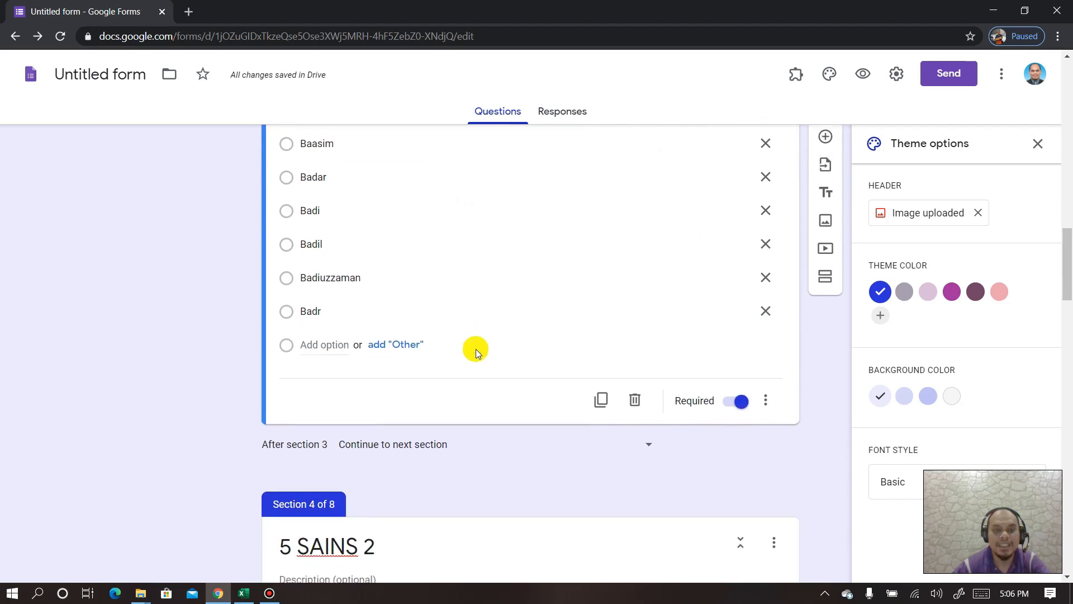
{"action": "scroll", "coordinate": [529, 382], "scroll_direction": "up", "scroll_amount": 1}
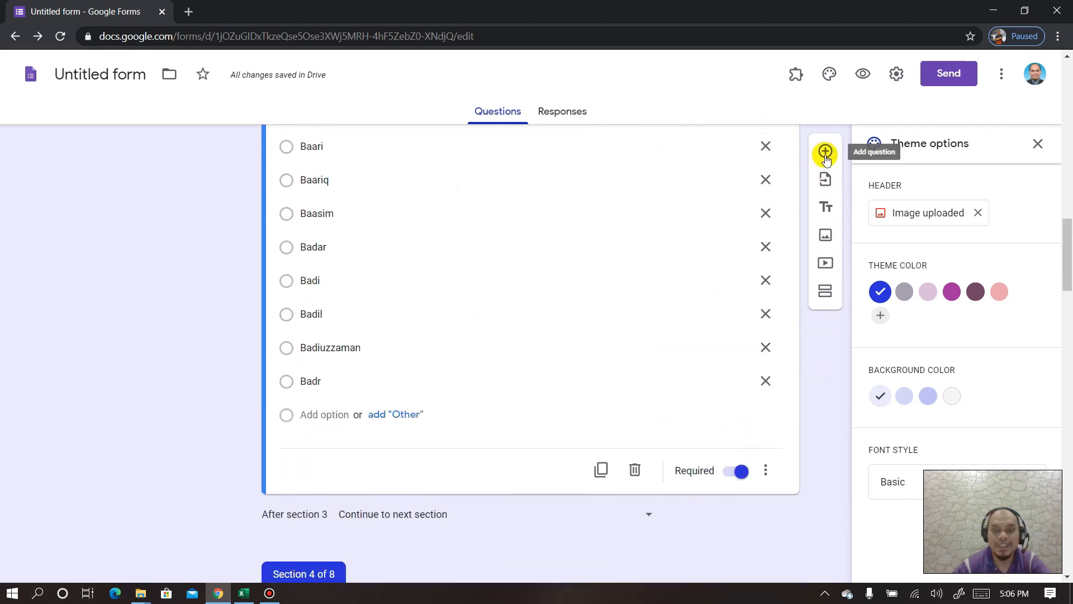
{"action": "scroll", "coordinate": [488, 274], "scroll_direction": "up", "scroll_amount": 4}
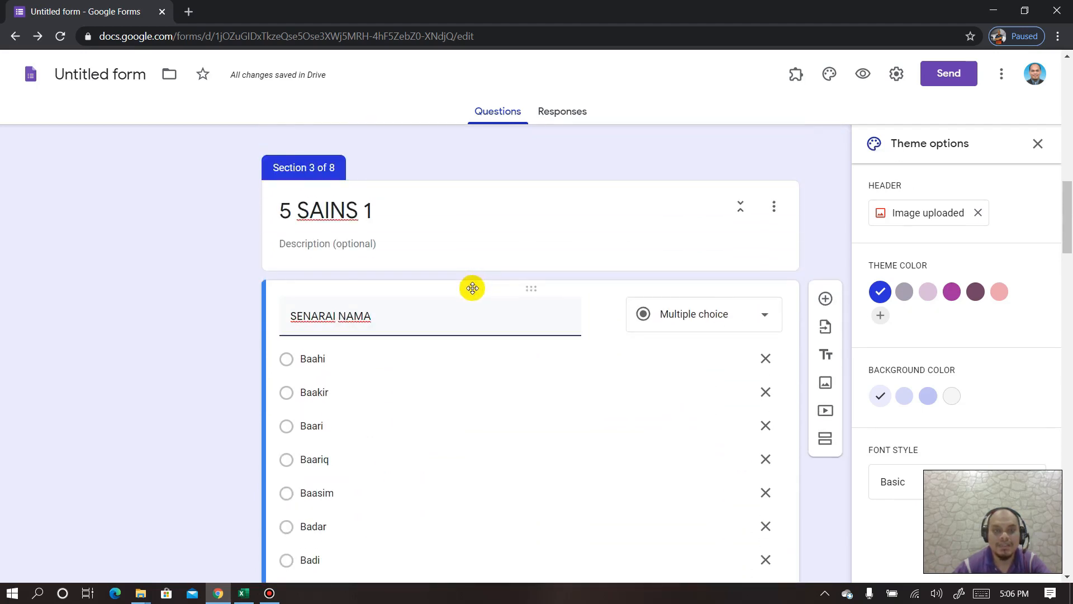
{"action": "scroll", "coordinate": [659, 307], "scroll_direction": "down", "scroll_amount": 2}
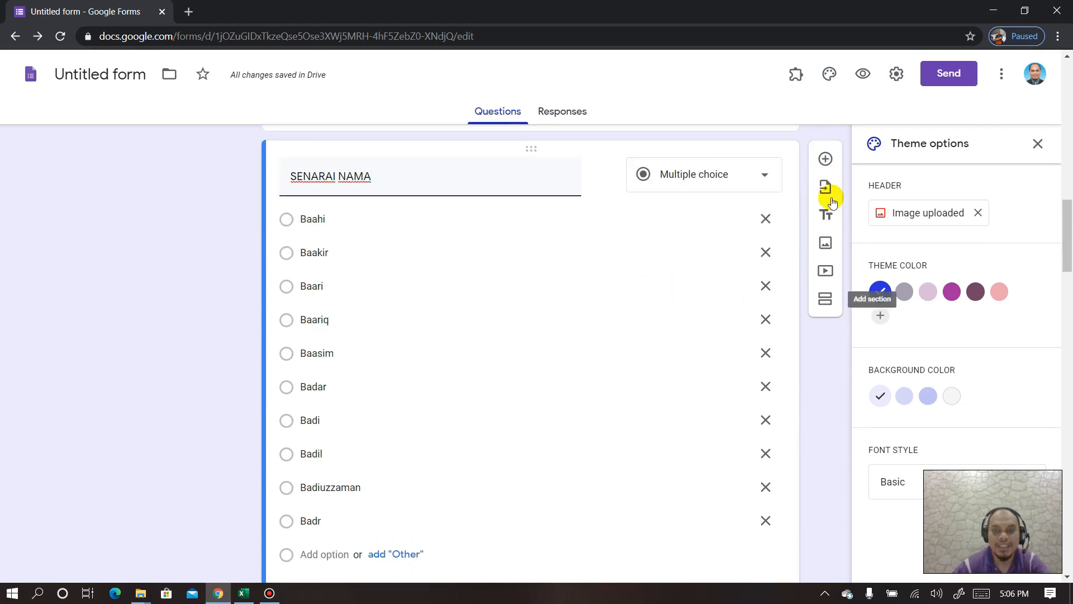
{"action": "left_click", "coordinate": [826, 158]}
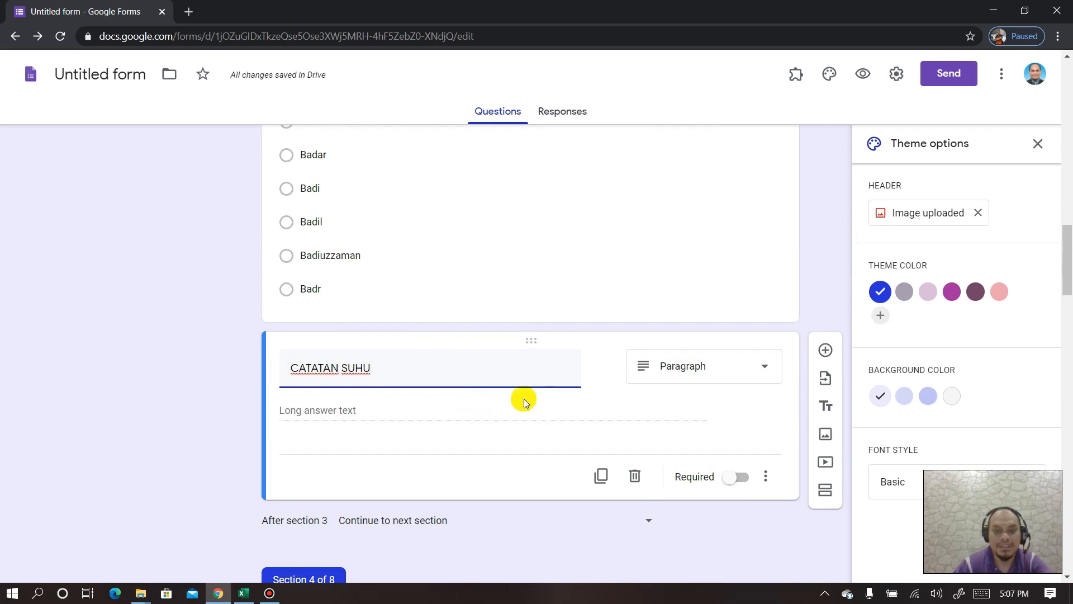
- Delete CATATAN so the question title reads SUHU, and make it required
{"action": "left_click_drag", "start_coordinate": [343, 366], "coordinate": [252, 366]}
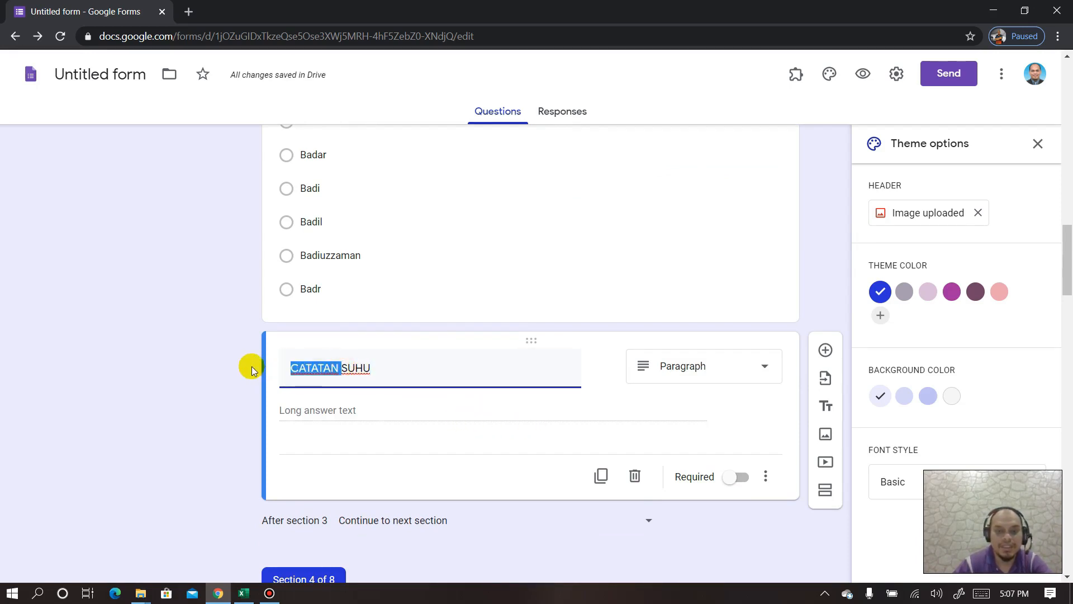
{"action": "key", "text": "BackSpace"}
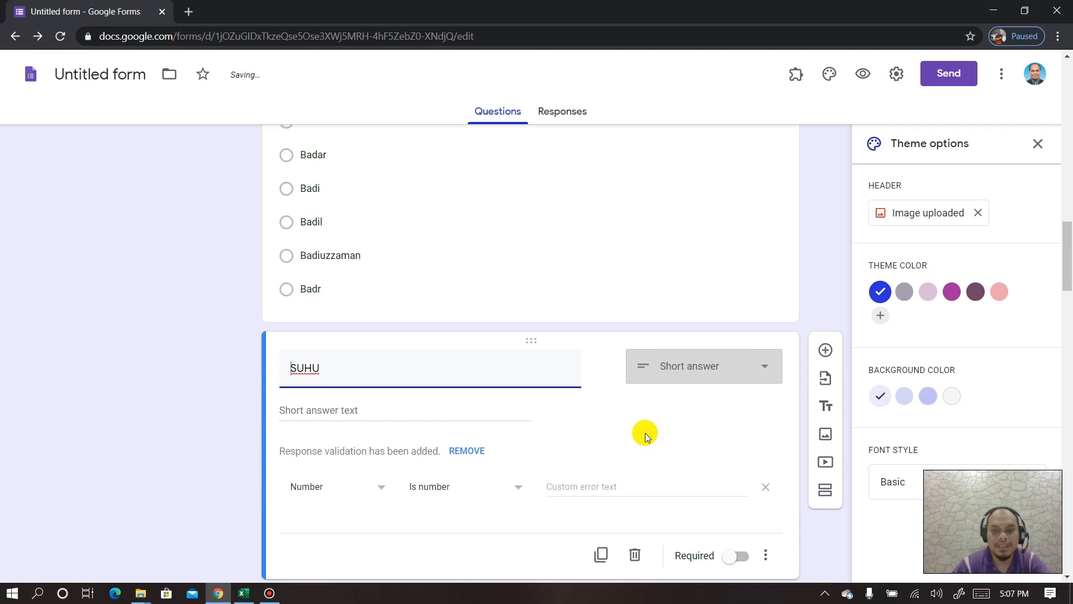
{"action": "scroll", "coordinate": [615, 424], "scroll_direction": "down", "scroll_amount": 1}
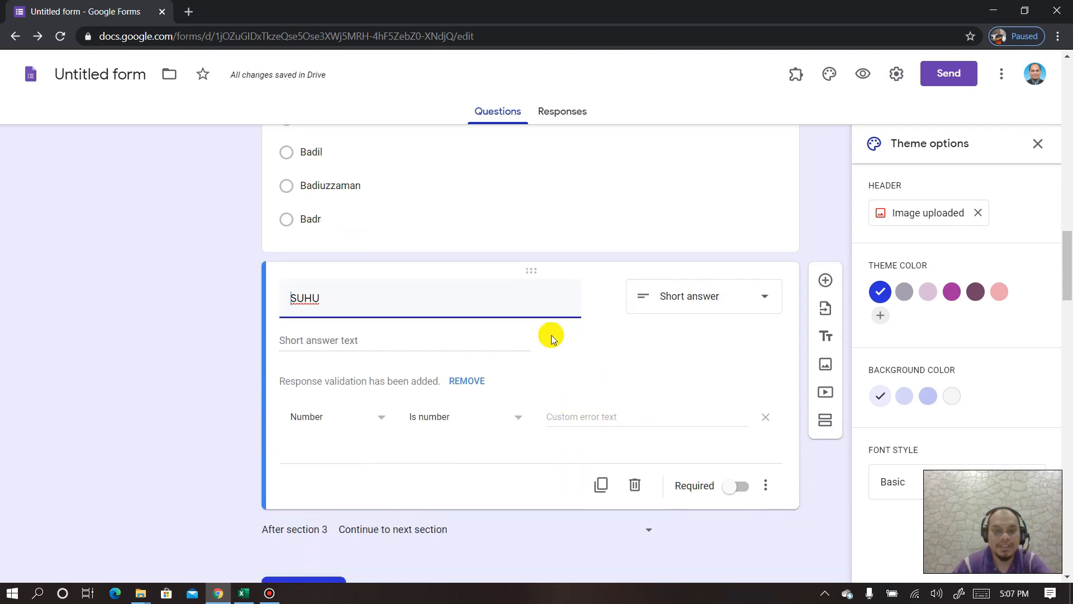
{"action": "scroll", "coordinate": [552, 341], "scroll_direction": "down", "scroll_amount": 2}
{"action": "left_click", "coordinate": [741, 348]}
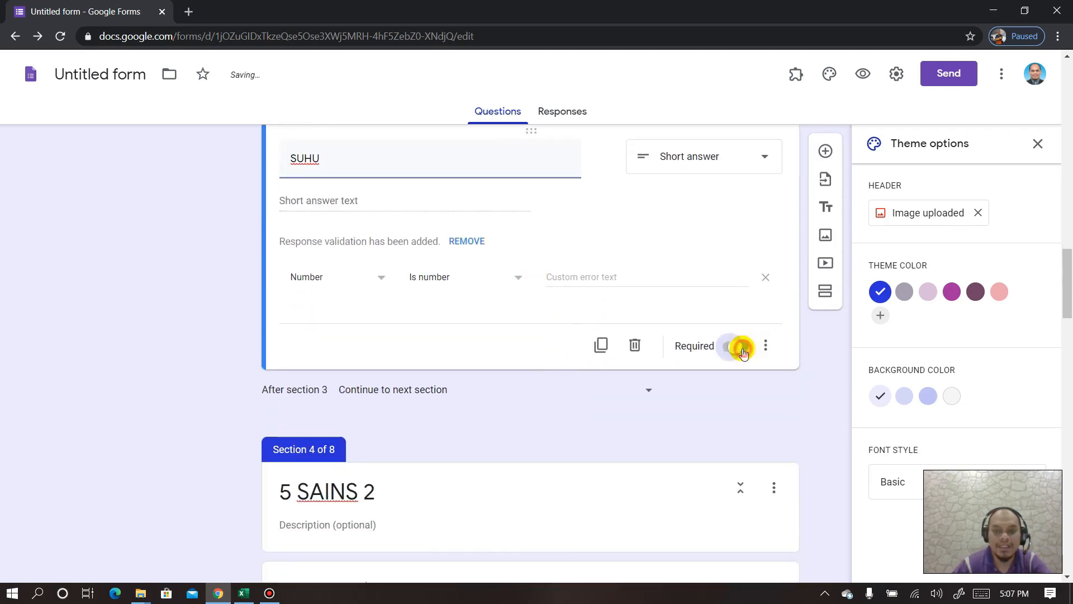
{"action": "scroll", "coordinate": [389, 339], "scroll_direction": "up", "scroll_amount": 2}
- Add a required SUHU question after the 5 SAINS 2 name list
{"action": "scroll", "coordinate": [389, 342], "scroll_direction": "down", "scroll_amount": 6}
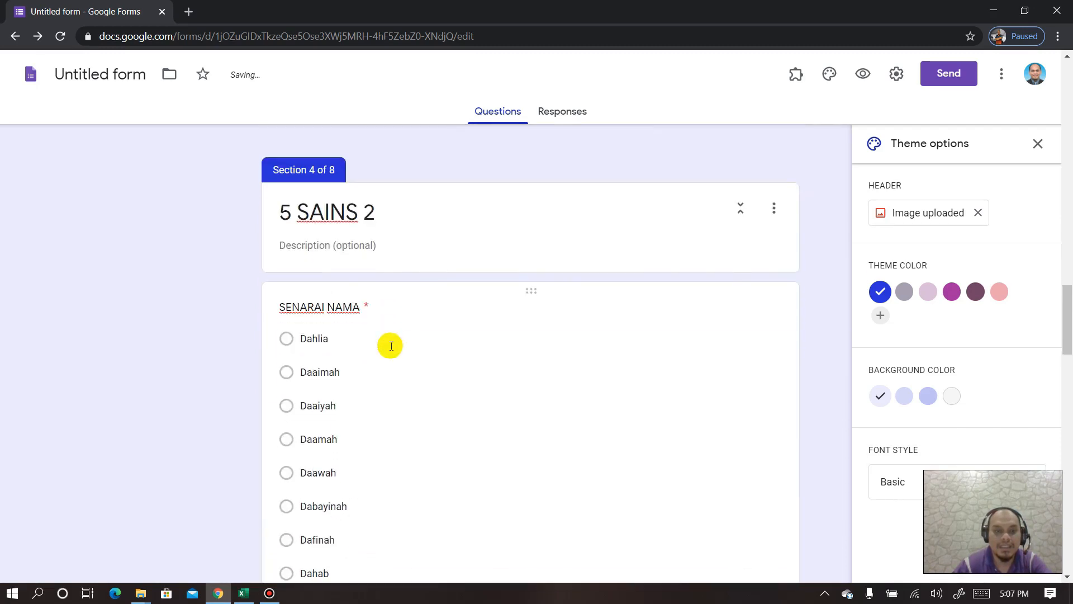
{"action": "left_click", "coordinate": [457, 295]}
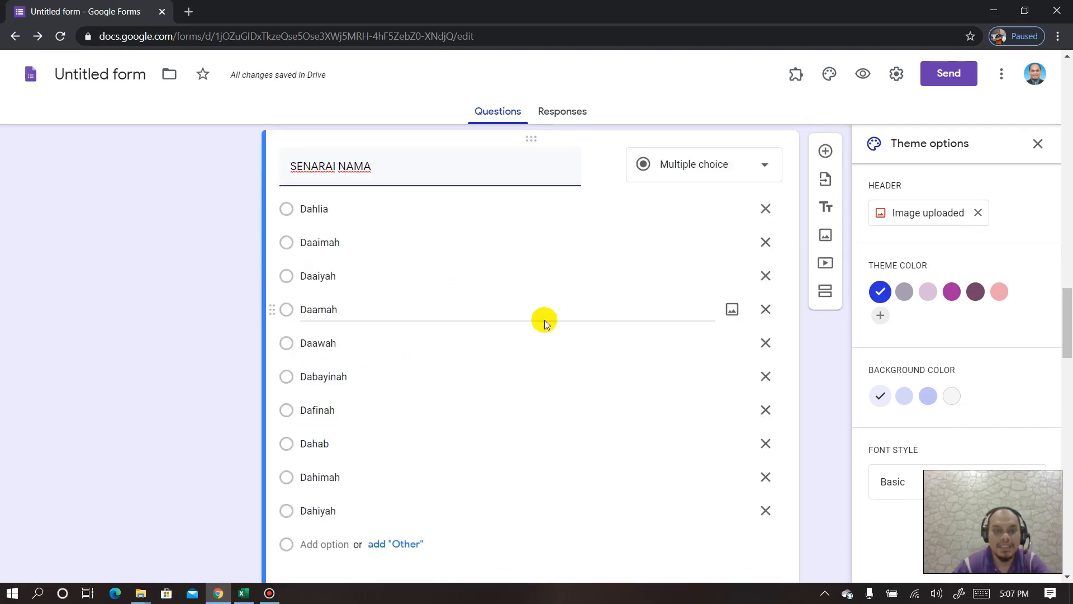
{"action": "left_click", "coordinate": [826, 289]}
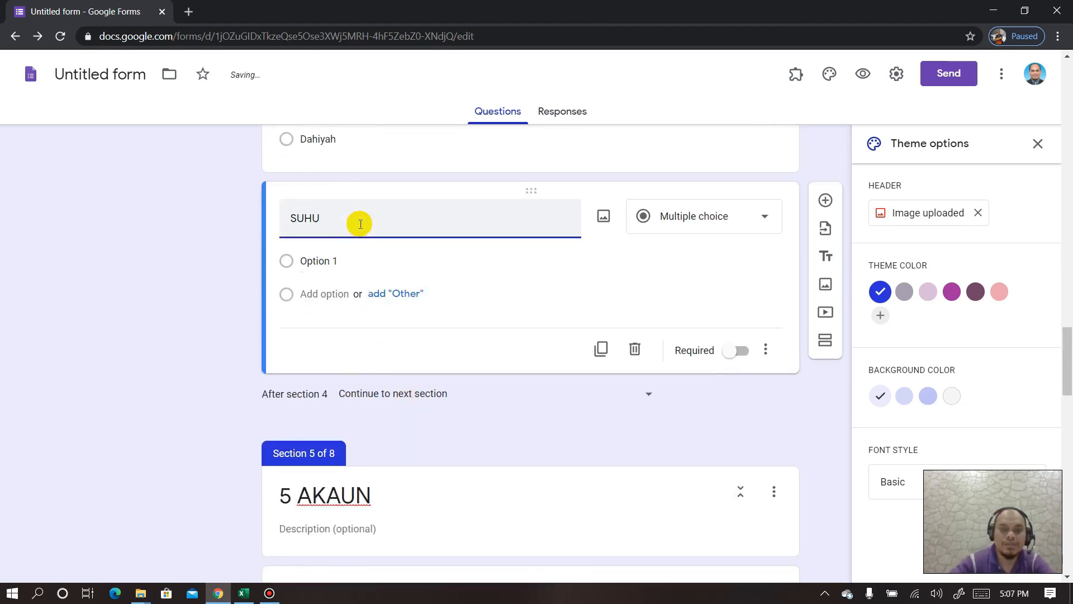
{"action": "left_click", "coordinate": [739, 407]}
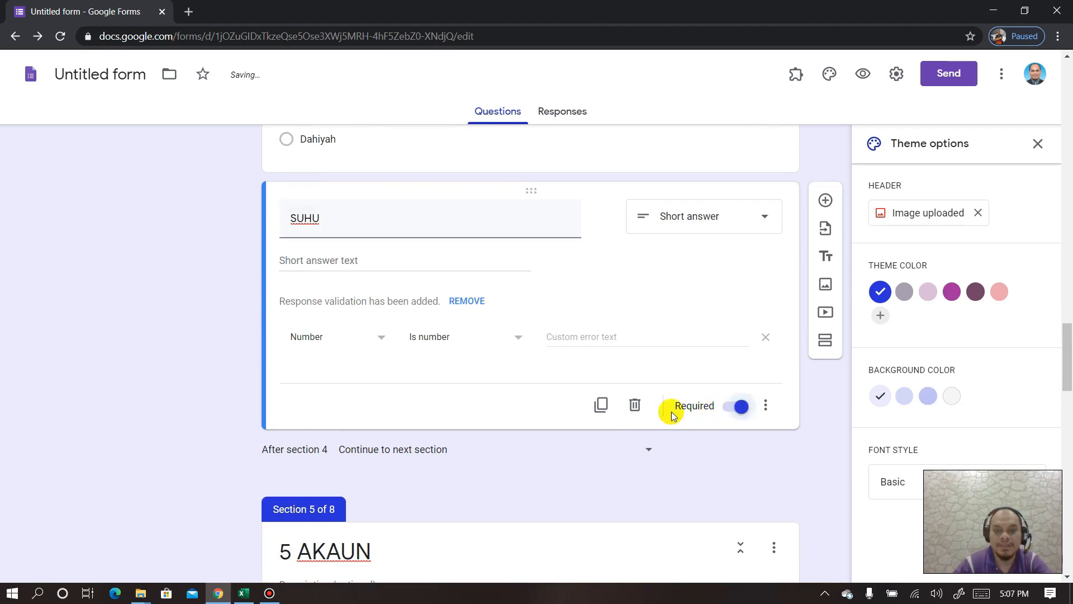
{"action": "scroll", "coordinate": [518, 395], "scroll_direction": "down", "scroll_amount": 7}
- Add a required SUHU short-answer question after the 5 AKAUN name list
{"action": "left_click", "coordinate": [456, 214]}
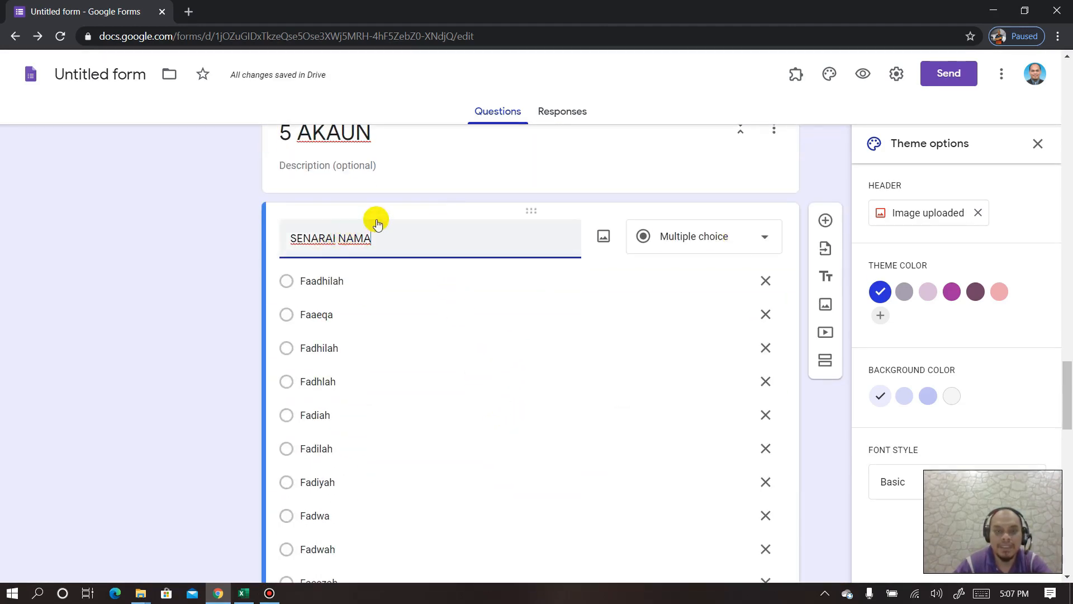
{"action": "scroll", "coordinate": [378, 224], "scroll_direction": "up", "scroll_amount": 1}
{"action": "left_click", "coordinate": [446, 186]}
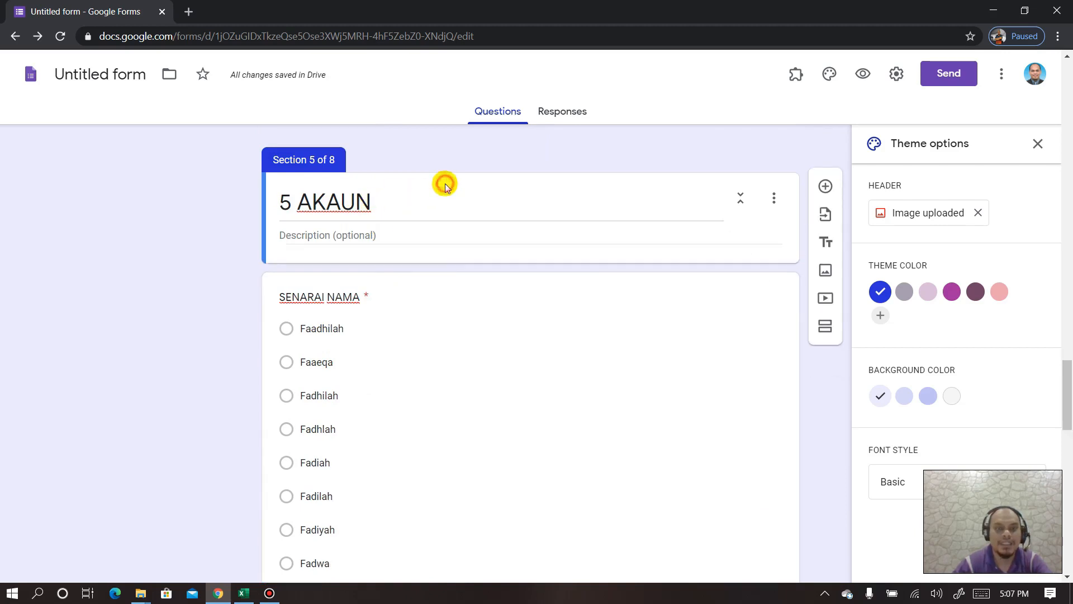
{"action": "left_click", "coordinate": [440, 288]}
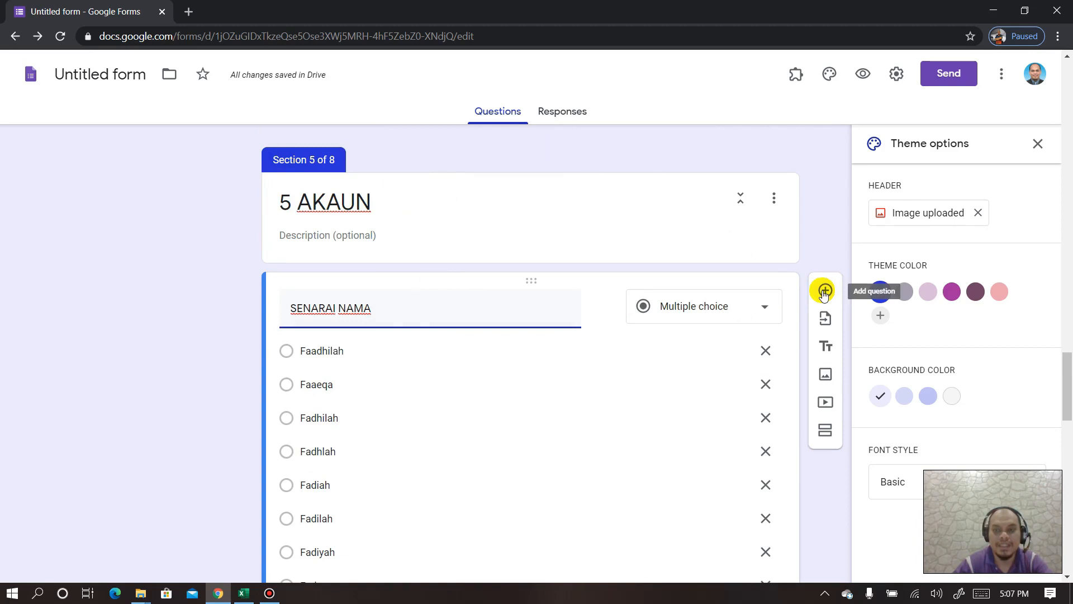
{"action": "left_click", "coordinate": [825, 291]}
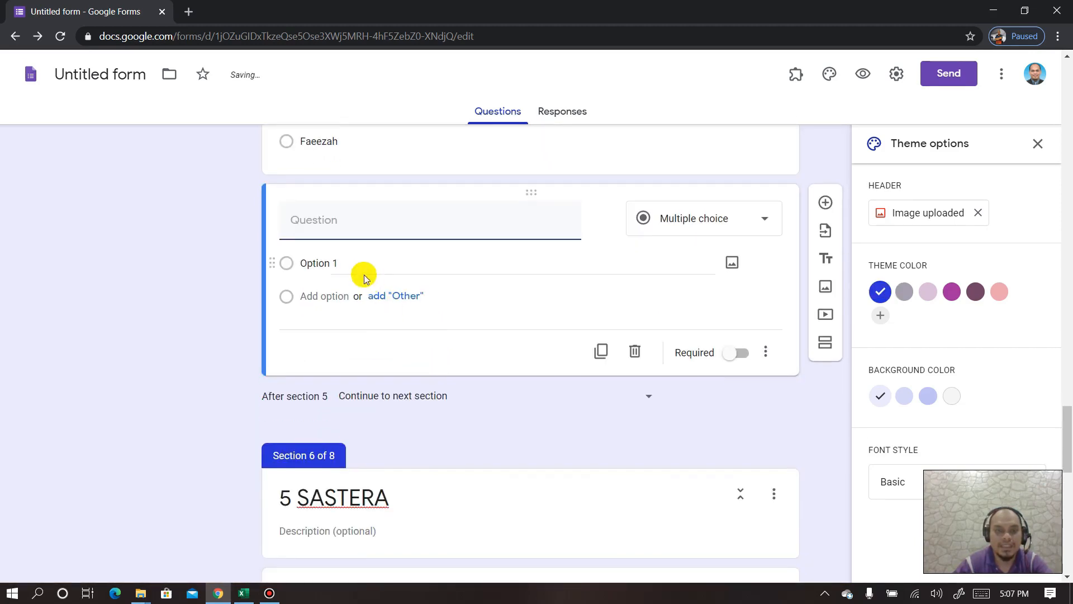
{"action": "type", "text": "SUHU"}
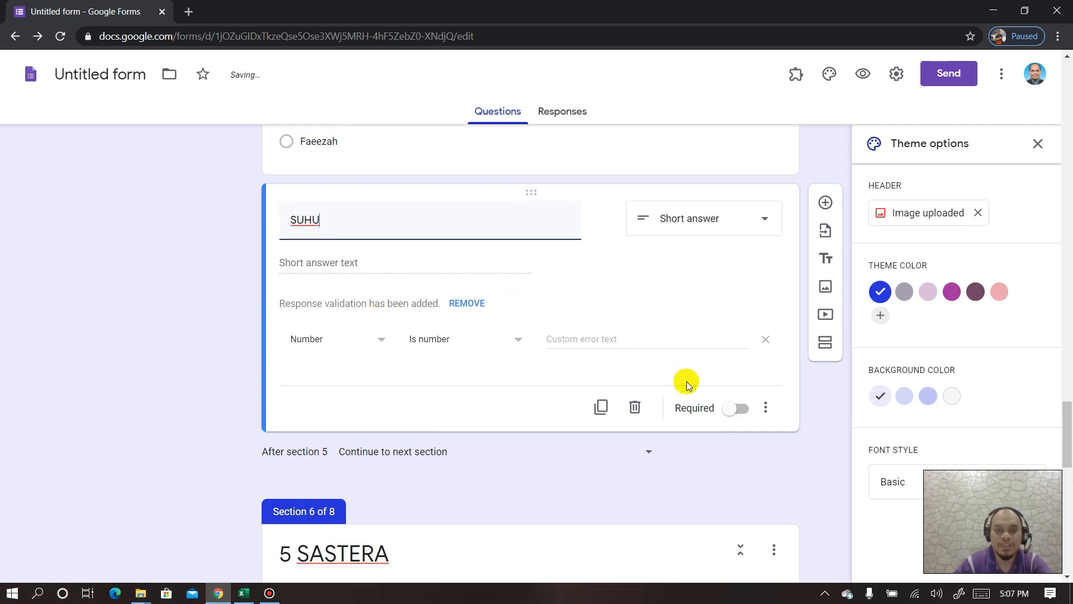
{"action": "left_click", "coordinate": [737, 408]}
- Add a required, number-only SUHU question after the 5 SASTERA name list
{"action": "scroll", "coordinate": [504, 391], "scroll_direction": "down", "scroll_amount": 3}
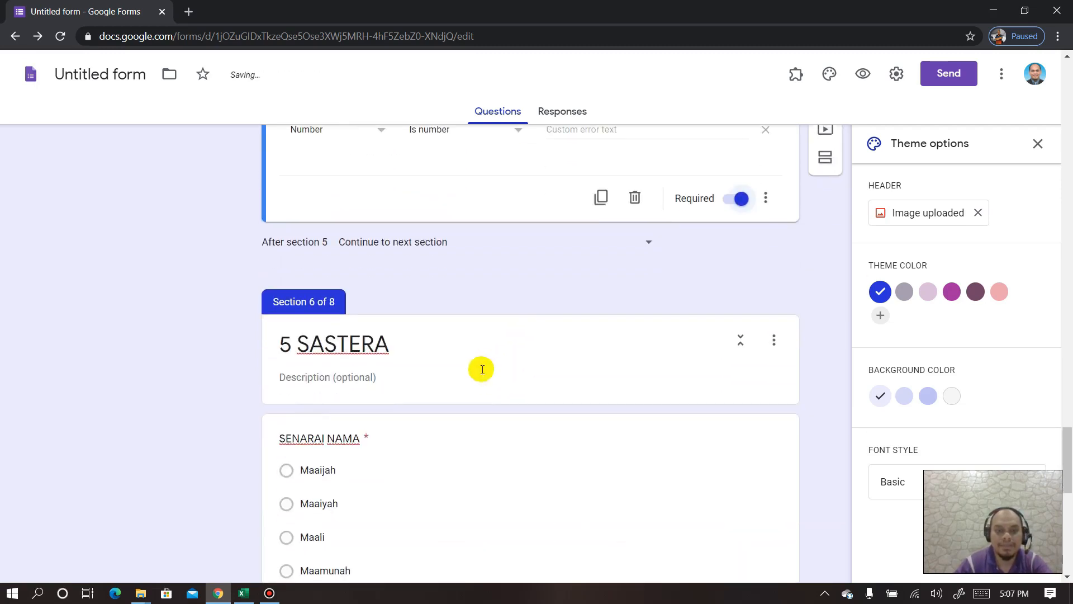
{"action": "left_click", "coordinate": [485, 428]}
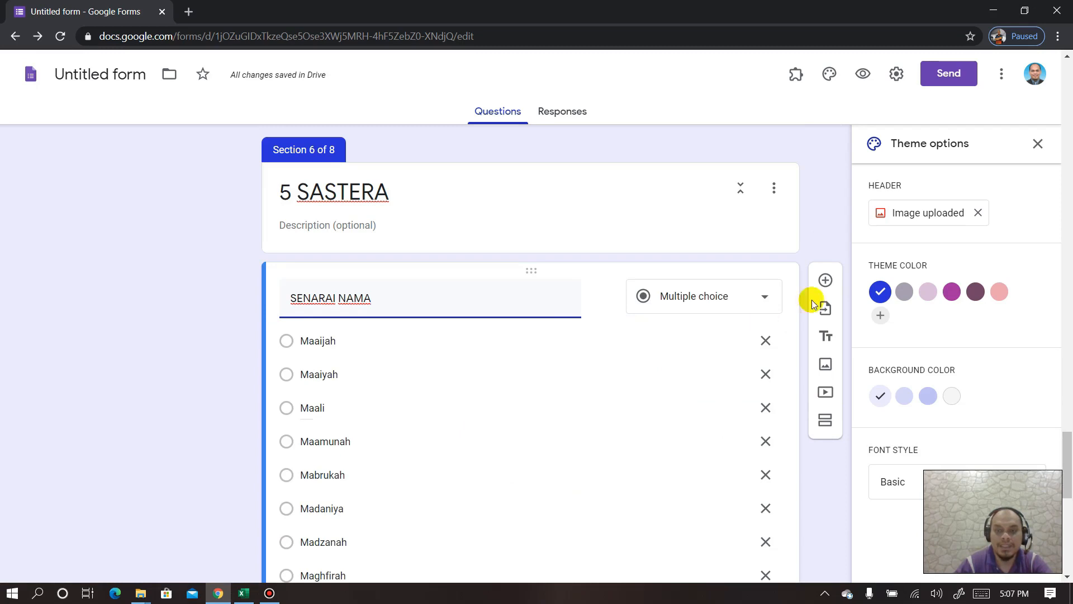
{"action": "left_click", "coordinate": [826, 281]}
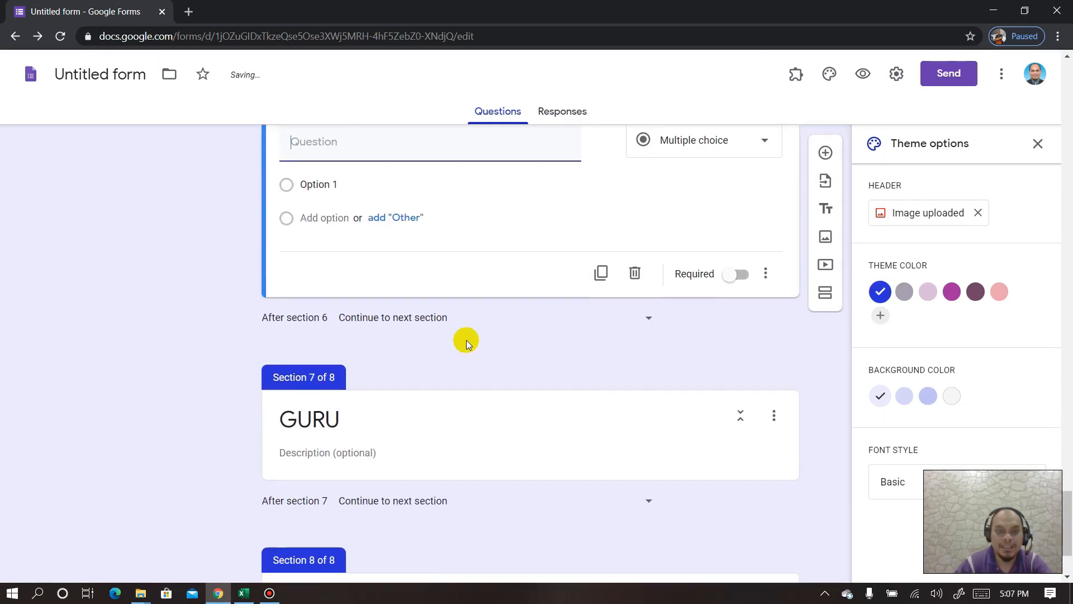
{"action": "type", "text": "SUHU"}
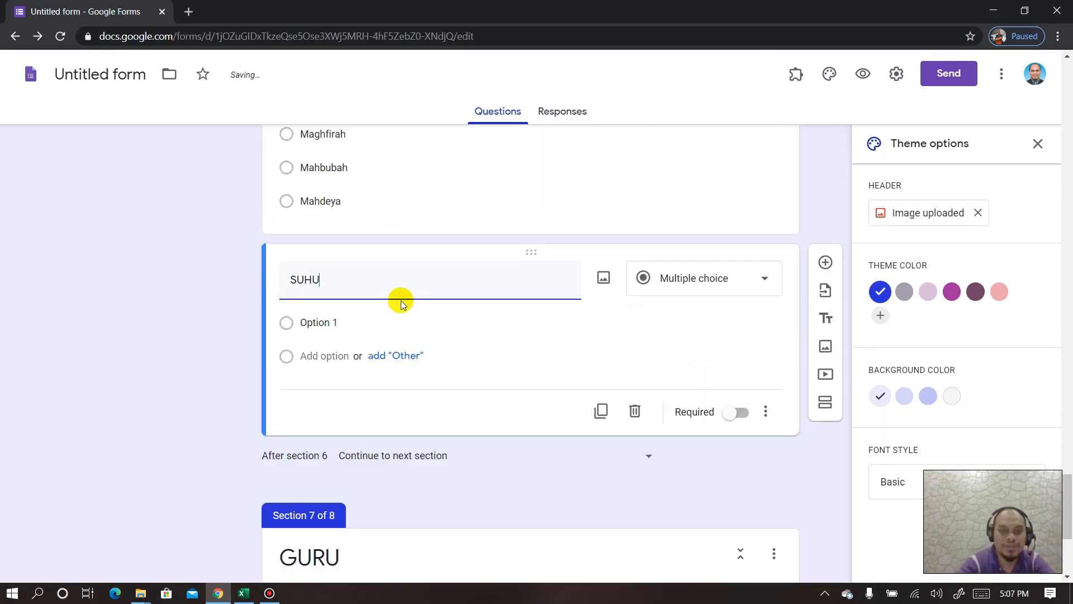
{"action": "left_click", "coordinate": [731, 471]}
{"action": "scroll", "coordinate": [587, 462], "scroll_direction": "down", "scroll_amount": 3}
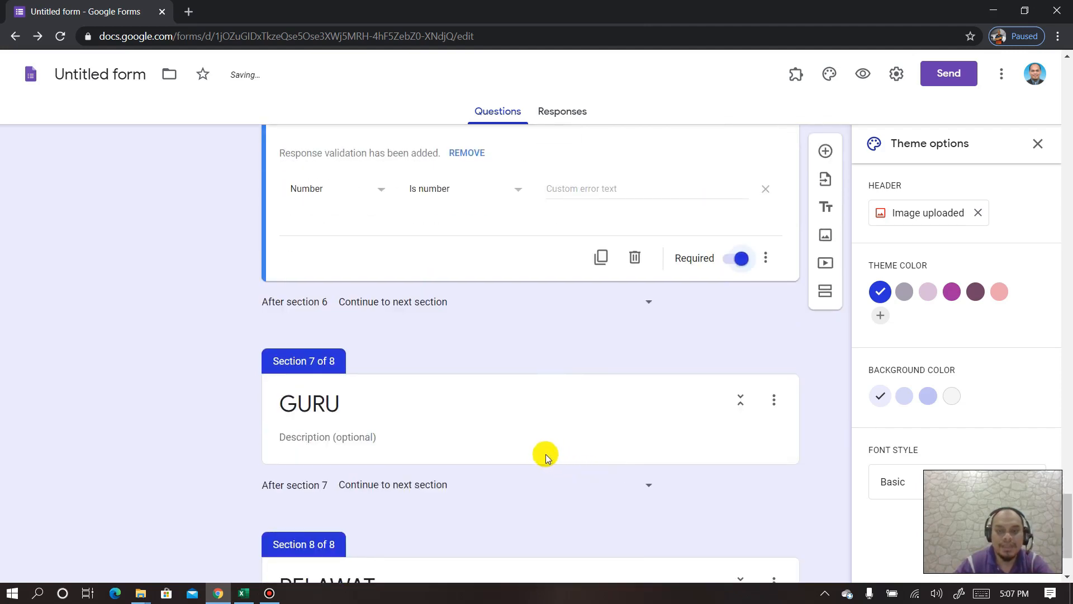
{"action": "scroll", "coordinate": [518, 392], "scroll_direction": "up", "scroll_amount": 15}
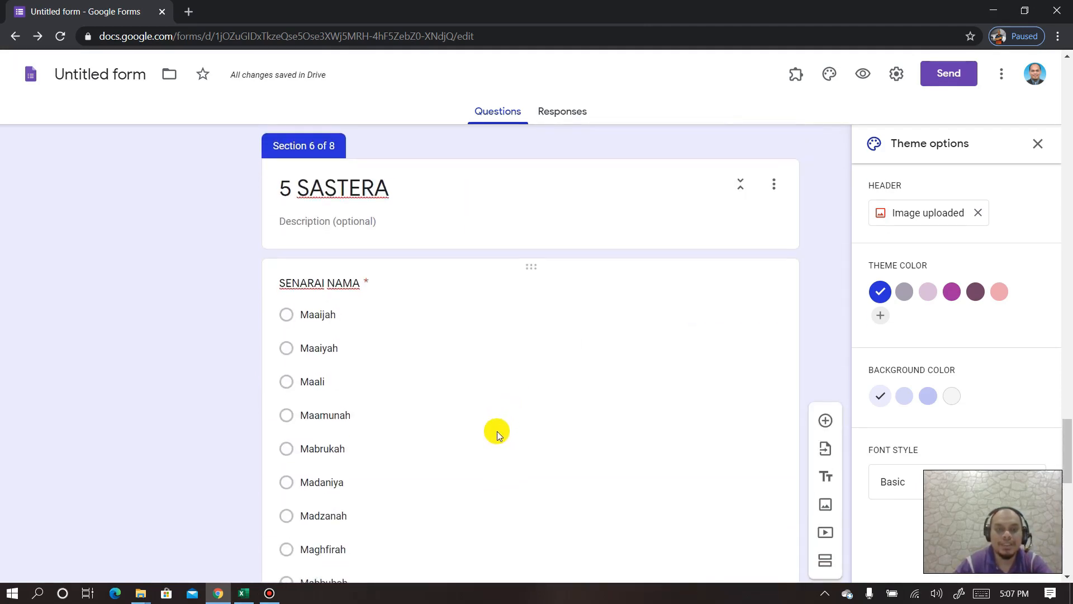
{"action": "scroll", "coordinate": [497, 431], "scroll_direction": "down", "scroll_amount": 15}
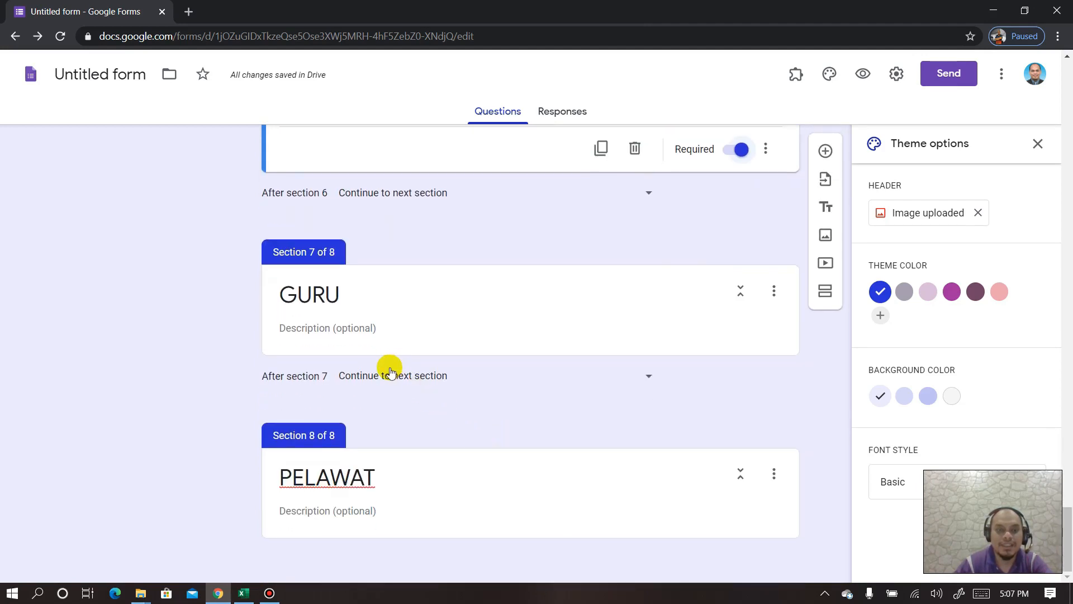
{"action": "scroll", "coordinate": [385, 363], "scroll_direction": "up", "scroll_amount": 6}
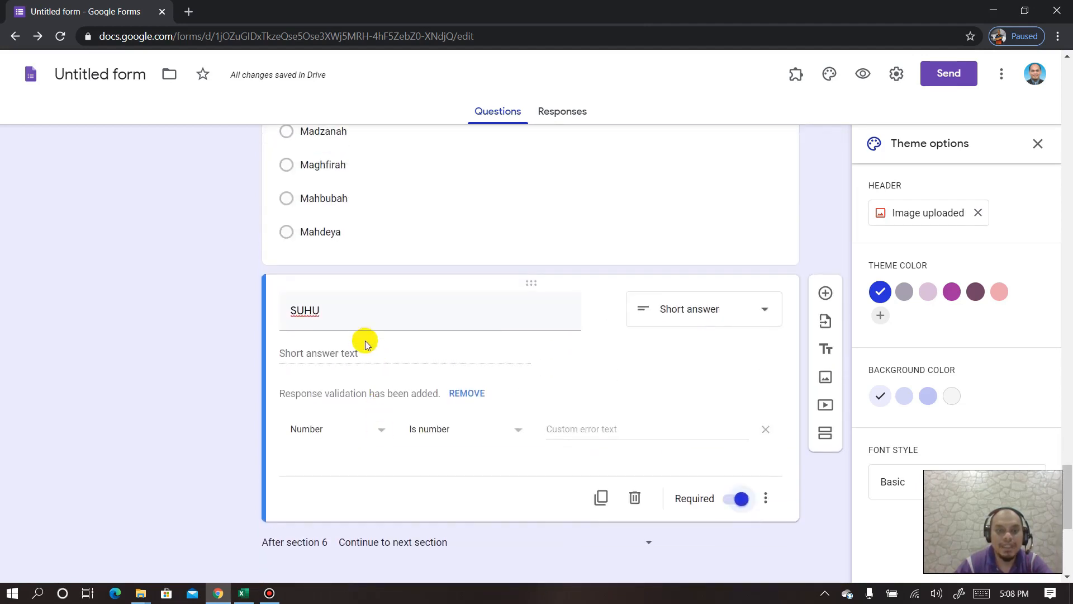
{"action": "scroll", "coordinate": [366, 342], "scroll_direction": "down", "scroll_amount": 3}
{"action": "scroll", "coordinate": [391, 335], "scroll_direction": "up", "scroll_amount": 1}
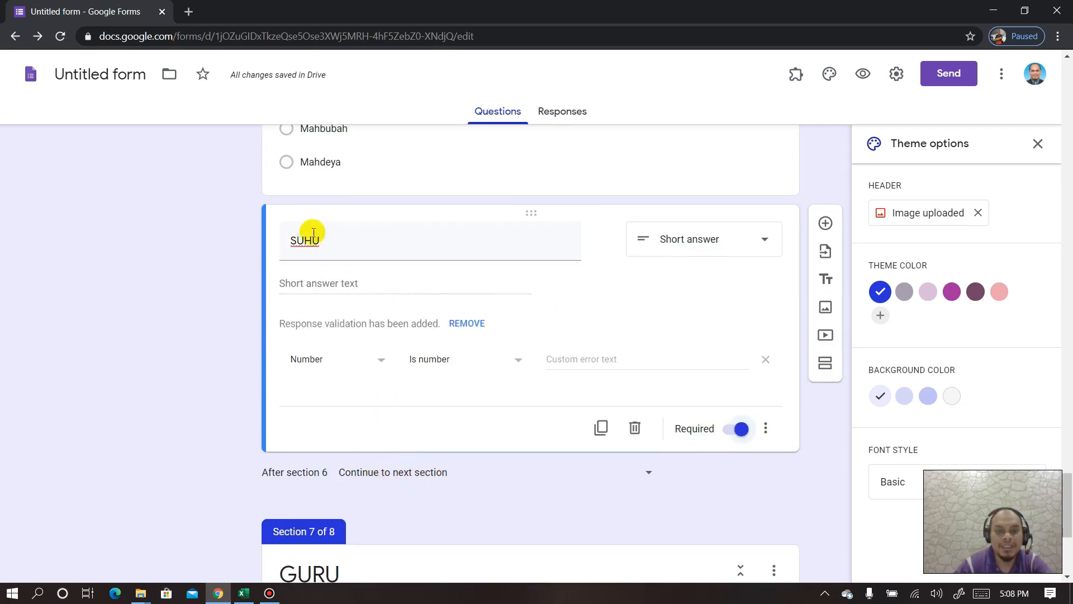
- Make sections 6 and 5 submit the form instead of continuing to the next section
{"action": "left_click", "coordinate": [426, 477]}
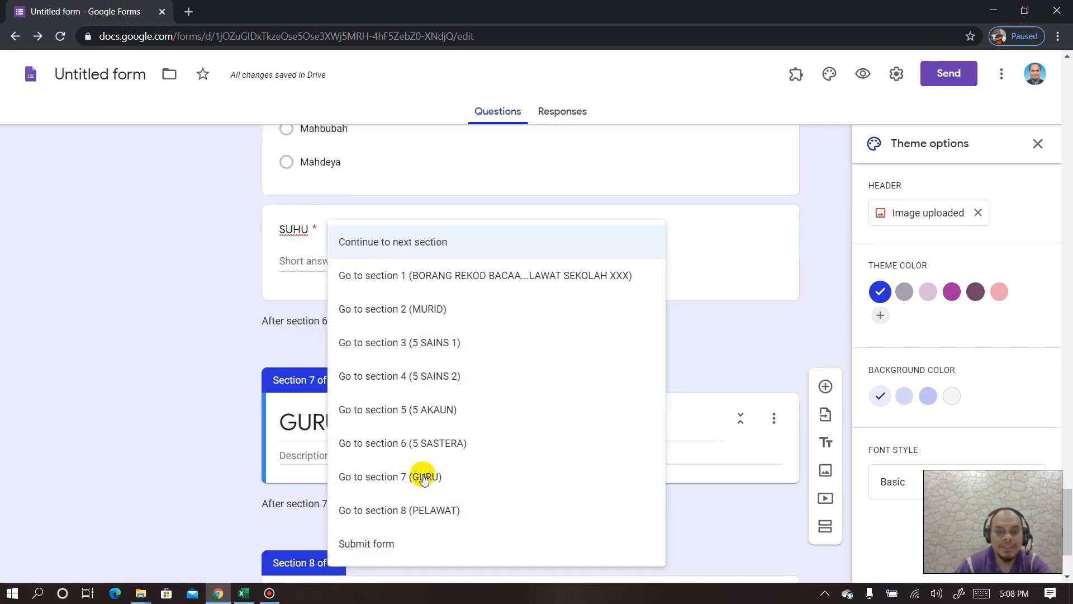
{"action": "left_click", "coordinate": [377, 542]}
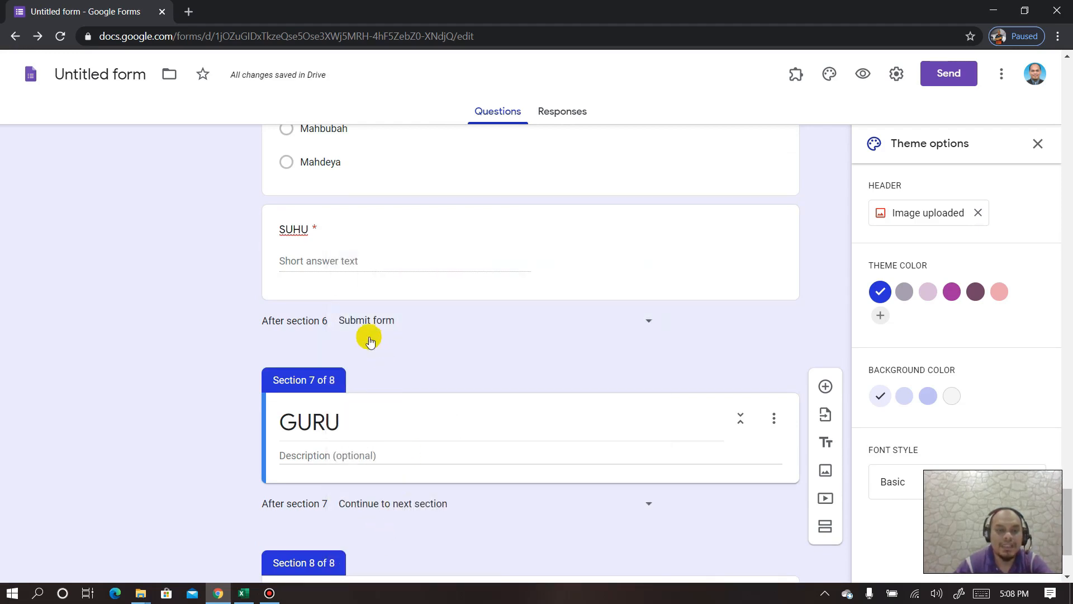
{"action": "scroll", "coordinate": [358, 338], "scroll_direction": "up", "scroll_amount": 2}
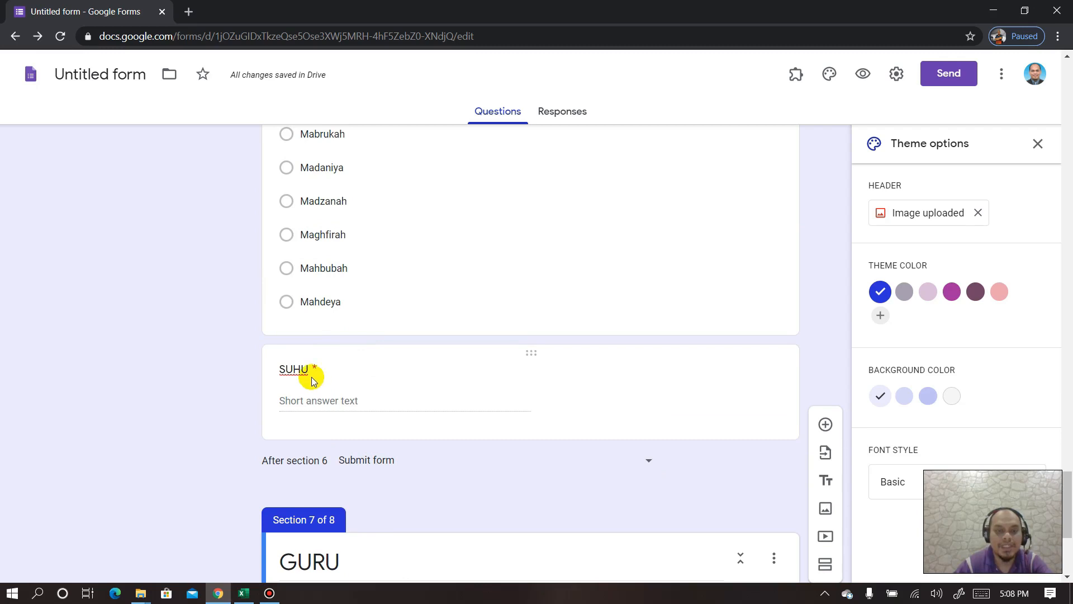
{"action": "scroll", "coordinate": [381, 431], "scroll_direction": "up", "scroll_amount": 15}
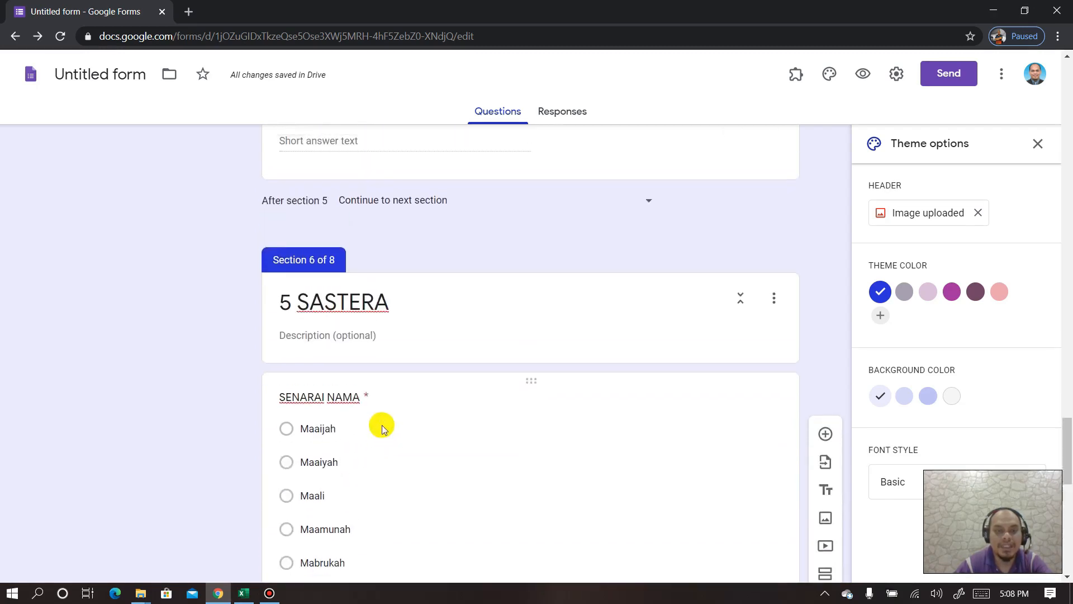
{"action": "left_click", "coordinate": [611, 327]}
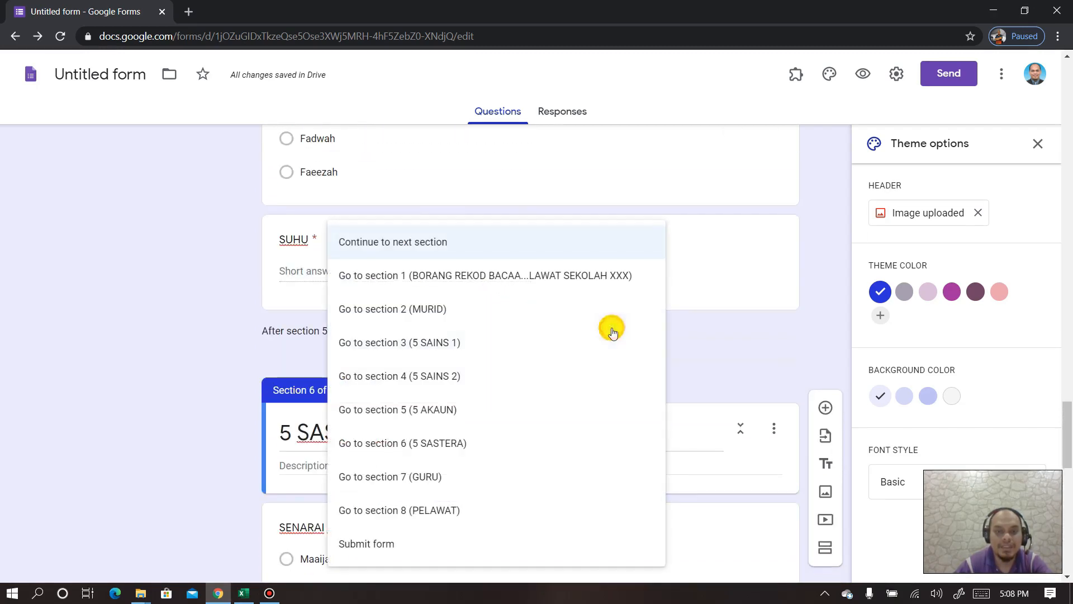
{"action": "left_click", "coordinate": [399, 544]}
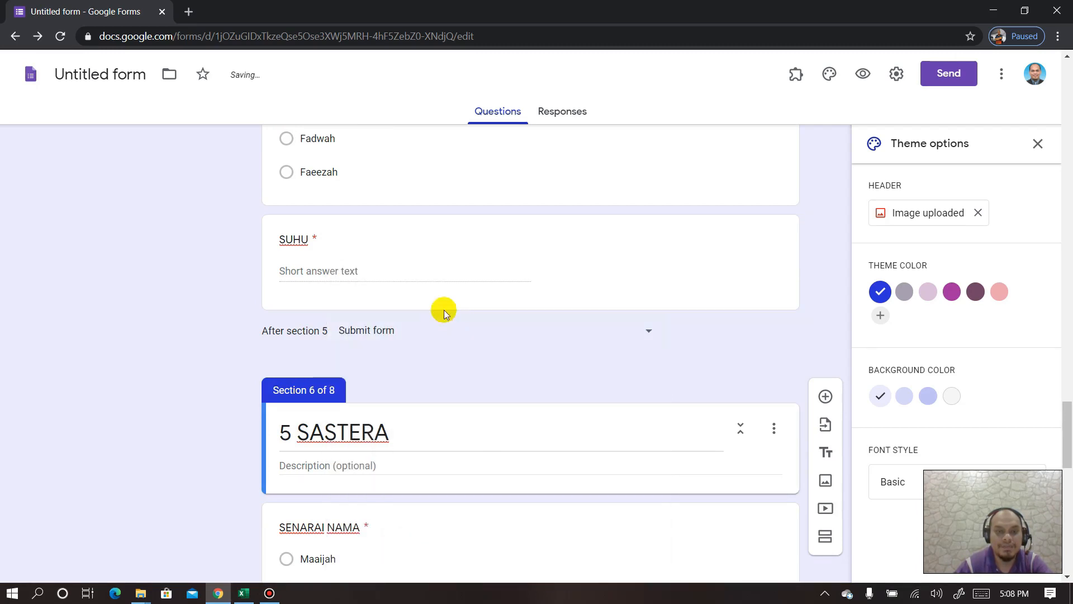
- Make sections 4 and 3 submit the form afterwards as well
{"action": "scroll", "coordinate": [438, 309], "scroll_direction": "up", "scroll_amount": 15}
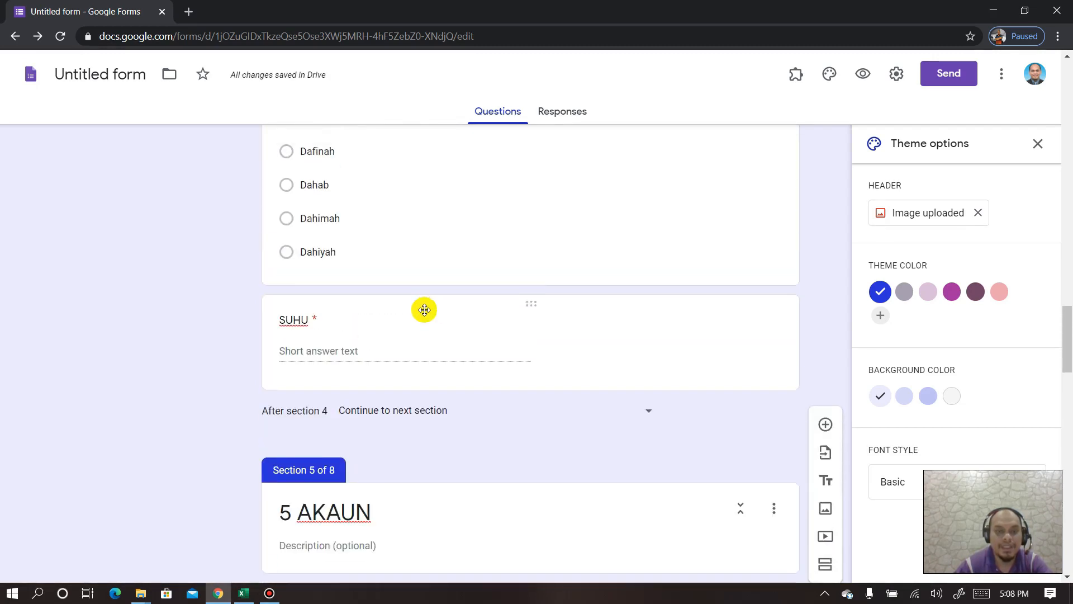
{"action": "left_click", "coordinate": [512, 408]}
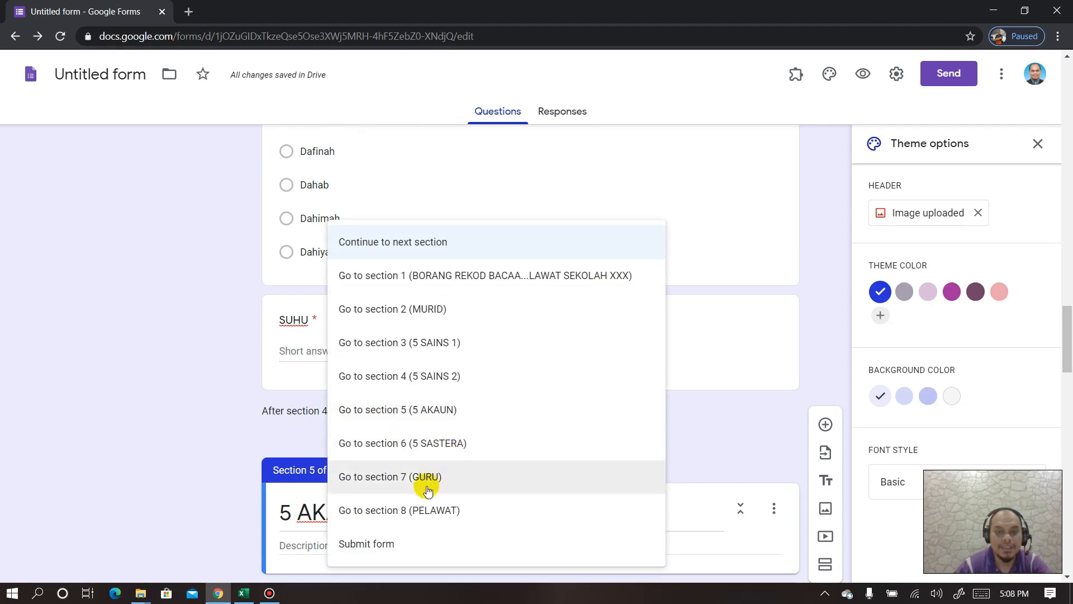
{"action": "left_click", "coordinate": [398, 545]}
{"action": "scroll", "coordinate": [400, 314], "scroll_direction": "up", "scroll_amount": 10}
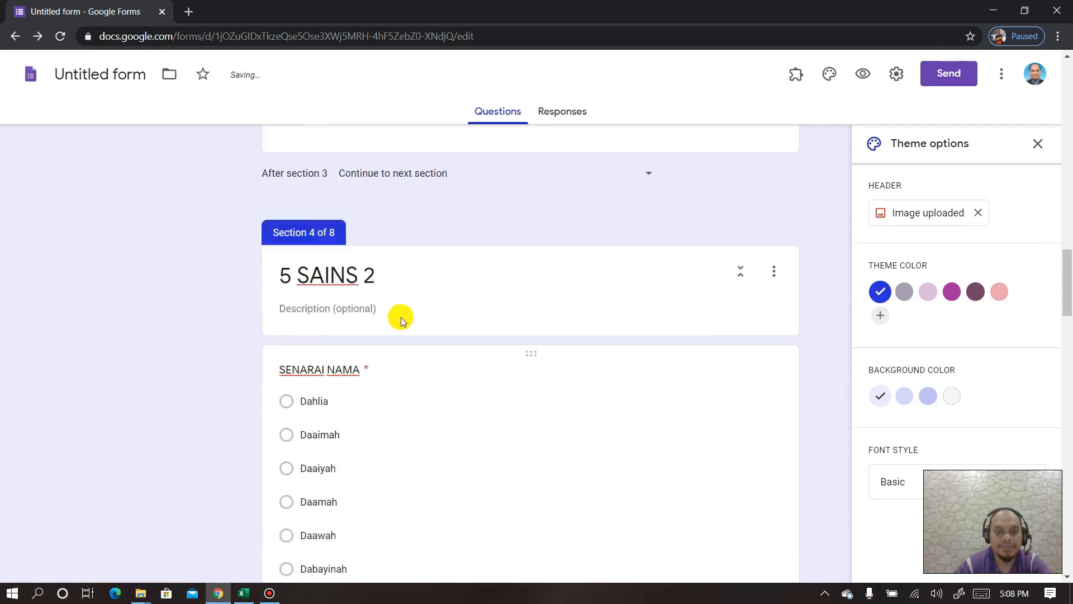
{"action": "left_click", "coordinate": [619, 351]}
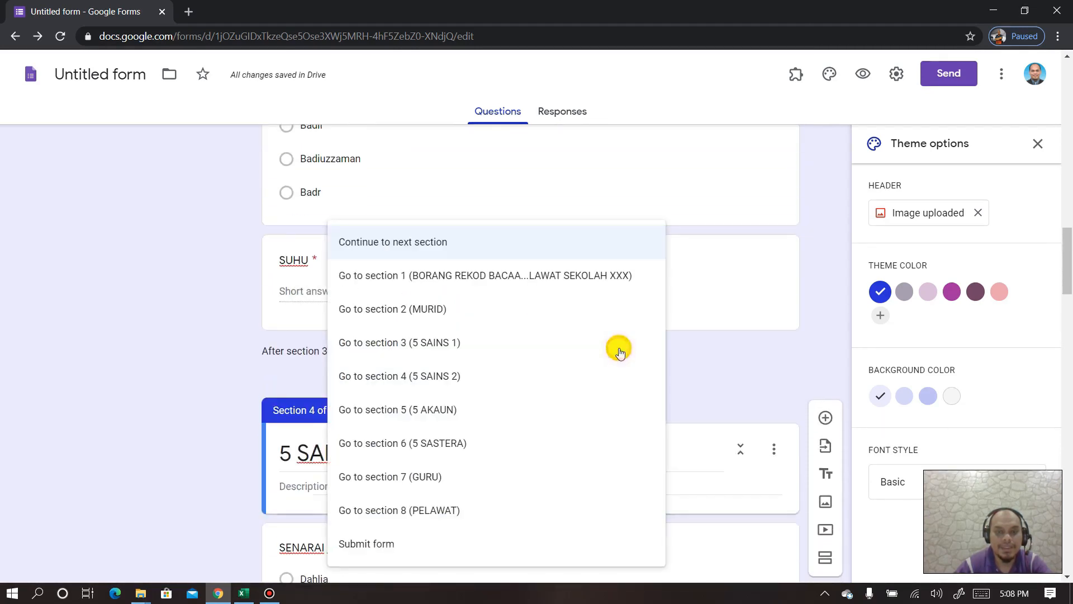
{"action": "left_click", "coordinate": [383, 540]}
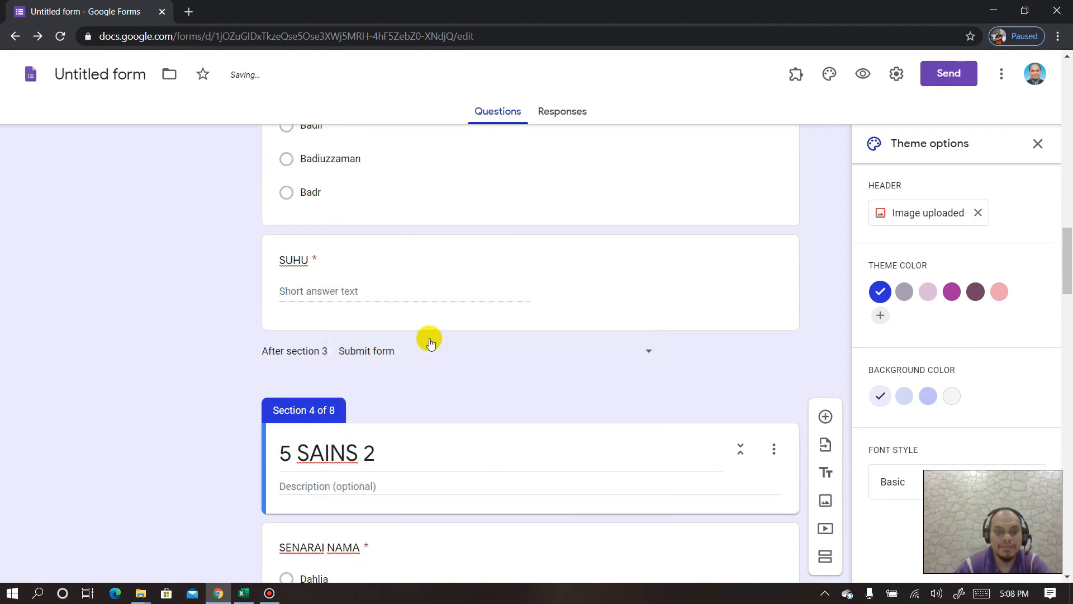
{"action": "scroll", "coordinate": [429, 338], "scroll_direction": "up", "scroll_amount": 10}
{"action": "scroll", "coordinate": [428, 338], "scroll_direction": "up", "scroll_amount": 5}
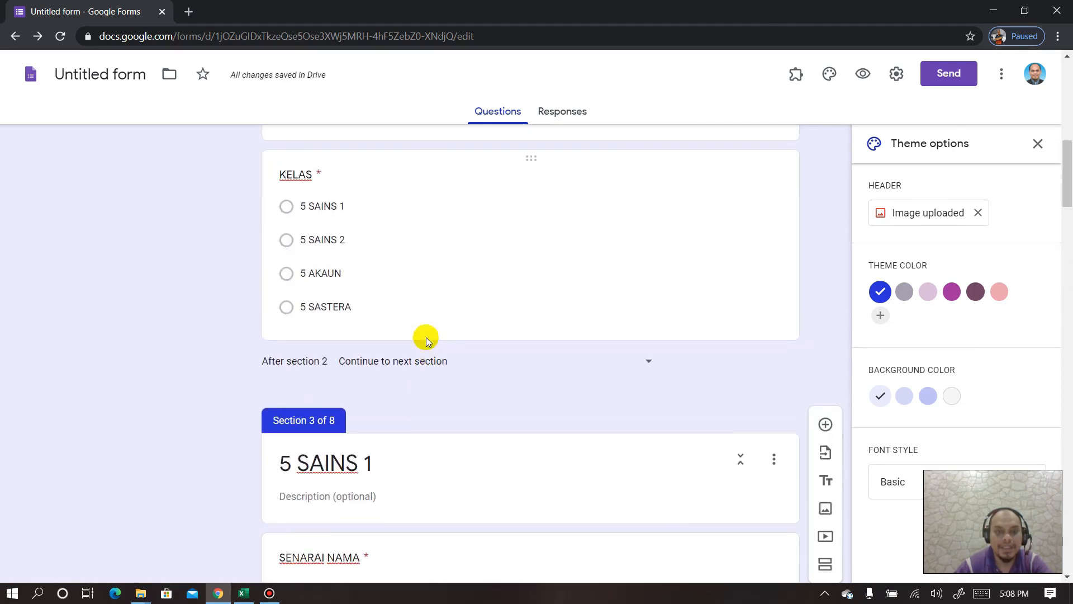
{"action": "scroll", "coordinate": [400, 312], "scroll_direction": "down", "scroll_amount": 20}
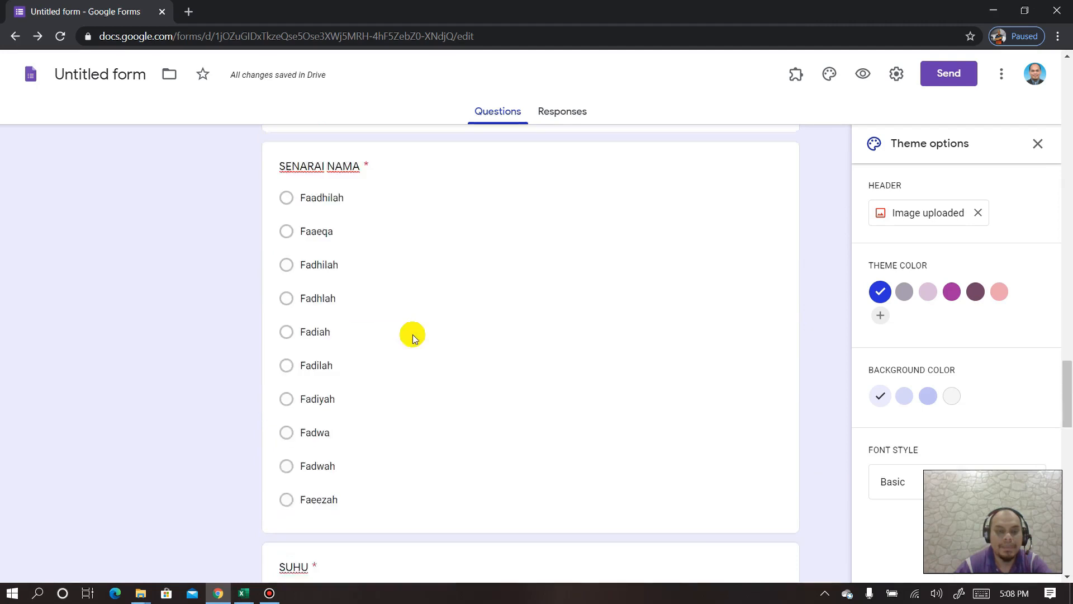
{"action": "scroll", "coordinate": [411, 335], "scroll_direction": "down", "scroll_amount": 5}
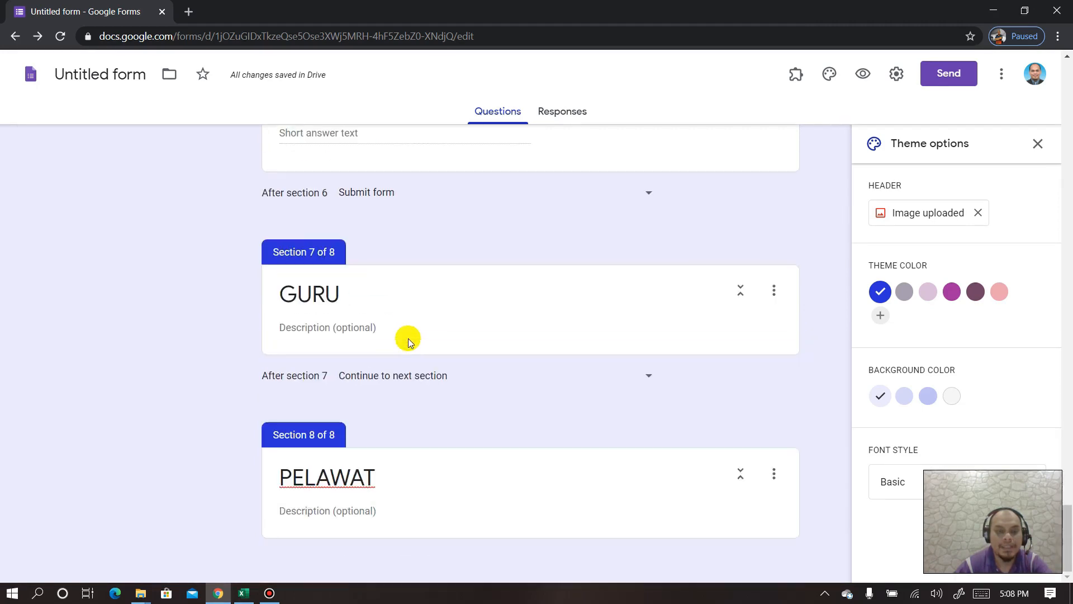
- Add a required question titled SENARAI NAMA to the GURU section
{"action": "left_click", "coordinate": [444, 283]}
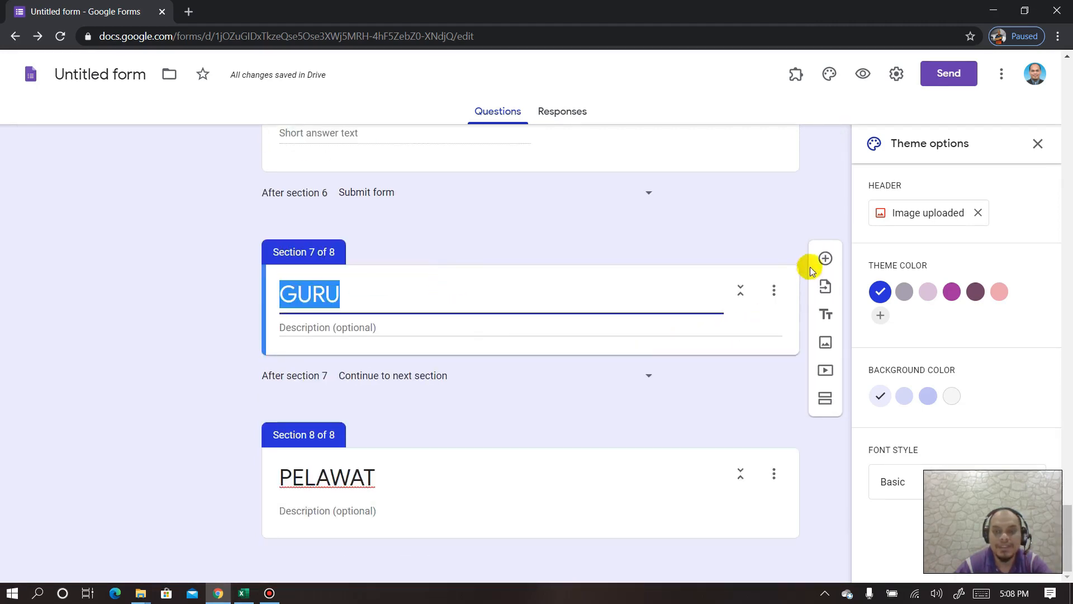
{"action": "left_click", "coordinate": [825, 259]}
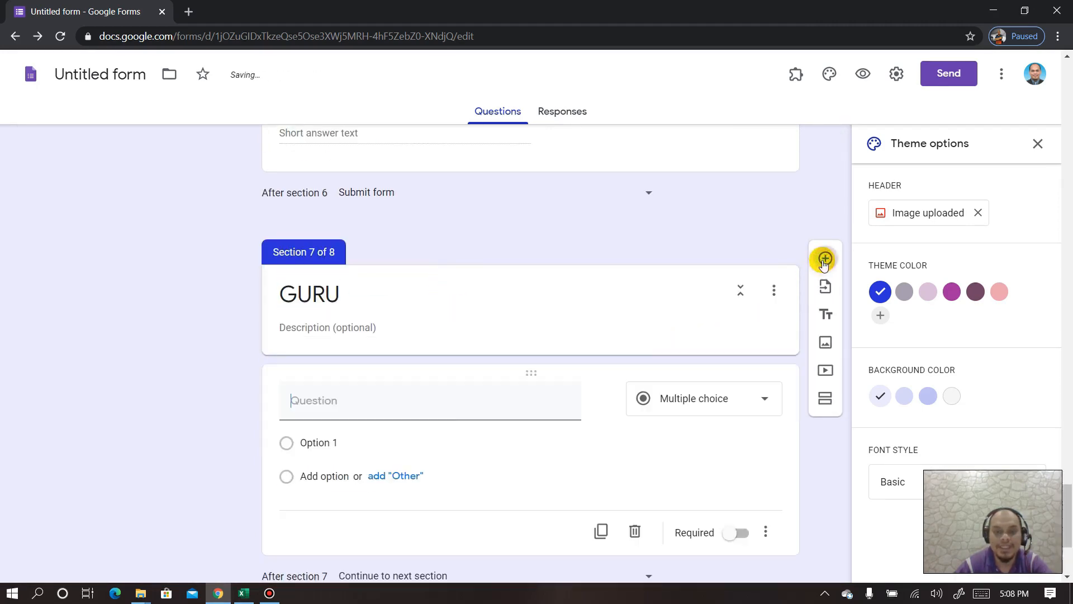
{"action": "left_click", "coordinate": [739, 536]}
{"action": "left_click", "coordinate": [304, 400]}
{"action": "type", "text": "SE"}
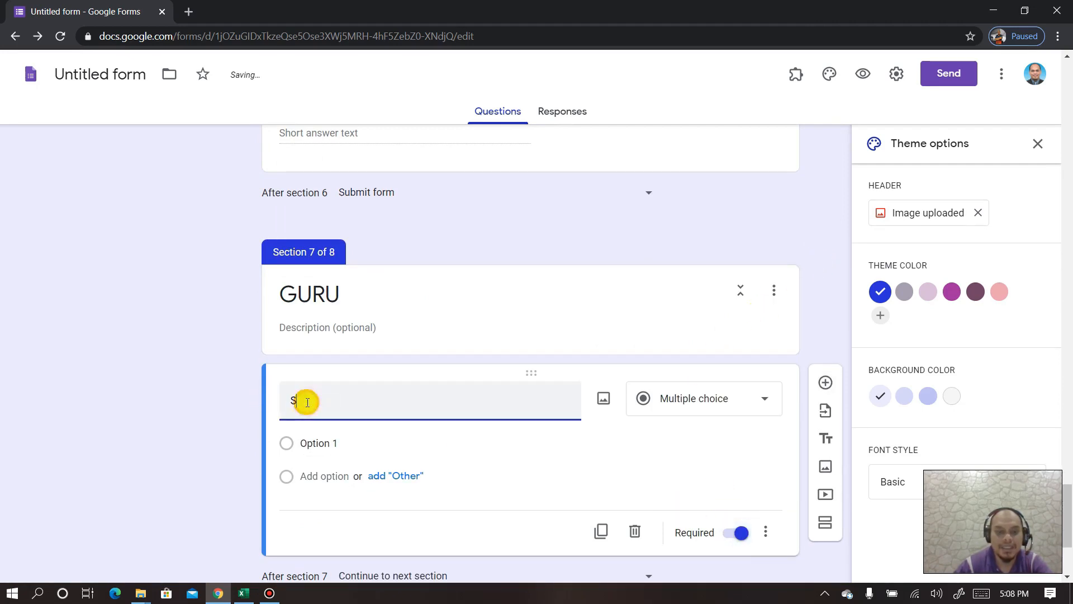
{"action": "type", "text": "MAR"}
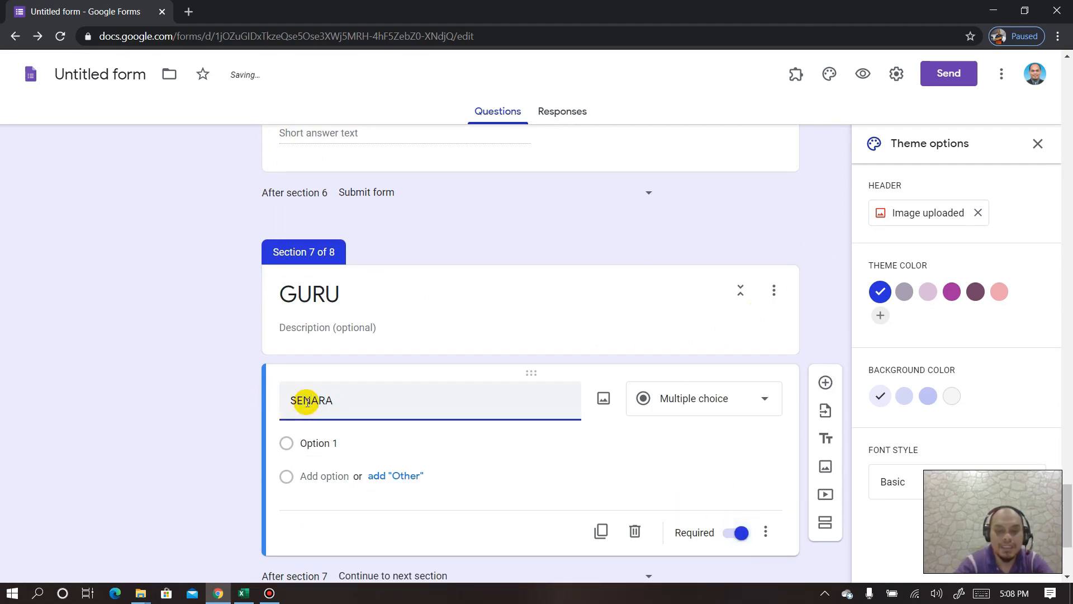
{"action": "type", "text": "AI NAMA"}
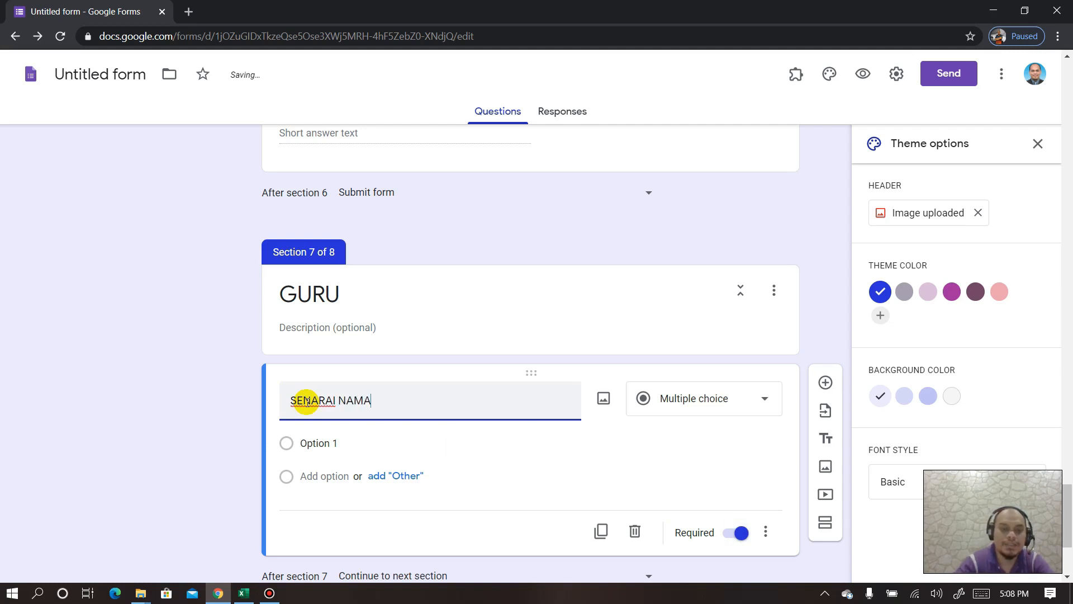
- Paste the twenty teacher names from B1:B20 of the Excel Guru sheet as its answer options
{"action": "left_click", "coordinate": [243, 594]}
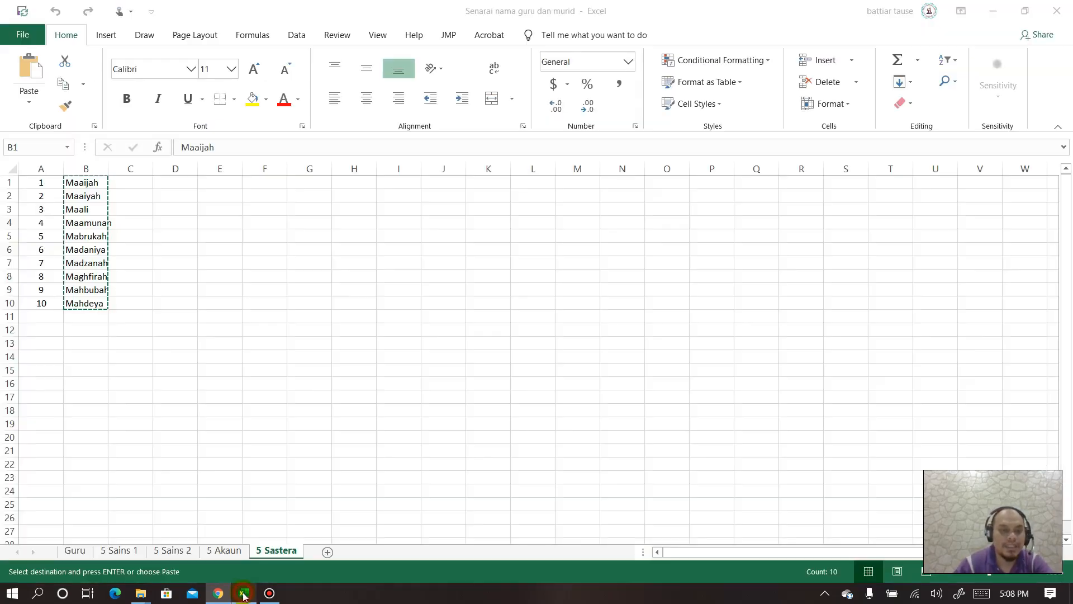
{"action": "left_click", "coordinate": [75, 551]}
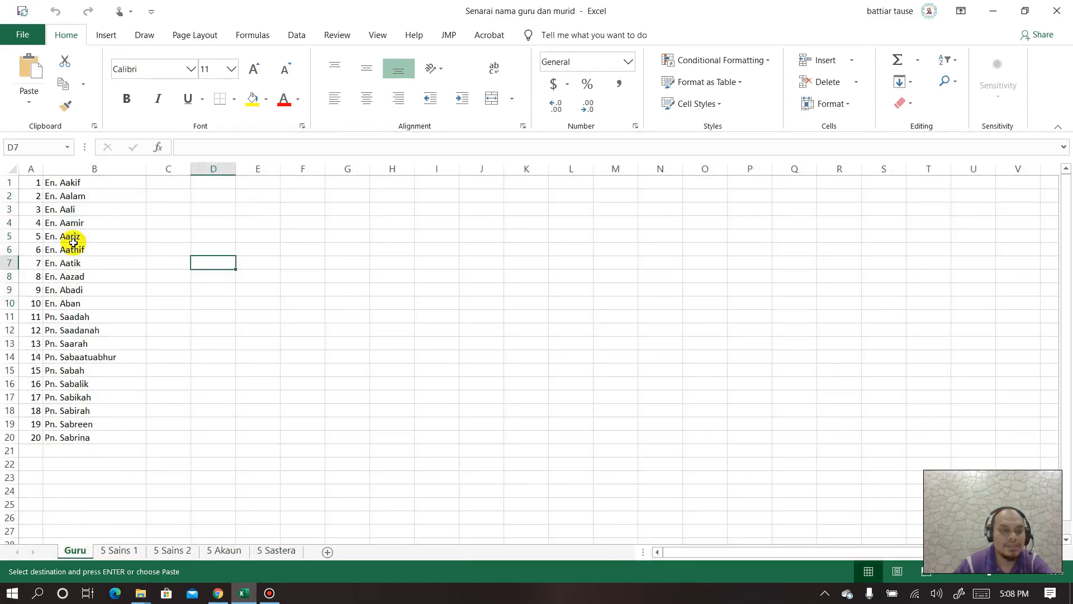
{"action": "left_click_drag", "start_coordinate": [77, 182], "coordinate": [79, 437]}
{"action": "key", "text": "ctrl+c"}
{"action": "left_click", "coordinate": [218, 594]}
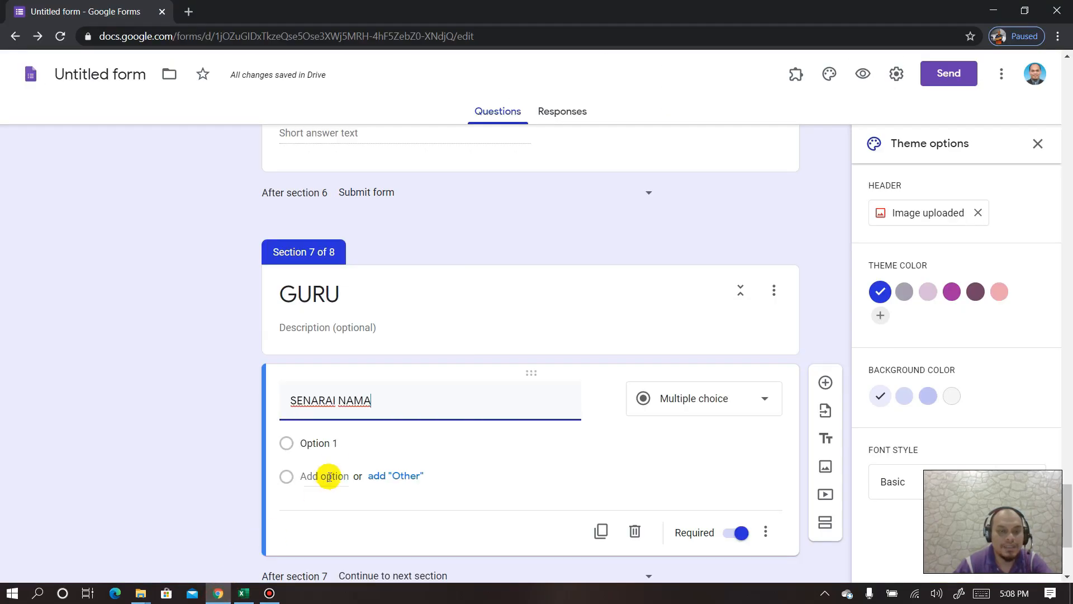
{"action": "left_click", "coordinate": [339, 440]}
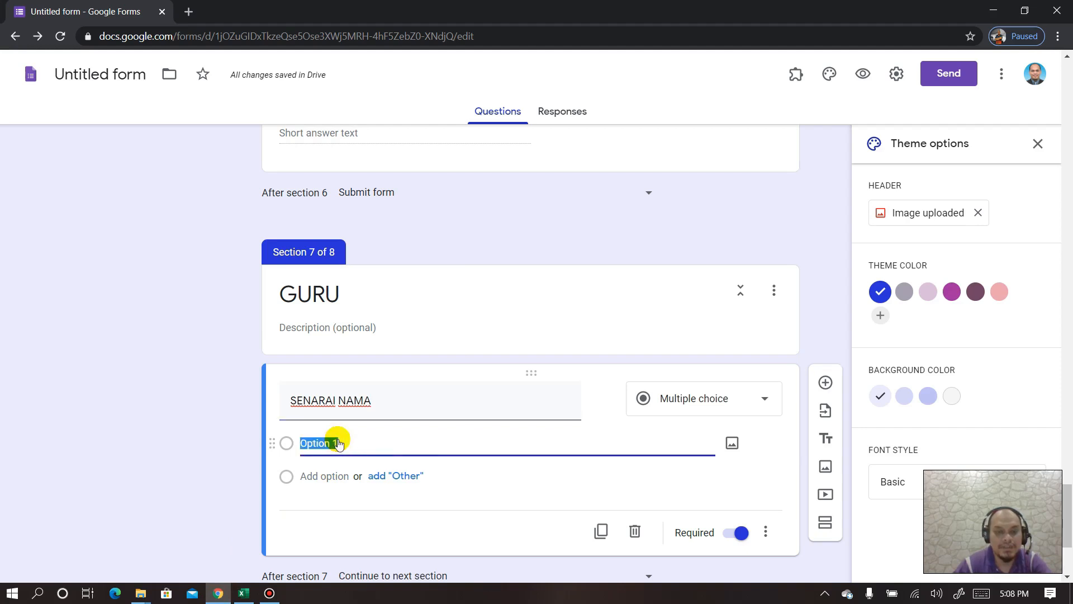
{"action": "key", "text": "ctrl+v"}
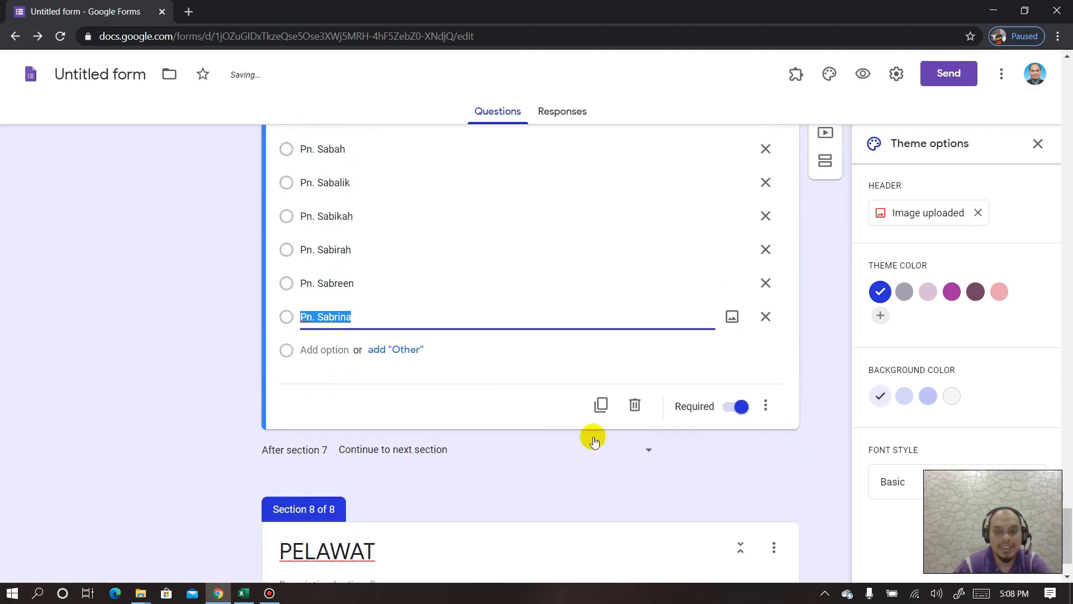
{"action": "scroll", "coordinate": [569, 387], "scroll_direction": "up", "scroll_amount": 13}
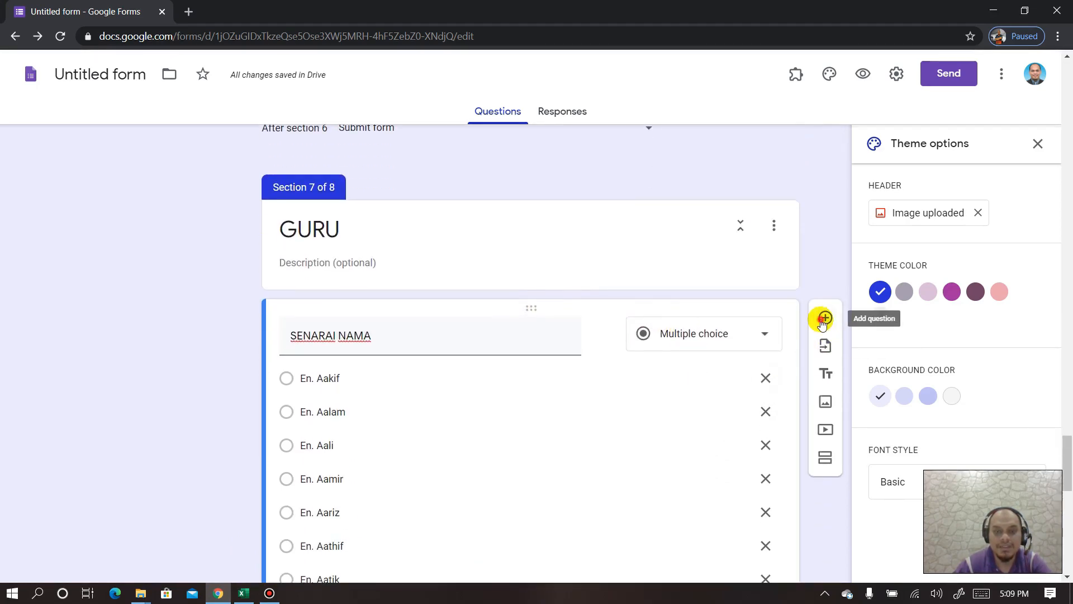
- Add a required SUHU question and set section 7 to submit the form afterwards
{"action": "left_click", "coordinate": [824, 319]}
{"action": "type", "text": "SUHU"}
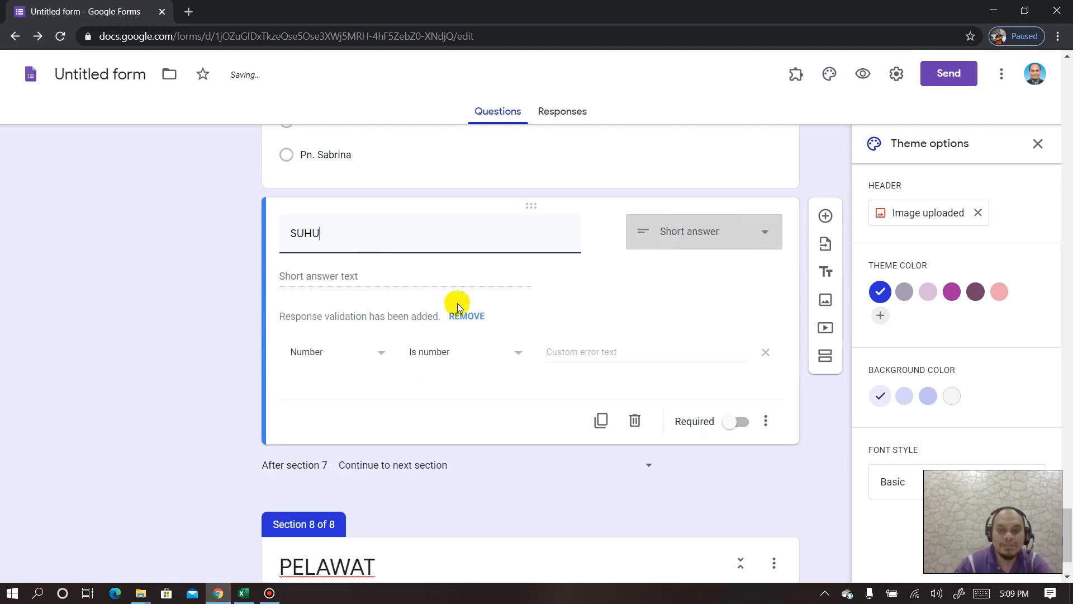
{"action": "left_click", "coordinate": [738, 425]}
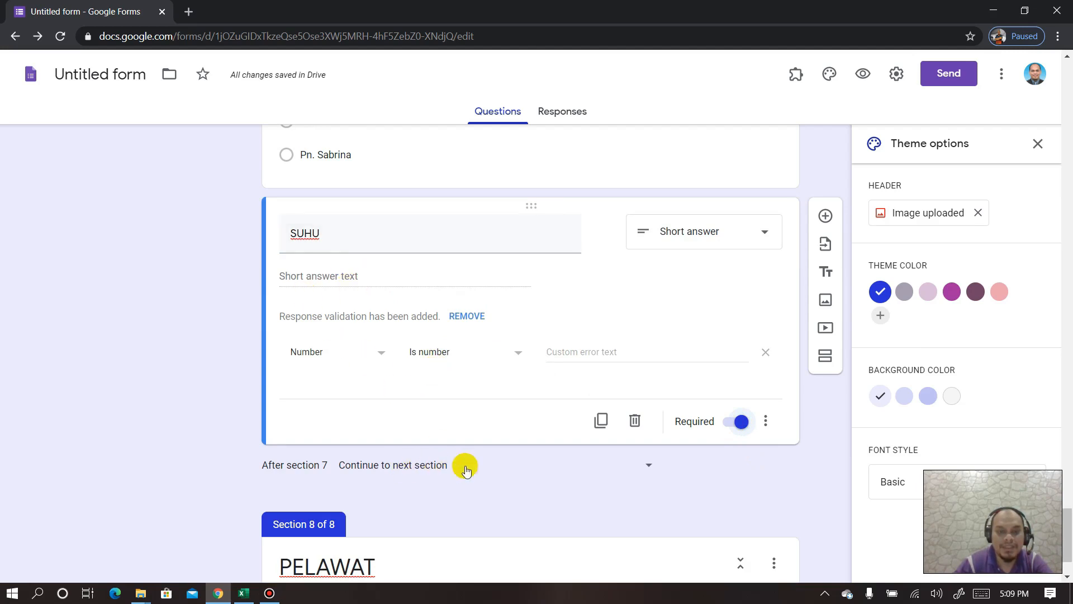
{"action": "left_click", "coordinate": [497, 470]}
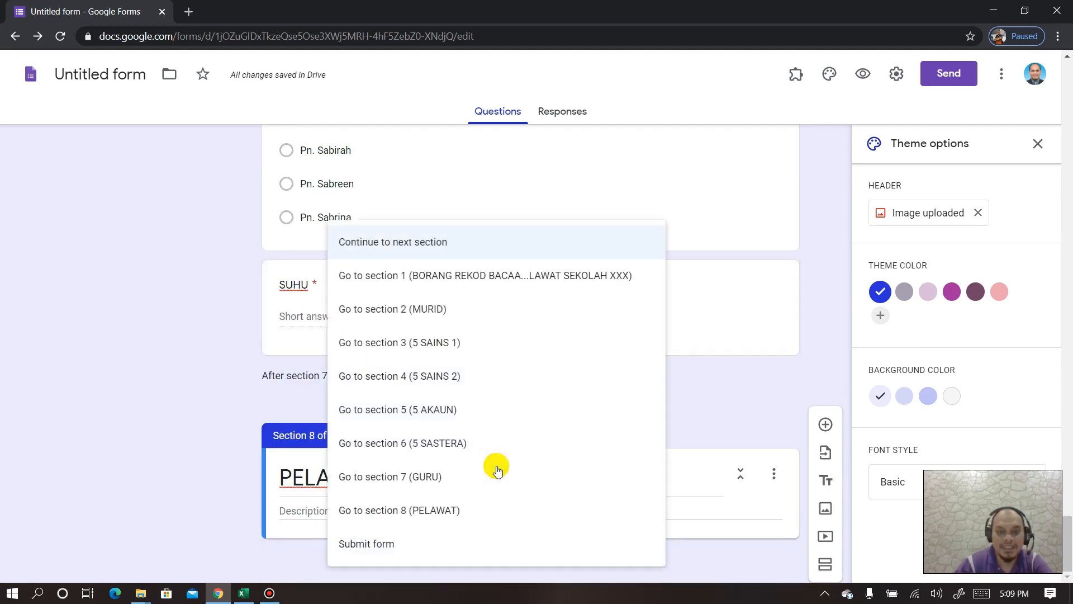
{"action": "left_click", "coordinate": [383, 542]}
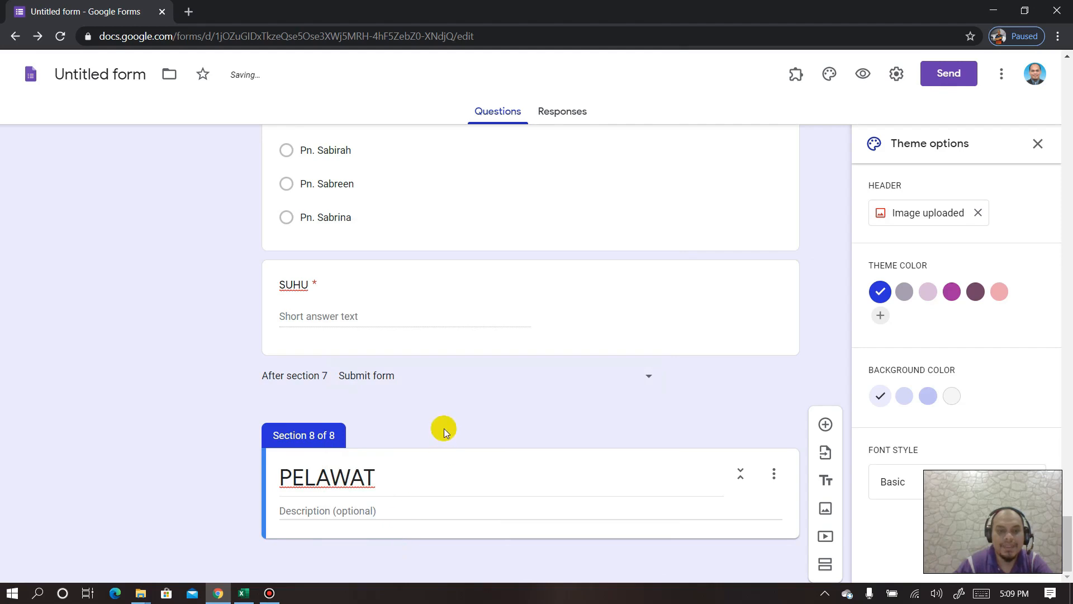
- Add a required NAMA question and a NOMBOR TELEFON question to the PELAWAT section
{"action": "double_click", "coordinate": [465, 463]}
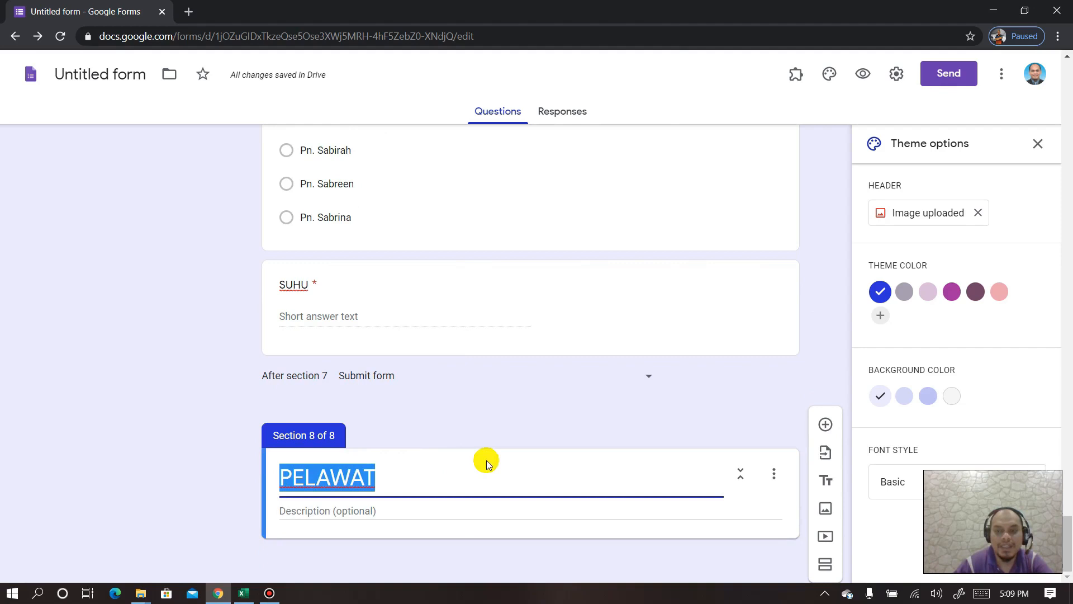
{"action": "left_click", "coordinate": [826, 424]}
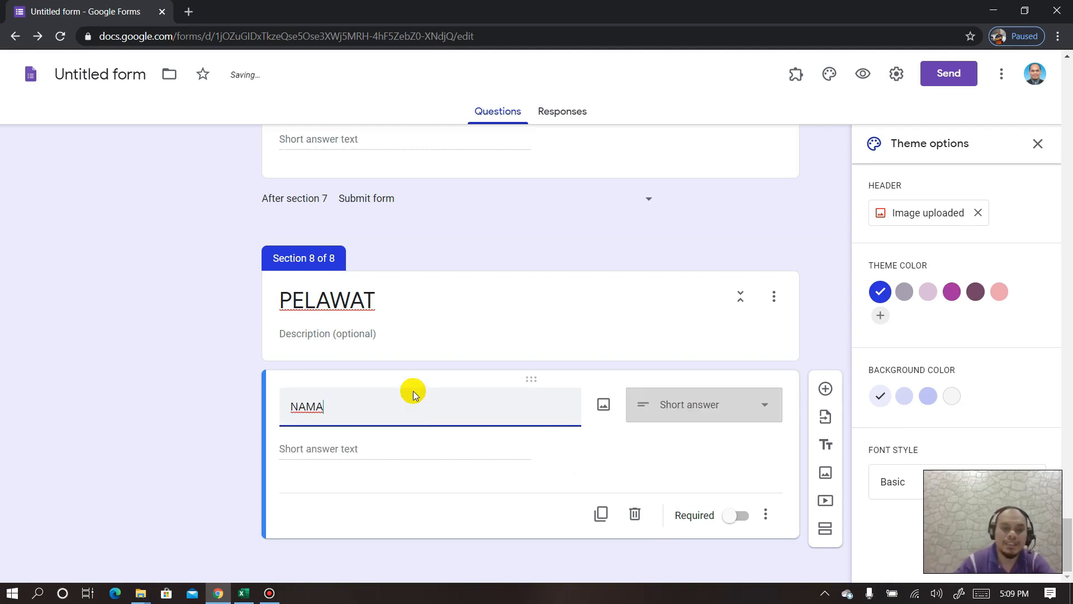
{"action": "left_click", "coordinate": [734, 519]}
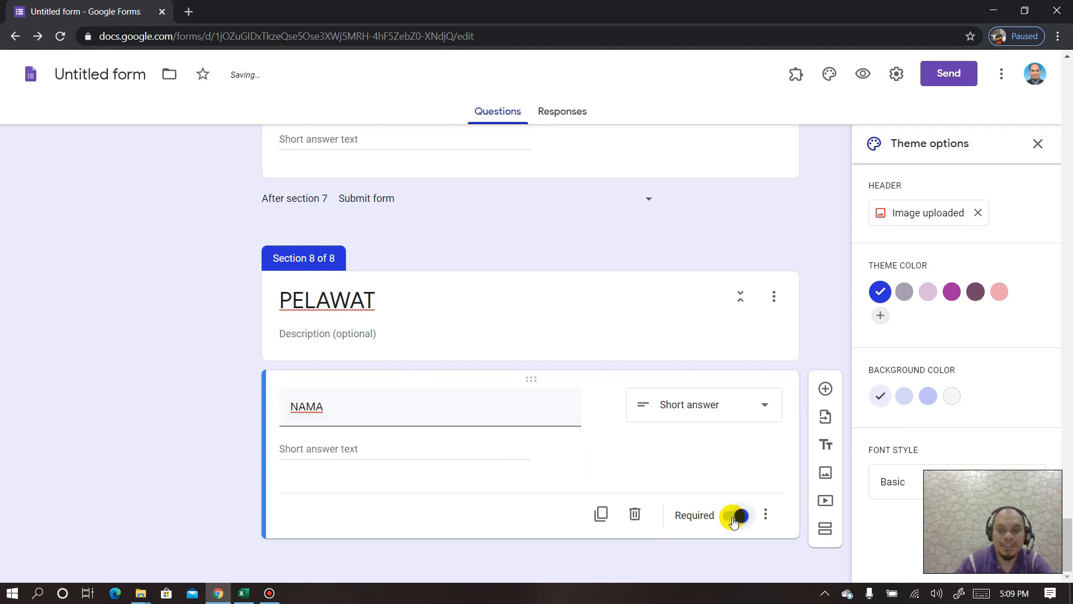
{"action": "left_click", "coordinate": [826, 388]}
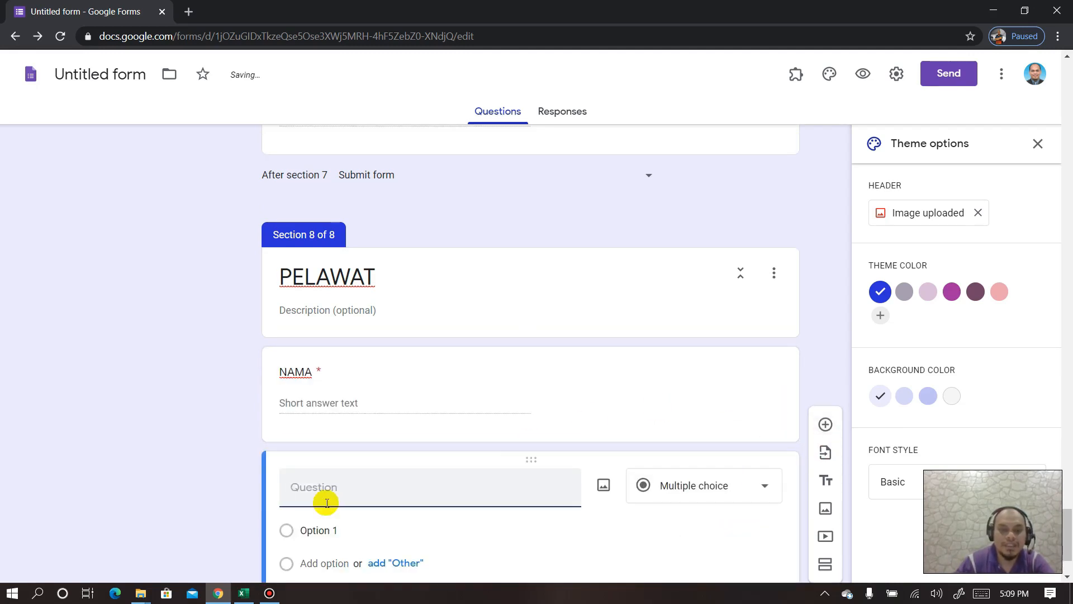
{"action": "type", "text": "NOMBOR TELEFON"}
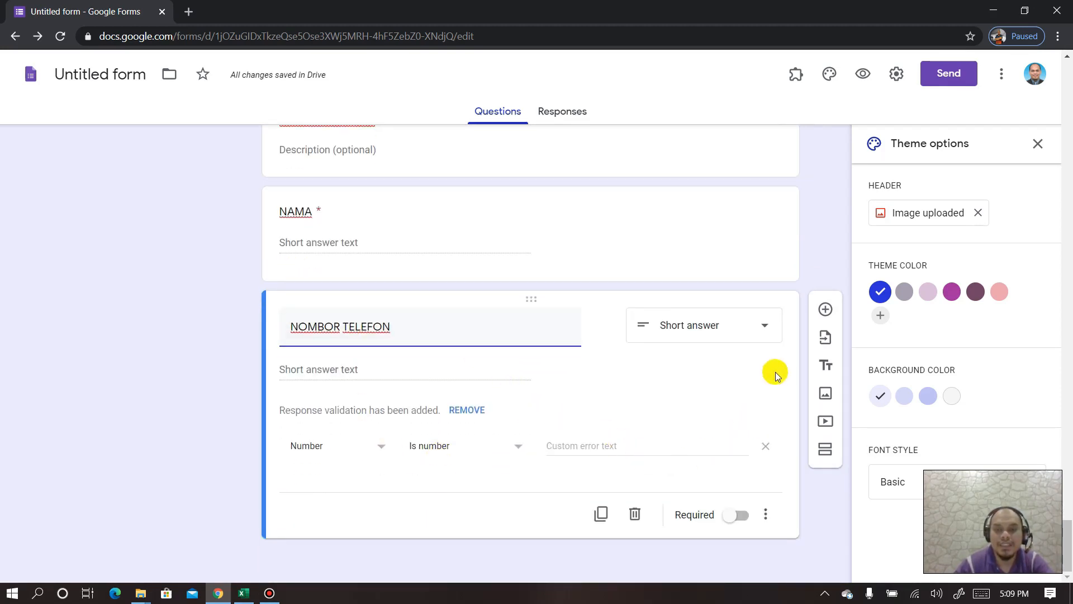
- Add a required SUHU question below it and make NOMBOR TELEFON required too
{"action": "left_click", "coordinate": [825, 309]}
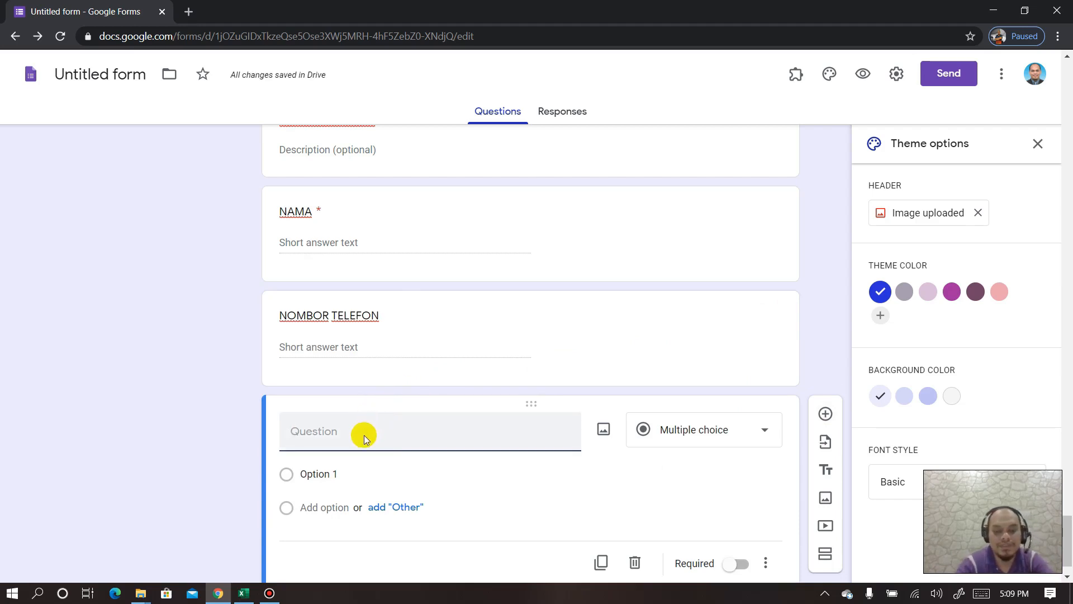
{"action": "type", "text": "SUHU"}
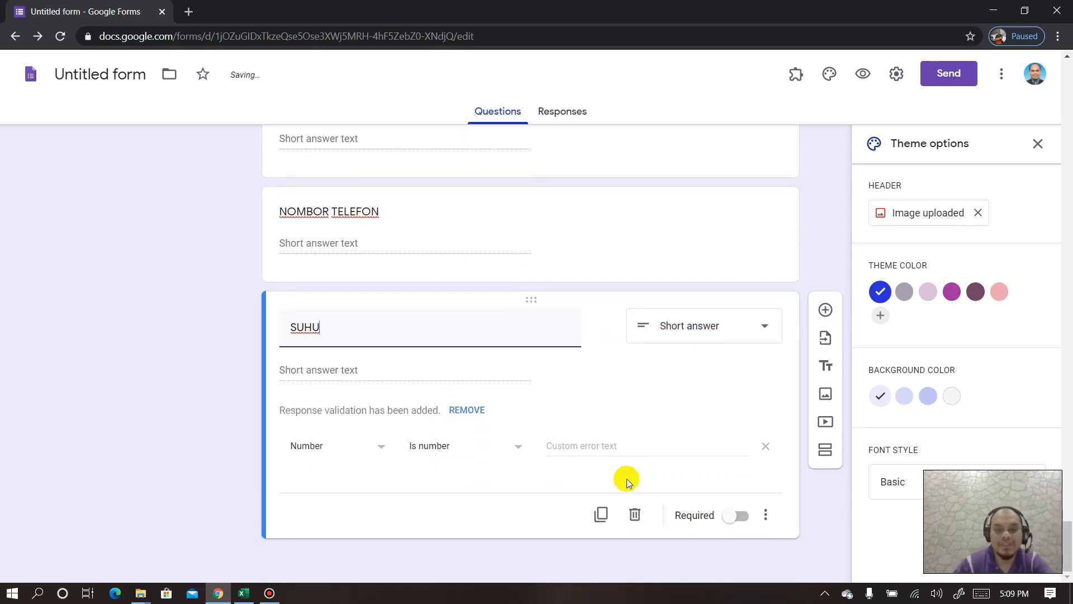
{"action": "left_click", "coordinate": [736, 515]}
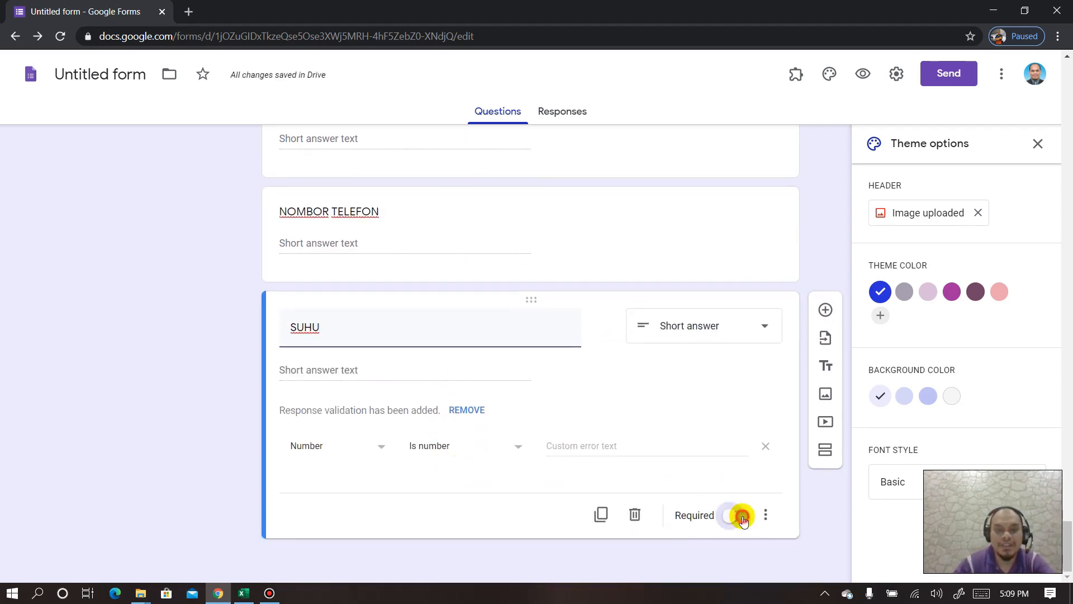
{"action": "left_click", "coordinate": [522, 203]}
{"action": "left_click", "coordinate": [734, 411]}
{"action": "scroll", "coordinate": [565, 345], "scroll_direction": "up", "scroll_amount": 3}
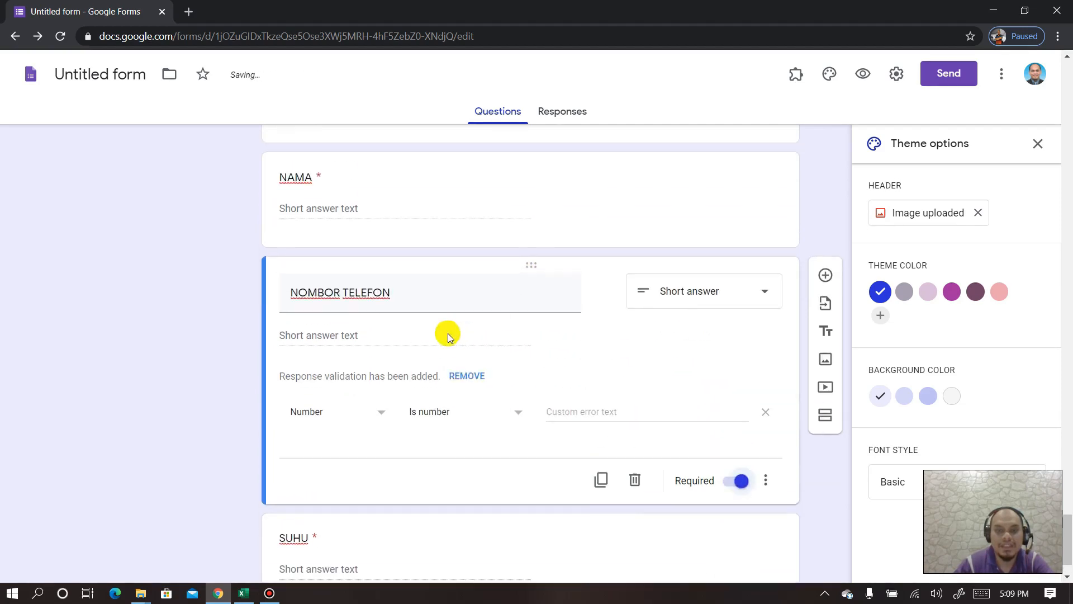
{"action": "left_click", "coordinate": [378, 233]}
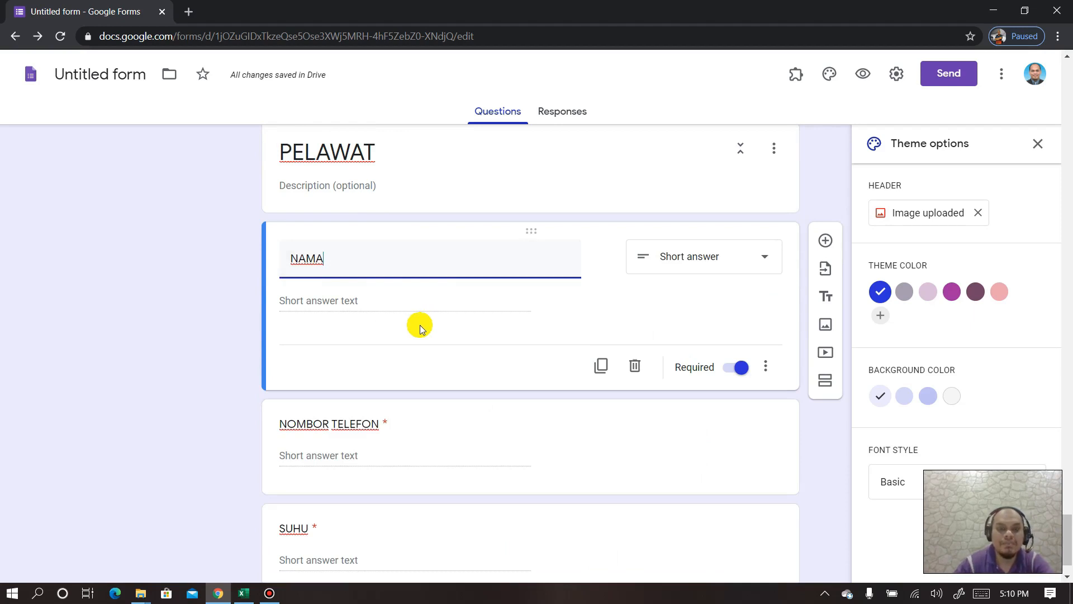
{"action": "scroll", "coordinate": [354, 311], "scroll_direction": "down", "scroll_amount": 1}
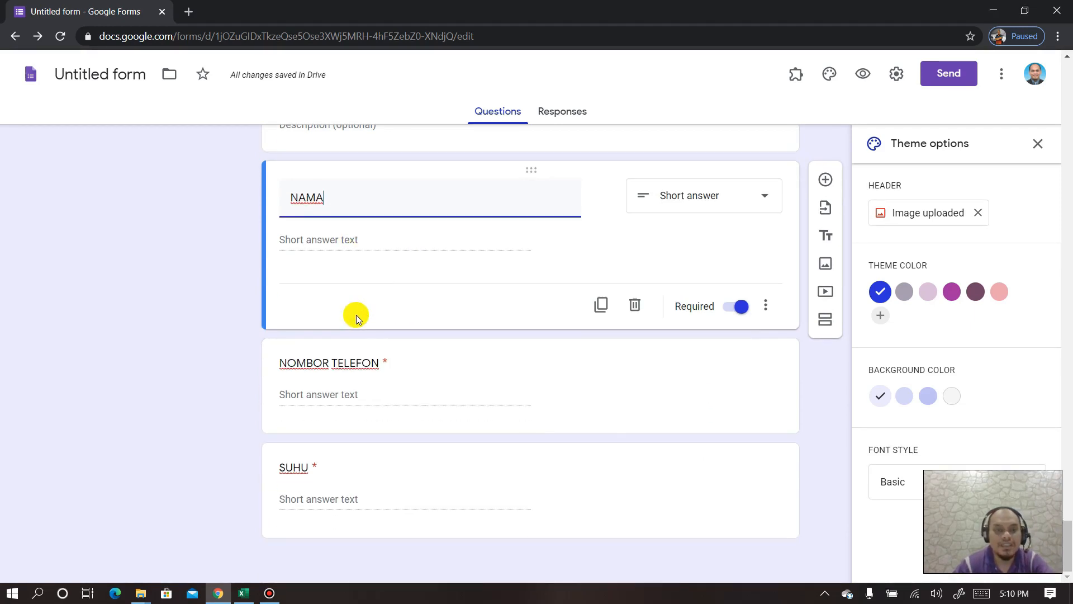
{"action": "scroll", "coordinate": [354, 283], "scroll_direction": "up", "scroll_amount": 3}
{"action": "scroll", "coordinate": [364, 315], "scroll_direction": "down", "scroll_amount": 3}
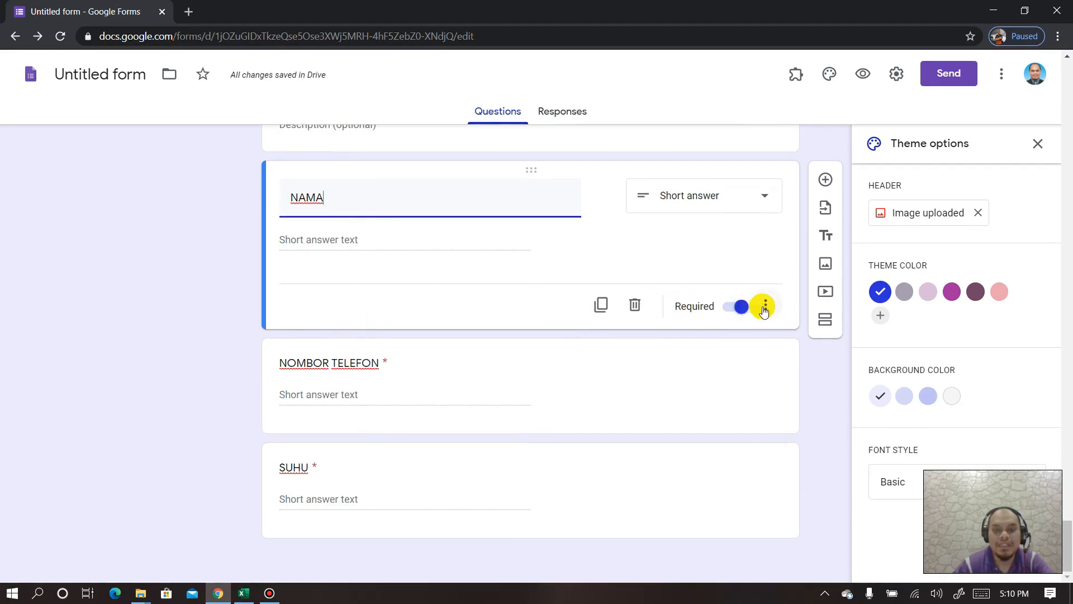
{"action": "left_click", "coordinate": [766, 305]}
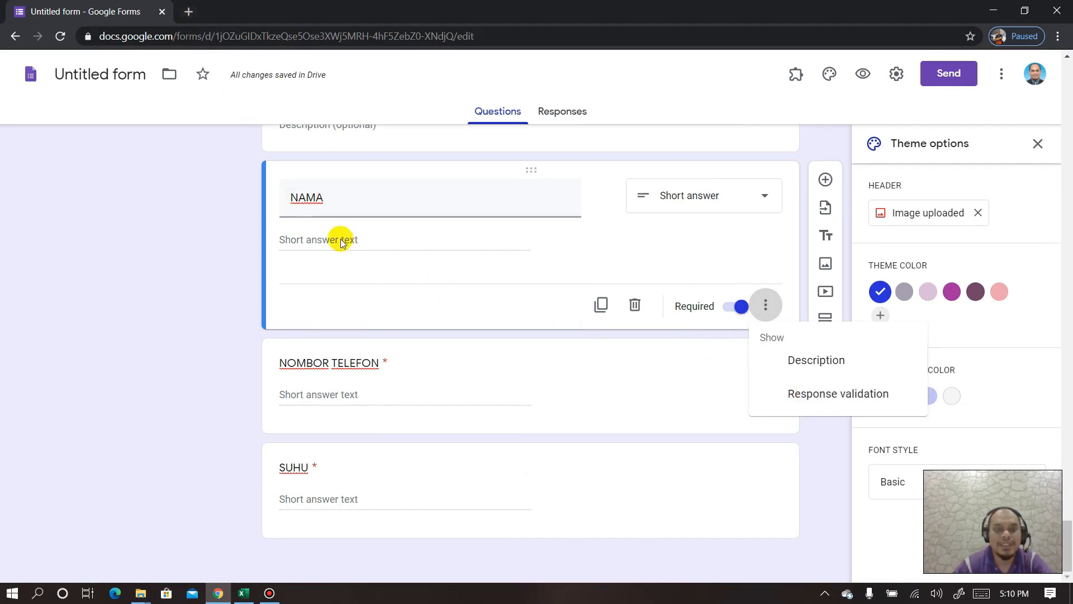
{"action": "left_click", "coordinate": [409, 173]}
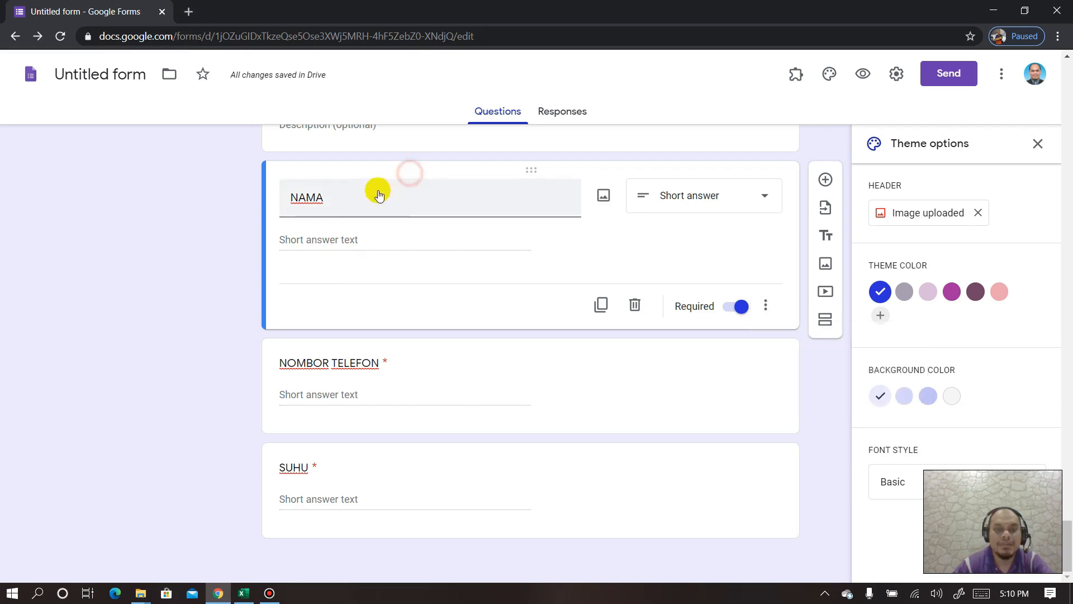
{"action": "scroll", "coordinate": [338, 259], "scroll_direction": "up", "scroll_amount": 3}
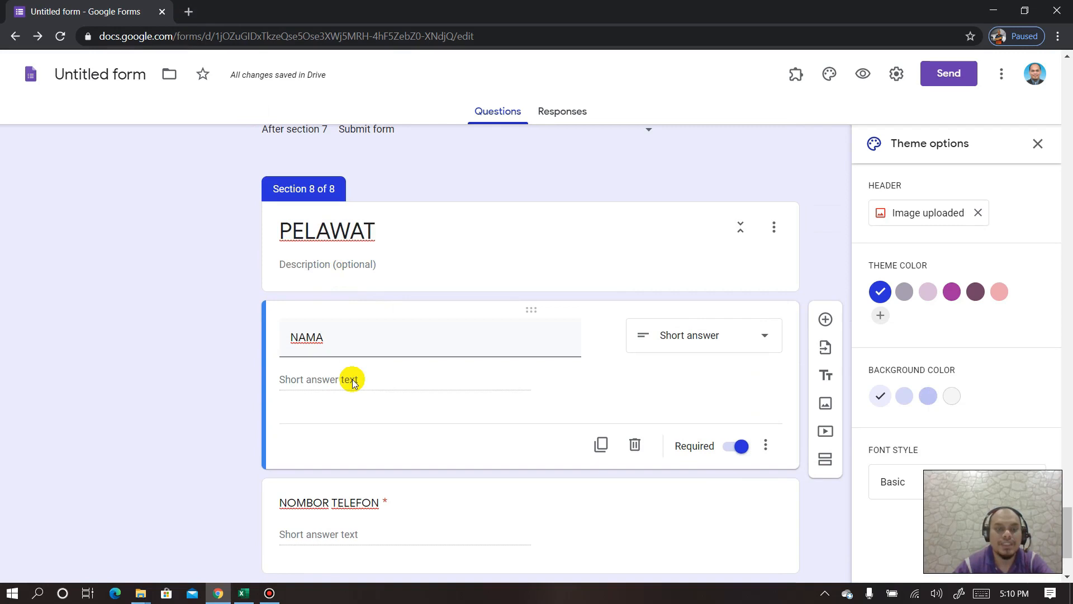
{"action": "left_click", "coordinate": [192, 16]}
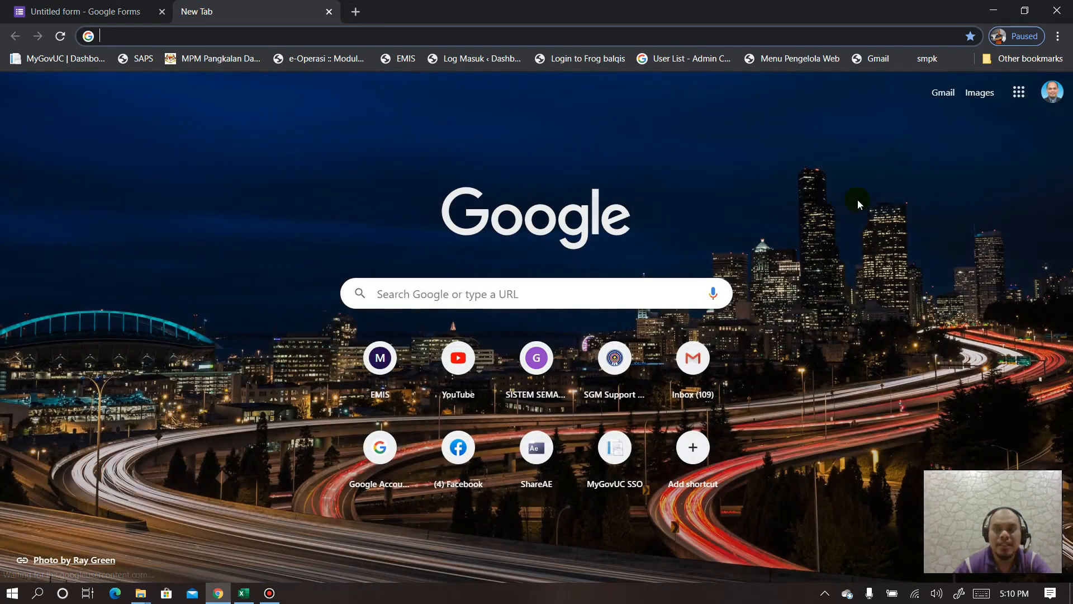
- Go to Google Drive and open Autocrat > Setting Formula document
{"action": "left_click", "coordinate": [1018, 92]}
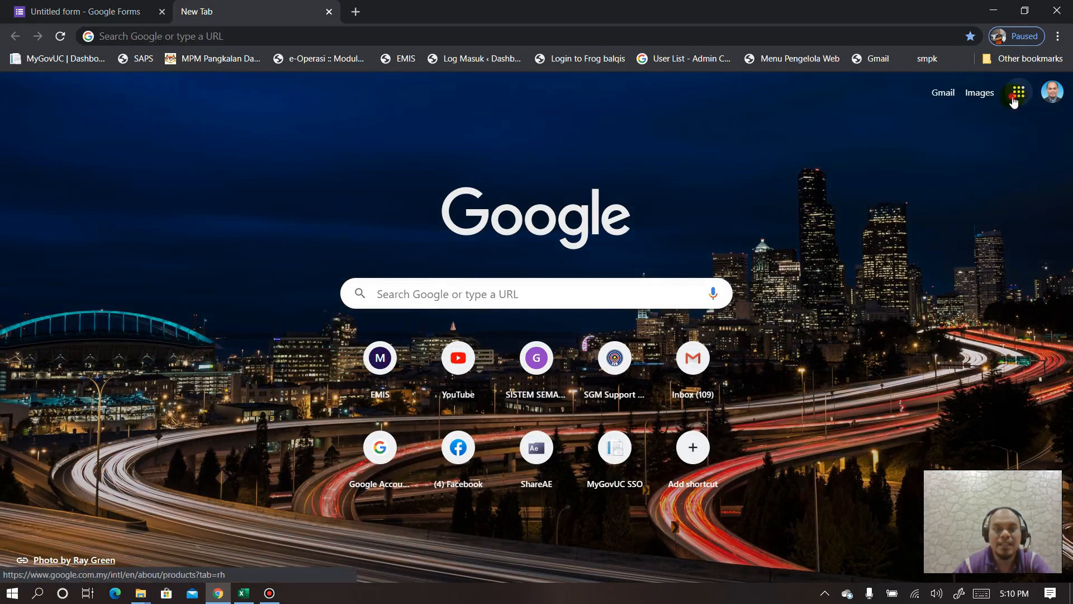
{"action": "left_click", "coordinate": [990, 164]}
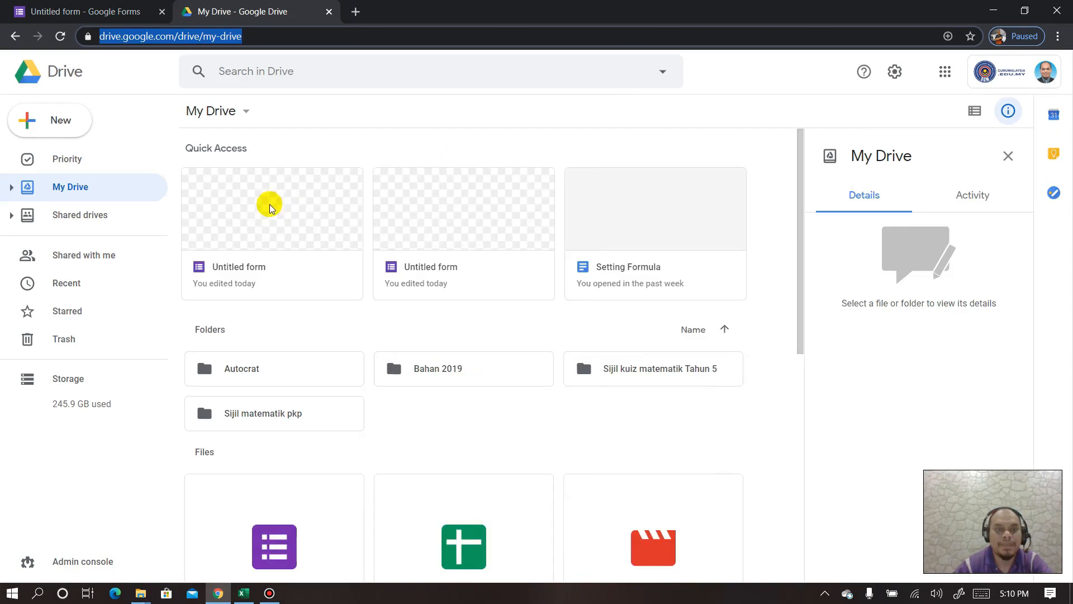
{"action": "double_click", "coordinate": [260, 369]}
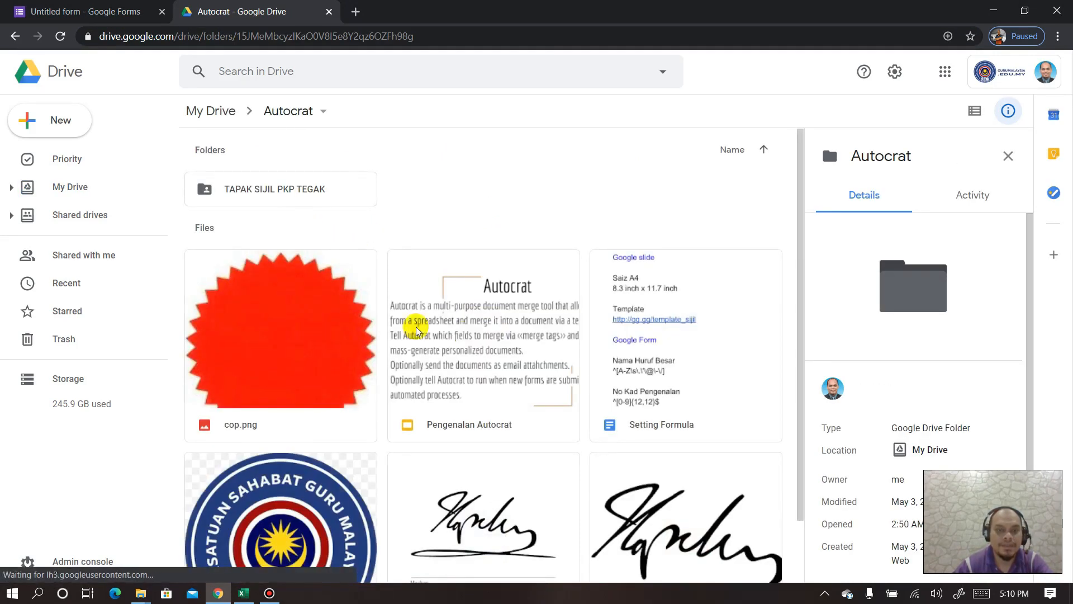
{"action": "double_click", "coordinate": [640, 321]}
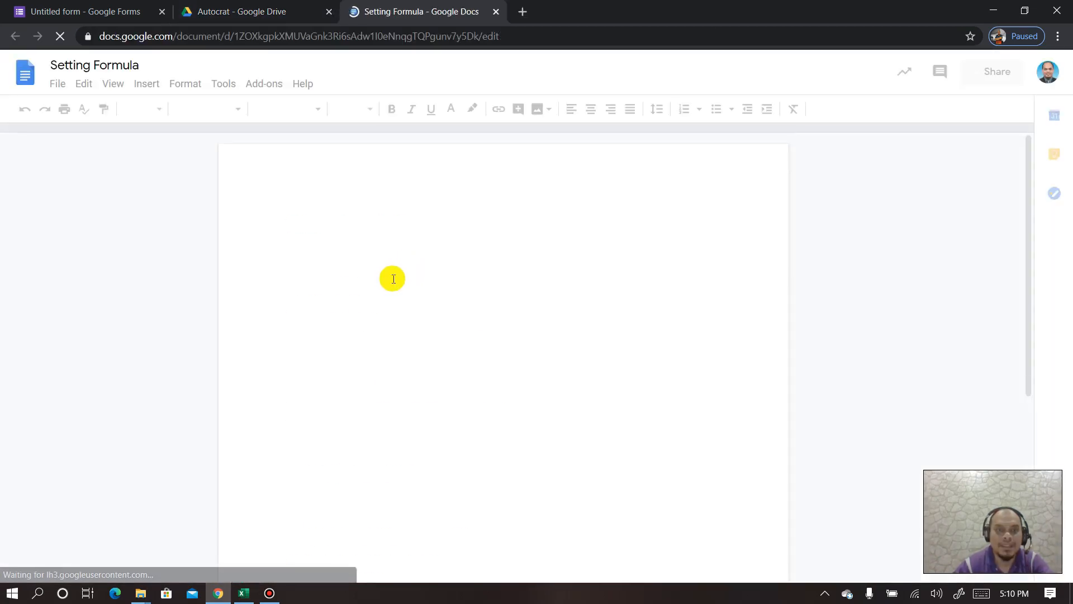
- Copy the Nama Huruf Besar regex line from Setting Formula and return to the form tab
{"action": "scroll", "coordinate": [412, 352], "scroll_direction": "down", "scroll_amount": 10}
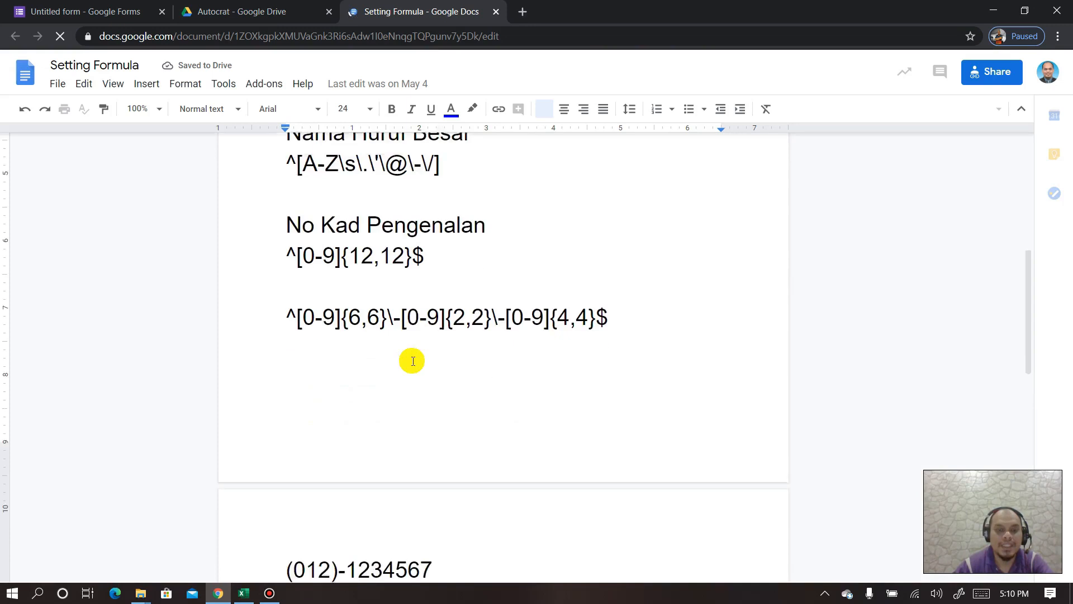
{"action": "scroll", "coordinate": [387, 314], "scroll_direction": "up", "scroll_amount": 5}
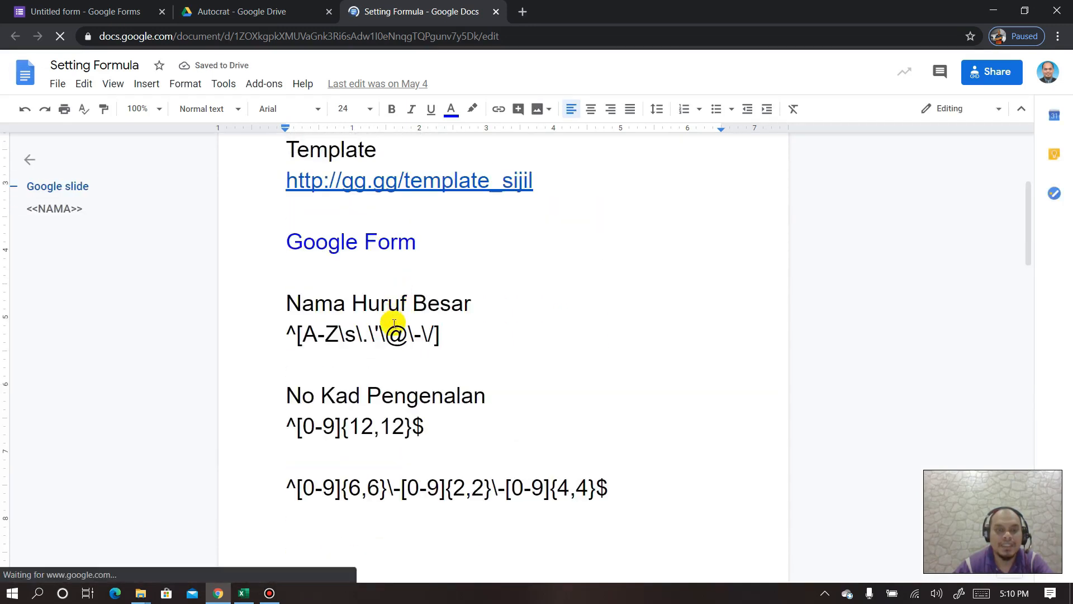
{"action": "left_click_drag", "start_coordinate": [293, 333], "coordinate": [439, 347]}
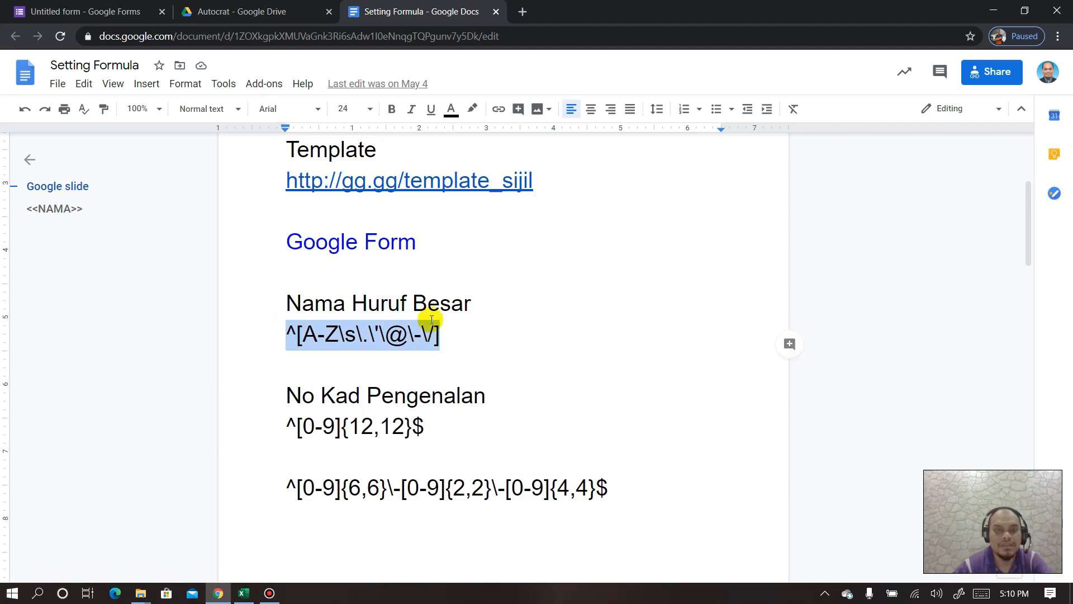
{"action": "left_click", "coordinate": [152, 7]}
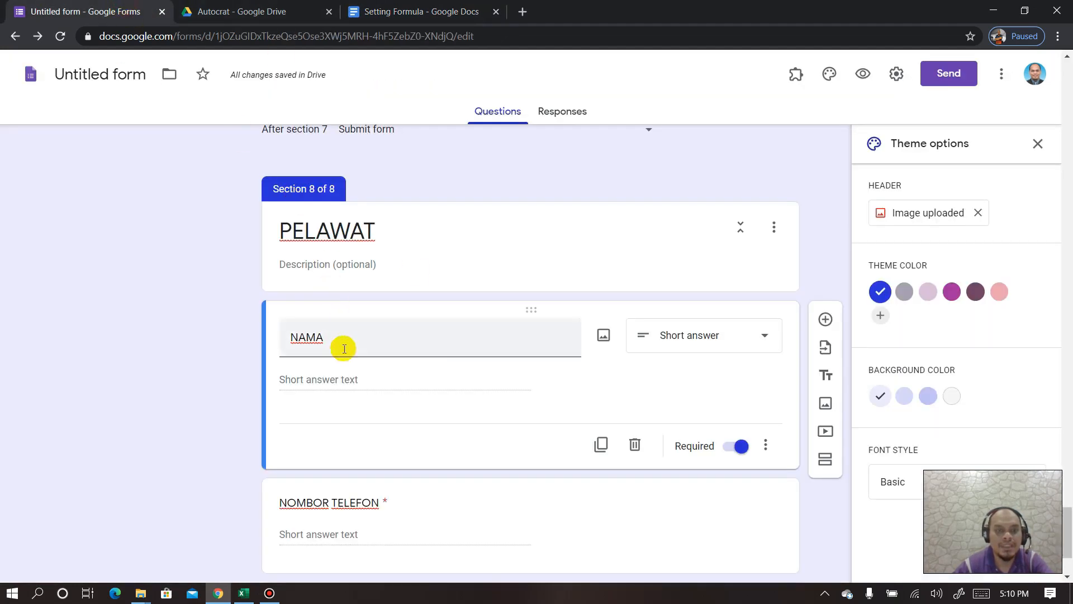
- Validate NAMA answers with regular expression ^[A-Z\s\.\'\@\-\/] and add a description line
{"action": "left_click", "coordinate": [765, 450]}
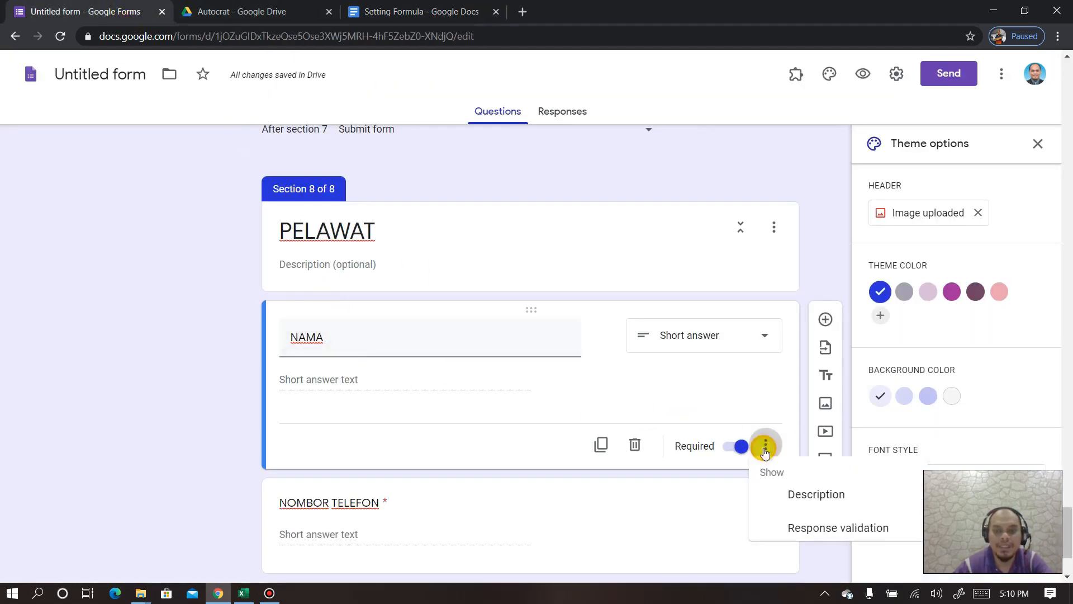
{"action": "left_click", "coordinate": [788, 535]}
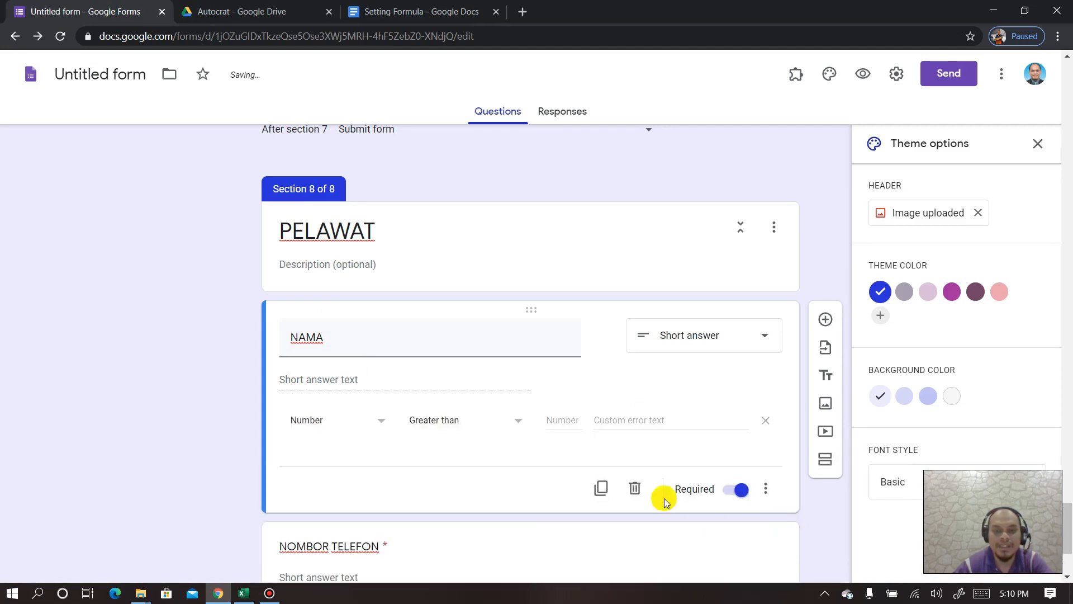
{"action": "left_click", "coordinate": [362, 424]}
{"action": "left_click", "coordinate": [331, 511]}
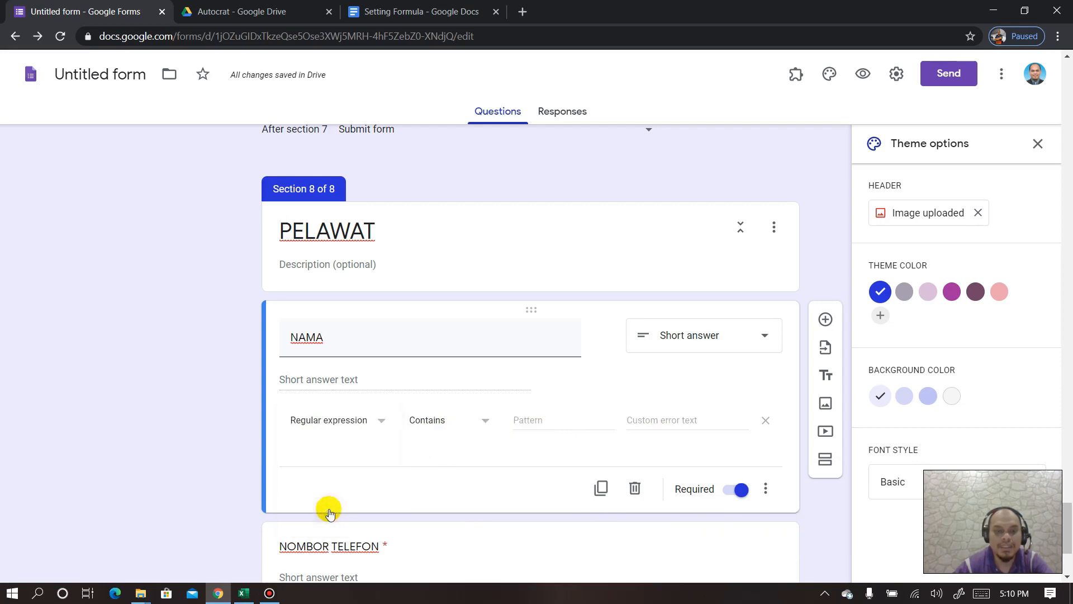
{"action": "left_click", "coordinate": [548, 422]}
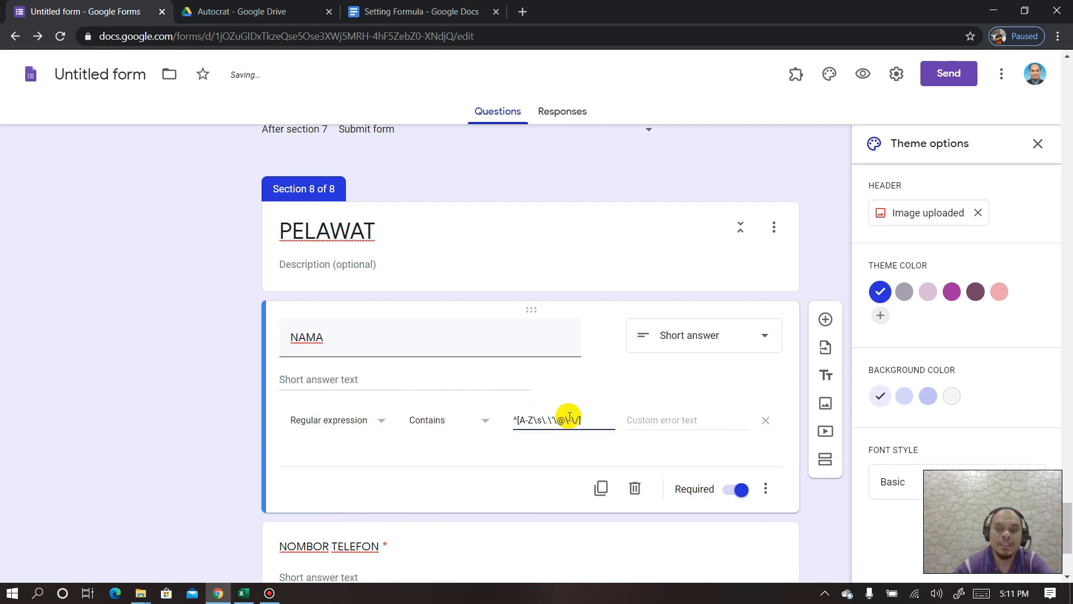
{"action": "left_click", "coordinate": [365, 380]}
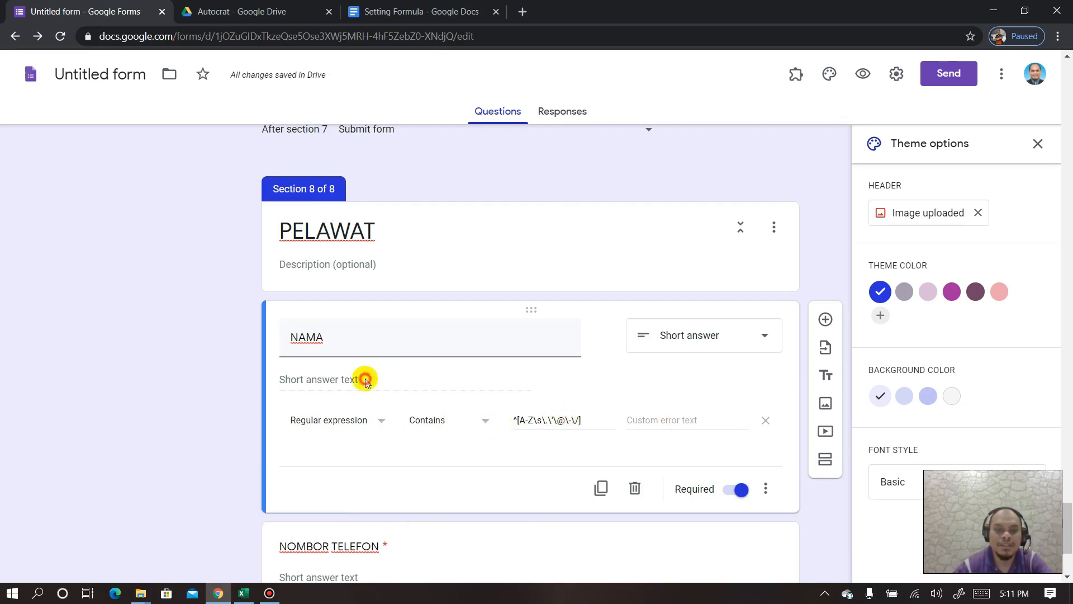
{"action": "left_click", "coordinate": [766, 489]}
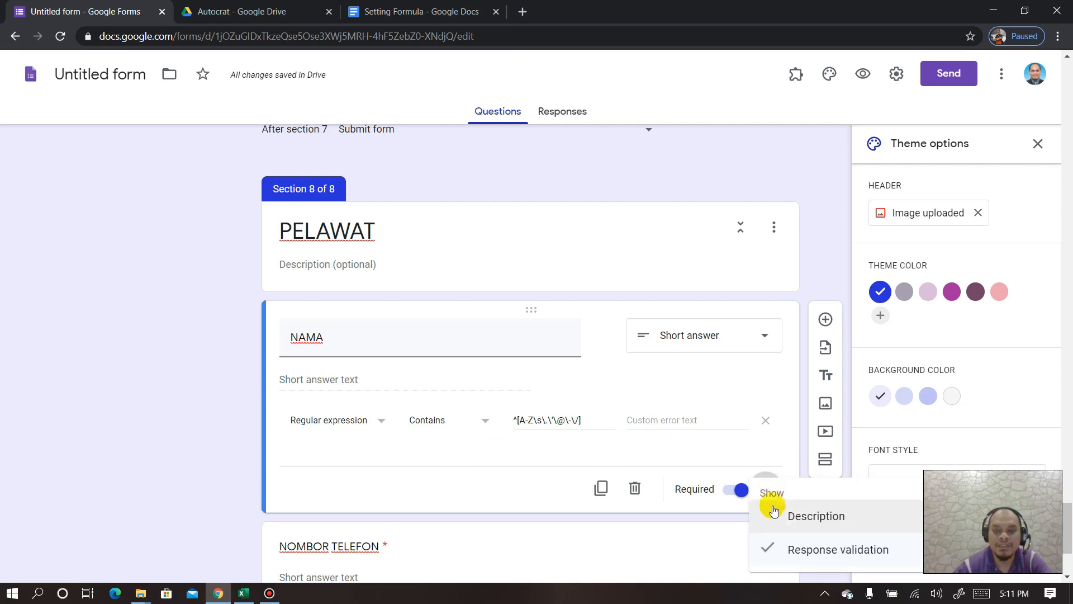
{"action": "left_click", "coordinate": [775, 511]}
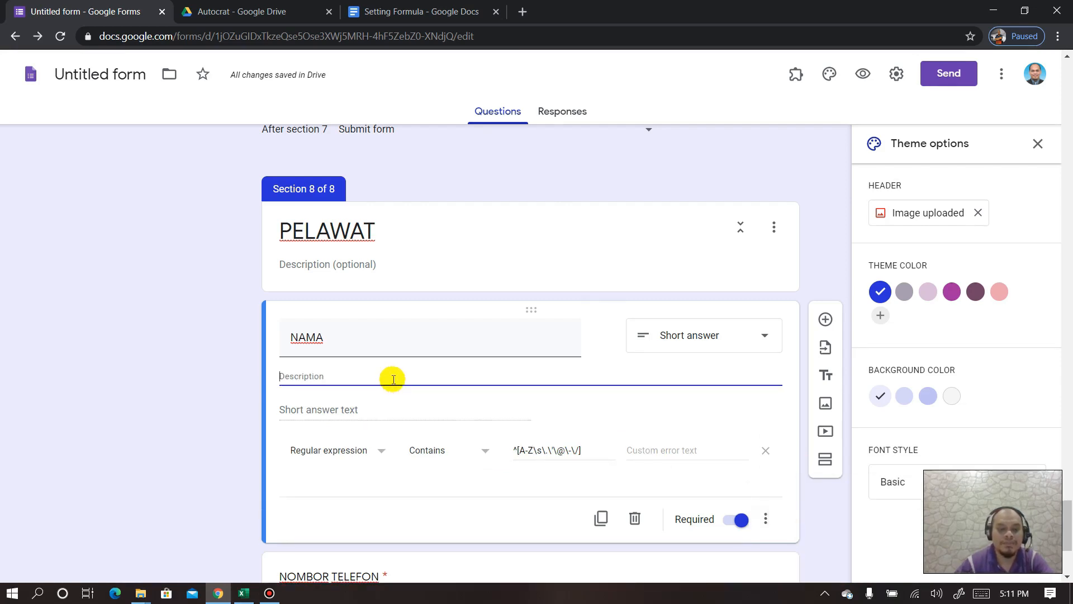
- Set NAMA's description and custom error text to 'Sila isi menggunakan huruf BESAR sahaja'
{"action": "type", "text": "Sila isi menggunakan"}
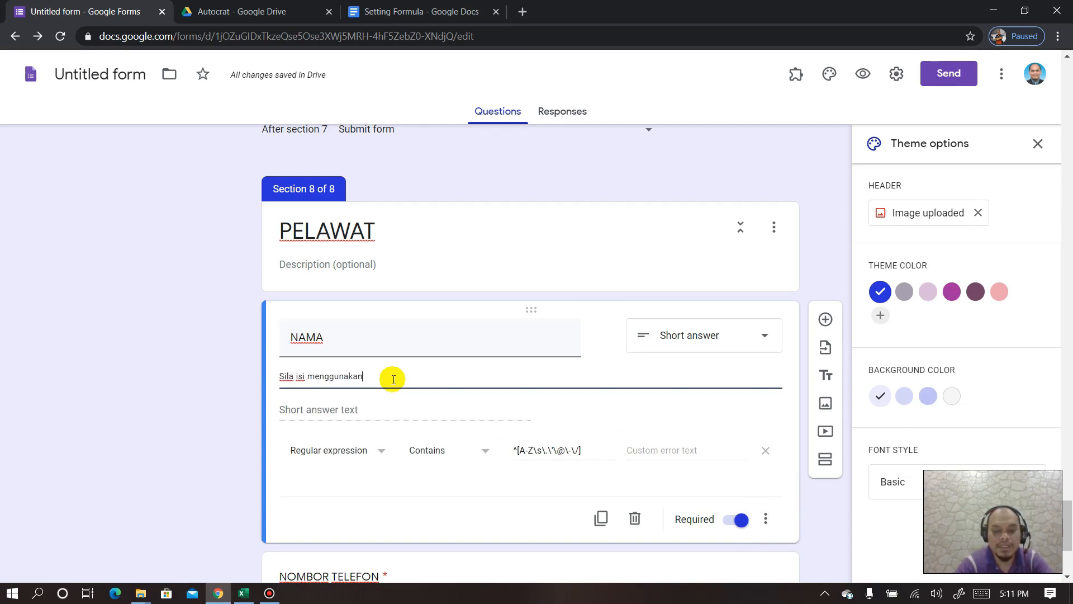
{"action": "type", "text": " huruf BESAR sahaja"}
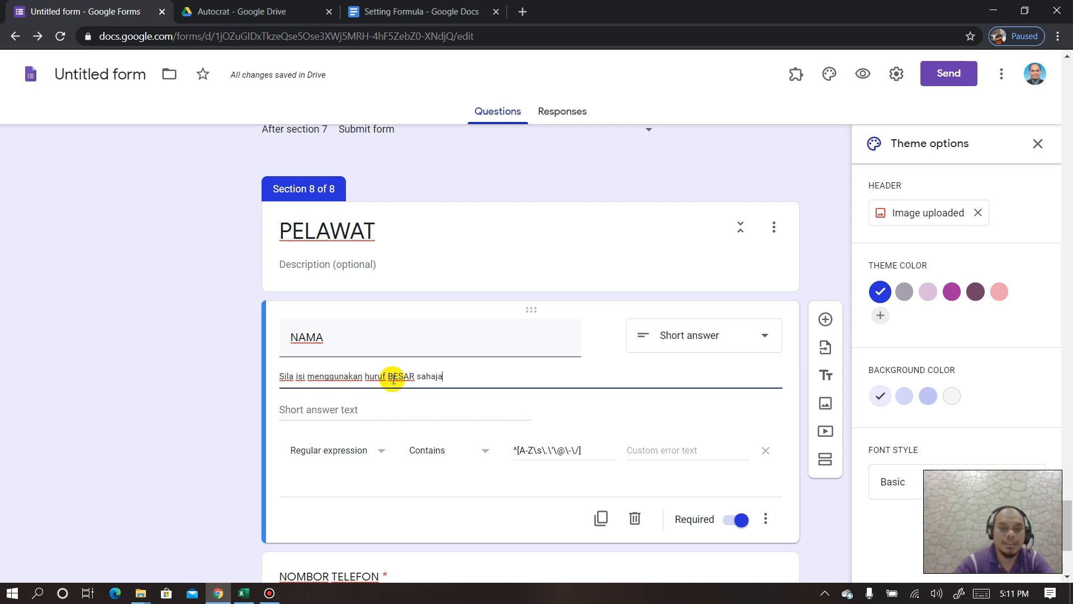
{"action": "left_click_drag", "start_coordinate": [453, 376], "coordinate": [272, 376]}
{"action": "key", "text": "ctrl+c"}
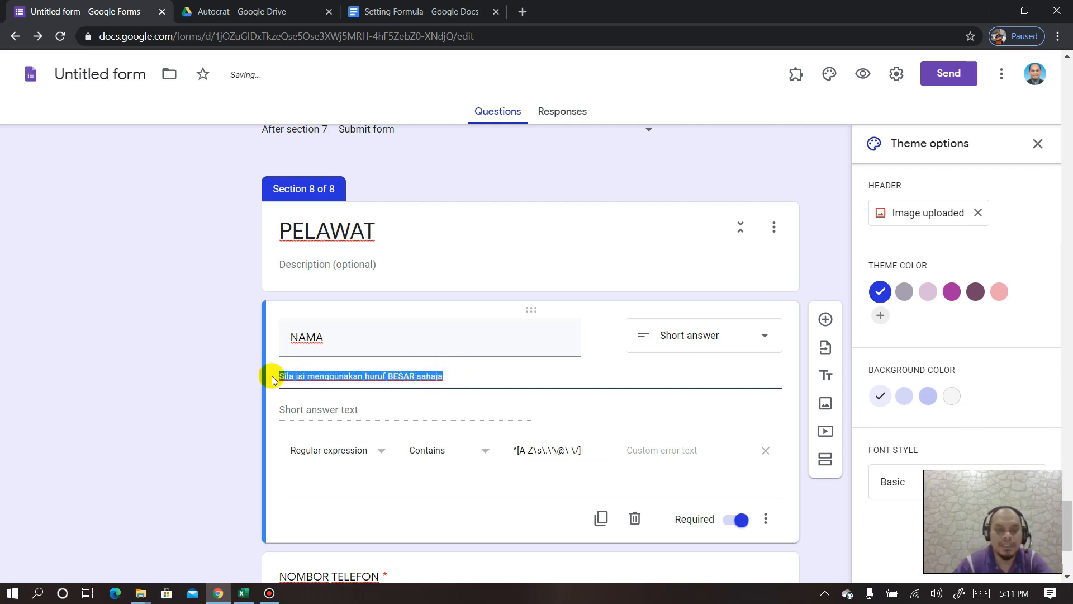
{"action": "left_click", "coordinate": [688, 446]}
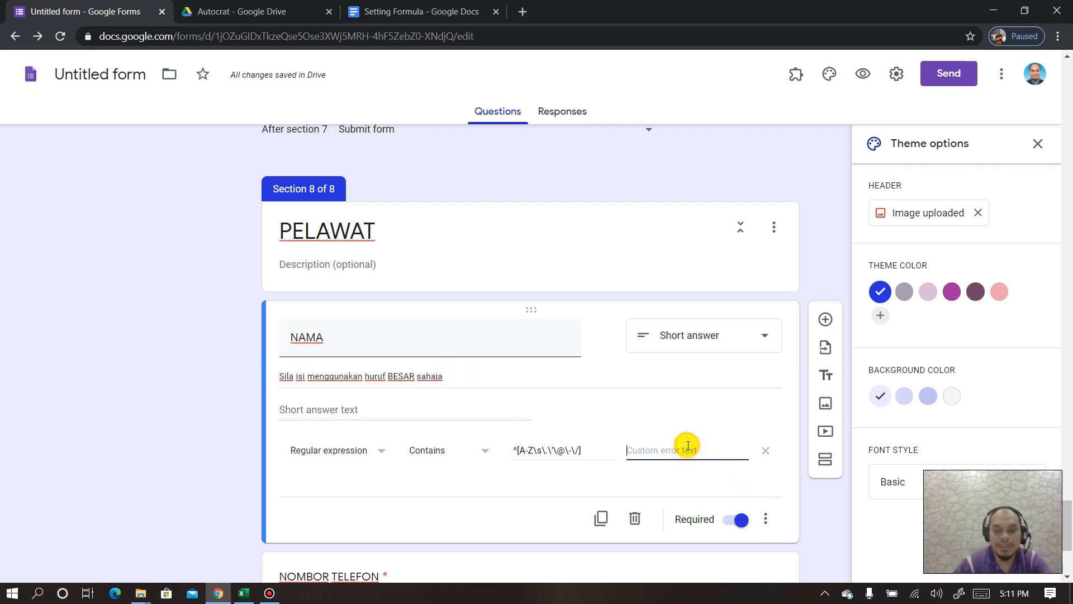
{"action": "key", "text": "ctrl+v"}
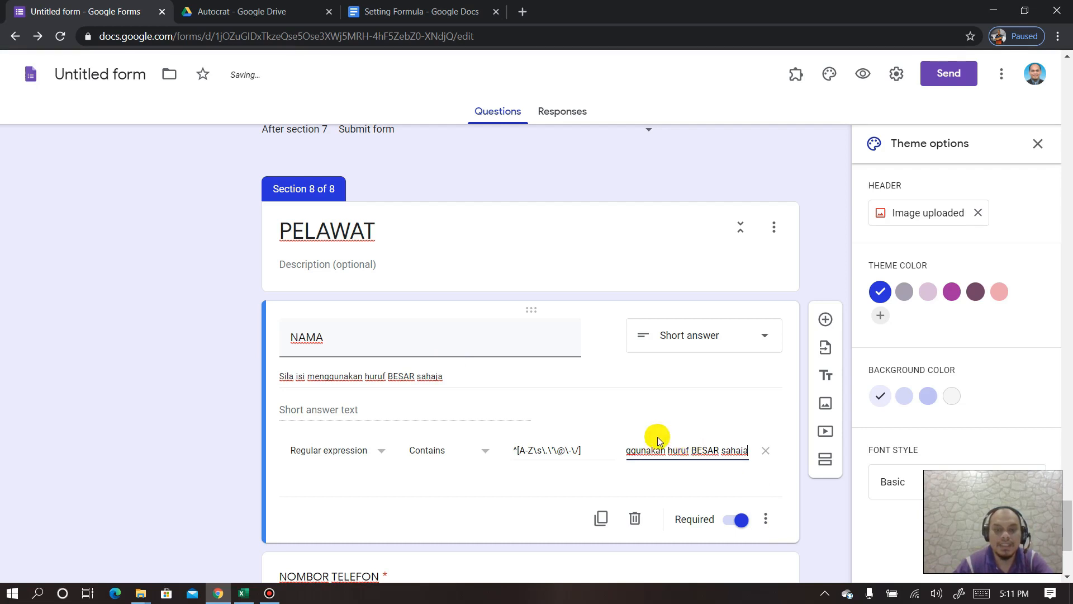
{"action": "scroll", "coordinate": [555, 427], "scroll_direction": "down", "scroll_amount": 2}
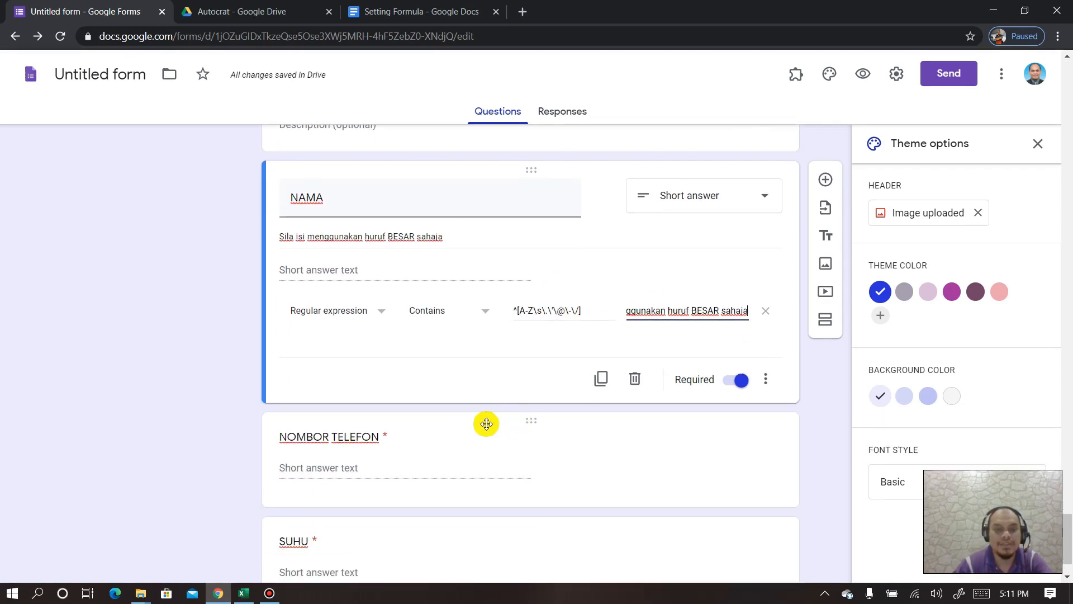
{"action": "left_click", "coordinate": [476, 427]}
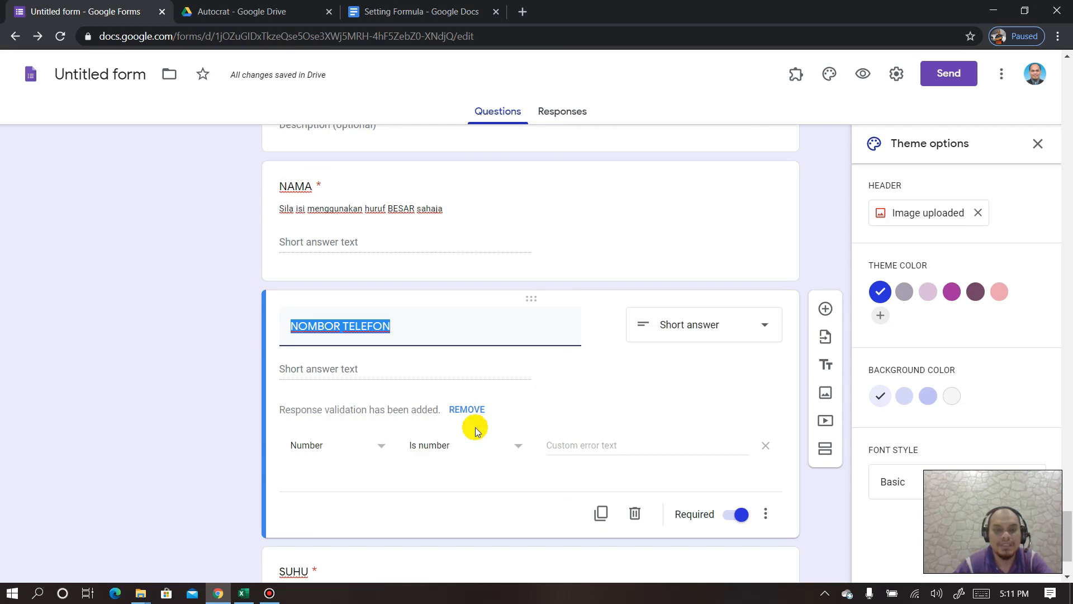
- Copy the ^[0-9]{10,10}$ phone pattern from Setting Formula and return to the form
{"action": "left_click", "coordinate": [401, 12]}
{"action": "scroll", "coordinate": [429, 347], "scroll_direction": "down", "scroll_amount": 8}
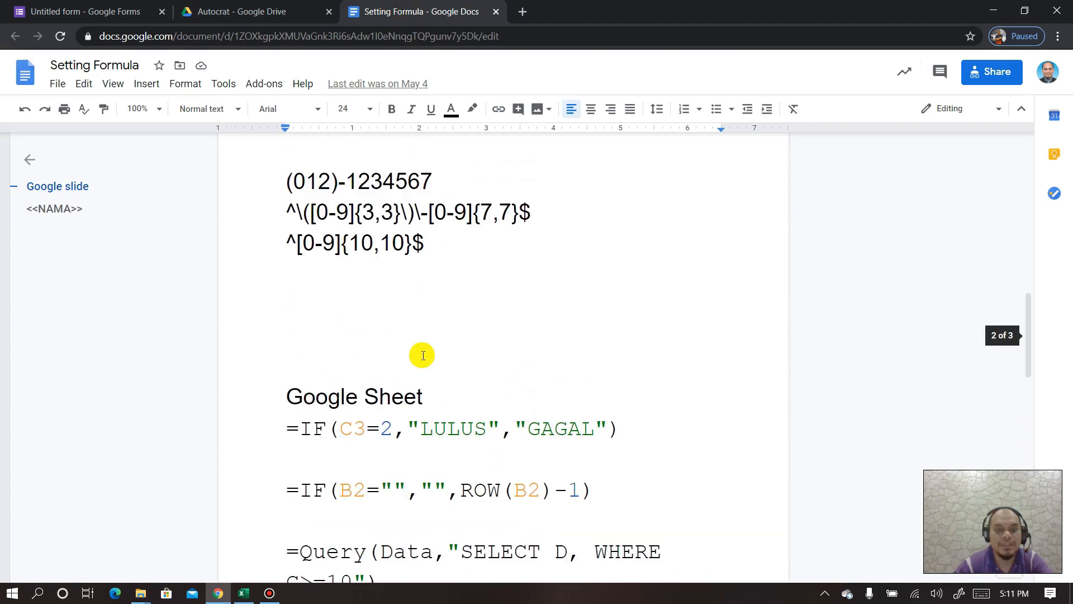
{"action": "scroll", "coordinate": [401, 326], "scroll_direction": "up", "scroll_amount": 1}
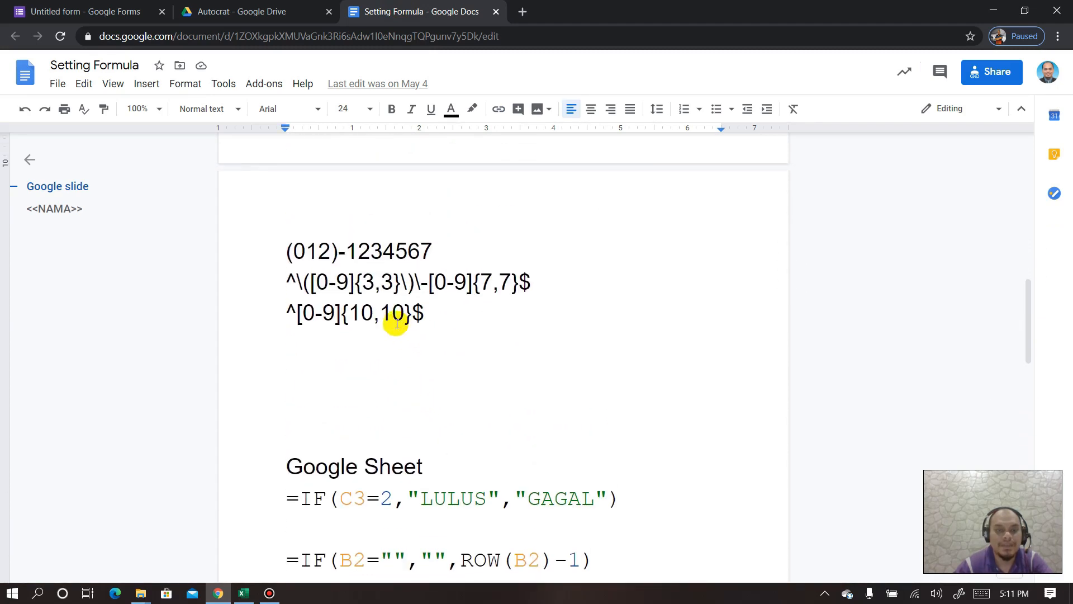
{"action": "left_click_drag", "start_coordinate": [420, 314], "coordinate": [290, 313]}
{"action": "key", "text": "ctrl+c"}
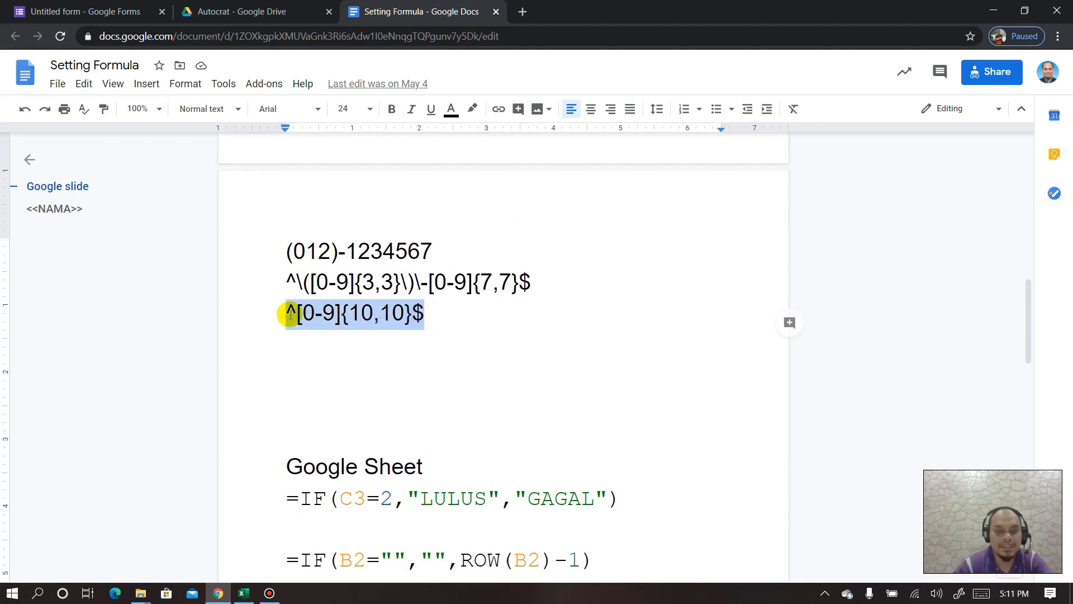
{"action": "left_click", "coordinate": [112, 11]}
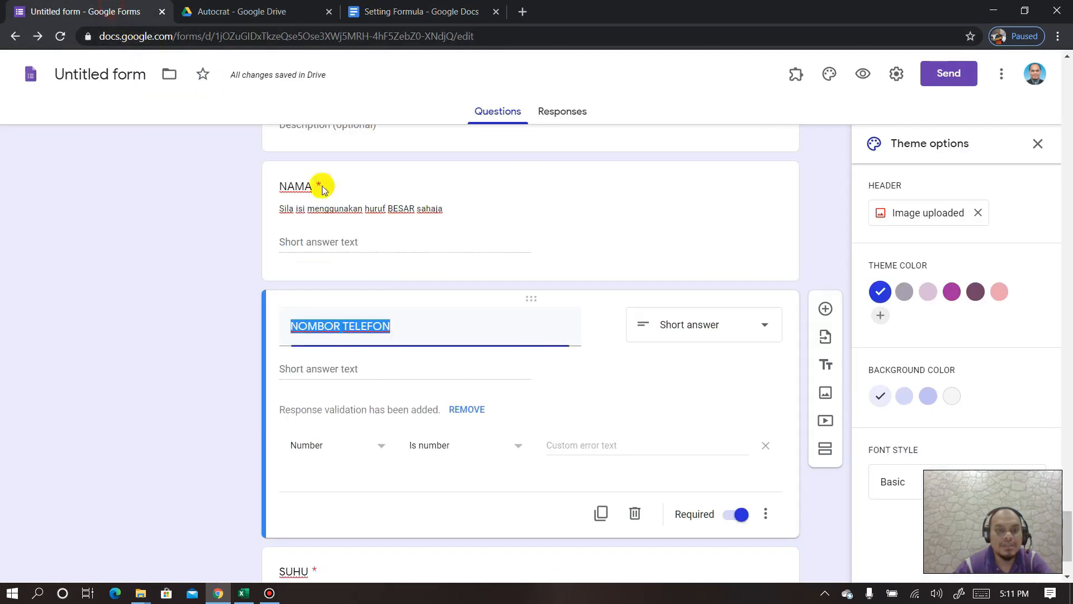
- Set NOMBOR TELEFON's response validation to the regular expression ^[0-9]{10,10}$
{"action": "left_click", "coordinate": [370, 366]}
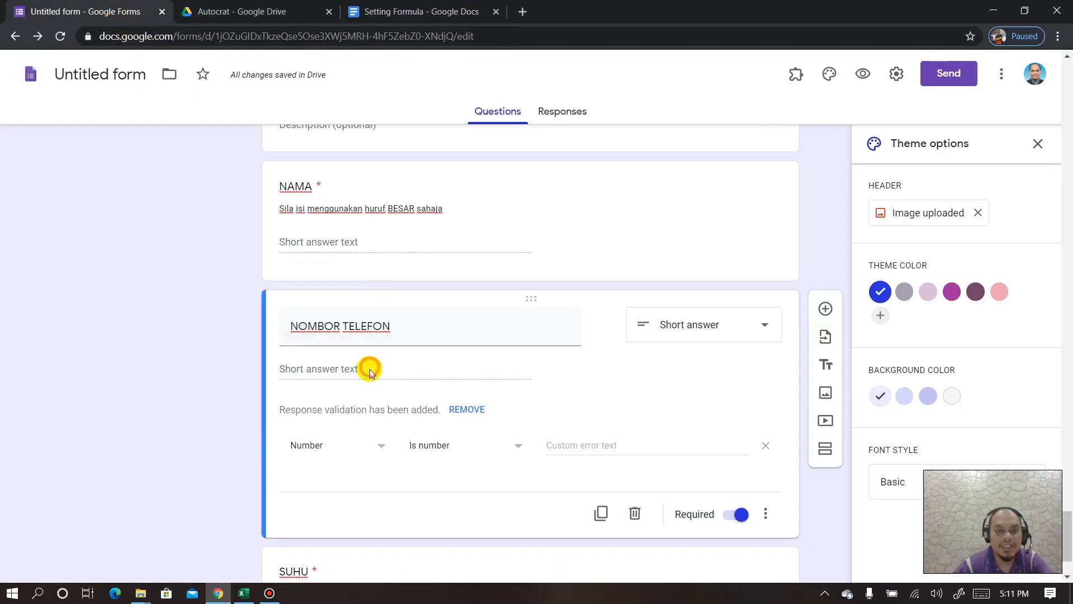
{"action": "left_click", "coordinate": [765, 514]}
{"action": "left_click", "coordinate": [325, 450]}
{"action": "left_click", "coordinate": [329, 450]}
{"action": "left_click", "coordinate": [306, 546]}
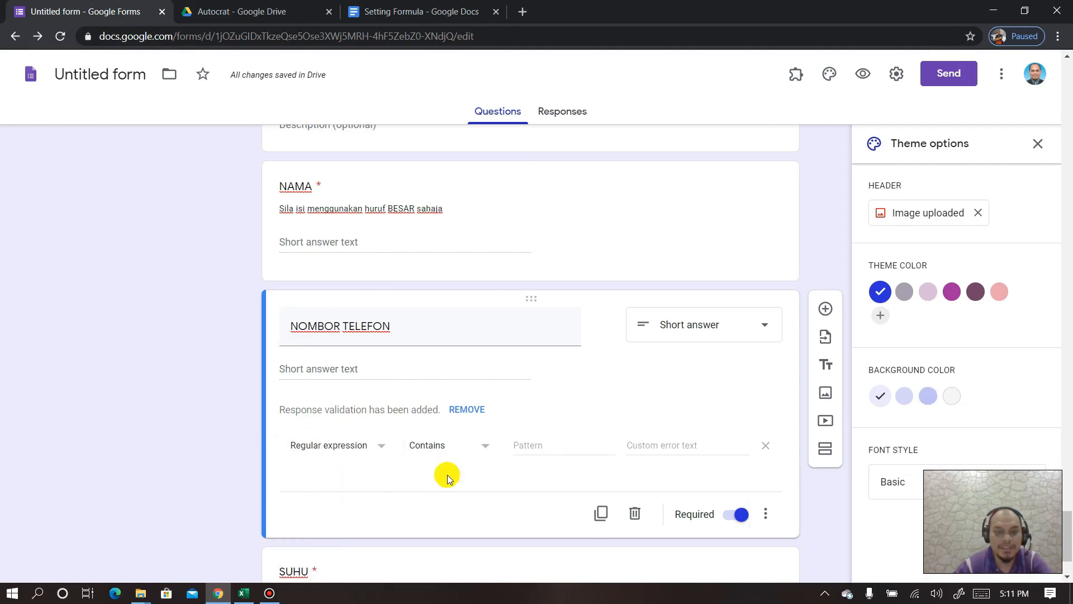
{"action": "left_click", "coordinate": [564, 445]}
{"action": "key", "text": "ctrl+v"}
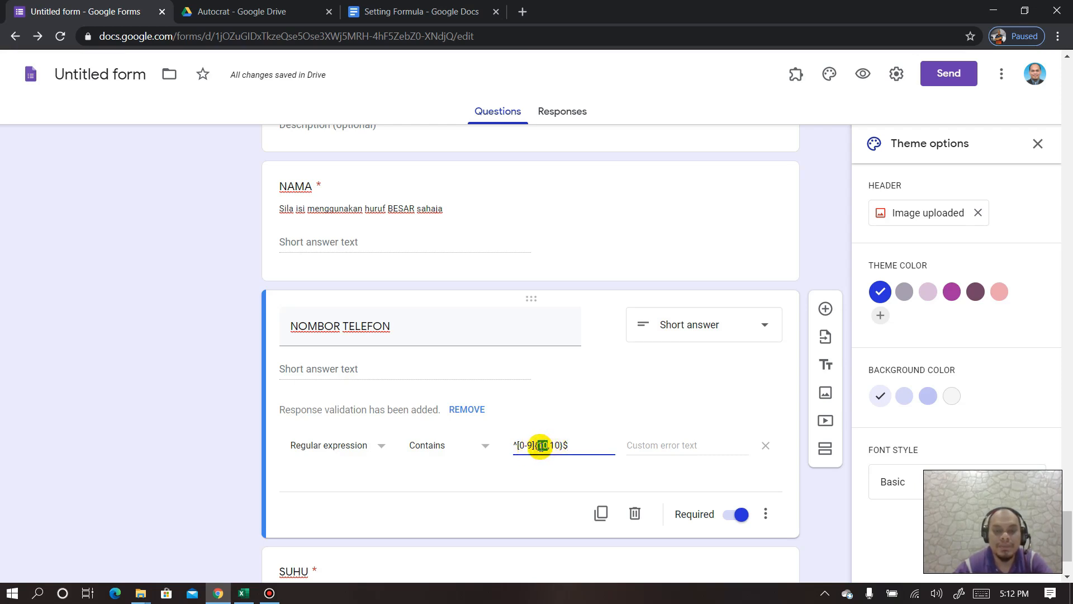
{"action": "left_click_drag", "start_coordinate": [560, 445], "coordinate": [557, 444]}
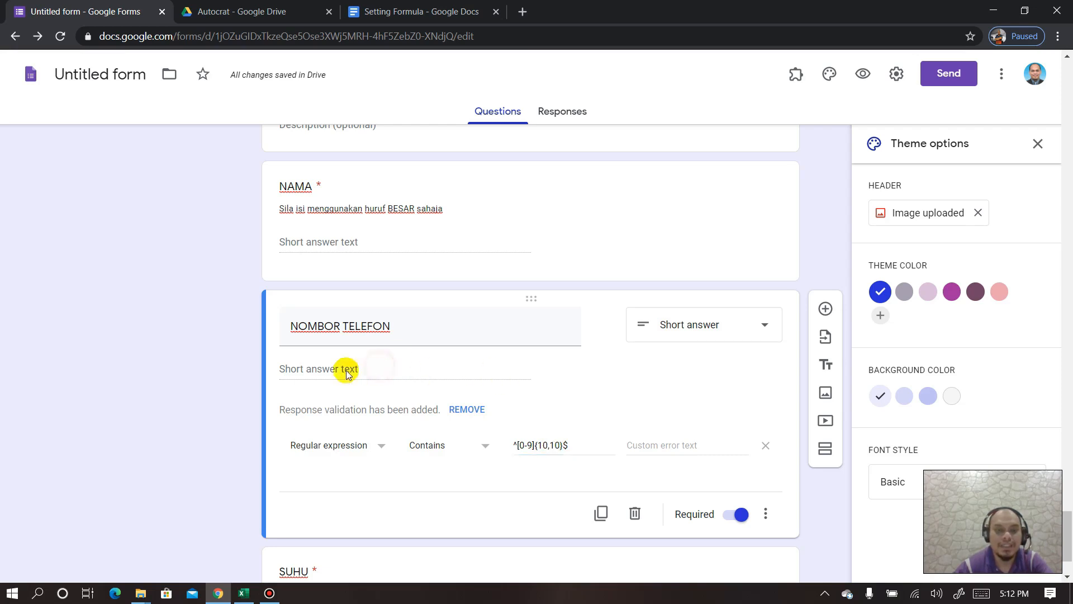
- Add the description 'Sila isi 10 digit nombor telefon anda' and reuse it as error text
{"action": "left_click", "coordinate": [766, 514]}
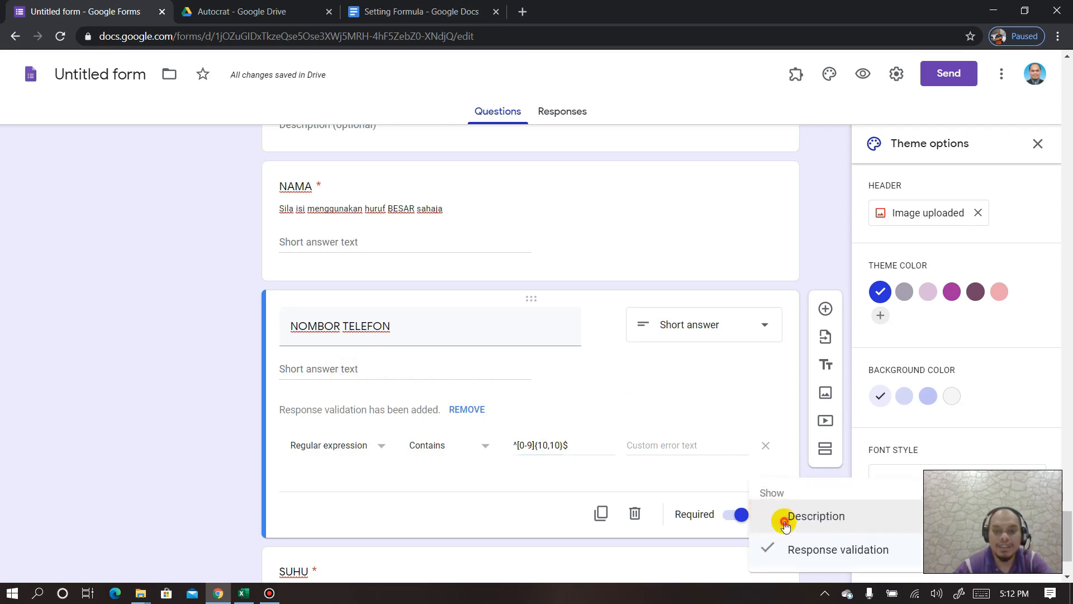
{"action": "left_click", "coordinate": [785, 524]}
{"action": "type", "text": "Sil"}
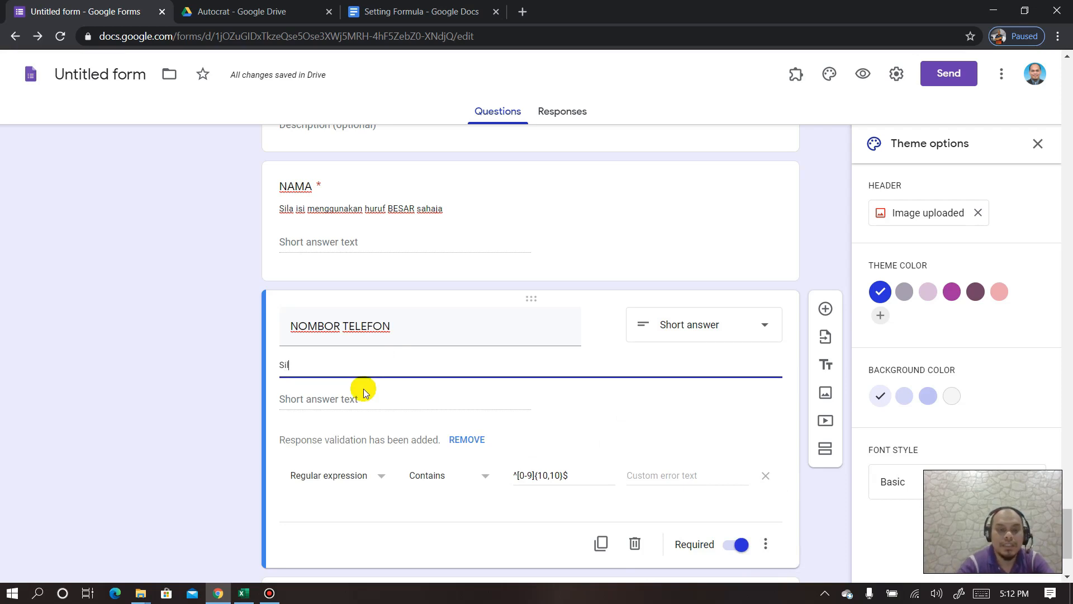
{"action": "type", "text": "a isi 10 digit"}
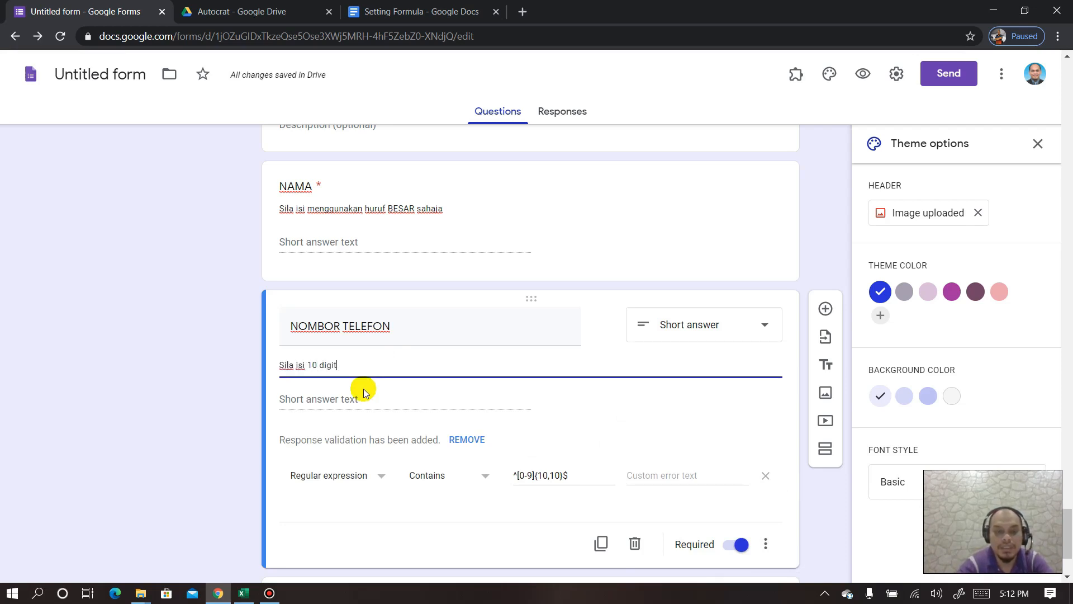
{"action": "type", "text": " nombor telefon"}
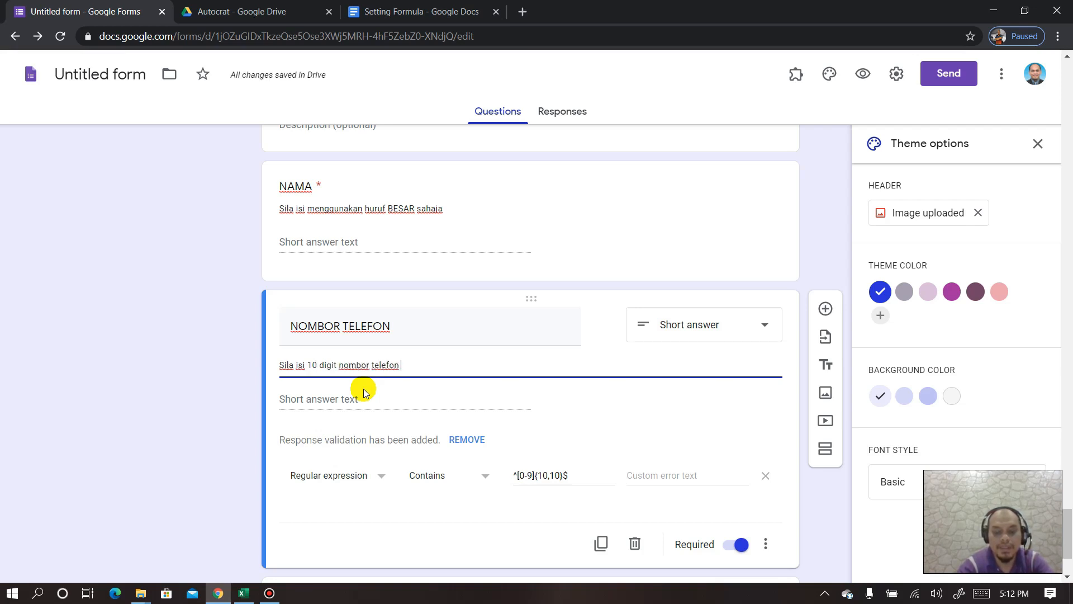
{"action": "type", "text": " anda"}
{"action": "left_click_drag", "start_coordinate": [437, 367], "coordinate": [263, 358]}
{"action": "key", "text": "ctrl+c"}
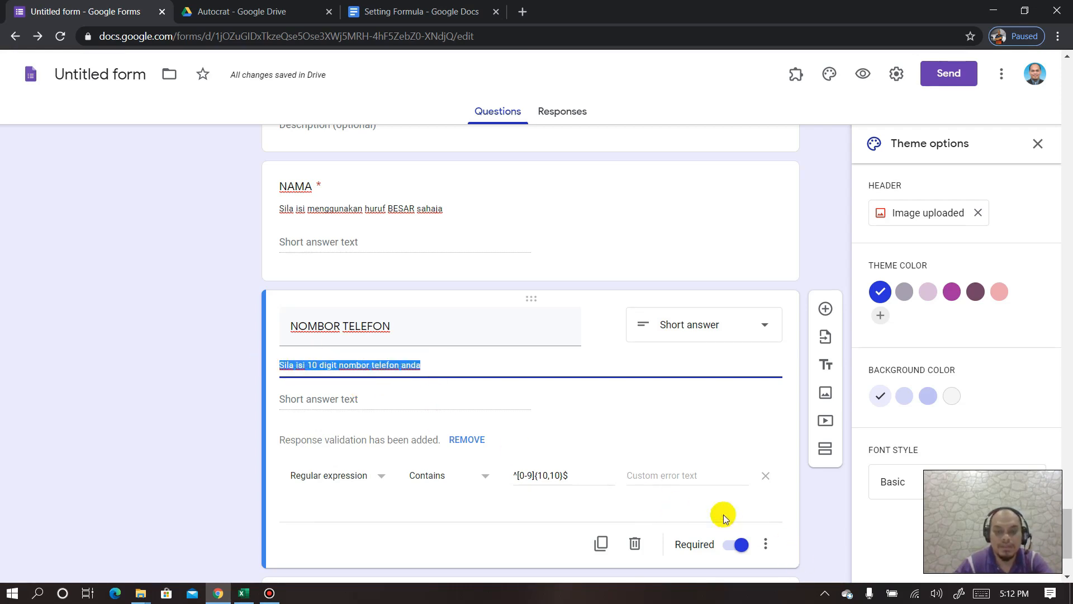
{"action": "left_click", "coordinate": [674, 479]}
{"action": "key", "text": "ctrl+v"}
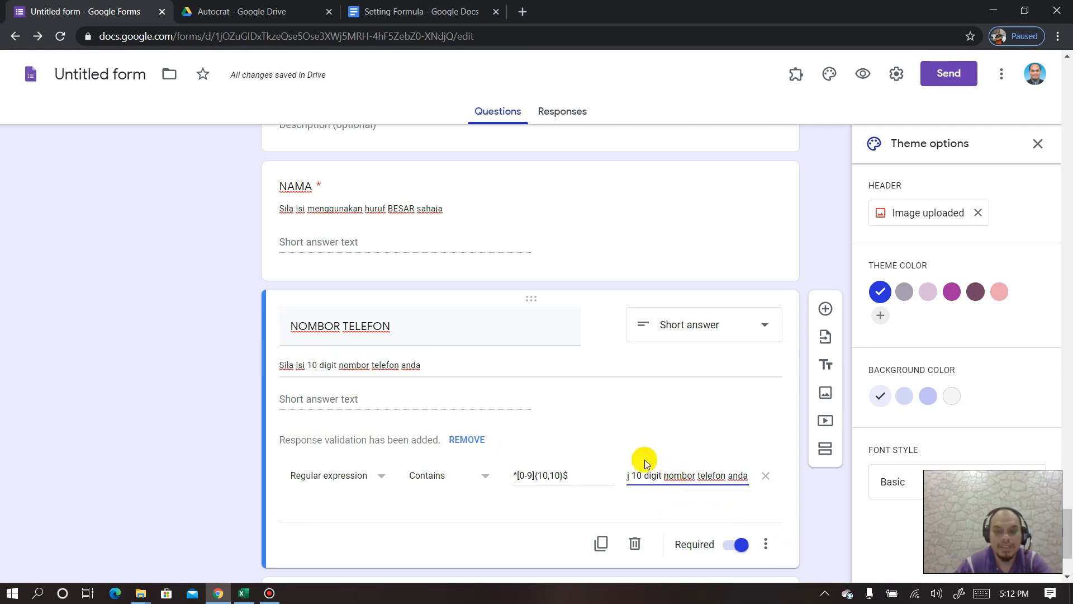
{"action": "scroll", "coordinate": [481, 445], "scroll_direction": "down", "scroll_amount": 2}
{"action": "left_click", "coordinate": [421, 455]}
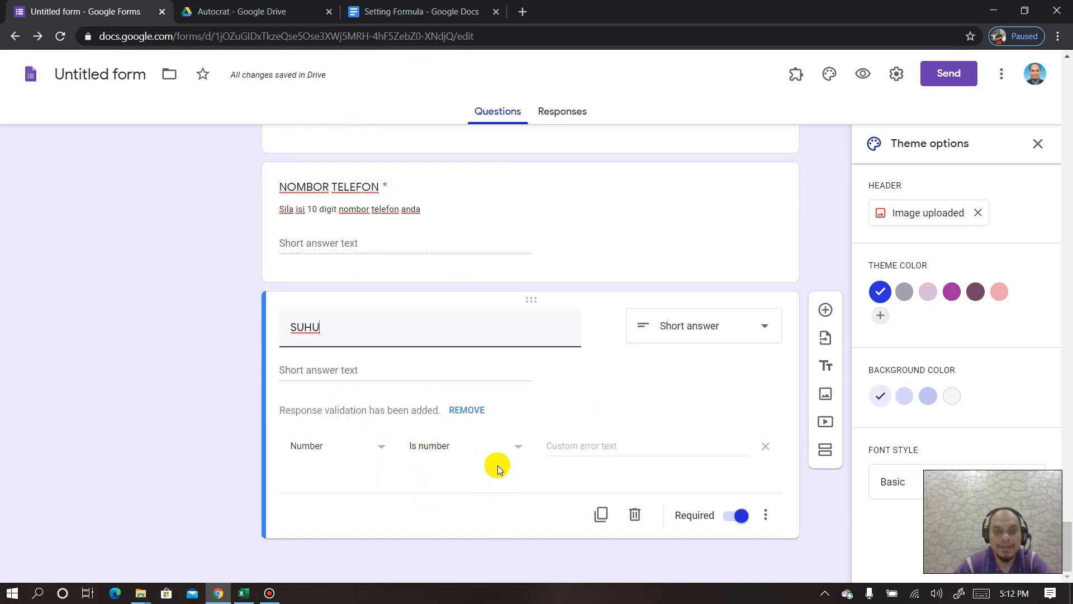
- Scroll to the top of the form editor and open a preview of the form
{"action": "scroll", "coordinate": [498, 465], "scroll_direction": "up", "scroll_amount": 1}
{"action": "scroll", "coordinate": [498, 465], "scroll_direction": "up", "scroll_amount": 10}
{"action": "scroll", "coordinate": [497, 465], "scroll_direction": "up", "scroll_amount": 20}
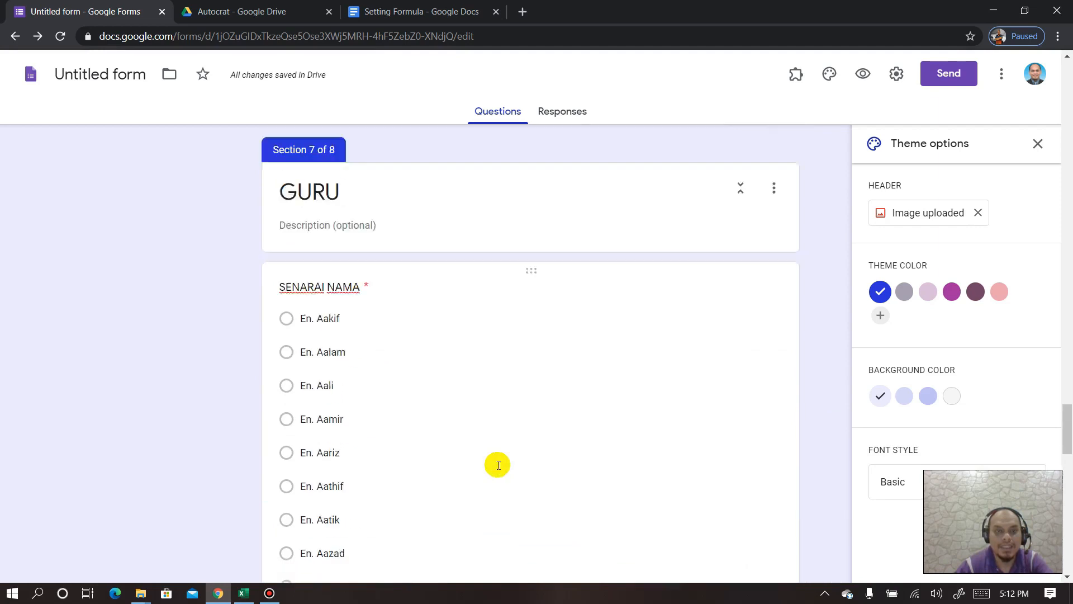
{"action": "scroll", "coordinate": [498, 464], "scroll_direction": "up", "scroll_amount": 15}
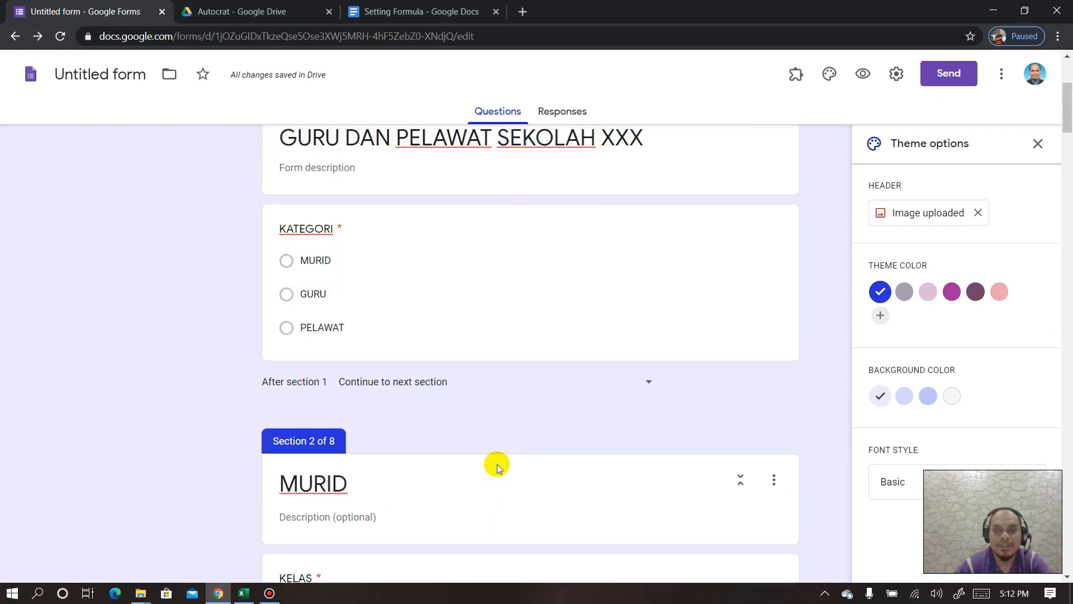
{"action": "left_click", "coordinate": [856, 76]}
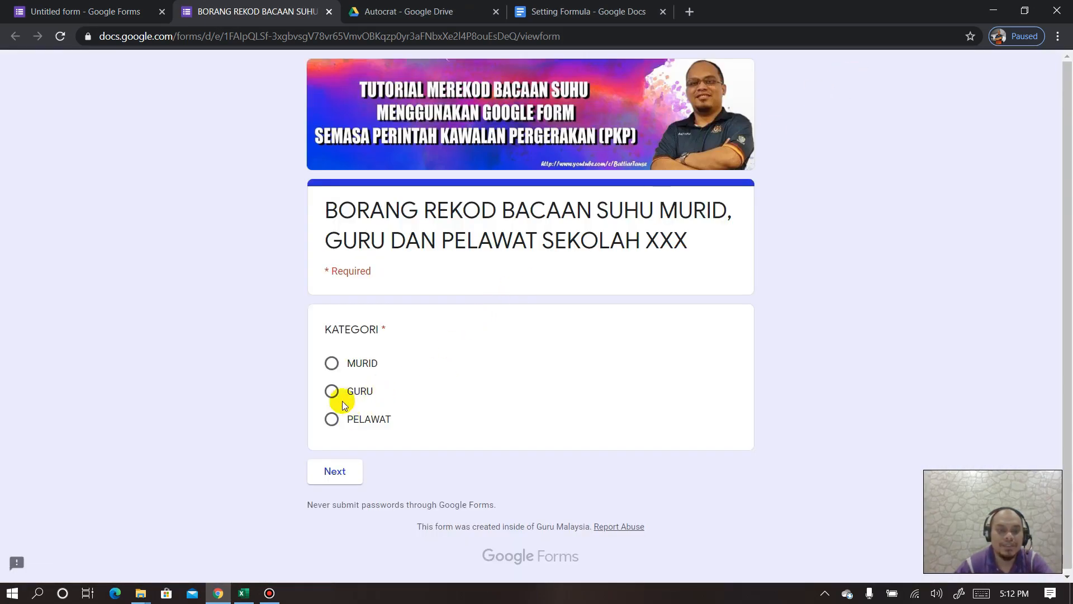
- Continue to the GURU section, pick a teacher from SENARAI NAMA, then return to KATEGORI
{"action": "left_click", "coordinate": [349, 474]}
{"action": "scroll", "coordinate": [406, 388], "scroll_direction": "down", "scroll_amount": 7}
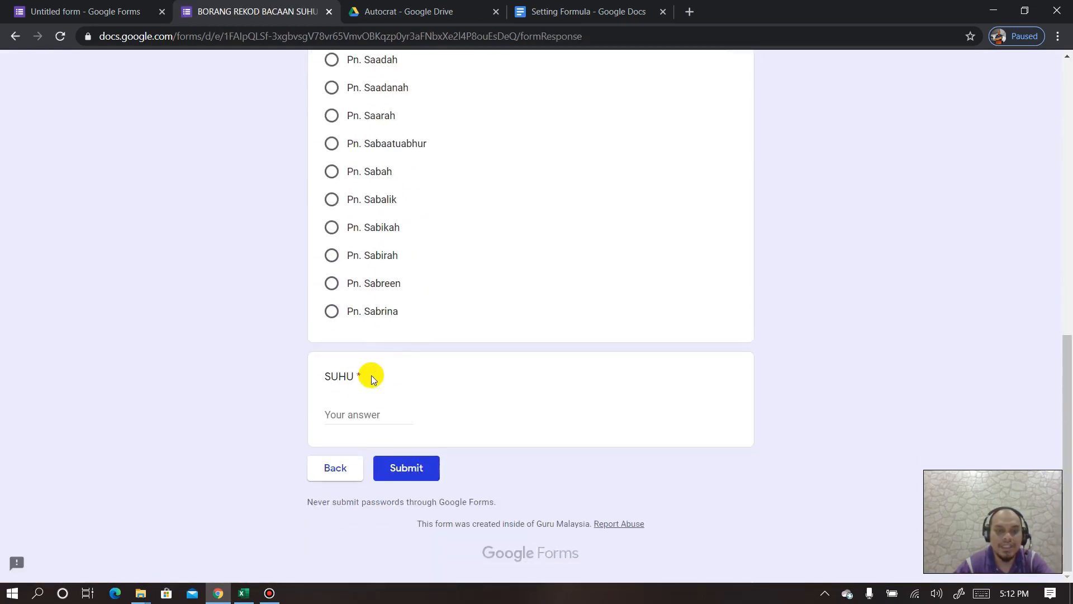
{"action": "left_click", "coordinate": [333, 313]}
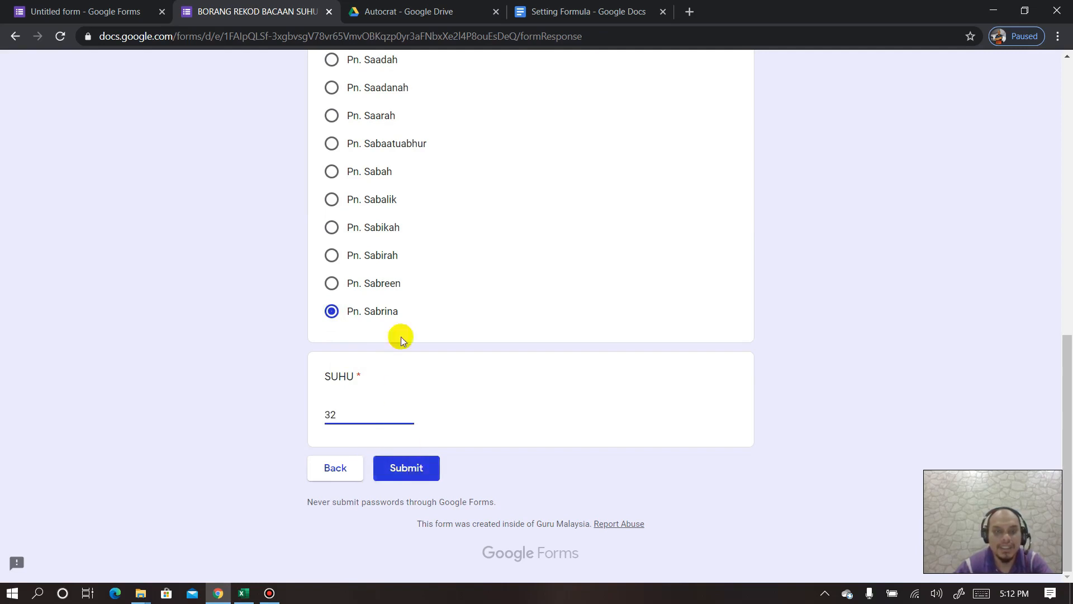
{"action": "scroll", "coordinate": [401, 337], "scroll_direction": "up", "scroll_amount": 10}
{"action": "scroll", "coordinate": [381, 382], "scroll_direction": "down", "scroll_amount": 6}
{"action": "scroll", "coordinate": [357, 458], "scroll_direction": "down", "scroll_amount": 5}
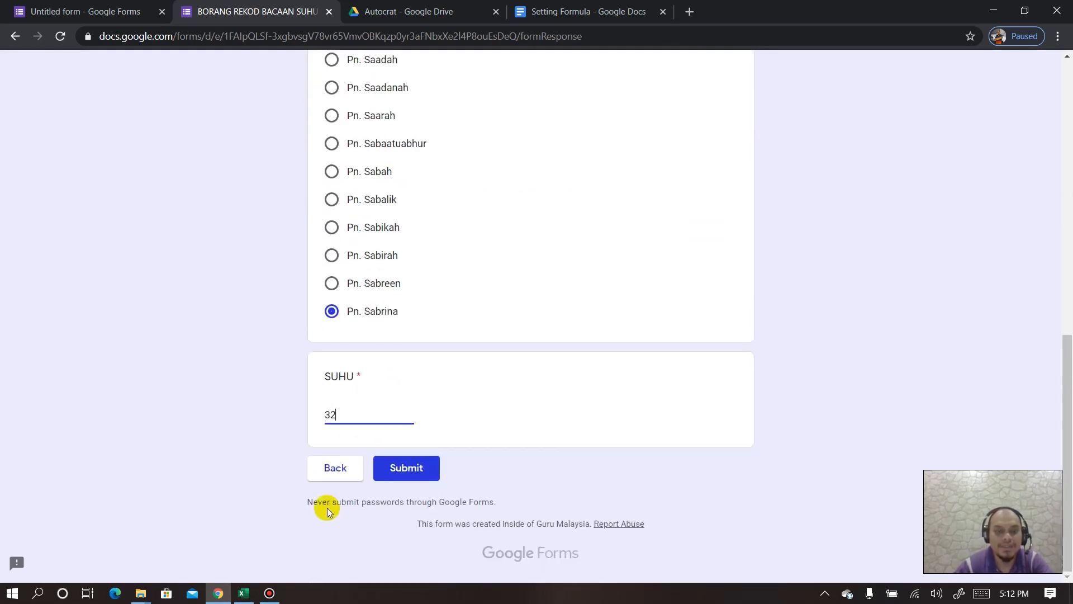
{"action": "left_click", "coordinate": [335, 470]}
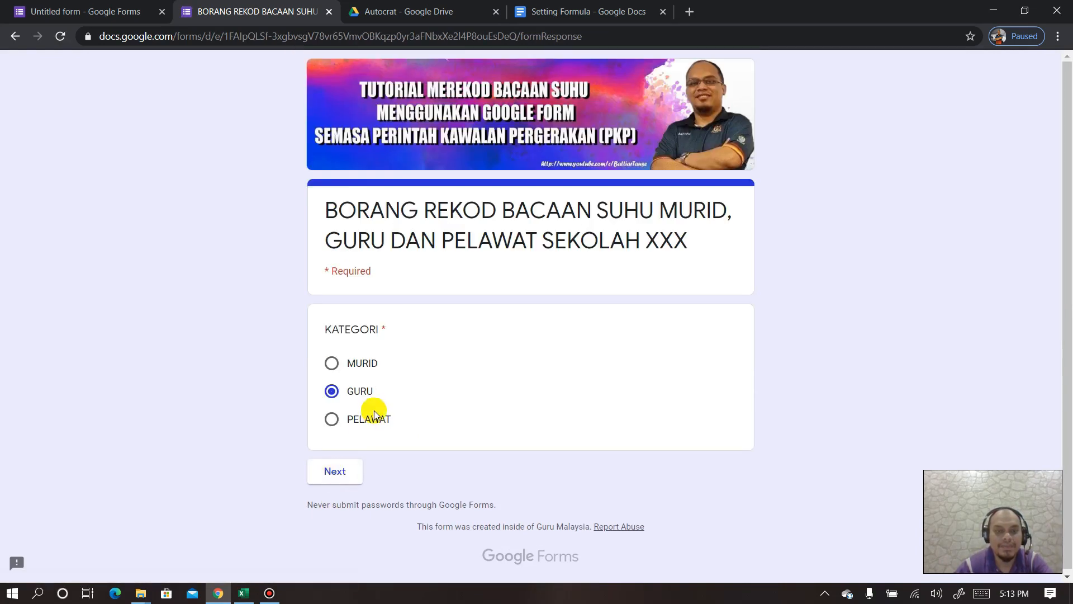
- Choose PELAWAT and enter 'SAYA' in NAMA, replacing the rejected lowercase entry
{"action": "left_click", "coordinate": [332, 420]}
{"action": "left_click", "coordinate": [351, 471]}
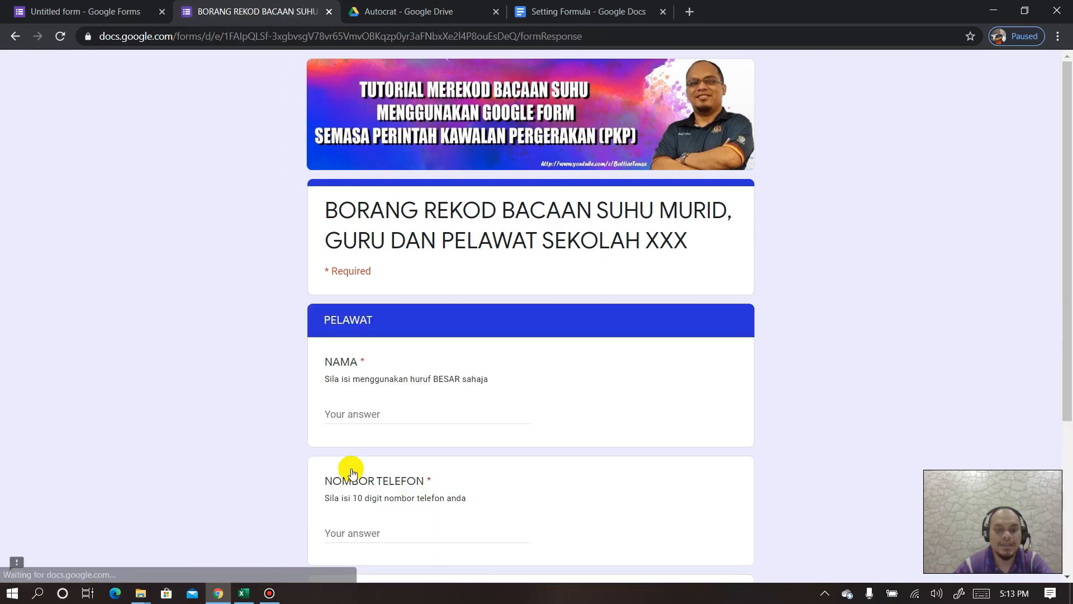
{"action": "left_click", "coordinate": [394, 409]}
{"action": "type", "text": "saya"}
{"action": "scroll", "coordinate": [591, 460], "scroll_direction": "down", "scroll_amount": 4}
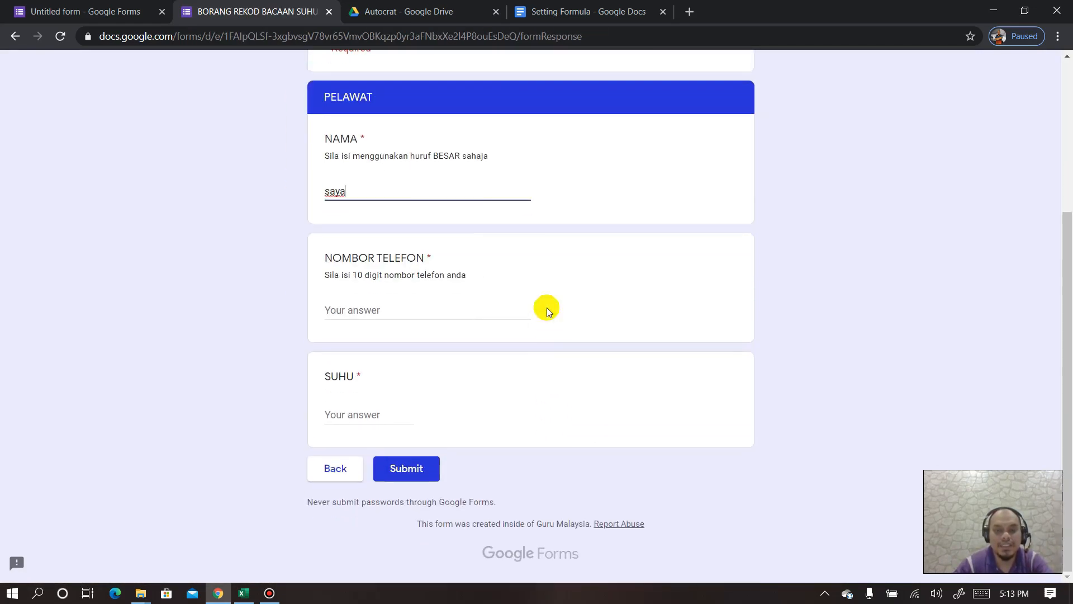
{"action": "scroll", "coordinate": [391, 230], "scroll_direction": "up", "scroll_amount": 1}
{"action": "left_click_drag", "start_coordinate": [367, 261], "coordinate": [307, 260]}
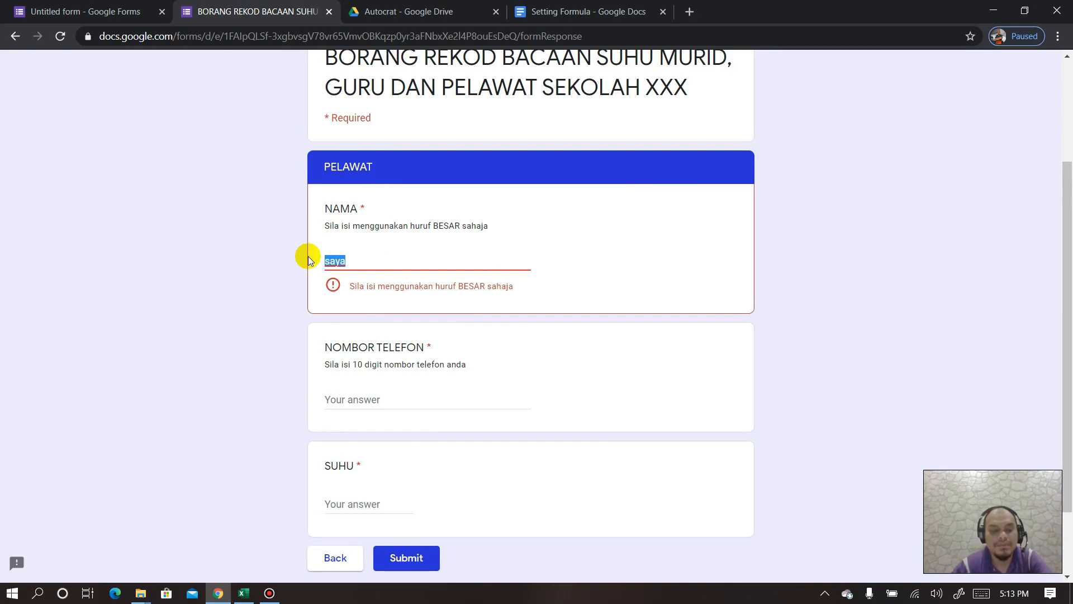
{"action": "type", "text": "SAYA"}
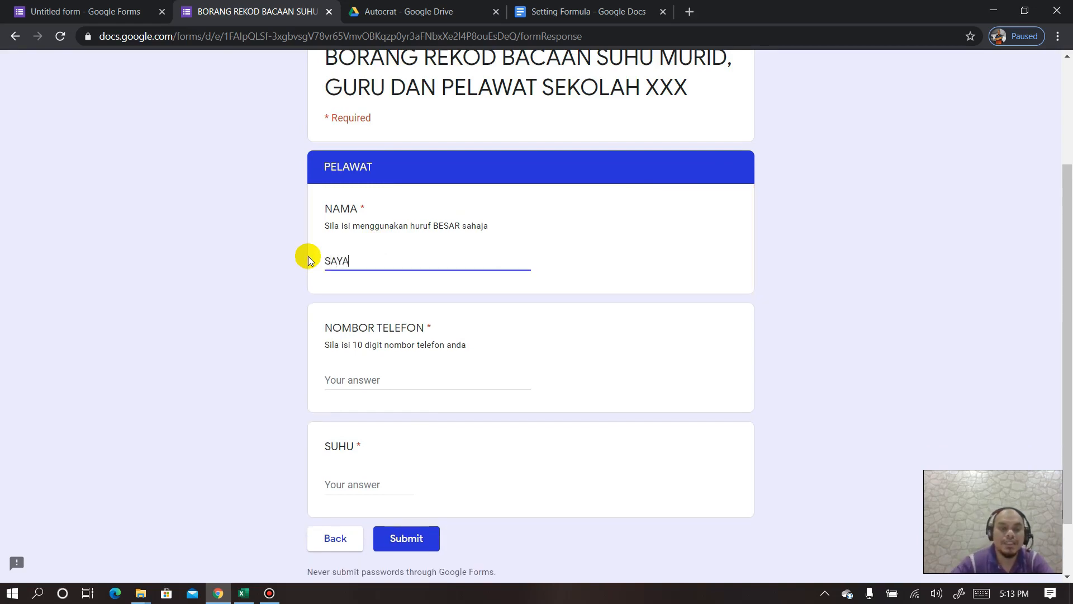
- Enter a 10-digit phone number in NOMBOR TELEFON and check it passes validation
{"action": "left_click", "coordinate": [373, 380]}
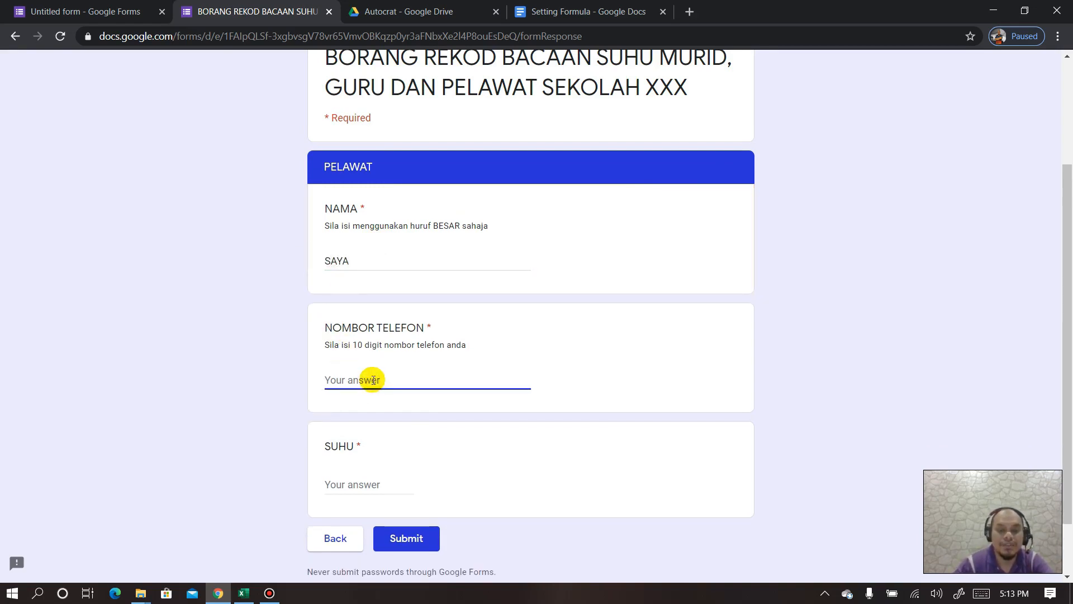
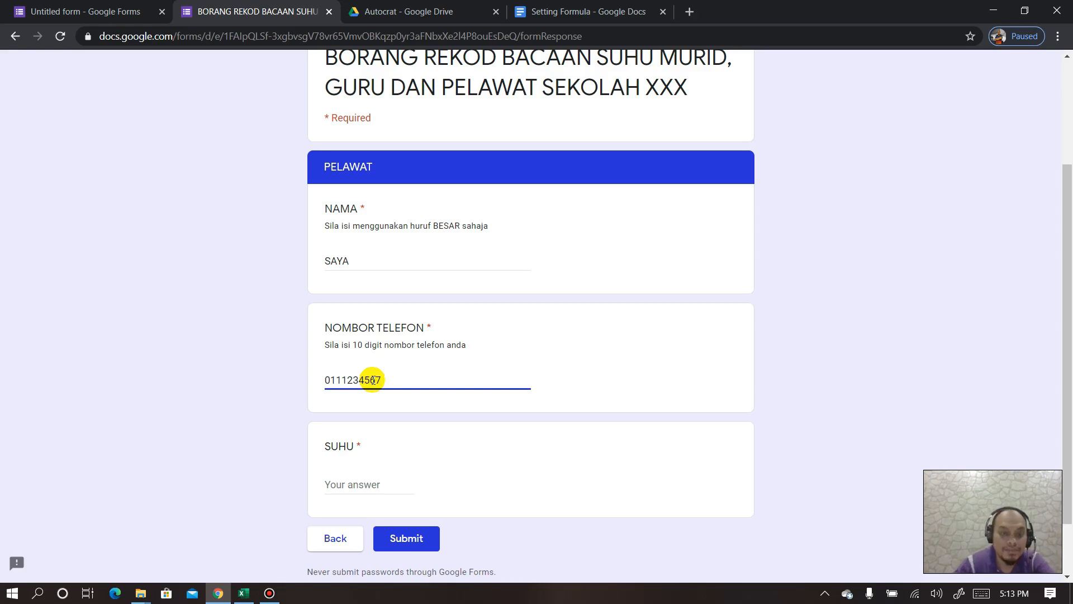
{"action": "left_click", "coordinate": [443, 404]}
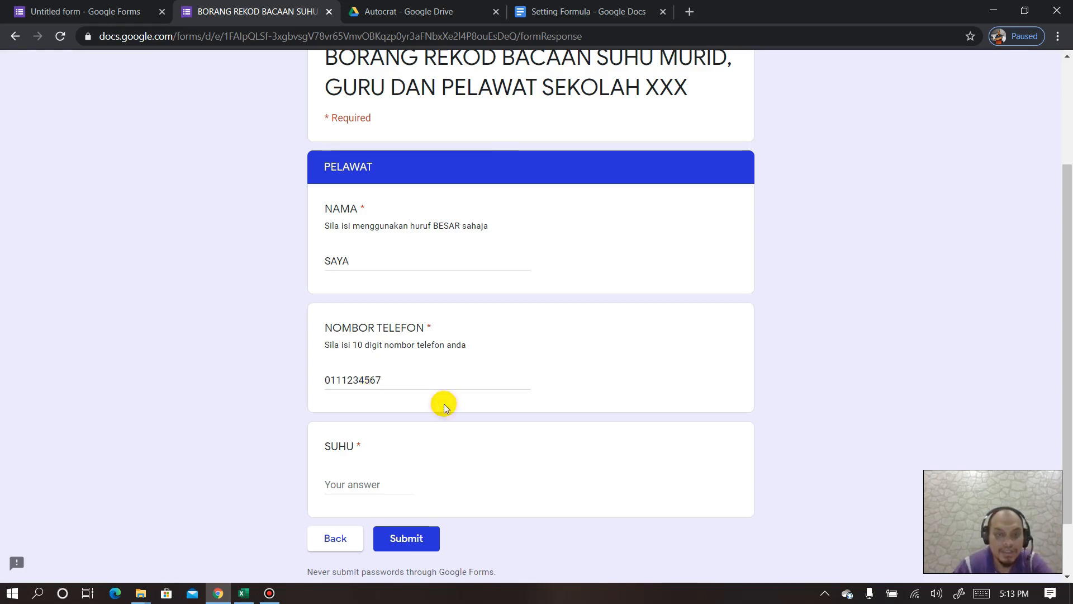
{"action": "left_click", "coordinate": [399, 382]}
{"action": "type", "text": "1"}
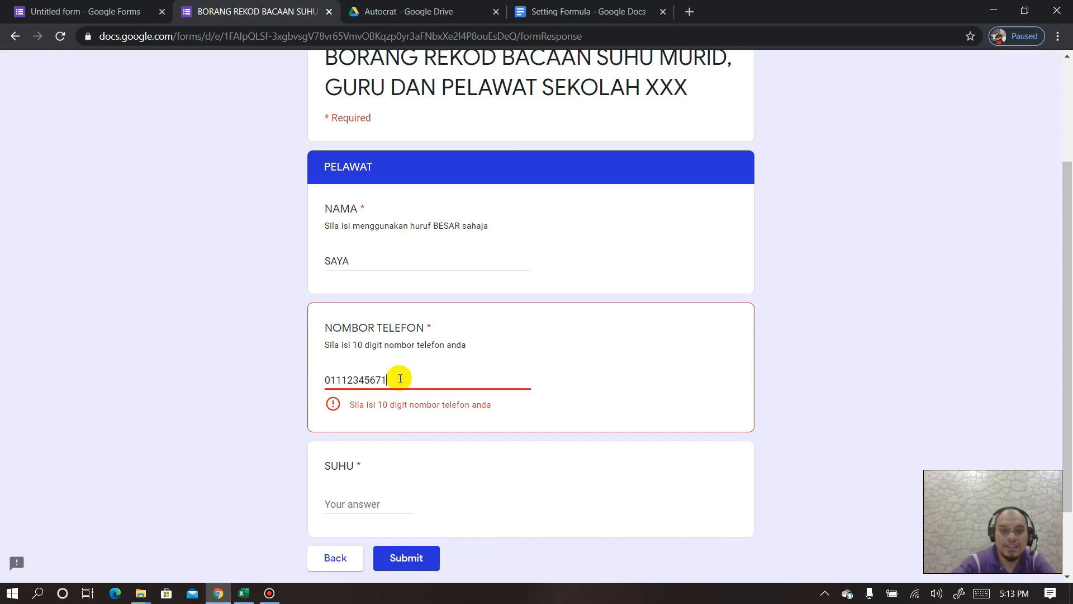
{"action": "key", "text": "BackSpace"}
- Change SUHU from 45 to 37.6 and return to the KATEGORI page
{"action": "scroll", "coordinate": [401, 376], "scroll_direction": "down", "scroll_amount": 1}
{"action": "left_click", "coordinate": [369, 414]}
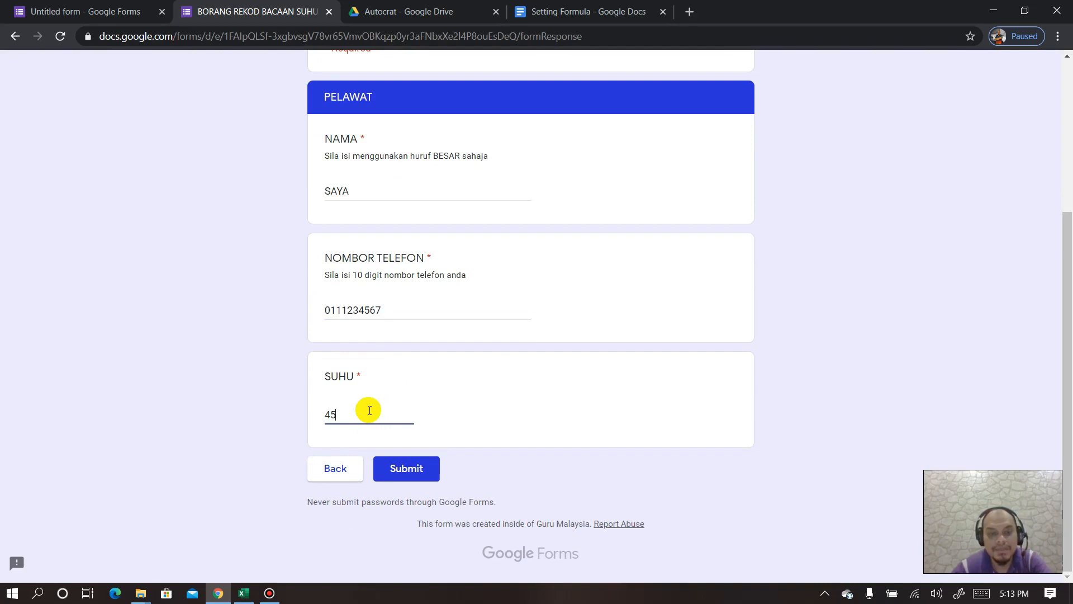
{"action": "left_click_drag", "start_coordinate": [359, 412], "coordinate": [319, 414]}
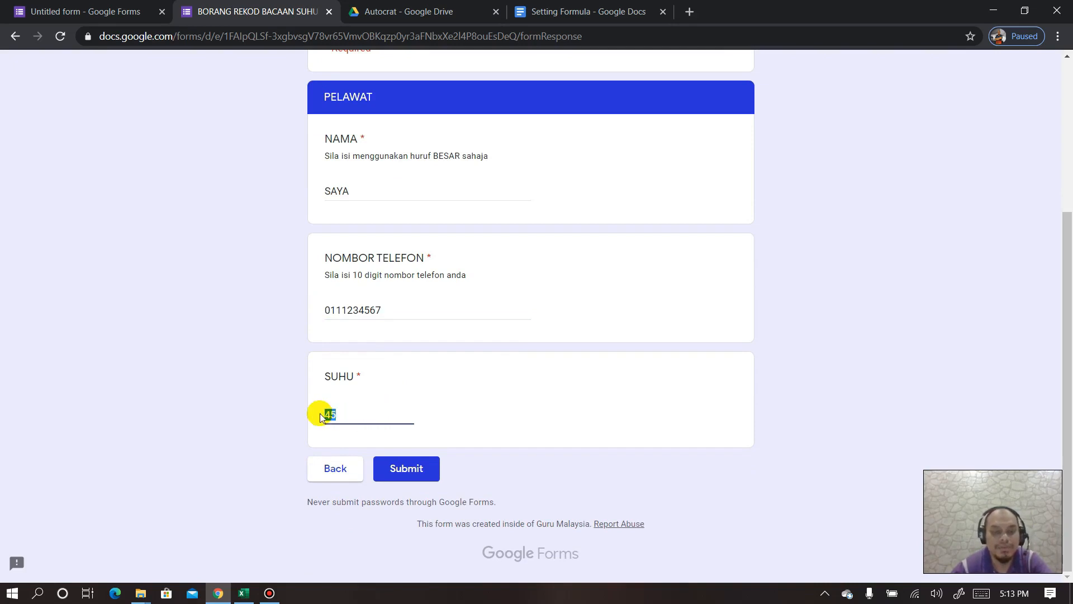
{"action": "type", "text": "37.6"}
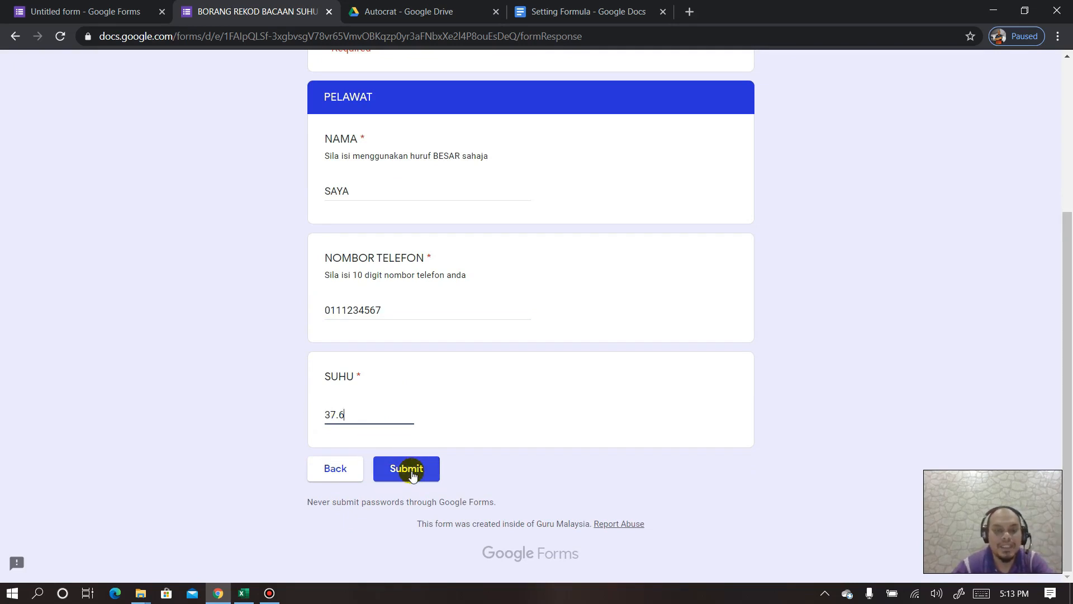
{"action": "left_click", "coordinate": [338, 470]}
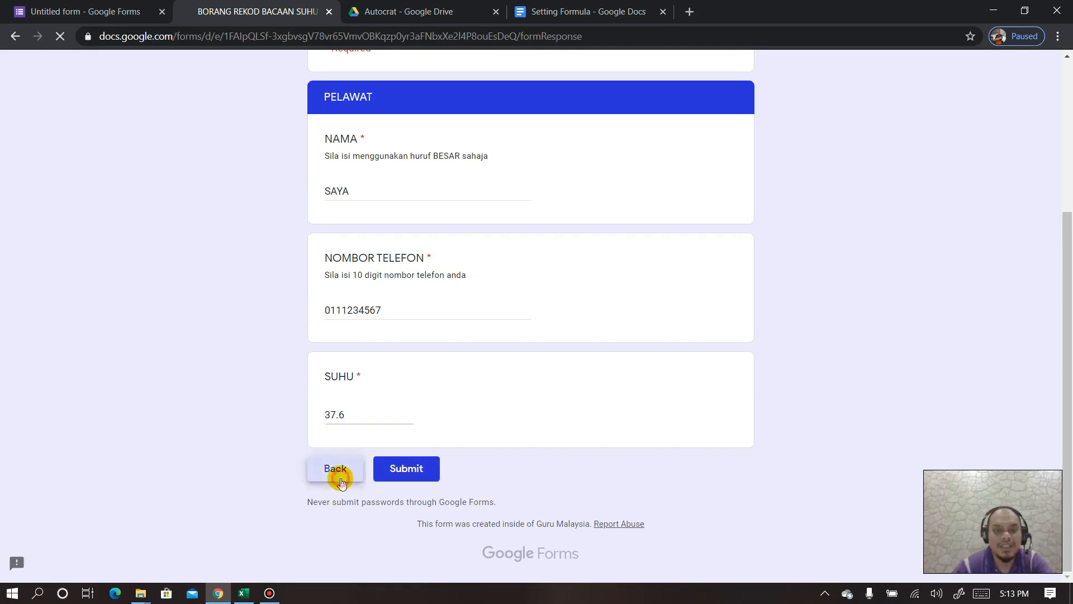
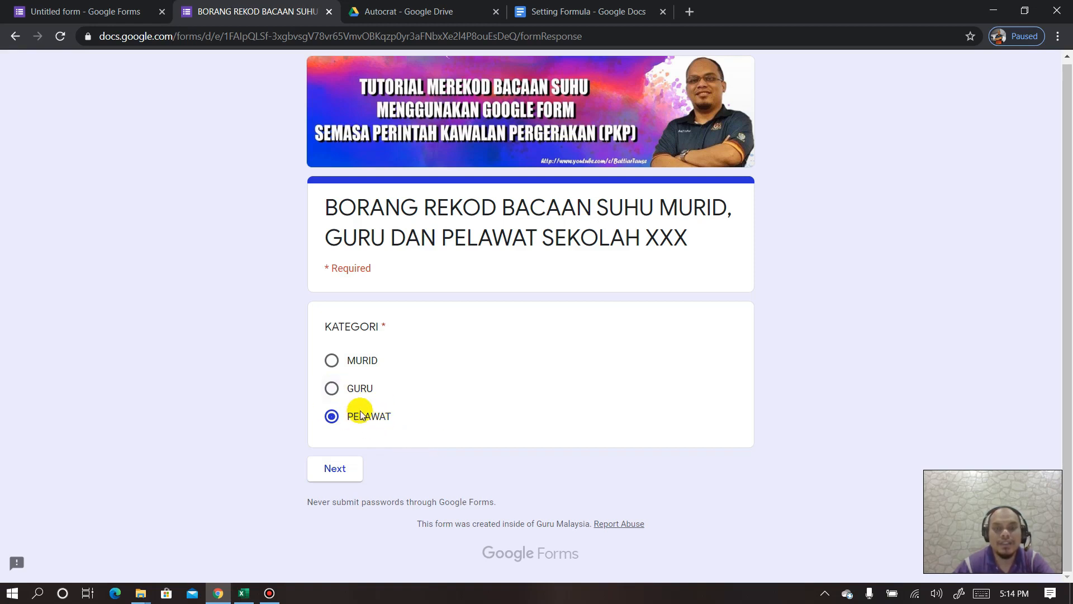
- Close the filled-in form and rename 'Untitled form' to its BORANG REKOD BACAAN SUHU title
{"action": "scroll", "coordinate": [572, 404], "scroll_direction": "up", "scroll_amount": 1}
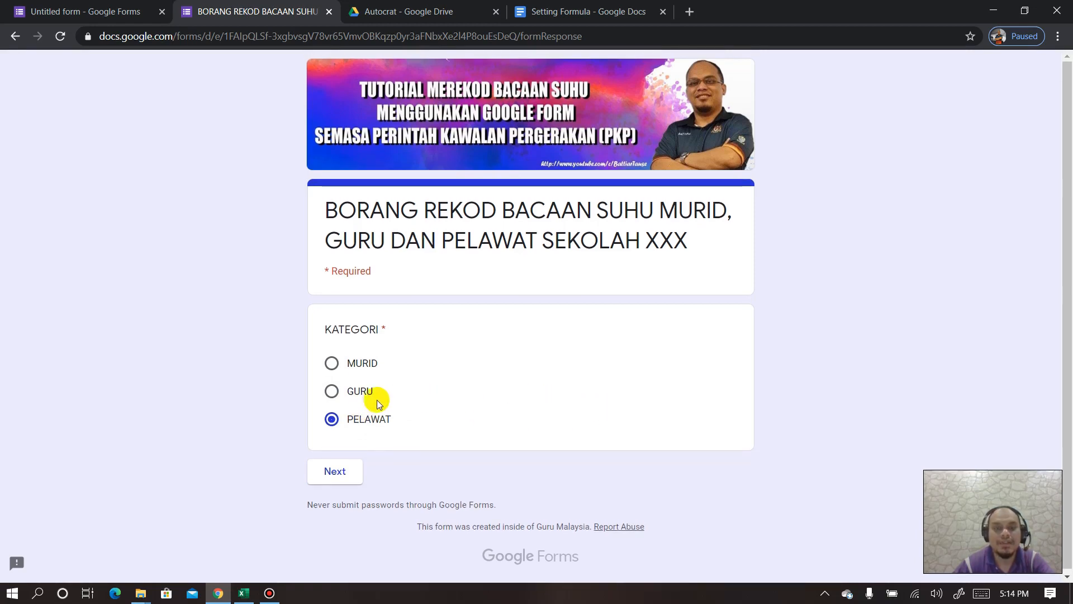
{"action": "left_click", "coordinate": [329, 13]}
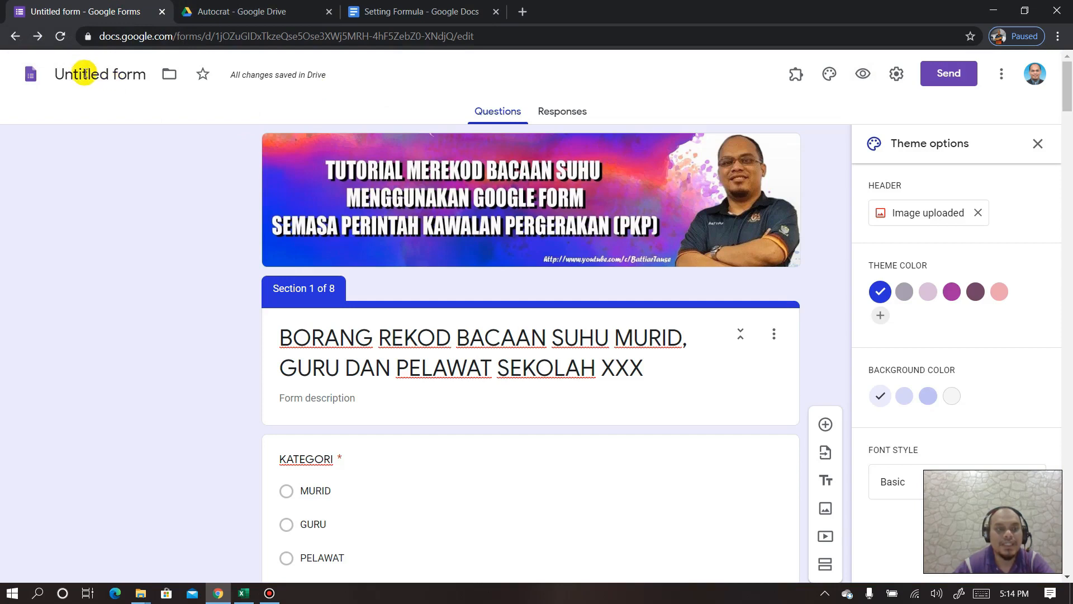
{"action": "left_click", "coordinate": [84, 75]}
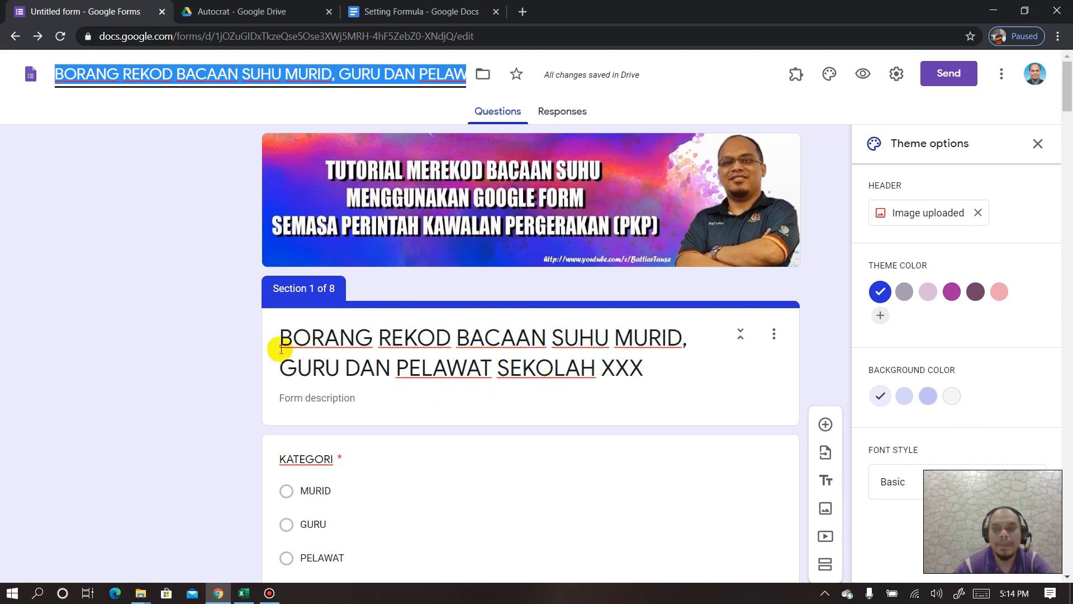
{"action": "left_click", "coordinate": [187, 283]}
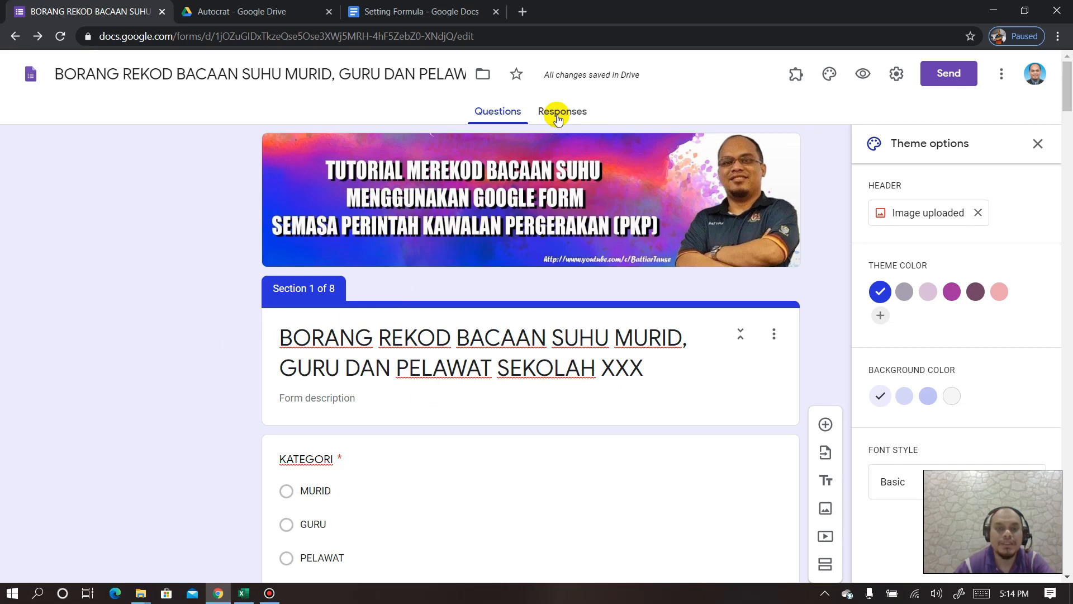
{"action": "scroll", "coordinate": [330, 360], "scroll_direction": "down", "scroll_amount": 15}
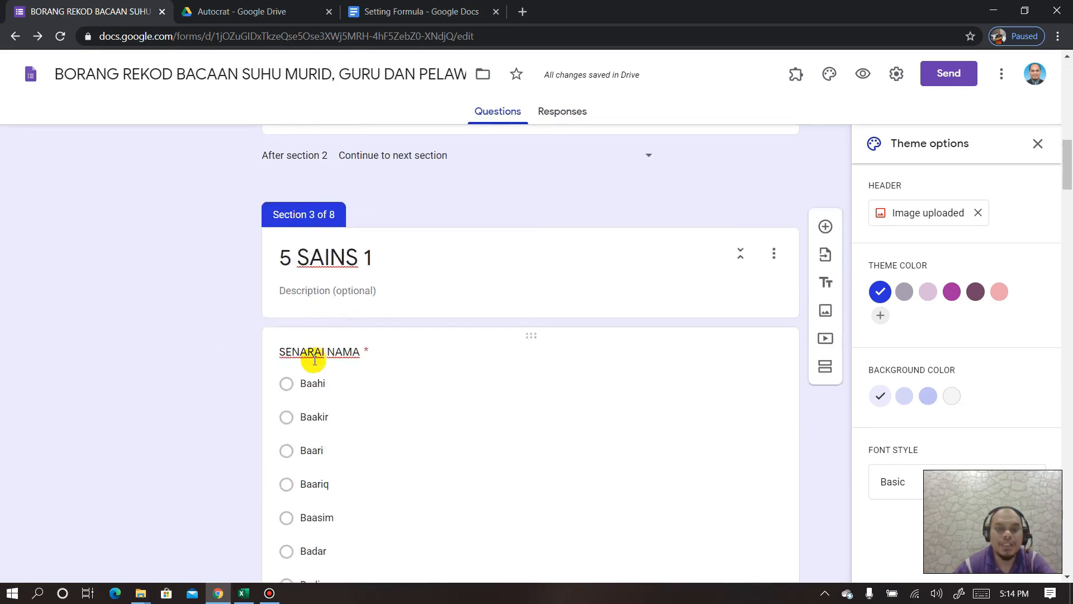
{"action": "scroll", "coordinate": [314, 360], "scroll_direction": "down", "scroll_amount": 10}
{"action": "scroll", "coordinate": [314, 361], "scroll_direction": "up", "scroll_amount": 20}
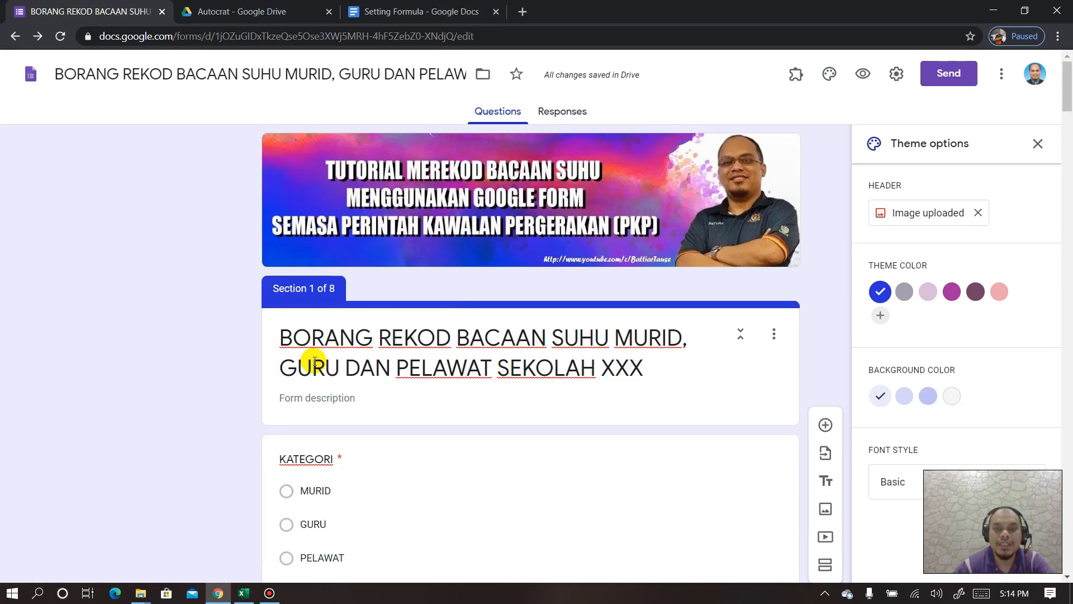
- Create a new linked responses spreadsheet from the form's Responses tab
{"action": "left_click", "coordinate": [566, 111]}
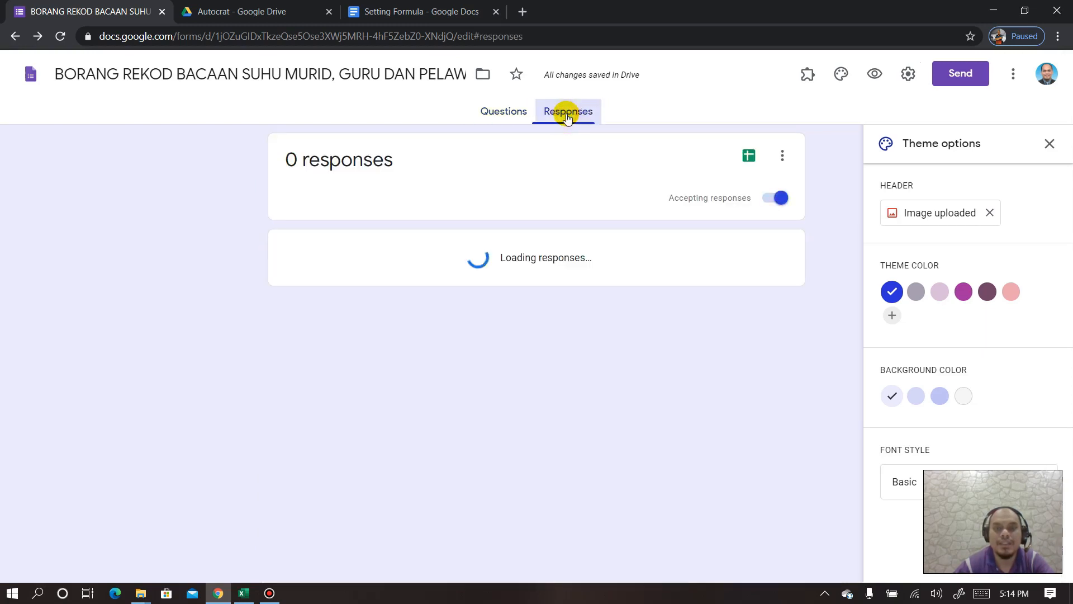
{"action": "left_click", "coordinate": [749, 159]}
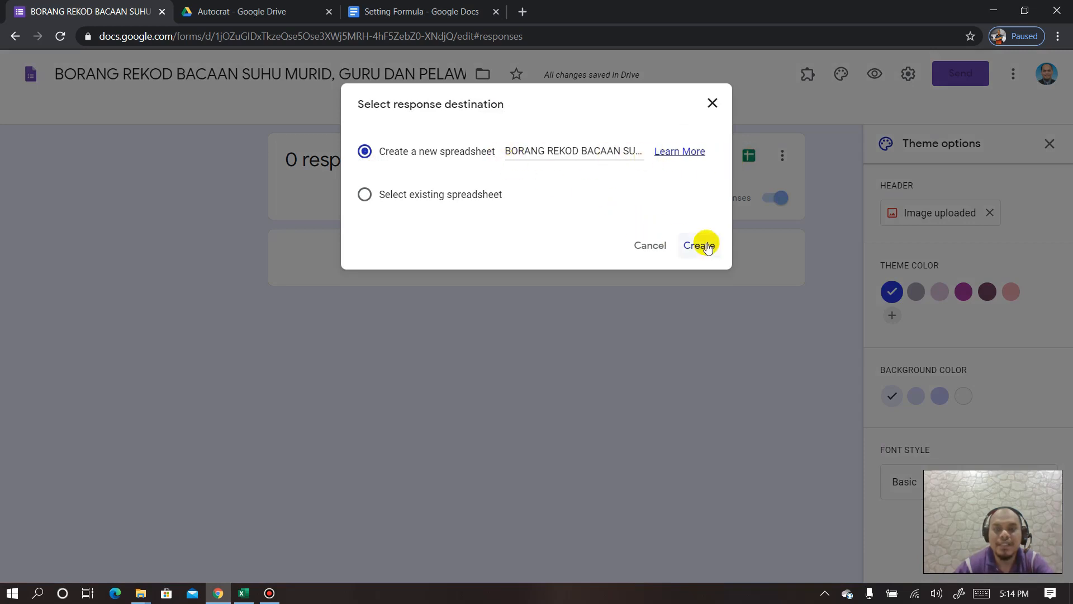
{"action": "left_click", "coordinate": [707, 250]}
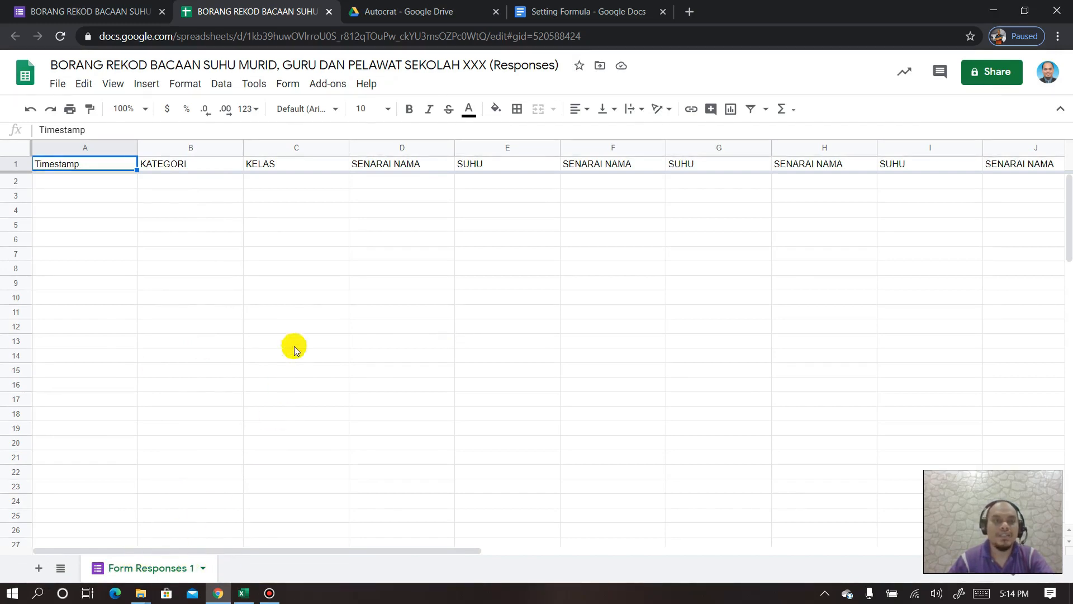
- Glance at the linked spreadsheet, then open the form's live preview from the editor
{"action": "left_click", "coordinate": [112, 12]}
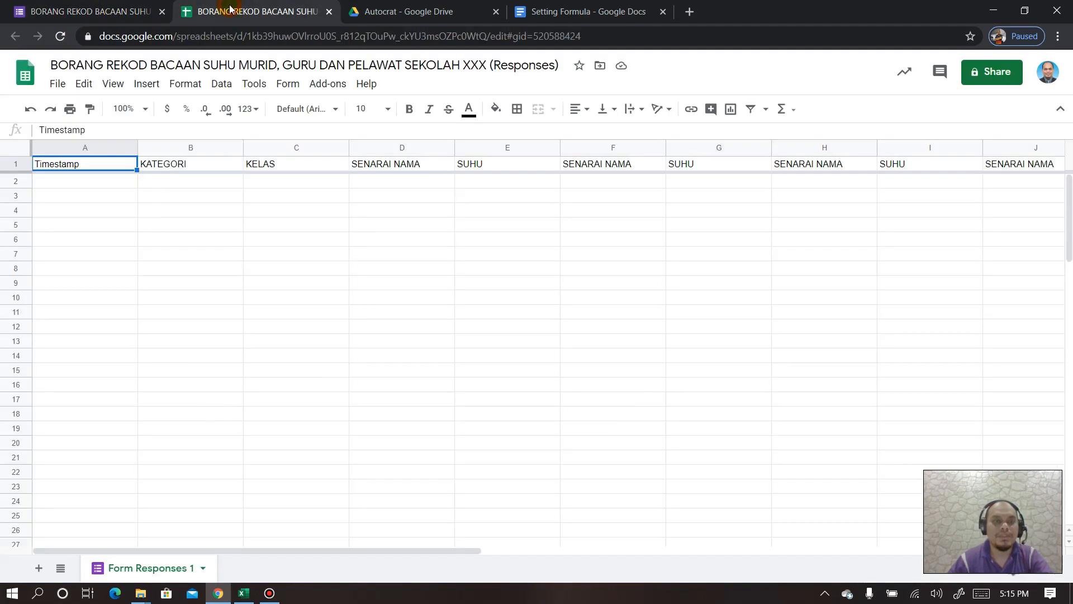
{"action": "left_click", "coordinate": [232, 10]}
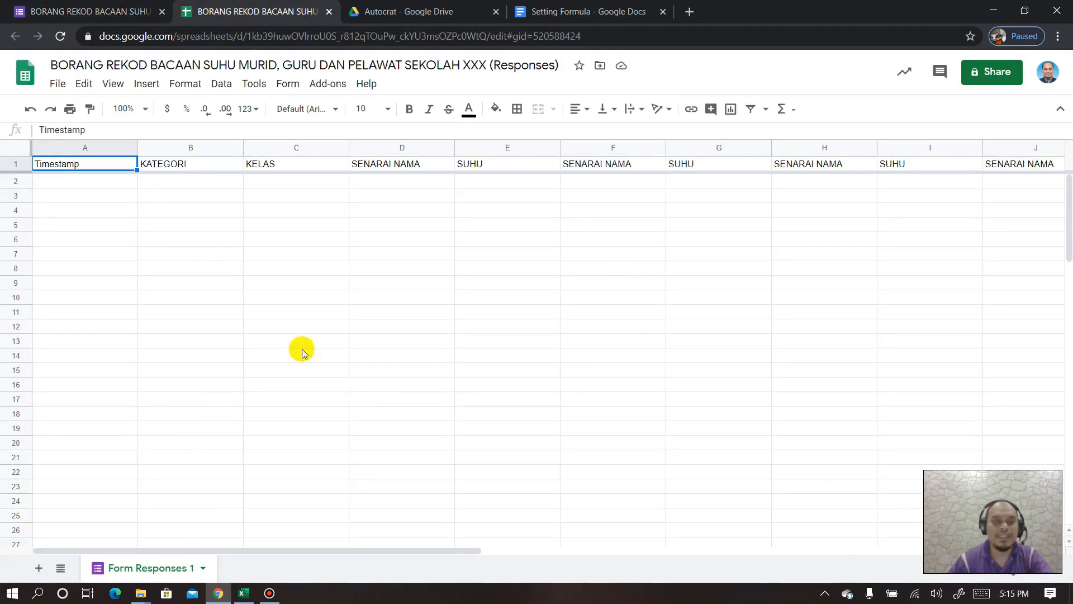
{"action": "left_click", "coordinate": [89, 11]}
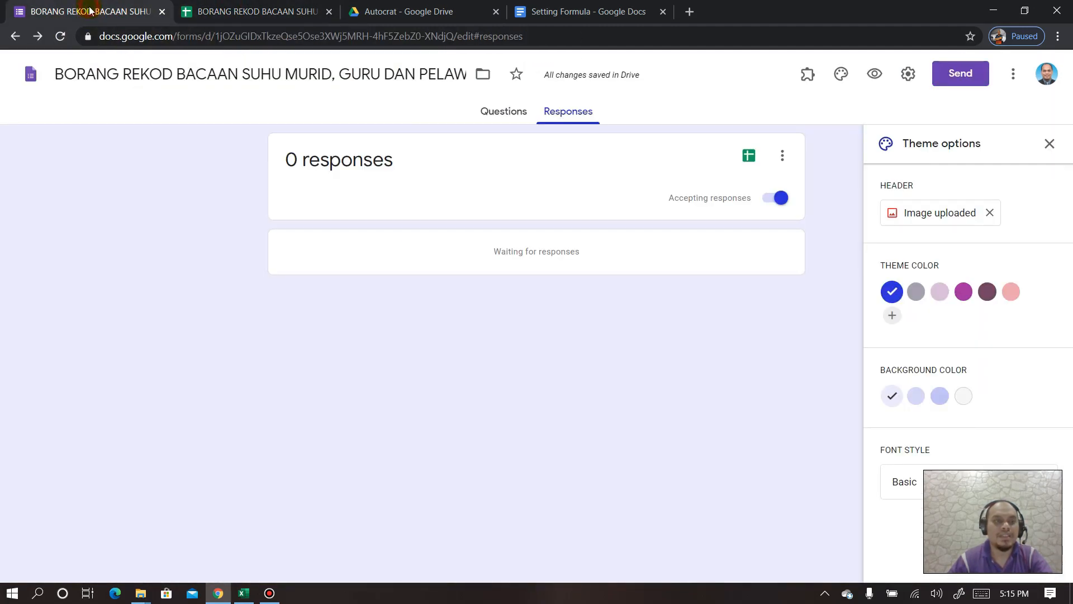
{"action": "left_click", "coordinate": [875, 74]}
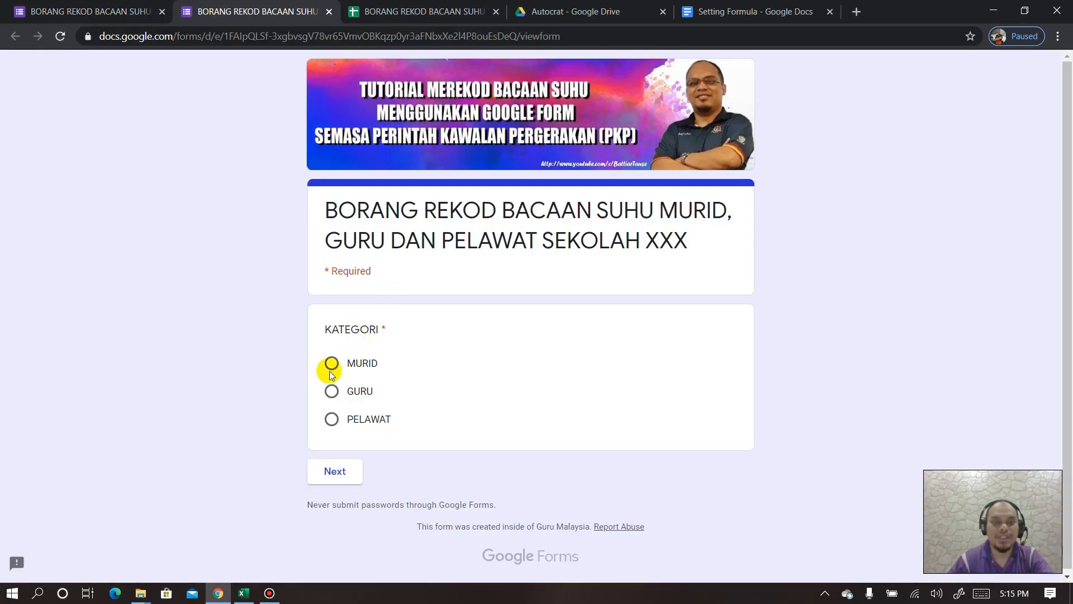
- Submit a MURID test response for a 5 SAINS 1 student with SUHU 34
{"action": "left_click", "coordinate": [331, 364]}
{"action": "left_click", "coordinate": [337, 469]}
{"action": "left_click", "coordinate": [330, 396]}
{"action": "left_click", "coordinate": [400, 532]}
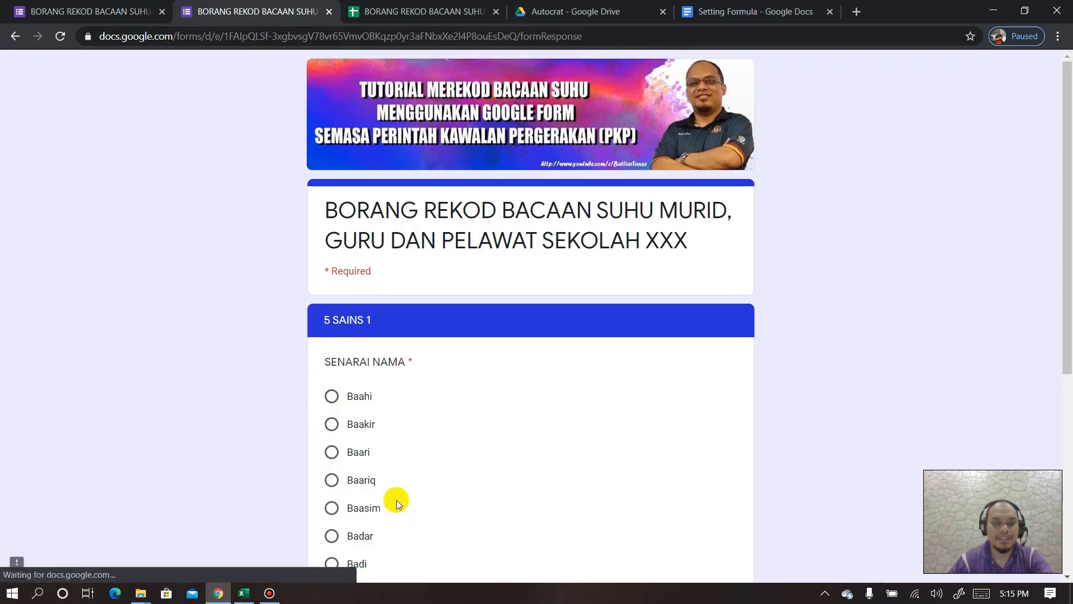
{"action": "scroll", "coordinate": [339, 391], "scroll_direction": "down", "scroll_amount": 1}
{"action": "scroll", "coordinate": [465, 395], "scroll_direction": "down", "scroll_amount": 4}
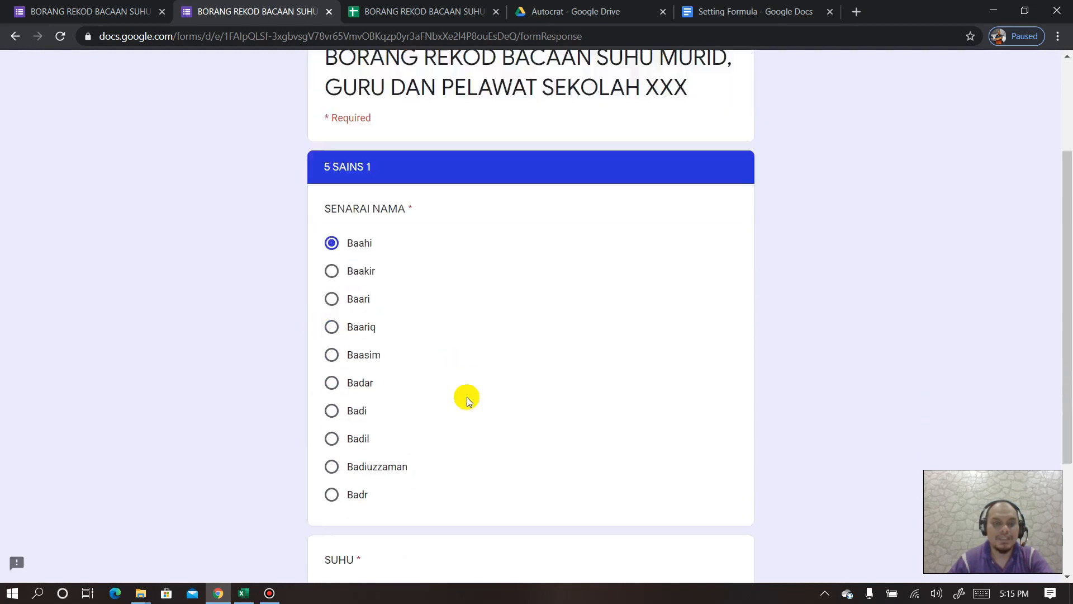
{"action": "left_click", "coordinate": [360, 414]}
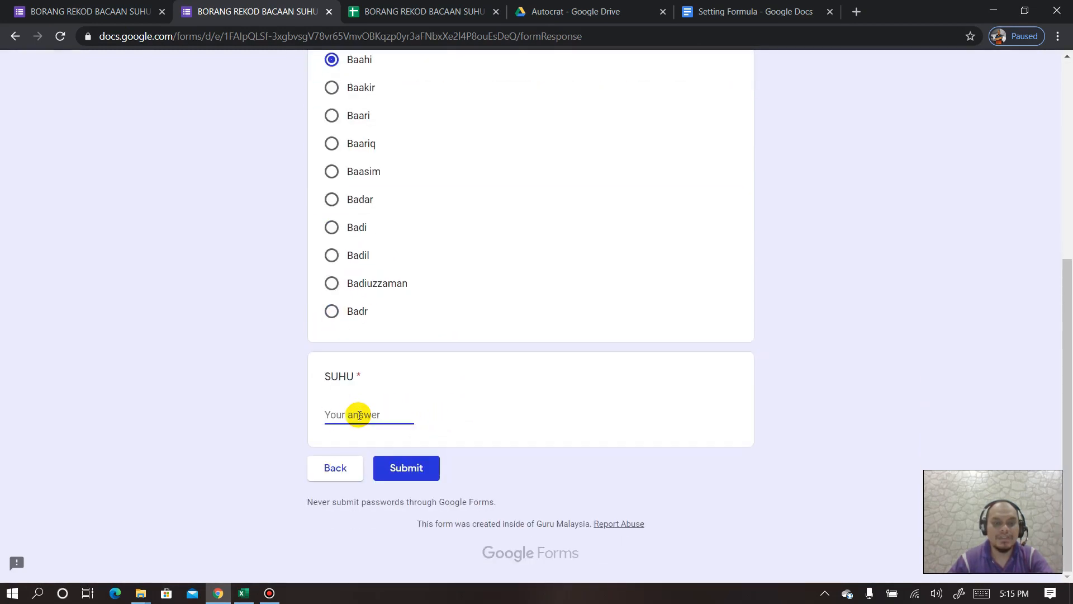
{"action": "type", "text": "34"}
{"action": "left_click", "coordinate": [419, 469]}
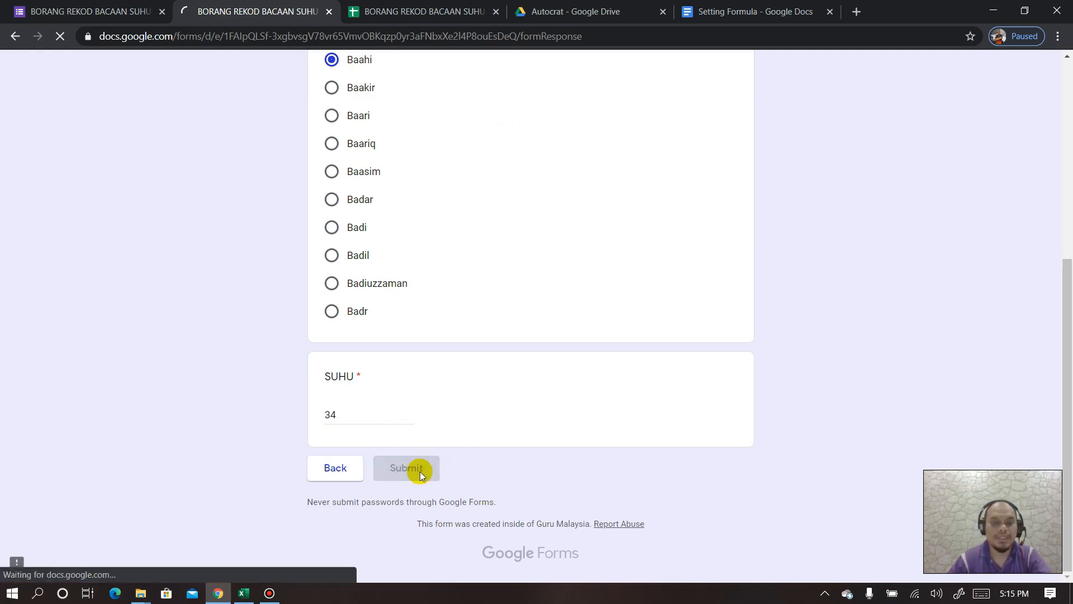
- Submit a second MURID response for a 5 SAINS 2 student with SUHU 36
{"action": "left_click", "coordinate": [388, 311]}
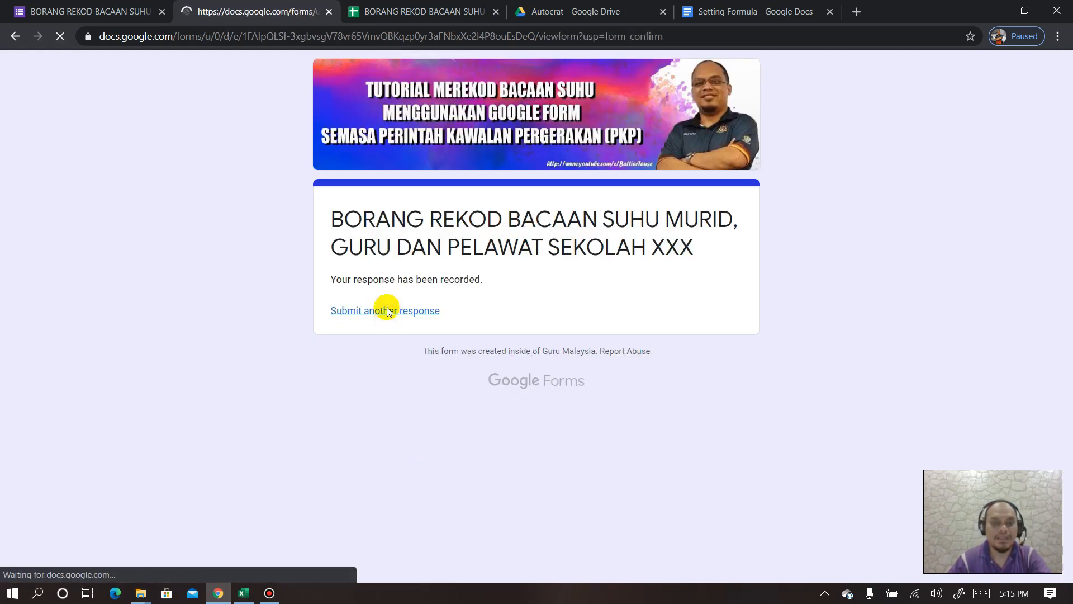
{"action": "left_click", "coordinate": [332, 364]}
{"action": "left_click", "coordinate": [335, 475]}
{"action": "left_click", "coordinate": [333, 425]}
{"action": "left_click", "coordinate": [401, 532]}
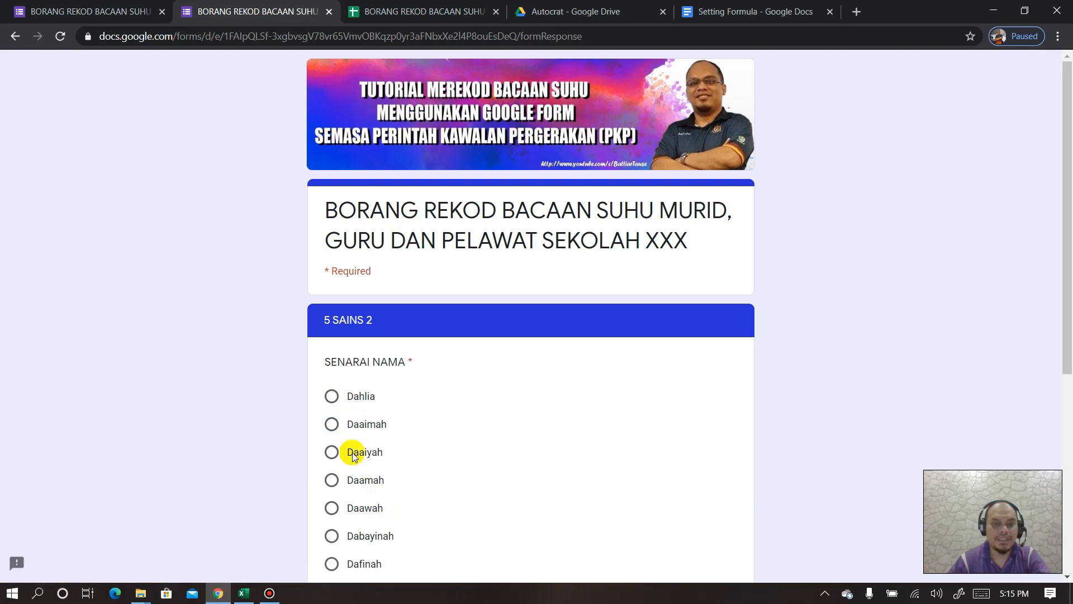
{"action": "scroll", "coordinate": [342, 433], "scroll_direction": "down", "scroll_amount": 3}
{"action": "left_click", "coordinate": [335, 355]}
{"action": "scroll", "coordinate": [350, 380], "scroll_direction": "down", "scroll_amount": 2}
{"action": "left_click", "coordinate": [360, 416]}
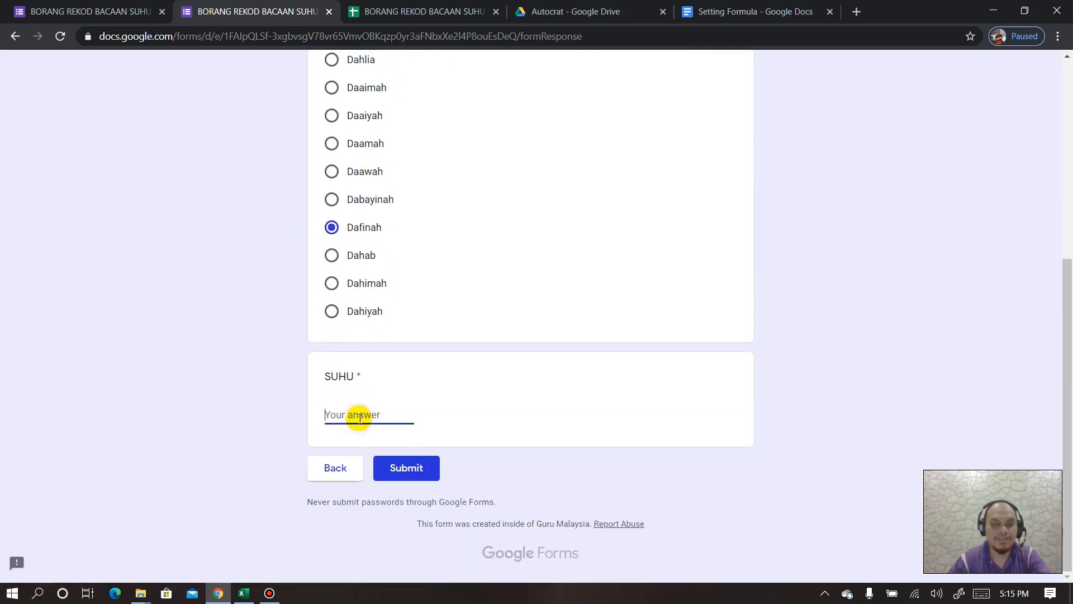
{"action": "type", "text": "36"}
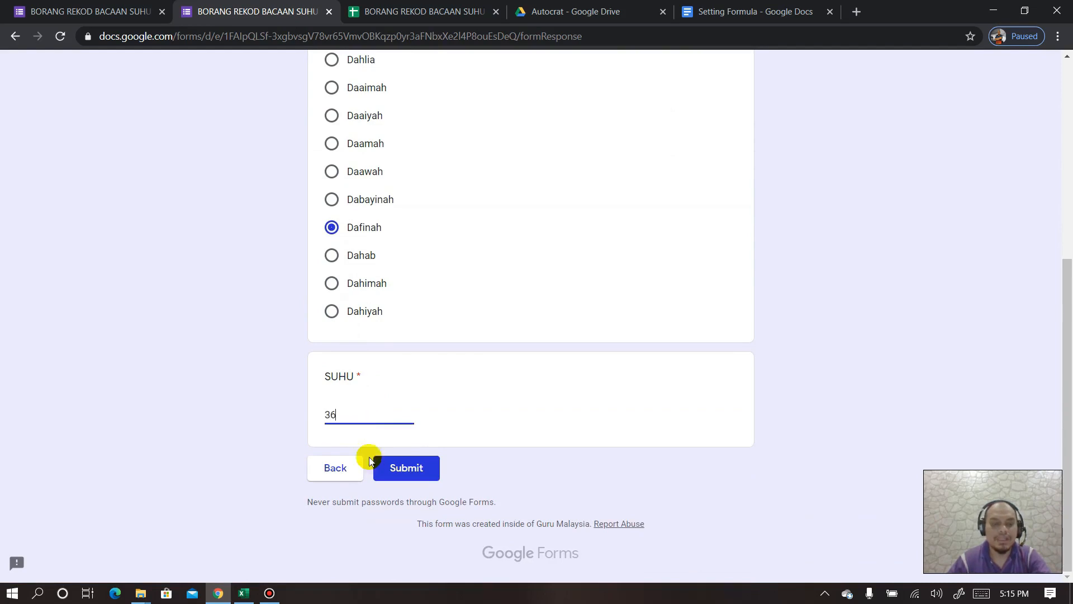
{"action": "left_click", "coordinate": [396, 468]}
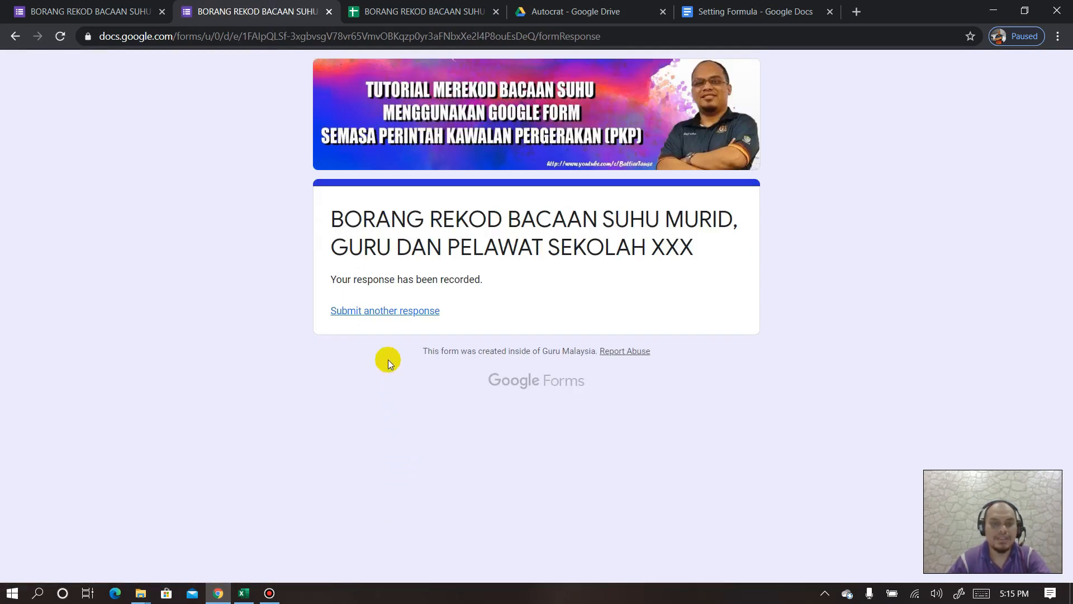
{"action": "left_click", "coordinate": [385, 311]}
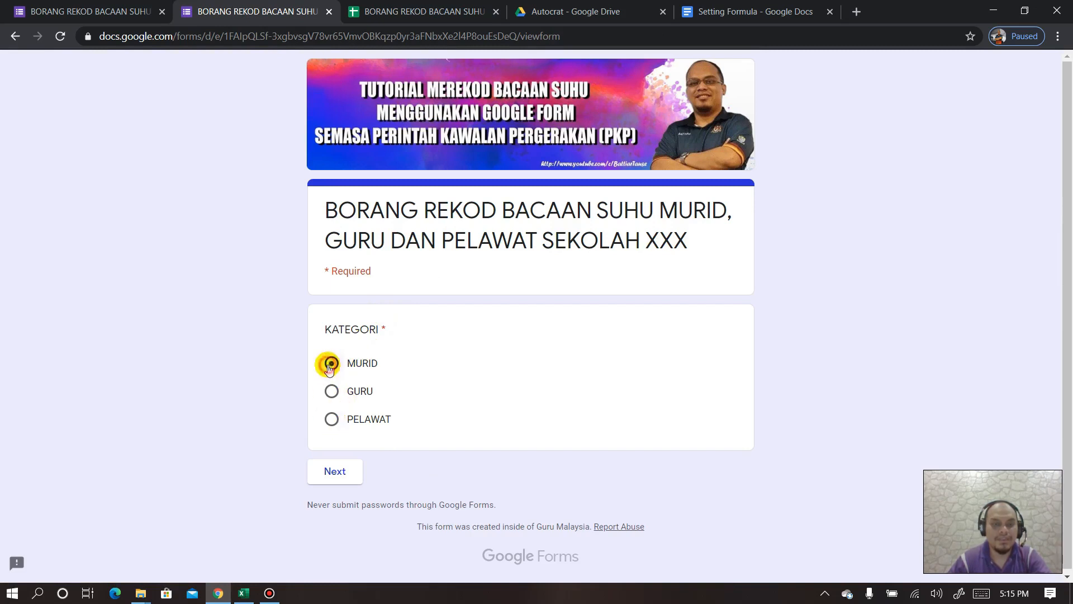
- Submit a pupil response for class 5 AKAUN with SUHU 35.5
{"action": "left_click", "coordinate": [338, 464]}
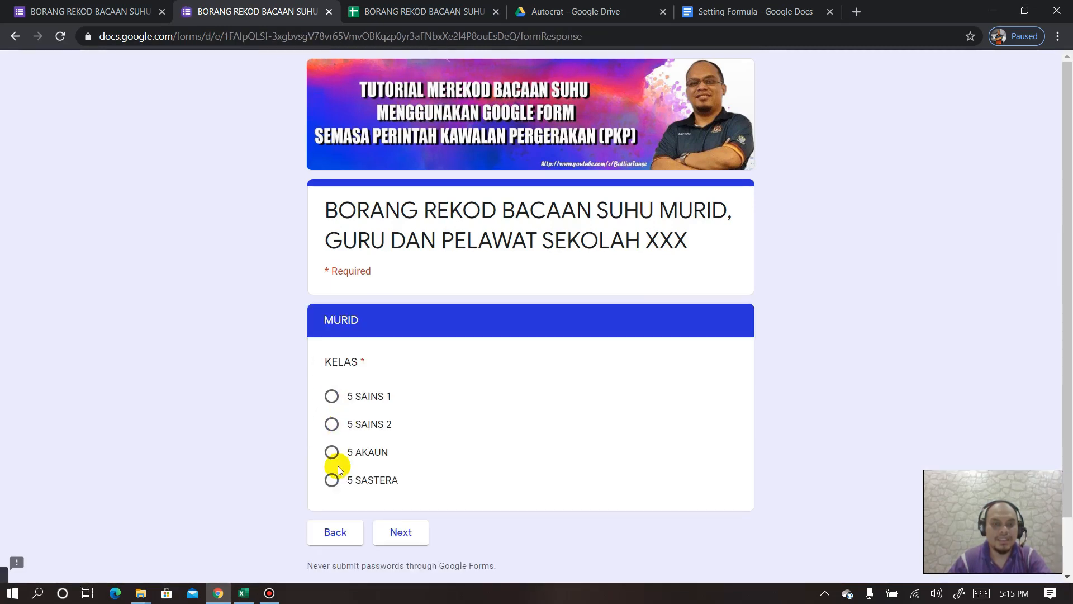
{"action": "left_click", "coordinate": [332, 454]}
{"action": "left_click", "coordinate": [400, 532]}
{"action": "scroll", "coordinate": [374, 492], "scroll_direction": "down", "scroll_amount": 5}
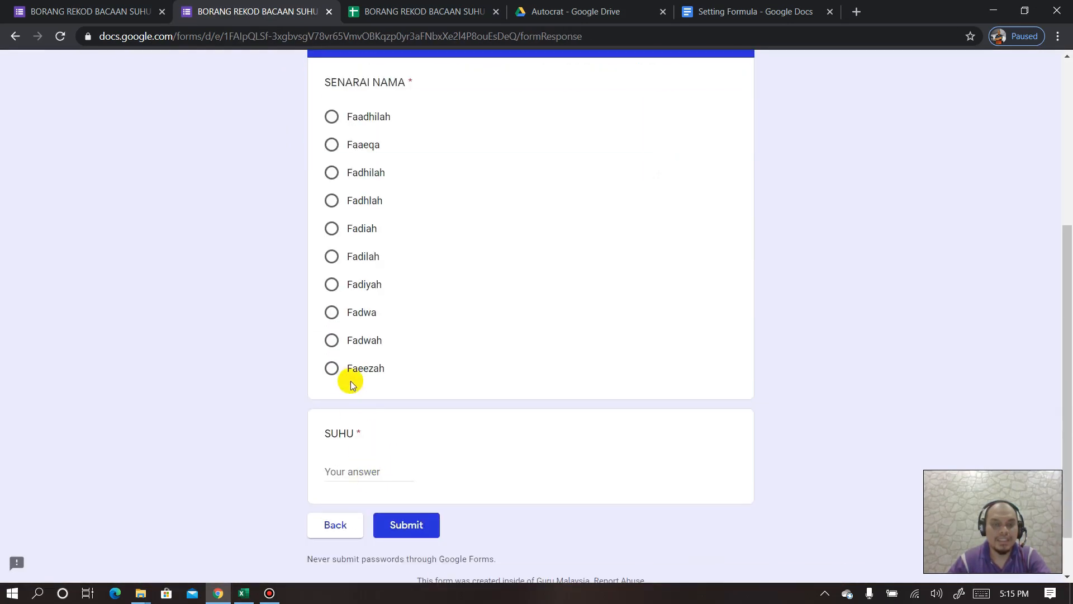
{"action": "left_click", "coordinate": [353, 472]}
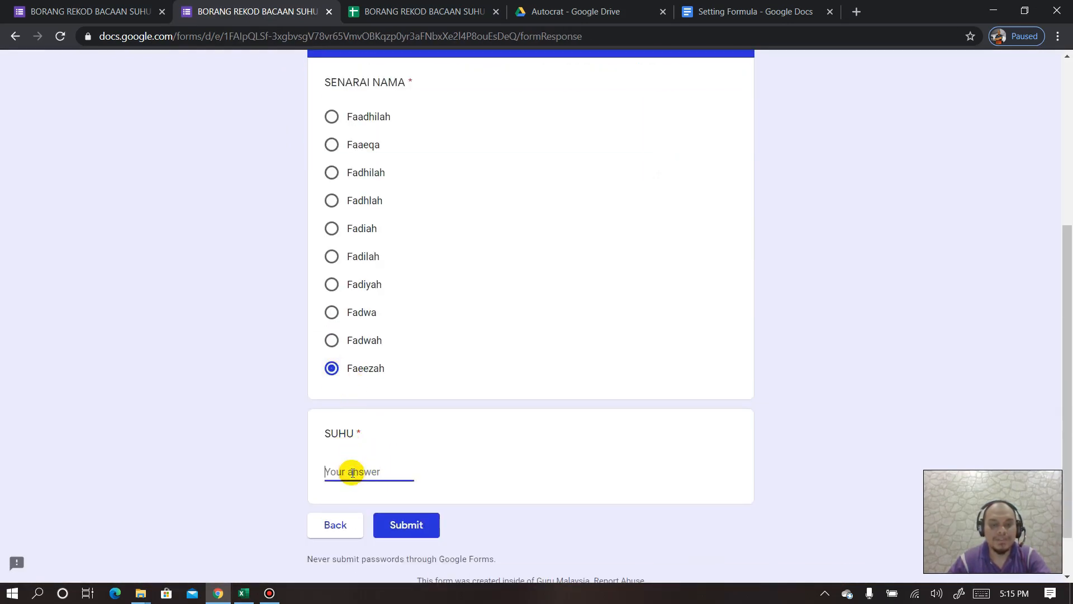
{"action": "type", "text": "35"}
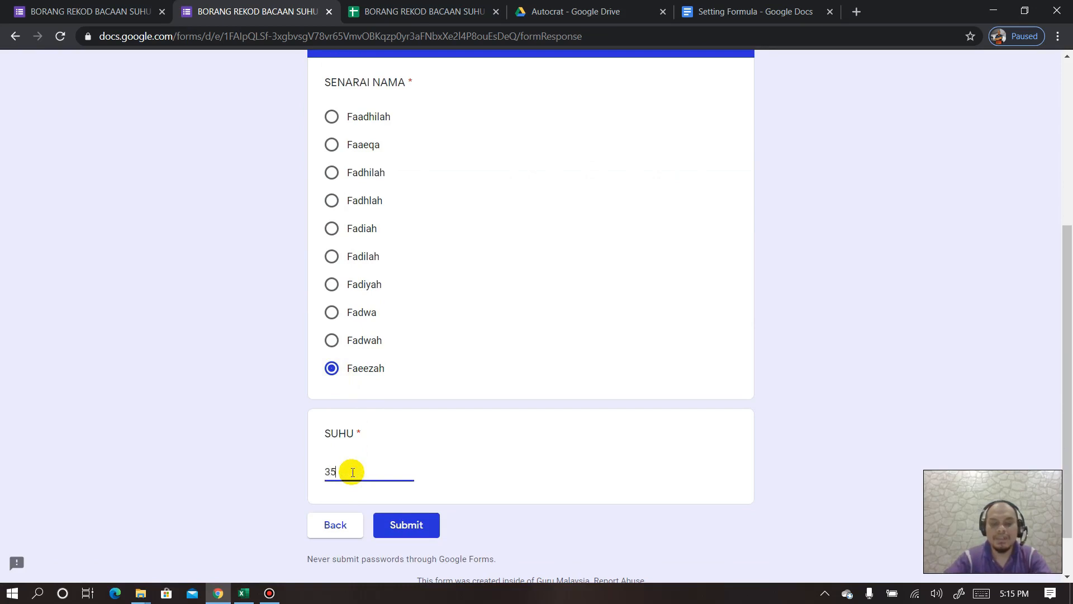
{"action": "type", "text": ".5"}
{"action": "left_click", "coordinate": [398, 523]}
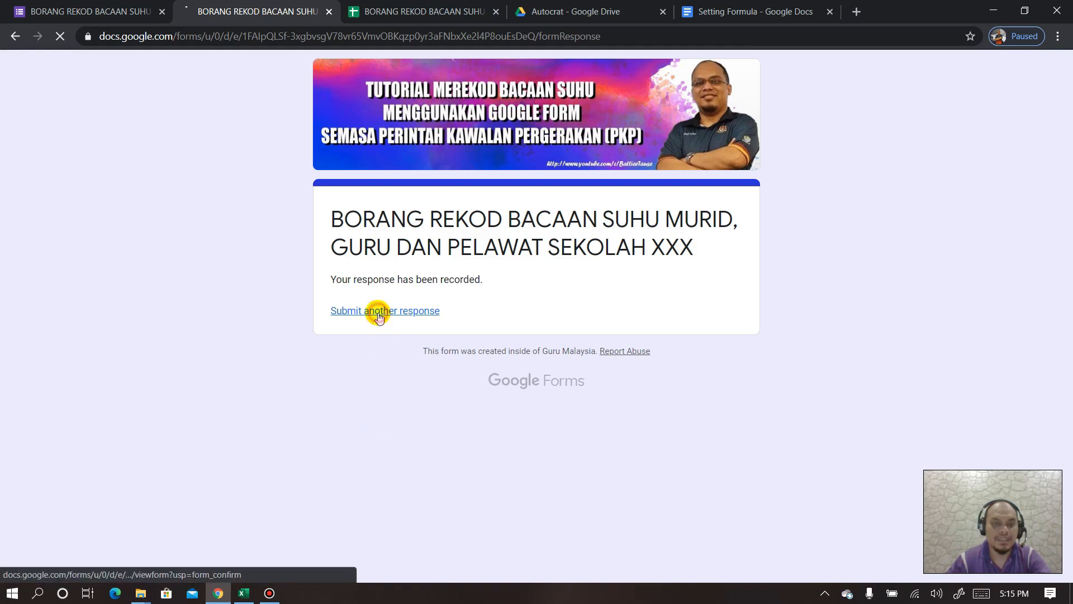
{"action": "left_click", "coordinate": [381, 311]}
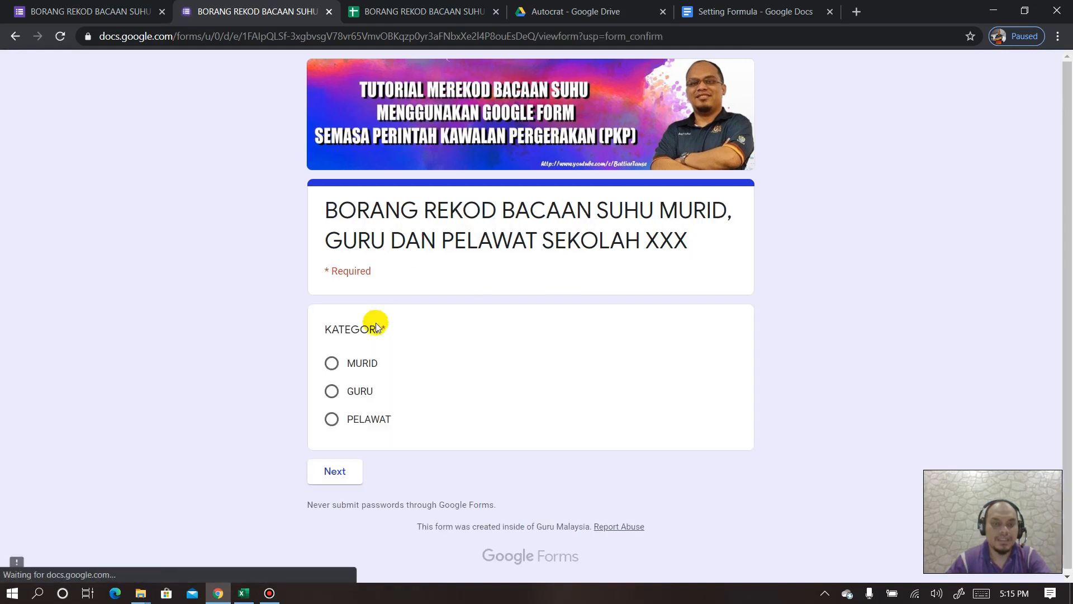
- Submit a MURID response for a 5 SASTERA student with SUHU 36
{"action": "left_click", "coordinate": [332, 365]}
{"action": "left_click", "coordinate": [331, 472]}
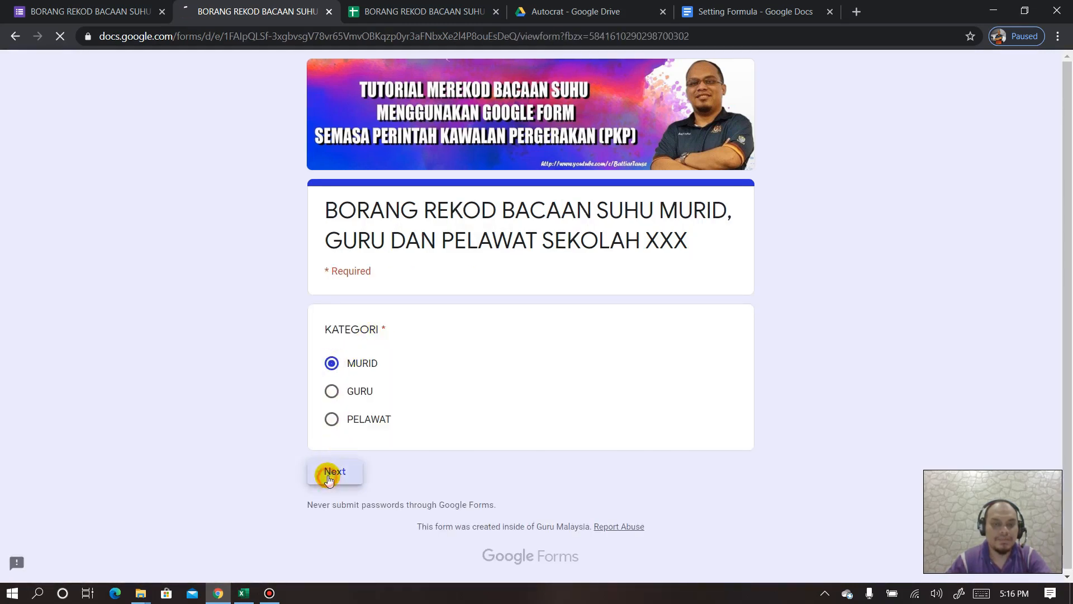
{"action": "left_click", "coordinate": [332, 480]}
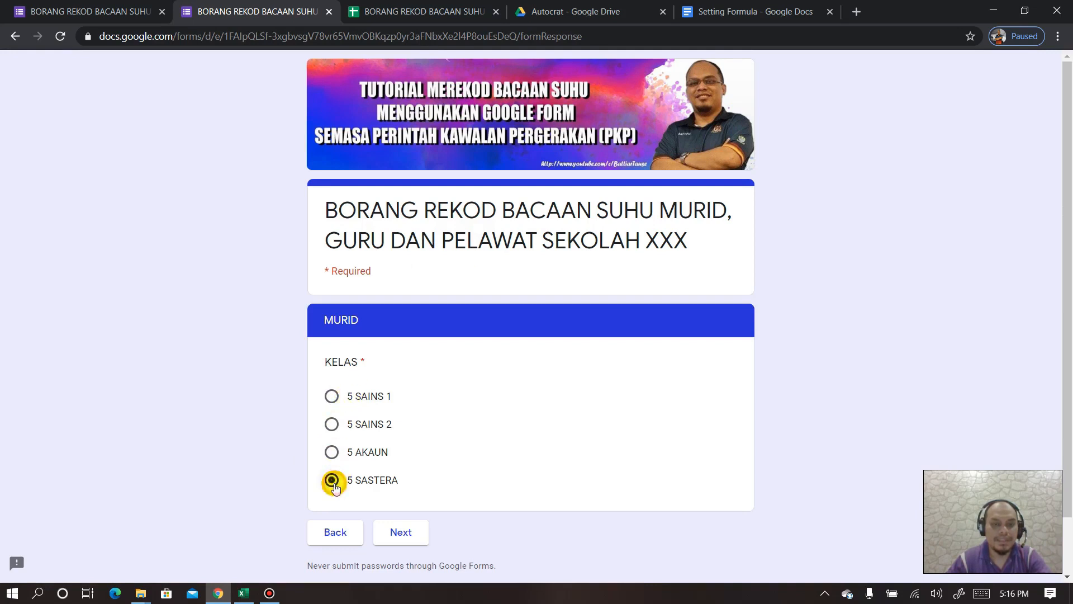
{"action": "left_click", "coordinate": [406, 540]}
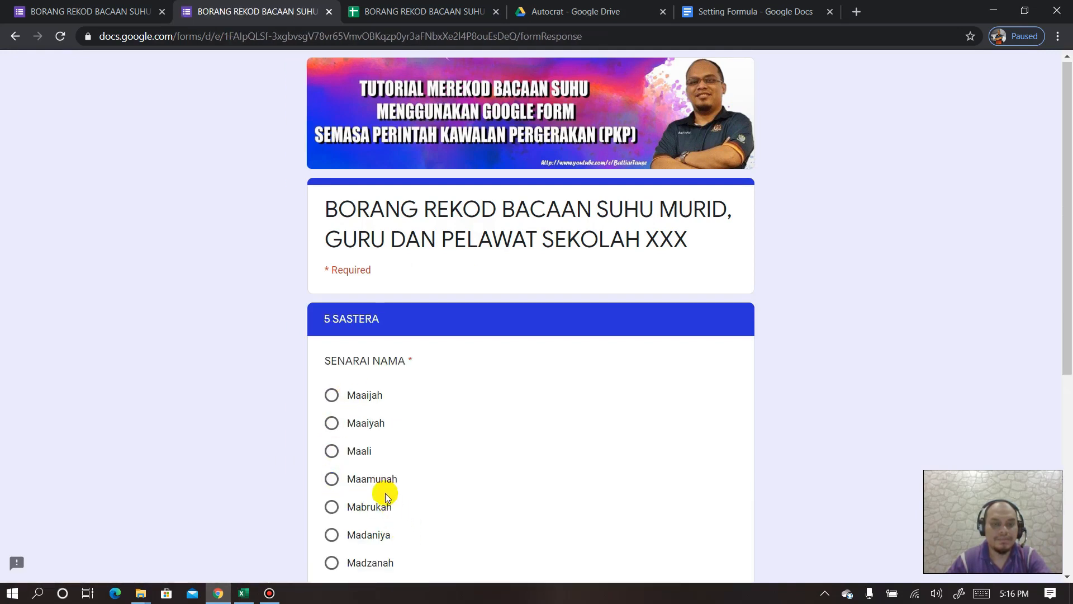
{"action": "scroll", "coordinate": [378, 447], "scroll_direction": "down", "scroll_amount": 6}
{"action": "left_click", "coordinate": [331, 227]}
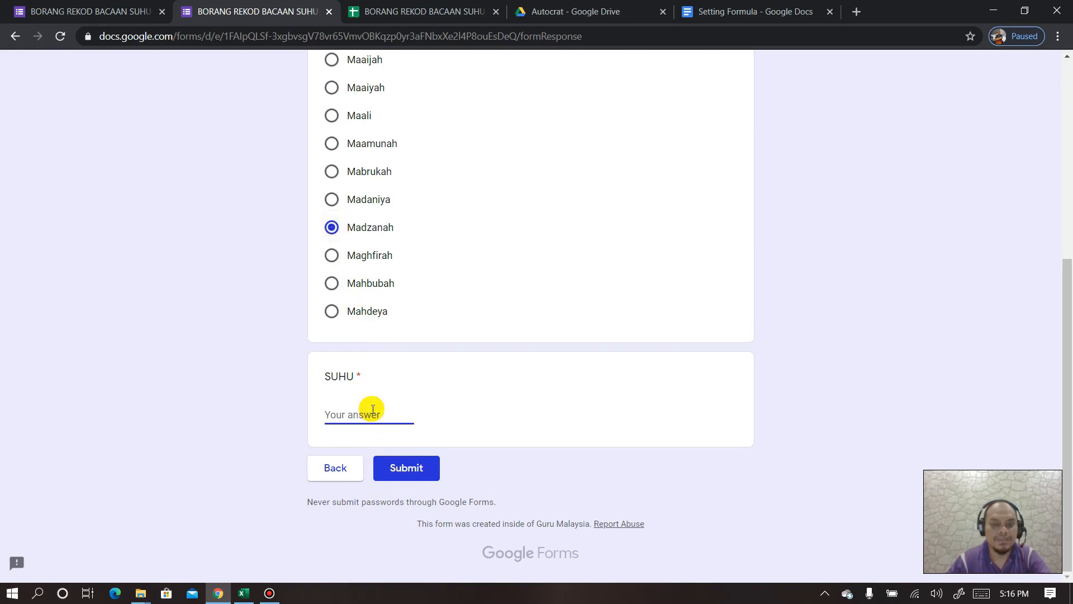
{"action": "type", "text": "36.3"}
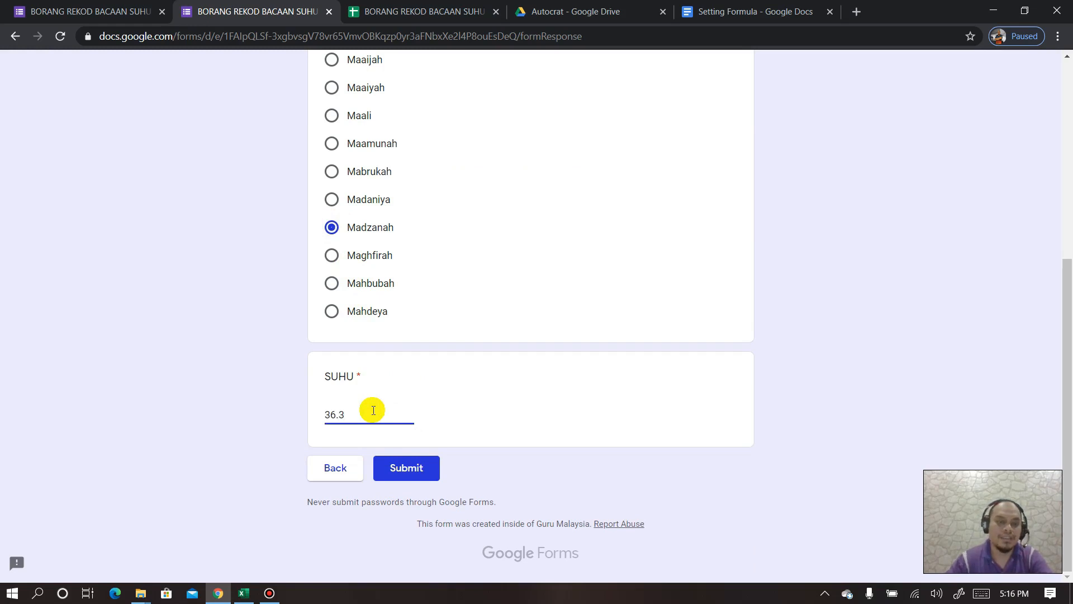
{"action": "left_click", "coordinate": [398, 467]}
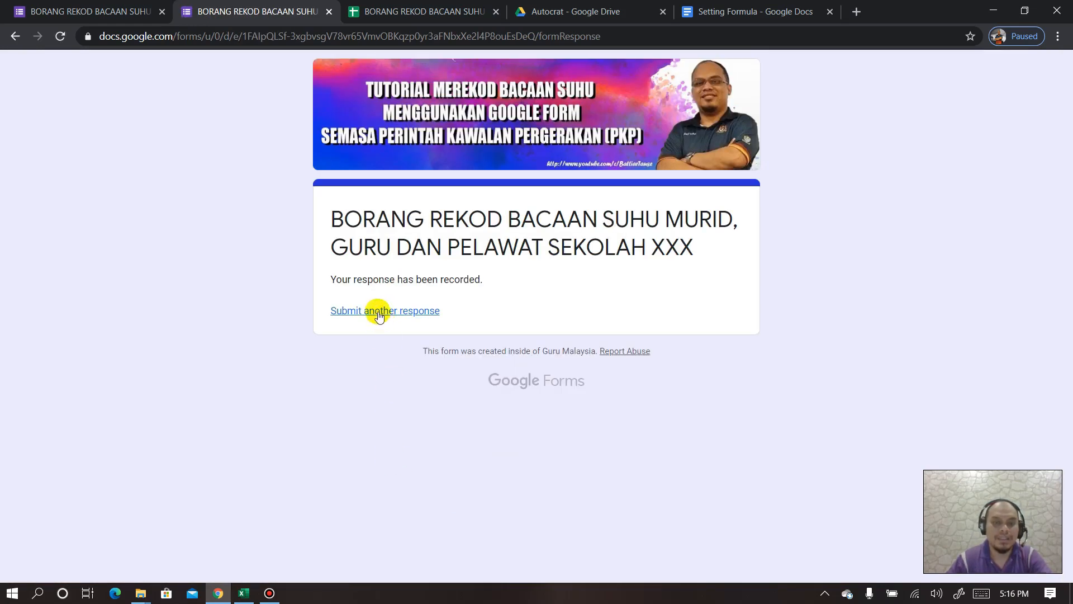
{"action": "left_click", "coordinate": [379, 312]}
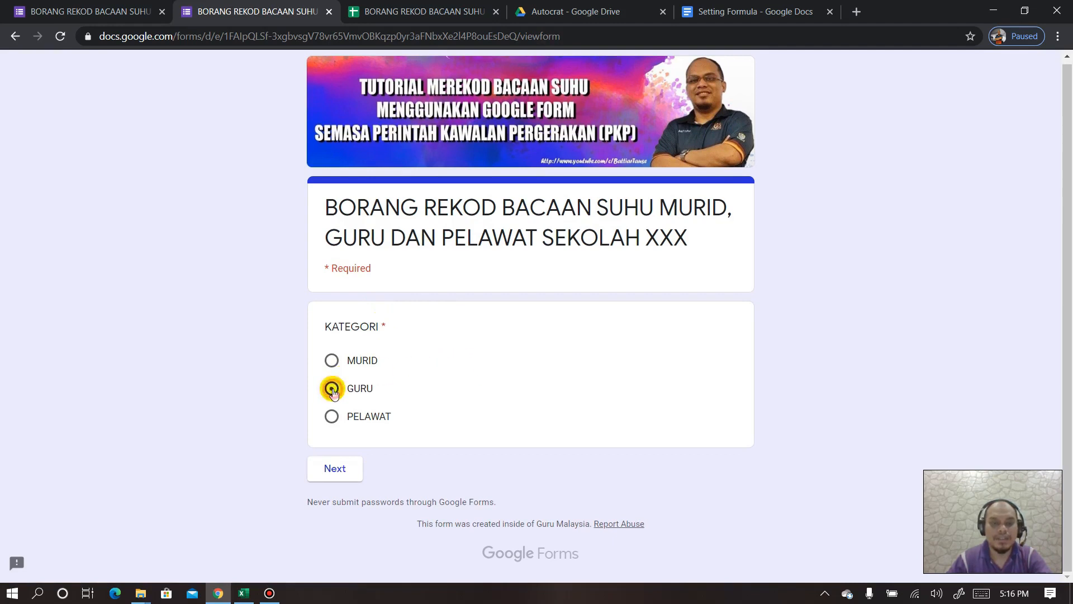
- Submit a GURU response for a chosen teacher with SUHU 35.7
{"action": "left_click", "coordinate": [340, 467]}
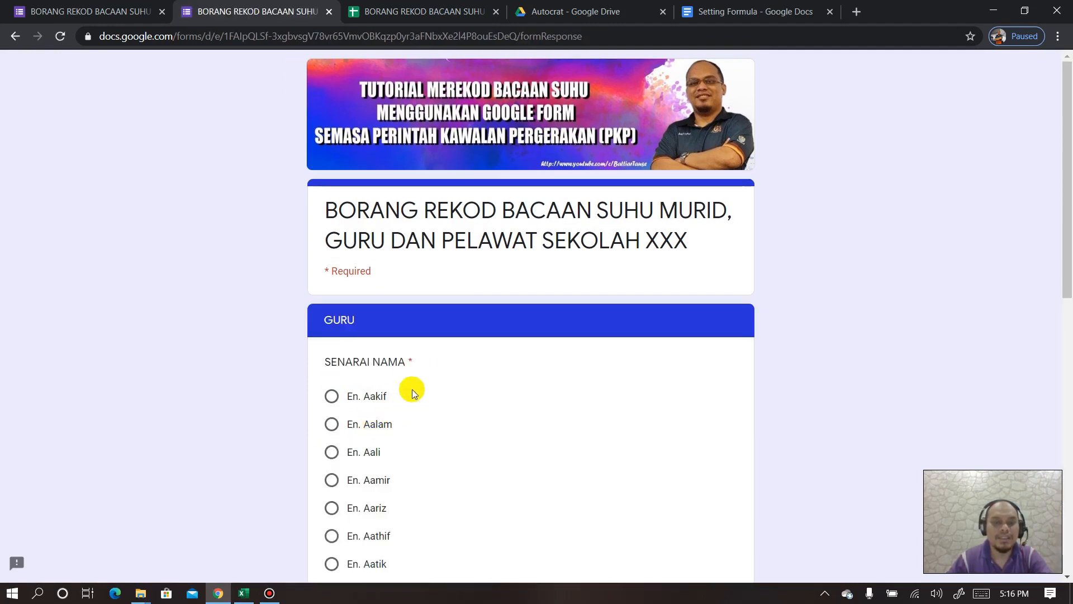
{"action": "scroll", "coordinate": [412, 389], "scroll_direction": "down", "scroll_amount": 10}
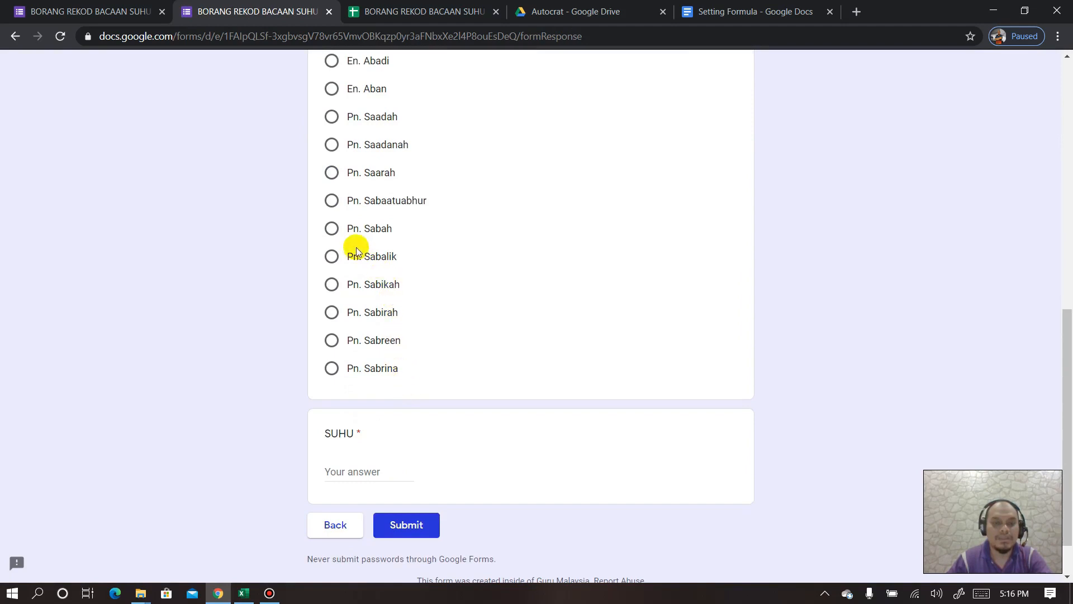
{"action": "left_click", "coordinate": [332, 228]}
{"action": "left_click", "coordinate": [355, 473]}
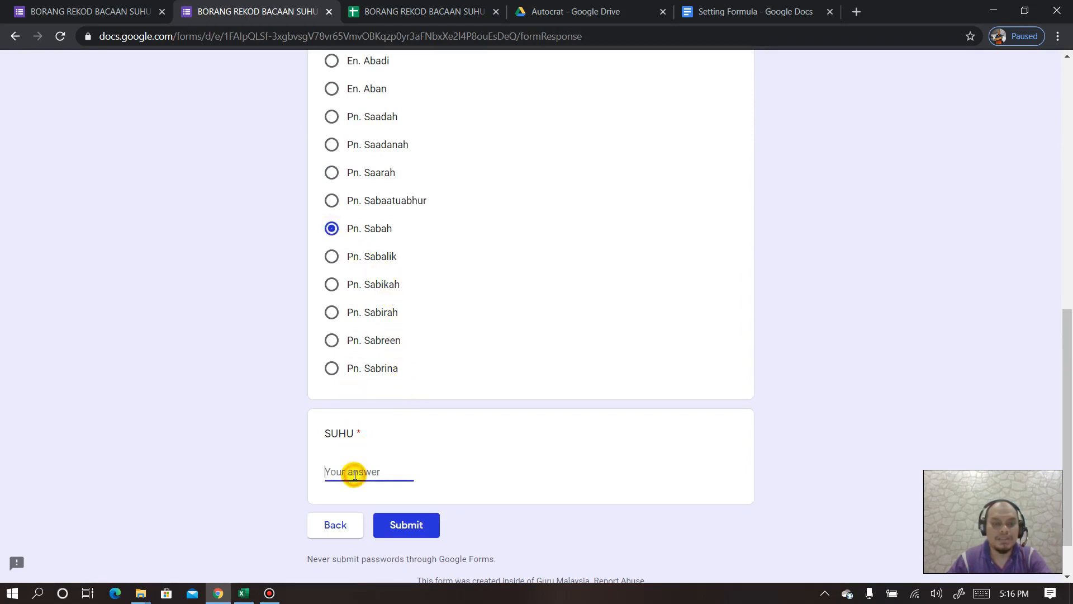
{"action": "type", "text": "35"}
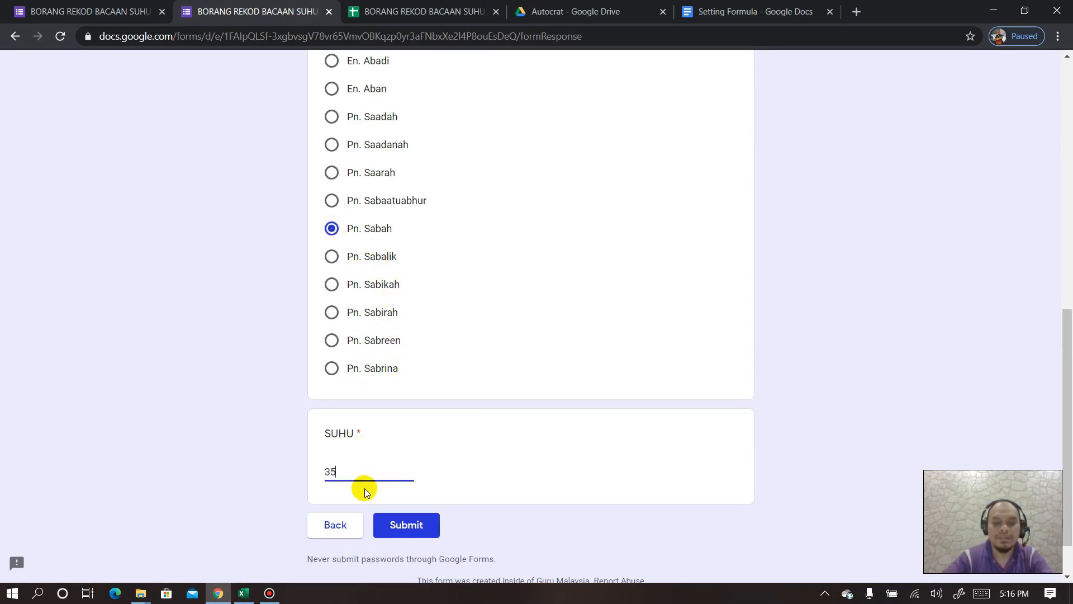
{"action": "type", "text": ".7"}
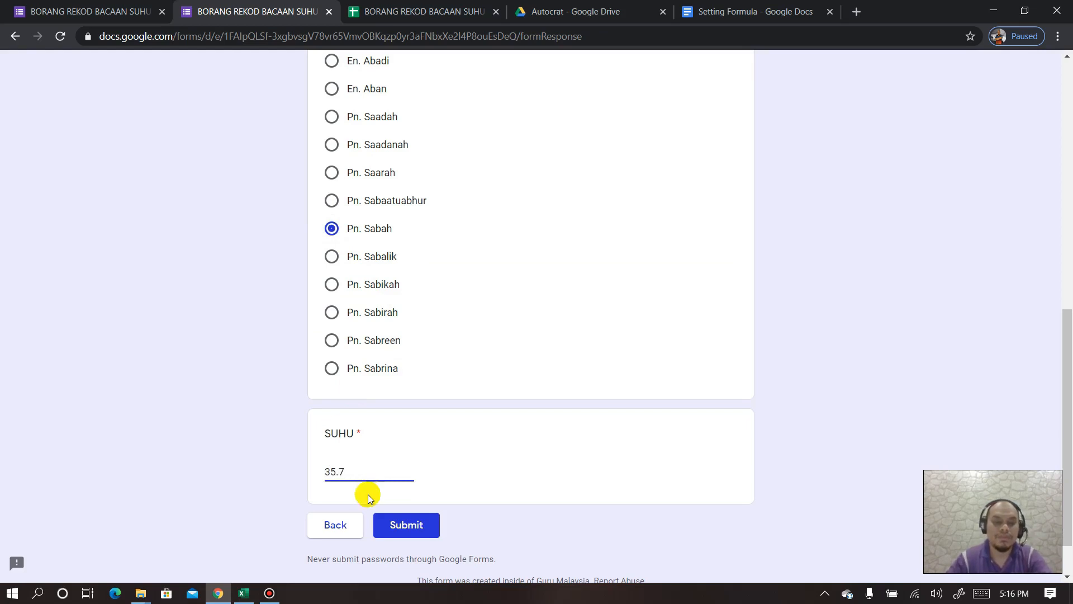
{"action": "left_click", "coordinate": [393, 526]}
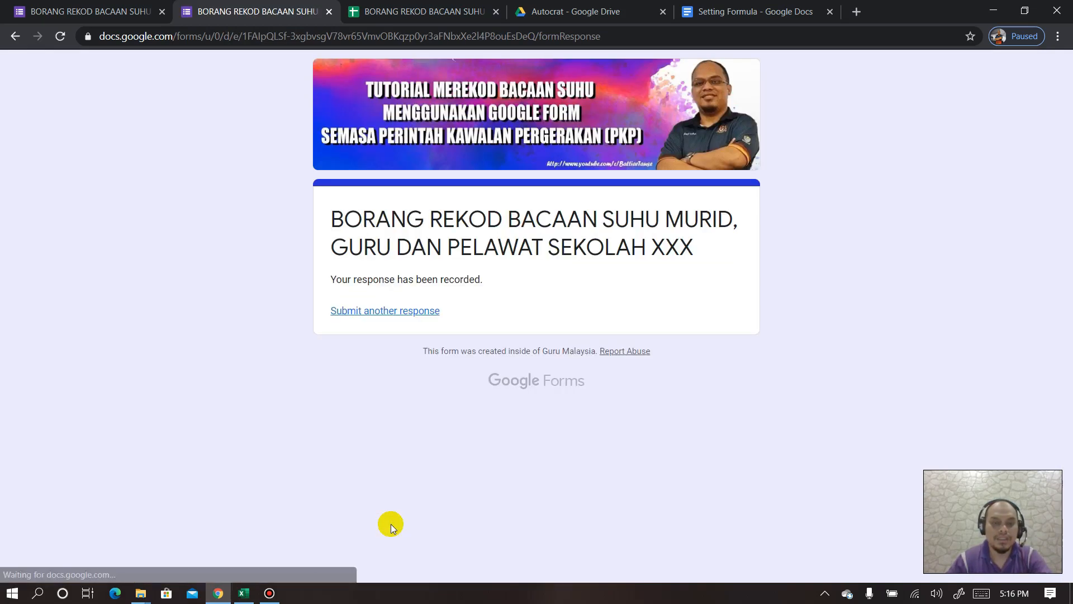
{"action": "left_click", "coordinate": [402, 314]}
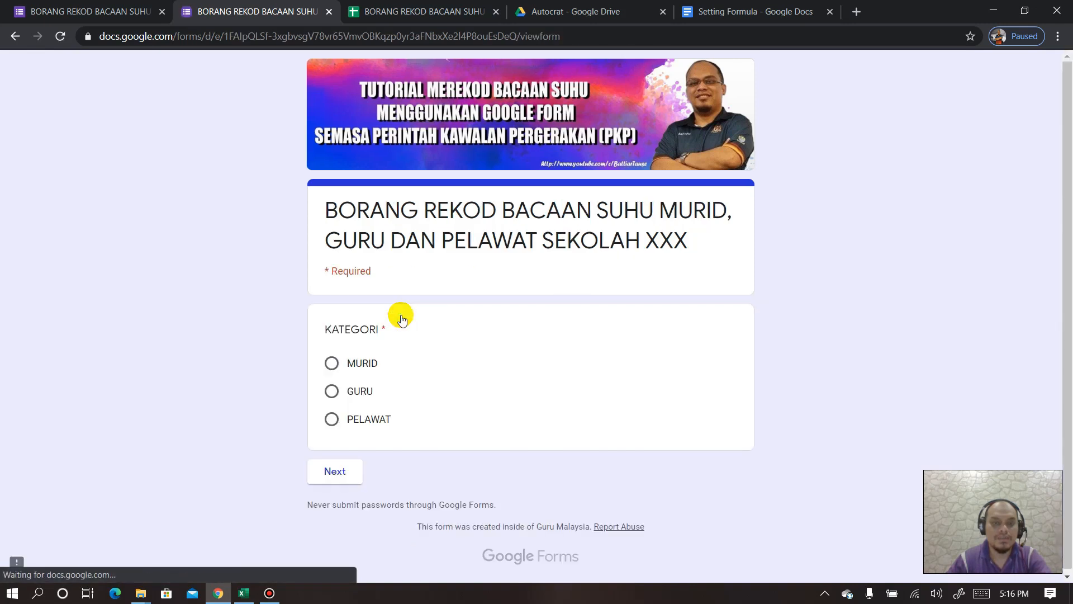
- Submit a PELAWAT response with the visitor's name, phone number and SUHU 37.5
{"action": "left_click", "coordinate": [333, 420]}
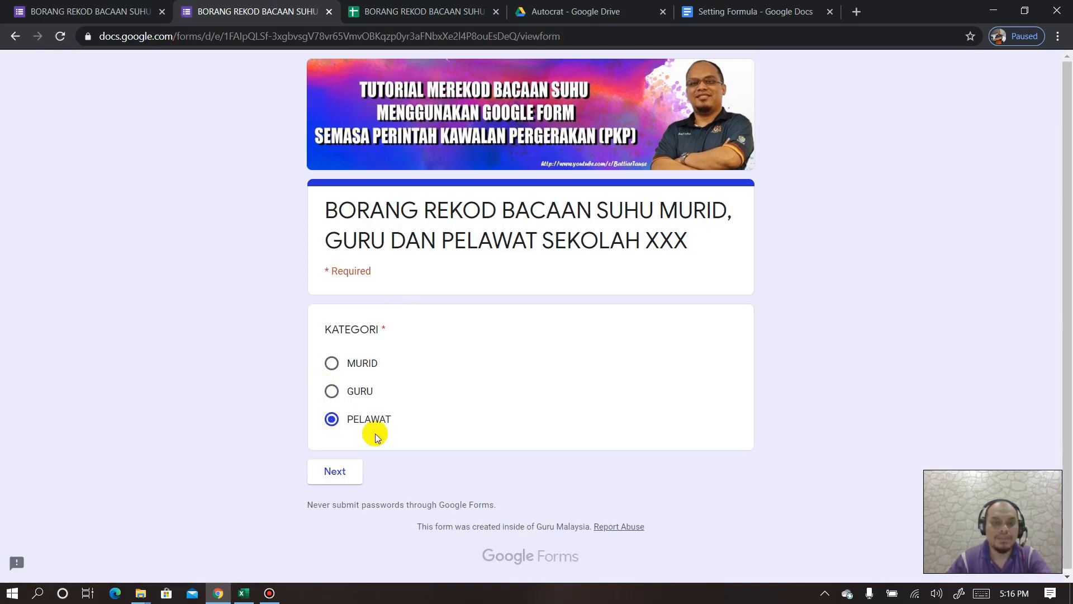
{"action": "left_click", "coordinate": [347, 475]}
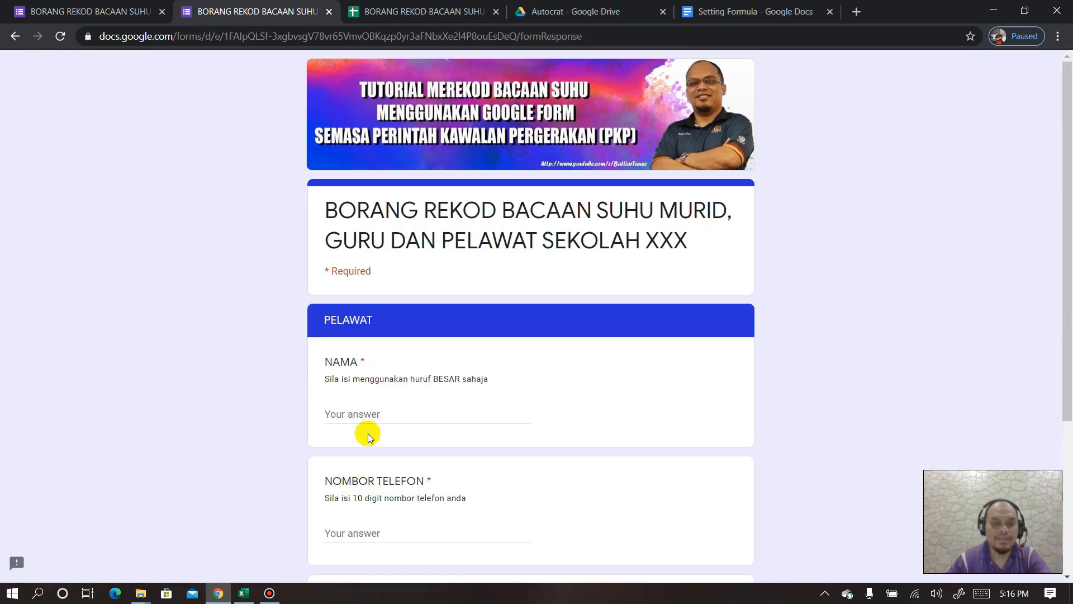
{"action": "scroll", "coordinate": [392, 408], "scroll_direction": "down", "scroll_amount": 1}
{"action": "left_click", "coordinate": [421, 343]}
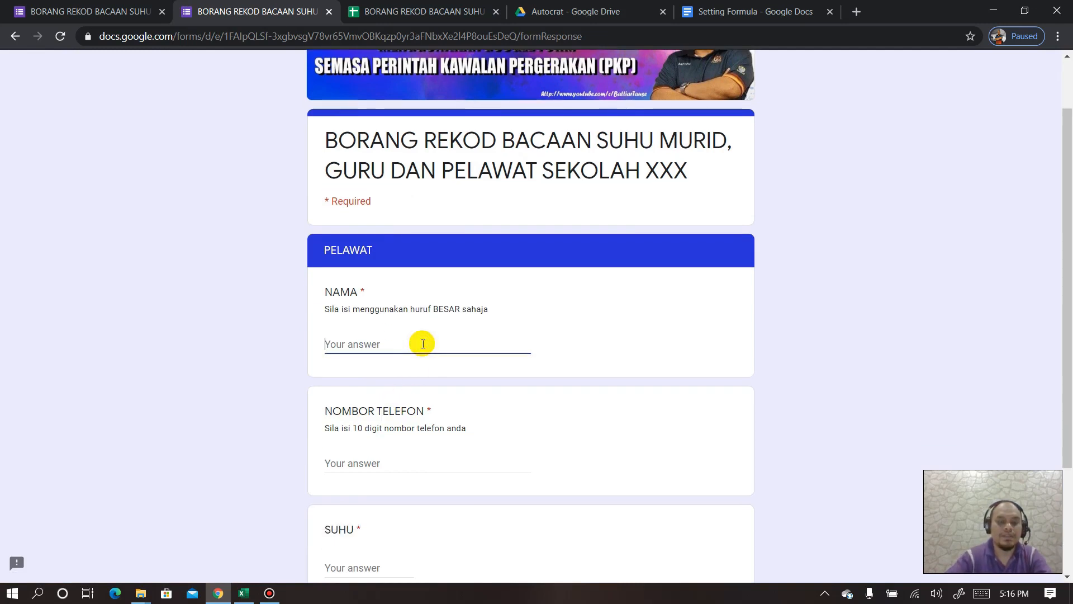
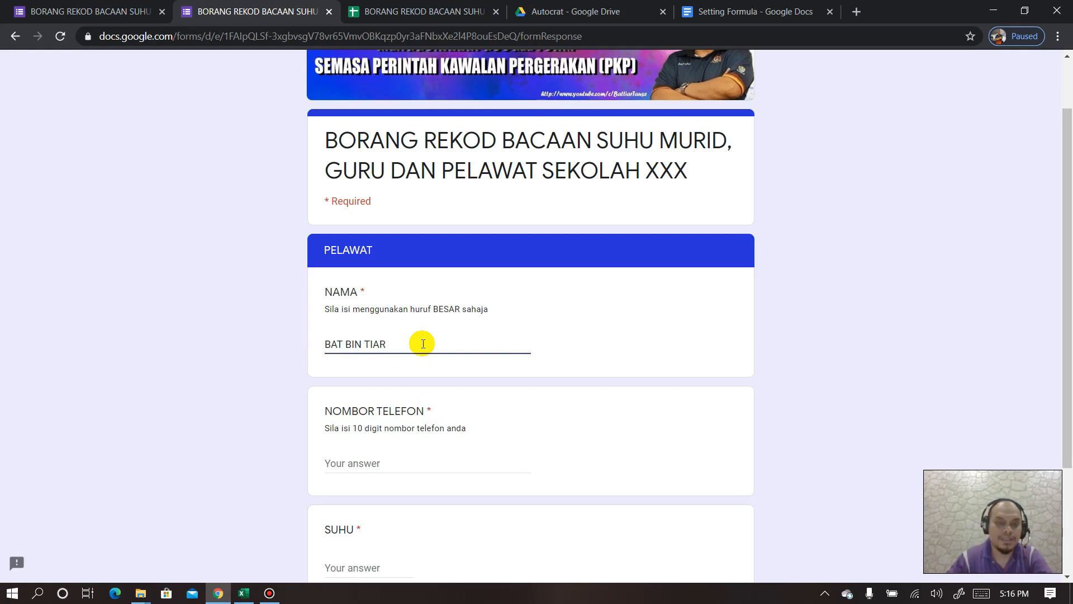
{"action": "left_click", "coordinate": [426, 457]}
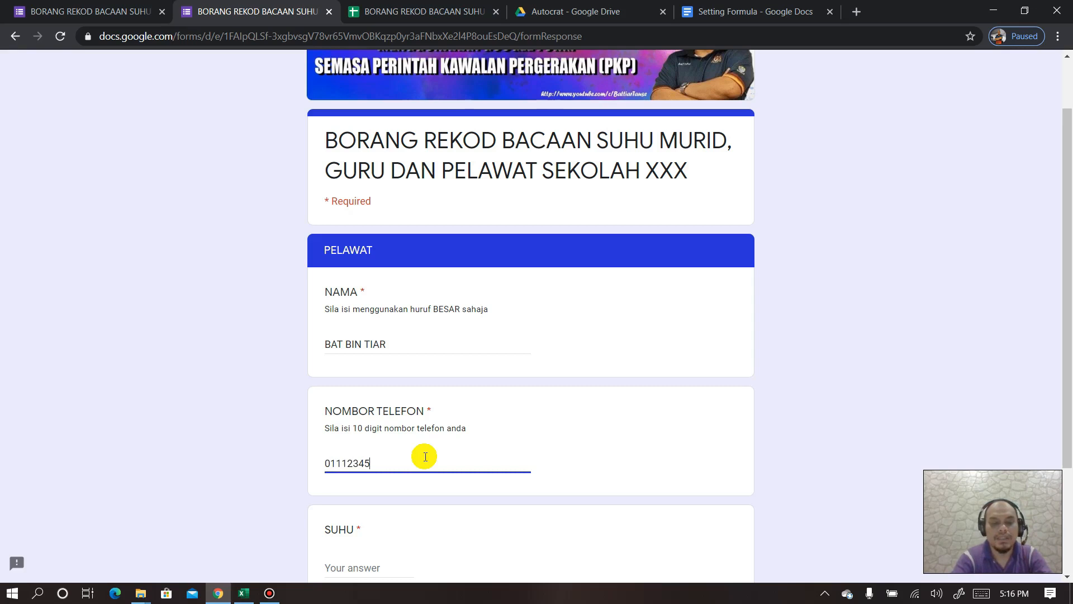
{"action": "scroll", "coordinate": [425, 456], "scroll_direction": "down", "scroll_amount": 3}
{"action": "left_click", "coordinate": [368, 427]}
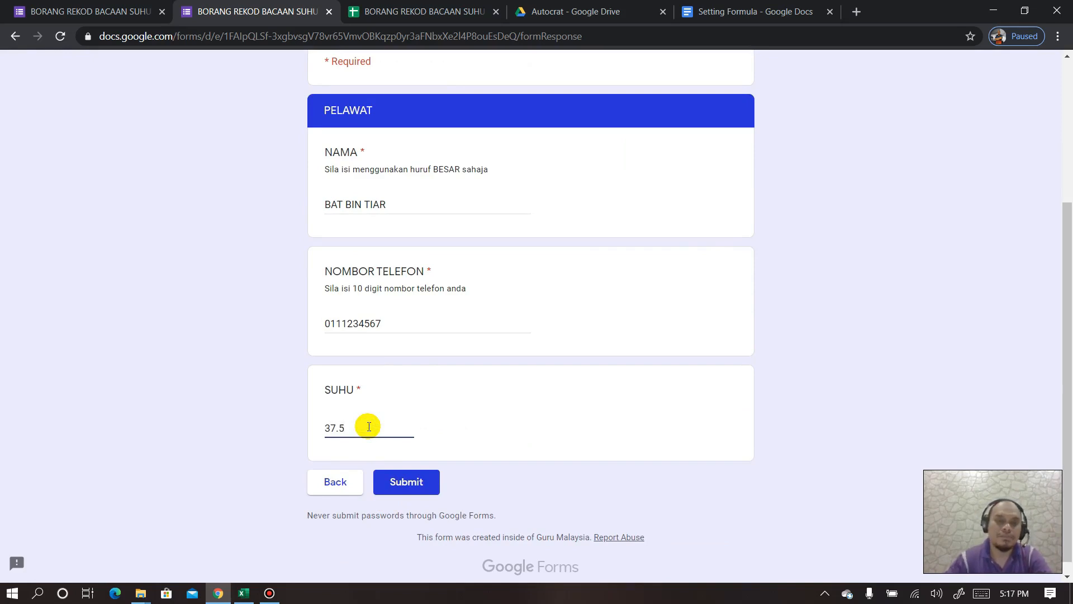
{"action": "left_click", "coordinate": [391, 484]}
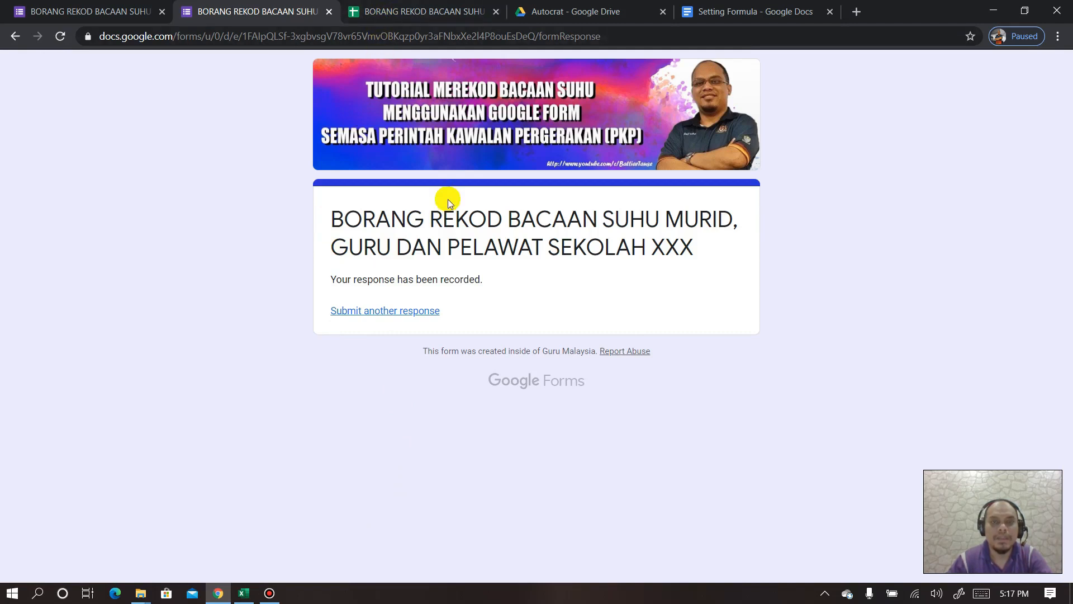
- Inspect the six test rows in Form Responses 1, checking the SENARAI NAMA and SUHU columns
{"action": "left_click", "coordinate": [407, 16]}
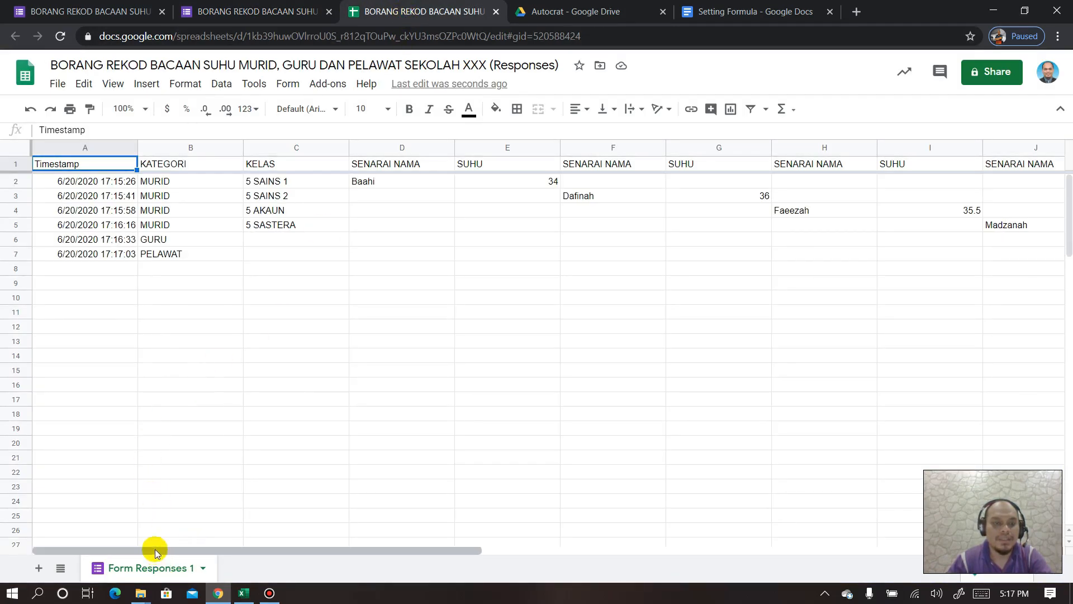
{"action": "left_click_drag", "start_coordinate": [155, 547], "coordinate": [81, 562]}
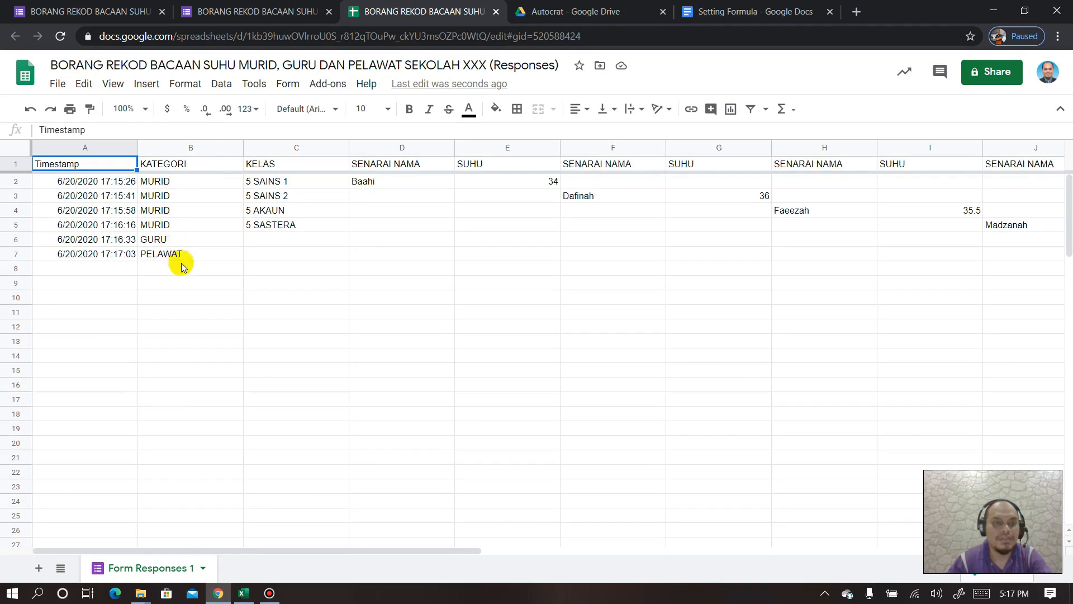
{"action": "left_click_drag", "start_coordinate": [254, 553], "coordinate": [287, 525]}
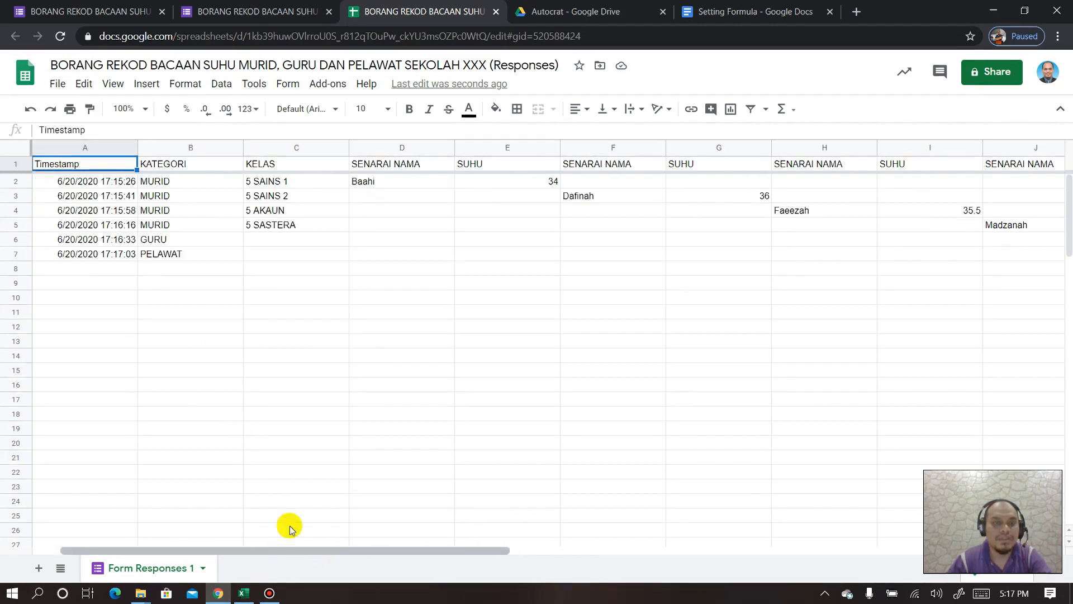
{"action": "left_click", "coordinate": [409, 150]}
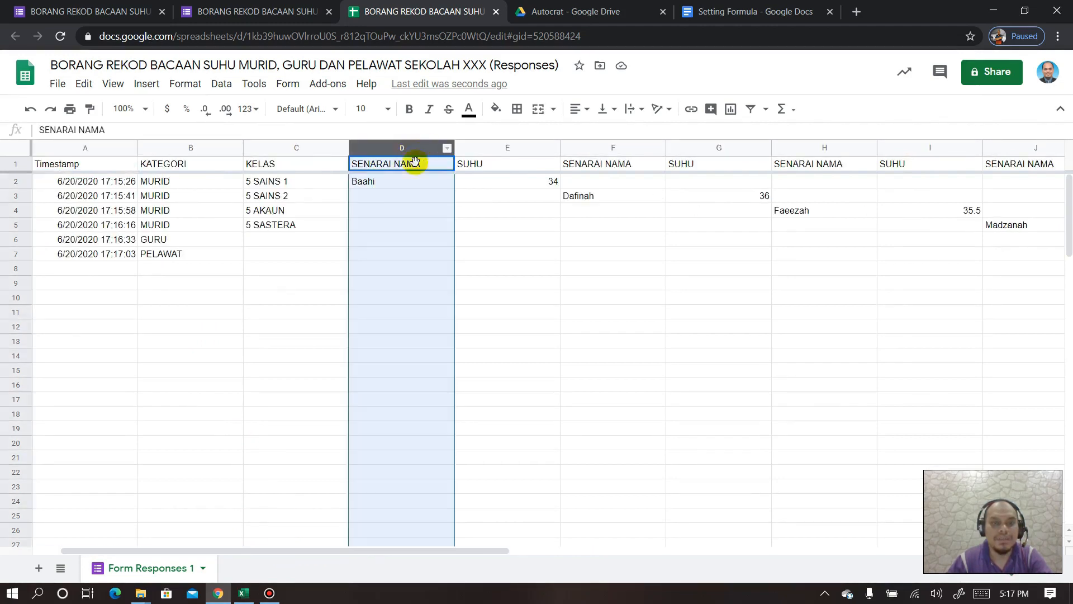
{"action": "left_click_drag", "start_coordinate": [401, 180], "coordinate": [741, 202]}
{"action": "left_click_drag", "start_coordinate": [807, 210], "coordinate": [918, 210]}
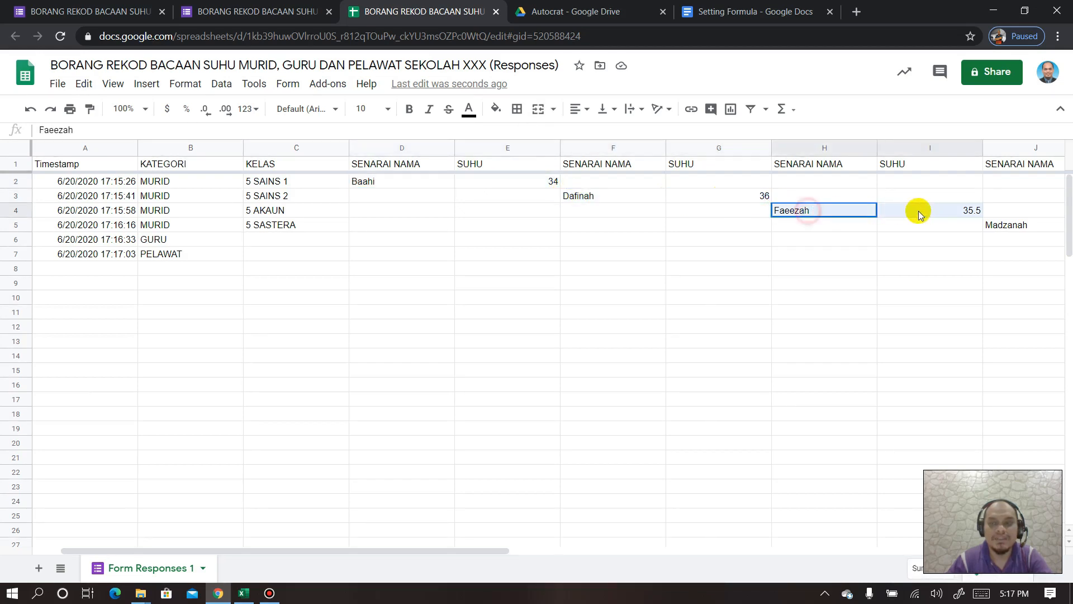
{"action": "left_click_drag", "start_coordinate": [479, 554], "coordinate": [442, 552]}
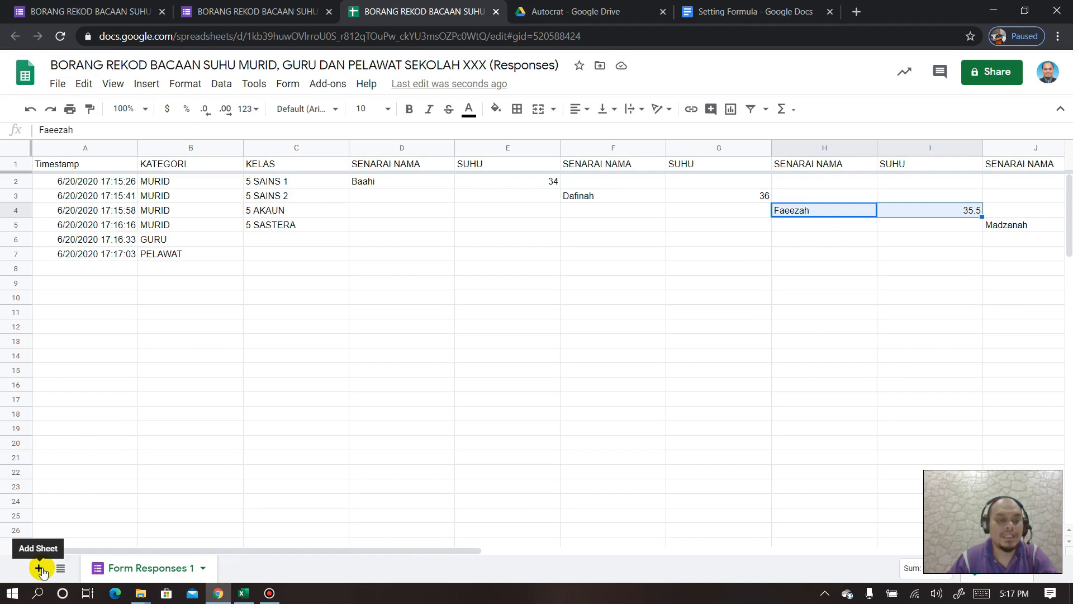
- Add a new sheet and rename it Data
{"action": "left_click", "coordinate": [39, 569]}
{"action": "right_click", "coordinate": [242, 568]}
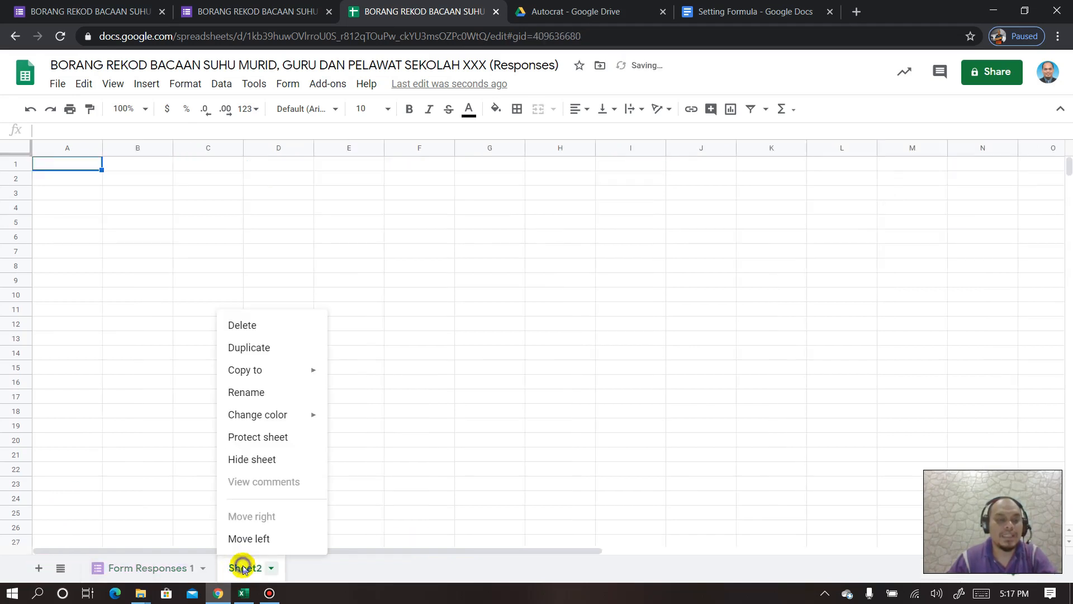
{"action": "left_click", "coordinate": [248, 391]}
{"action": "type", "text": "dATA"}
{"action": "key", "text": "BackSpace"}
{"action": "key", "text": "BackSpace"}
{"action": "key", "text": "BackSpace"}
{"action": "key", "text": "BackSpace"}
{"action": "type", "text": "Data"}
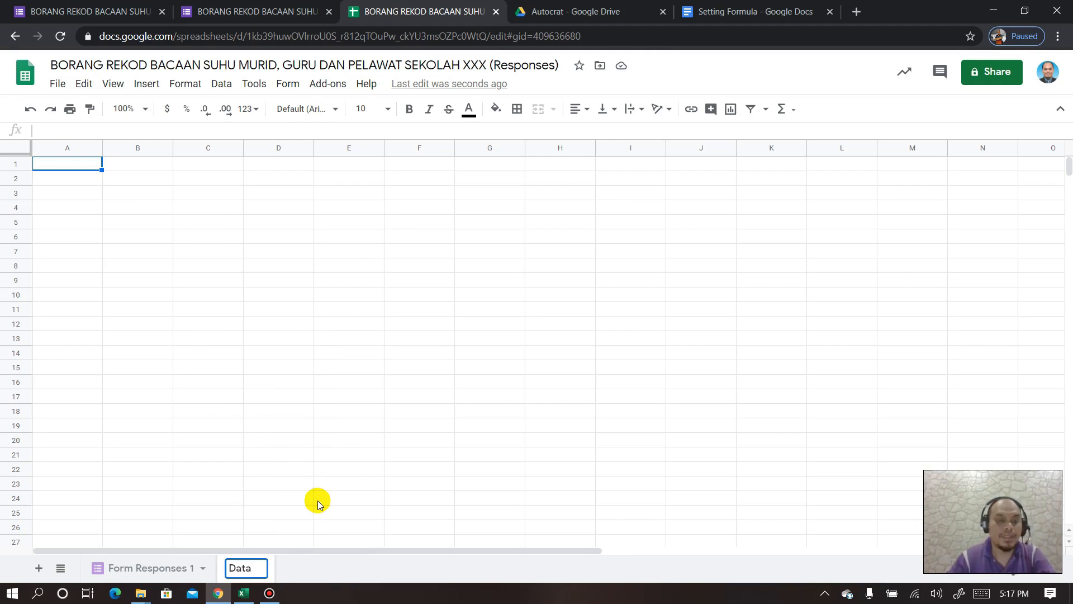
{"action": "left_click", "coordinate": [86, 166]}
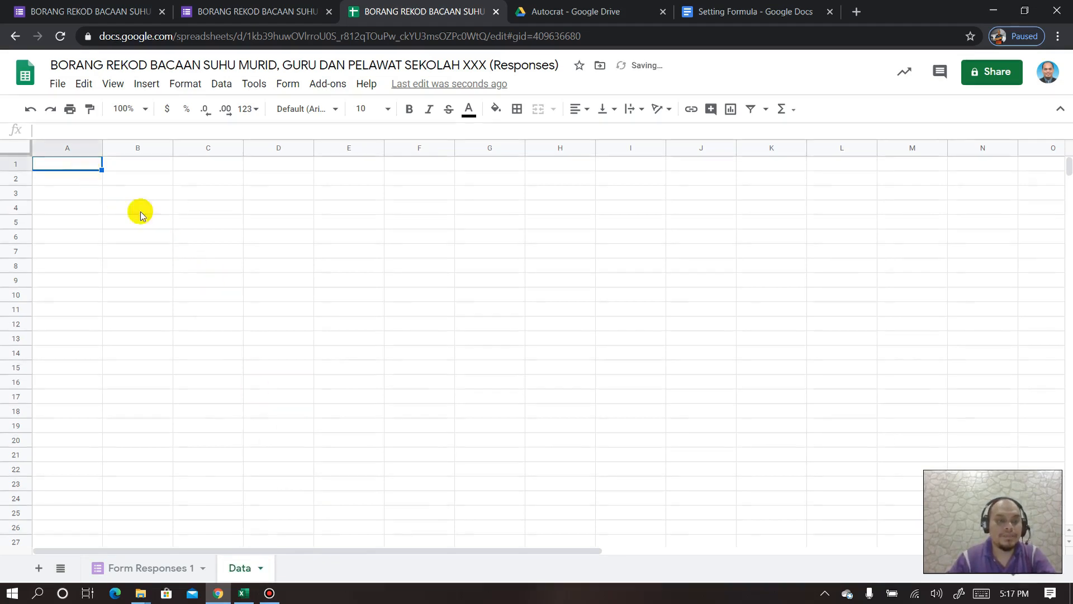
- Compare Form Responses 1 with the empty Data sheet, ending on Data
{"action": "left_click", "coordinate": [158, 569]}
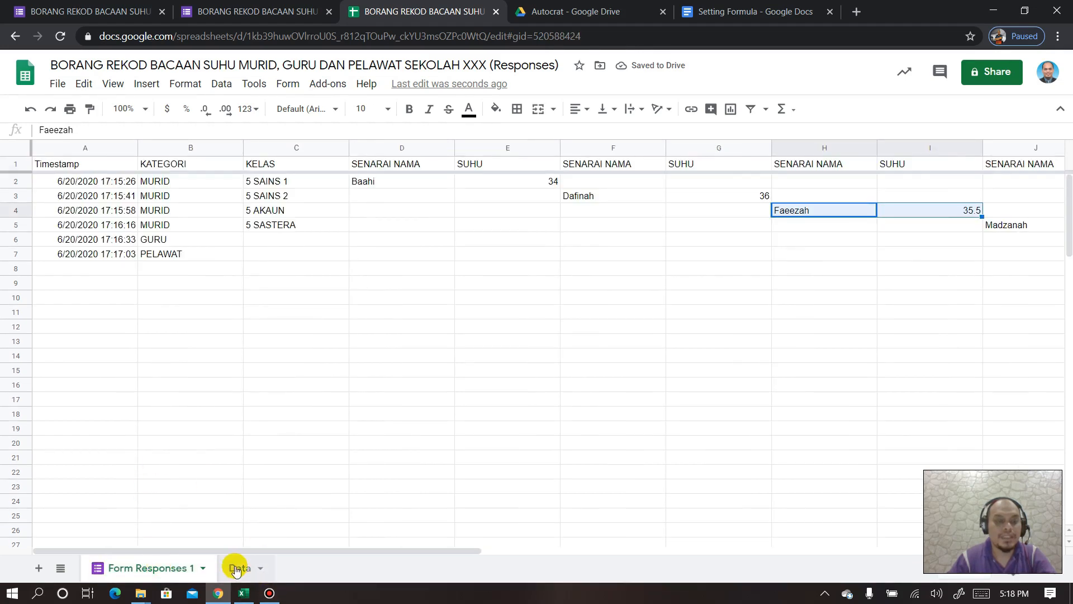
{"action": "left_click", "coordinate": [237, 568]}
{"action": "left_click", "coordinate": [188, 569]}
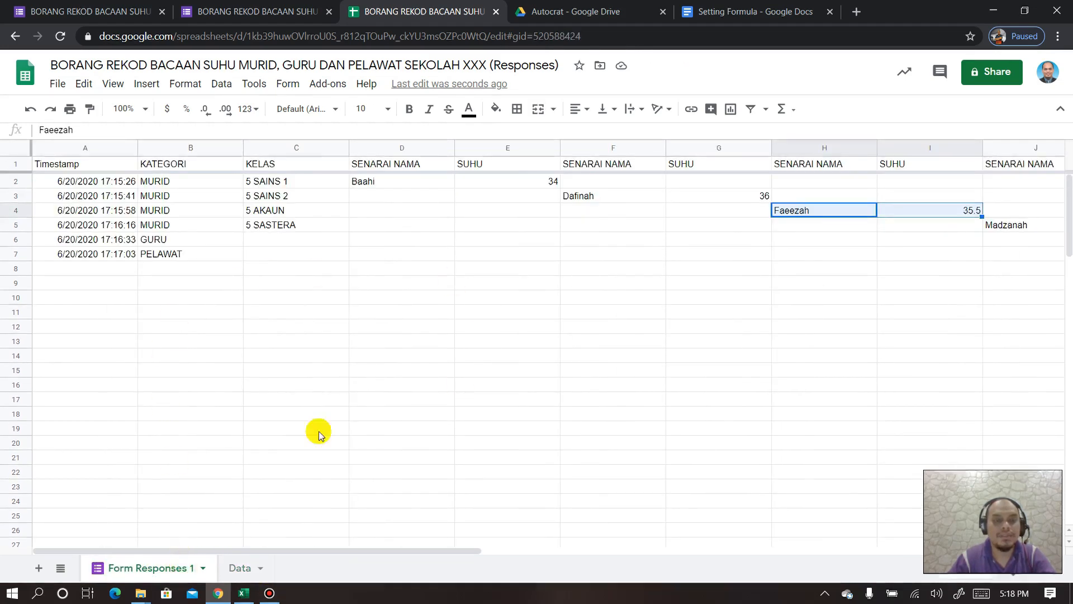
{"action": "left_click", "coordinate": [241, 568]}
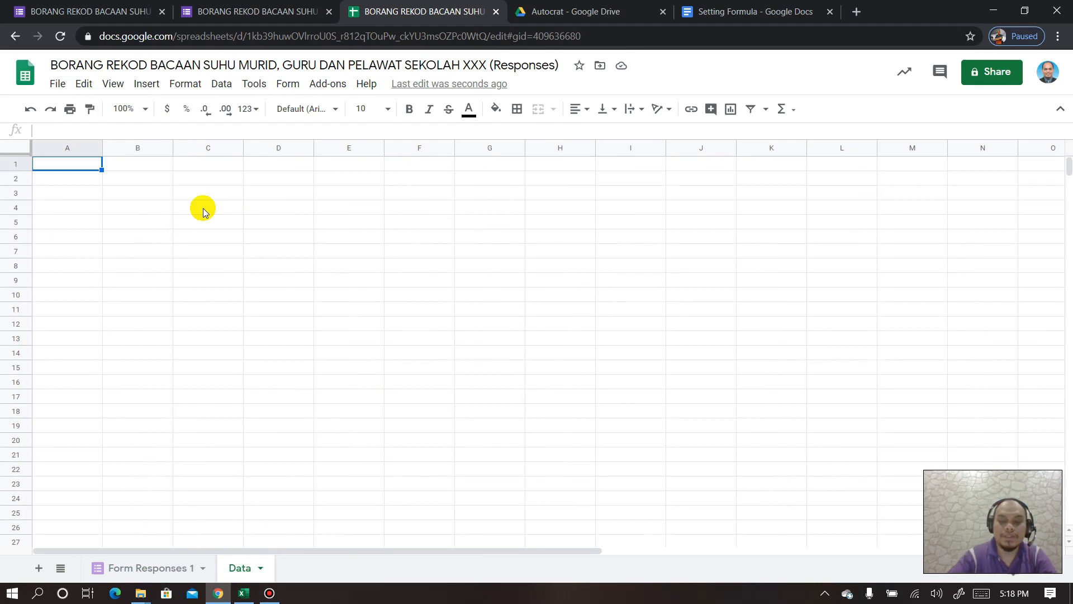
- Start =query( in Data!A1 and add 20000 rows to Form Responses 1
{"action": "type", "text": "="}
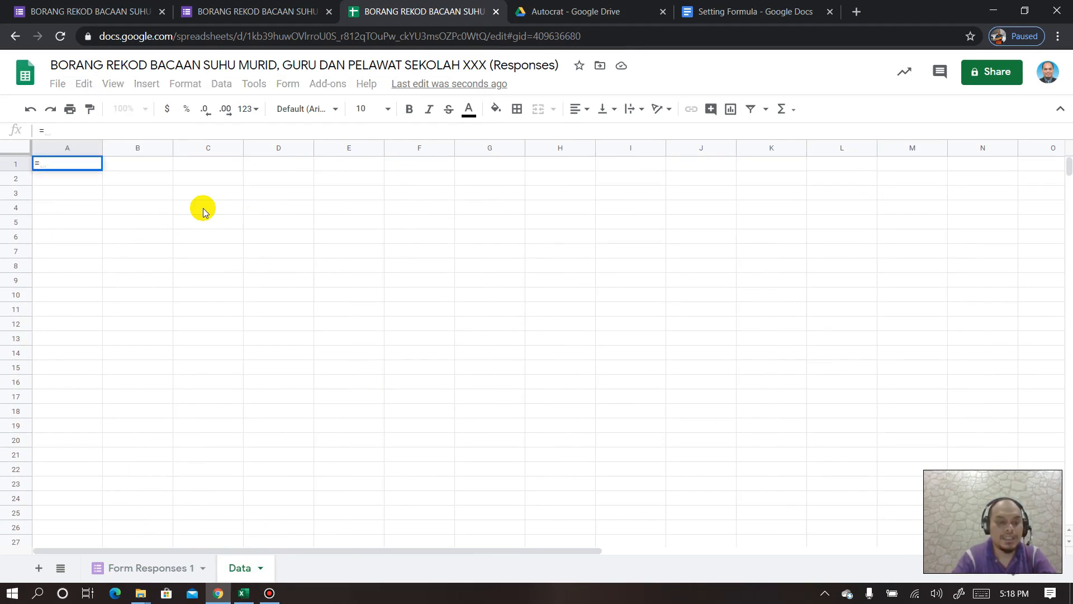
{"action": "type", "text": "query"}
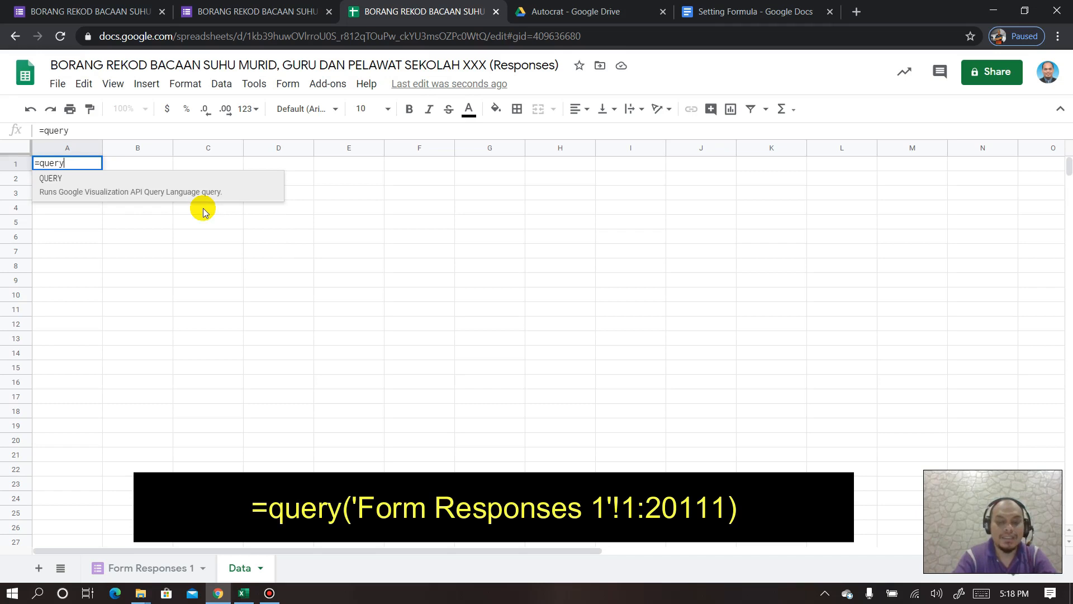
{"action": "type", "text": "("}
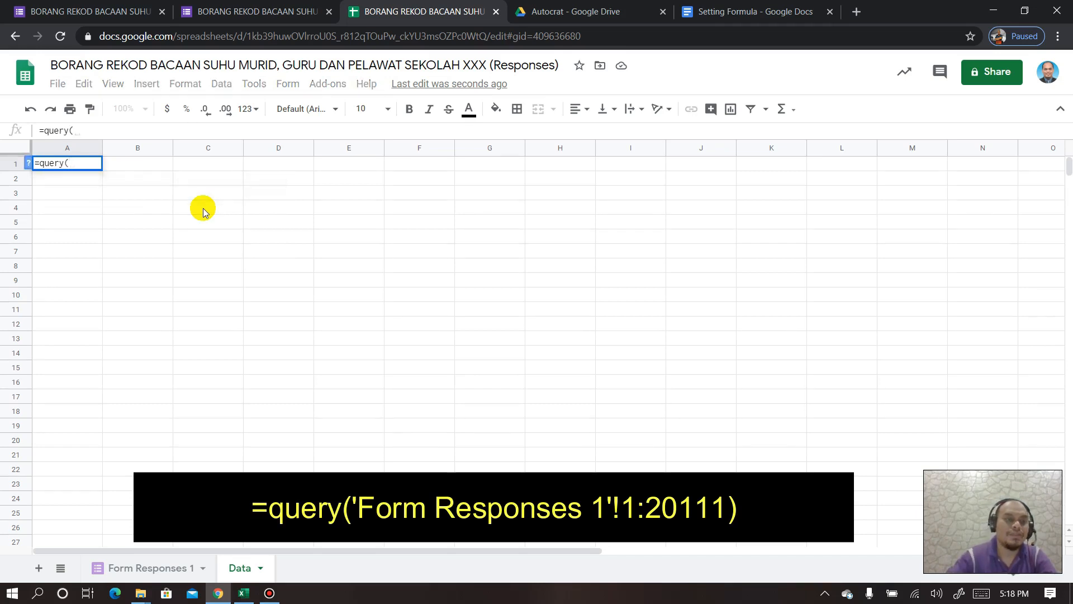
{"action": "left_click", "coordinate": [149, 570]}
{"action": "scroll", "coordinate": [302, 292], "scroll_direction": "down", "scroll_amount": 15}
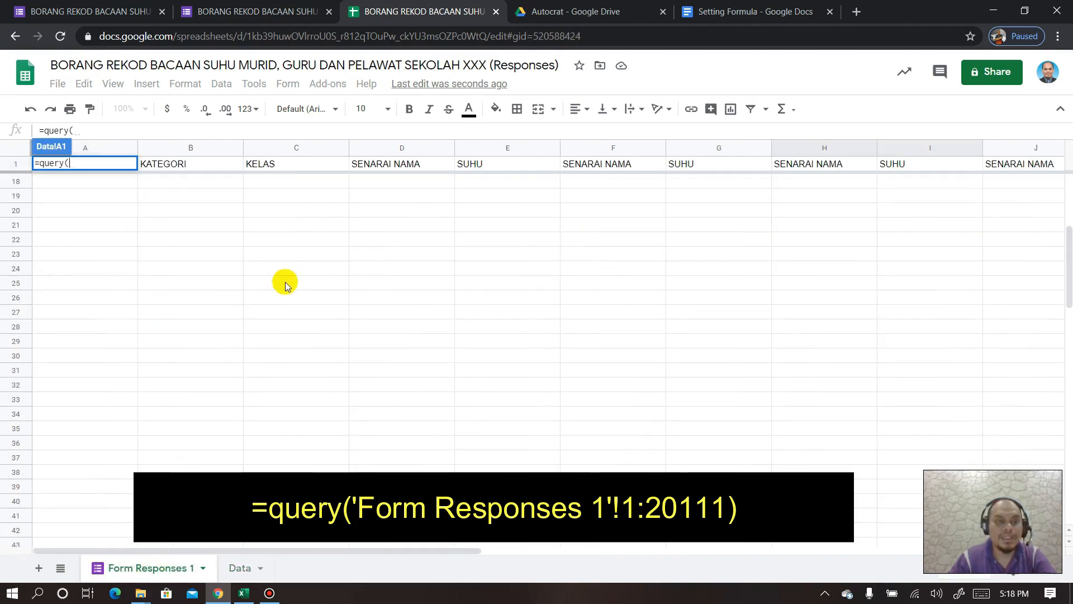
{"action": "scroll", "coordinate": [235, 330], "scroll_direction": "down", "scroll_amount": 3}
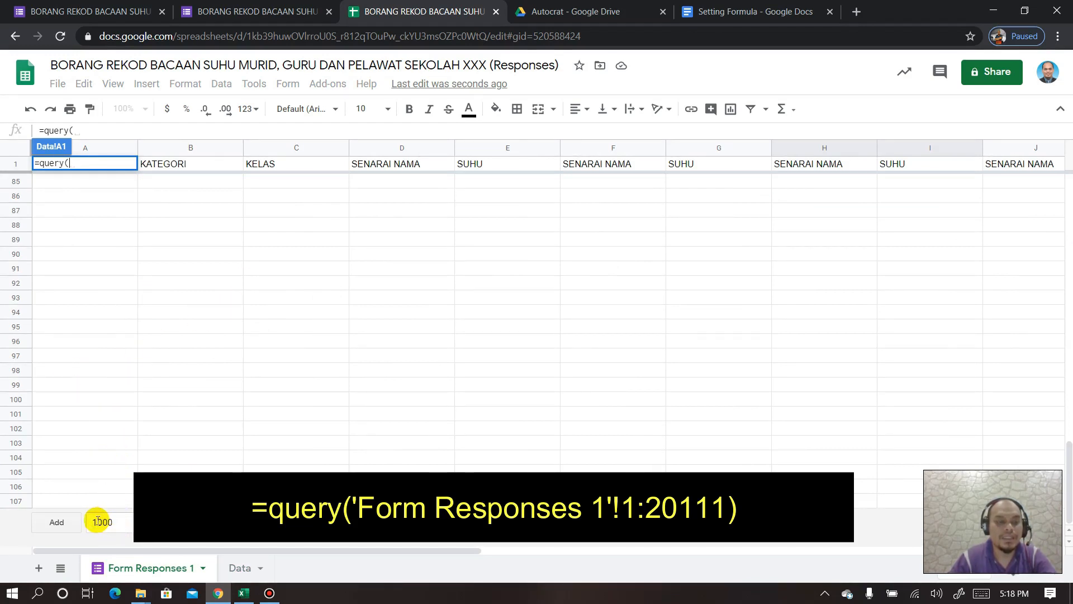
{"action": "left_click", "coordinate": [97, 522]}
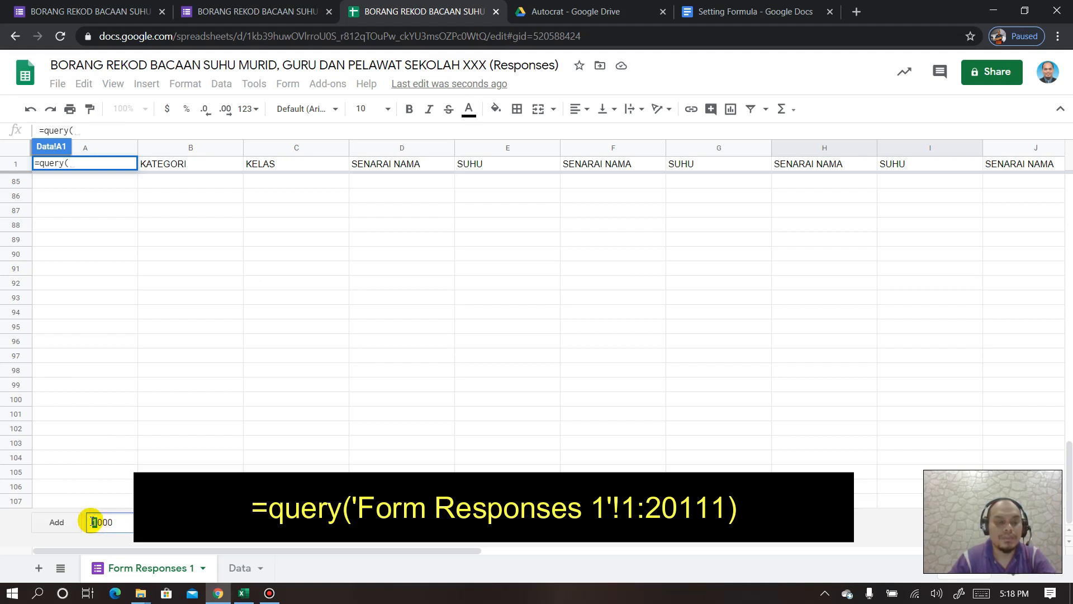
{"action": "type", "text": "20"}
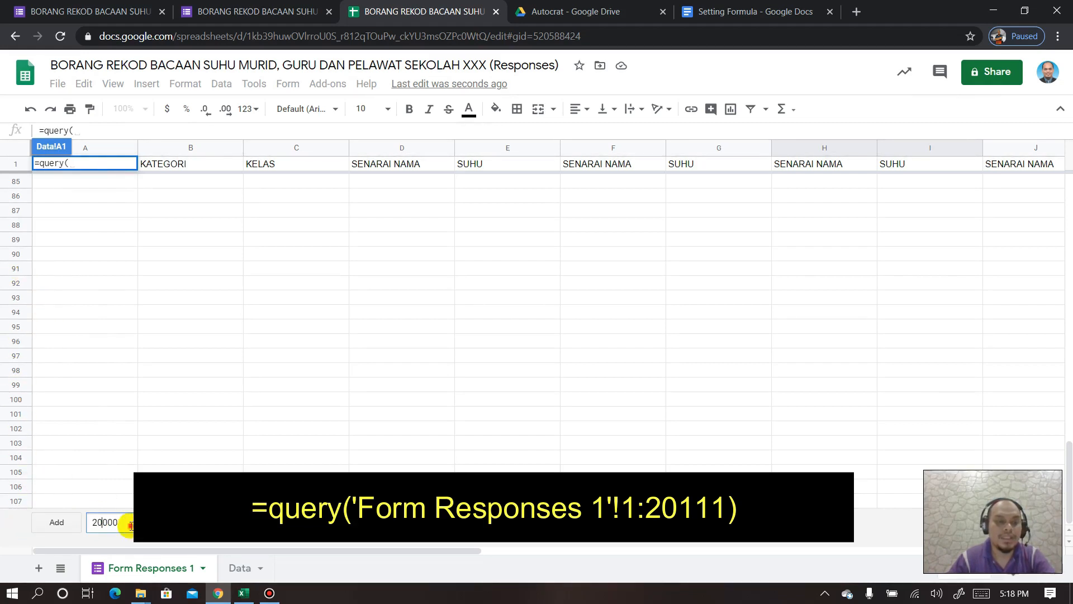
{"action": "key", "text": "Return"}
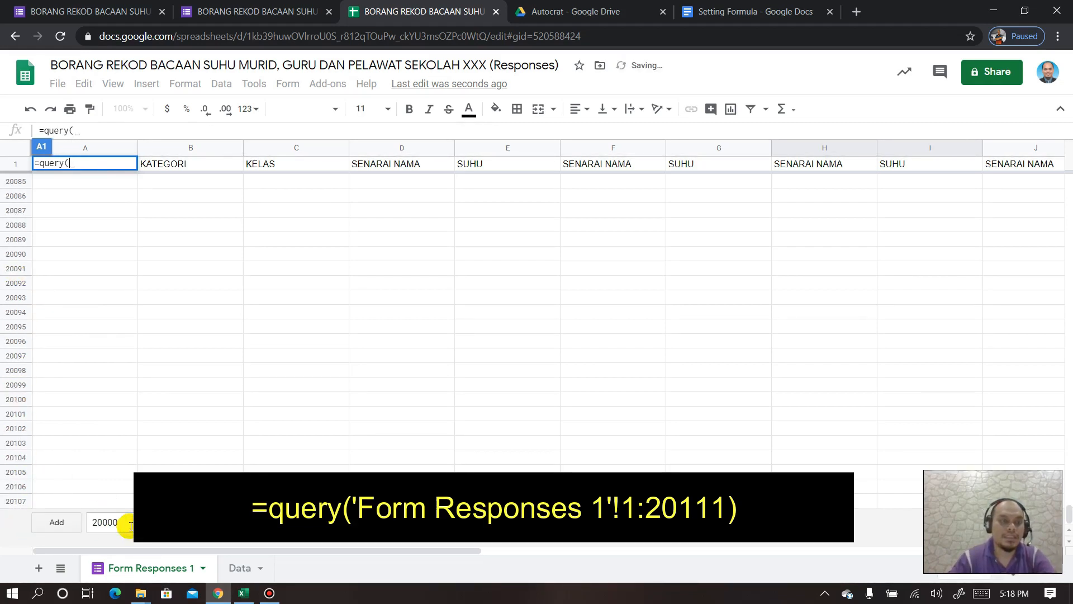
- Reference the whole Form Responses 1 sheet and close the formula as =query('Form Responses 1'!1:20107)
{"action": "scroll", "coordinate": [44, 235], "scroll_direction": "up", "scroll_amount": 10}
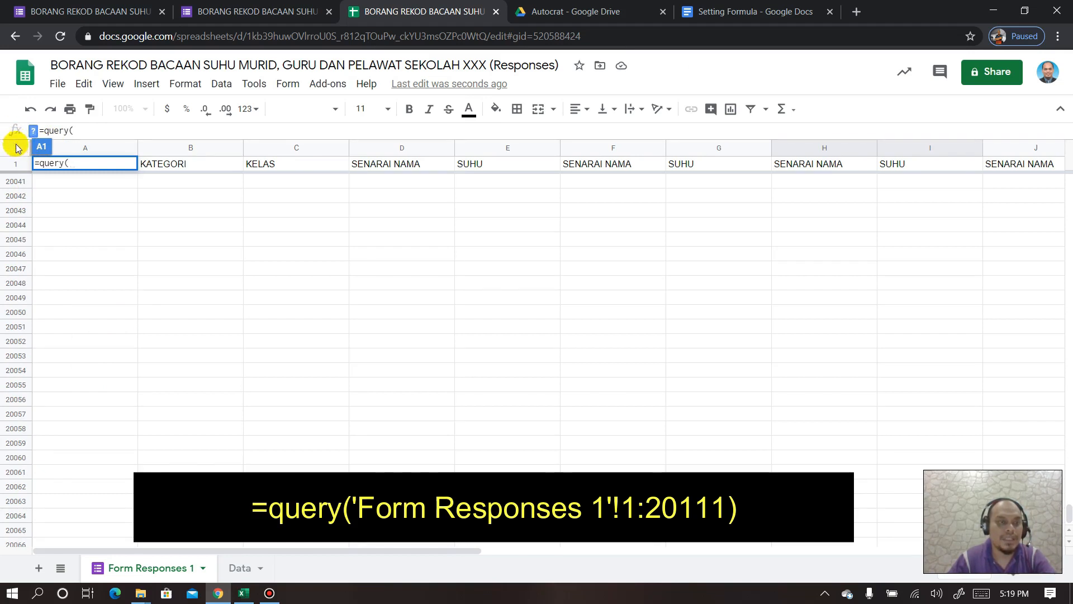
{"action": "left_click", "coordinate": [16, 150]}
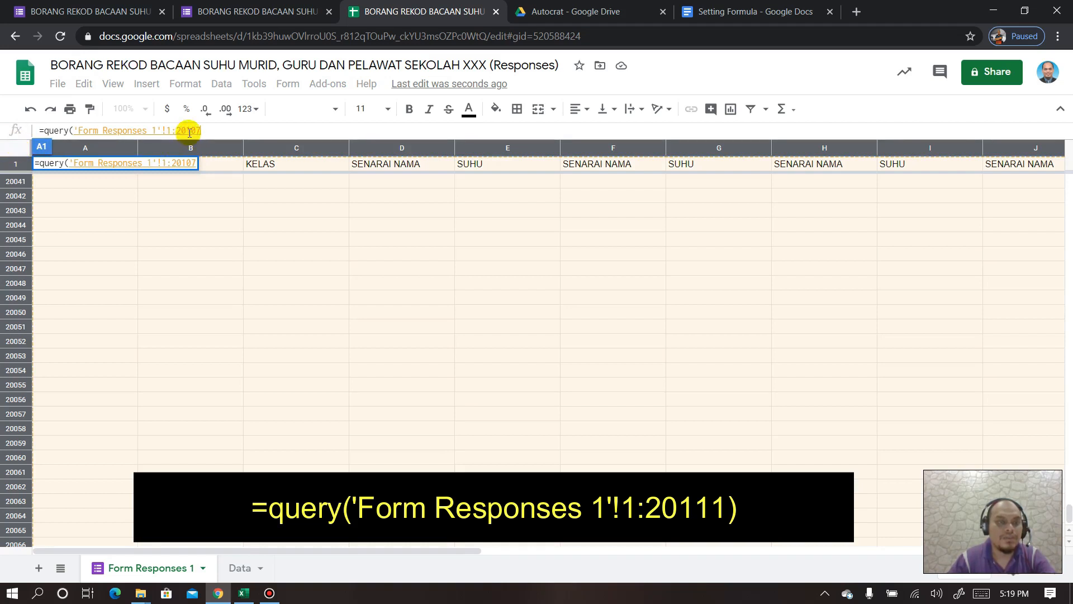
{"action": "left_click", "coordinate": [216, 130]}
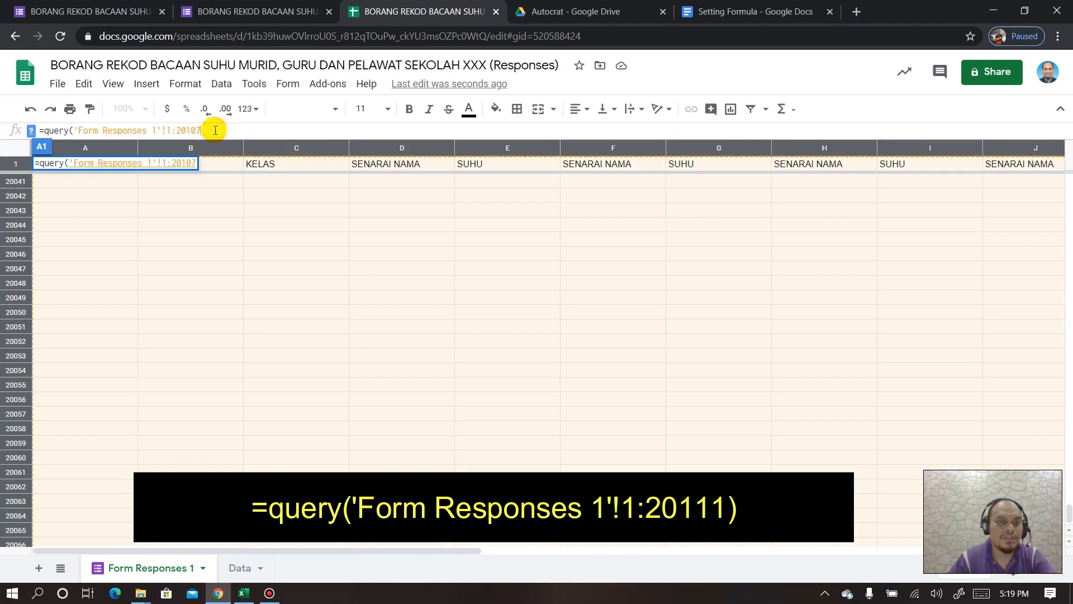
{"action": "type", "text": ")"}
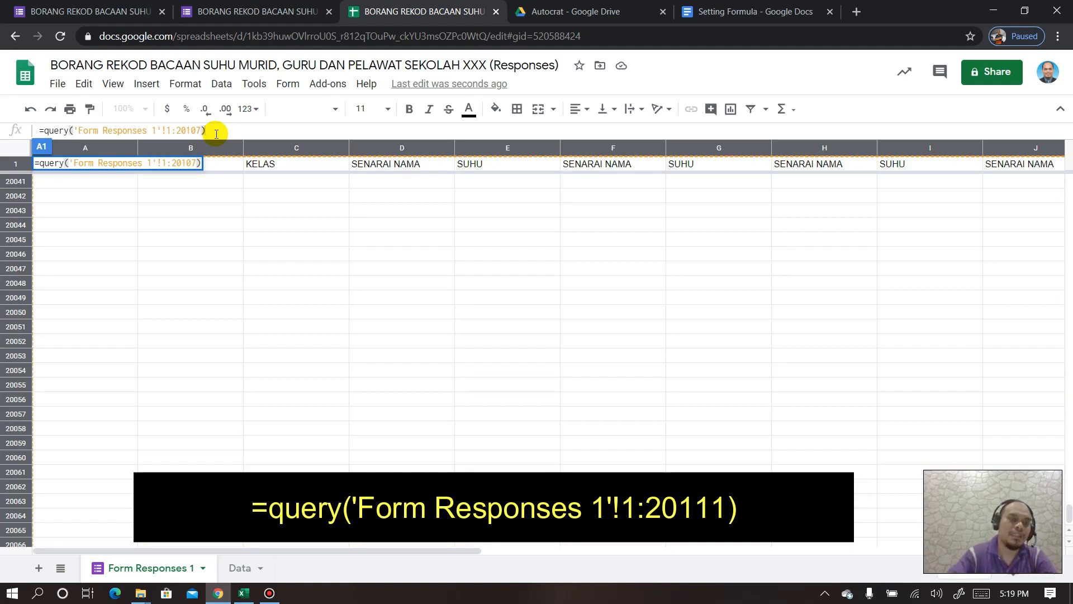
{"action": "key", "text": "Return"}
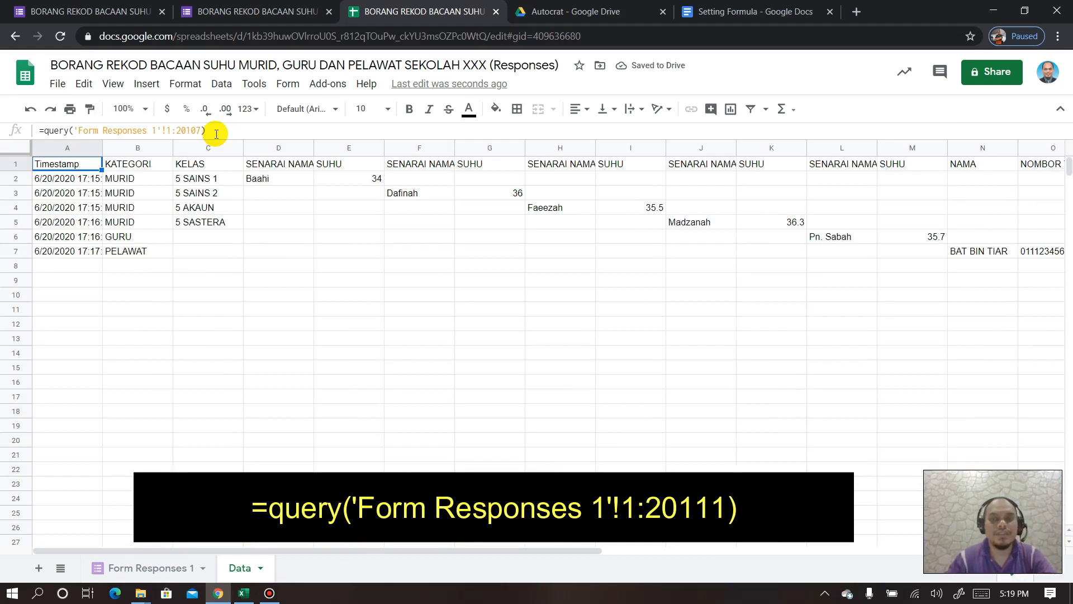
{"action": "left_click", "coordinate": [159, 569]}
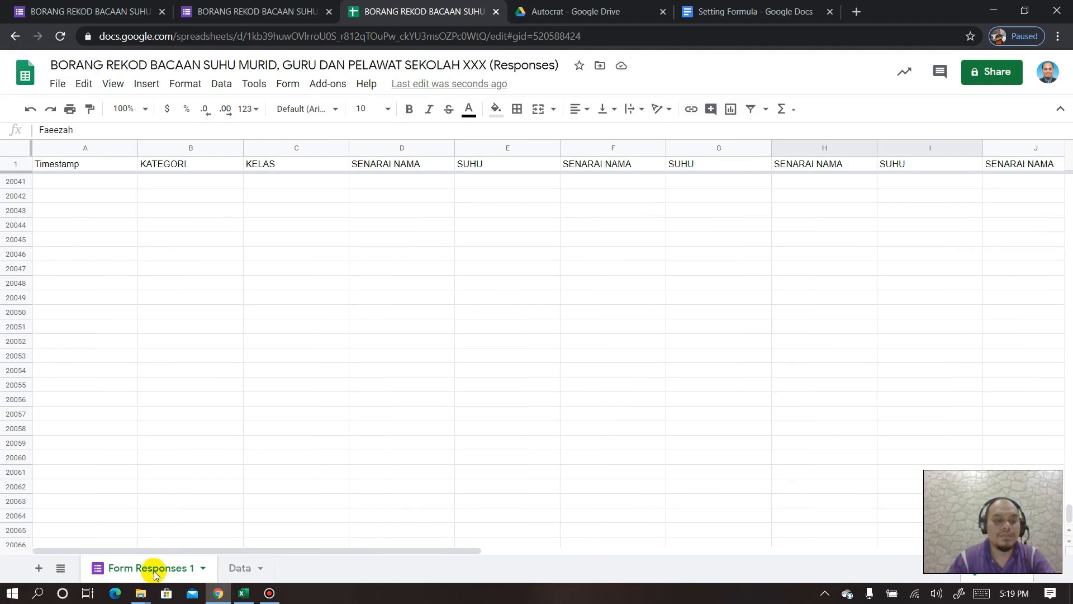
{"action": "left_click", "coordinate": [238, 568]}
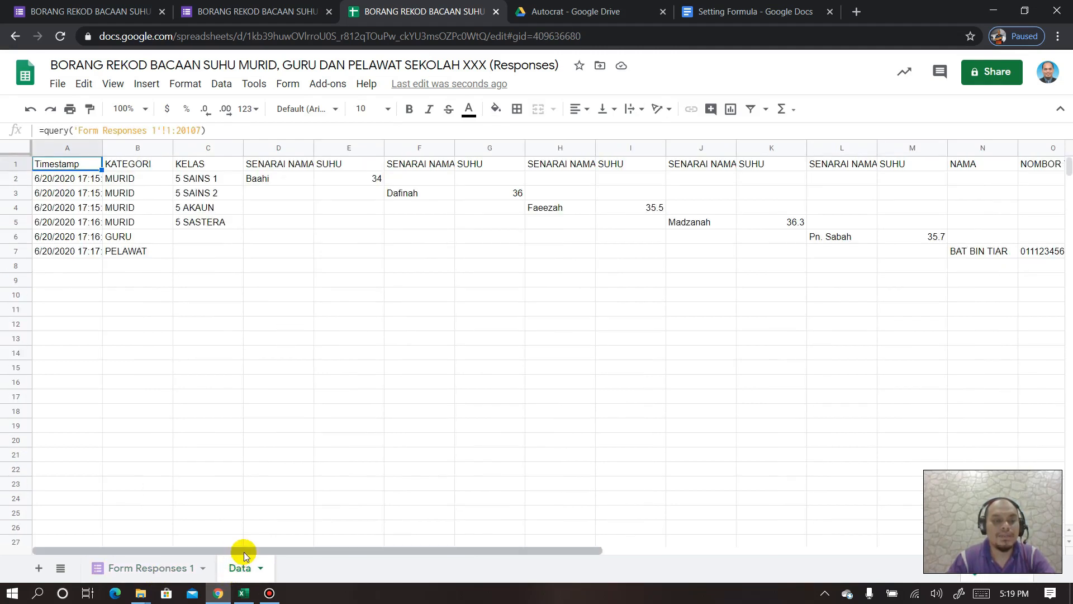
{"action": "left_click_drag", "start_coordinate": [281, 551], "coordinate": [242, 538]}
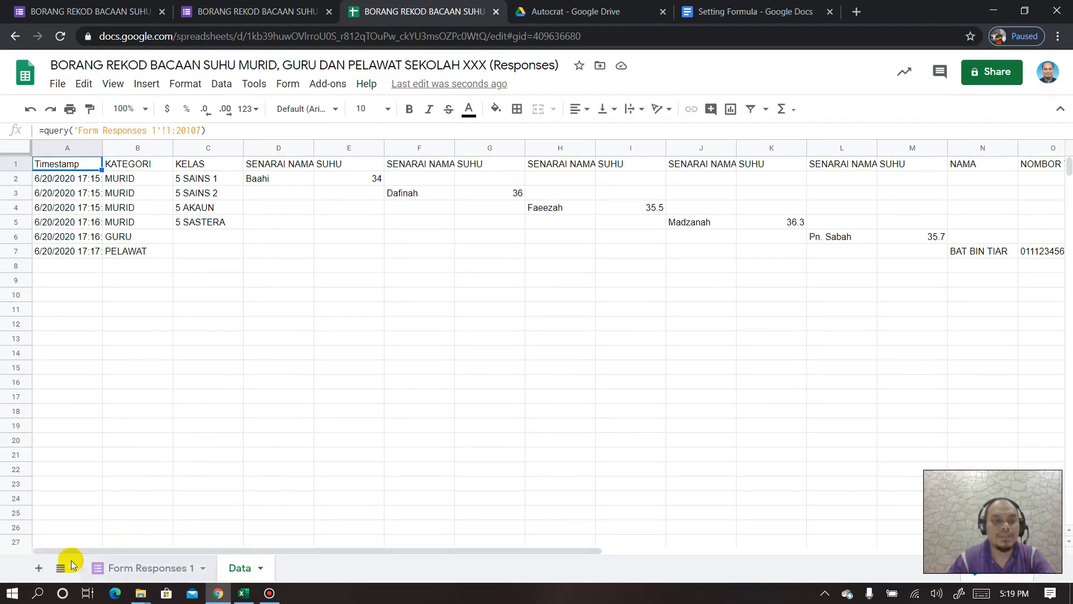
- Add a blank Sheet3, then add 20000 rows to the Data sheet and select it all
{"action": "left_click", "coordinate": [38, 570]}
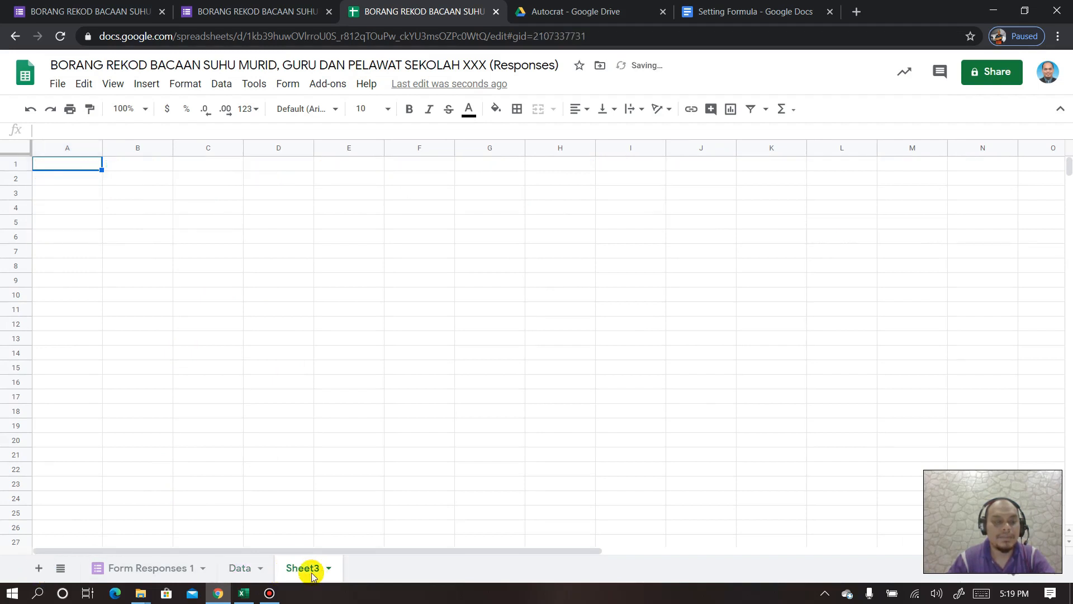
{"action": "left_click", "coordinate": [246, 567]}
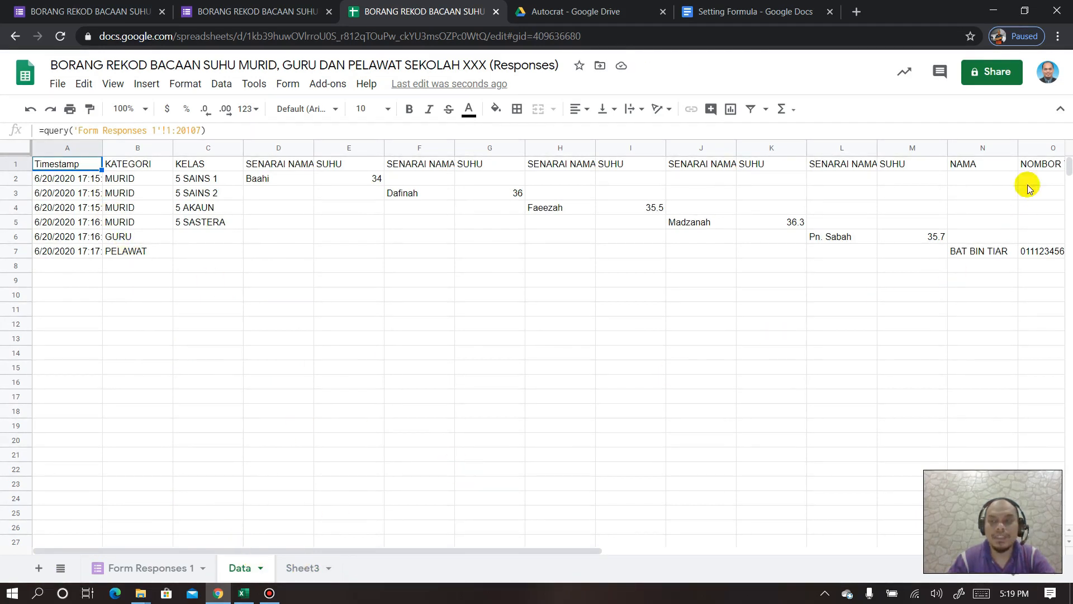
{"action": "left_click_drag", "start_coordinate": [1069, 171], "coordinate": [1065, 542]}
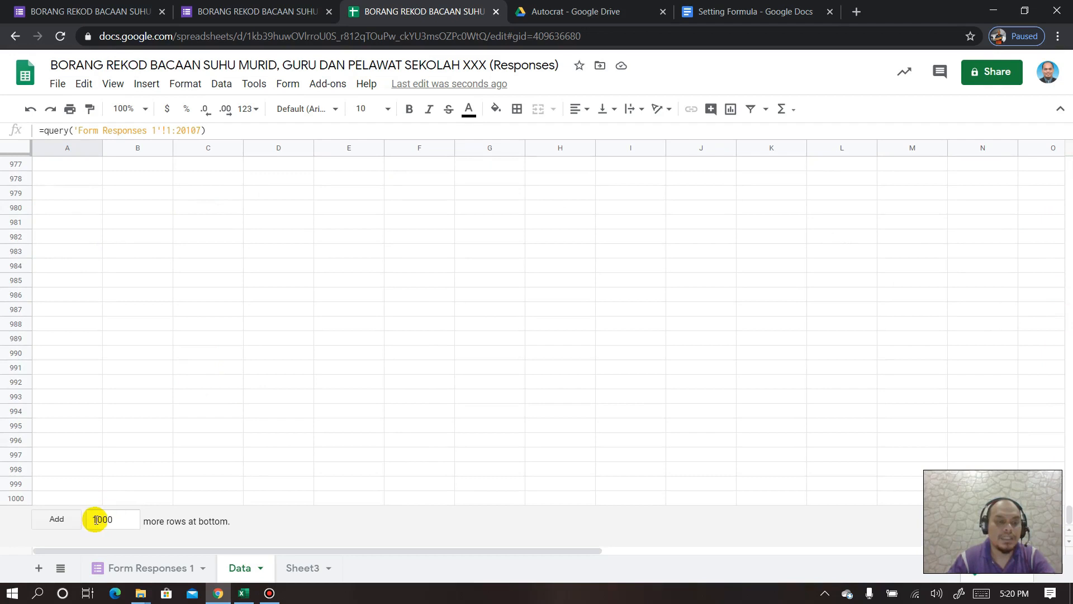
{"action": "left_click", "coordinate": [95, 521]}
{"action": "key", "text": "BackSpace"}
{"action": "type", "text": "20"}
{"action": "left_click", "coordinate": [79, 518]}
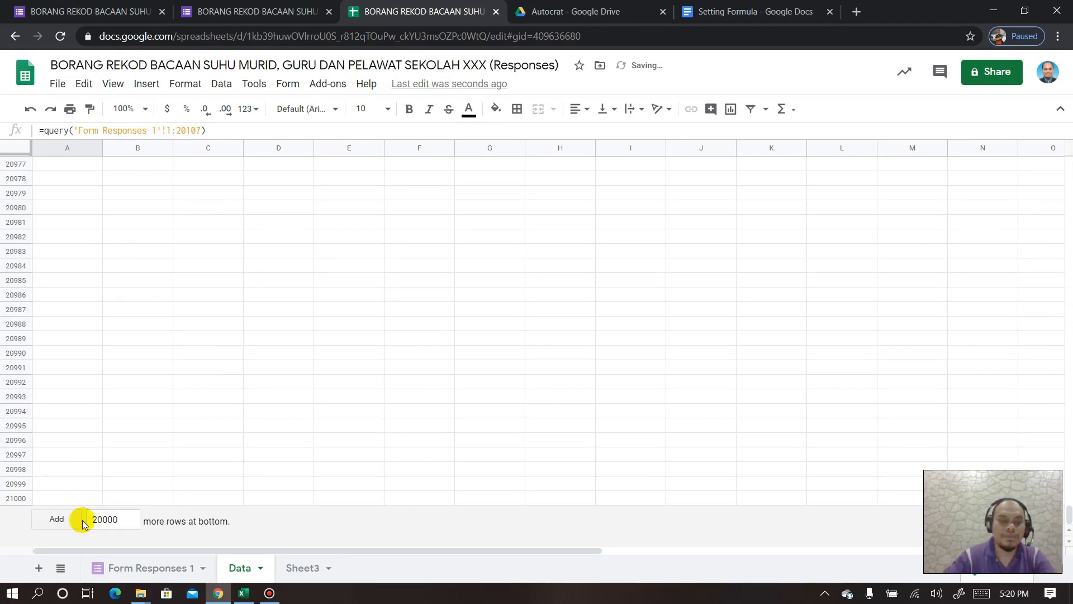
{"action": "left_click_drag", "start_coordinate": [1069, 530], "coordinate": [1051, 167]}
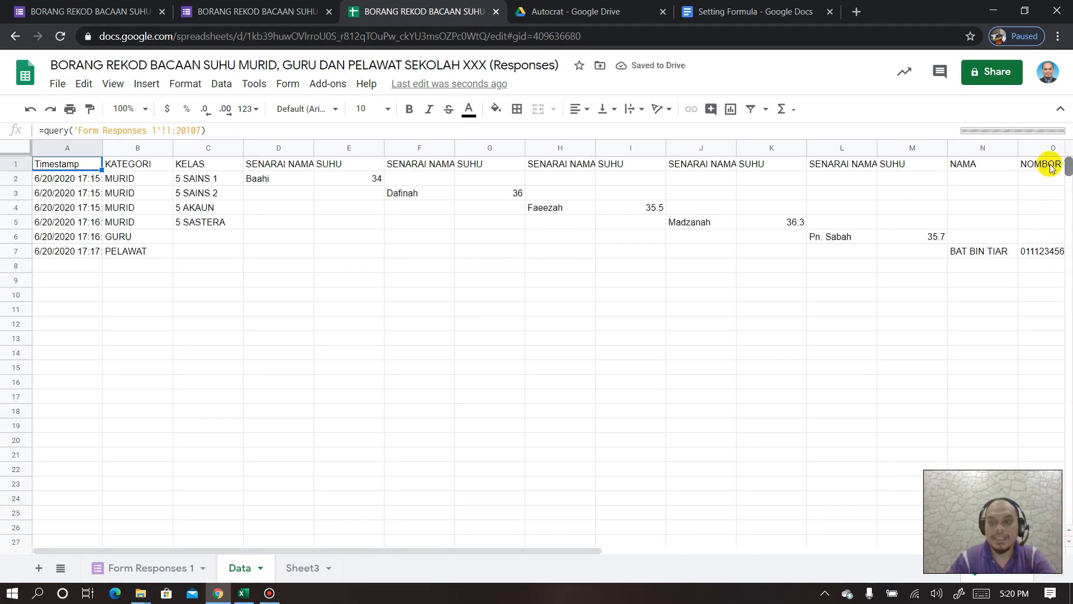
{"action": "left_click", "coordinate": [22, 148]}
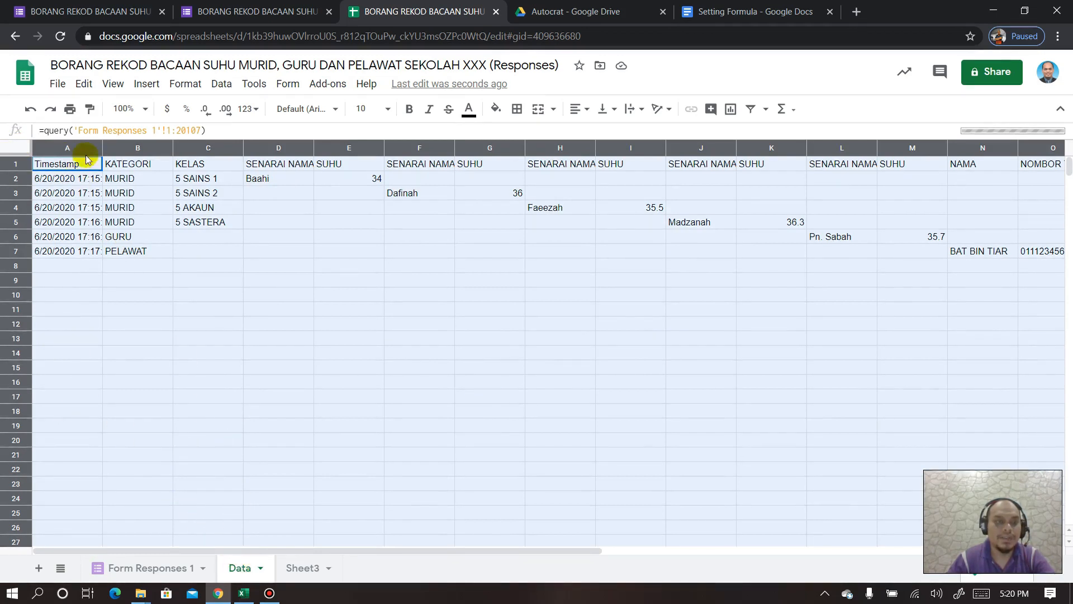
- Create a named range called 'Data' spanning the entire Data sheet, Data!1:21000
{"action": "left_click", "coordinate": [221, 85]}
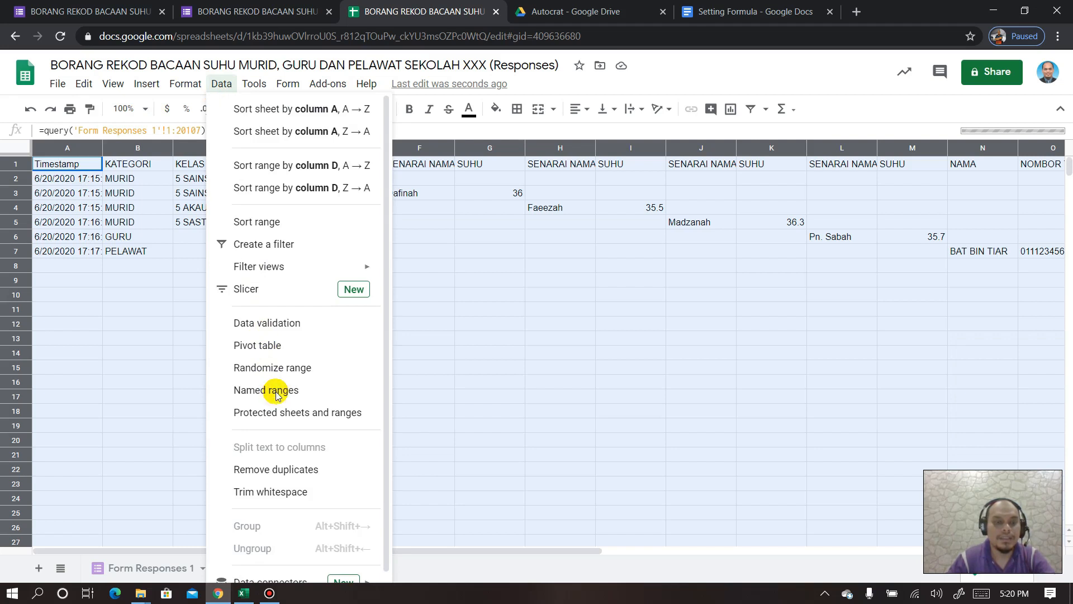
{"action": "left_click", "coordinate": [275, 392]}
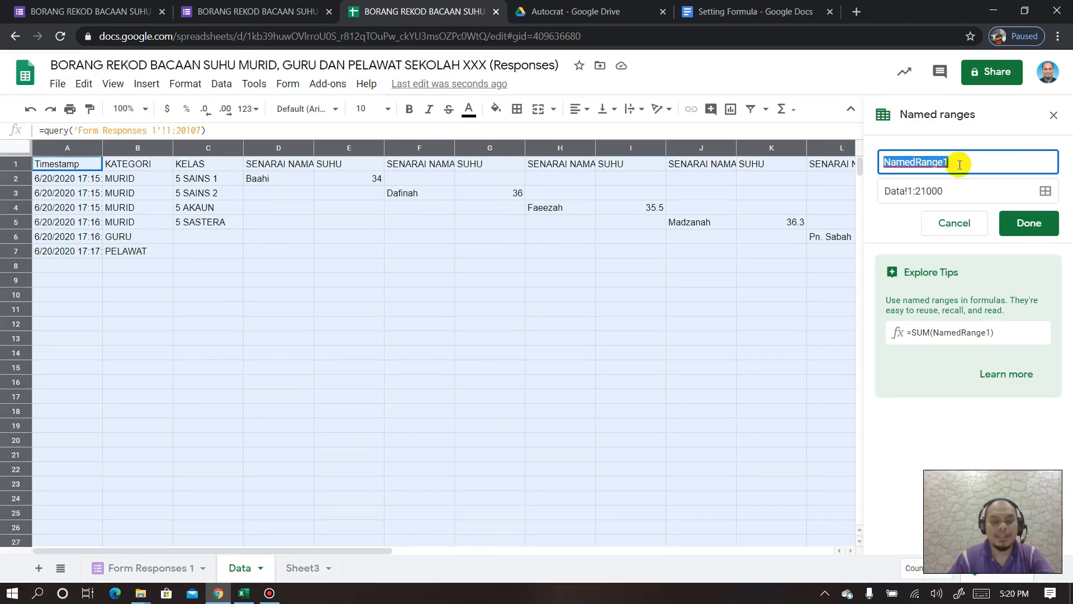
{"action": "type", "text": "Data"}
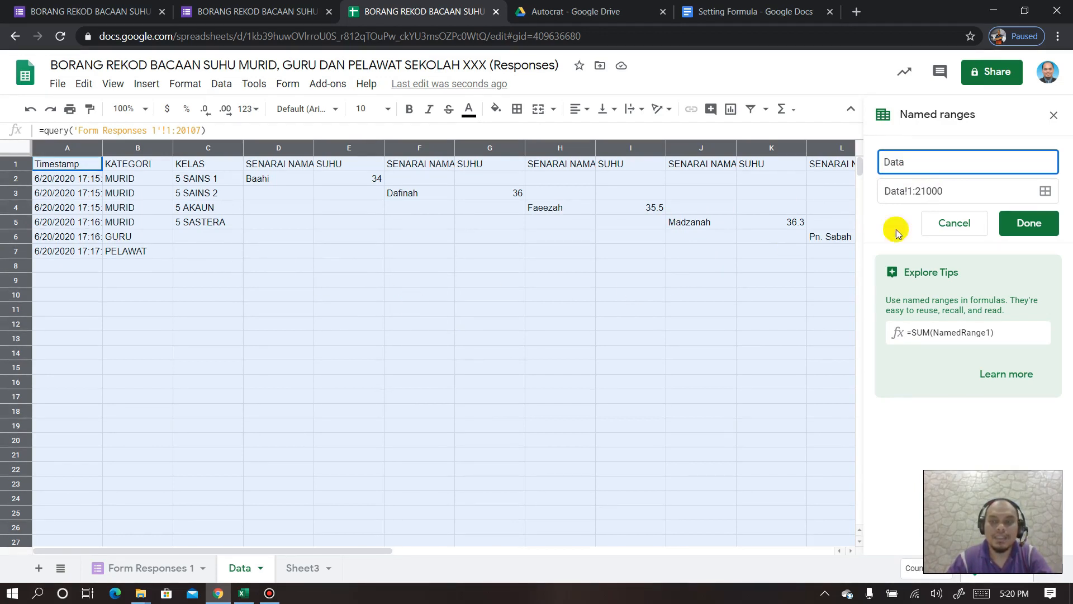
{"action": "left_click", "coordinate": [1027, 228]}
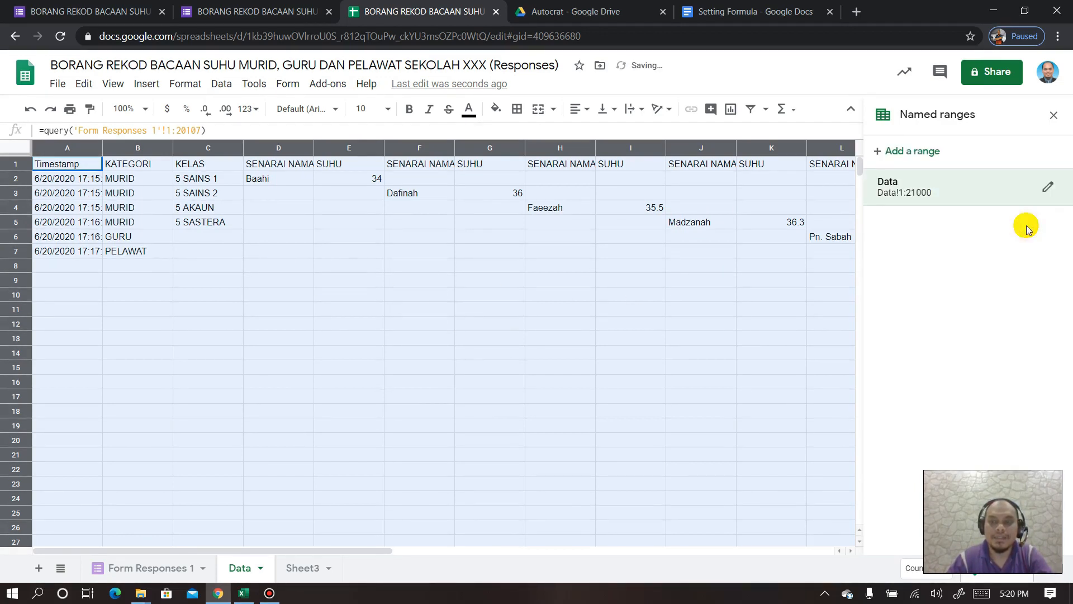
{"action": "left_click", "coordinate": [1051, 115]}
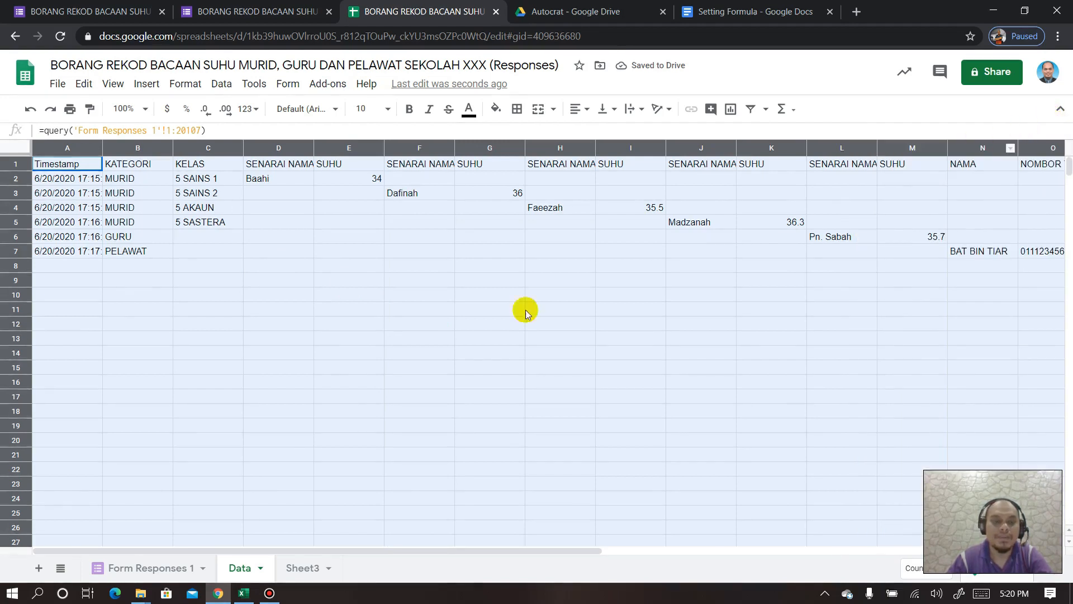
{"action": "left_click", "coordinate": [297, 569]}
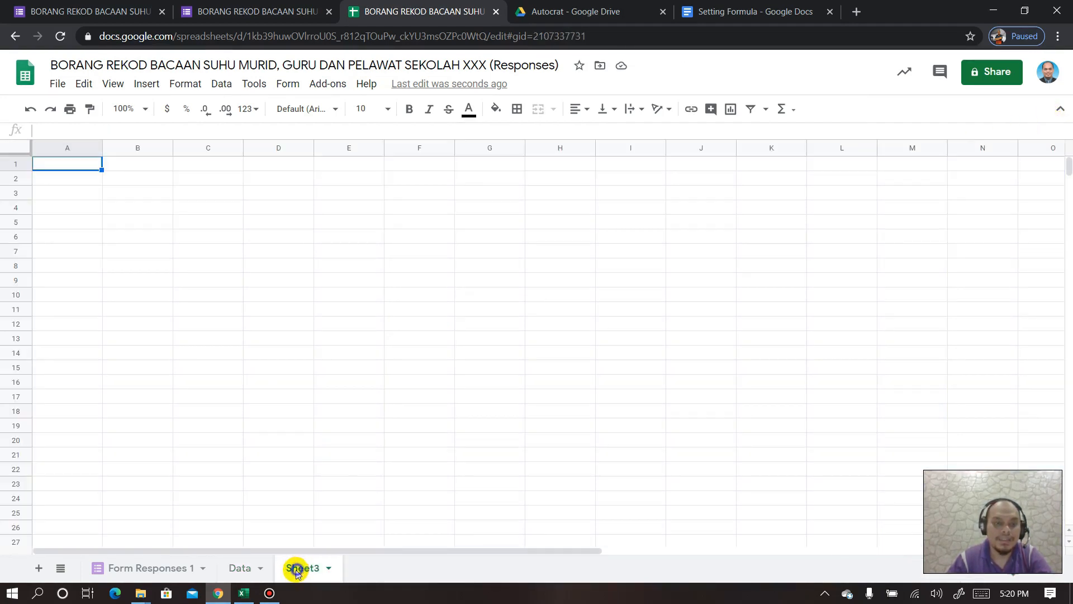
- Rename the blank Sheet3 tab to Guru
{"action": "right_click", "coordinate": [297, 568]}
{"action": "left_click", "coordinate": [308, 393]}
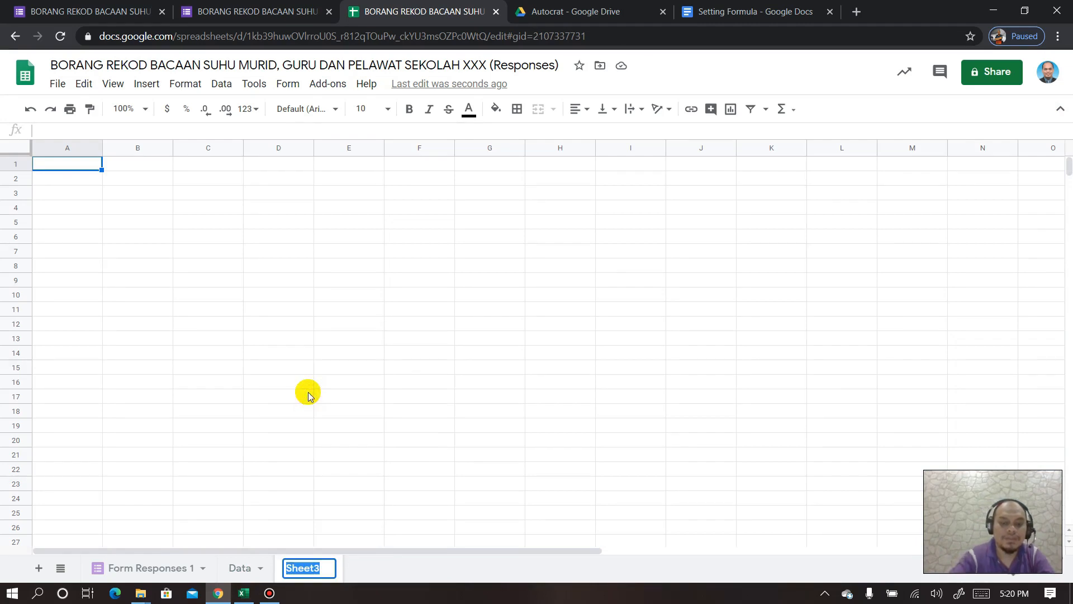
{"action": "type", "text": "Guru"}
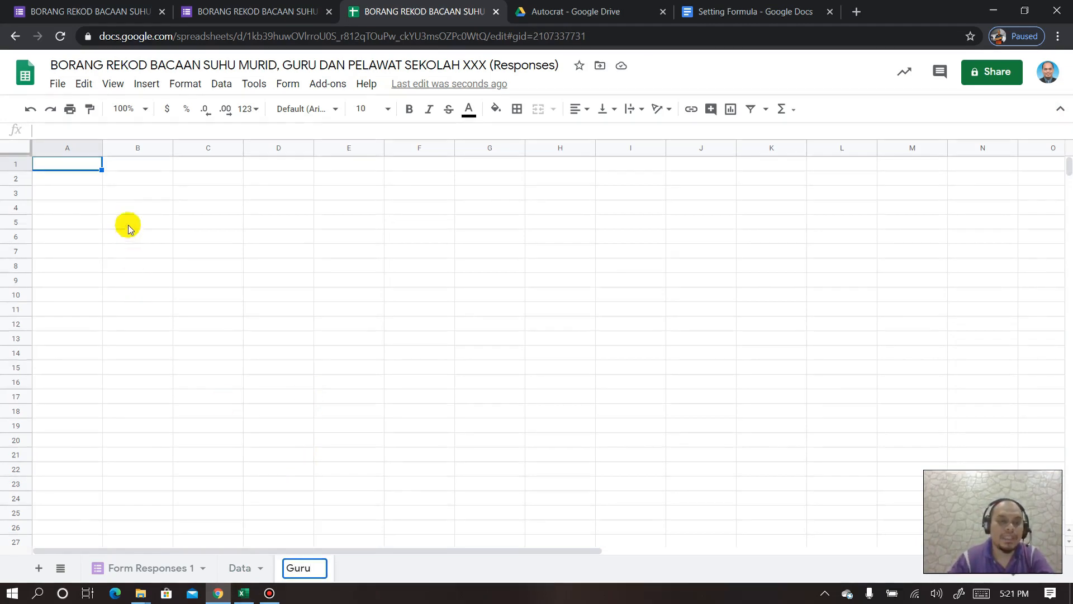
{"action": "left_click", "coordinate": [73, 166]}
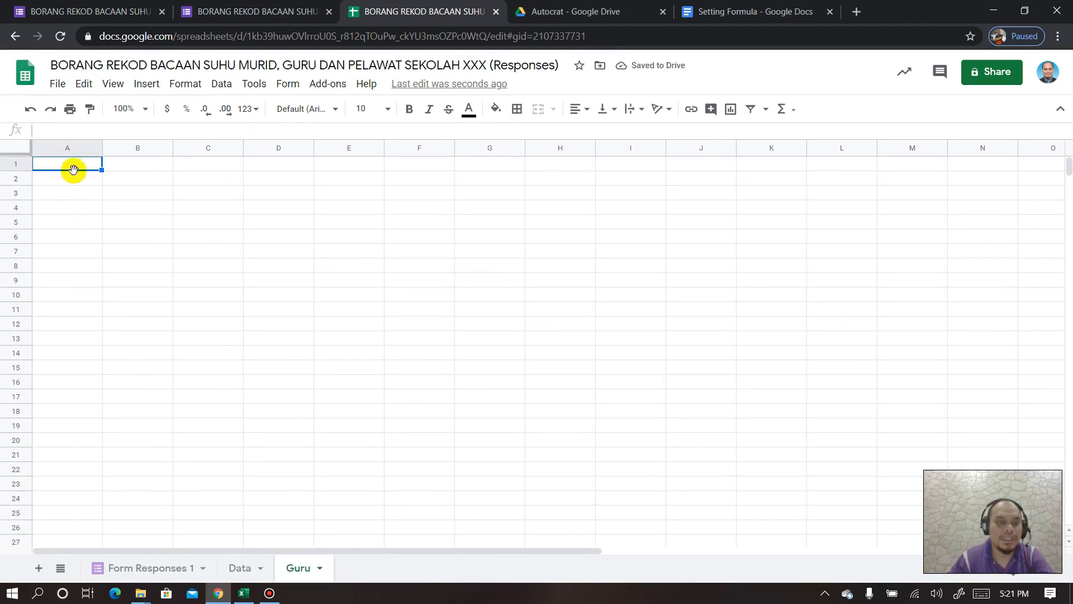
- In Guru!A1, begin the formula =query(Data,"SELECT "
{"action": "type", "text": "="}
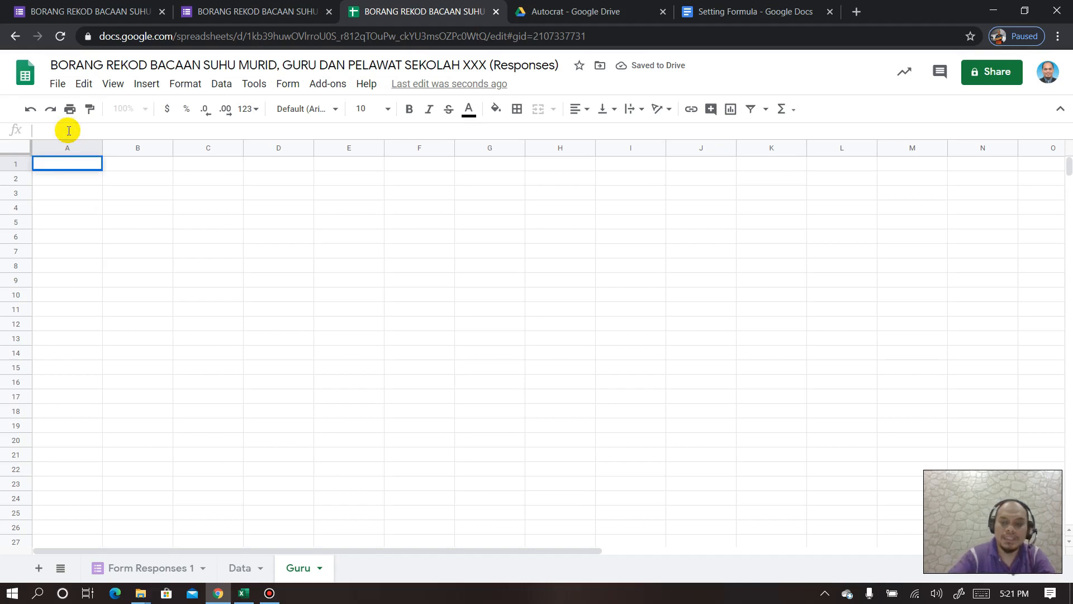
{"action": "type", "text": "quer"}
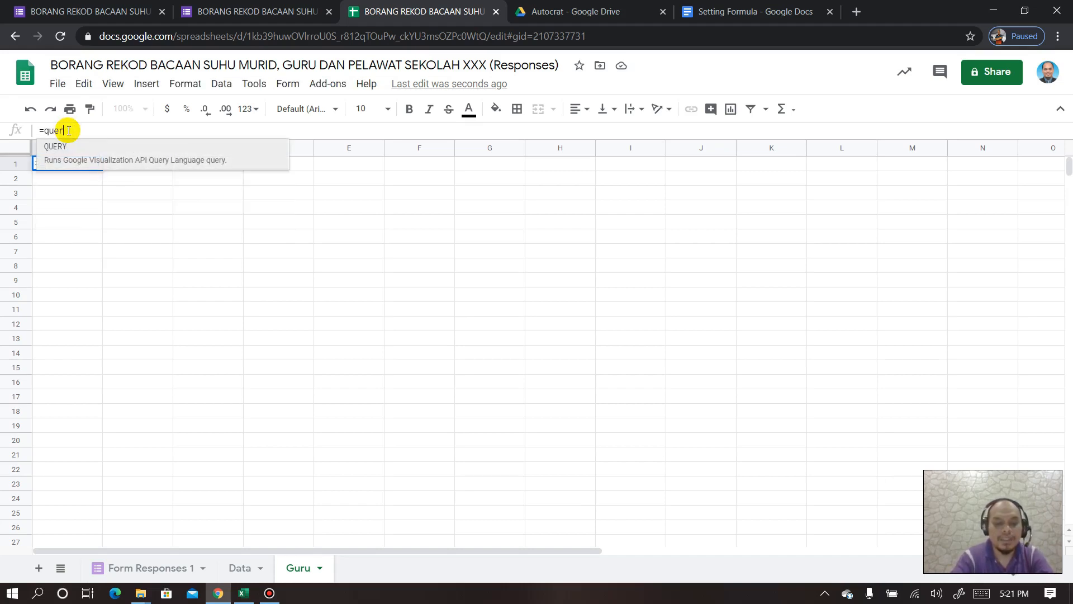
{"action": "type", "text": "y("}
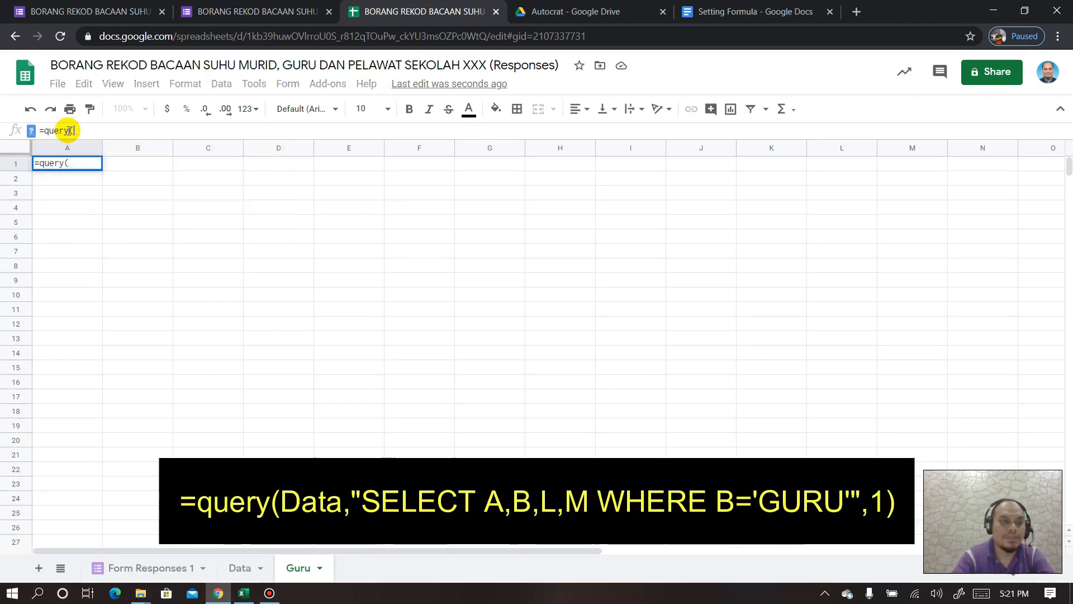
{"action": "type", "text": "Data"}
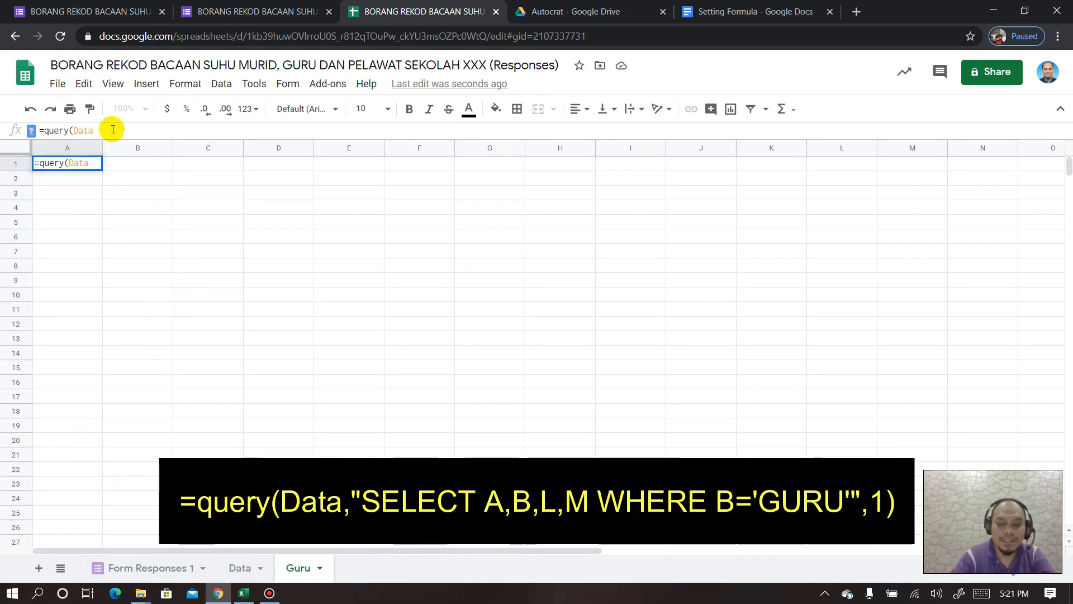
{"action": "type", "text": ","}
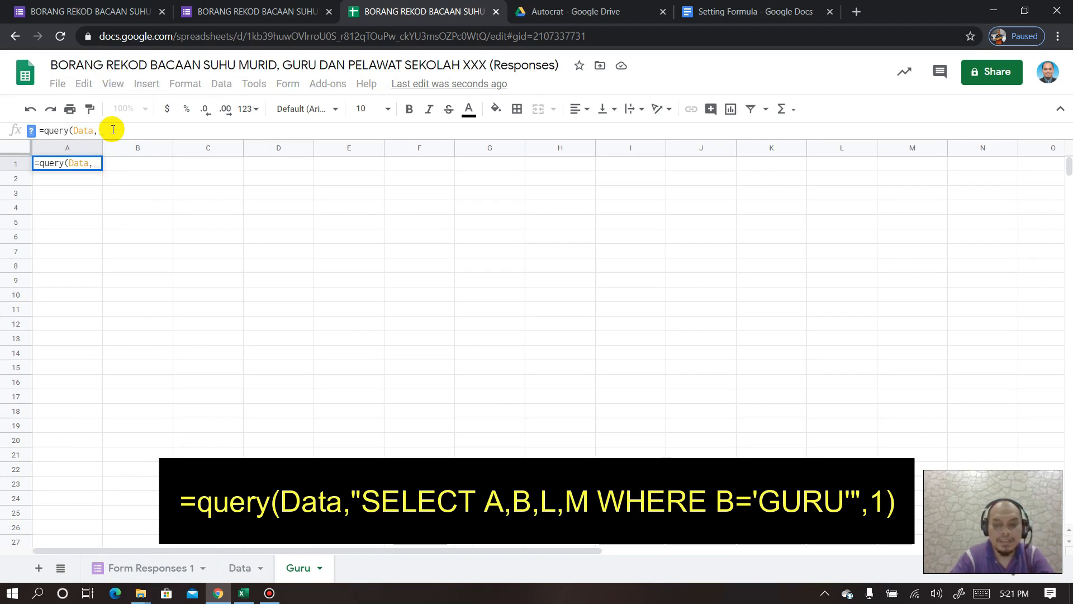
{"action": "type", "text": "\""}
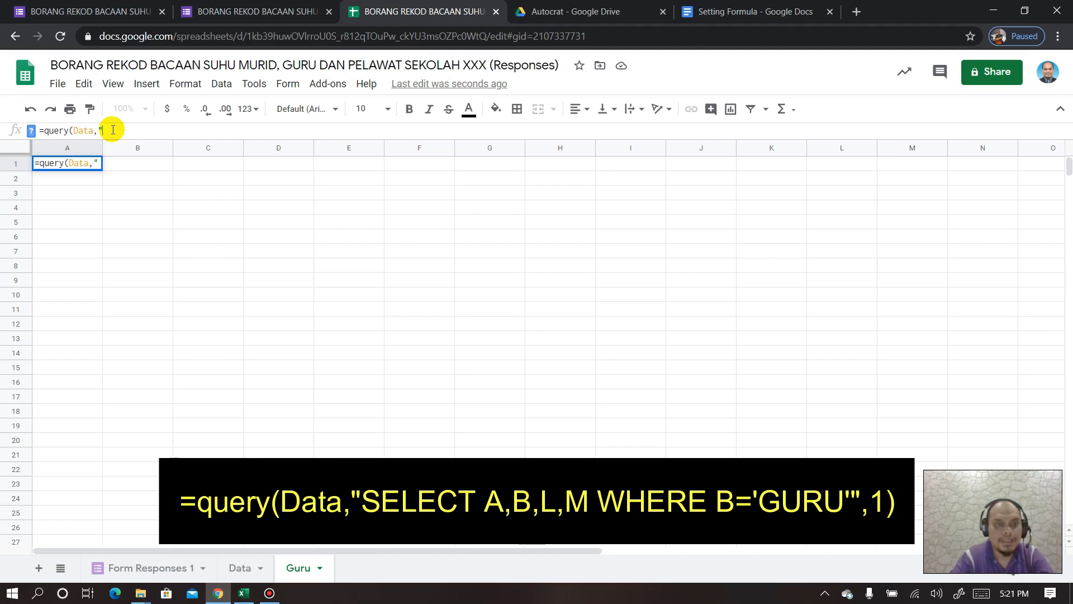
{"action": "type", "text": "SELECT"}
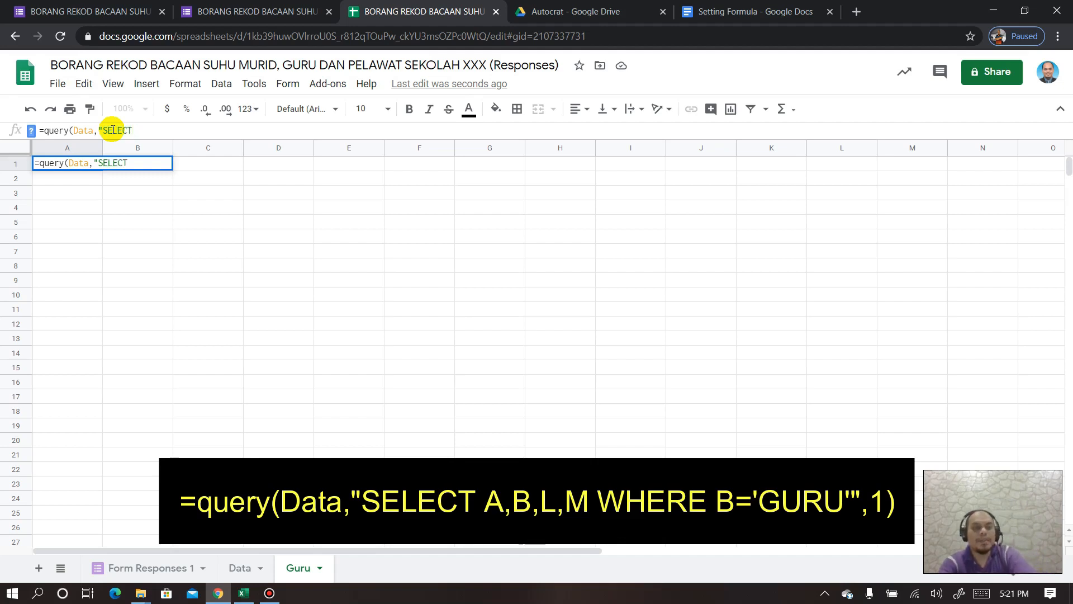
- Check the Data sheet's columns and the GURU response in row 6, then return to Guru
{"action": "left_click", "coordinate": [237, 567]}
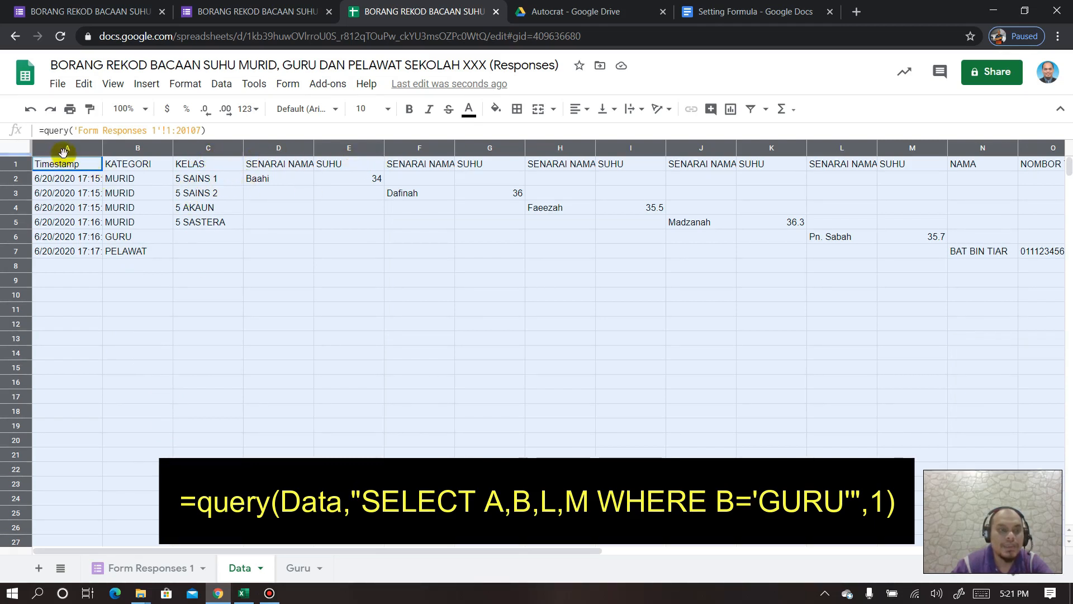
{"action": "left_click_drag", "start_coordinate": [378, 553], "coordinate": [380, 554]}
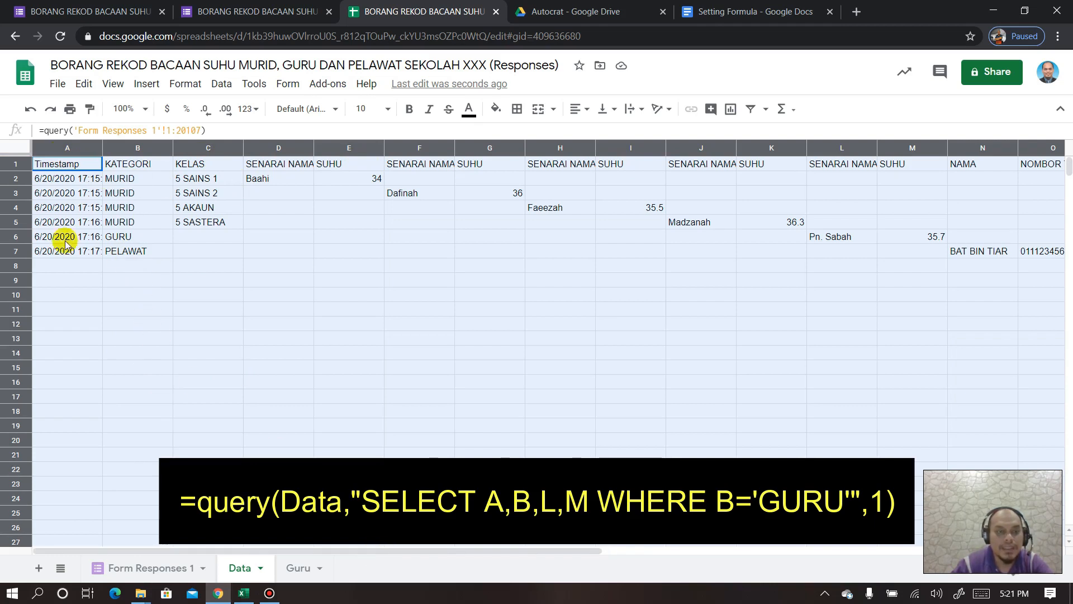
{"action": "left_click", "coordinate": [22, 236]}
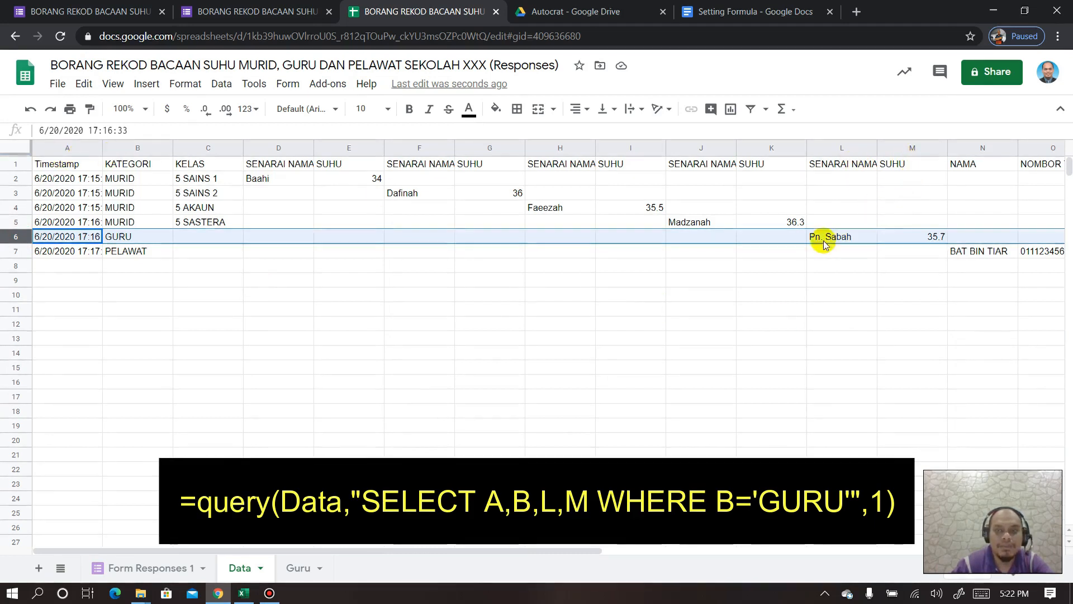
{"action": "left_click", "coordinate": [306, 568]}
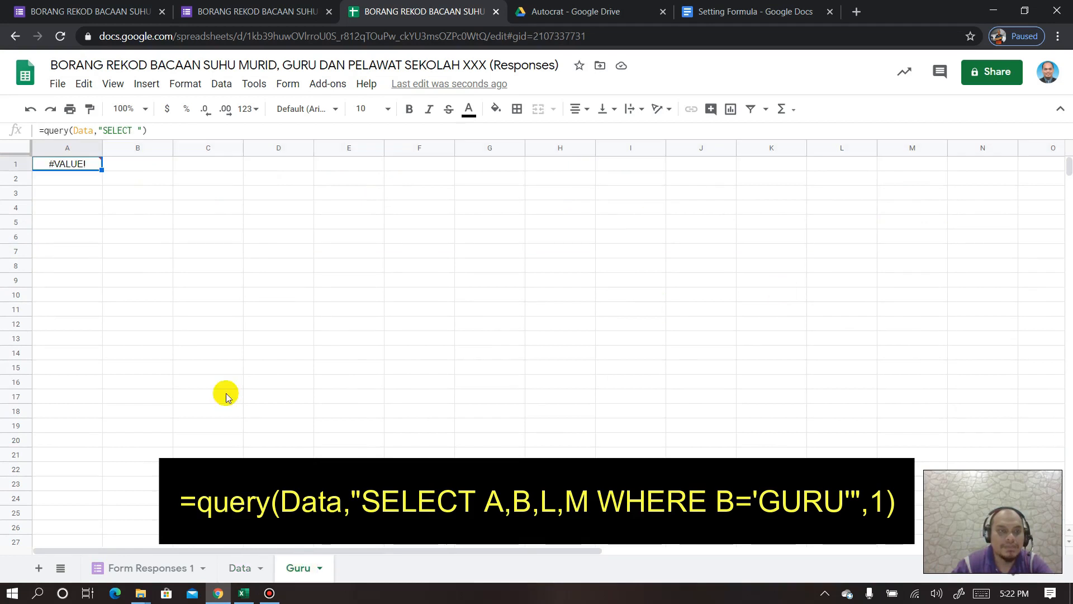
- Finish Guru!A1 as =query(Data,"SELECT A,B,L,M WHERE B='GURU'",1) and widen column C
{"action": "left_click", "coordinate": [130, 129]}
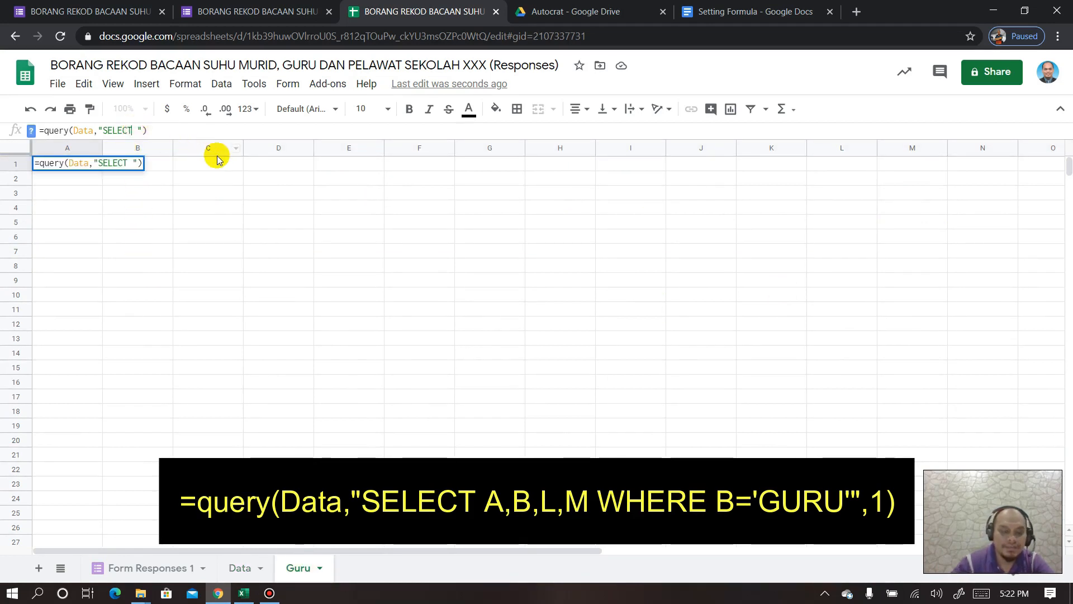
{"action": "type", "text": "A "}
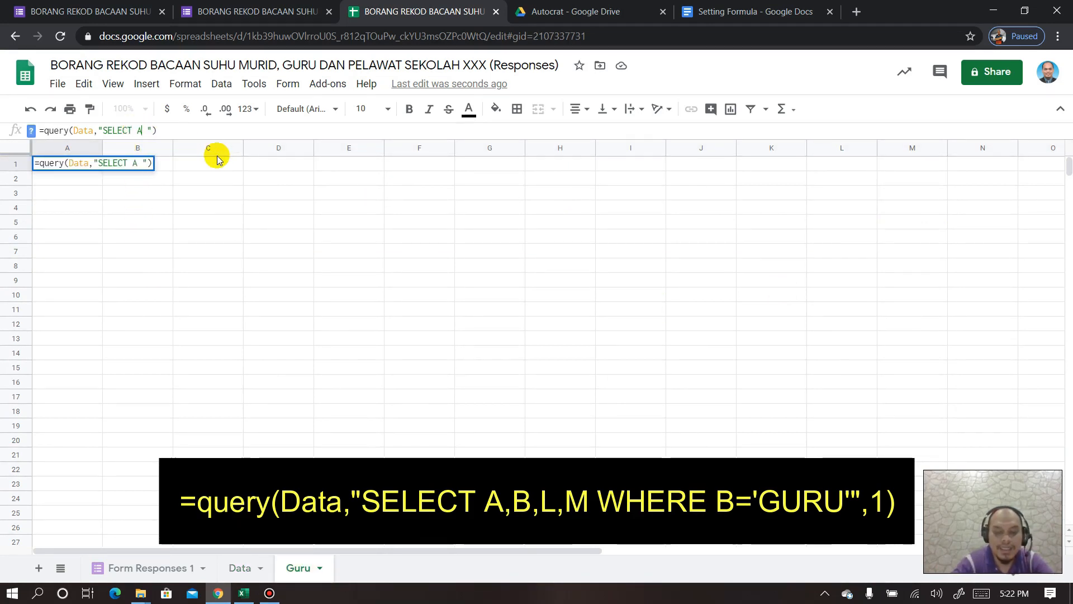
{"action": "type", "text": ",B"}
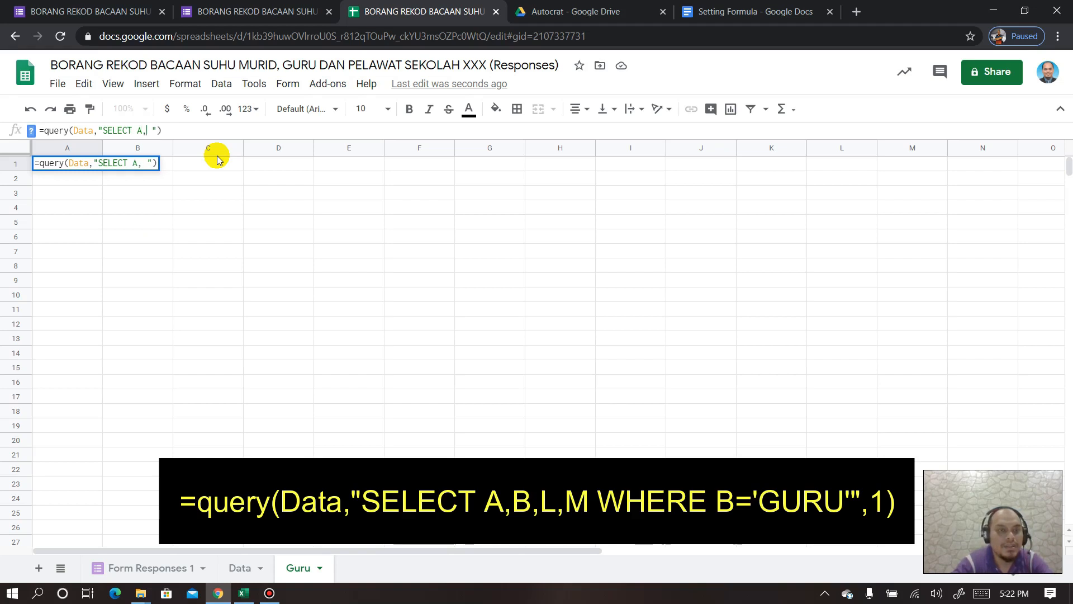
{"action": "type", "text": ",L,"}
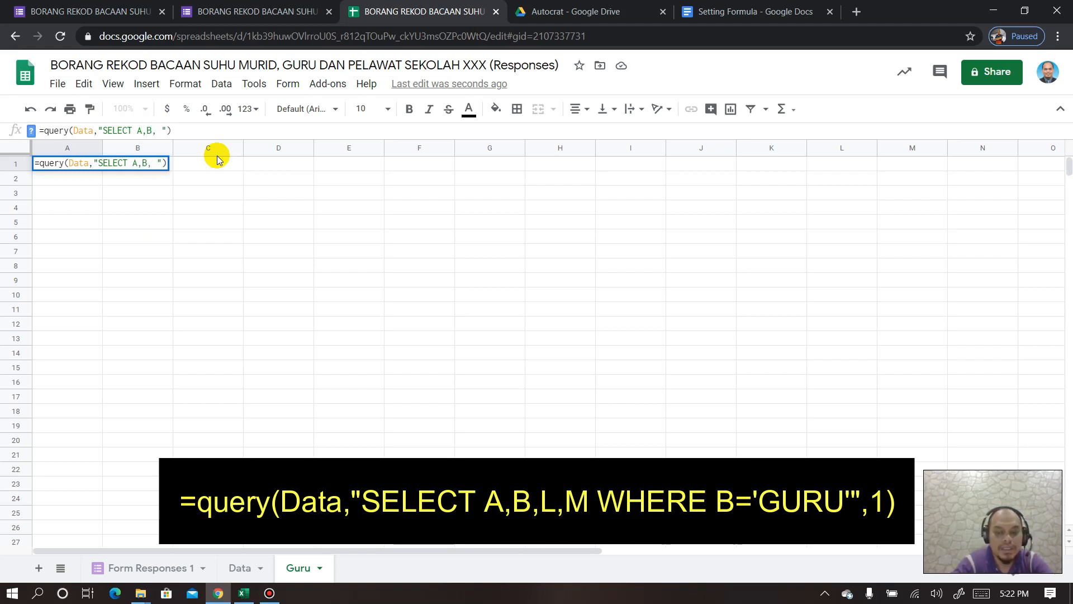
{"action": "type", "text": "M"}
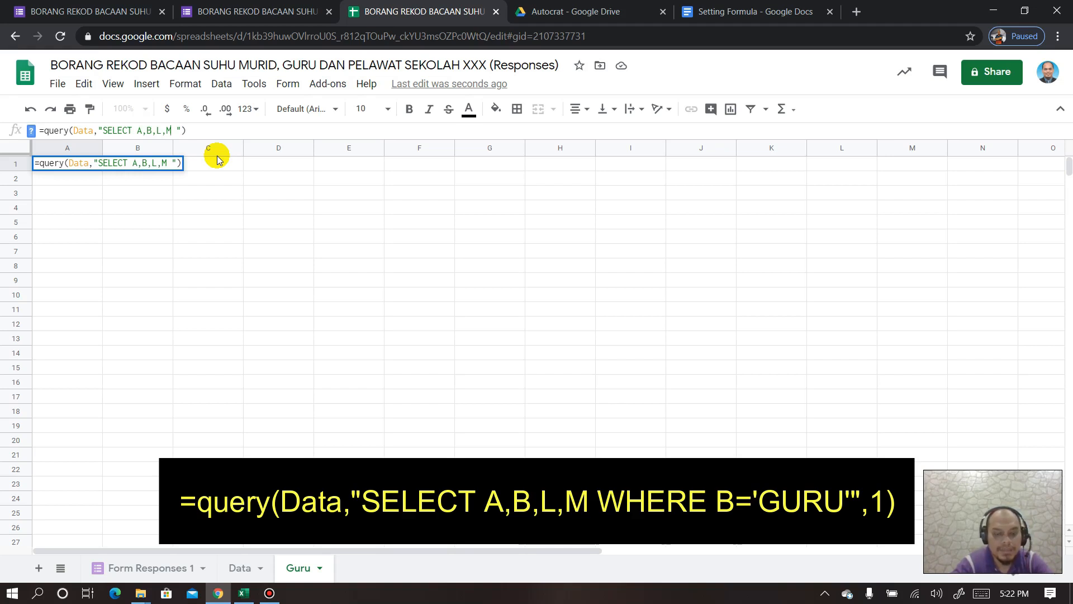
{"action": "type", "text": " WHERE"}
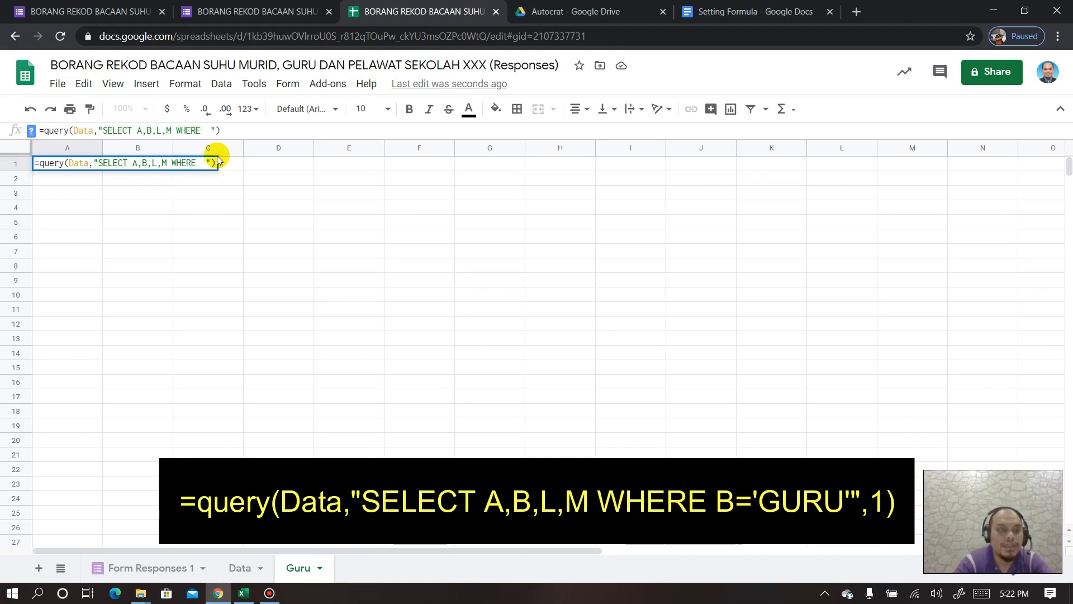
{"action": "left_click", "coordinate": [240, 567]}
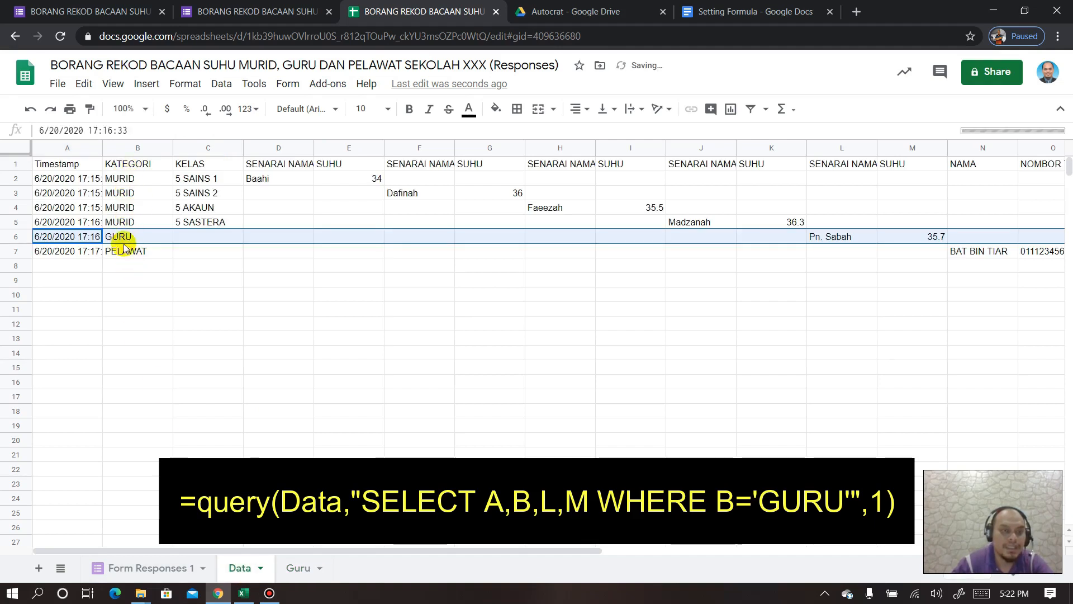
{"action": "left_click", "coordinate": [295, 568]}
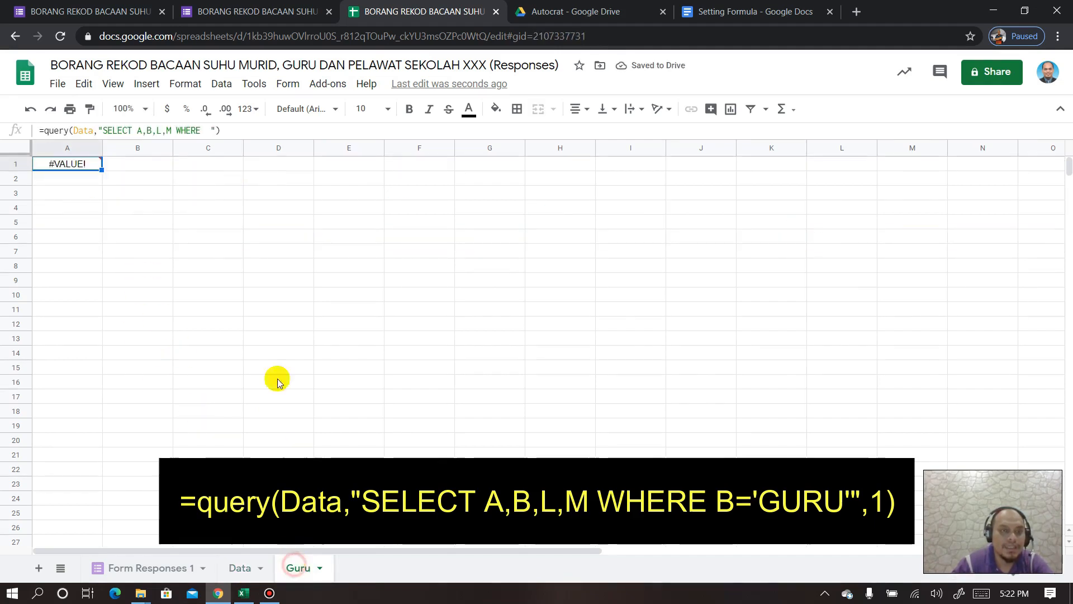
{"action": "left_click", "coordinate": [203, 130]}
{"action": "type", "text": "B= "}
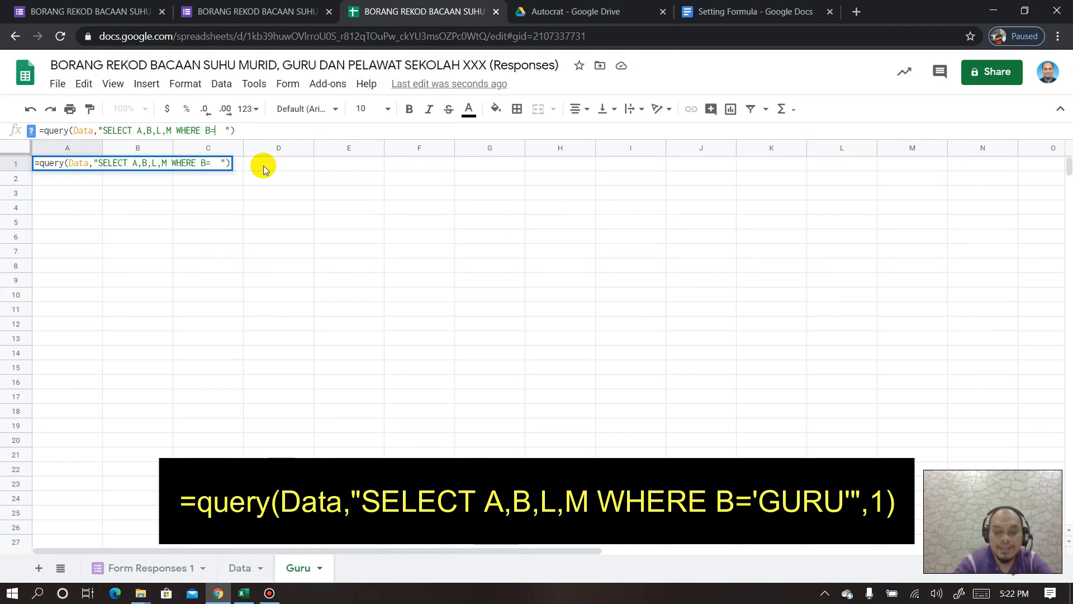
{"action": "type", "text": "'"}
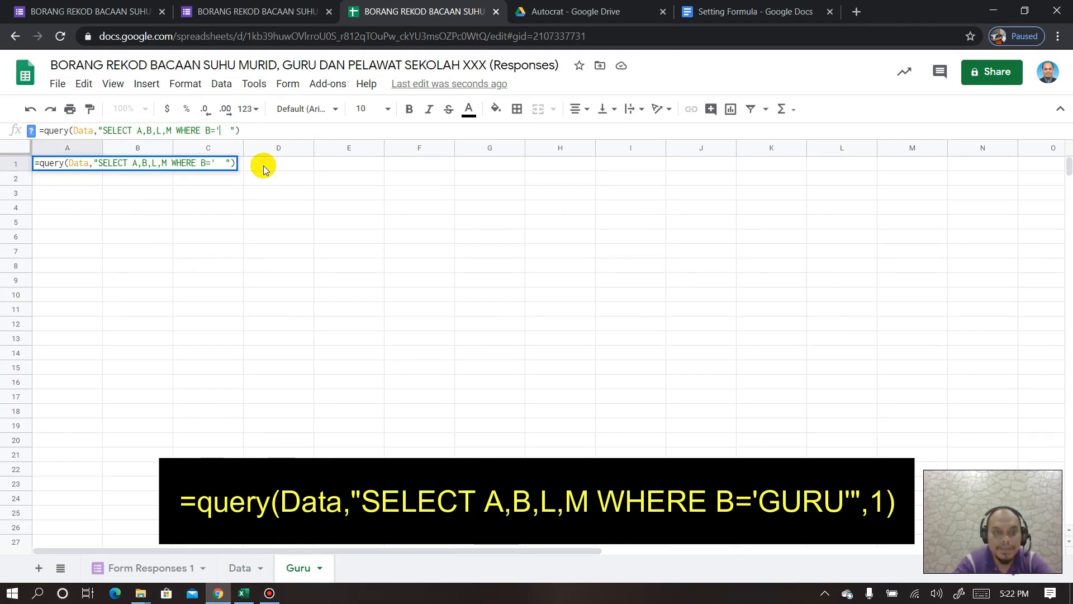
{"action": "type", "text": "GURU"}
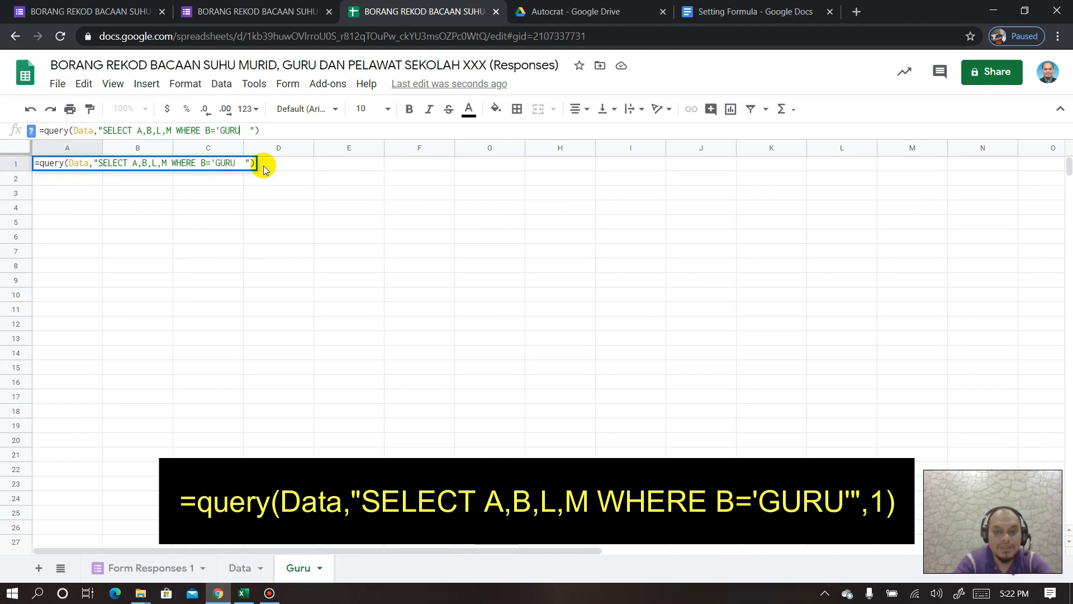
{"action": "type", "text": "'\",1"}
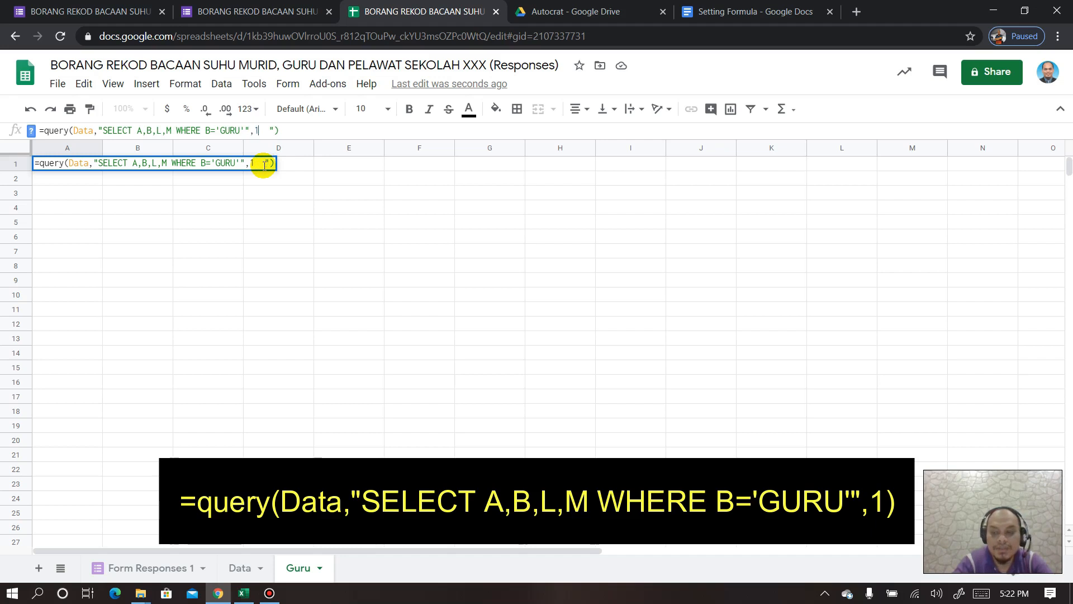
{"action": "key", "text": "Delete"}
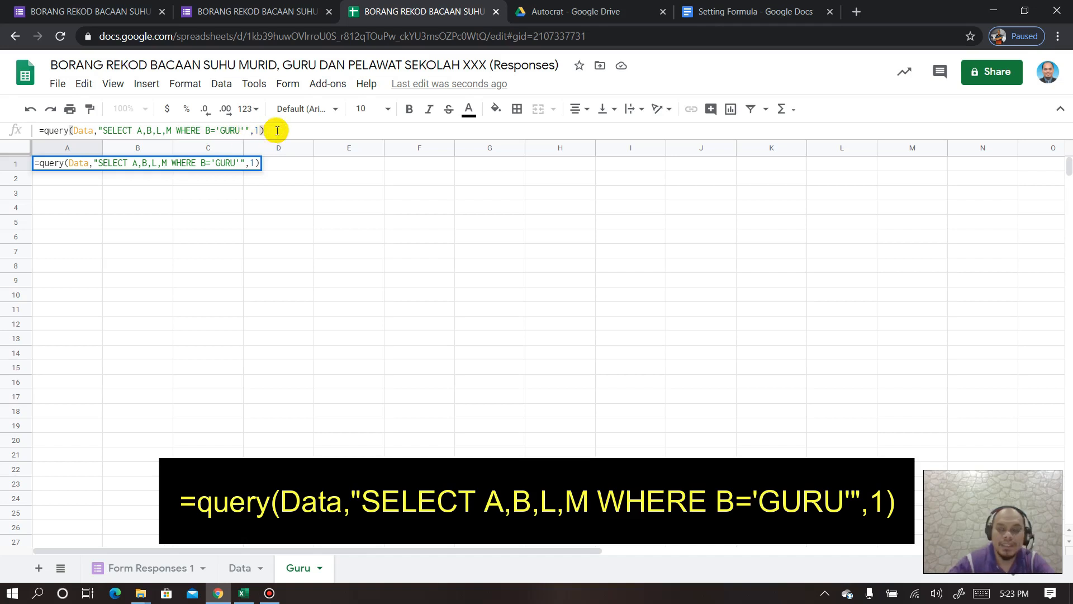
{"action": "key", "text": "Return"}
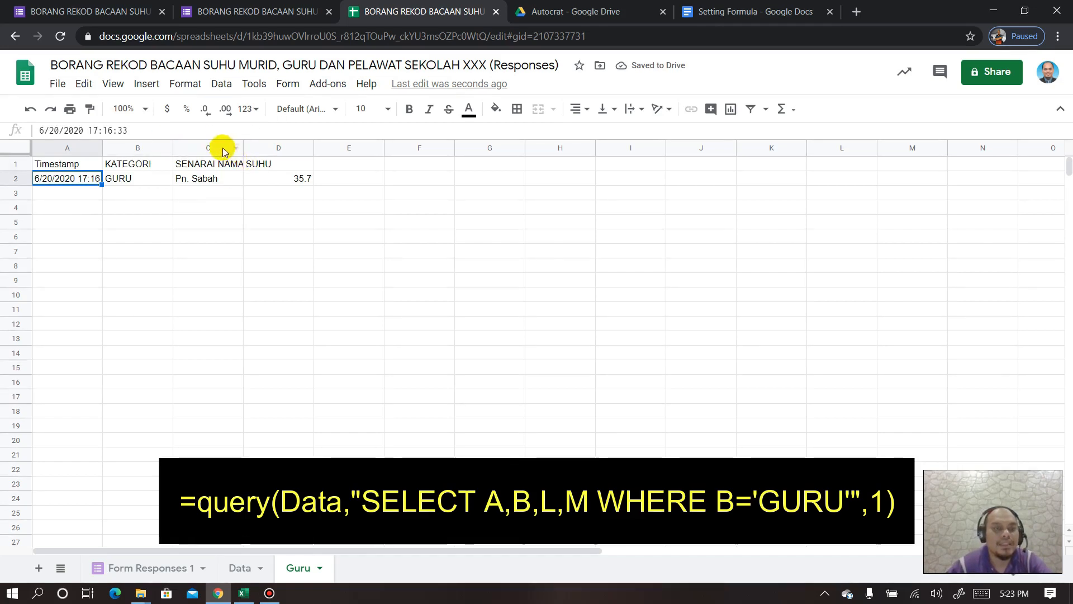
{"action": "left_click_drag", "start_coordinate": [243, 144], "coordinate": [259, 145]}
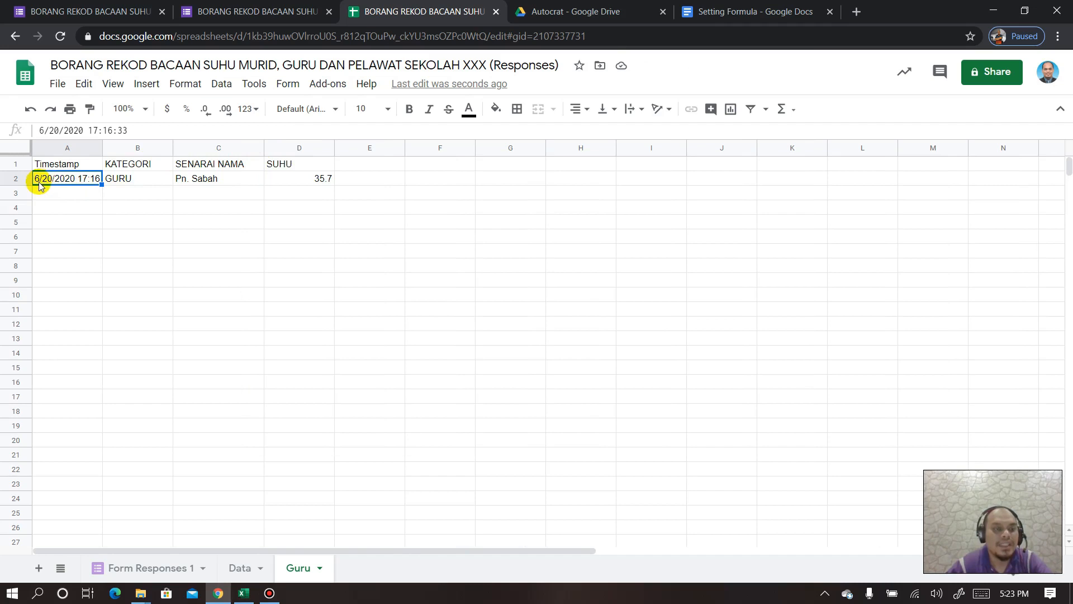
- Open the File menu to reach the spreadsheet settings
{"action": "left_click", "coordinate": [60, 84]}
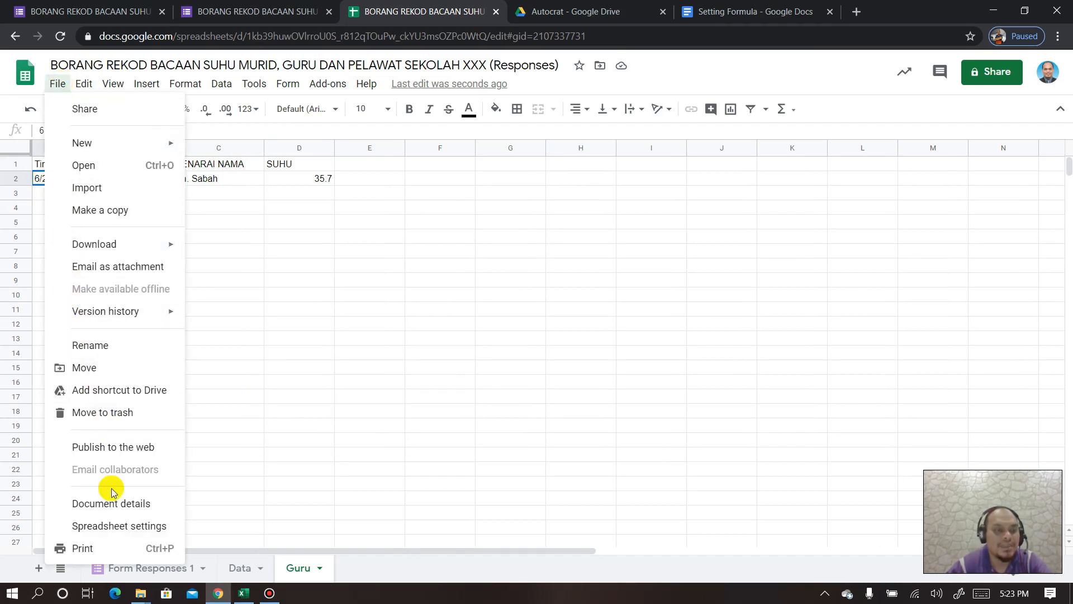
- Change the spreadsheet locale to United Kingdom and save the settings
{"action": "left_click", "coordinate": [114, 527]}
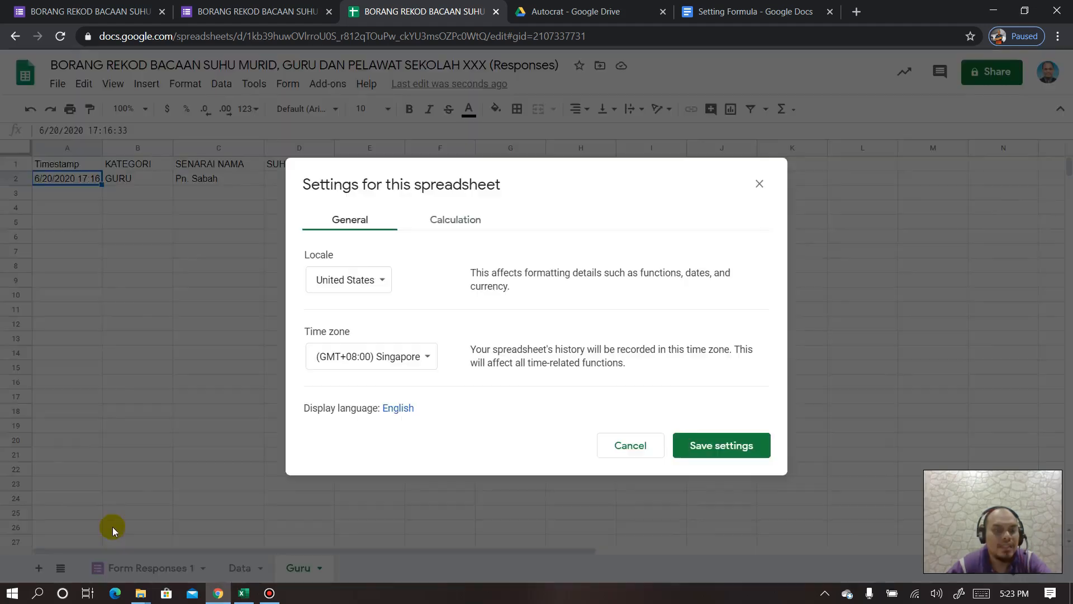
{"action": "left_click", "coordinate": [380, 284]}
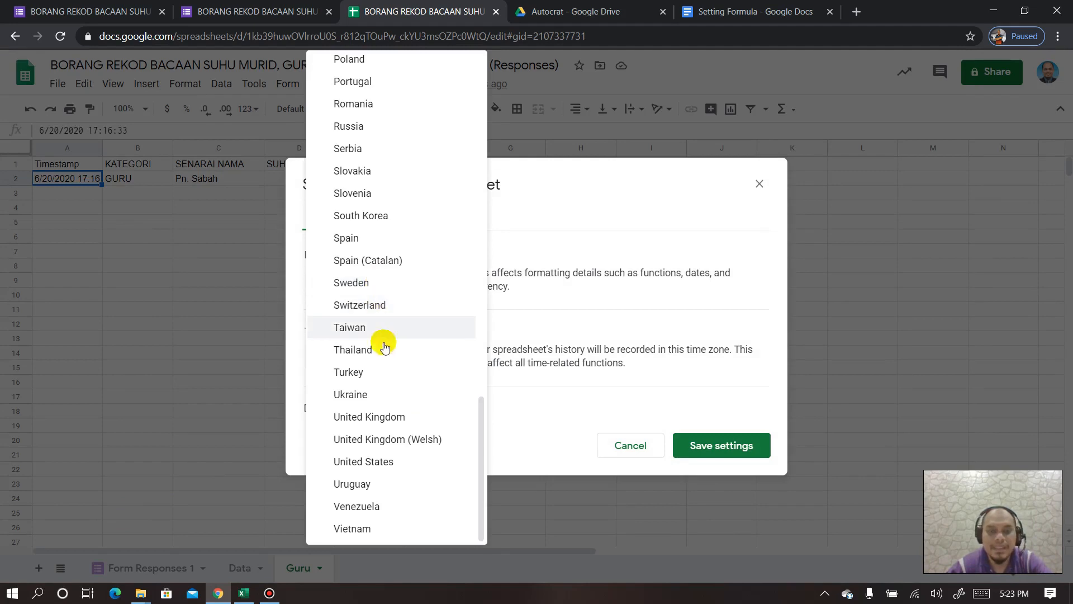
{"action": "left_click", "coordinate": [390, 420]}
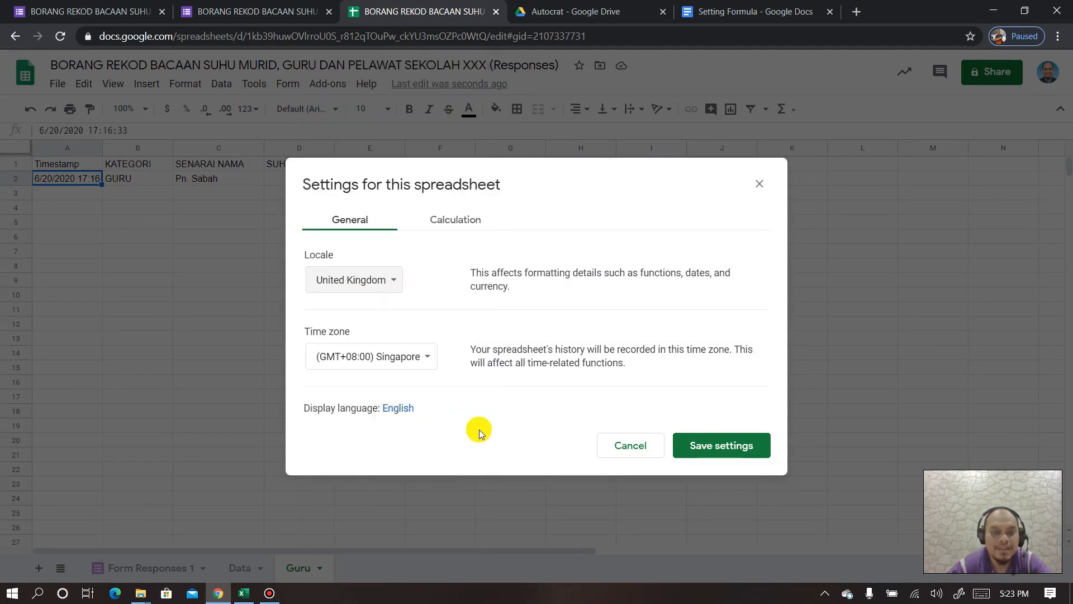
{"action": "left_click", "coordinate": [697, 446]}
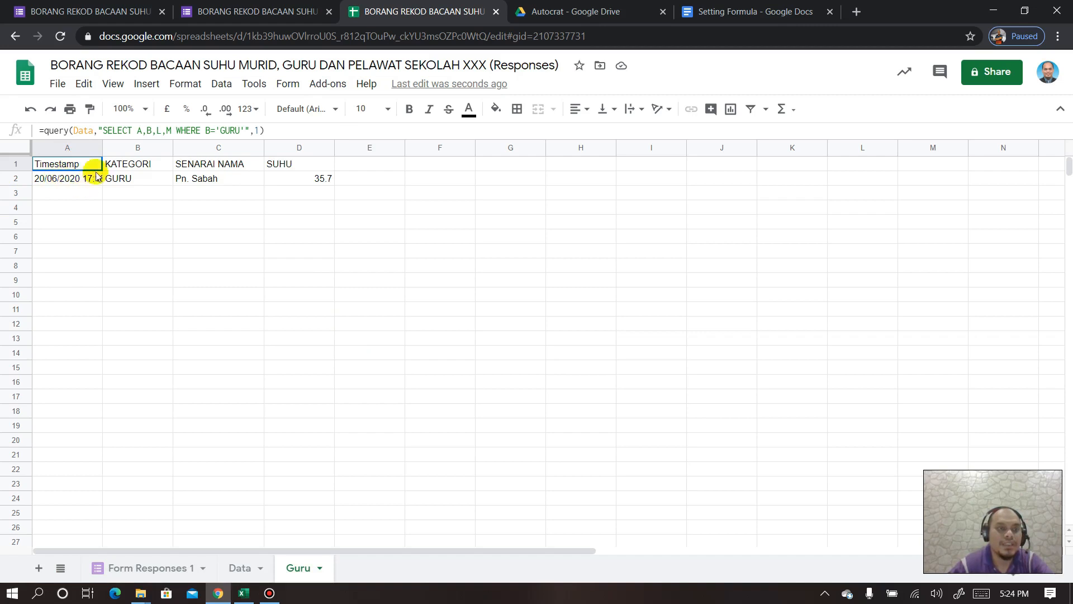
- Widen Guru column A to show 20/06/2020 17:16:33, then add a new blank sheet
{"action": "left_click_drag", "start_coordinate": [102, 148], "coordinate": [130, 149]}
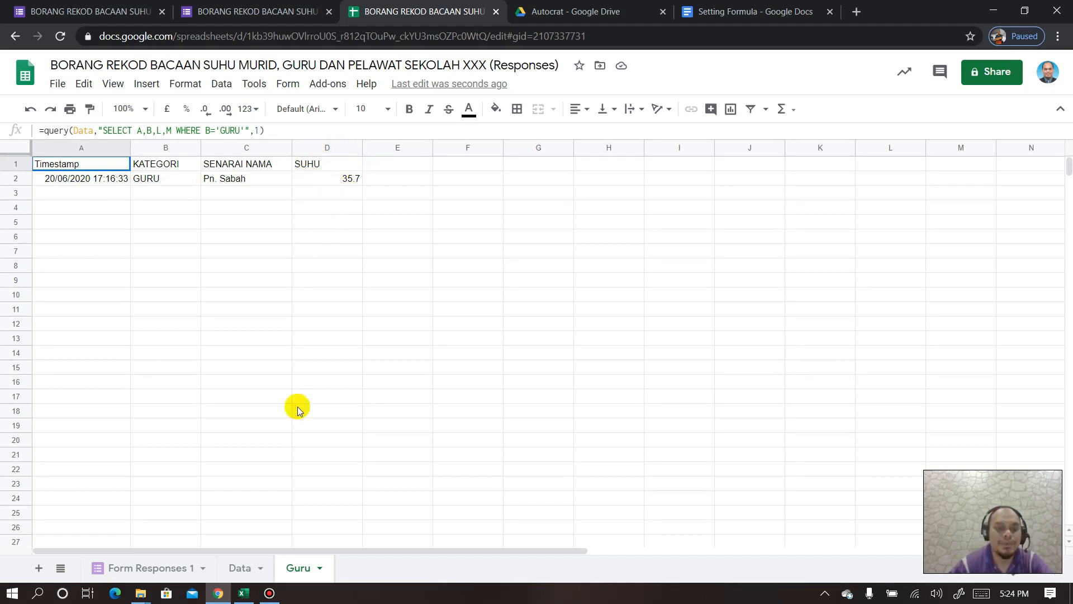
{"action": "left_click", "coordinate": [38, 568]}
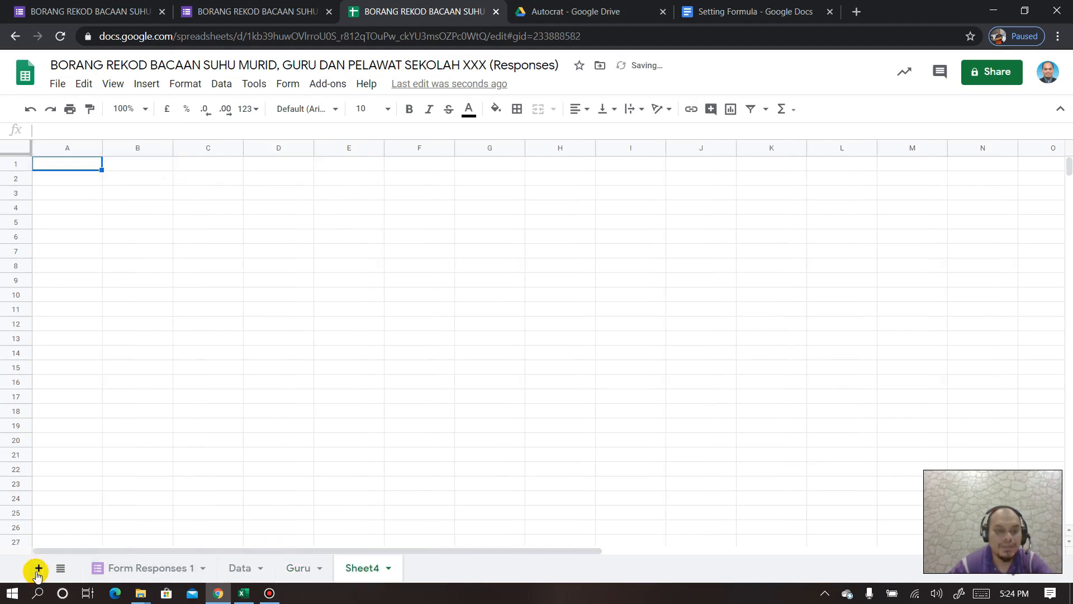
- Rename the new Sheet4 tab to Pelawat, fixing the mistyped 'pELAWAT'
{"action": "right_click", "coordinate": [362, 568]}
{"action": "left_click", "coordinate": [373, 391]}
{"action": "type", "text": "pELAWAT"}
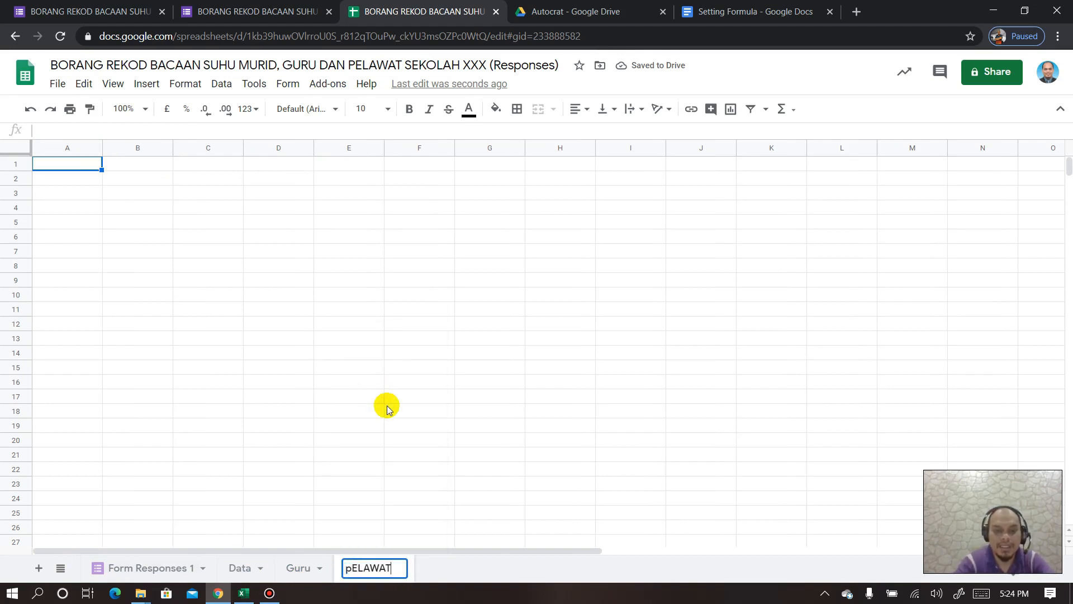
{"action": "key", "text": "BackSpace"}
{"action": "key", "text": "BackSpace"}
{"action": "key", "text": "BackSpace"}
{"action": "key", "text": "BackSpace"}
{"action": "key", "text": "BackSpace"}
{"action": "key", "text": "BackSpace"}
{"action": "type", "text": "Pelawat"}
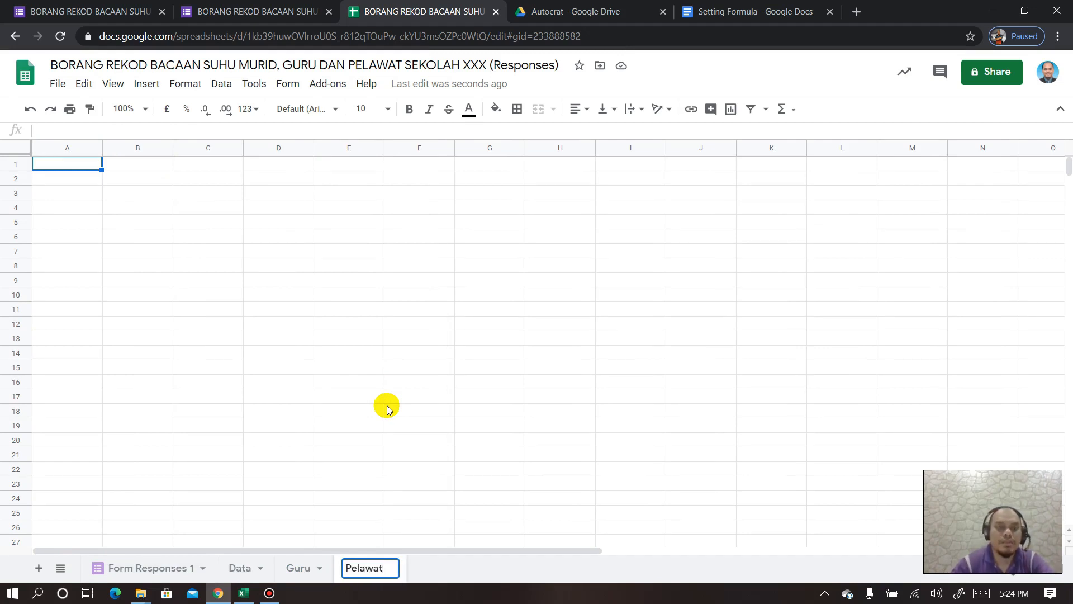
{"action": "left_click", "coordinate": [65, 166]}
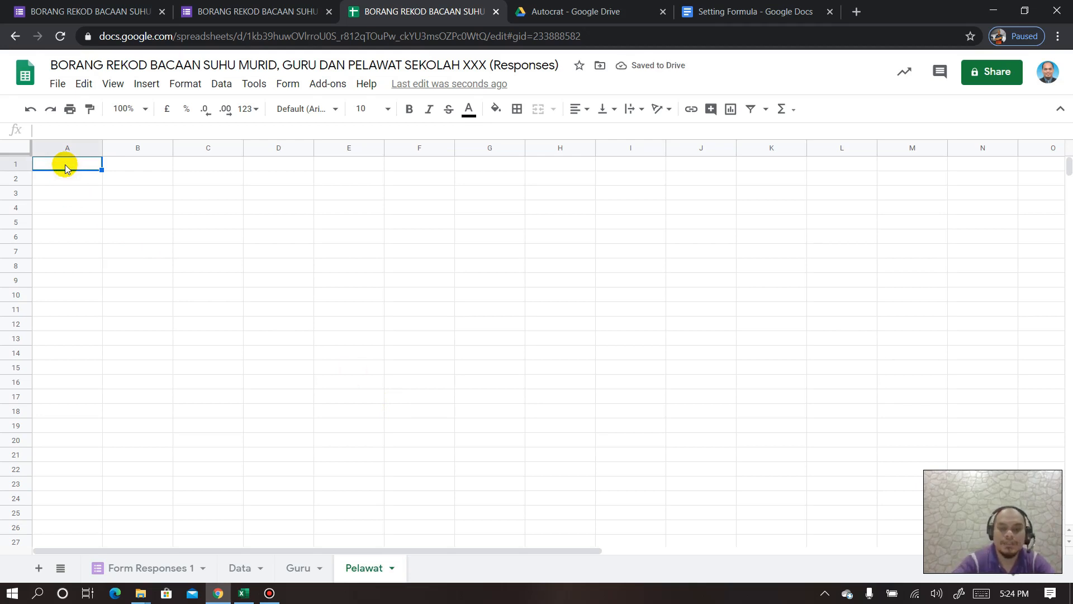
- In Pelawat A1, start typing =query(Data,"SELE
{"action": "type", "text": "="}
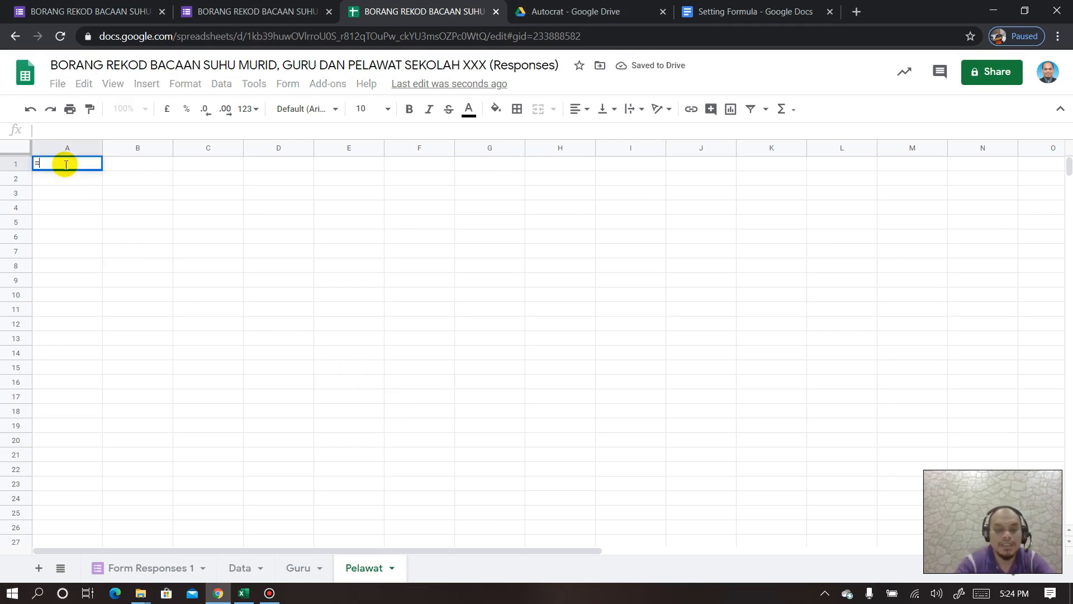
{"action": "type", "text": "query"}
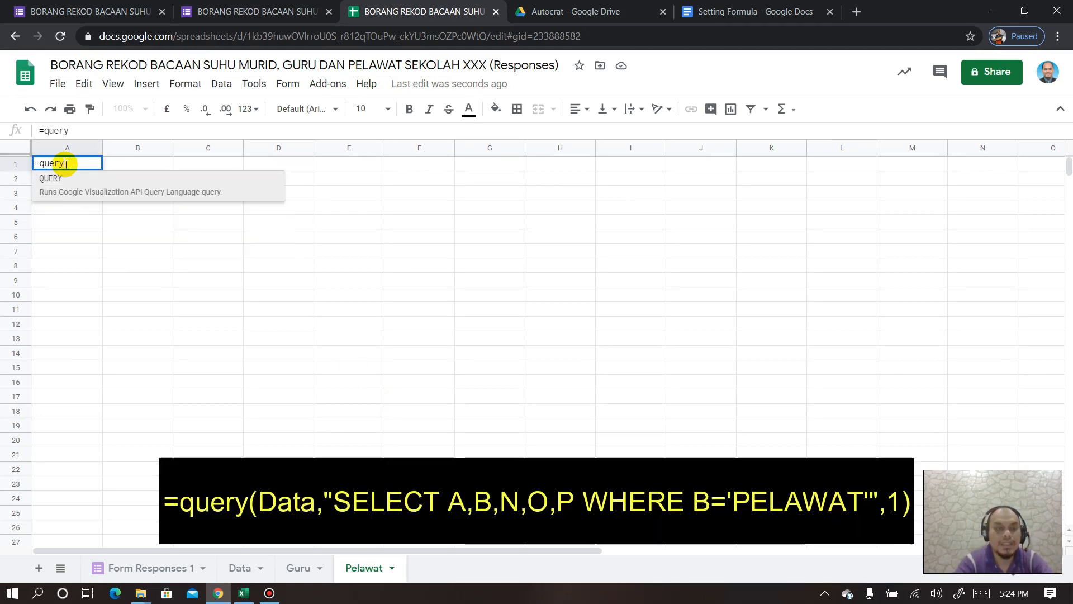
{"action": "type", "text": "("}
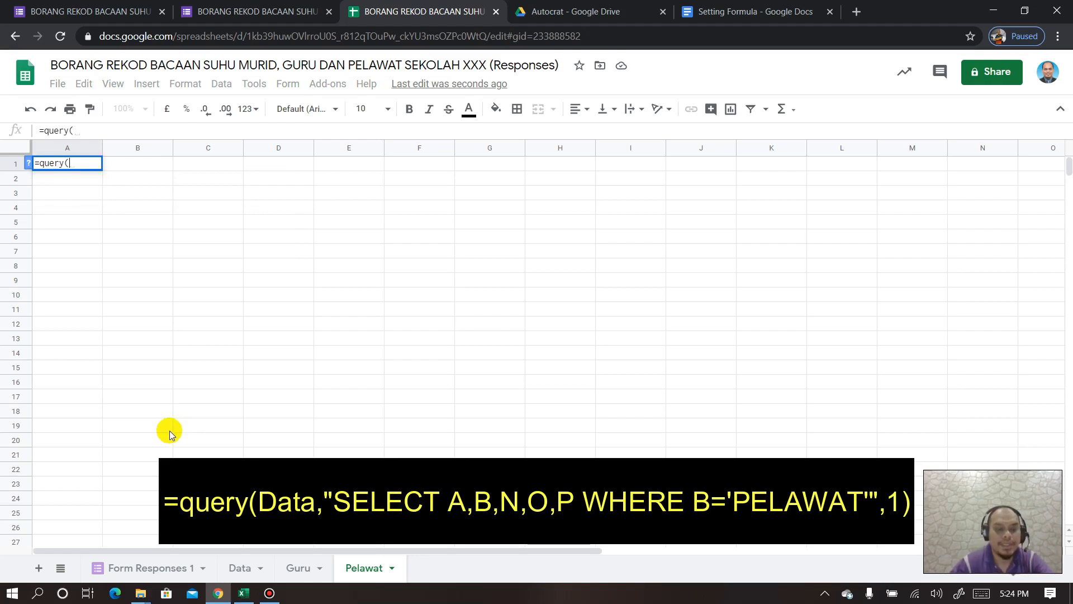
{"action": "type", "text": "da"}
{"action": "key", "text": "BackSpace"}
{"action": "key", "text": "BackSpace"}
{"action": "type", "text": "Data"}
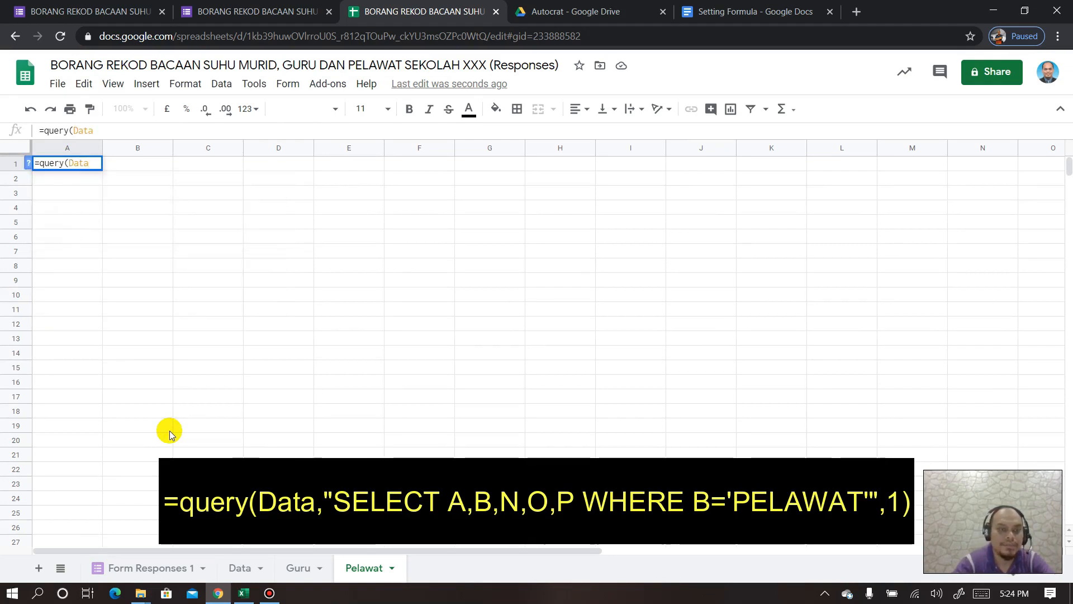
{"action": "type", "text": ","}
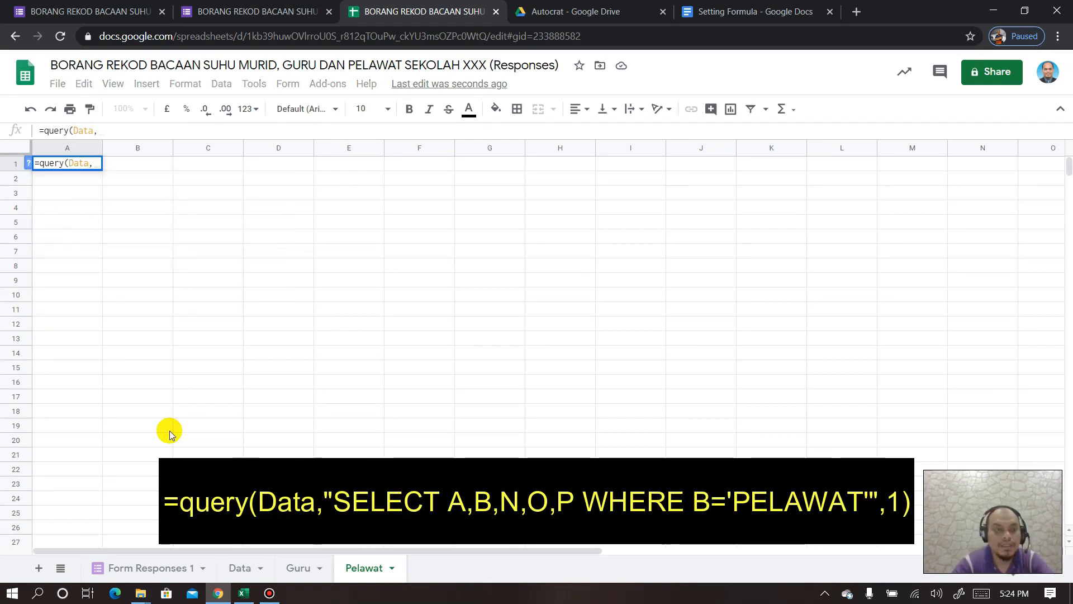
{"action": "type", "text": "\"select"}
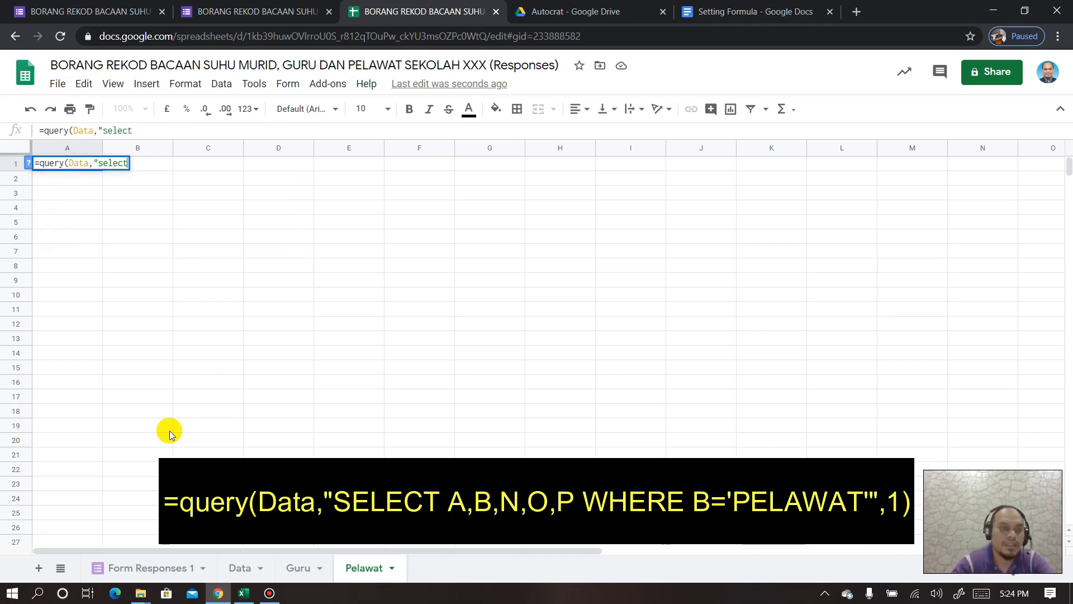
{"action": "key", "text": "BackSpace"}
{"action": "key", "text": "BackSpace"}
{"action": "key", "text": "BackSpace"}
{"action": "key", "text": "BackSpace"}
{"action": "key", "text": "BackSpace"}
{"action": "type", "text": "SELECT"}
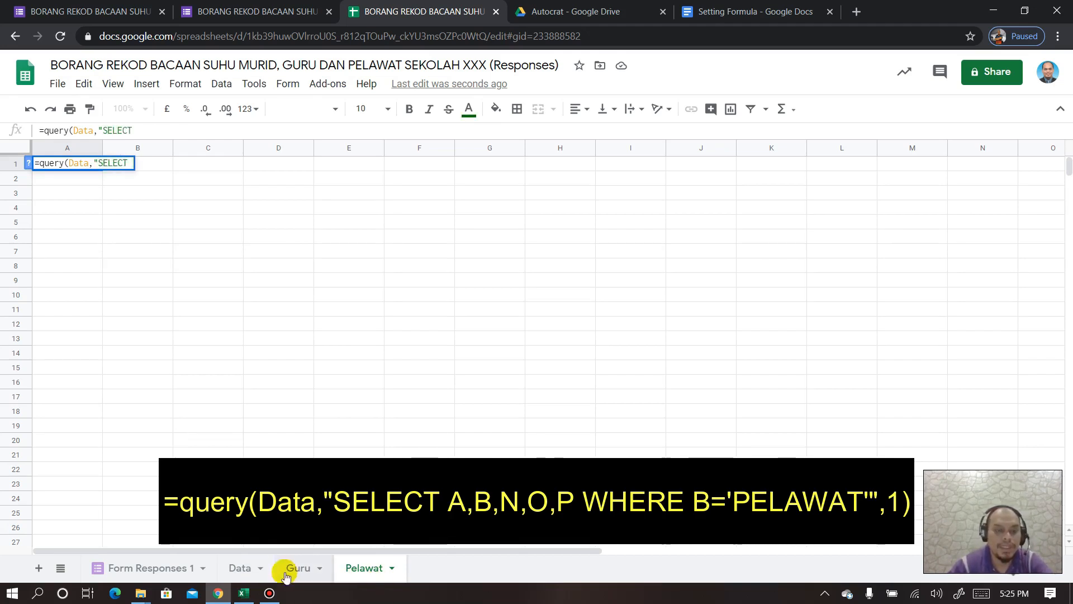
- Check the Data sheet's columns for the visitor response in row 7, then return to Pelawat
{"action": "left_click", "coordinate": [241, 568]}
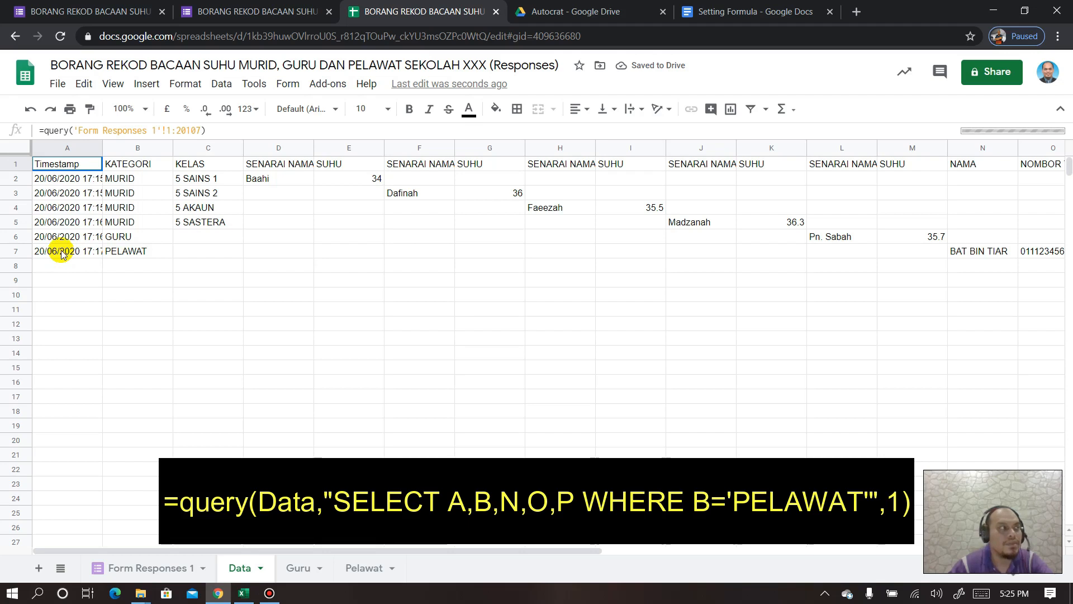
{"action": "left_click", "coordinate": [15, 251]}
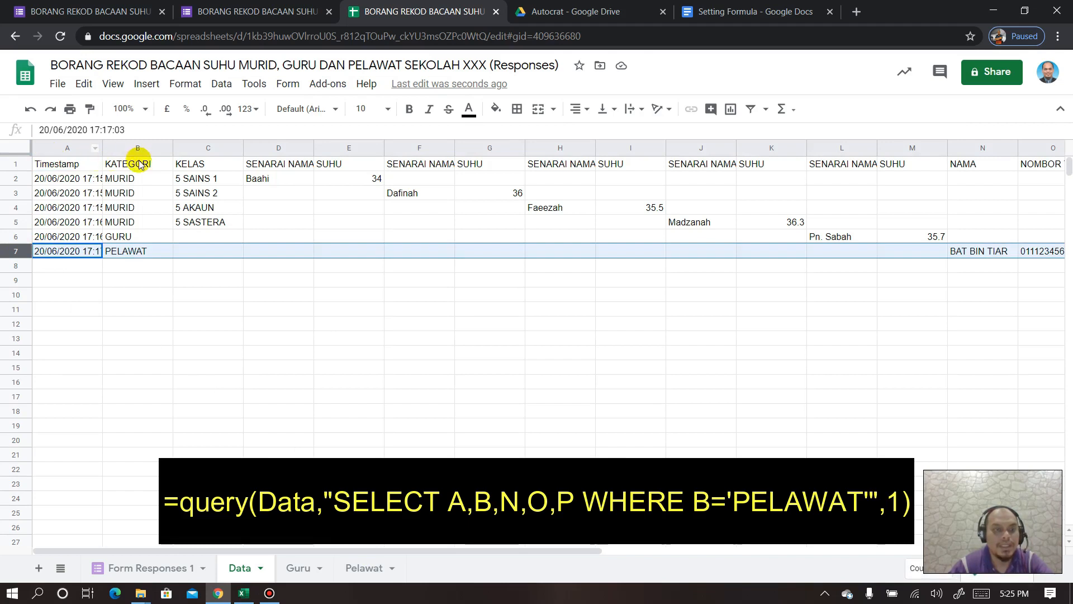
{"action": "left_click_drag", "start_coordinate": [398, 549], "coordinate": [514, 556]}
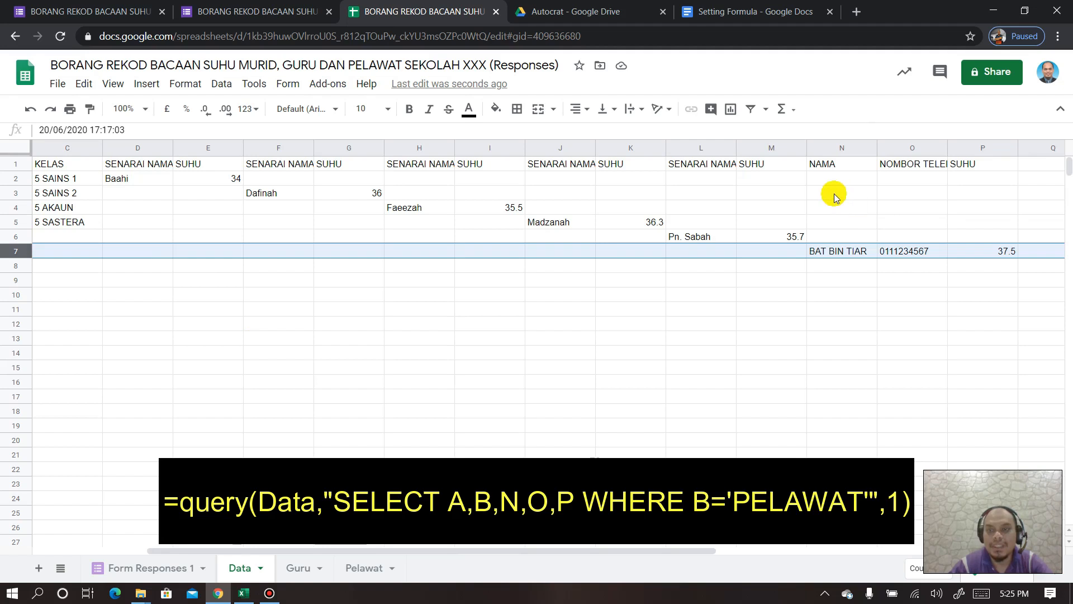
{"action": "left_click", "coordinate": [360, 567]}
- Complete the formula as =query(Data,"SELECT A,B,N,O,P WHERE B='PELAWAT'",1)
{"action": "left_click", "coordinate": [139, 132]}
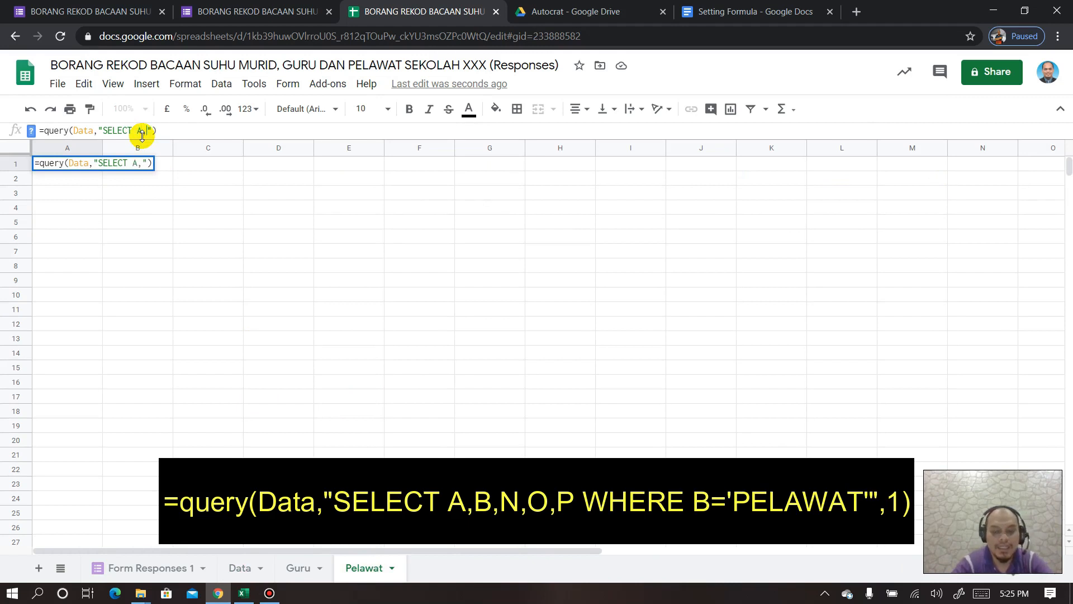
{"action": "type", "text": "A,B,N,"}
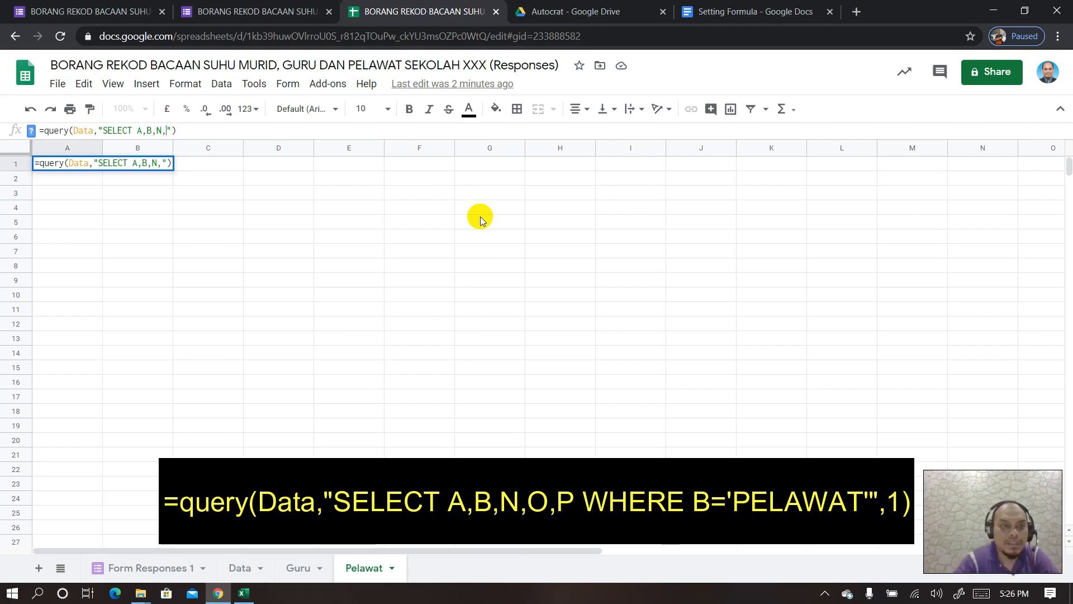
{"action": "type", "text": "O,P WHER"}
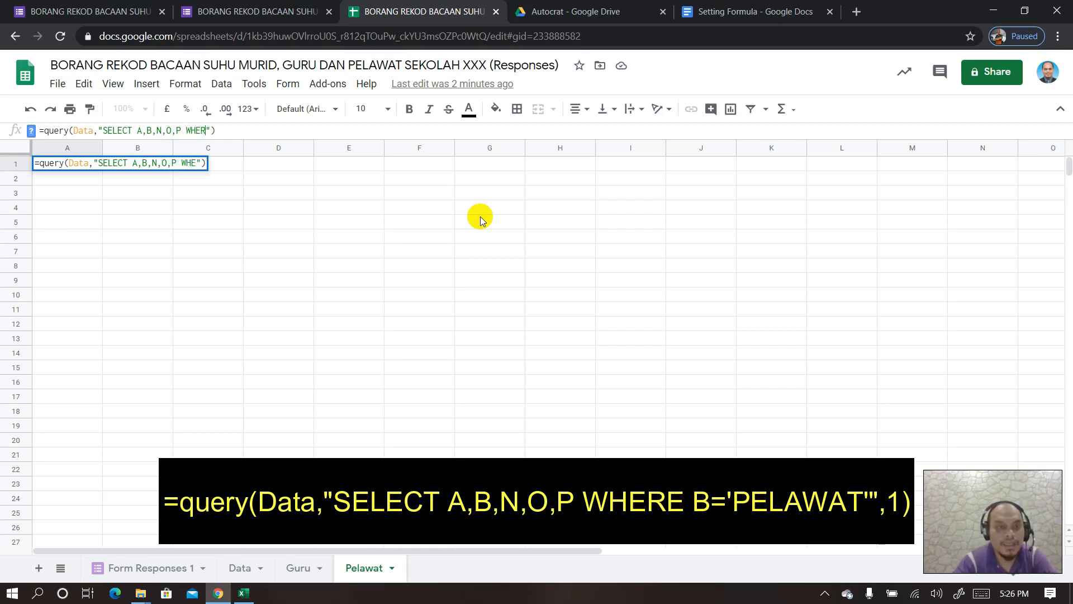
{"action": "type", "text": "E B="}
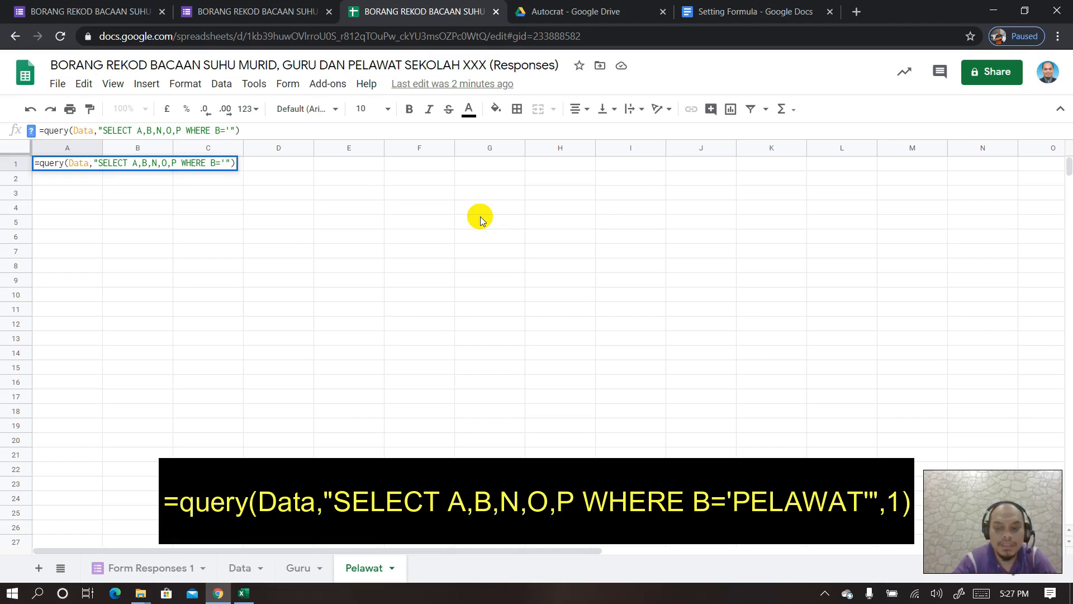
{"action": "type", "text": "PELAWAT"}
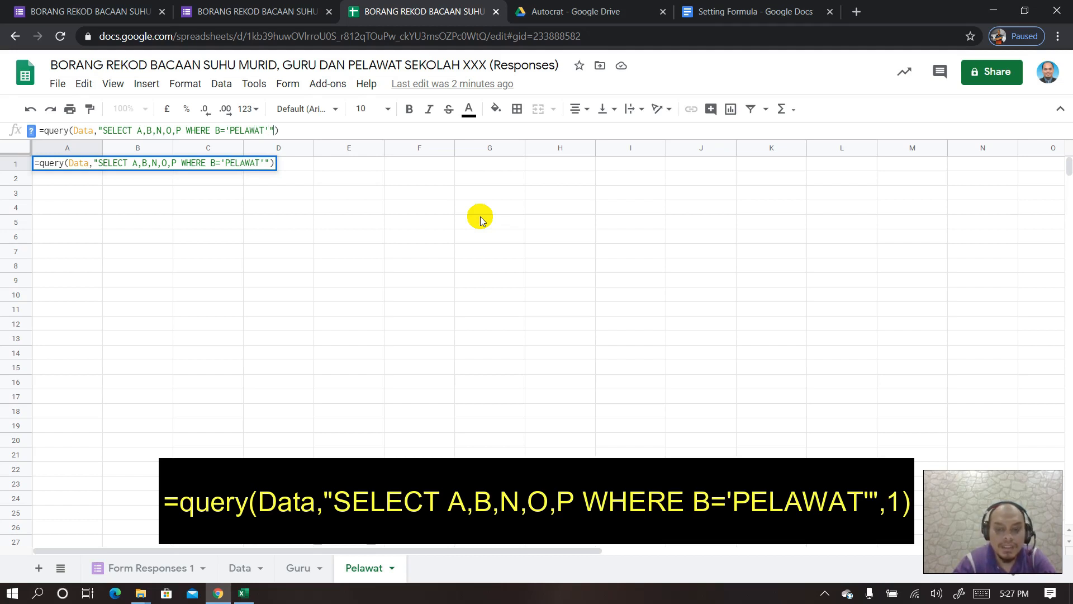
{"action": "type", "text": ",1"}
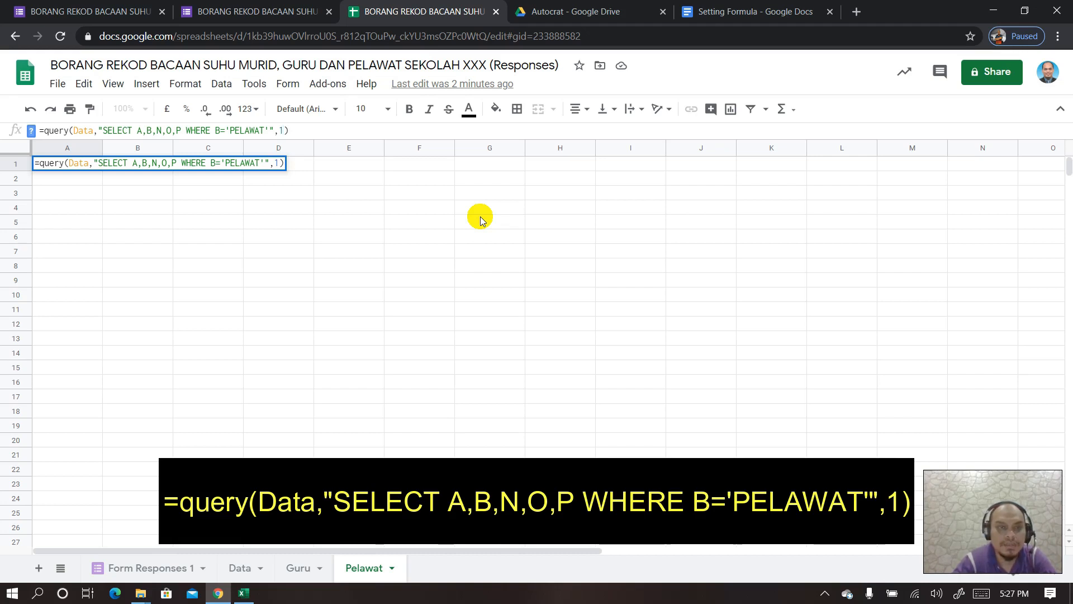
- Enter the Pelawat query, widen column D for the phone header, and review Data row 7
{"action": "key", "text": "Return"}
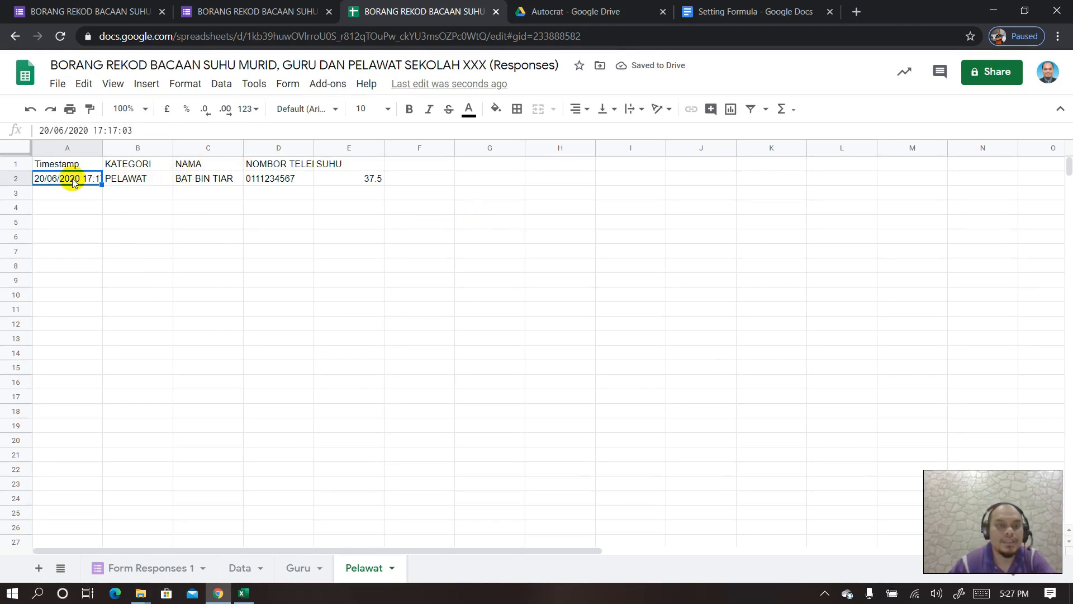
{"action": "left_click_drag", "start_coordinate": [314, 149], "coordinate": [343, 149]}
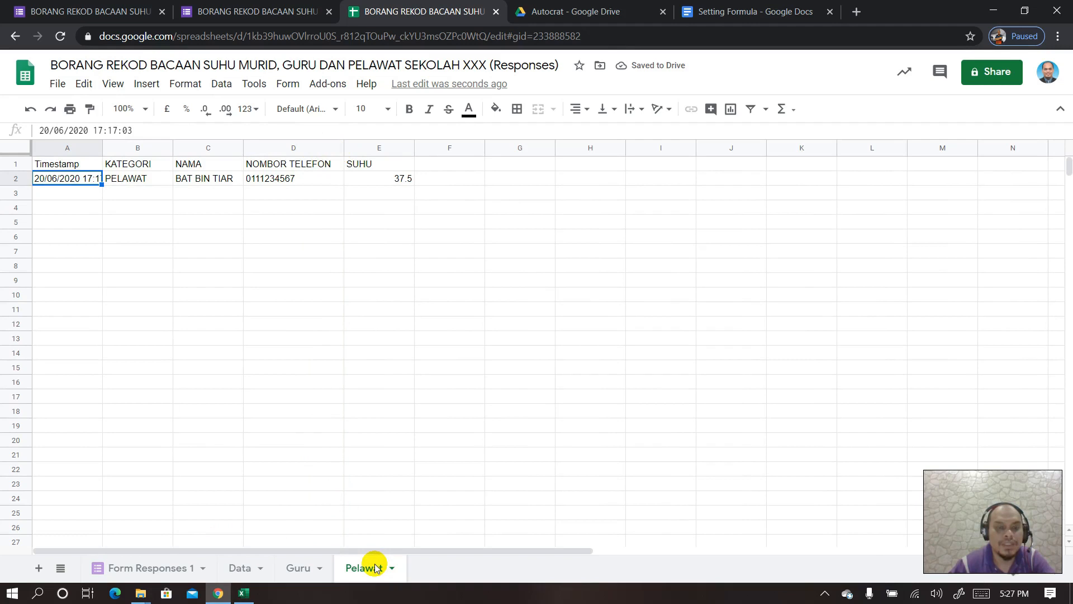
{"action": "left_click", "coordinate": [237, 570]}
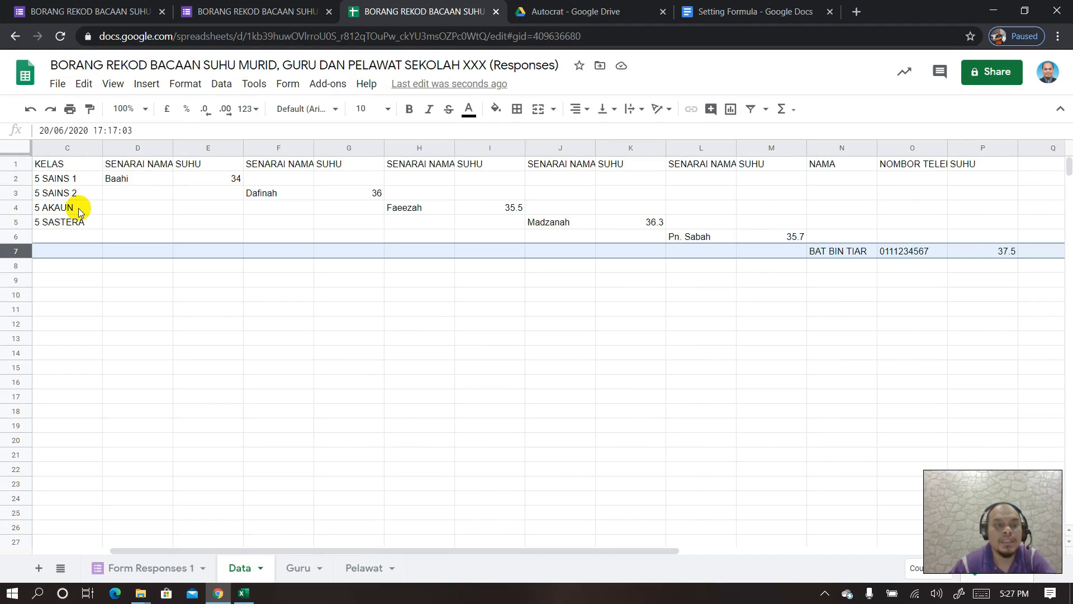
{"action": "left_click_drag", "start_coordinate": [358, 550], "coordinate": [226, 537]}
{"action": "left_click_drag", "start_coordinate": [294, 542], "coordinate": [330, 543]}
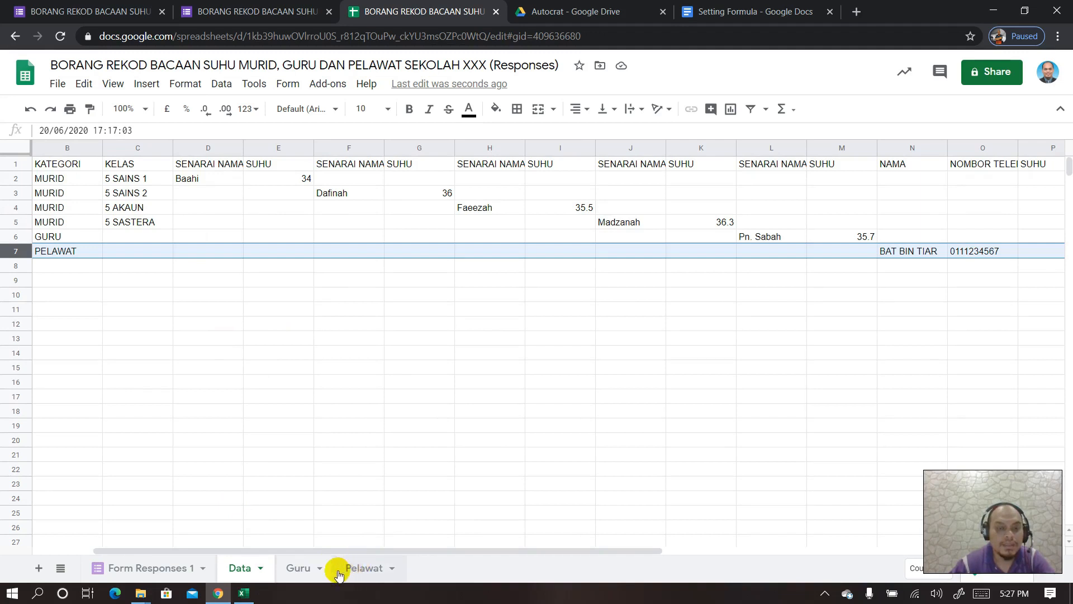
{"action": "left_click", "coordinate": [40, 569]}
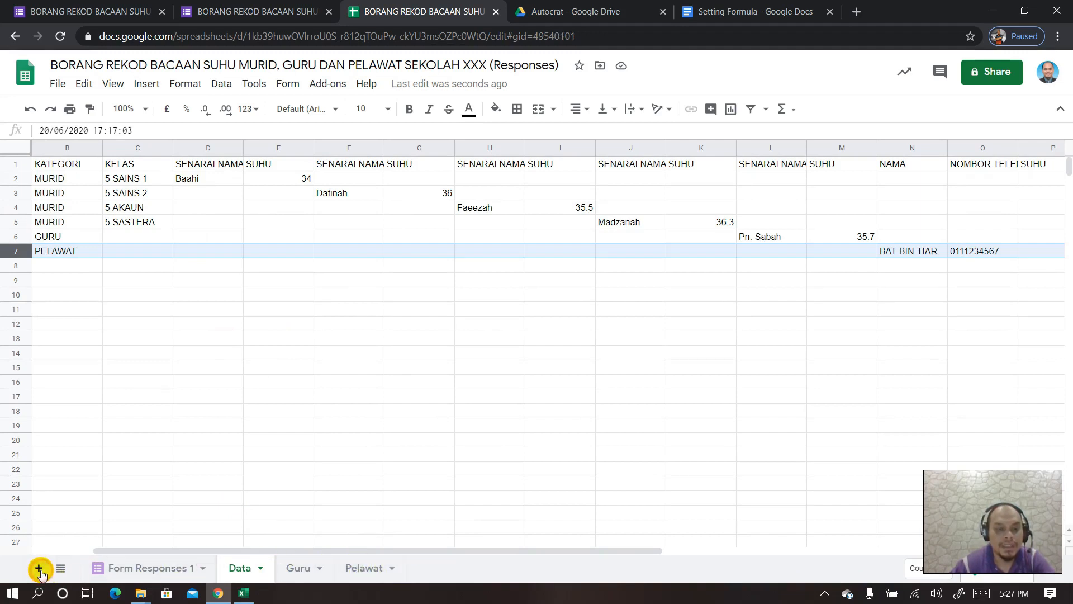
- Move the new sheet after Pelawat and rename it Murid
{"action": "left_click_drag", "start_coordinate": [287, 574], "coordinate": [439, 574]}
{"action": "right_click", "coordinate": [440, 572]}
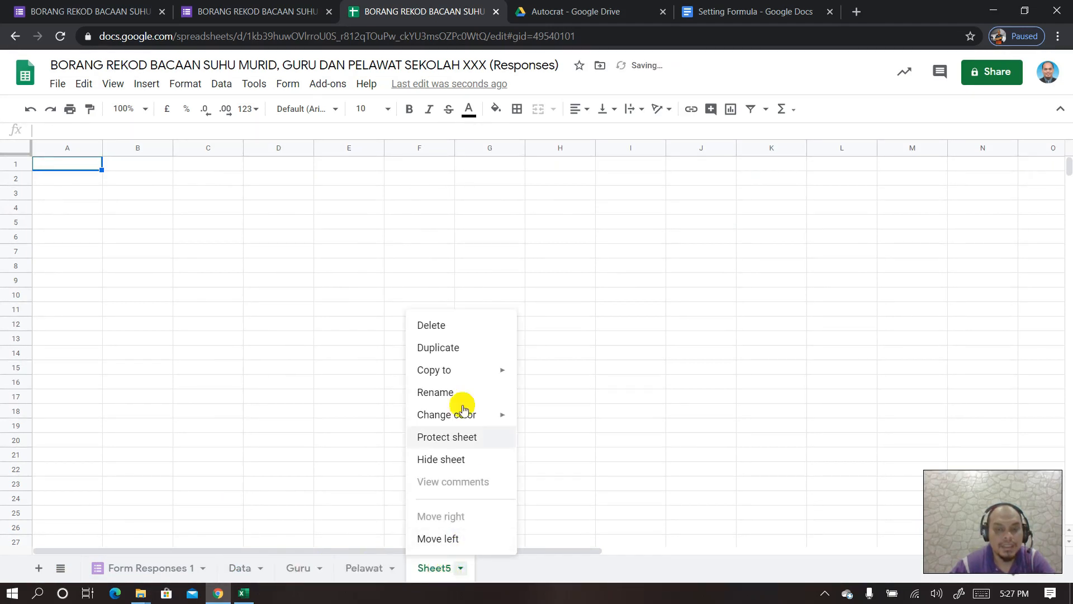
{"action": "left_click", "coordinate": [446, 390]}
{"action": "type", "text": "mURID"}
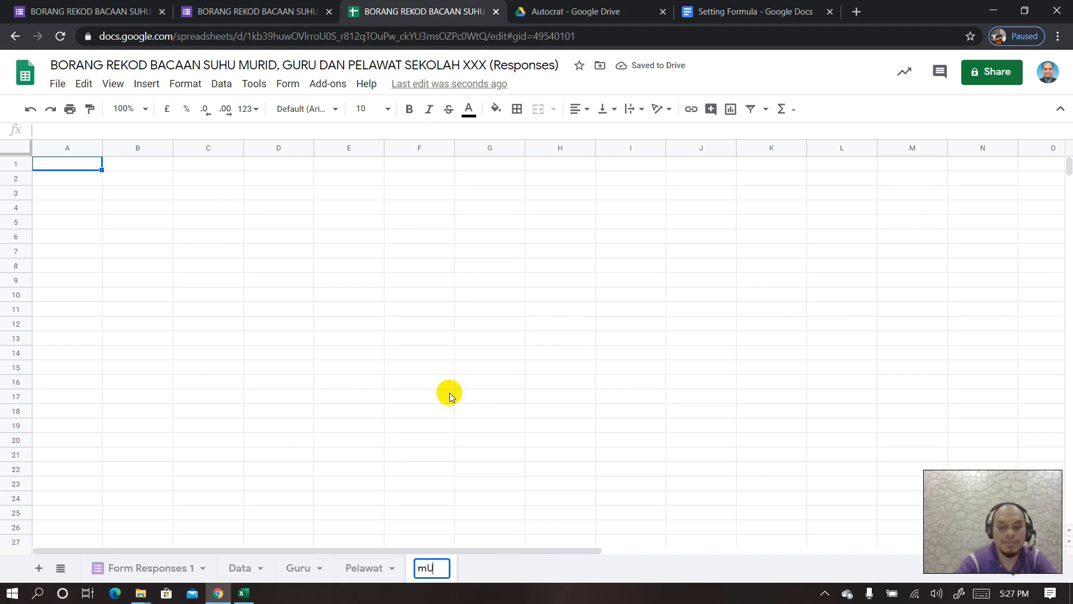
{"action": "key", "text": "BackSpace"}
{"action": "key", "text": "BackSpace"}
{"action": "key", "text": "BackSpace"}
{"action": "key", "text": "BackSpace"}
{"action": "key", "text": "BackSpace"}
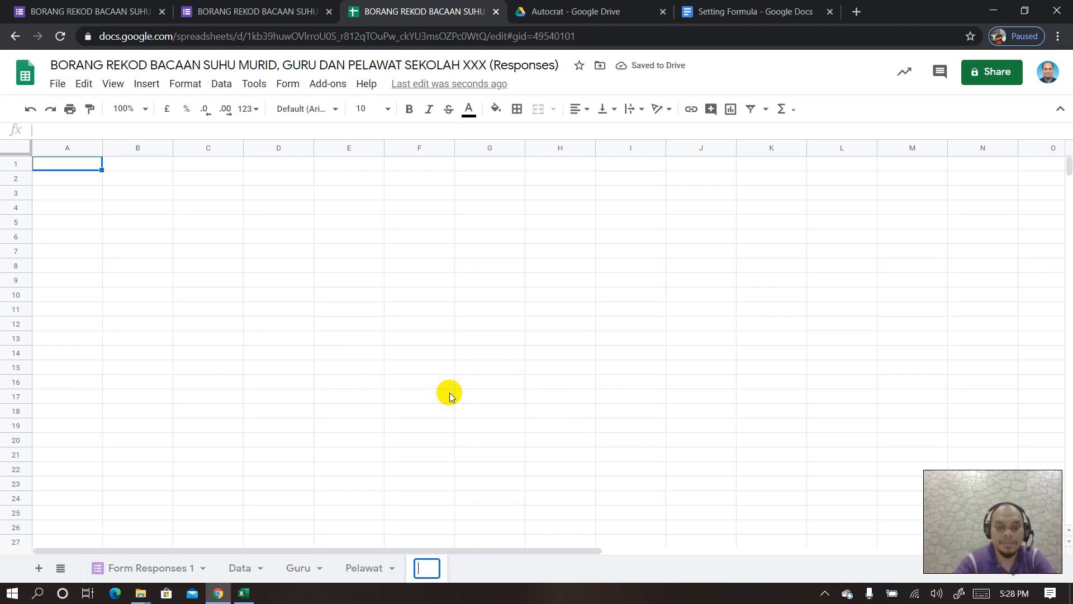
{"action": "type", "text": "Murid"}
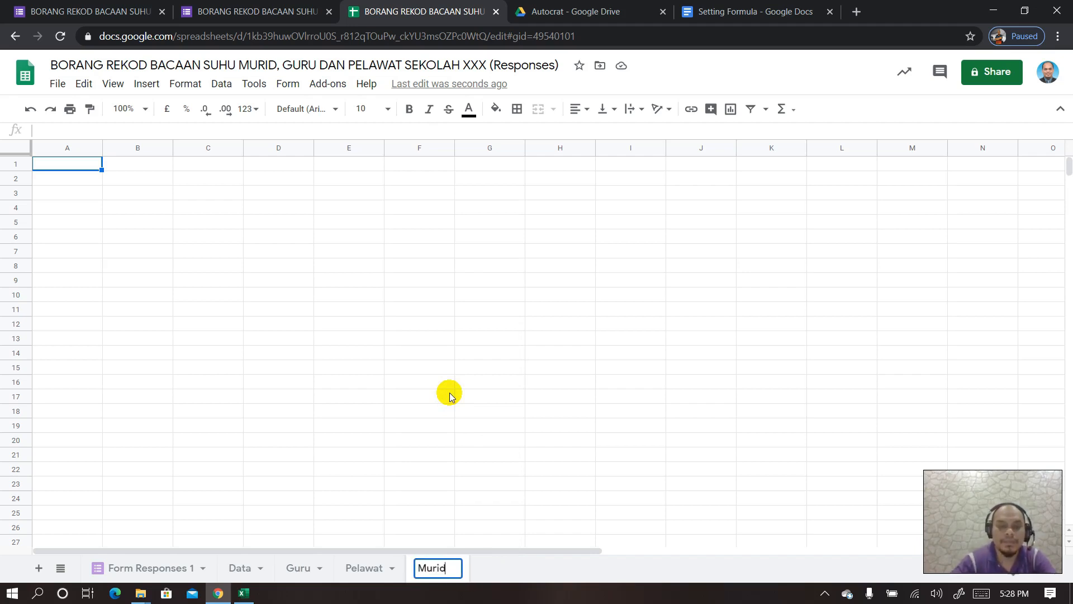
{"action": "left_click", "coordinate": [50, 167]}
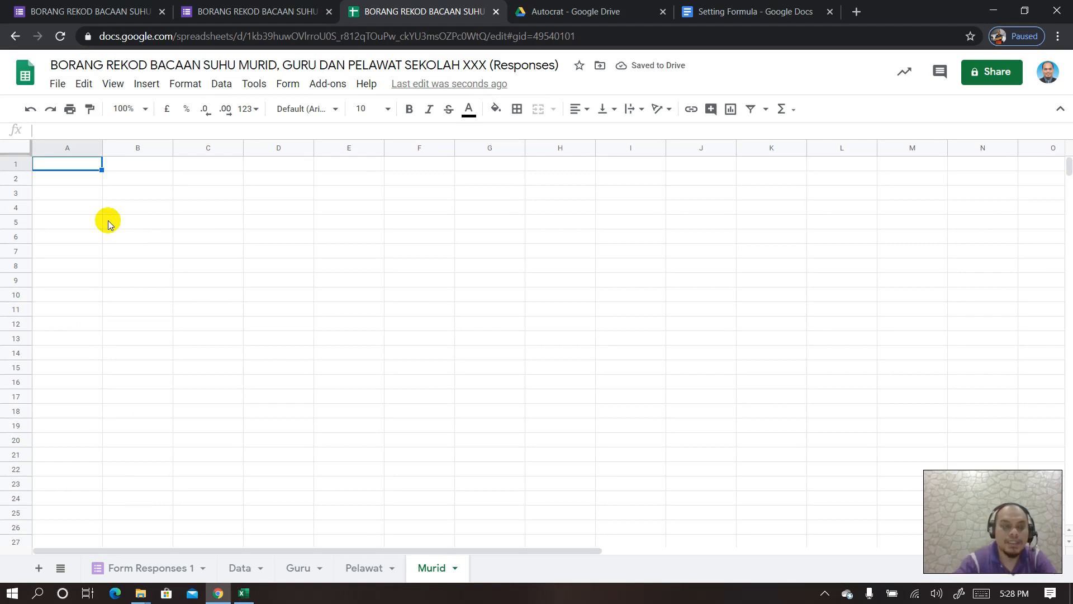
- Start Murid's A1 formula with =query(Data, after checking the Data sheet's columns
{"action": "left_click", "coordinate": [56, 131]}
{"action": "type", "text": "="}
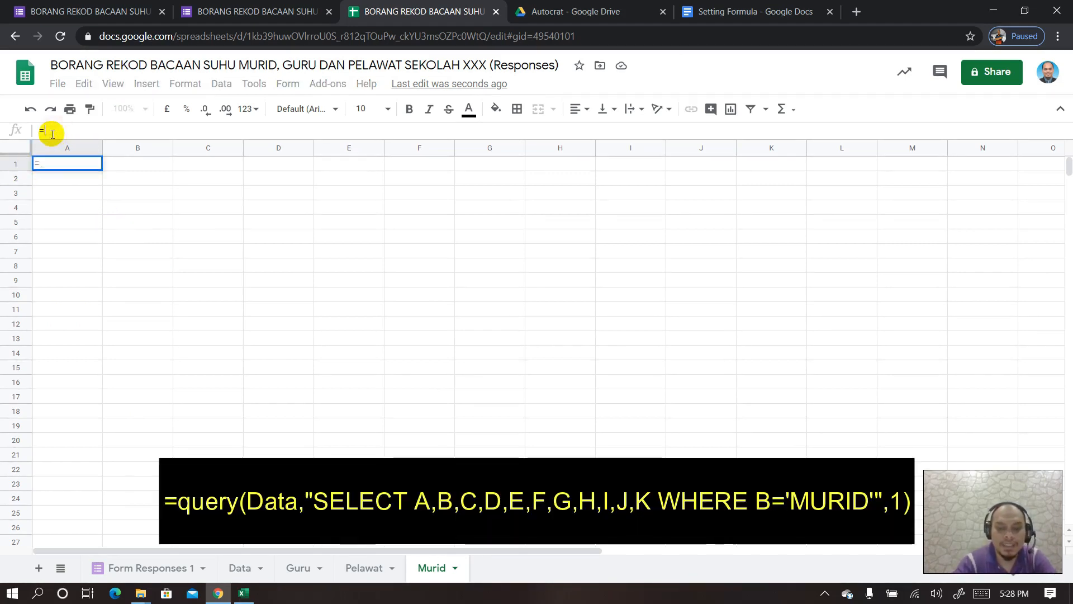
{"action": "type", "text": "query"}
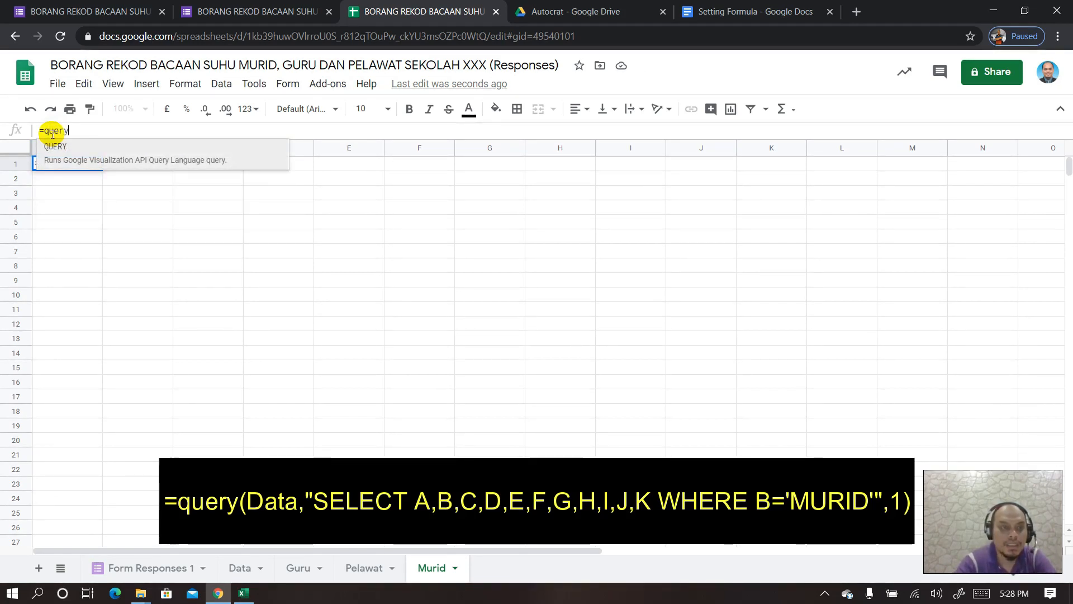
{"action": "type", "text": "("}
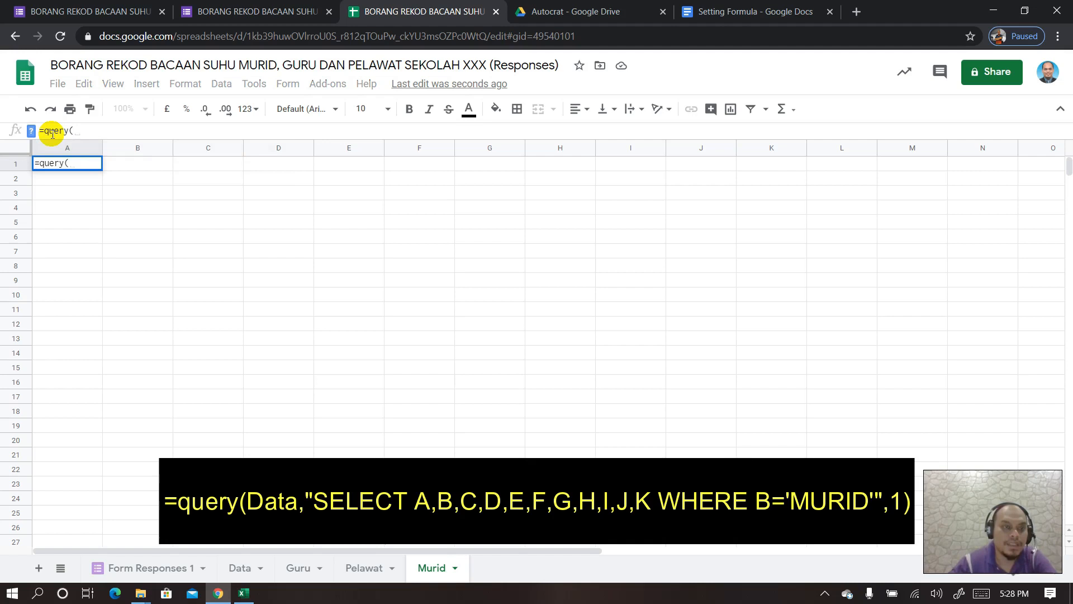
{"action": "type", "text": "Dat"}
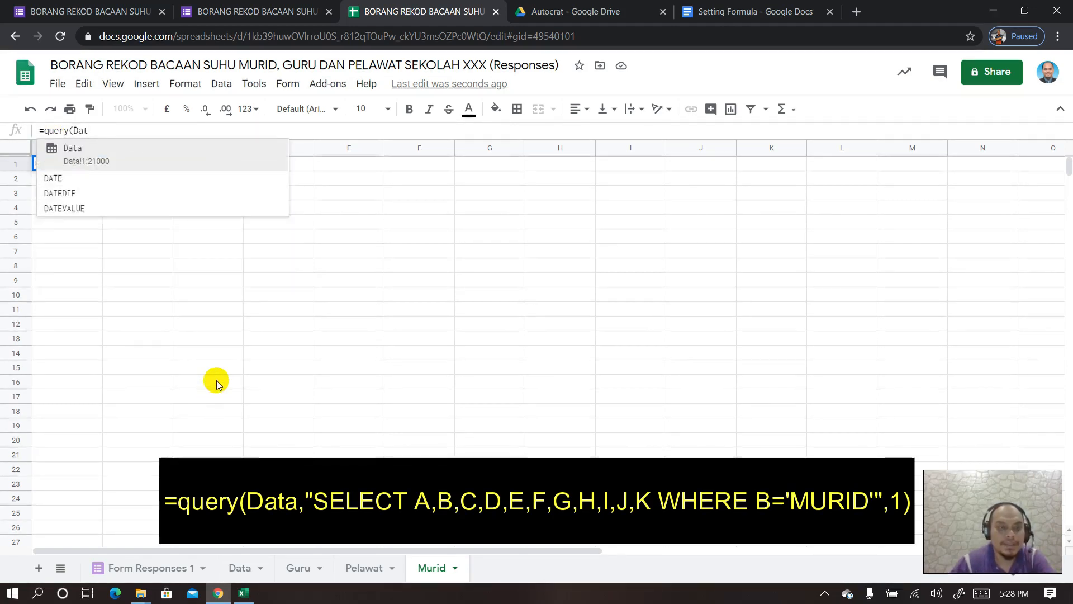
{"action": "type", "text": "a,"}
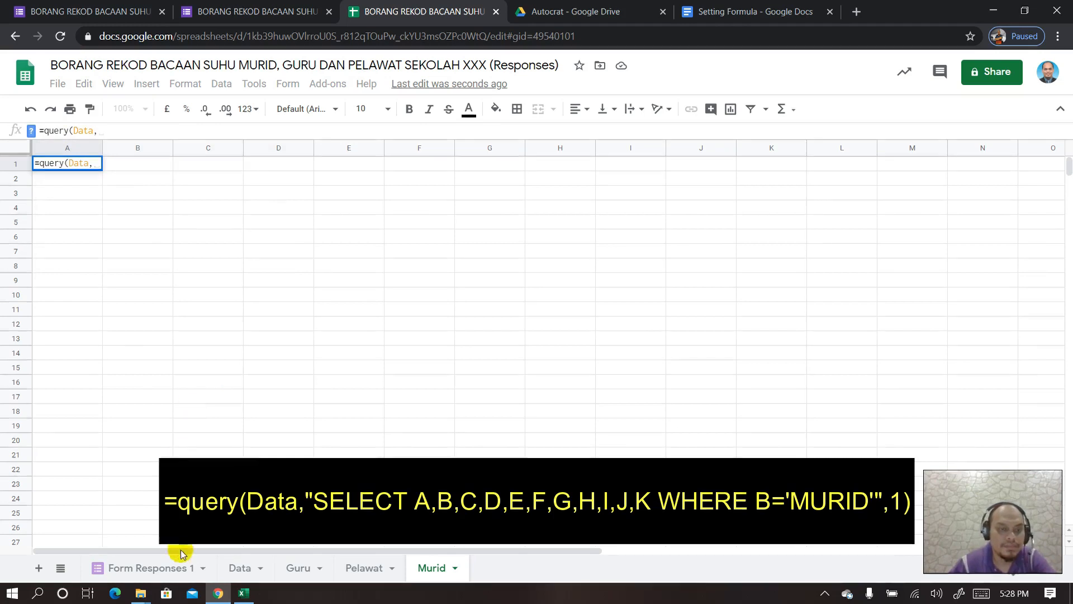
{"action": "left_click", "coordinate": [236, 570]}
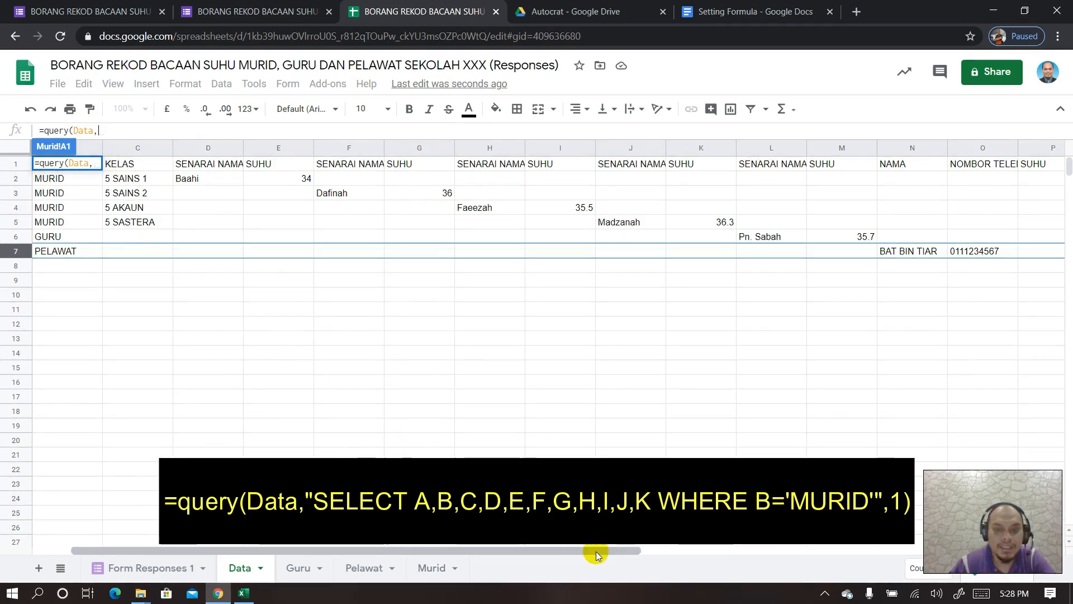
{"action": "left_click_drag", "start_coordinate": [594, 551], "coordinate": [479, 551]}
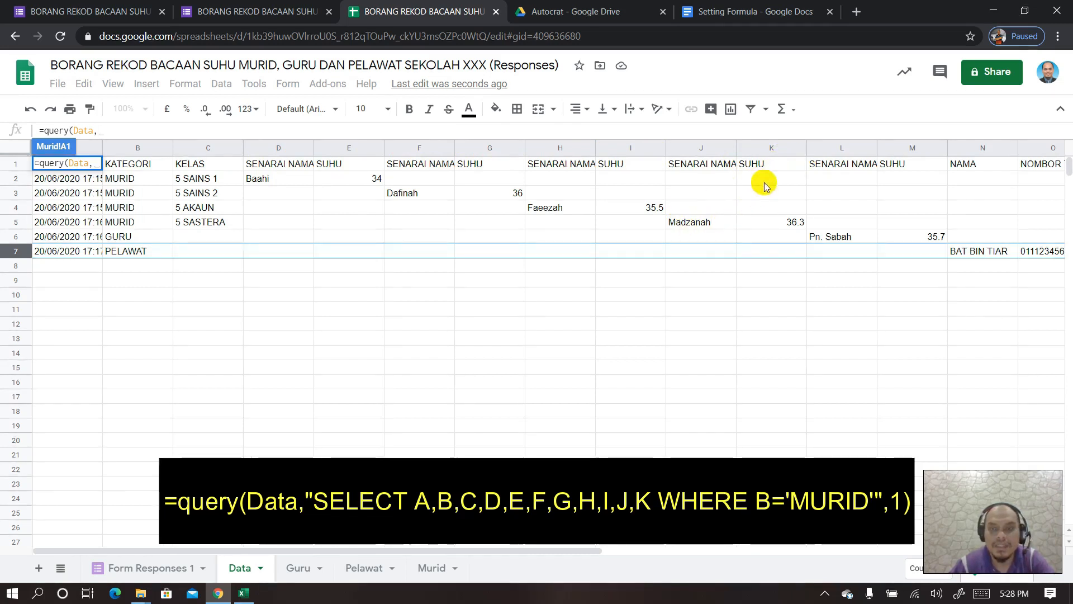
{"action": "left_click", "coordinate": [428, 567]}
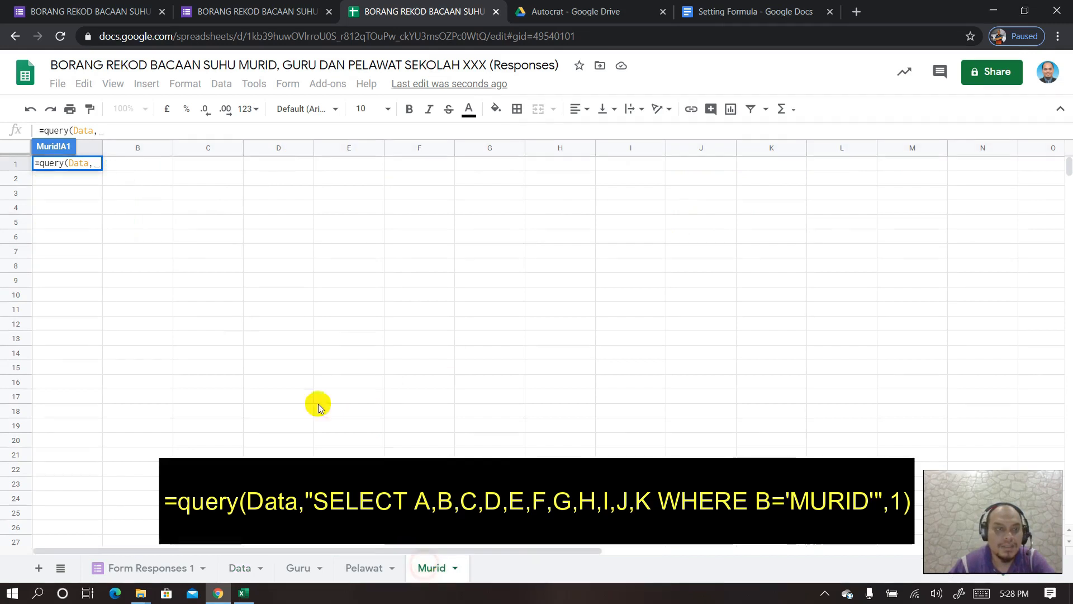
- Complete A1 as =query(Data,"SELECT A,B,C,D,E,F,G,H,I,J,K WHERE B='MURID'",1)
{"action": "type", "text": "a"}
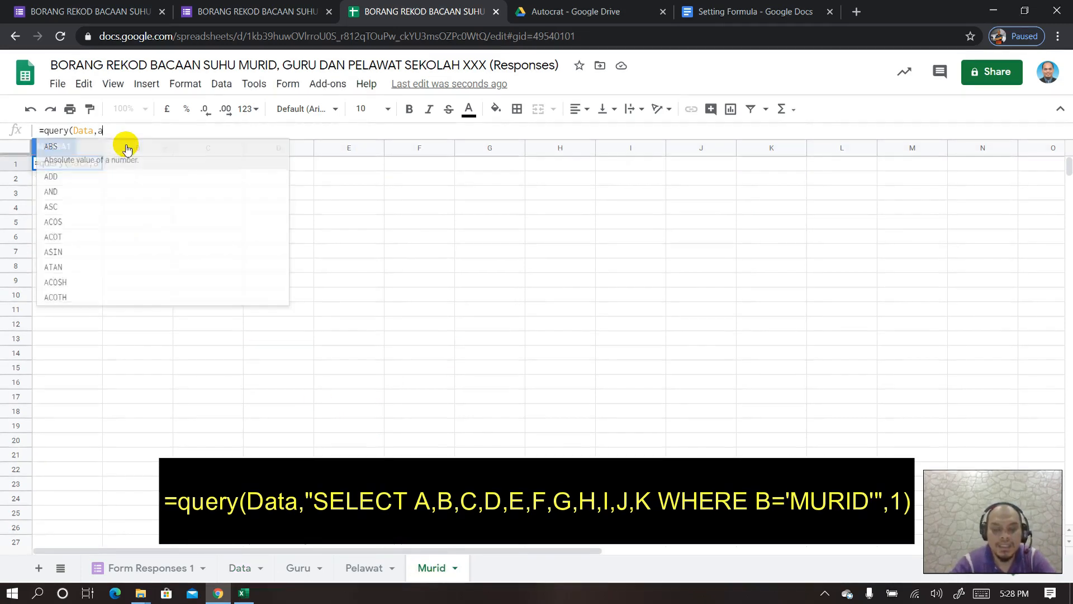
{"action": "type", "text": ",b,c,d,"}
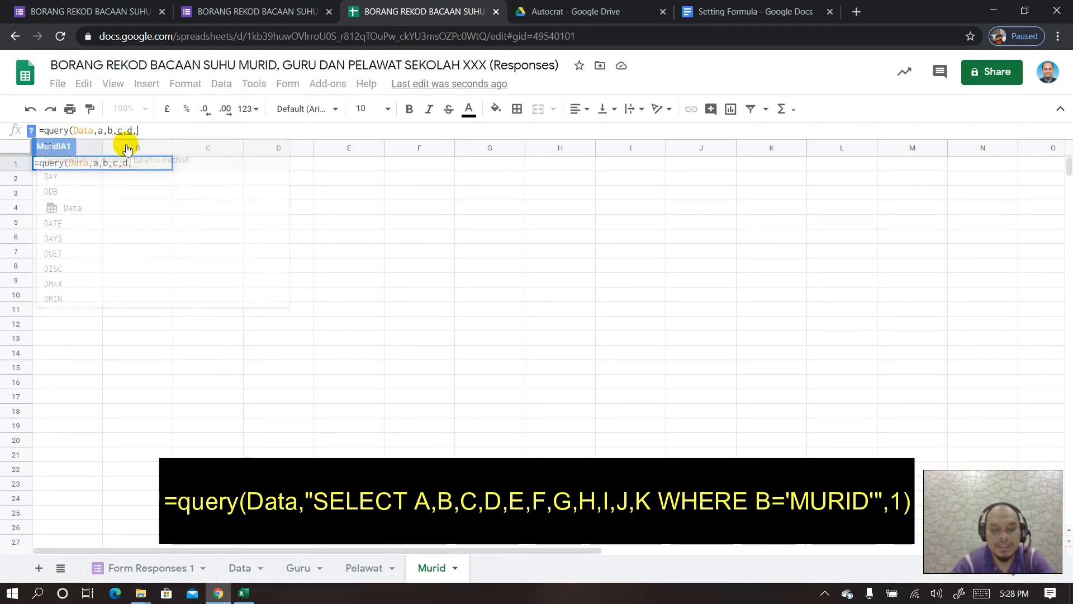
{"action": "type", "text": "e,f,g,h"}
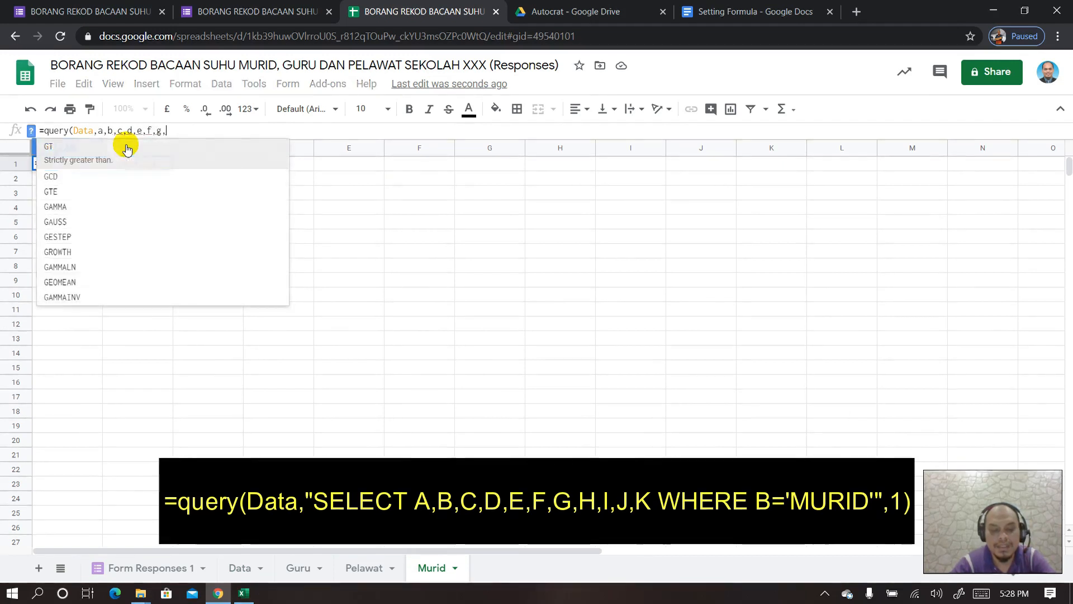
{"action": "key", "text": "BackSpace"}
{"action": "key", "text": "BackSpace"}
{"action": "key", "text": "BackSpace"}
{"action": "key", "text": "BackSpace"}
{"action": "key", "text": "BackSpace"}
{"action": "key", "text": "BackSpace"}
{"action": "key", "text": "BackSpace"}
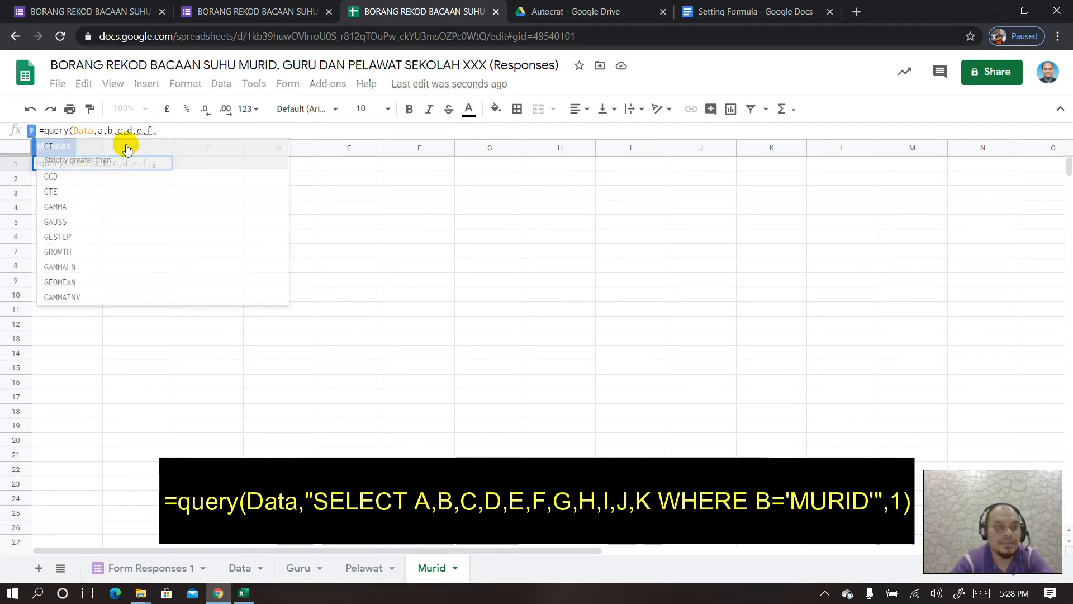
{"action": "key", "text": "BackSpace"}
{"action": "key", "text": "BackSpace"}
{"action": "key", "text": "BackSpace"}
{"action": "key", "text": "BackSpace"}
{"action": "key", "text": "BackSpace"}
{"action": "key", "text": "BackSpace"}
{"action": "key", "text": "BackSpace"}
{"action": "key", "text": "BackSpace"}
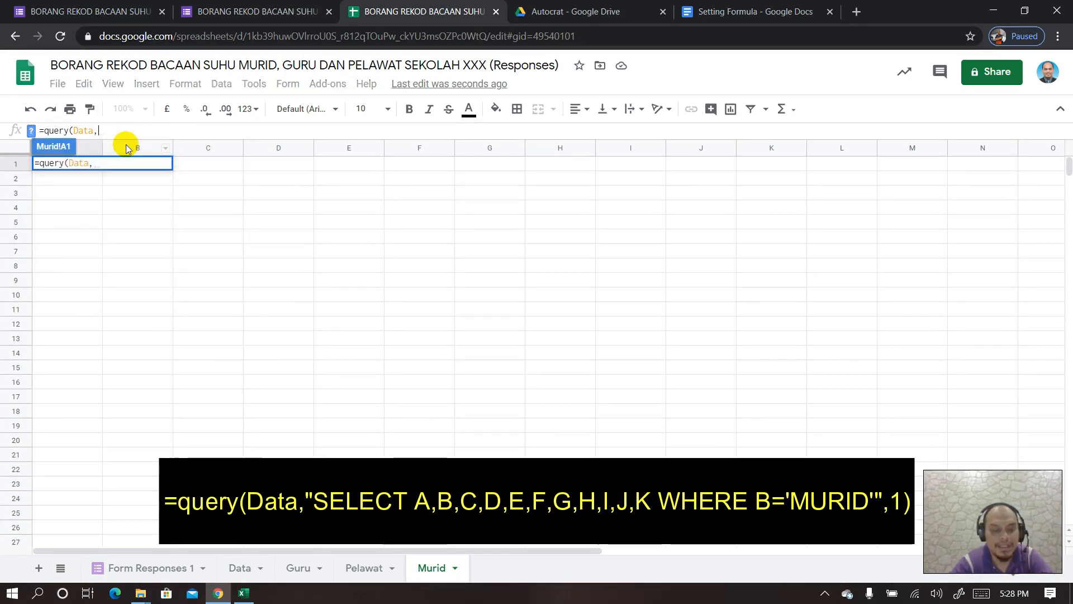
{"action": "type", "text": "\"select"}
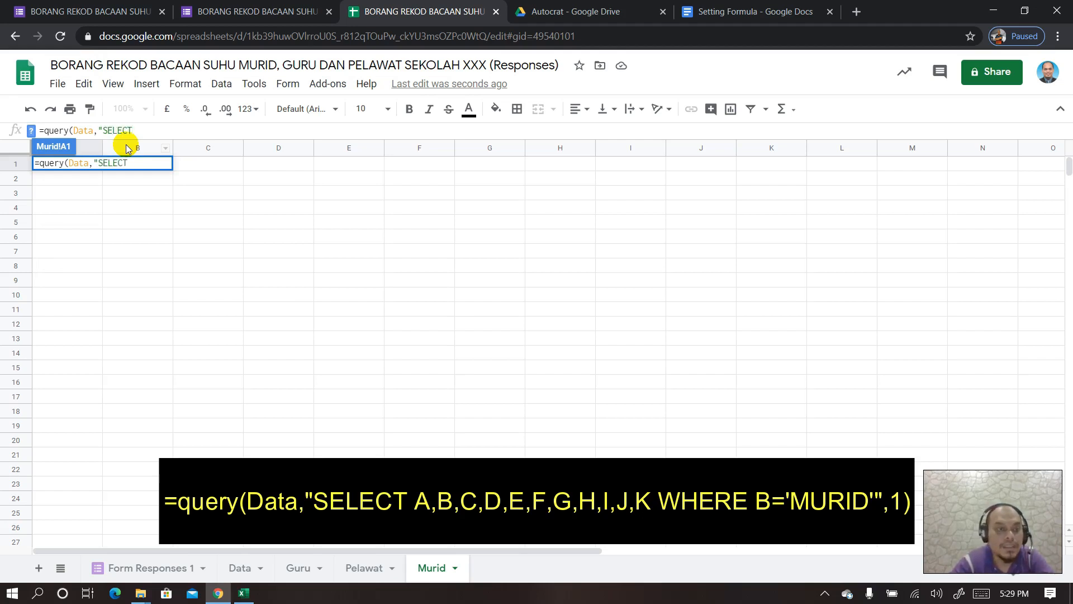
{"action": "type", "text": "A,B,"}
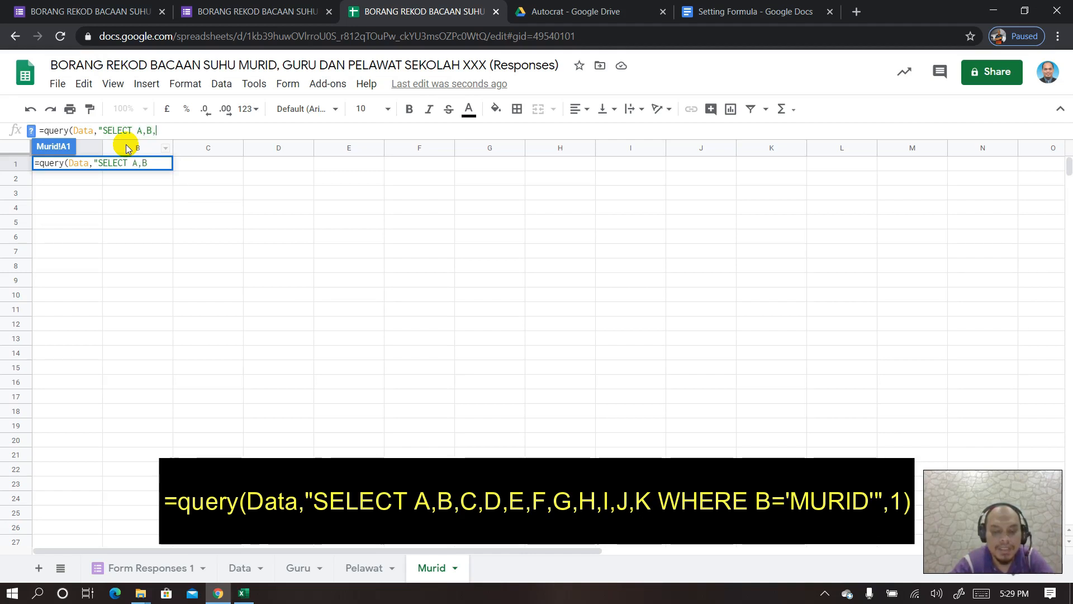
{"action": "type", "text": "C,D,E,"}
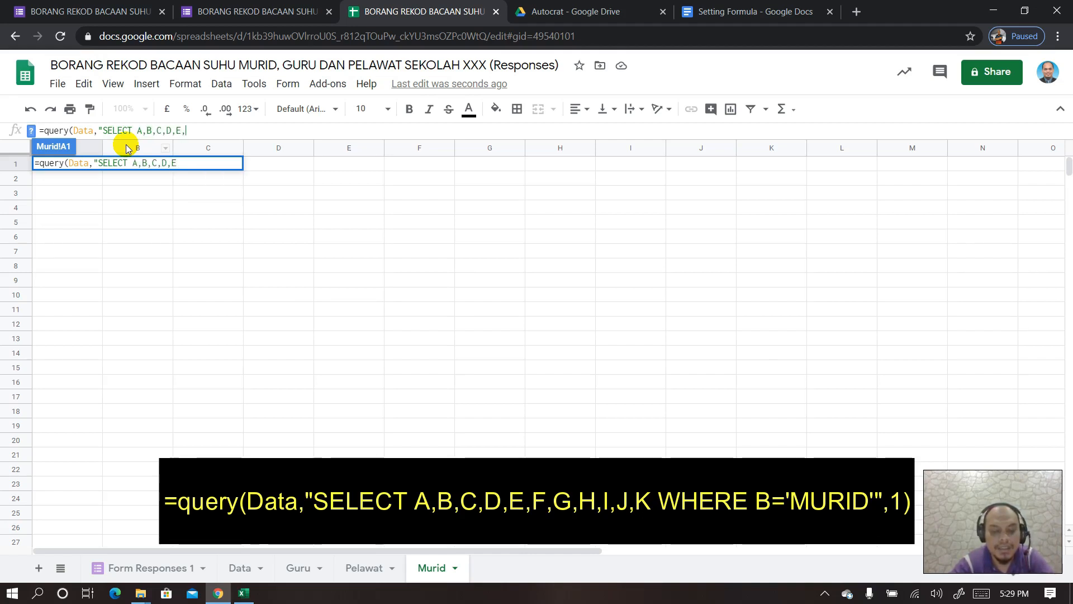
{"action": "type", "text": "F,G,H,I,J"}
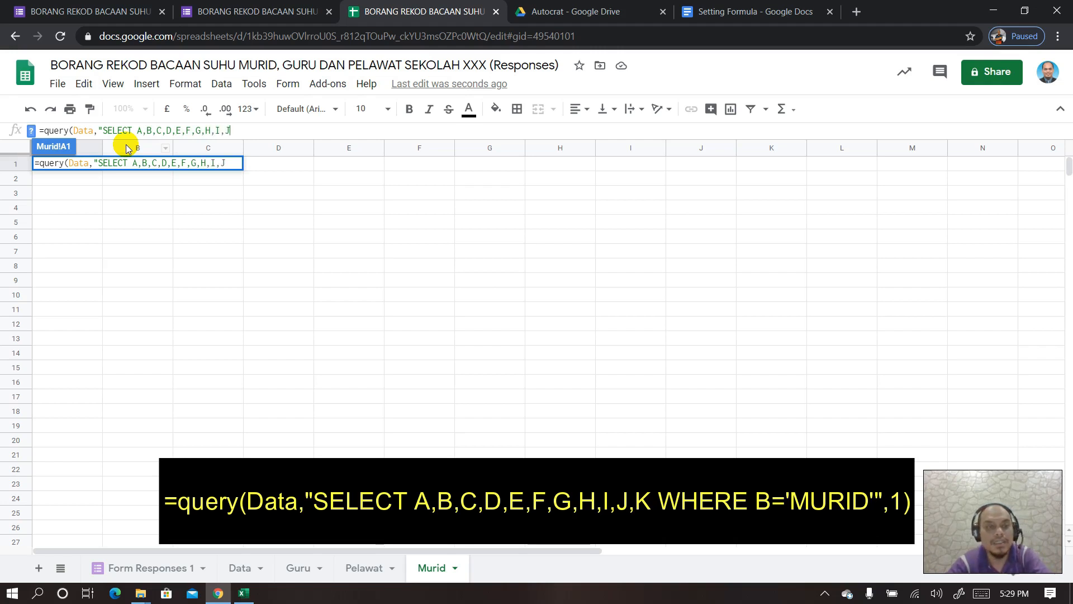
{"action": "type", "text": ",K WHERE B='MUIR"}
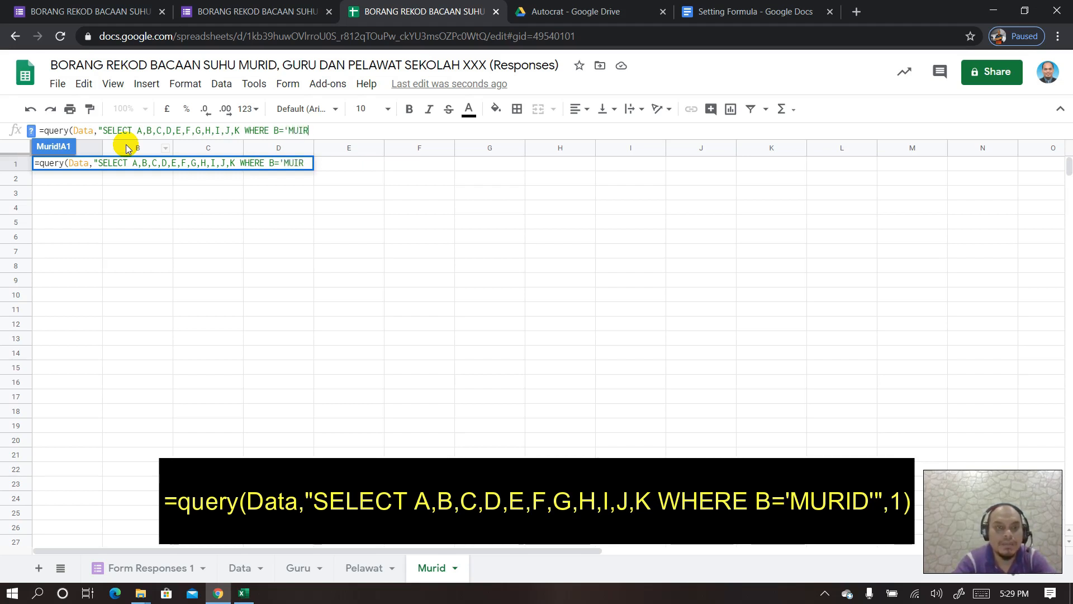
{"action": "type", "text": "ID"}
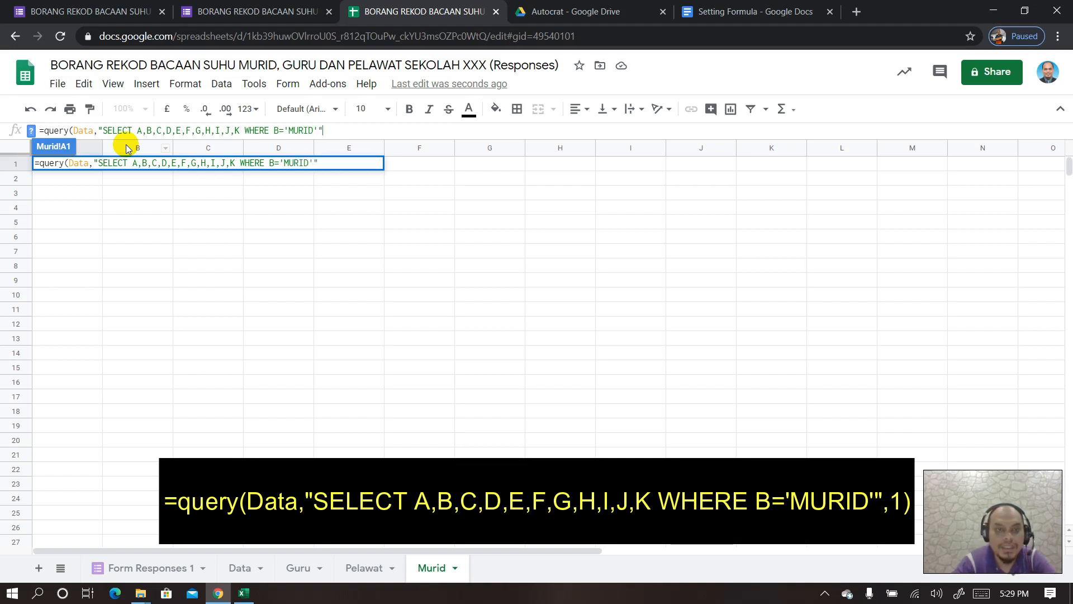
{"action": "type", "text": ",1"}
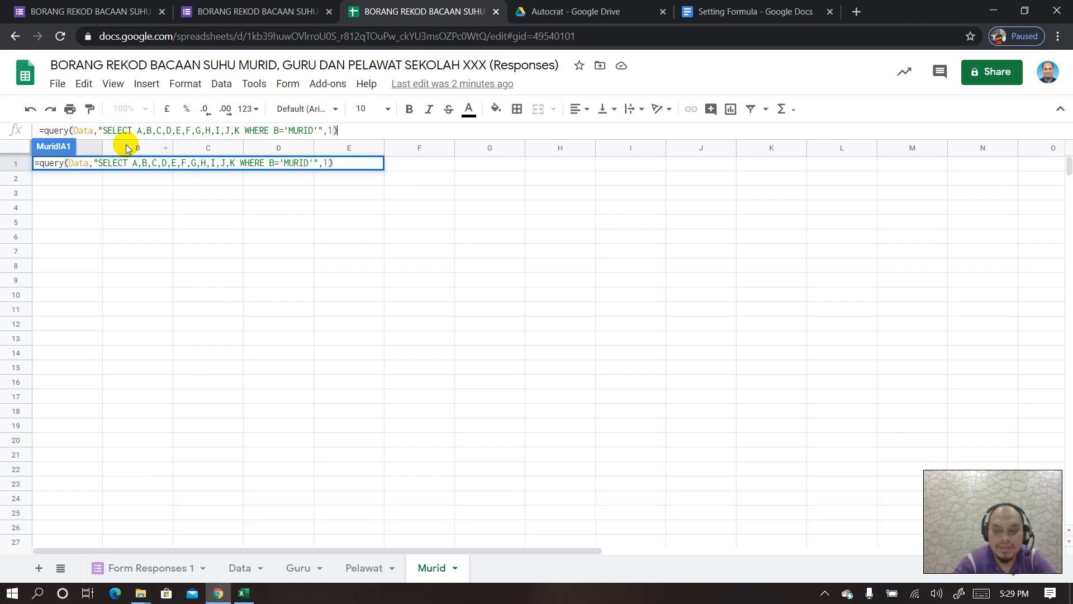
- Enter the query, widen columns D, F, H and J, and type SENARAI NAMA in L1
{"action": "key", "text": "Return"}
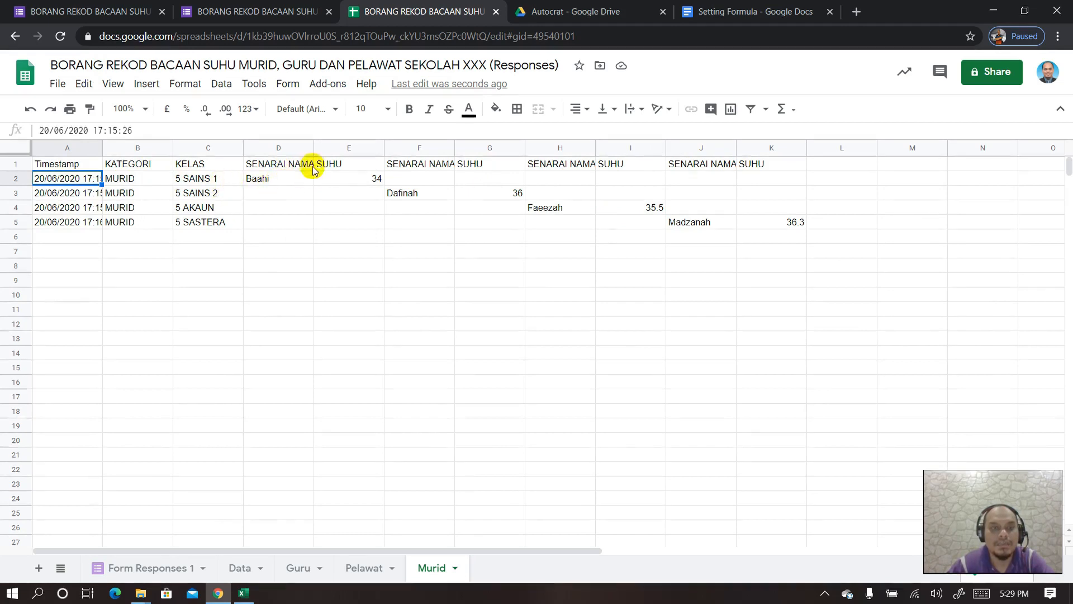
{"action": "left_click_drag", "start_coordinate": [312, 147], "coordinate": [336, 147]}
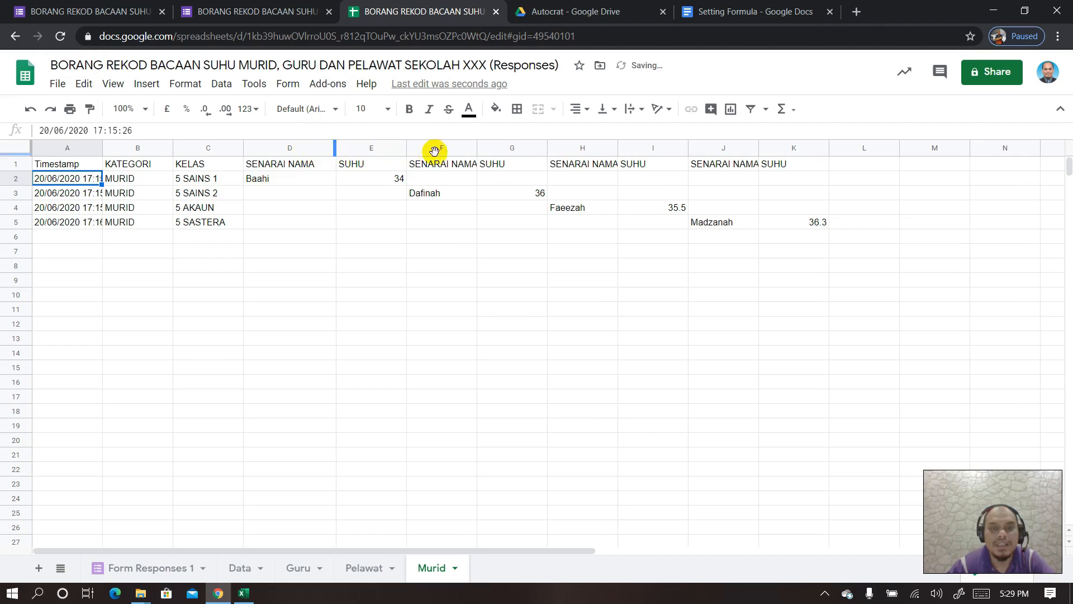
{"action": "left_click_drag", "start_coordinate": [477, 148], "coordinate": [495, 147]}
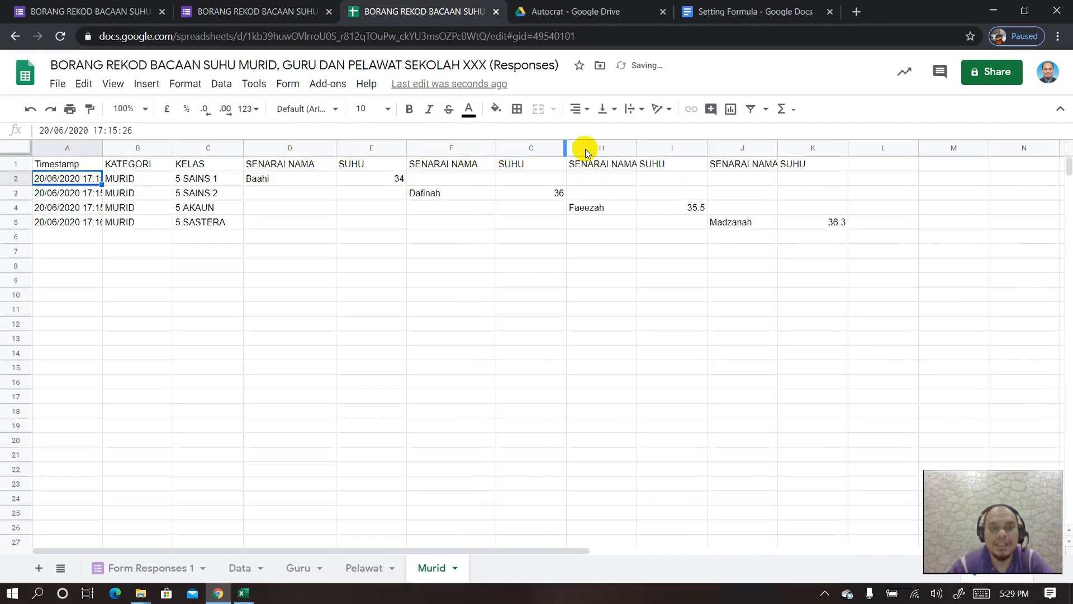
{"action": "left_click_drag", "start_coordinate": [637, 145], "coordinate": [665, 147]}
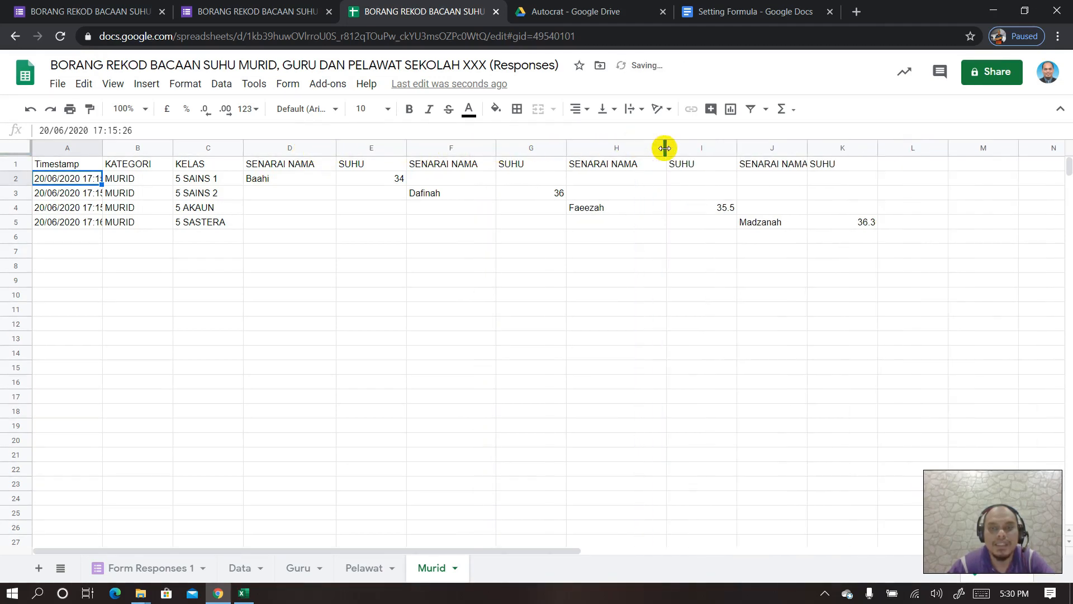
{"action": "left_click_drag", "start_coordinate": [807, 148], "coordinate": [839, 147]}
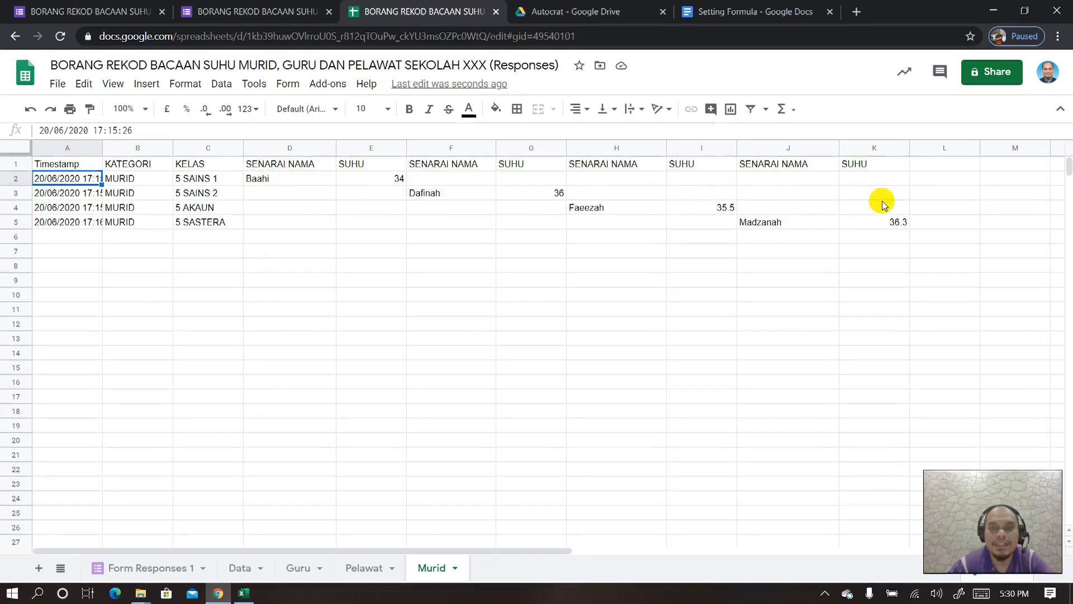
{"action": "left_click", "coordinate": [943, 165]}
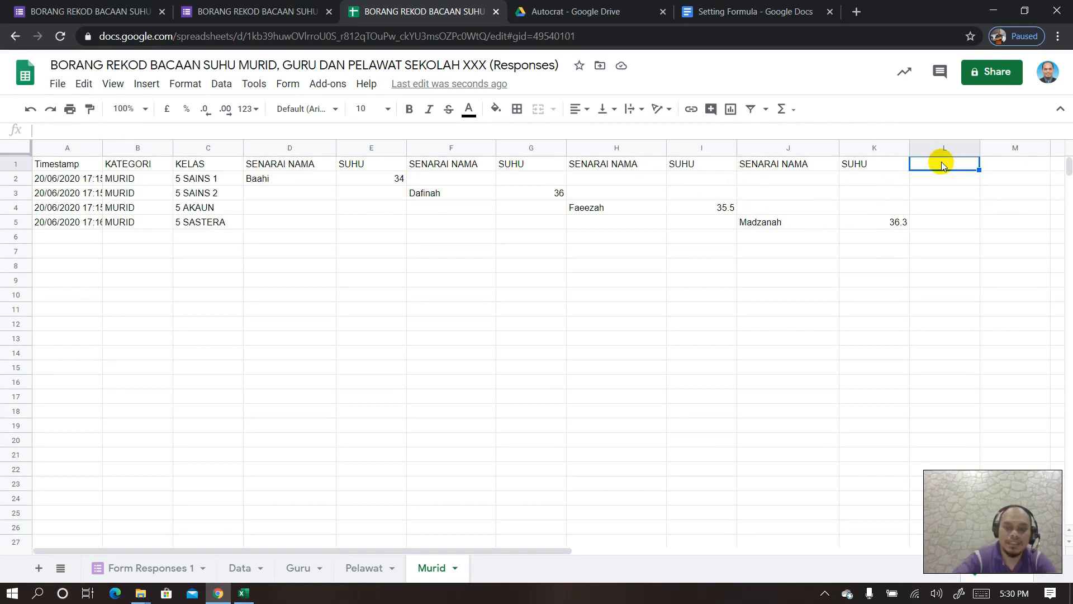
{"action": "type", "text": "SENAR"}
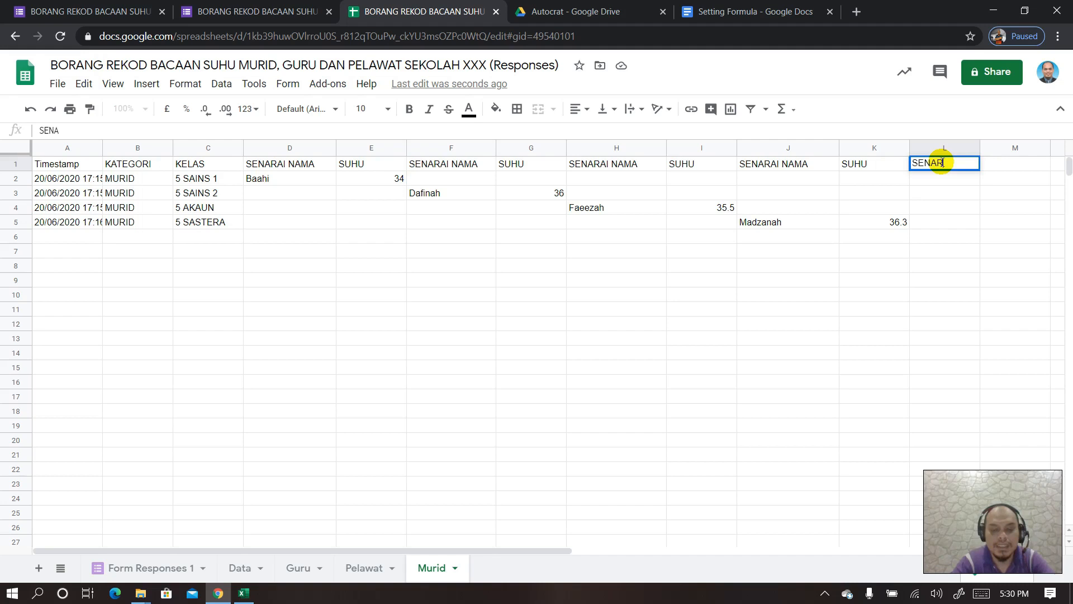
{"action": "type", "text": "AI NAMA"}
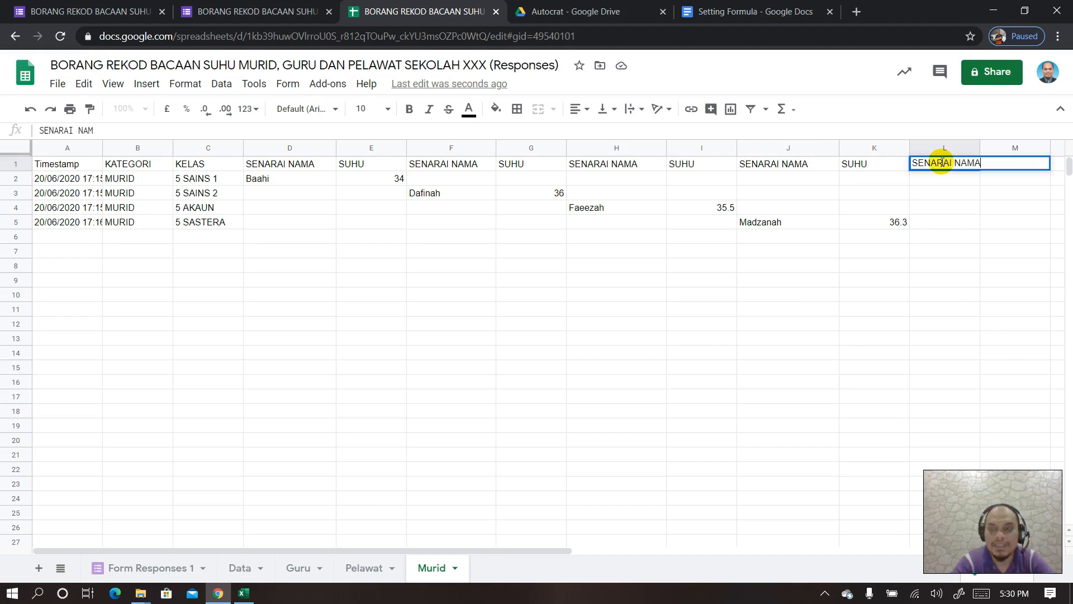
- Confirm the L1 header and enter an L2 formula referencing D2, F2, H2 and J2
{"action": "key", "text": "Return"}
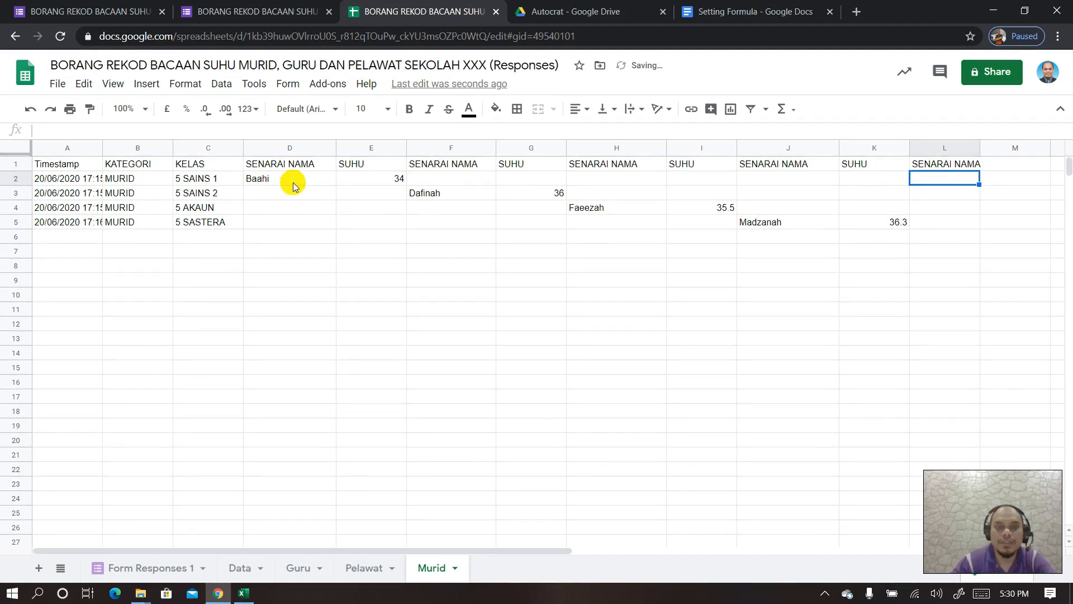
{"action": "type", "text": "="}
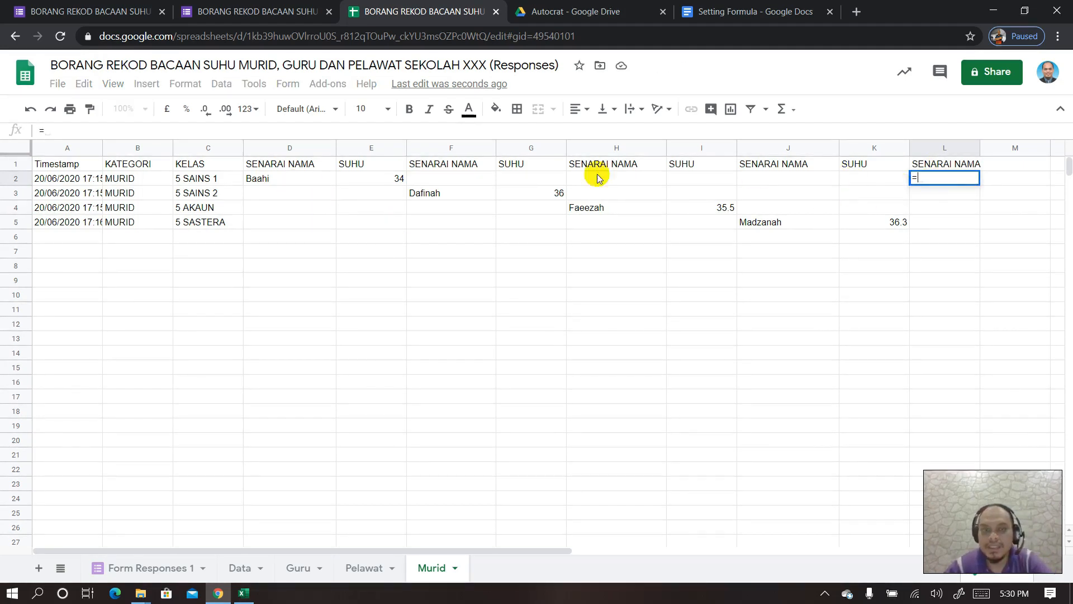
{"action": "left_click", "coordinate": [293, 178]}
{"action": "type", "text": ","}
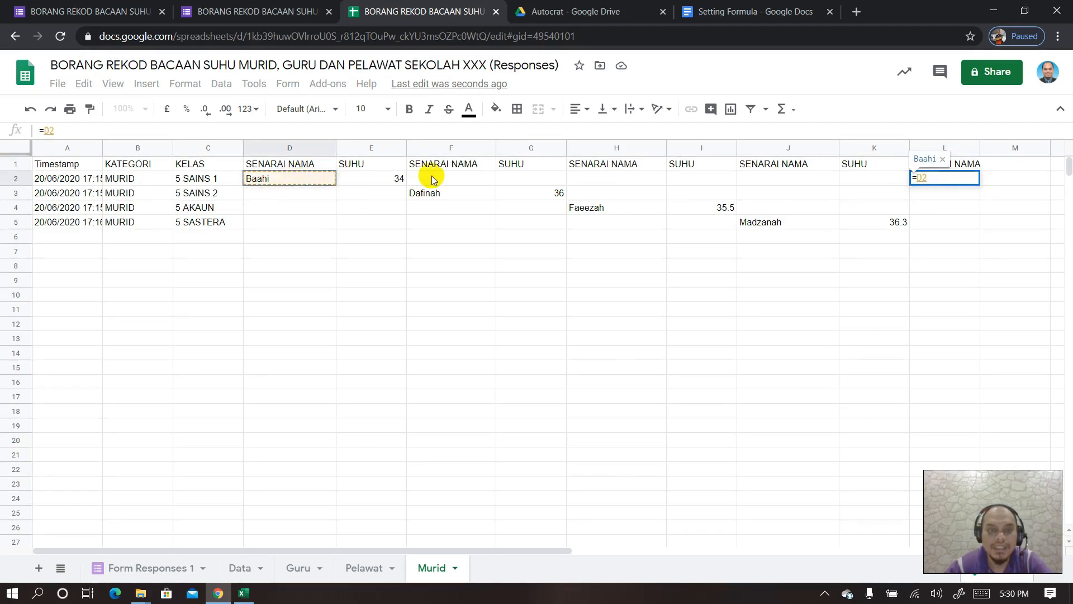
{"action": "left_click", "coordinate": [439, 178]}
{"action": "type", "text": ","}
{"action": "left_click", "coordinate": [589, 179]}
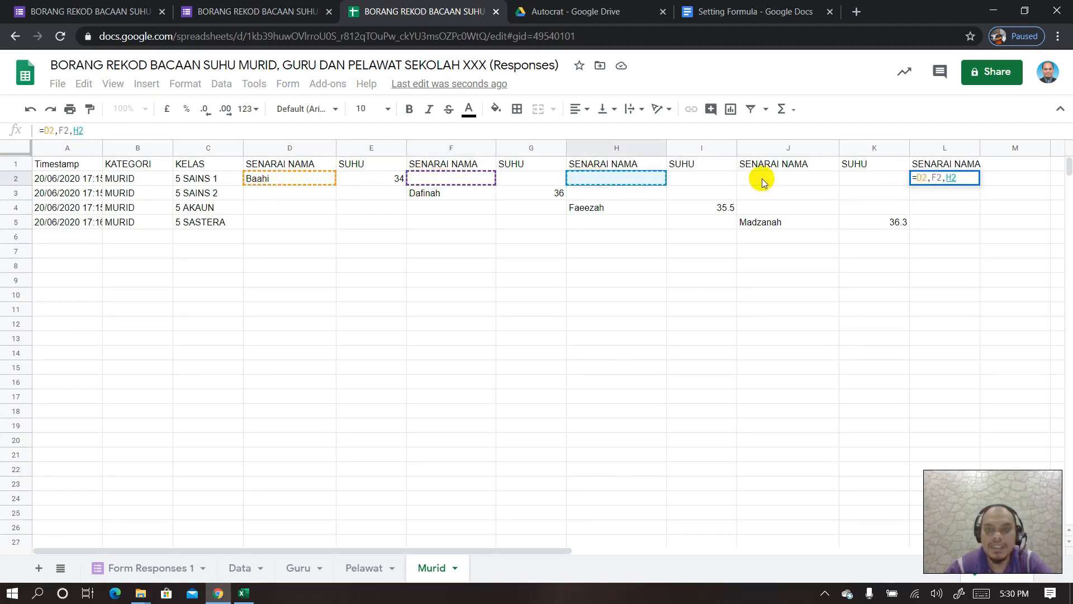
{"action": "type", "text": ","}
{"action": "left_click", "coordinate": [762, 179]}
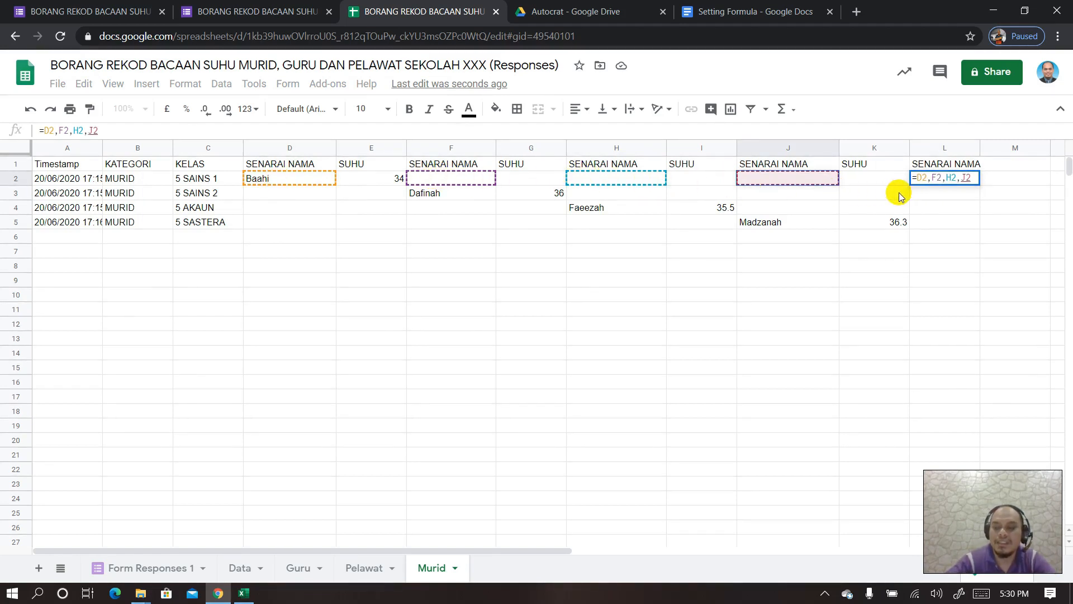
{"action": "key", "text": "Return"}
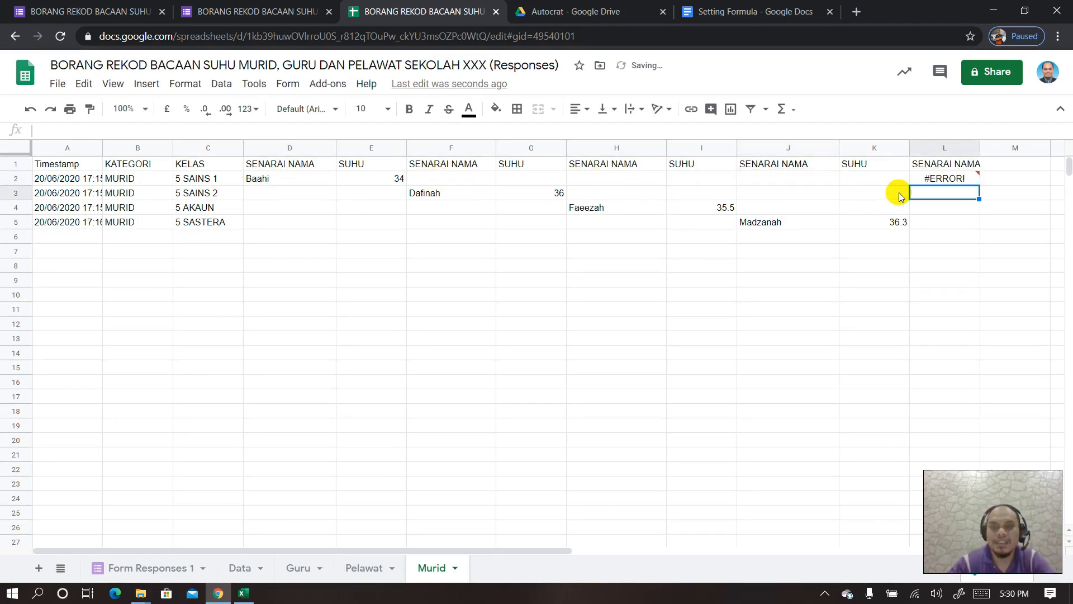
- Fix L2 to =D2&F2&H2&J2 by replacing commas with &, then fill down to L5
{"action": "left_click", "coordinate": [947, 178]}
{"action": "left_click_drag", "start_coordinate": [109, 131], "coordinate": [63, 131]}
{"action": "left_click", "coordinate": [56, 131]}
{"action": "key", "text": "BackSpace"}
{"action": "type", "text": "&F2H2,J2"}
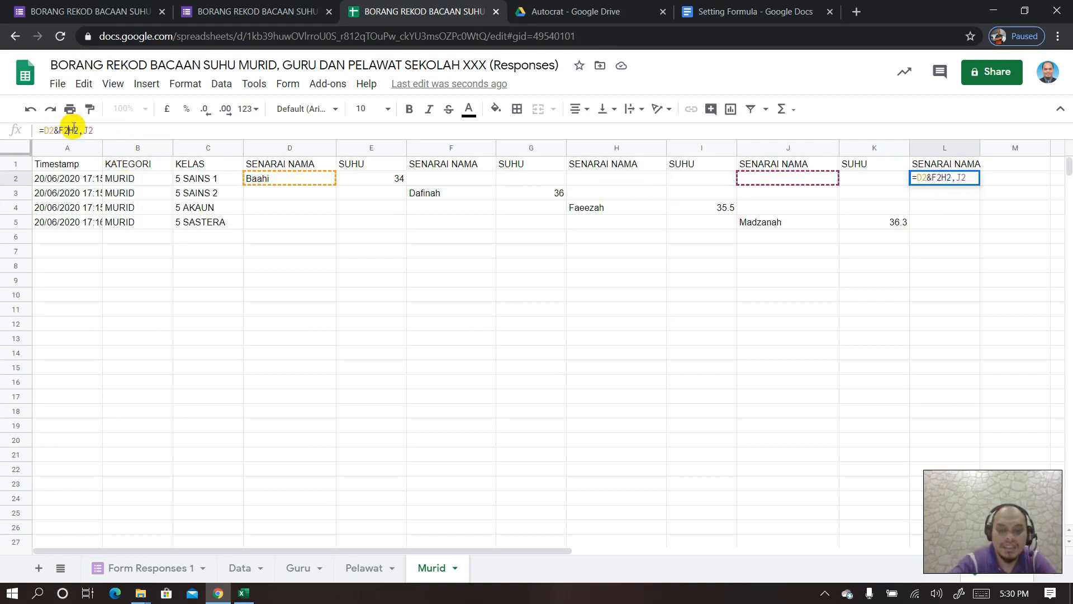
{"action": "left_click", "coordinate": [72, 131]}
{"action": "key", "text": "BackSpace"}
{"action": "type", "text": "&"}
{"action": "left_click", "coordinate": [88, 130]}
{"action": "key", "text": "BackSpace"}
{"action": "type", "text": "&"}
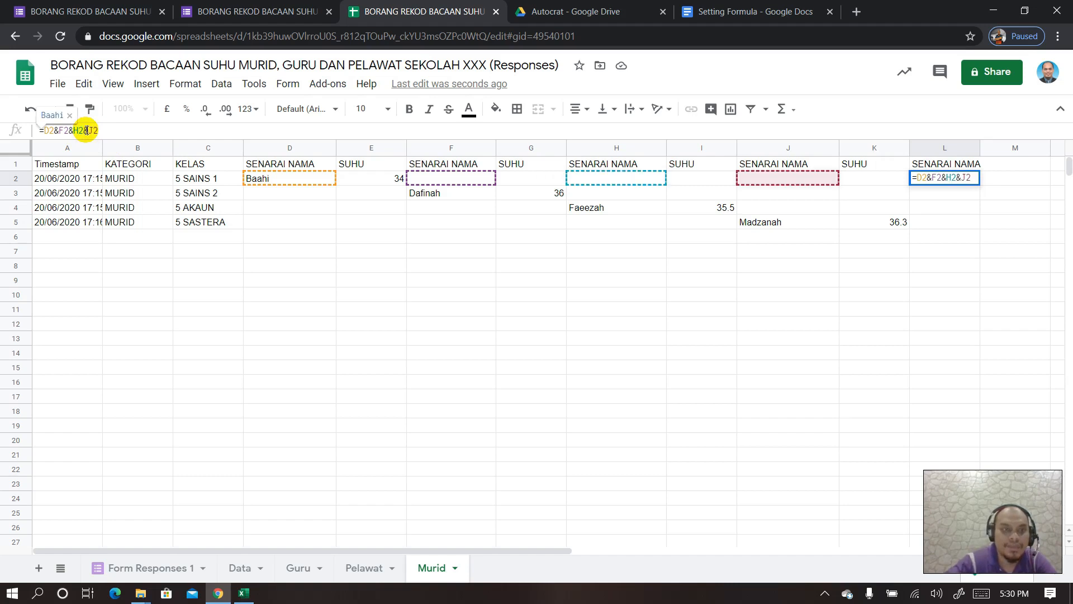
{"action": "key", "text": "Return"}
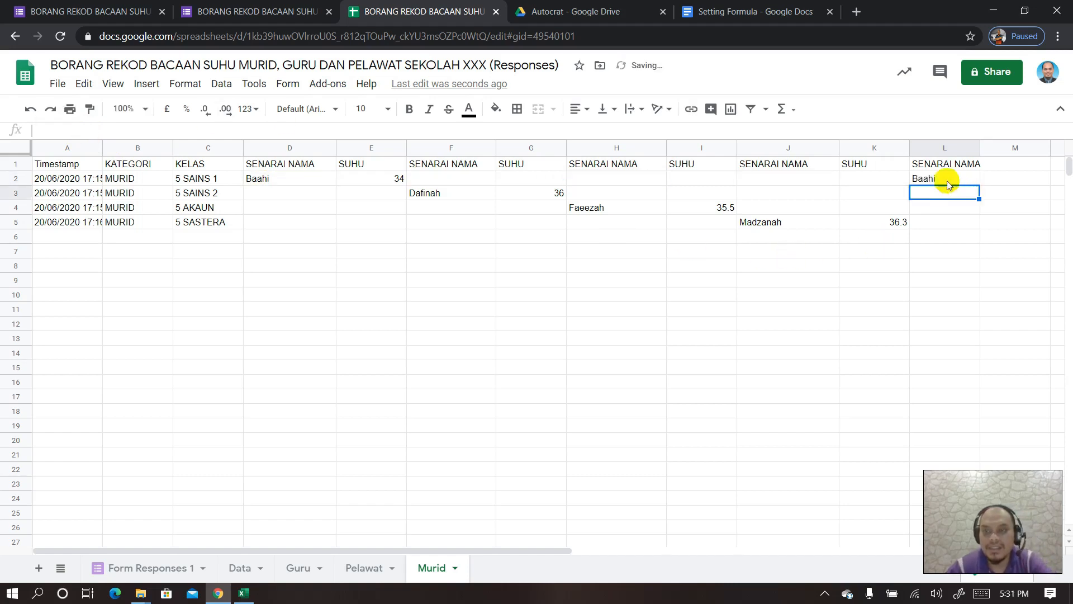
{"action": "left_click", "coordinate": [947, 180]}
{"action": "left_click_drag", "start_coordinate": [979, 184], "coordinate": [969, 229]}
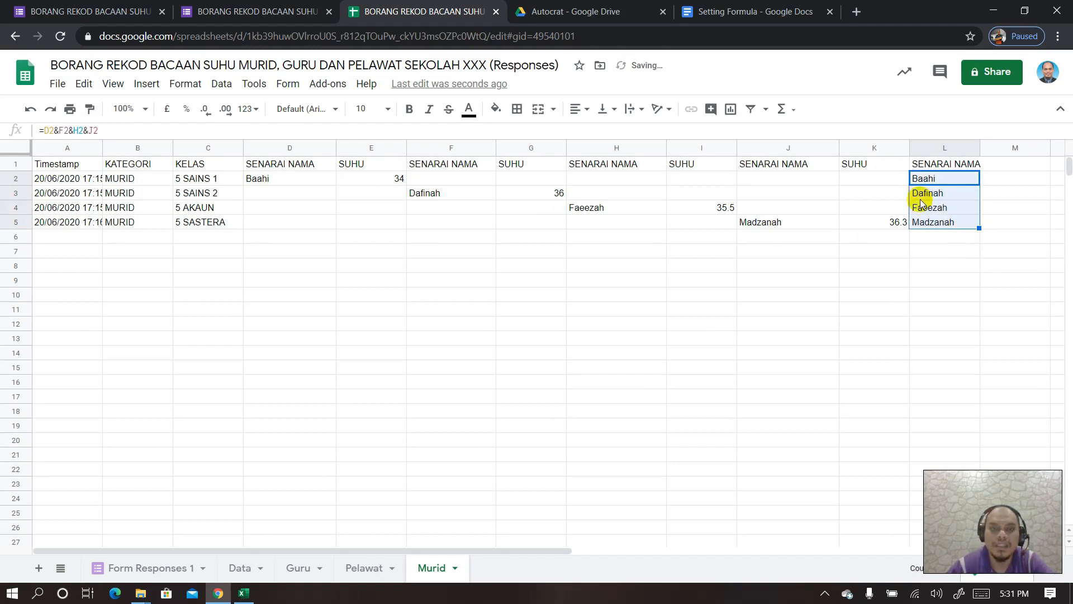
- Head M1 SUHU and enter =E2&G2&I2&K2 in M2
{"action": "left_click", "coordinate": [1004, 166]}
{"action": "type", "text": "s"}
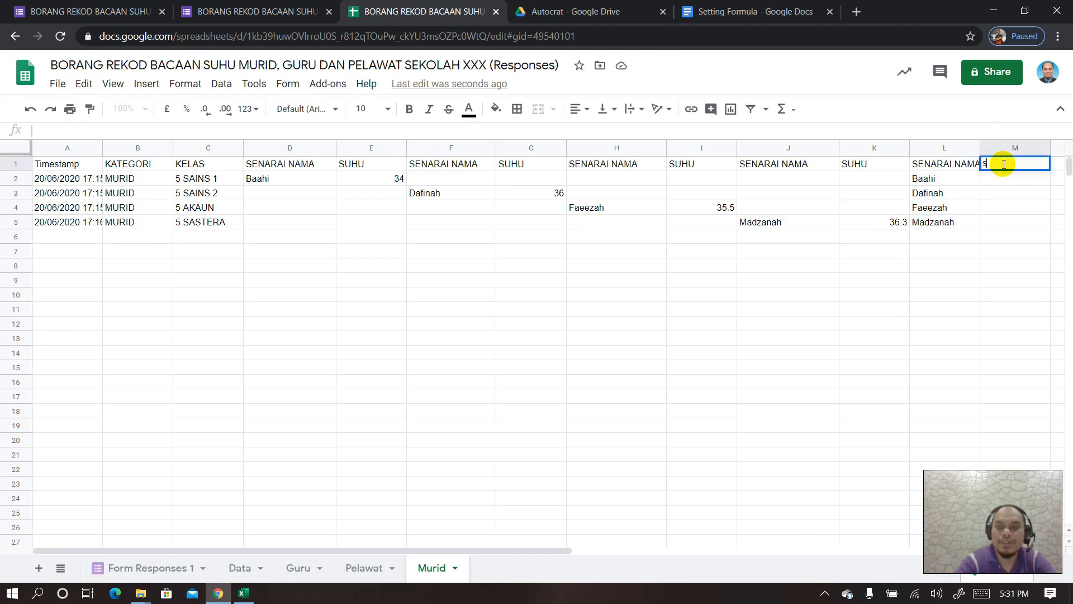
{"action": "type", "text": "UHU"}
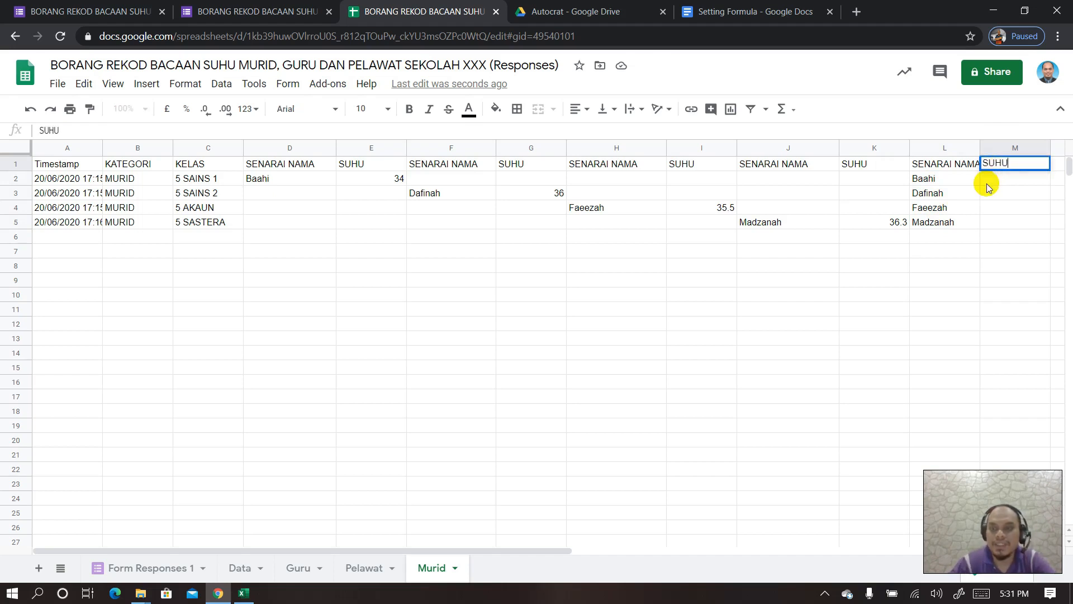
{"action": "left_click", "coordinate": [987, 183]}
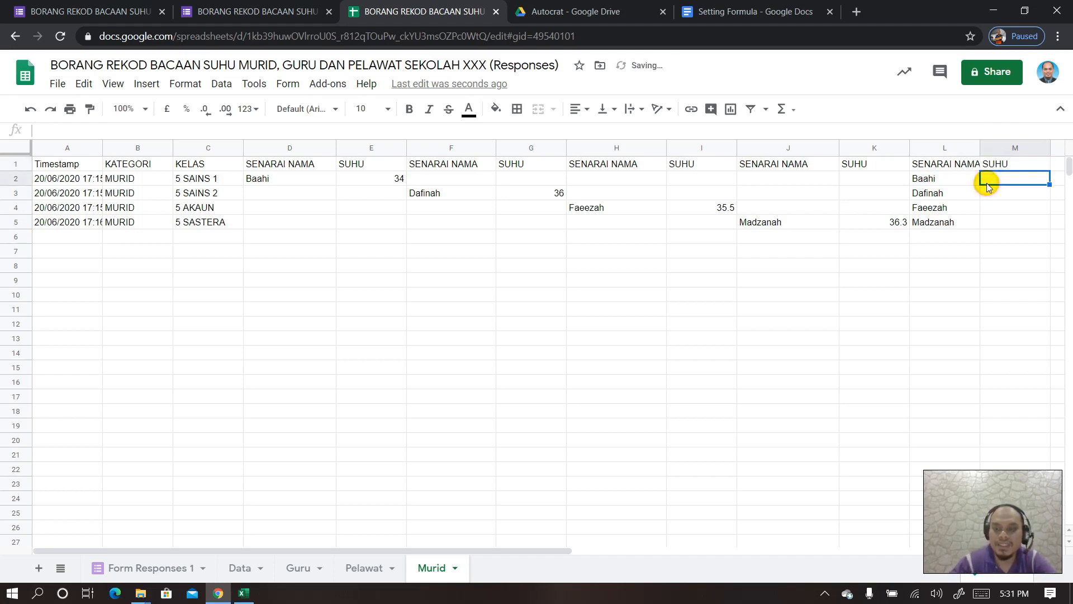
{"action": "type", "text": "="}
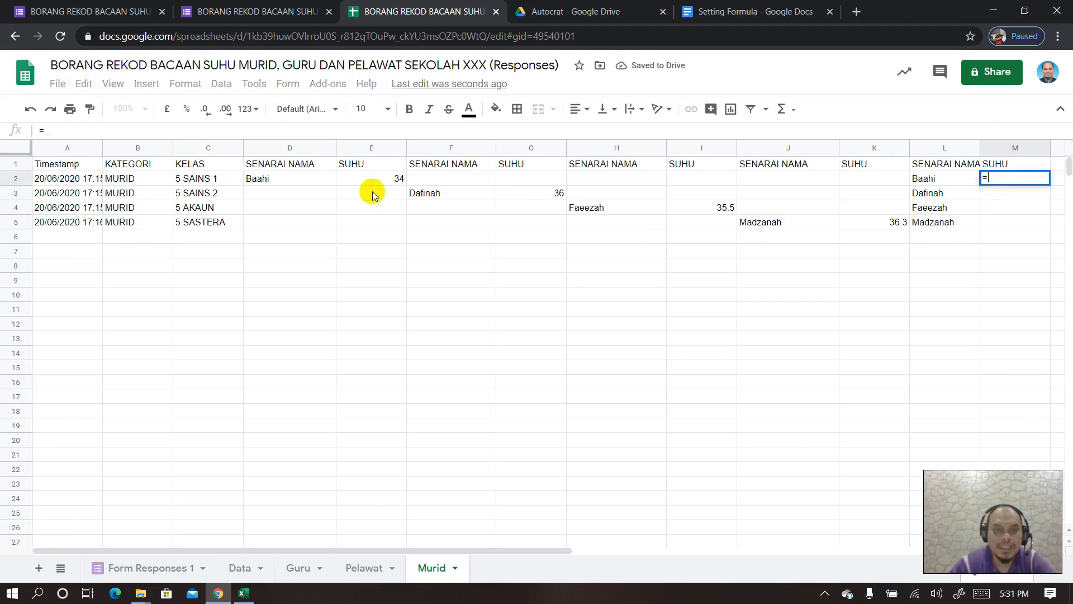
{"action": "left_click", "coordinate": [382, 179]}
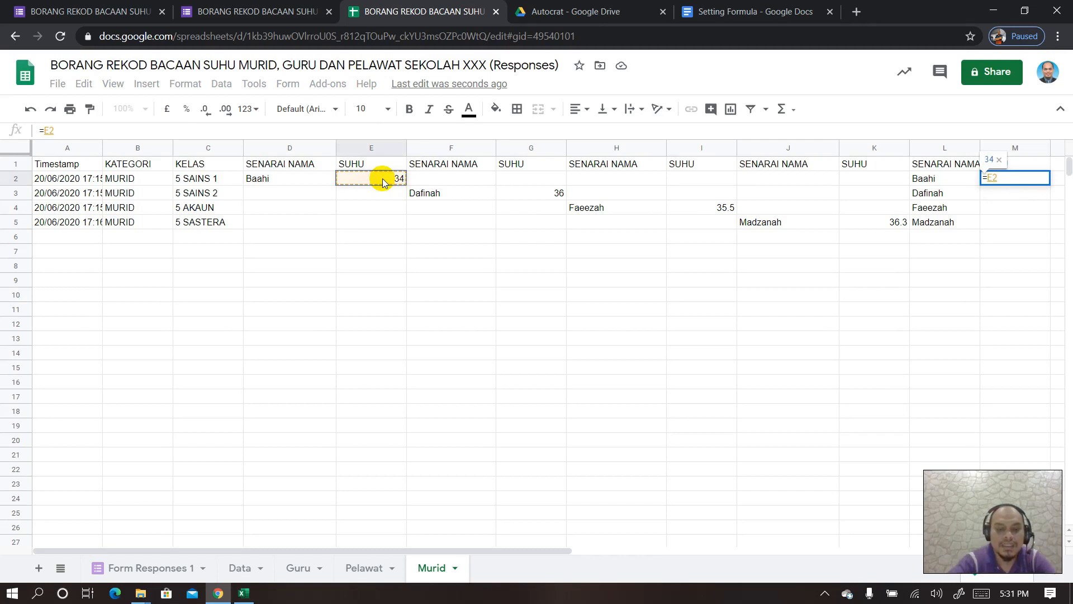
{"action": "type", "text": "&"}
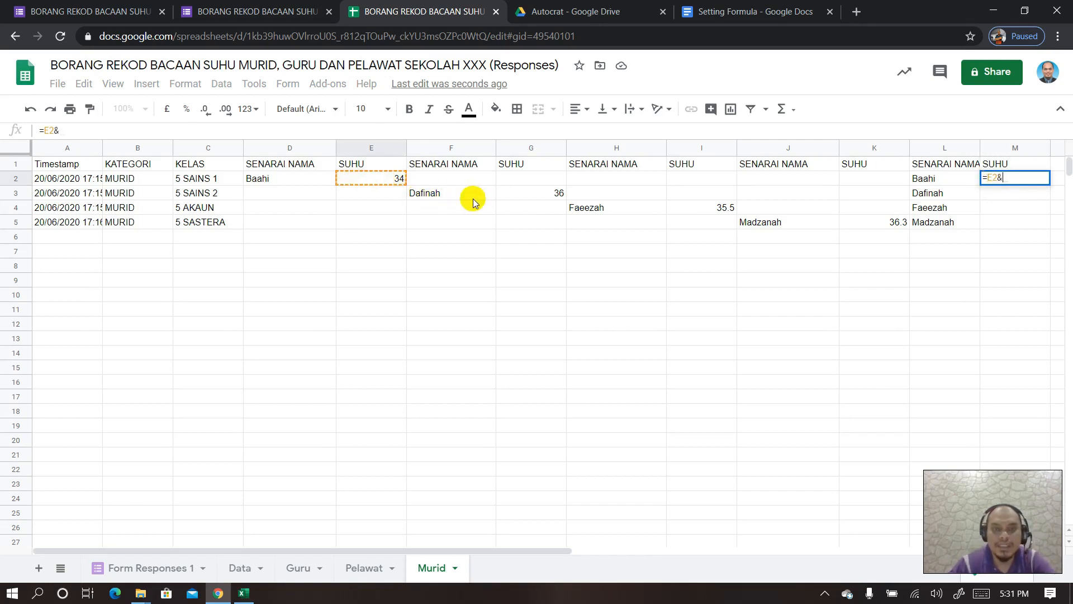
{"action": "left_click", "coordinate": [545, 179]}
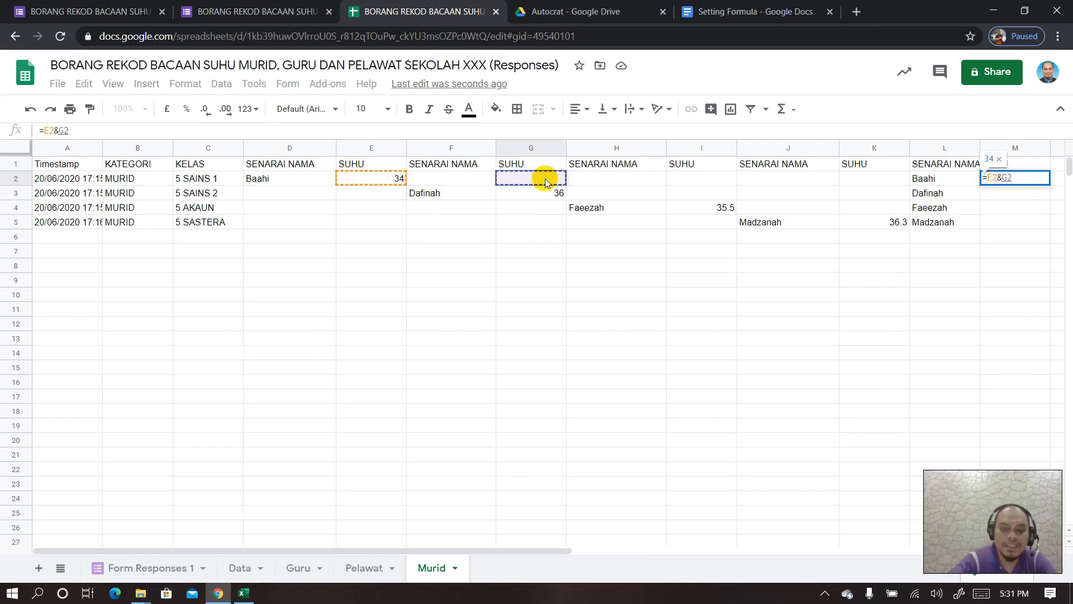
{"action": "type", "text": "&"}
{"action": "left_click", "coordinate": [677, 179]}
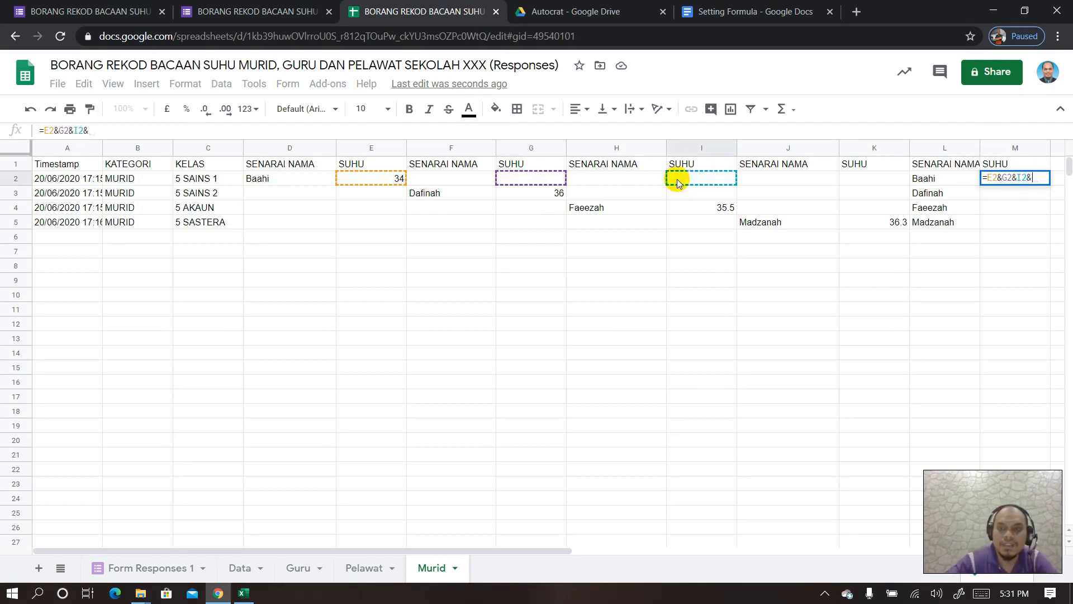
{"action": "left_click", "coordinate": [847, 182]}
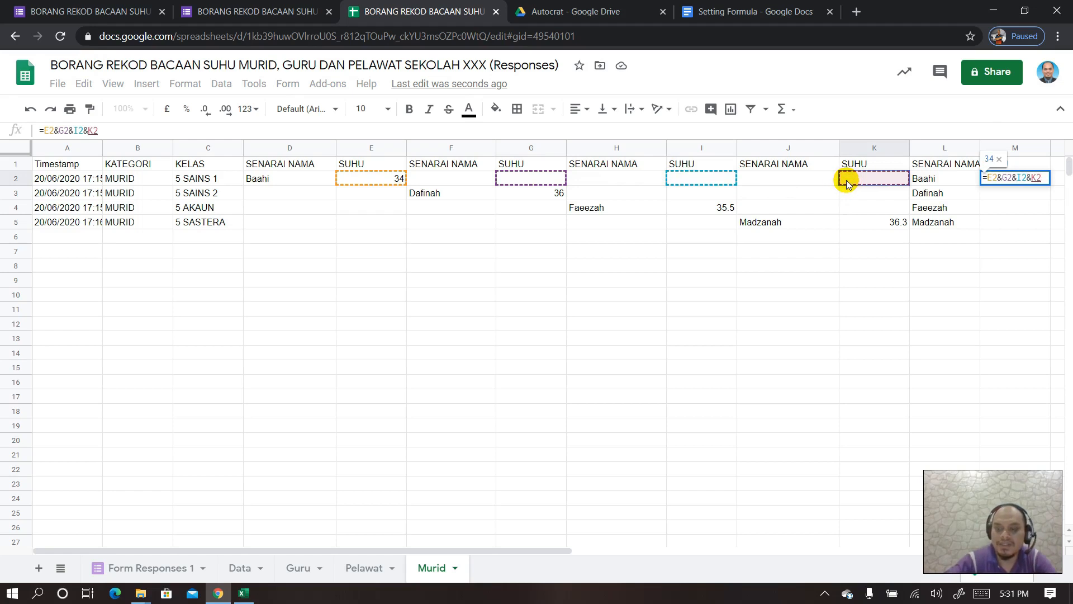
{"action": "key", "text": "Return"}
- Fill the M2 SUHU formula down to M5 and select column D
{"action": "left_click", "coordinate": [1013, 182]}
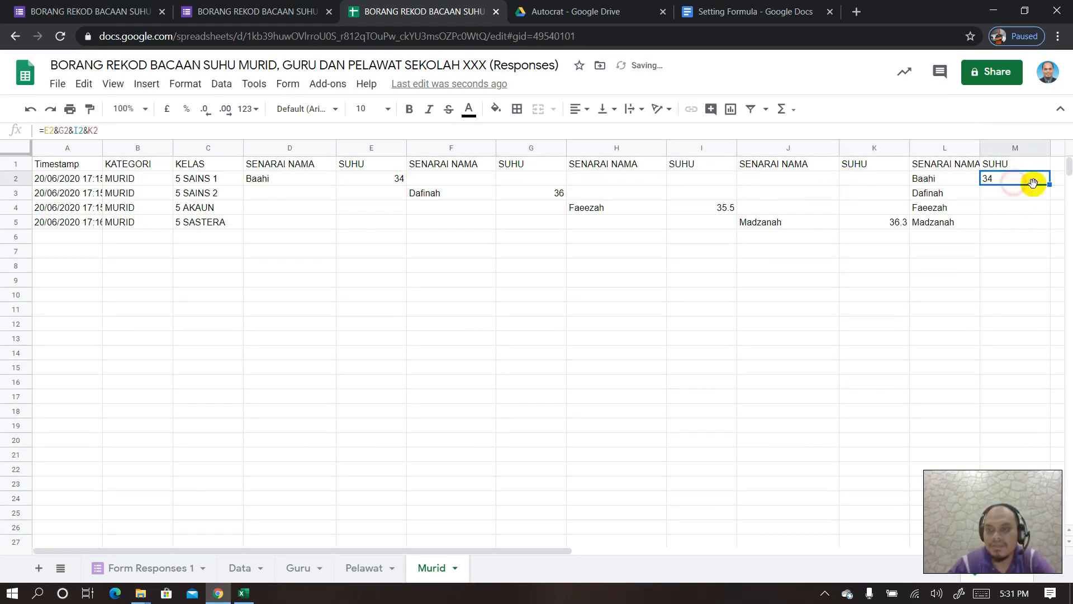
{"action": "left_click_drag", "start_coordinate": [1048, 185], "coordinate": [1044, 223]}
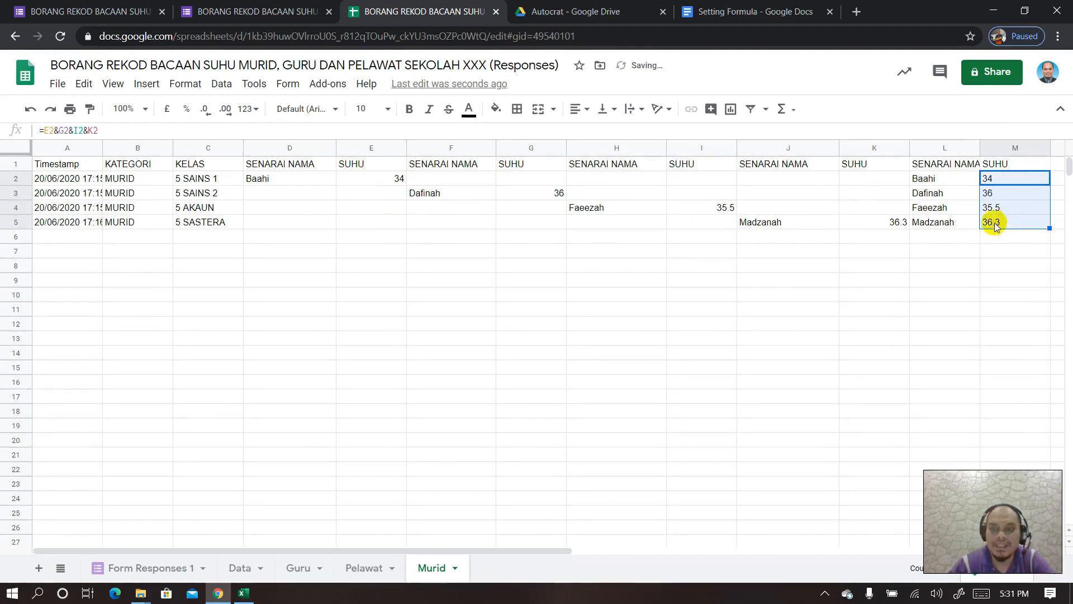
{"action": "left_click", "coordinate": [291, 148]}
- Hide columns D–K, then widen SENARAI NAMA and column A to show full timestamps
{"action": "left_click_drag", "start_coordinate": [291, 148], "coordinate": [858, 167]}
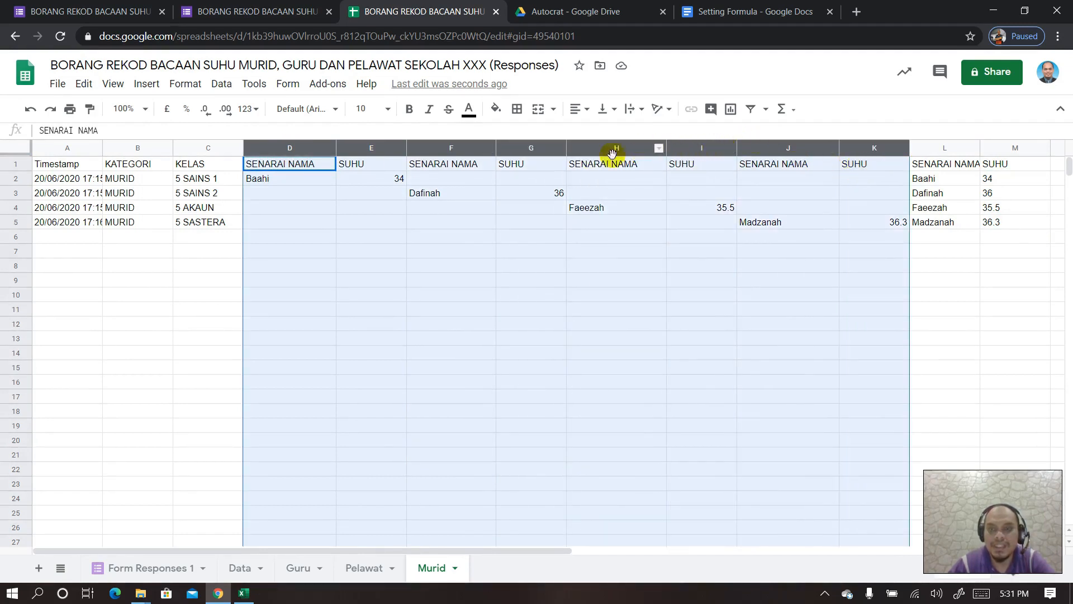
{"action": "right_click", "coordinate": [703, 148]}
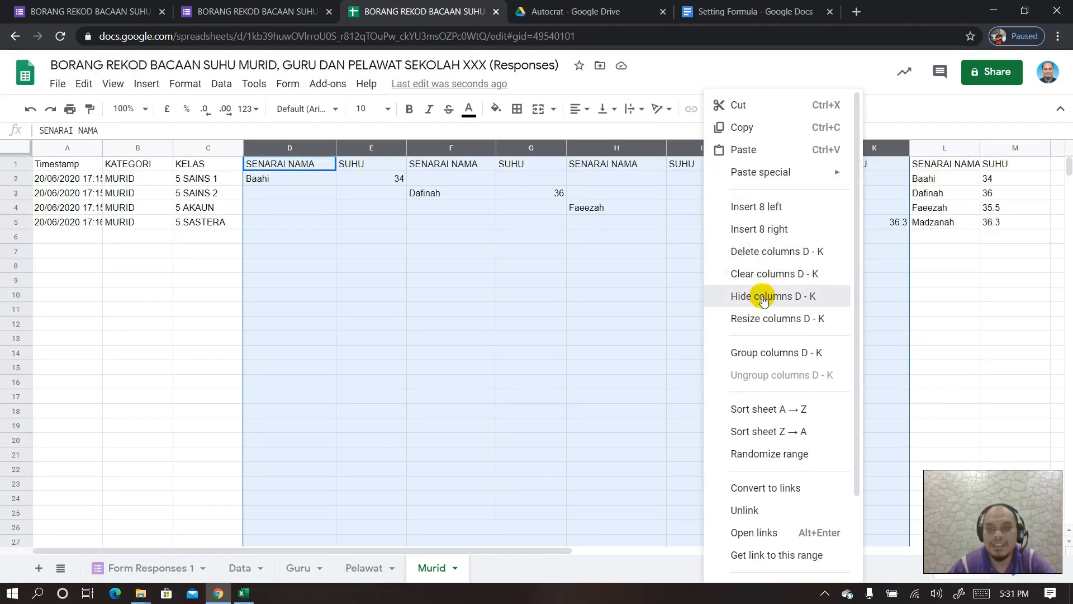
{"action": "left_click", "coordinate": [764, 300]}
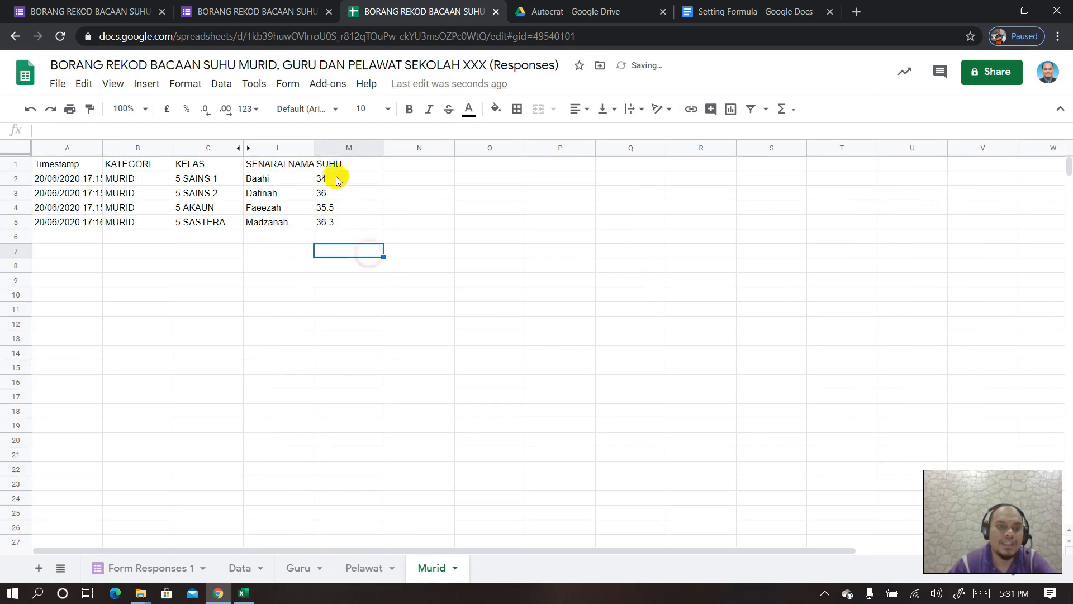
{"action": "left_click_drag", "start_coordinate": [313, 148], "coordinate": [336, 149]}
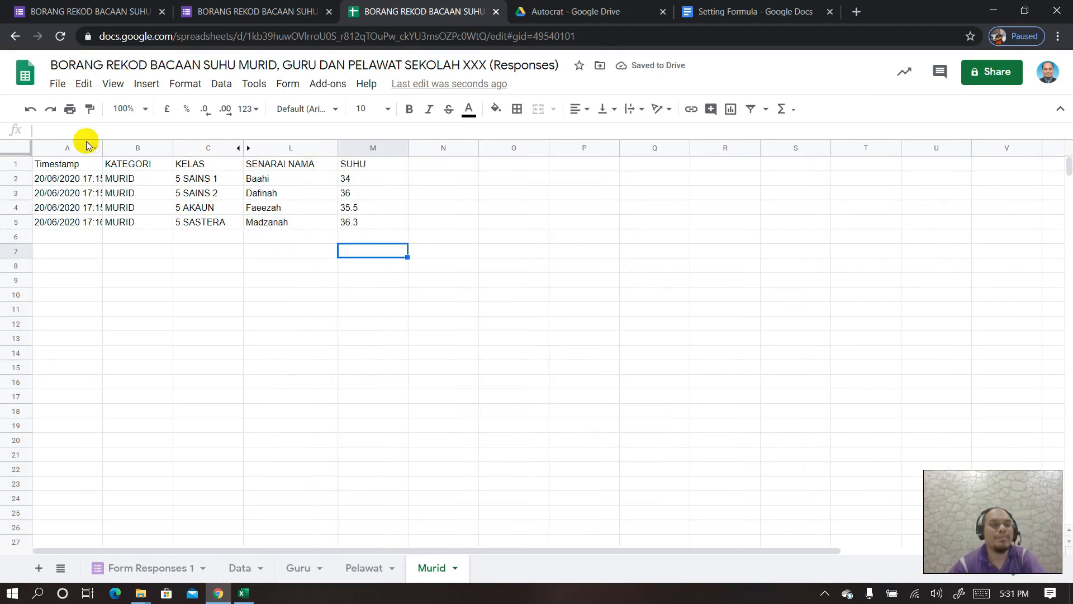
{"action": "left_click_drag", "start_coordinate": [100, 146], "coordinate": [147, 149]}
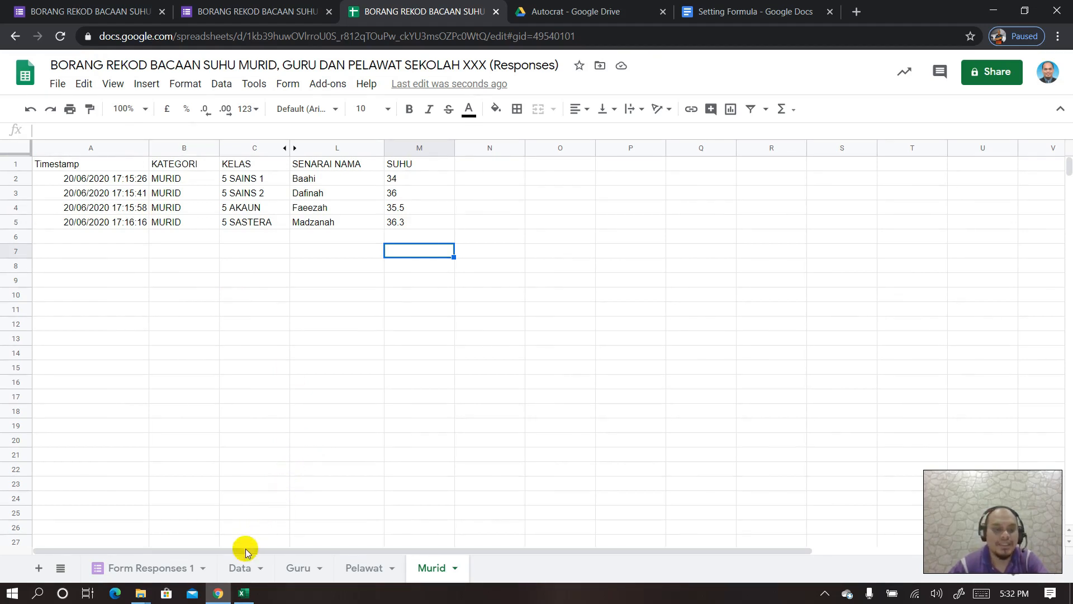
{"action": "left_click", "coordinate": [181, 571]}
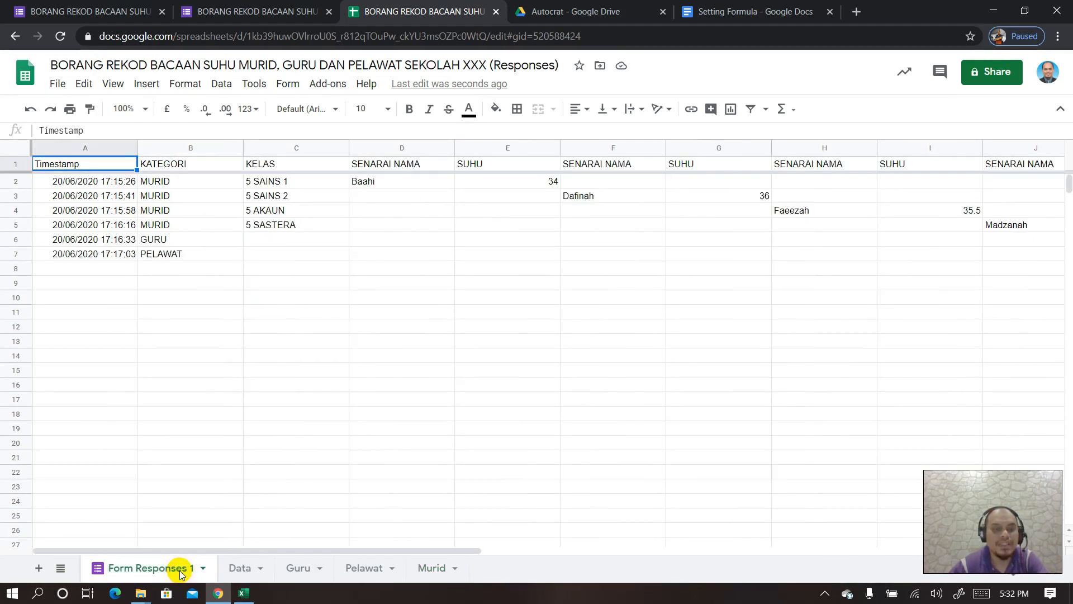
{"action": "left_click", "coordinate": [244, 570]}
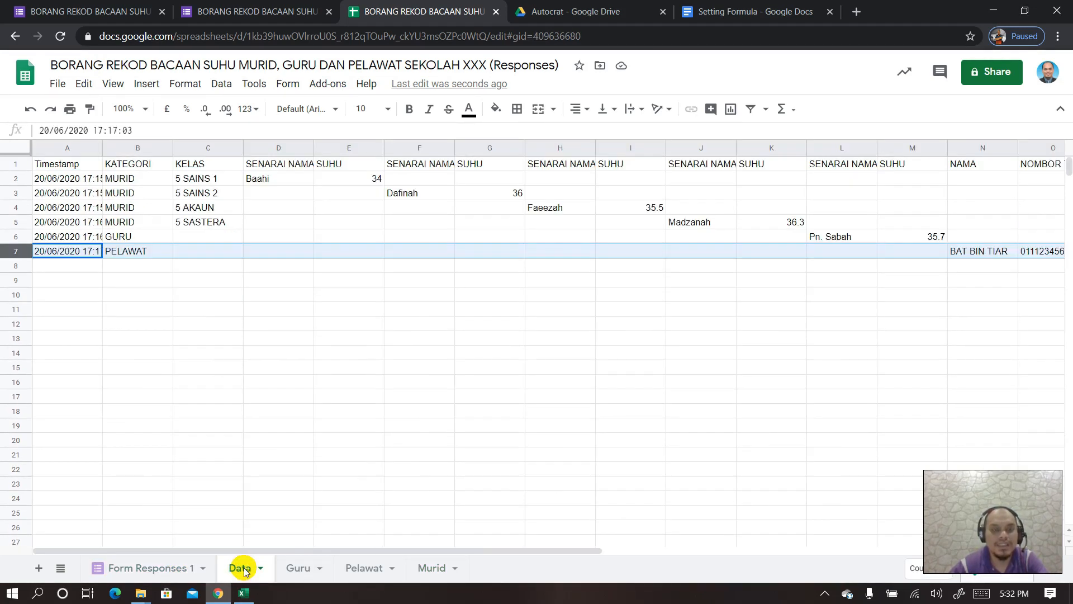
{"action": "left_click", "coordinate": [298, 573]}
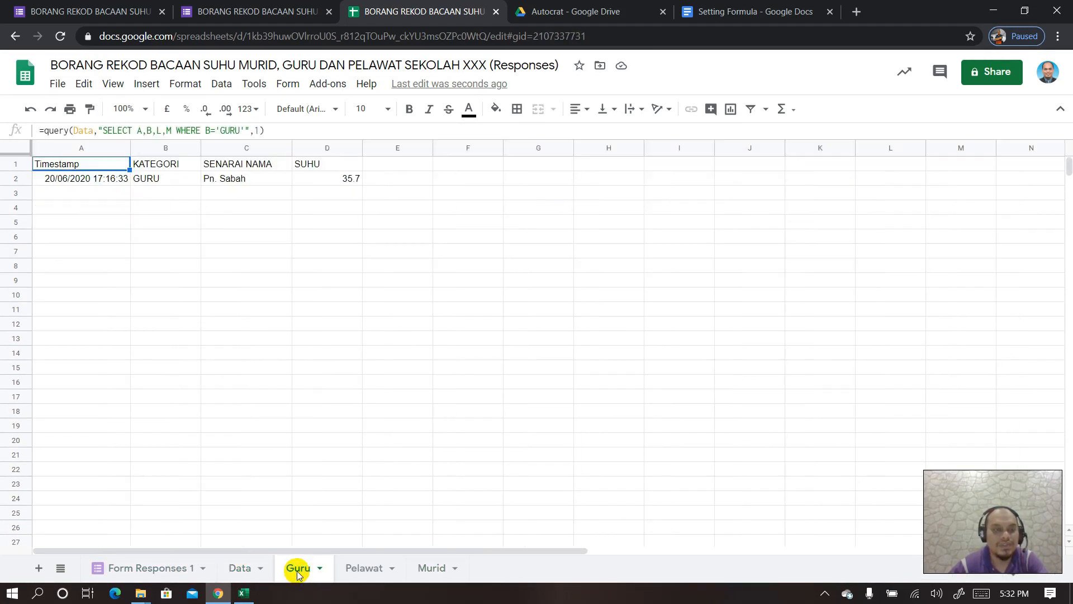
{"action": "left_click", "coordinate": [373, 571]}
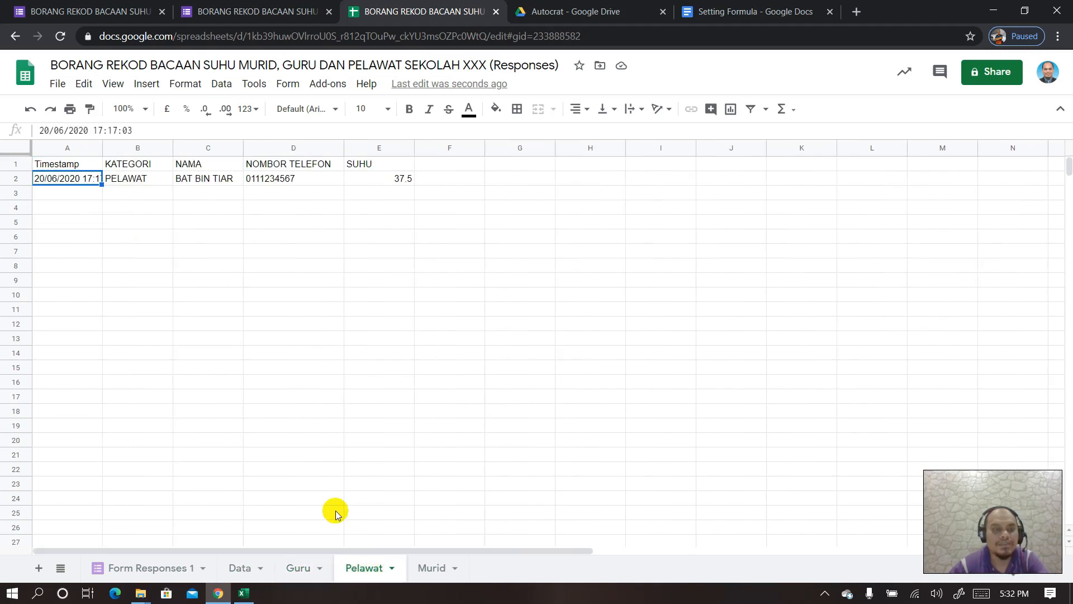
{"action": "left_click", "coordinate": [432, 569]}
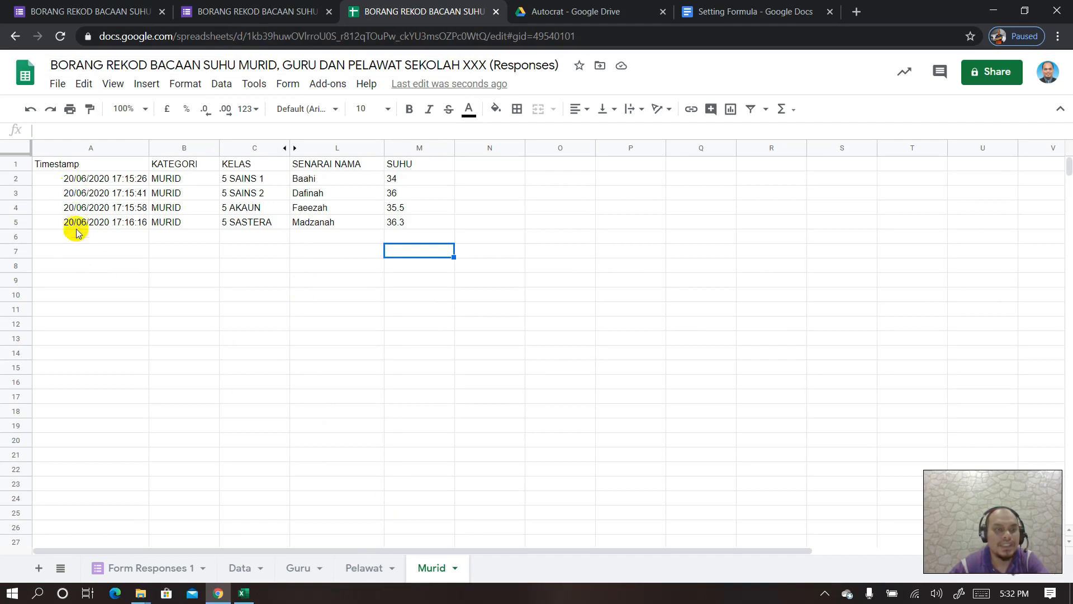
{"action": "left_click", "coordinate": [278, 8]}
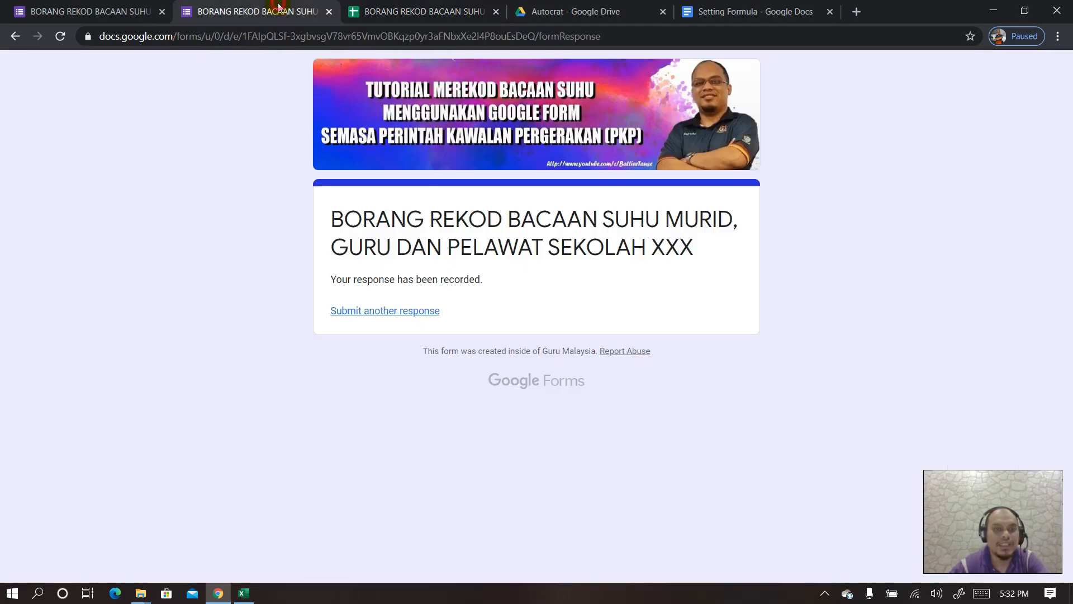
- Submit a MURID test response: class 5 SAINS 1, a pupil from the list, SUHU 37
{"action": "left_click", "coordinate": [389, 310]}
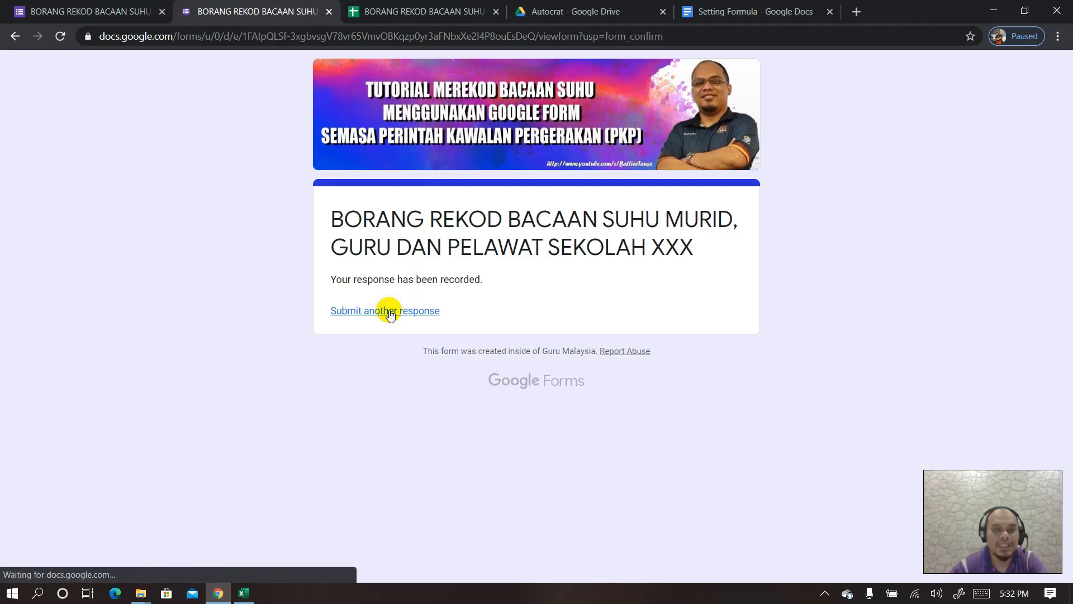
{"action": "left_click", "coordinate": [332, 364]}
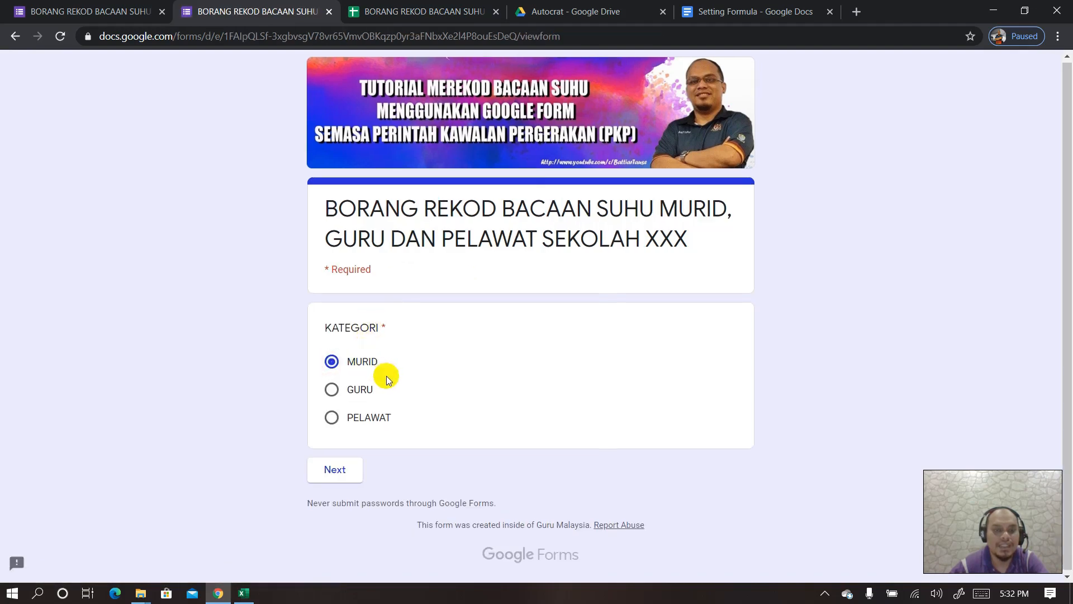
{"action": "left_click", "coordinate": [339, 471]}
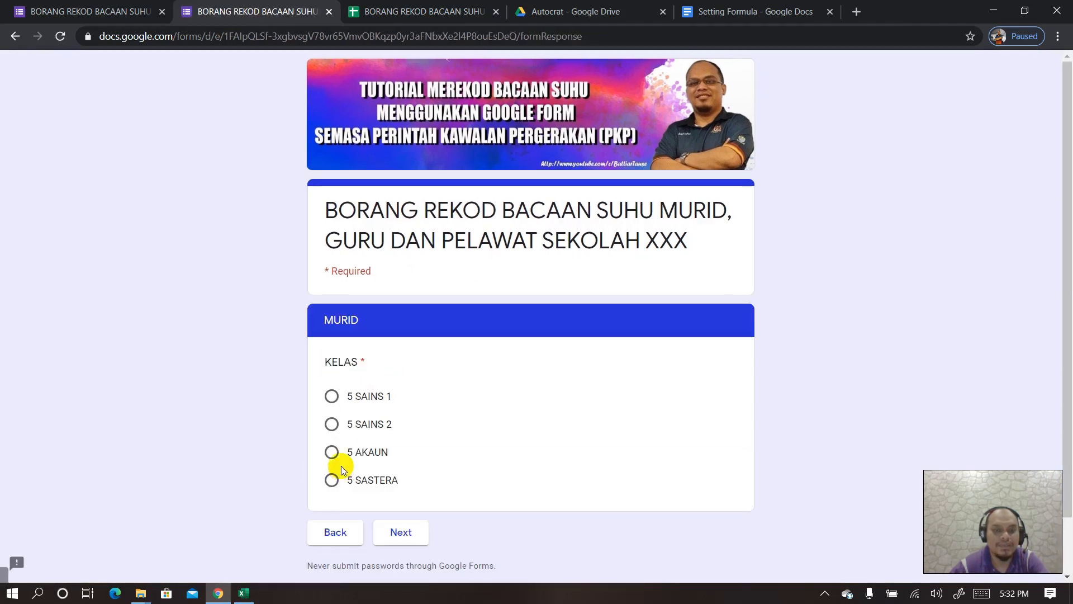
{"action": "scroll", "coordinate": [392, 385], "scroll_direction": "down", "scroll_amount": 2}
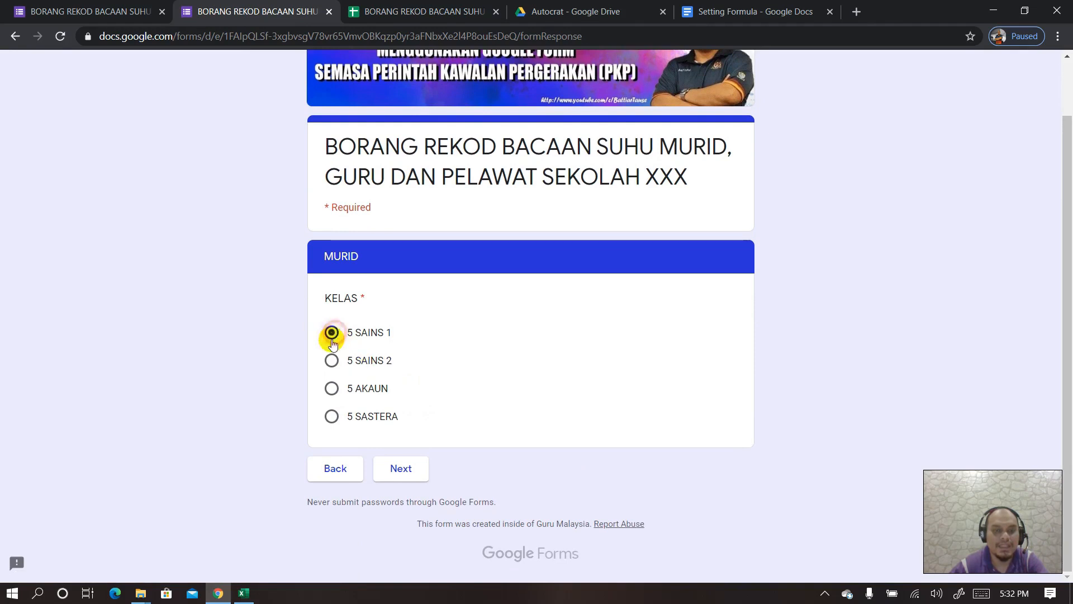
{"action": "left_click", "coordinate": [397, 467]}
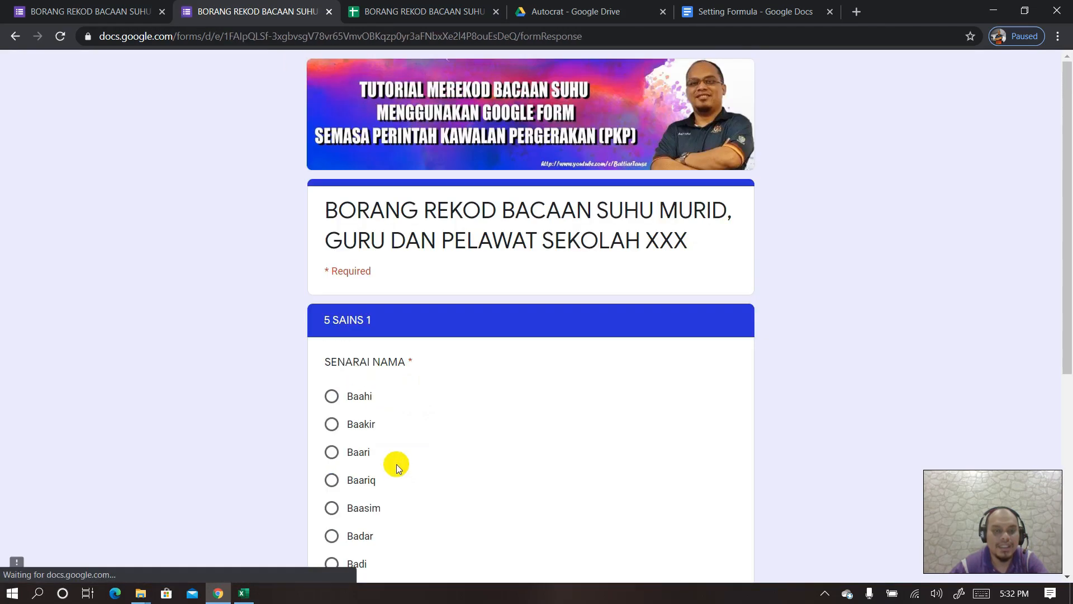
{"action": "scroll", "coordinate": [391, 447], "scroll_direction": "down", "scroll_amount": 4}
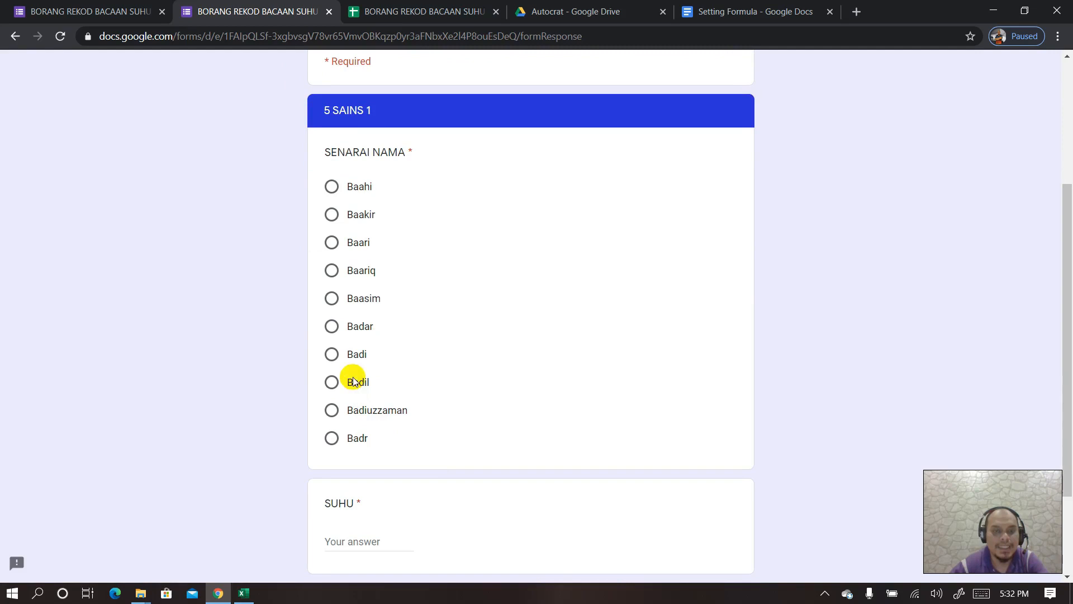
{"action": "left_click", "coordinate": [332, 300]}
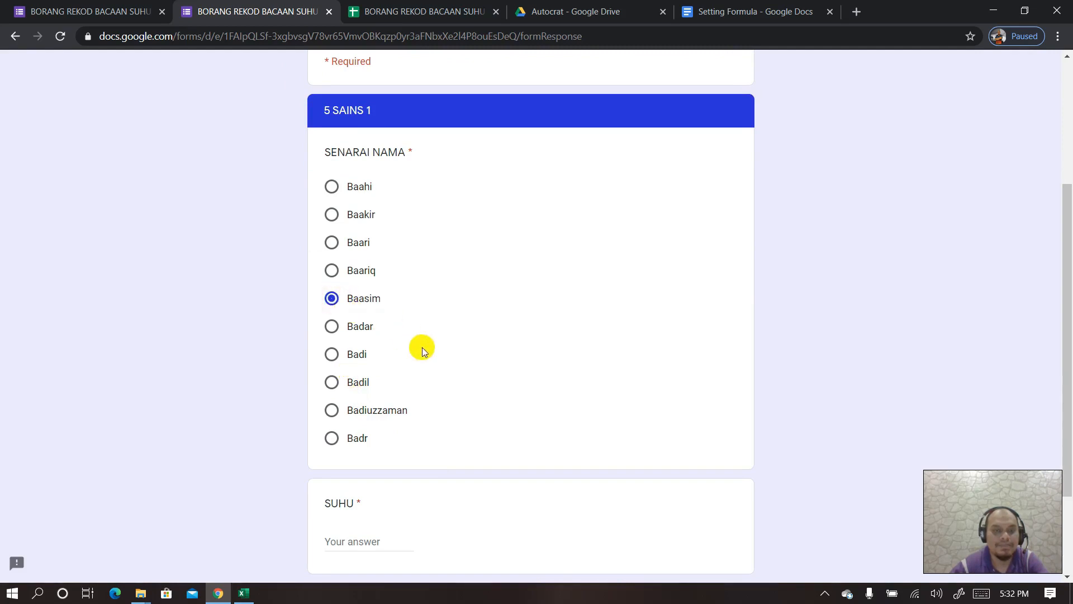
{"action": "scroll", "coordinate": [392, 380], "scroll_direction": "down", "scroll_amount": 3}
{"action": "left_click", "coordinate": [360, 416]}
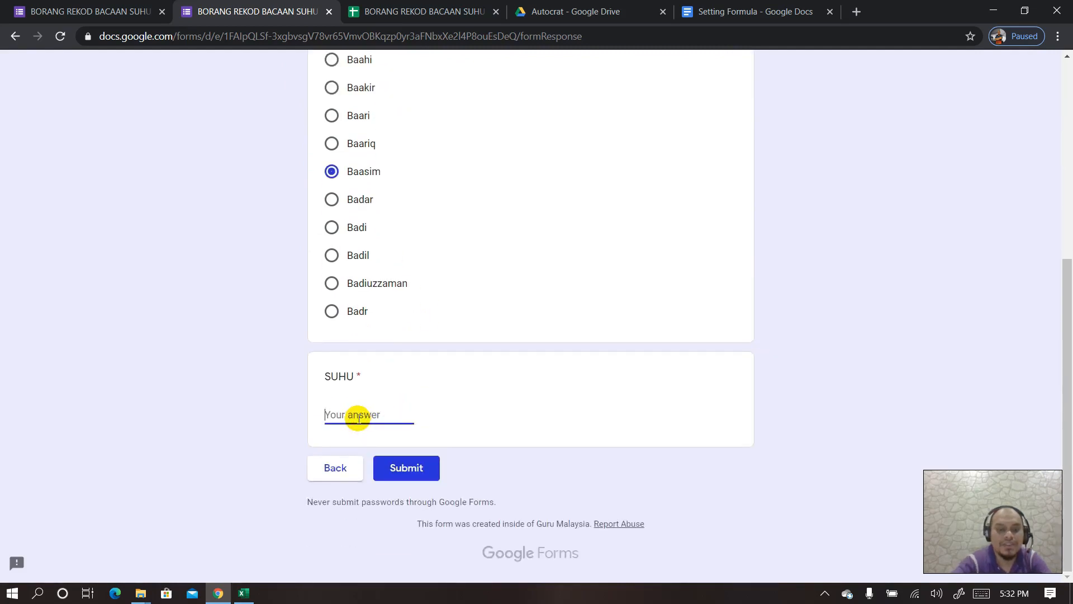
{"action": "type", "text": "37"}
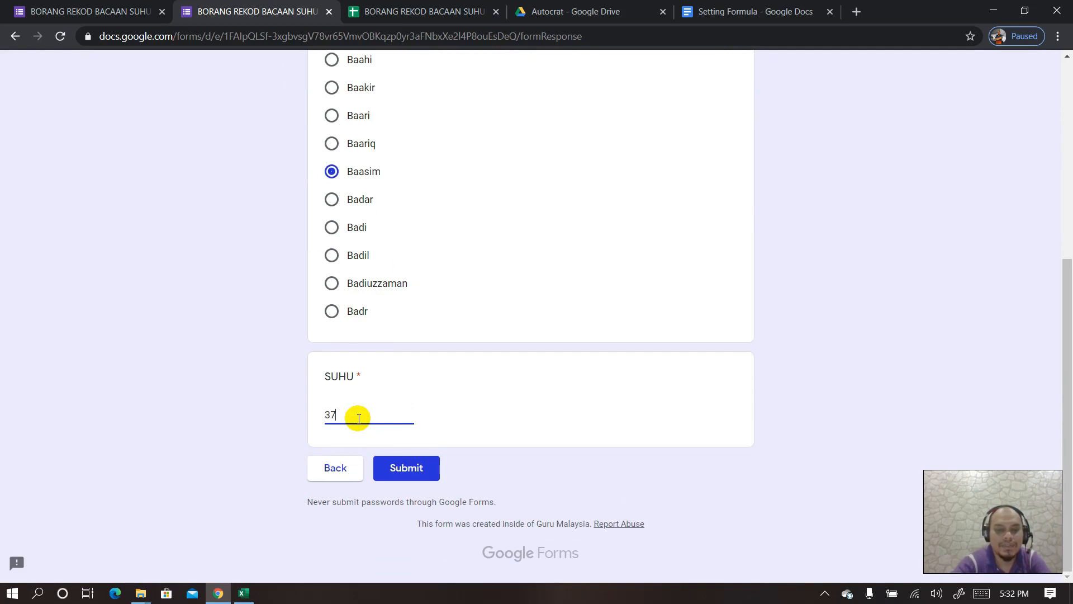
{"action": "left_click", "coordinate": [408, 470]}
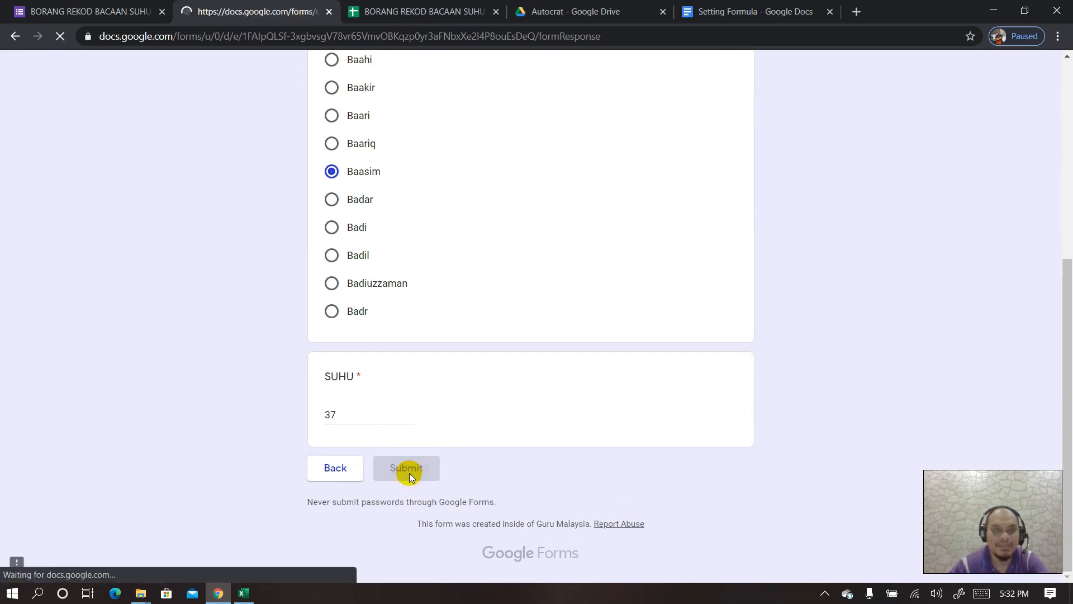
- Review the new response on Pelawat, Form Responses 1, Data and Murid, then select columns C–L
{"action": "left_click", "coordinate": [448, 11]}
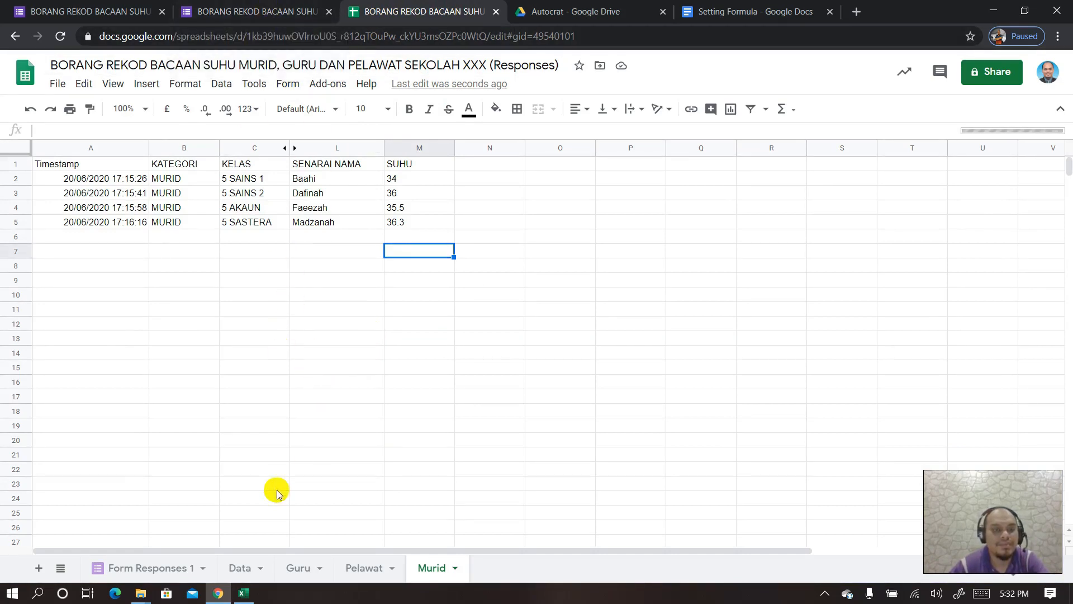
{"action": "left_click", "coordinate": [373, 571]}
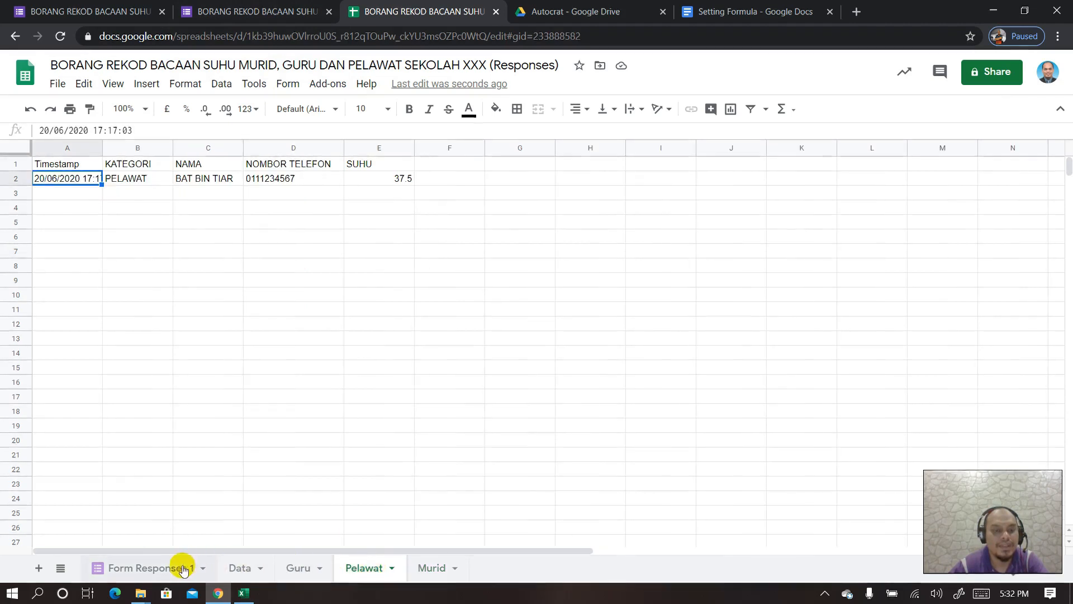
{"action": "left_click", "coordinate": [174, 569]}
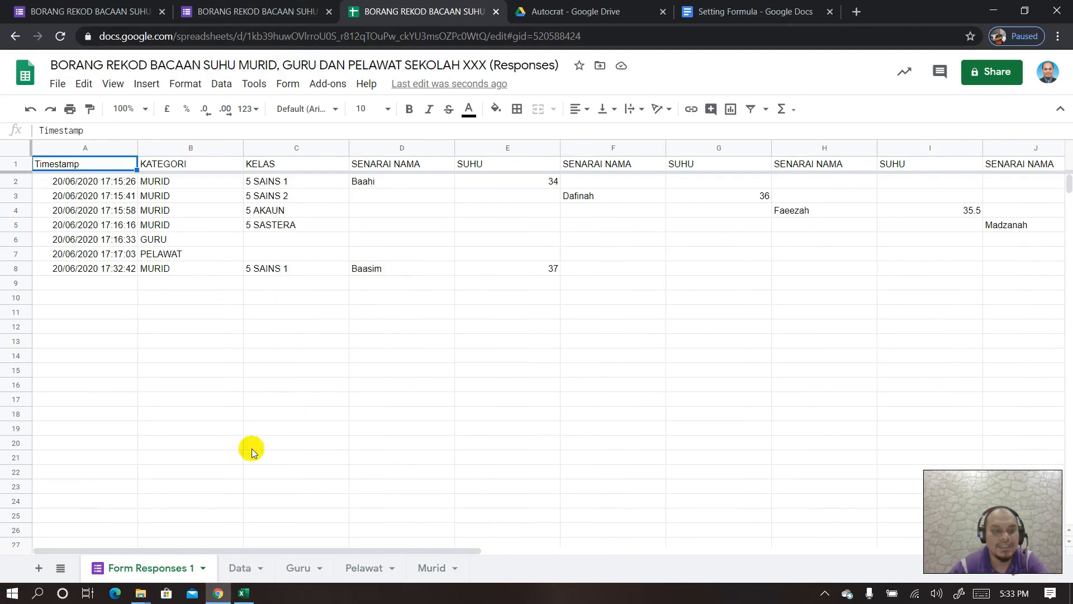
{"action": "left_click", "coordinate": [239, 566]}
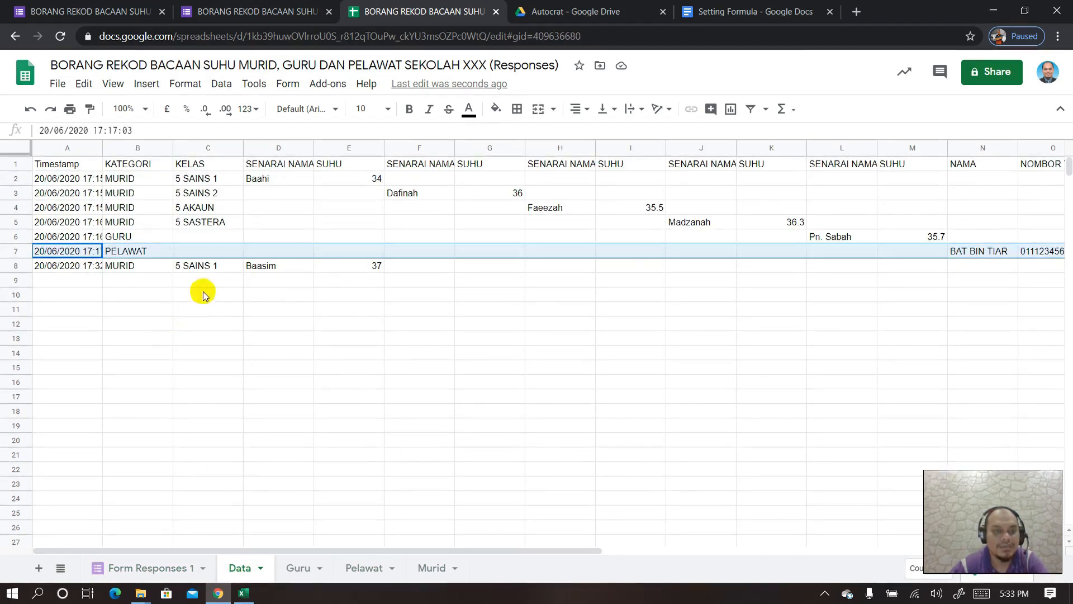
{"action": "left_click", "coordinate": [422, 568]}
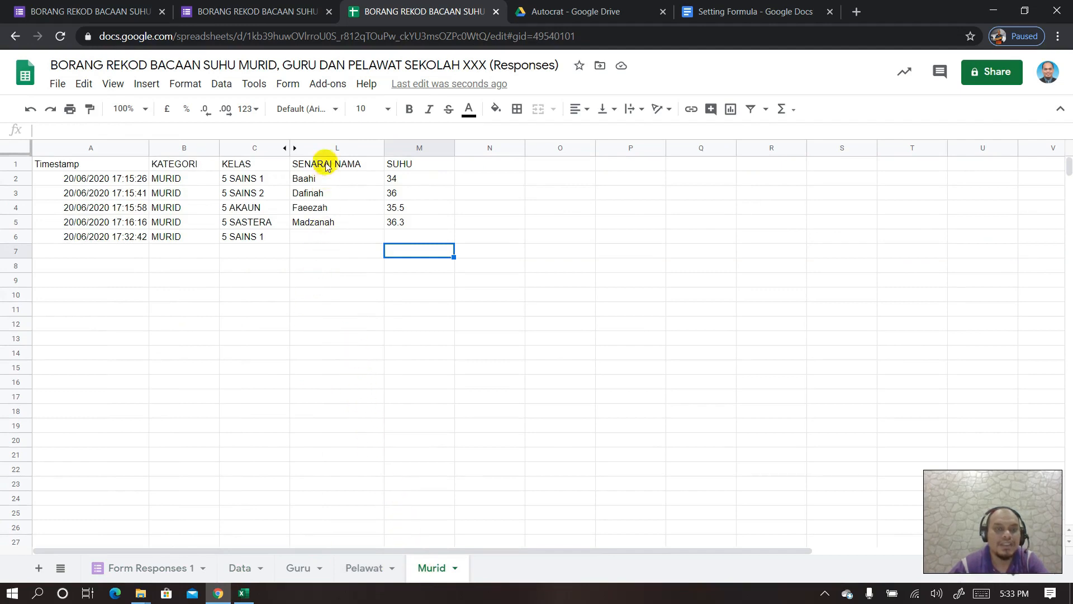
{"action": "left_click_drag", "start_coordinate": [265, 149], "coordinate": [337, 147]}
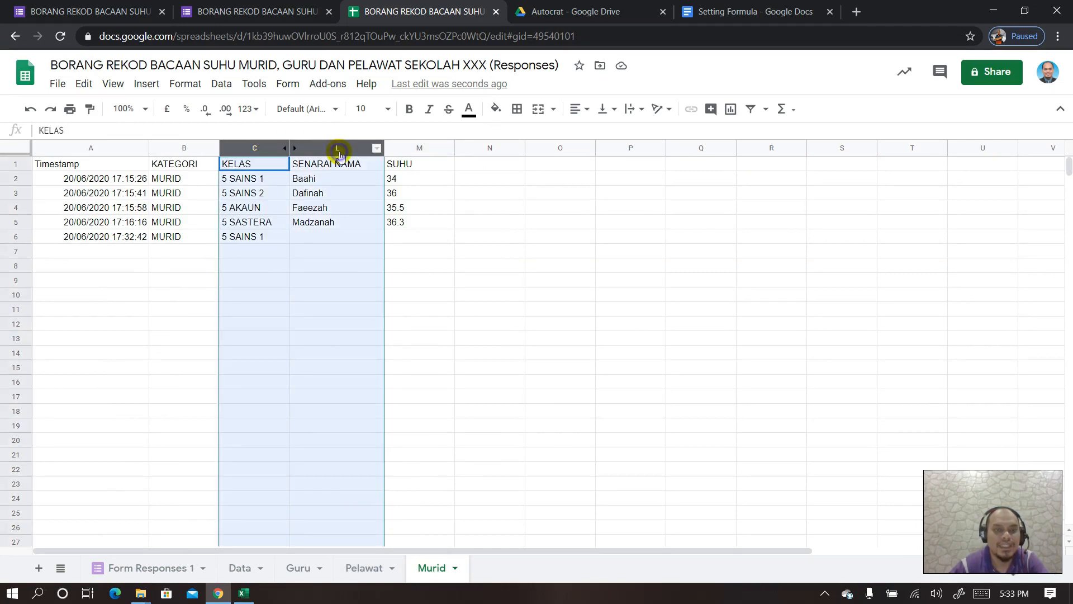
- Unhide columns D–K and copy the L5:M5 combined formulas for pasting at L6
{"action": "right_click", "coordinate": [340, 154]}
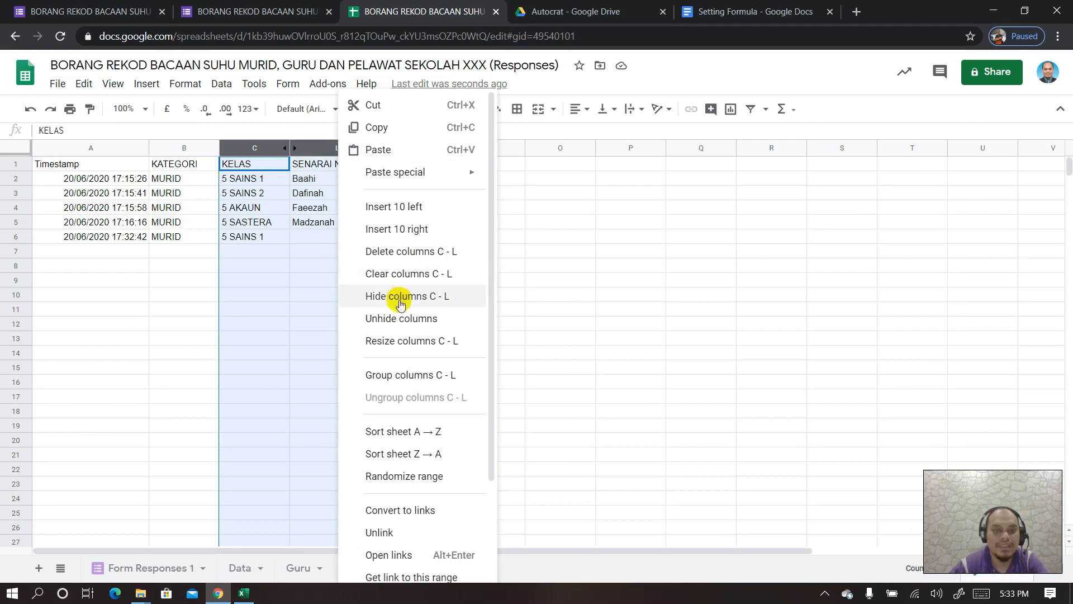
{"action": "left_click", "coordinate": [395, 318]}
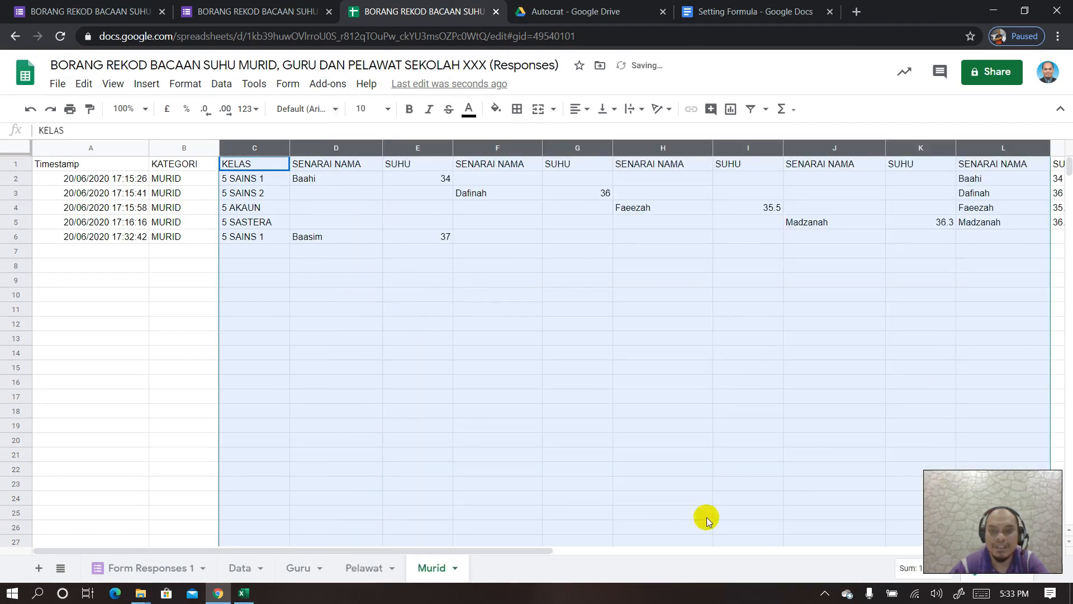
{"action": "left_click_drag", "start_coordinate": [549, 550], "coordinate": [703, 565]}
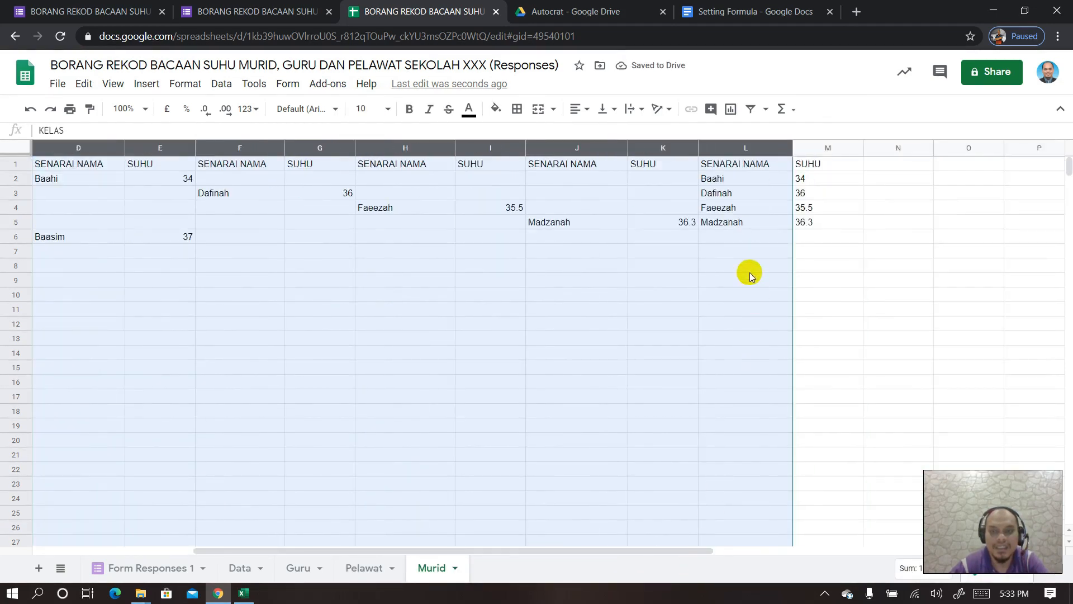
{"action": "left_click_drag", "start_coordinate": [737, 224], "coordinate": [820, 221]}
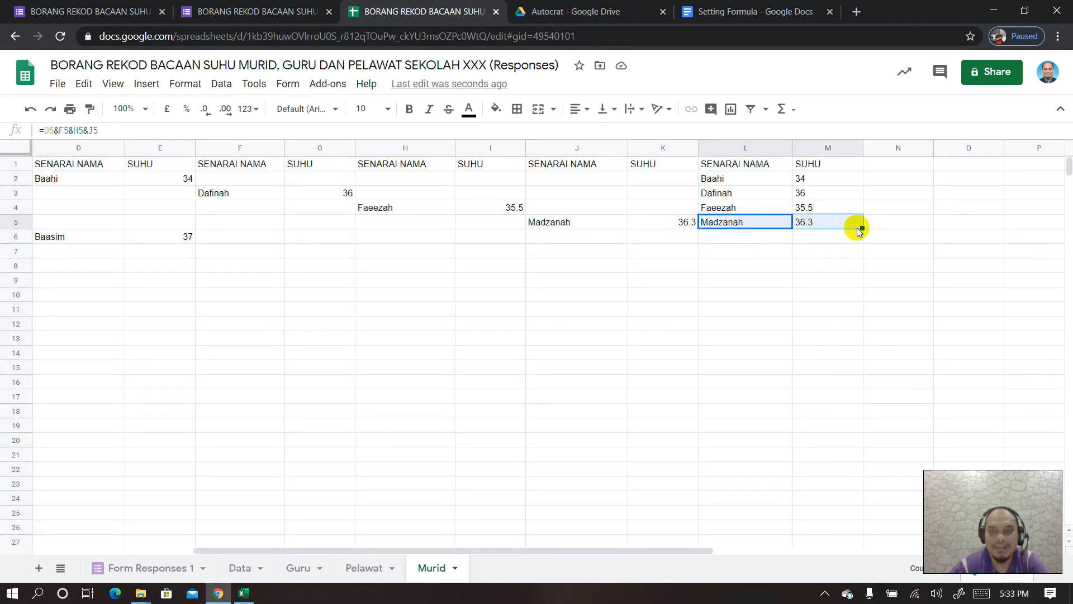
{"action": "key", "text": "ctrl+c"}
{"action": "left_click", "coordinate": [765, 238]}
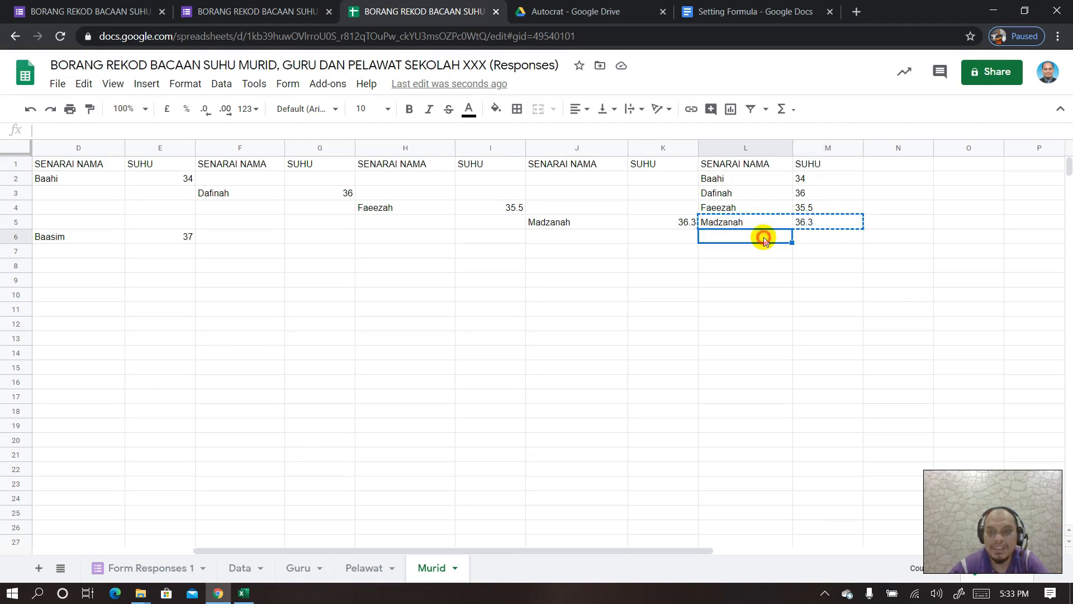
{"action": "scroll", "coordinate": [808, 299], "scroll_direction": "down", "scroll_amount": 9}
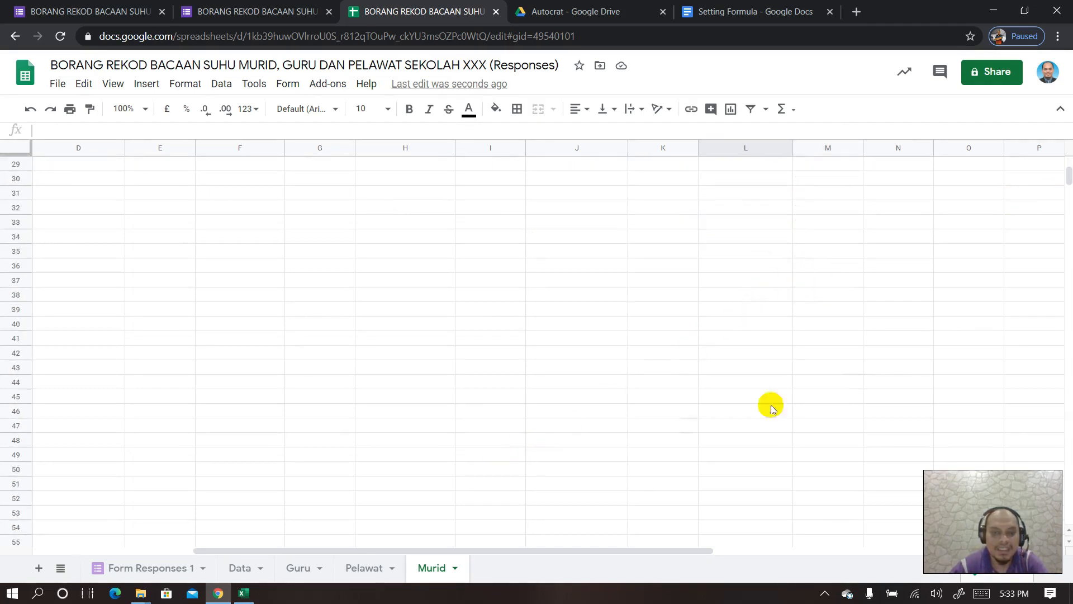
- Add 20000 rows to the bottom of Murid and select L6:M21000
{"action": "left_click_drag", "start_coordinate": [1068, 169], "coordinate": [1069, 517]}
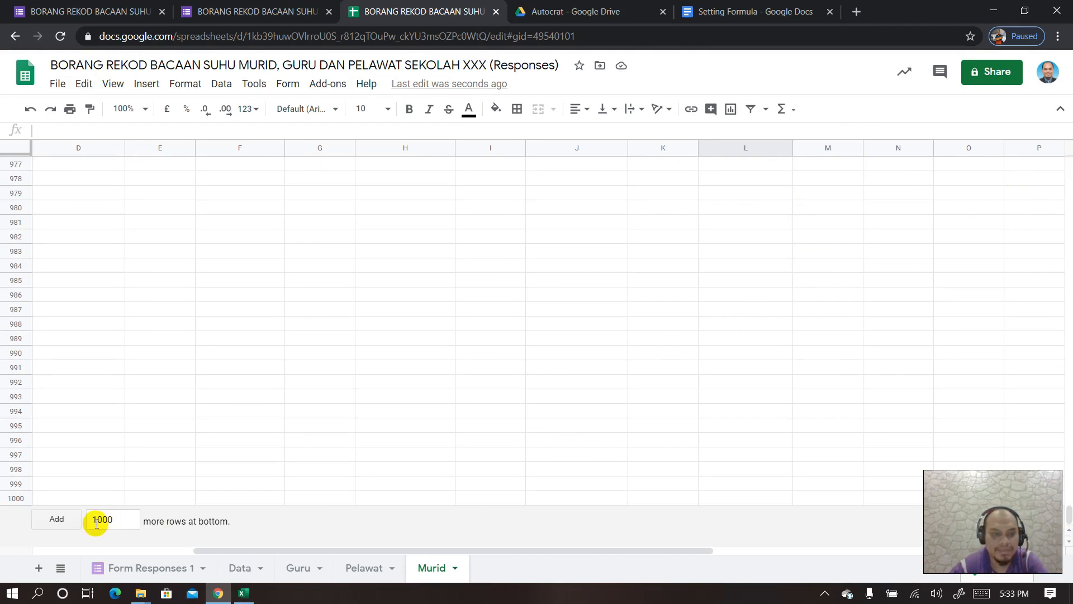
{"action": "type", "text": "20"}
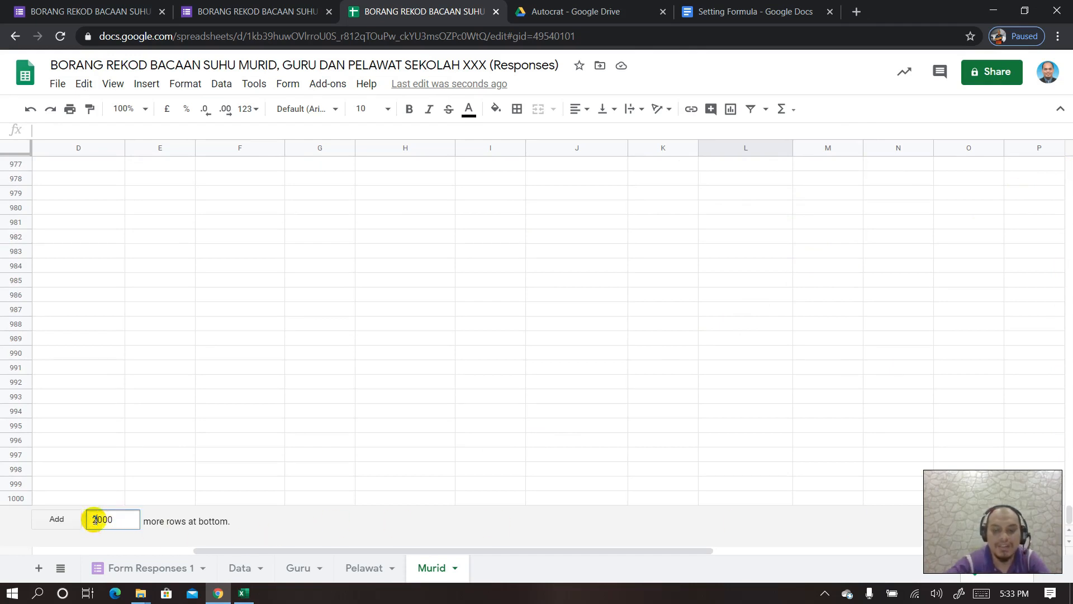
{"action": "key", "text": "Return"}
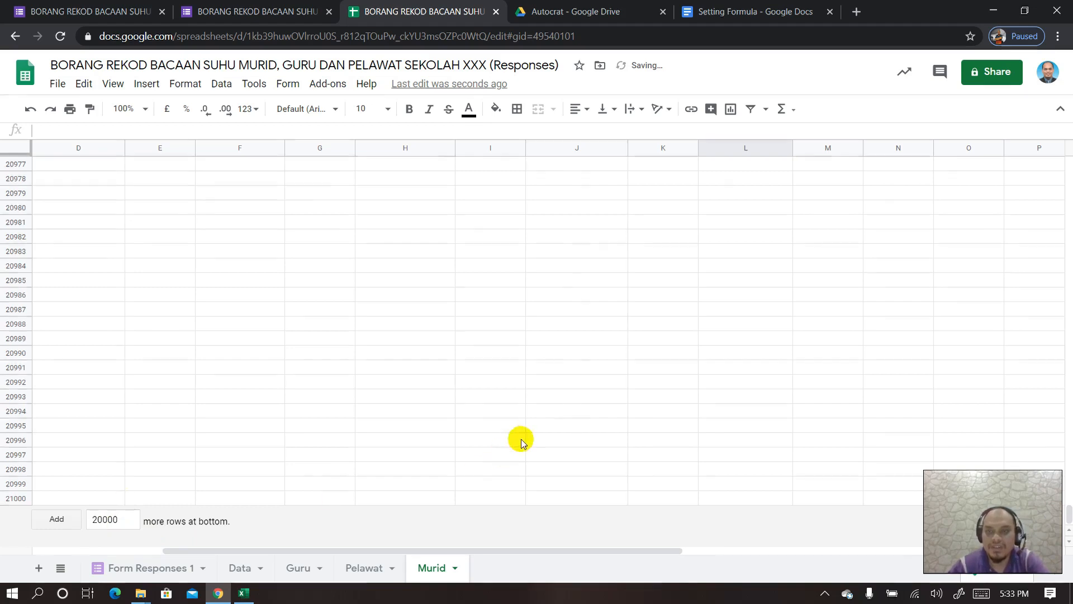
{"action": "left_click", "coordinate": [814, 495], "text": "shift"}
{"action": "left_click_drag", "start_coordinate": [1067, 519], "coordinate": [1068, 154]}
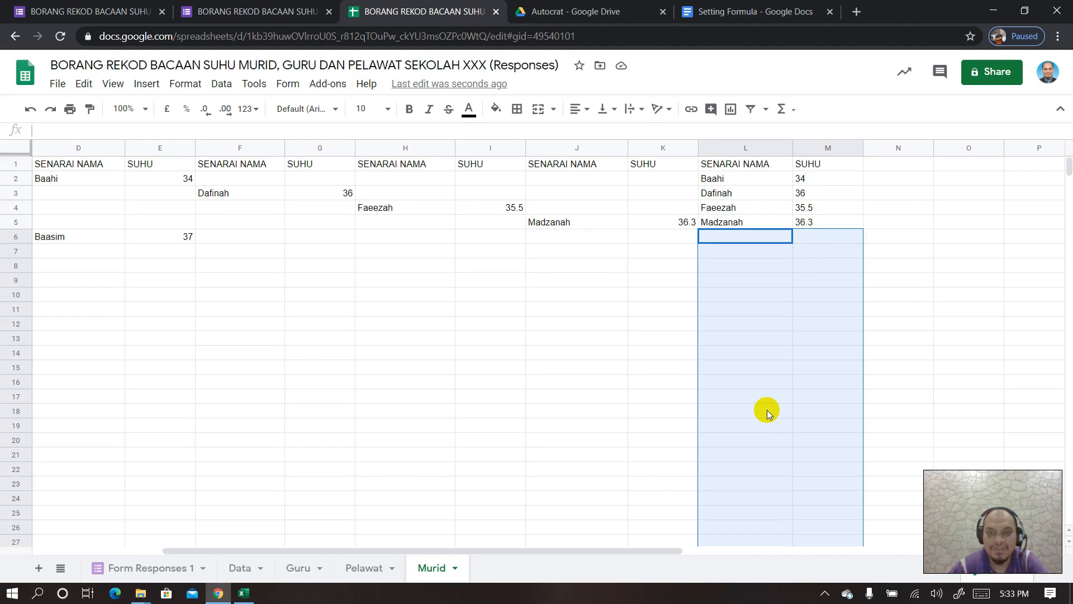
- Paste the combined name/SUHU formulas down columns L–M and hide columns D–K
{"action": "key", "text": "ctrl+v"}
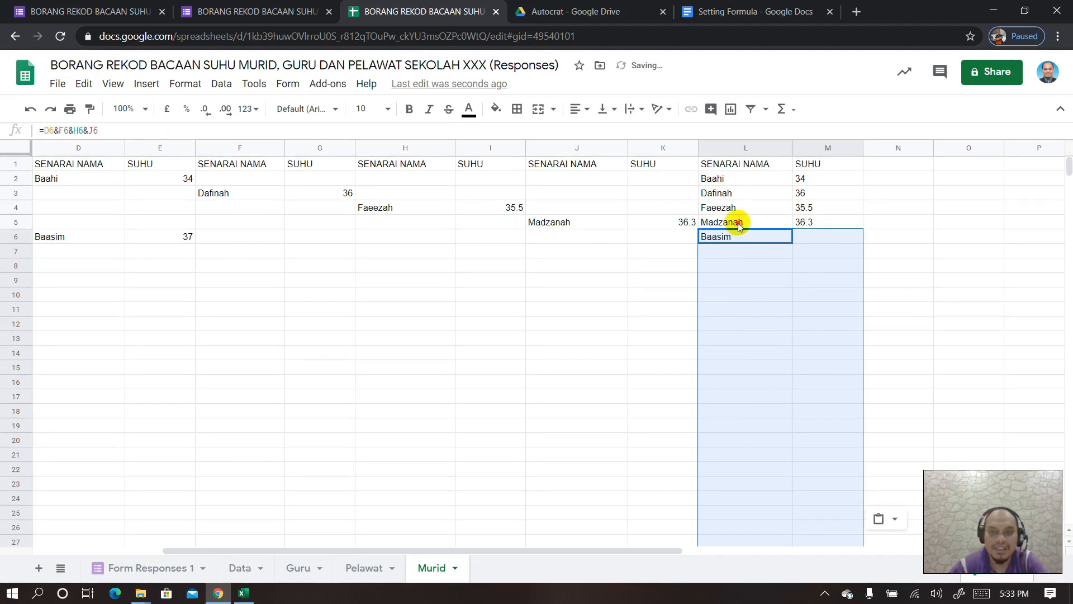
{"action": "left_click", "coordinate": [739, 223]}
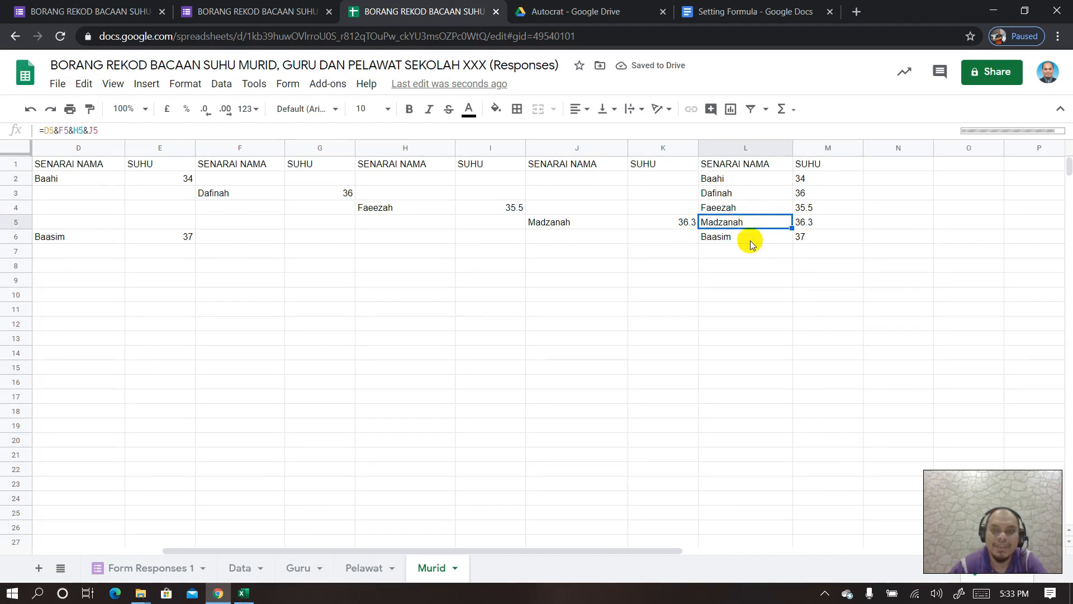
{"action": "left_click_drag", "start_coordinate": [660, 149], "coordinate": [88, 163]}
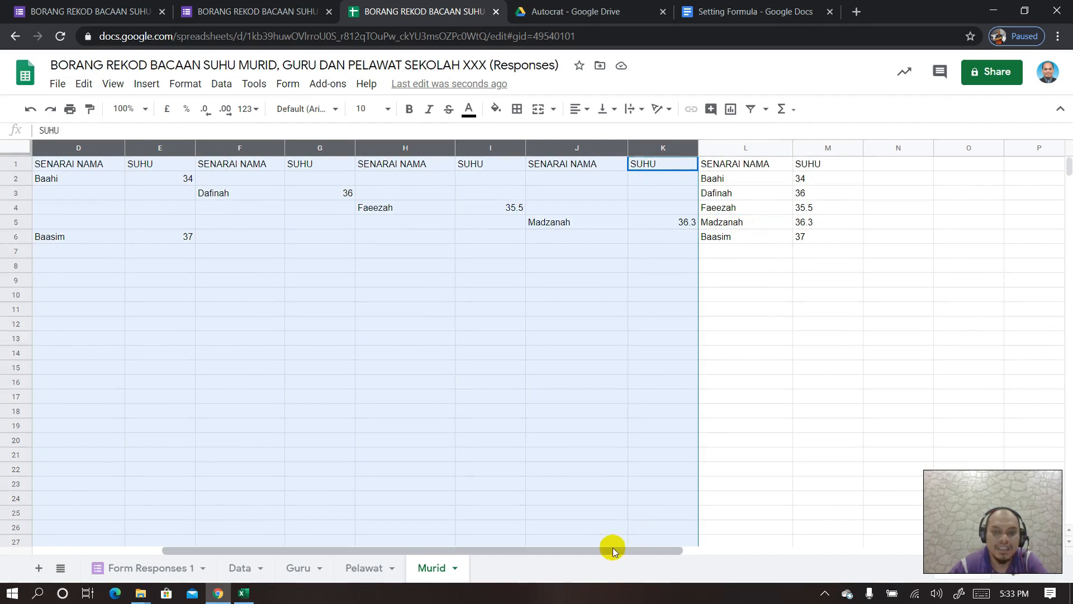
{"action": "left_click_drag", "start_coordinate": [613, 551], "coordinate": [511, 549]}
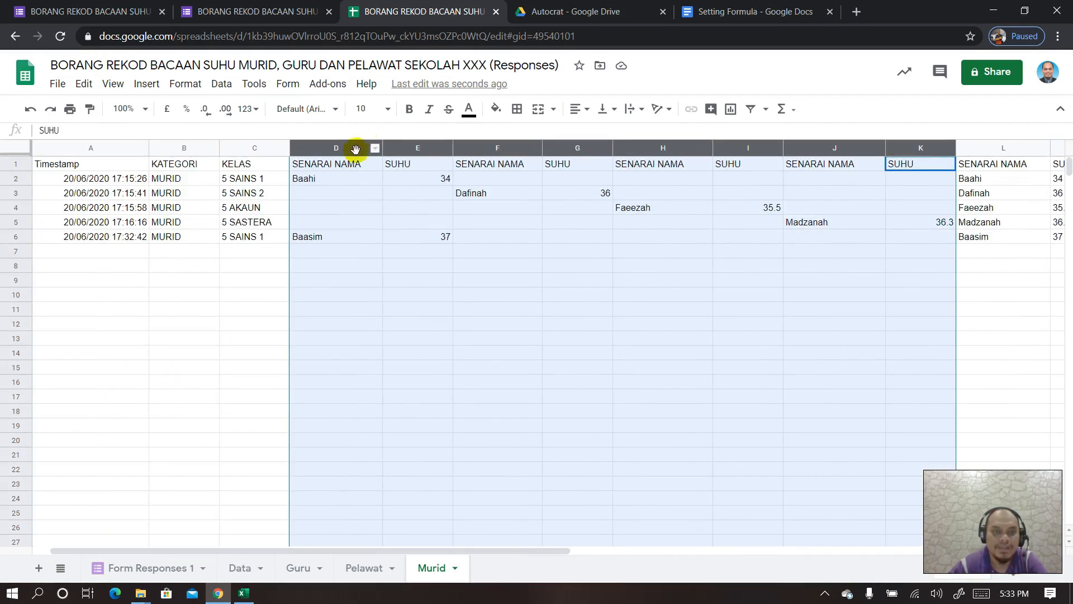
{"action": "right_click", "coordinate": [355, 148]}
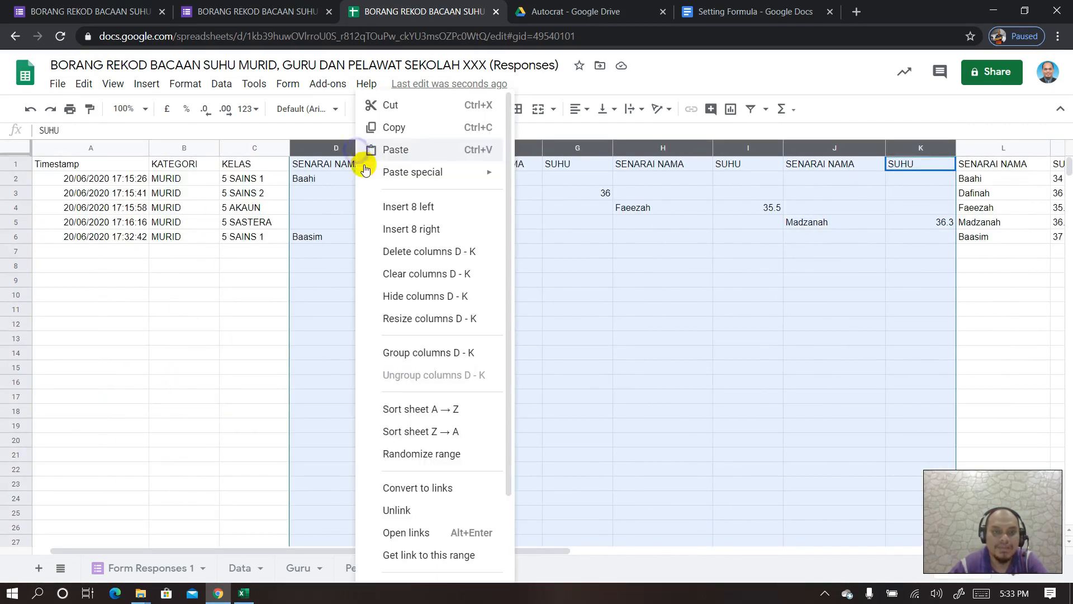
{"action": "left_click", "coordinate": [407, 303]}
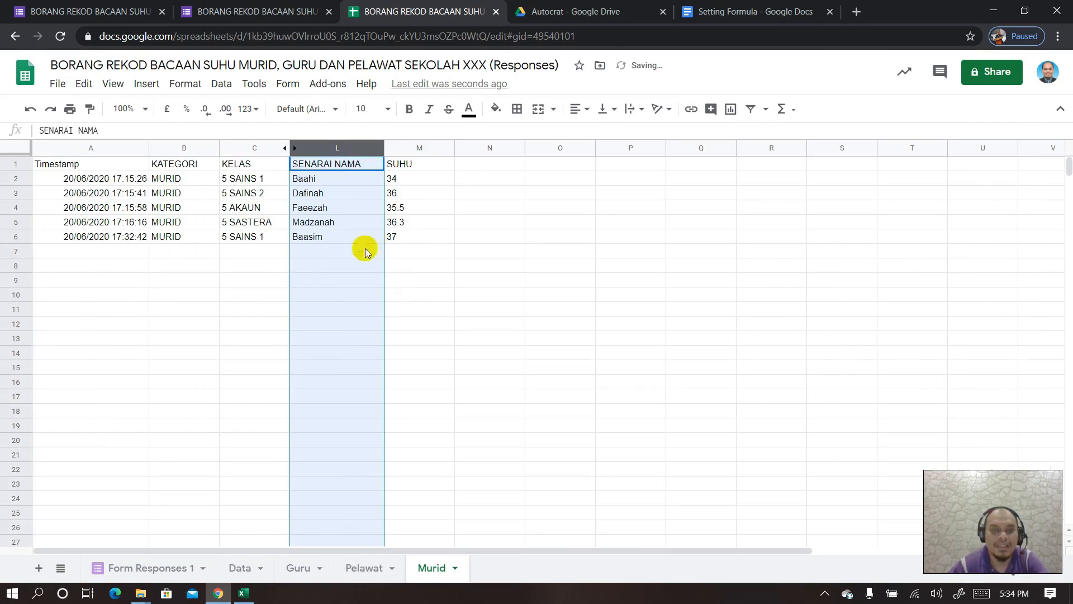
{"action": "left_click", "coordinate": [343, 253]}
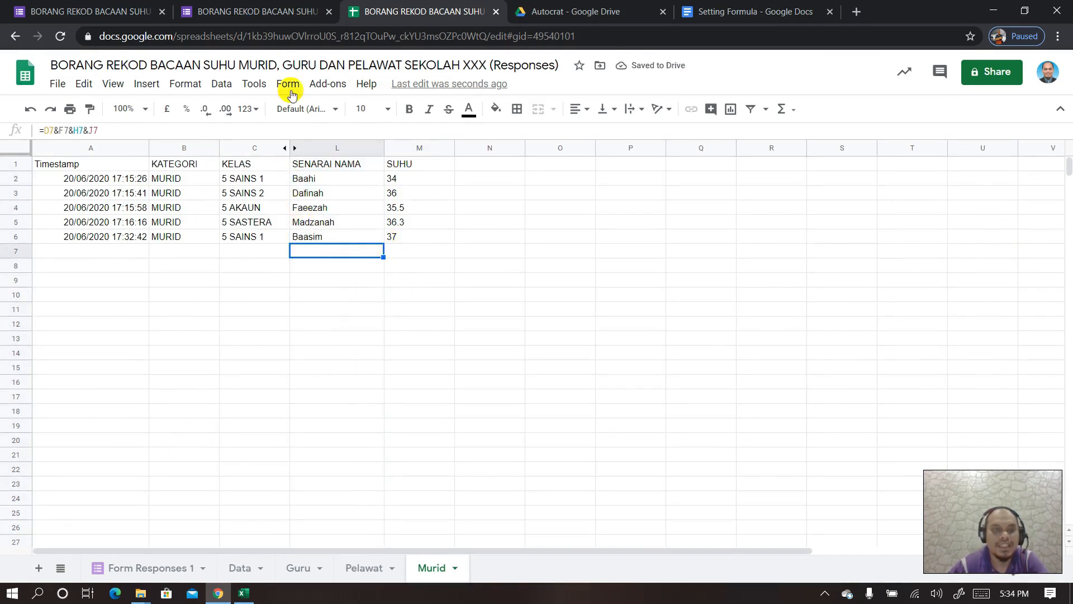
{"action": "left_click", "coordinate": [254, 7]}
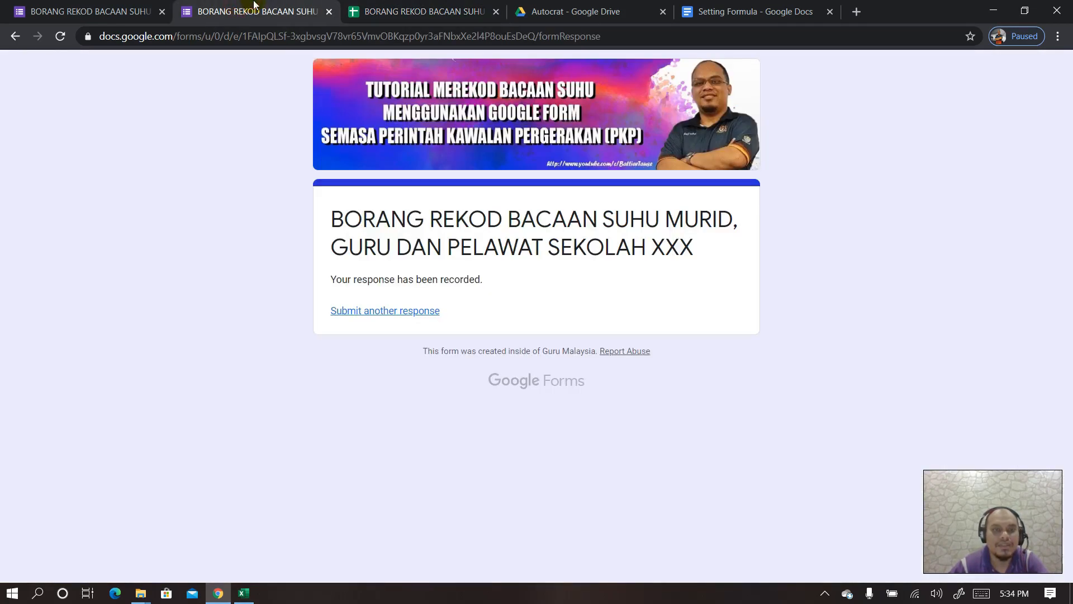
- Submit a MURID test response for a 5 AKAUN pupil with SUHU 36
{"action": "left_click", "coordinate": [347, 308]}
{"action": "left_click", "coordinate": [349, 471]}
{"action": "scroll", "coordinate": [393, 430], "scroll_direction": "down", "scroll_amount": 1}
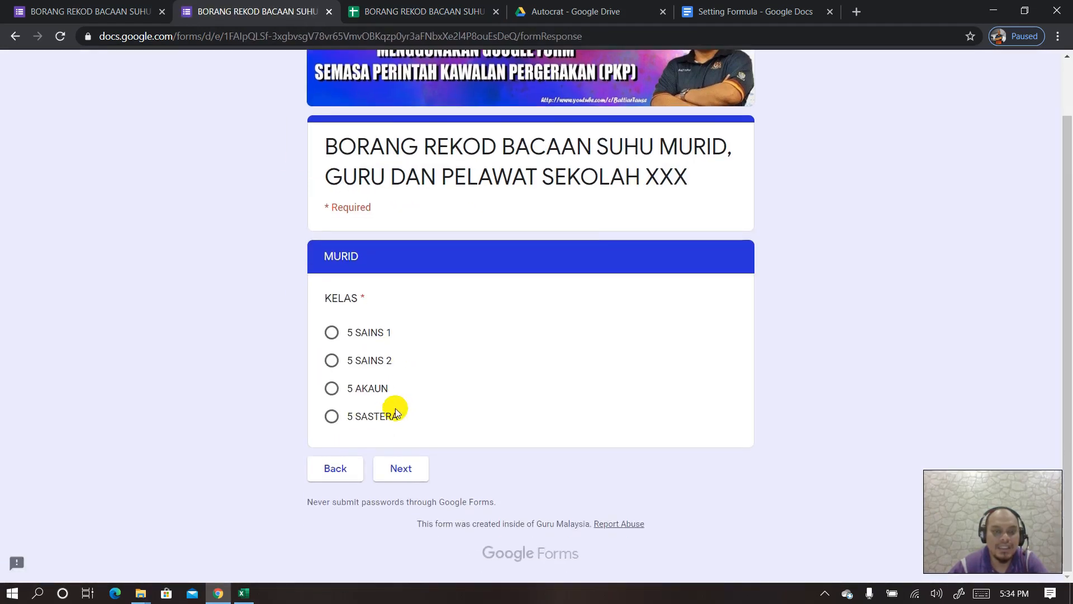
{"action": "left_click", "coordinate": [332, 387]}
{"action": "left_click", "coordinate": [402, 473]}
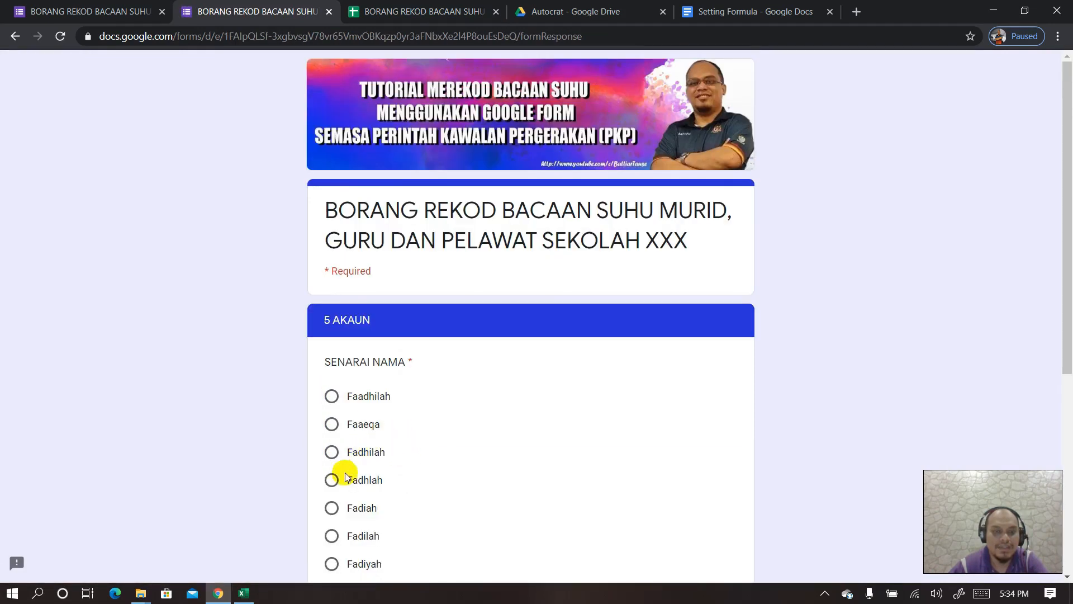
{"action": "scroll", "coordinate": [333, 469], "scroll_direction": "down", "scroll_amount": 1}
{"action": "left_click", "coordinate": [332, 439]}
{"action": "scroll", "coordinate": [369, 447], "scroll_direction": "down", "scroll_amount": 5}
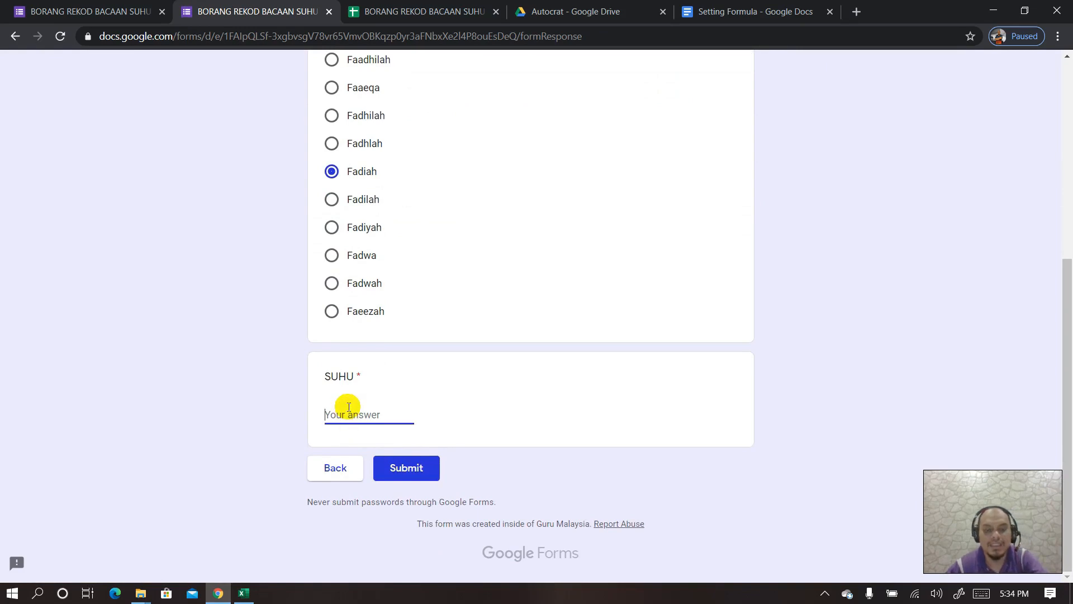
{"action": "left_click", "coordinate": [386, 471]}
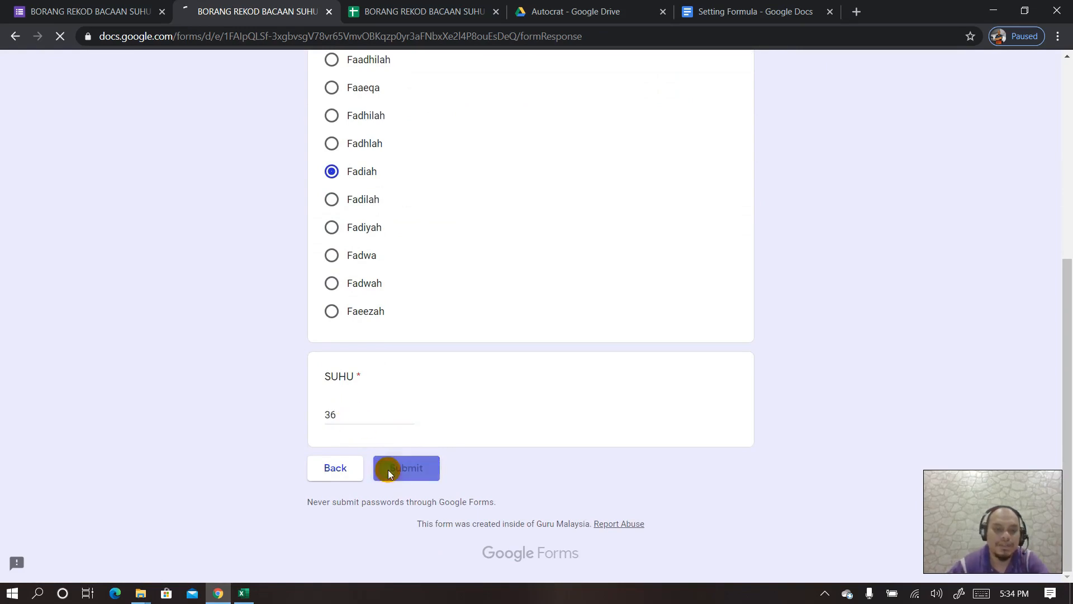
{"action": "left_click", "coordinate": [403, 12]}
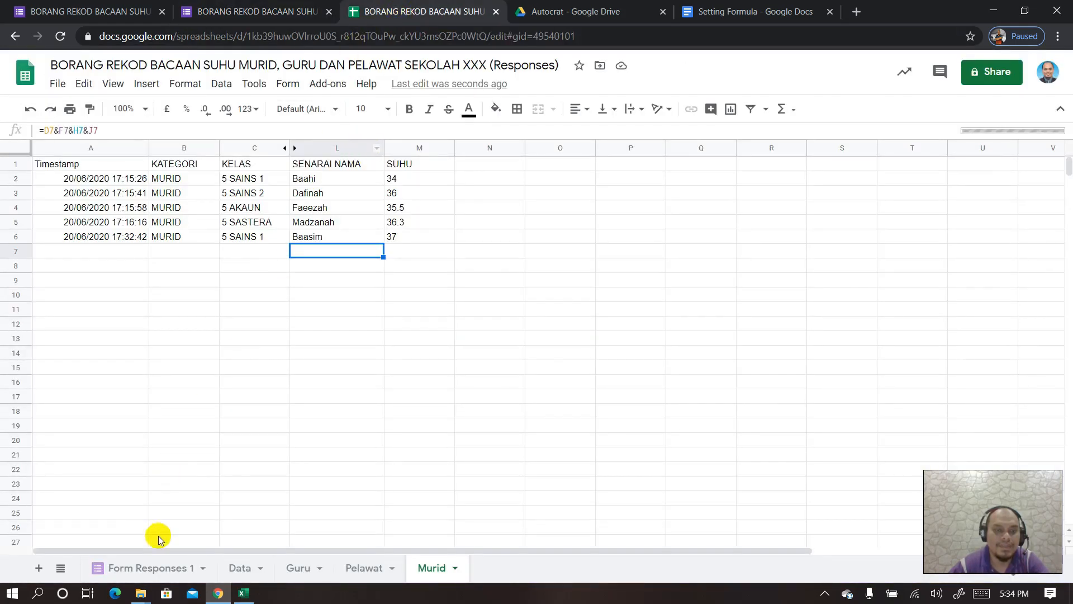
- Review the Form Responses 1, Data, Murid and Pelawat sheets for the new 5 AKAUN row
{"action": "left_click", "coordinate": [149, 569]}
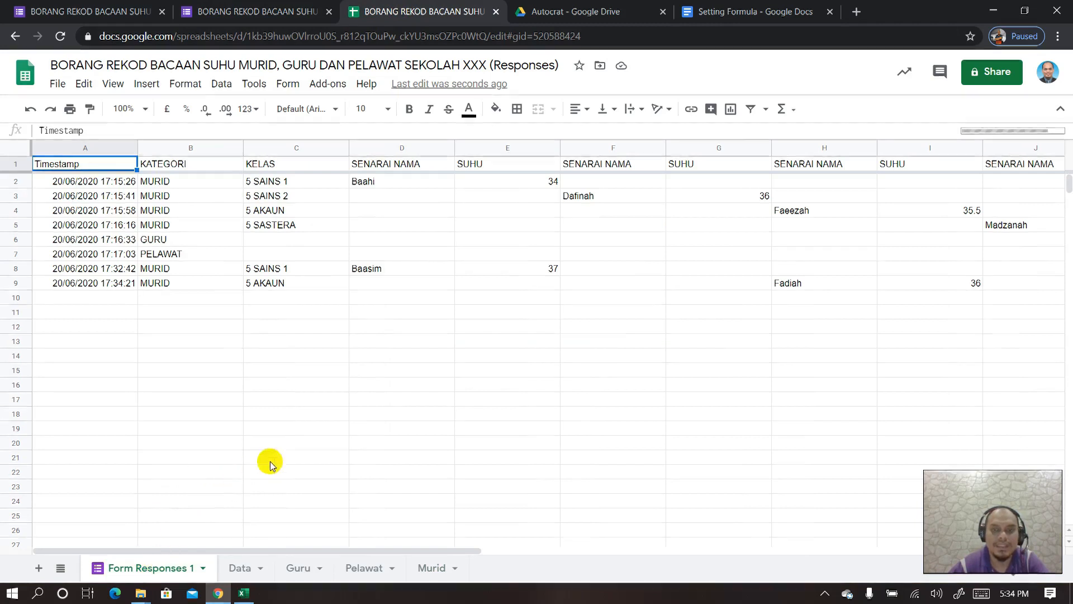
{"action": "left_click", "coordinate": [238, 570]}
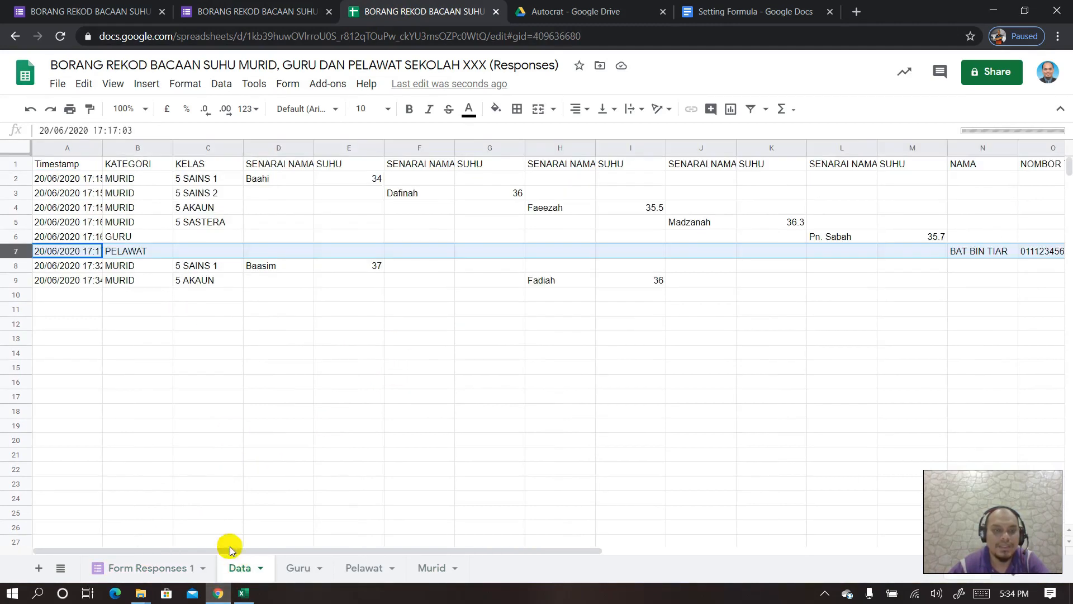
{"action": "left_click", "coordinate": [429, 569]}
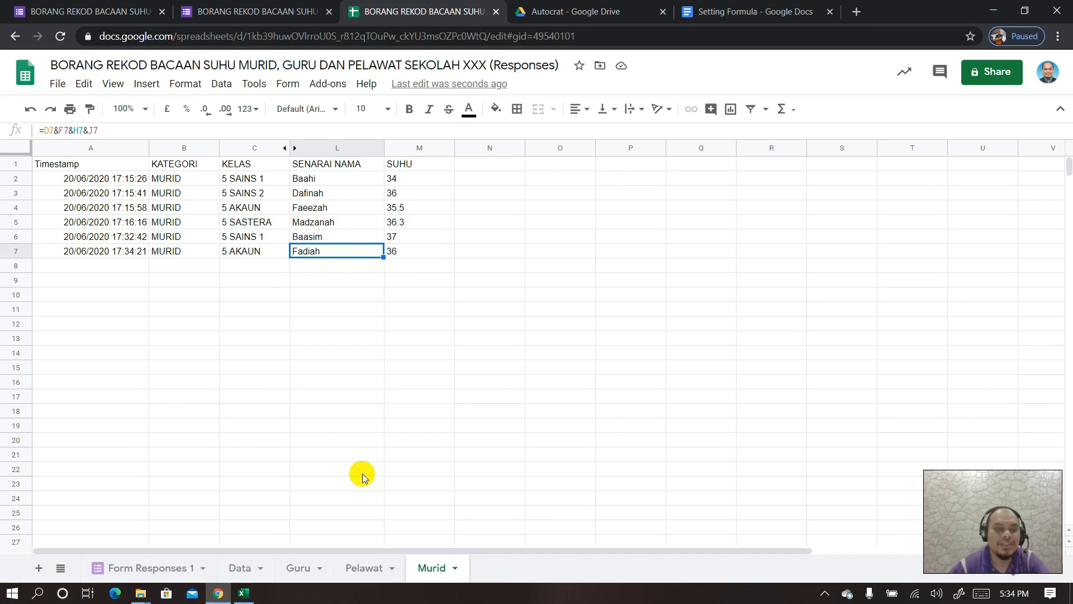
{"action": "left_click", "coordinate": [361, 566]}
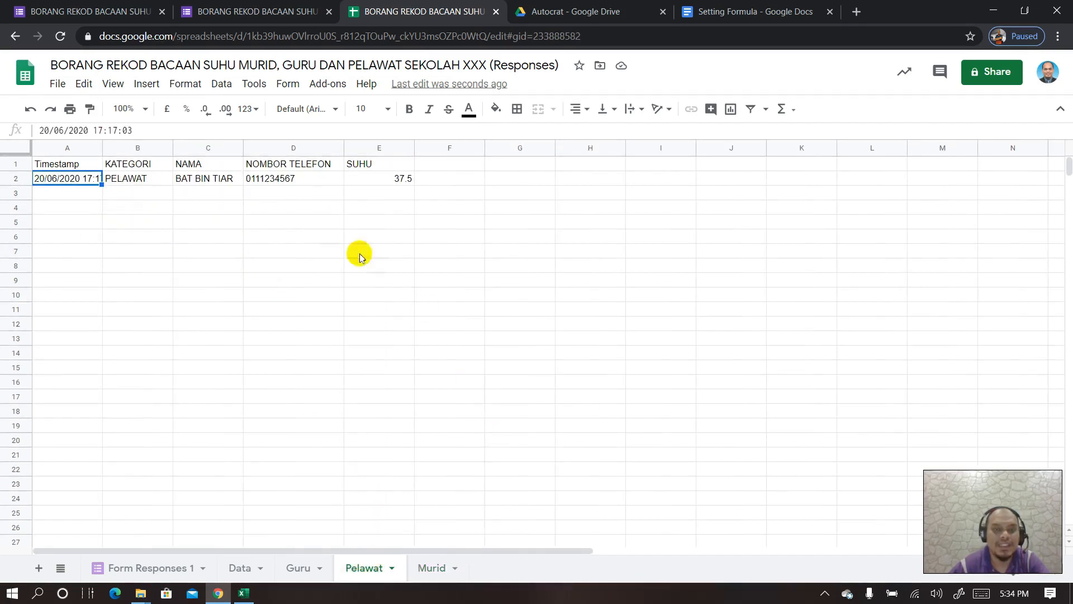
{"action": "left_click", "coordinate": [360, 178]}
{"action": "left_click", "coordinate": [289, 178]}
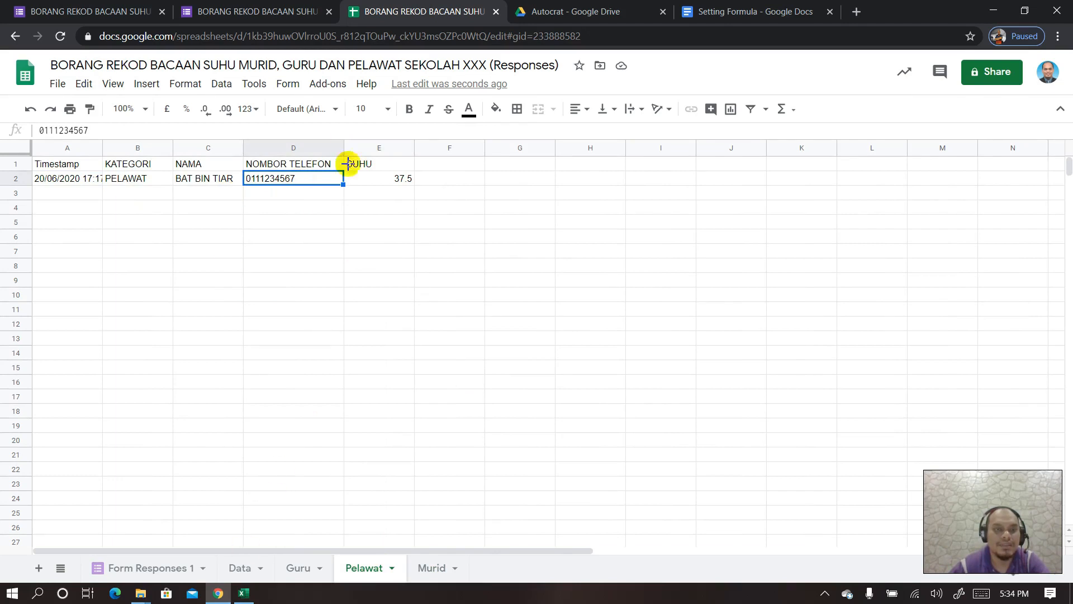
- Start another form response with the GURU category selected
{"action": "left_click", "coordinate": [250, 13]}
{"action": "left_click", "coordinate": [375, 312]}
{"action": "left_click", "coordinate": [332, 391]}
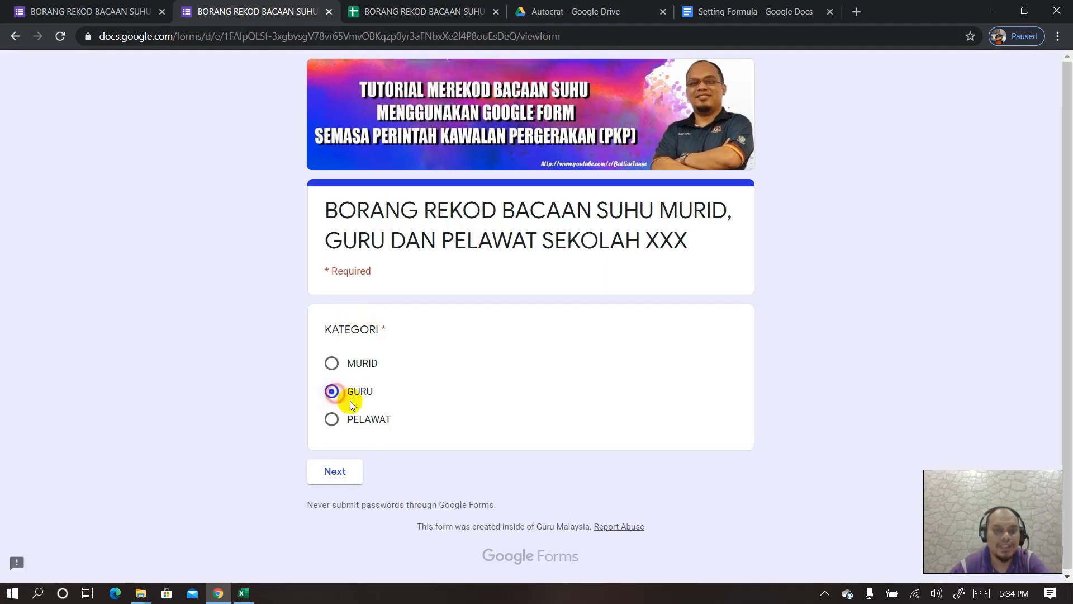
- Submit a GURU response for a selected teacher with SUHU 38
{"action": "left_click", "coordinate": [347, 471]}
{"action": "scroll", "coordinate": [417, 424], "scroll_direction": "down", "scroll_amount": 9}
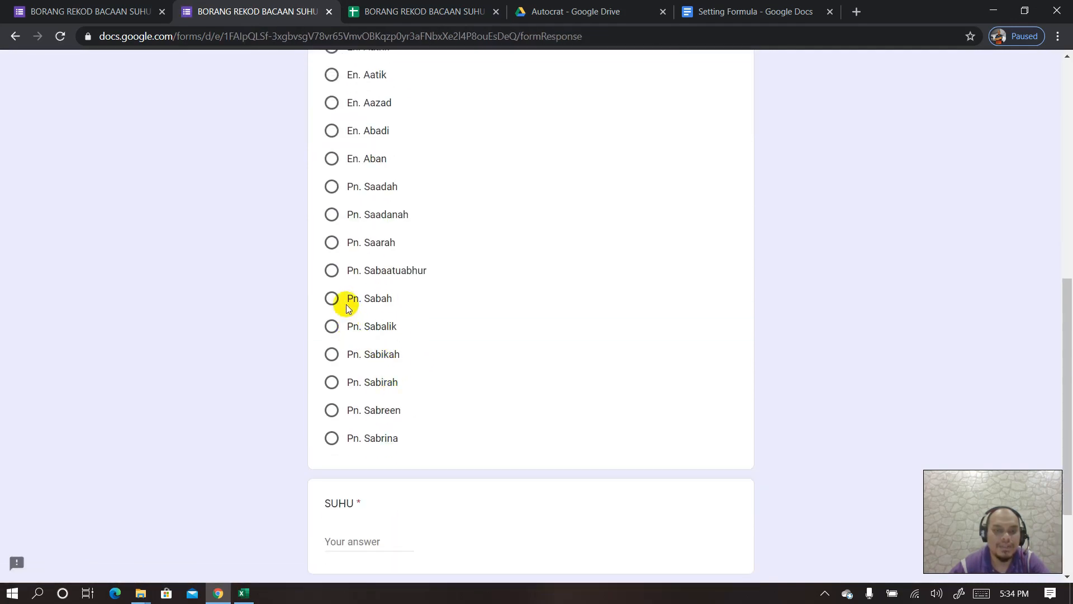
{"action": "left_click", "coordinate": [332, 302]}
{"action": "scroll", "coordinate": [374, 379], "scroll_direction": "down", "scroll_amount": 2}
{"action": "left_click", "coordinate": [347, 412]}
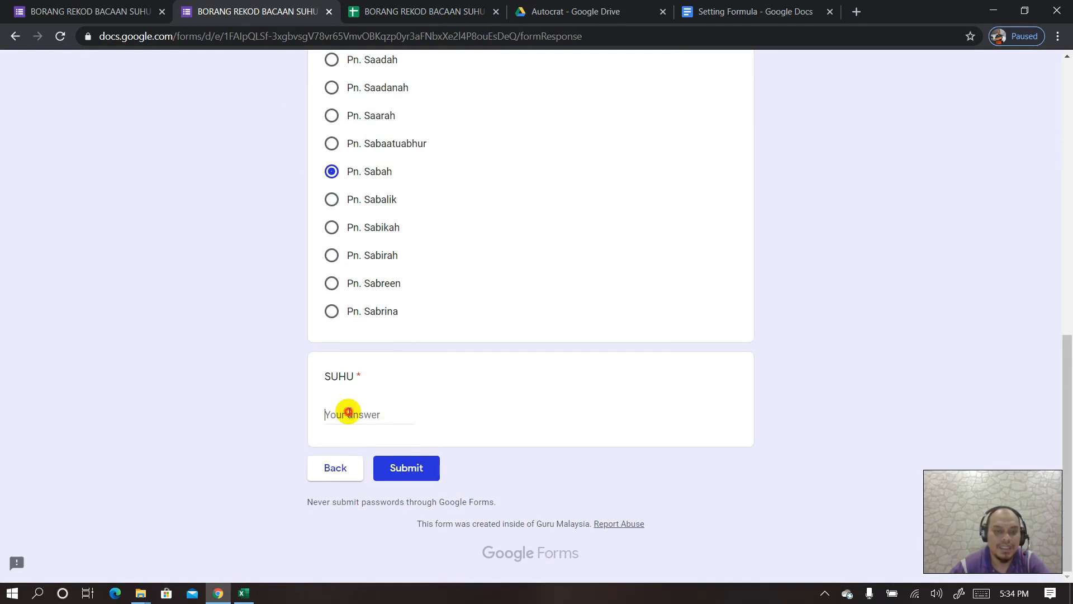
{"action": "type", "text": "38"}
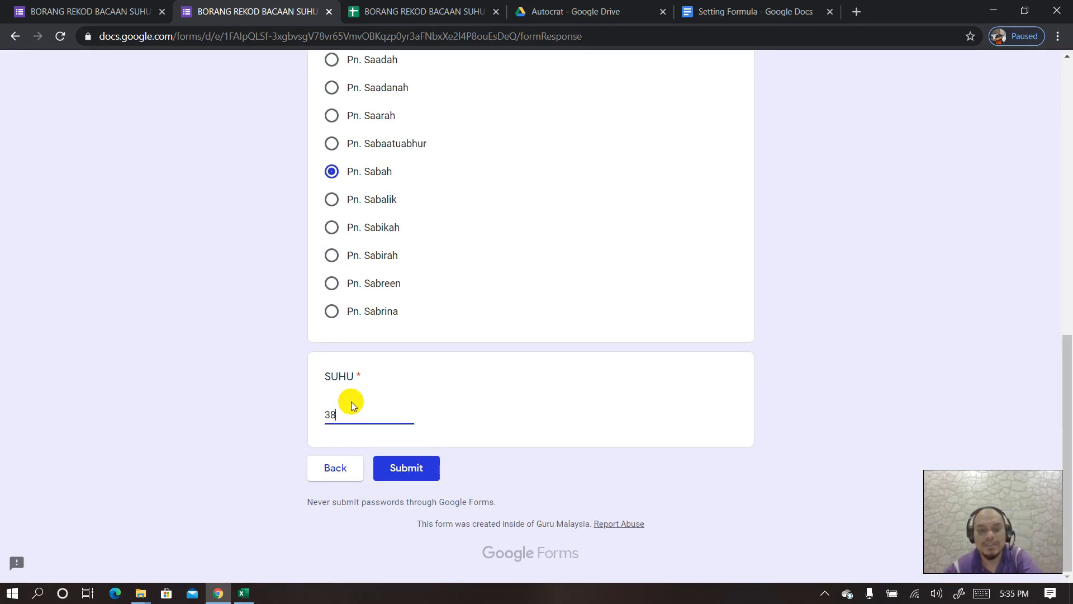
{"action": "left_click", "coordinate": [394, 468]}
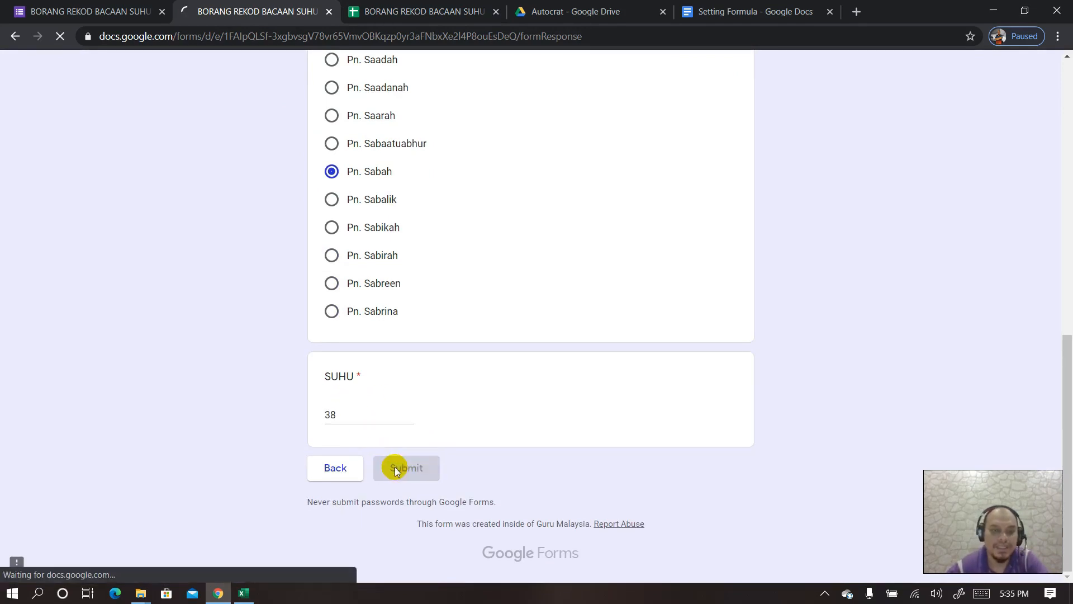
{"action": "left_click", "coordinate": [407, 12]}
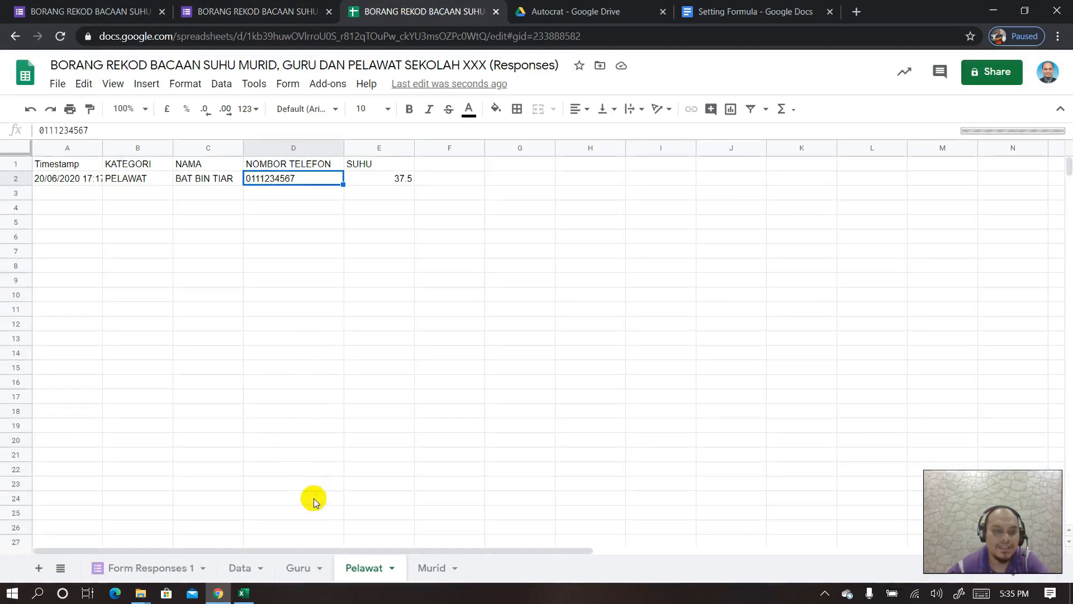
- View the Guru sheet's new row 3 teacher entry with SUHU 38
{"action": "left_click", "coordinate": [300, 568]}
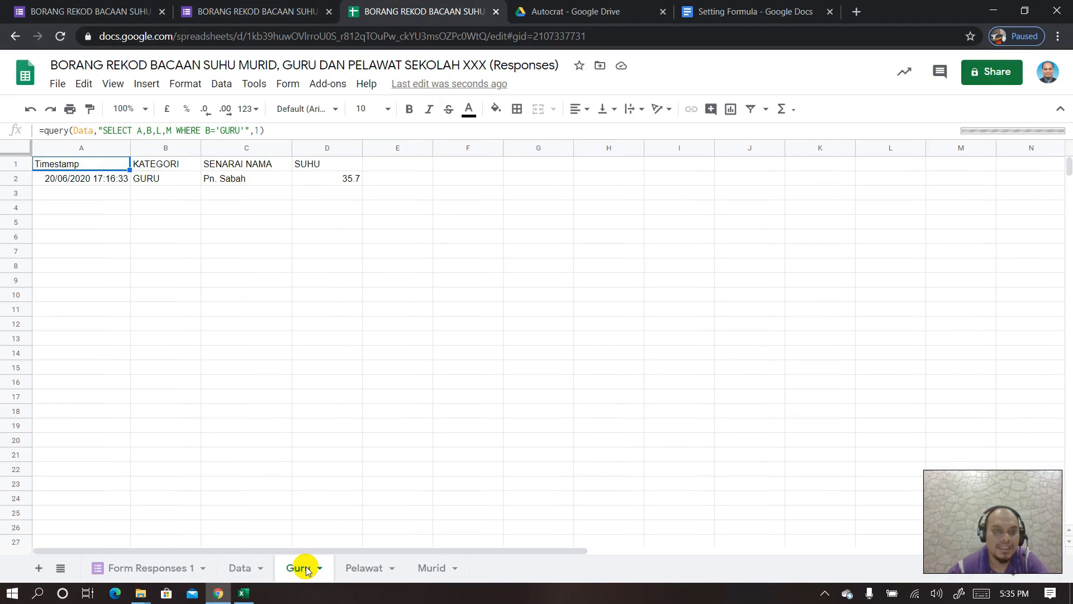
{"action": "scroll", "coordinate": [291, 436], "scroll_direction": "down", "scroll_amount": 1}
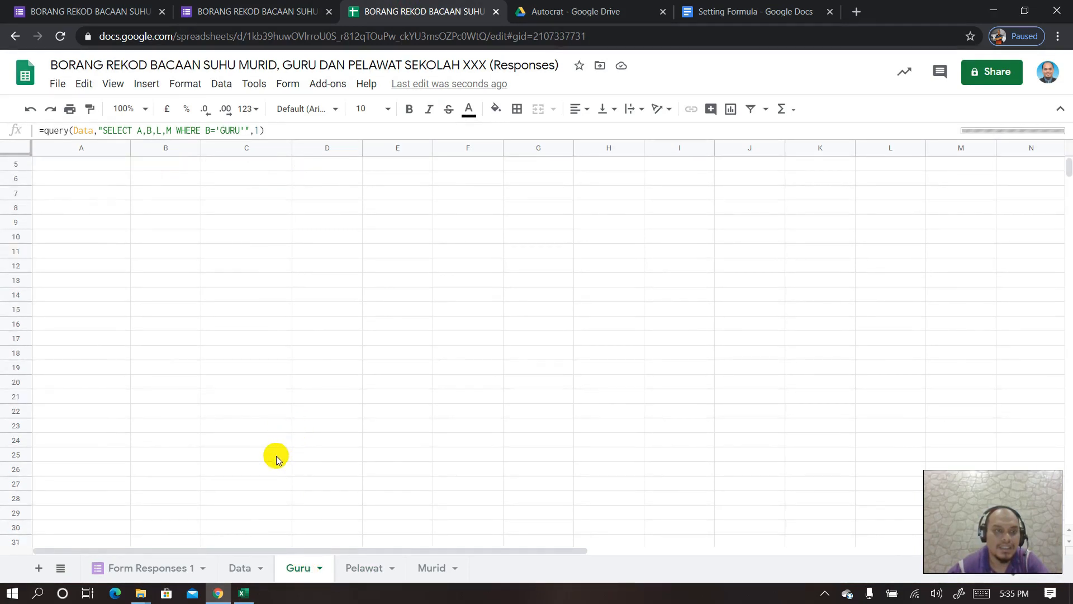
{"action": "left_click", "coordinate": [243, 568]}
{"action": "left_click", "coordinate": [285, 568]}
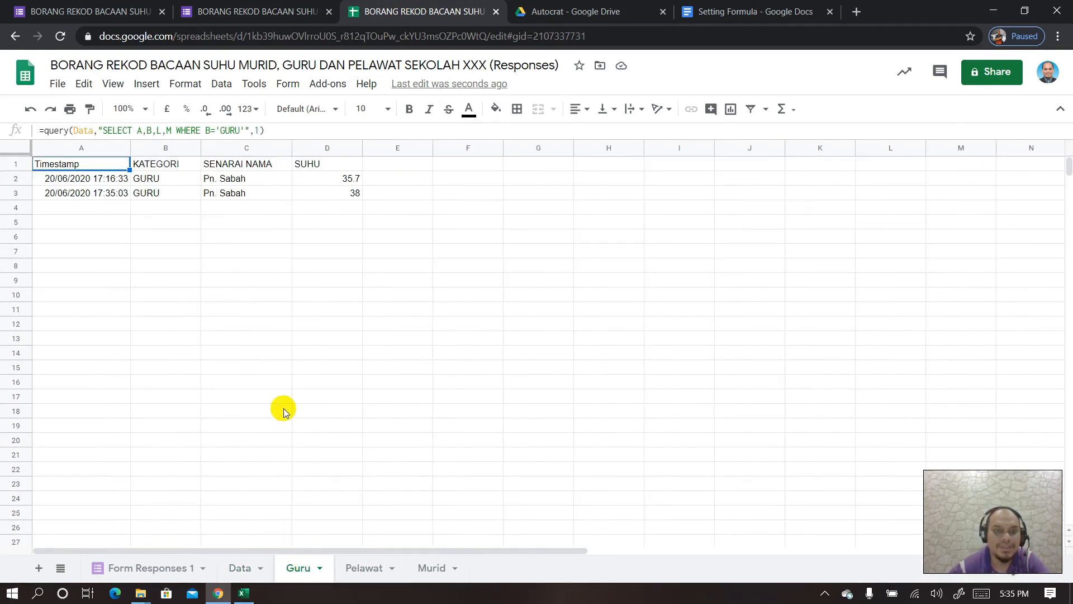
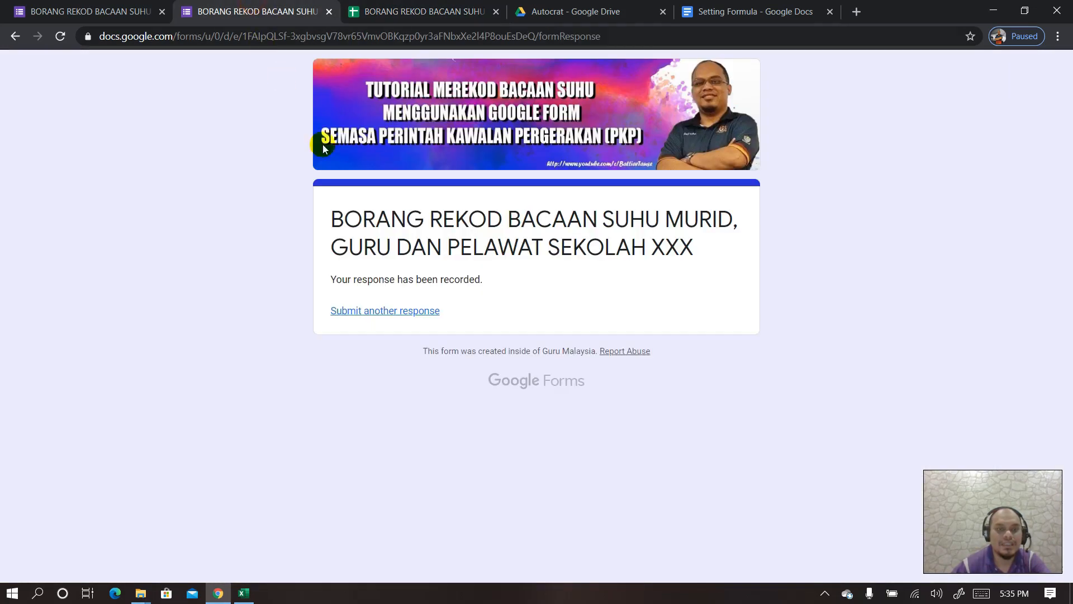
- Start another form response with the PELAWAT category selected
{"action": "left_click", "coordinate": [240, 11]}
{"action": "left_click", "coordinate": [357, 313]}
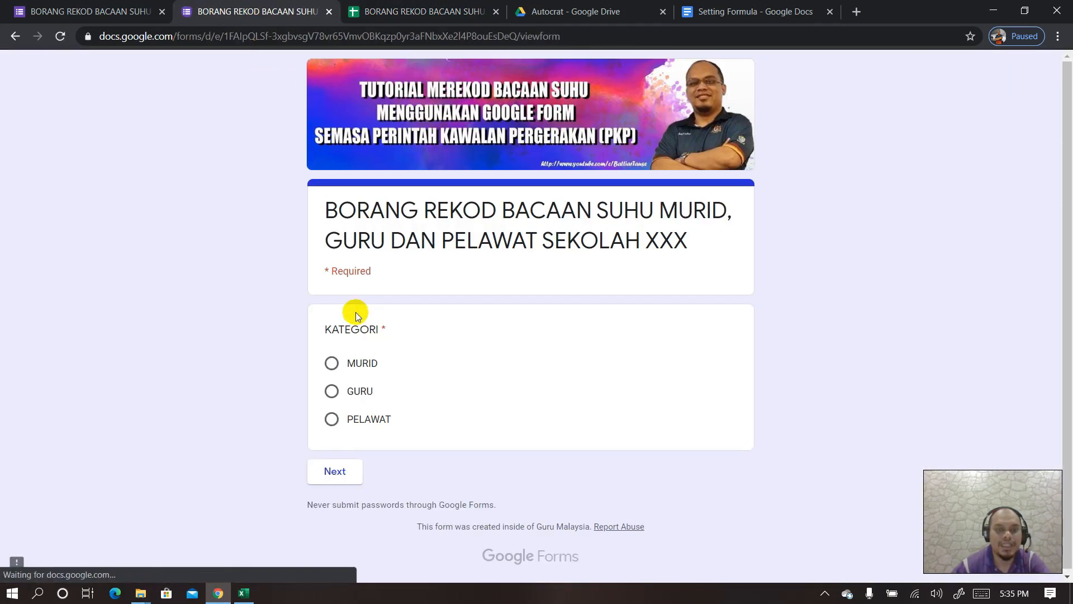
{"action": "left_click", "coordinate": [333, 470]}
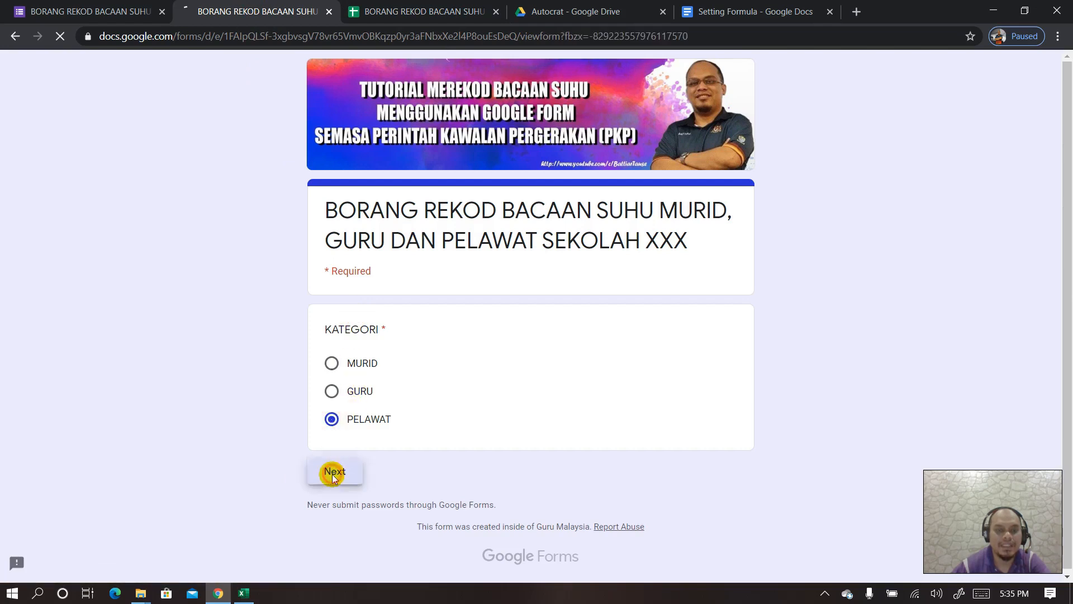
- Submit a visitor's name, phone number and SUHU 37, then return to the spreadsheet
{"action": "left_click", "coordinate": [388, 412]}
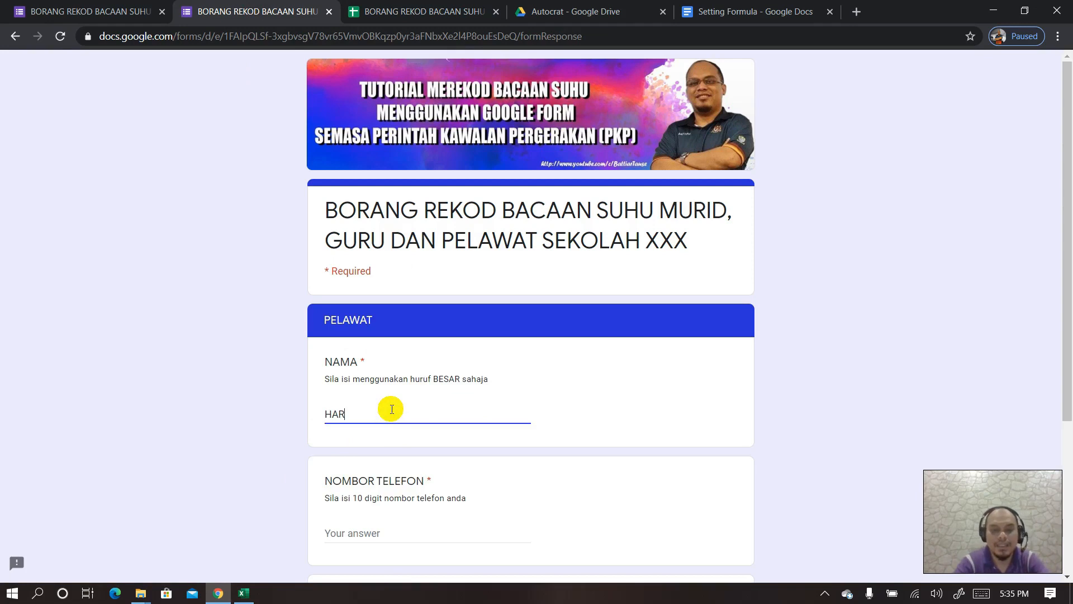
{"action": "scroll", "coordinate": [391, 416], "scroll_direction": "down", "scroll_amount": 4}
{"action": "left_click", "coordinate": [358, 320]}
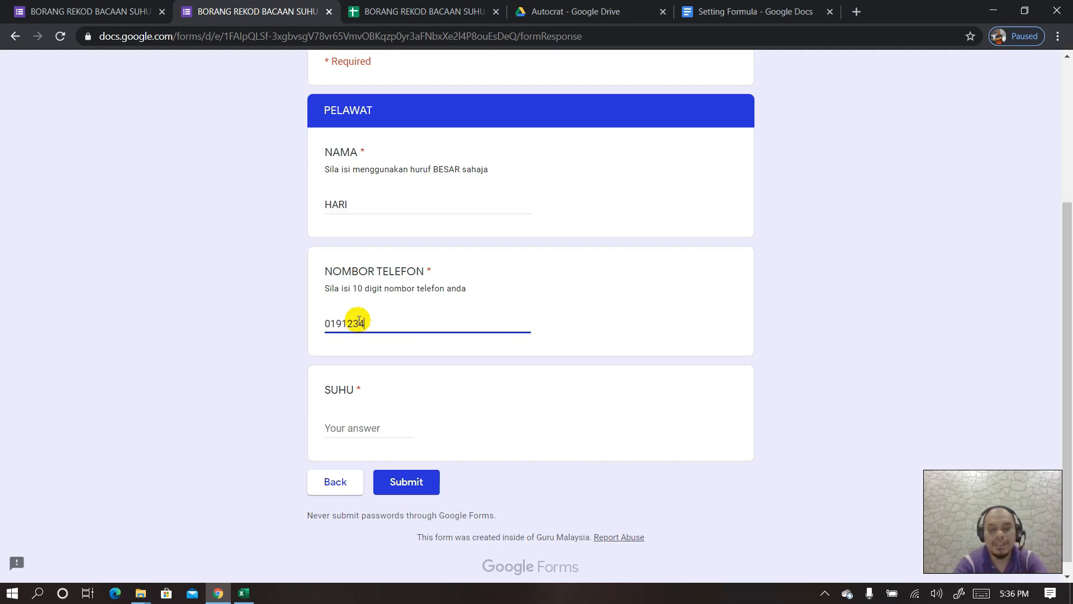
{"action": "left_click", "coordinate": [340, 426]}
{"action": "type", "text": "37"}
{"action": "left_click", "coordinate": [387, 479]}
{"action": "left_click", "coordinate": [384, 311]}
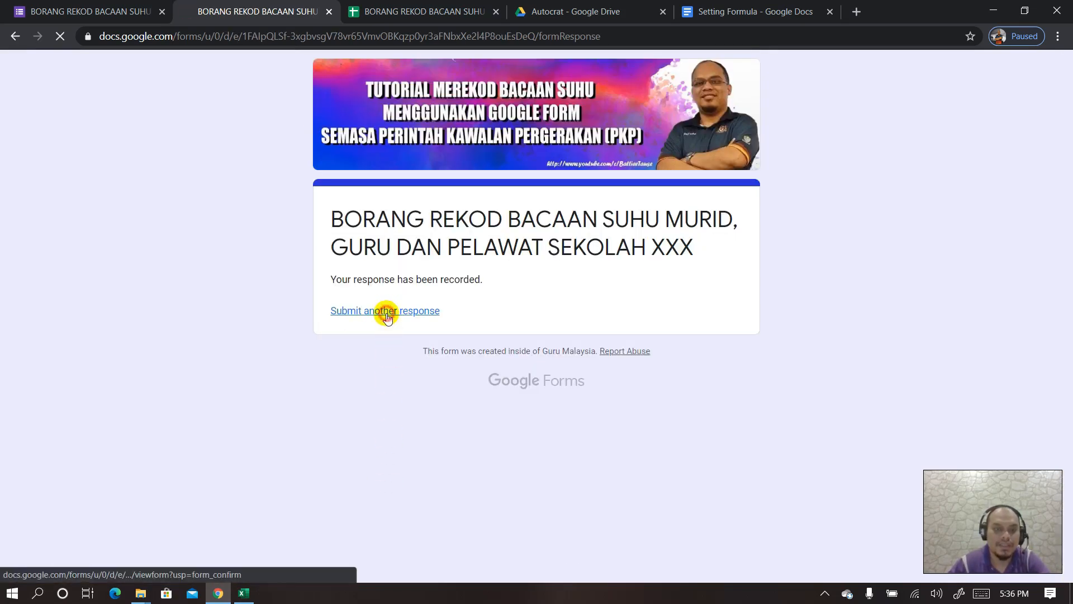
{"action": "left_click", "coordinate": [447, 11]}
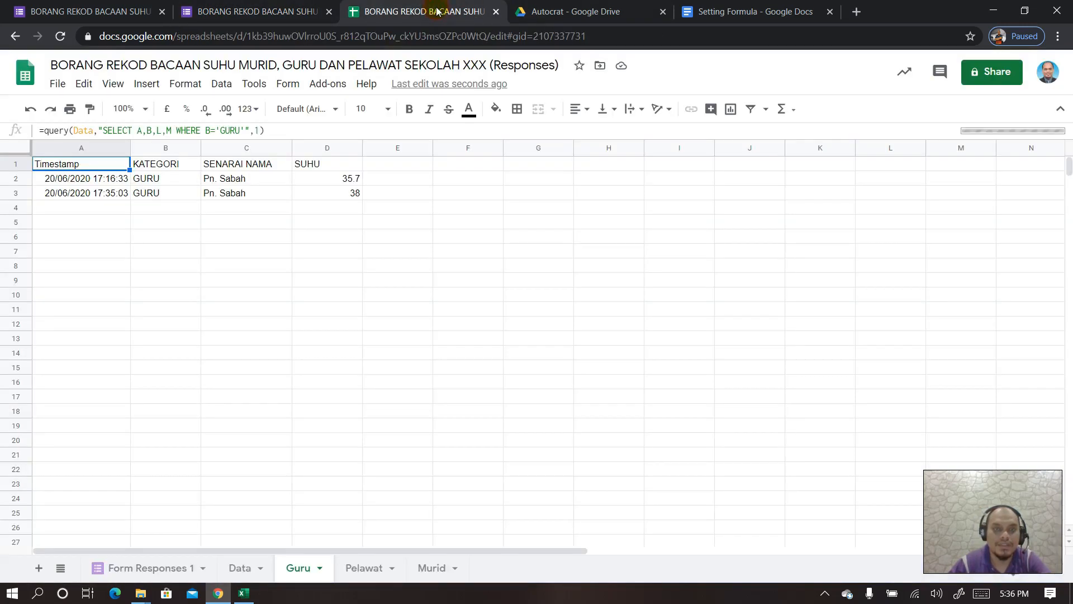
- Check the Pelawat sheet's new 37 entry and widen column A to show full timestamps
{"action": "left_click", "coordinate": [375, 567]}
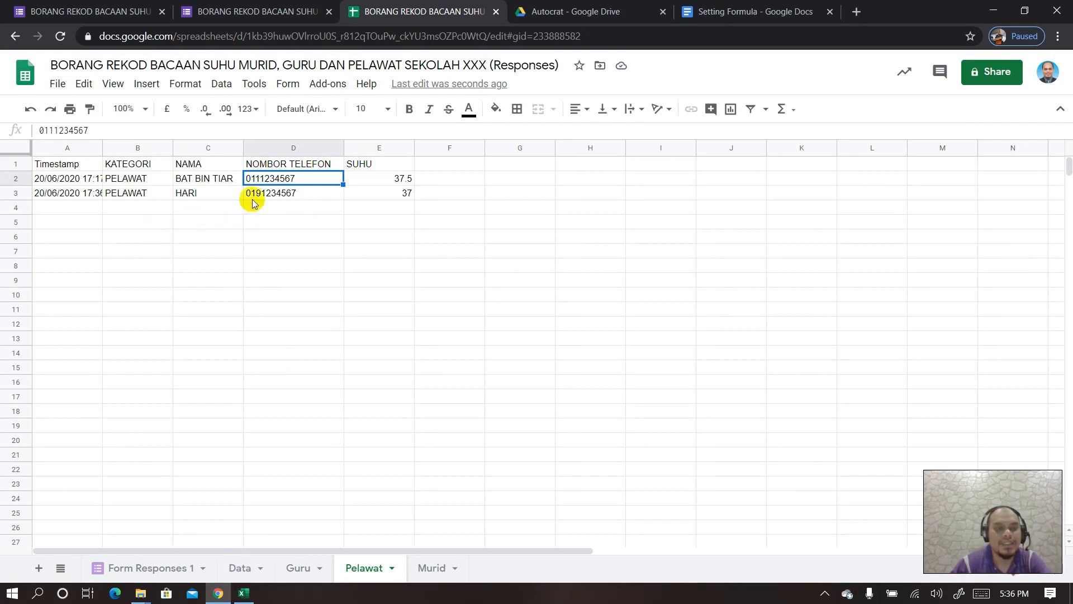
{"action": "left_click_drag", "start_coordinate": [101, 148], "coordinate": [133, 151]}
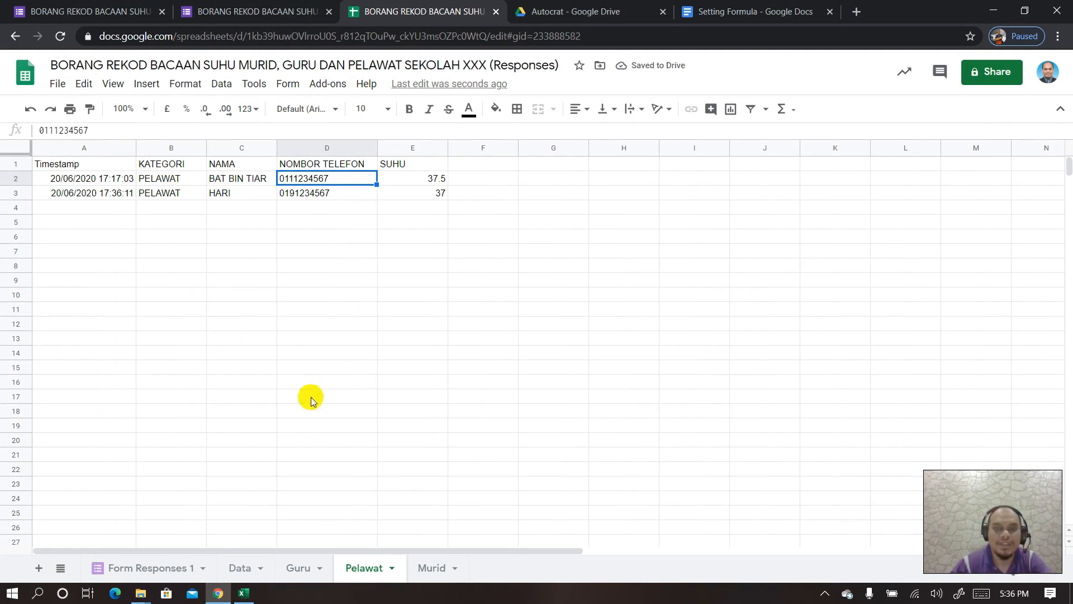
{"action": "left_click", "coordinate": [169, 574]}
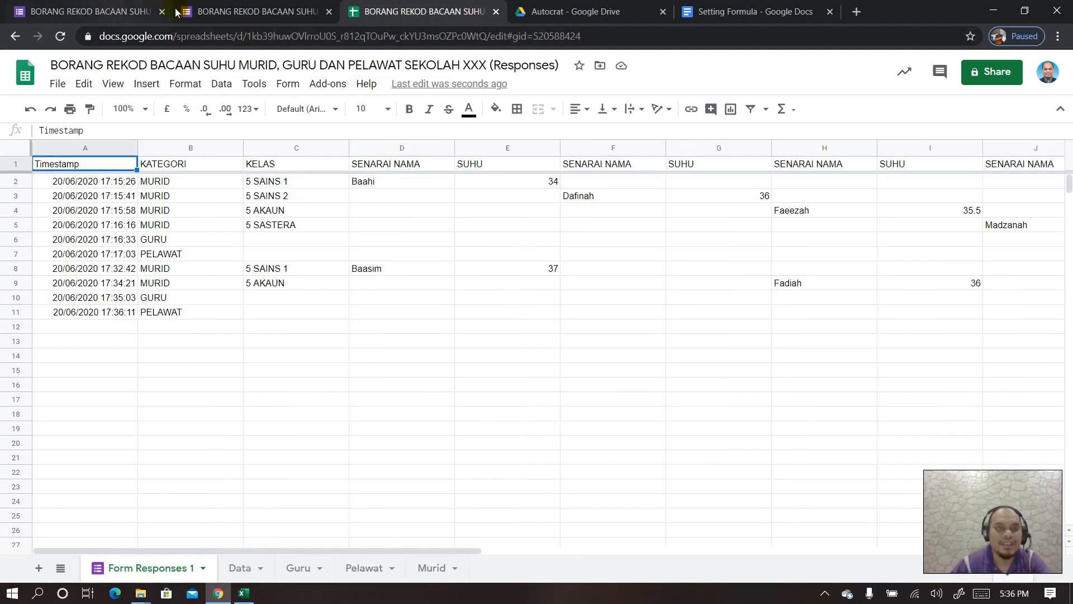
{"action": "left_click", "coordinate": [284, 12]}
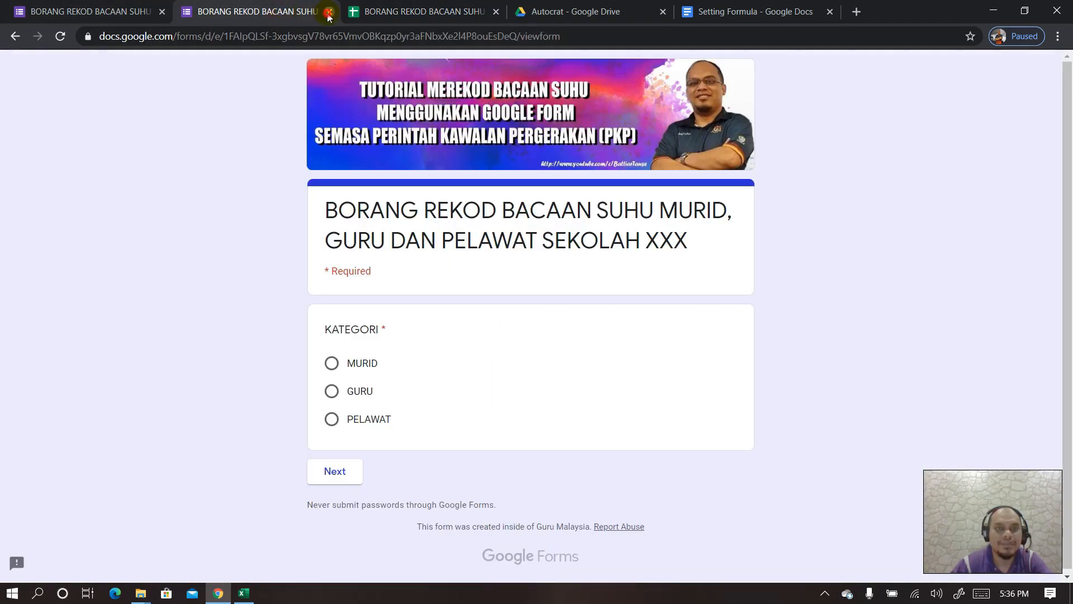
- Close the live form page and view the form's questions in the editor
{"action": "left_click", "coordinate": [329, 12]}
{"action": "left_click", "coordinate": [112, 12]}
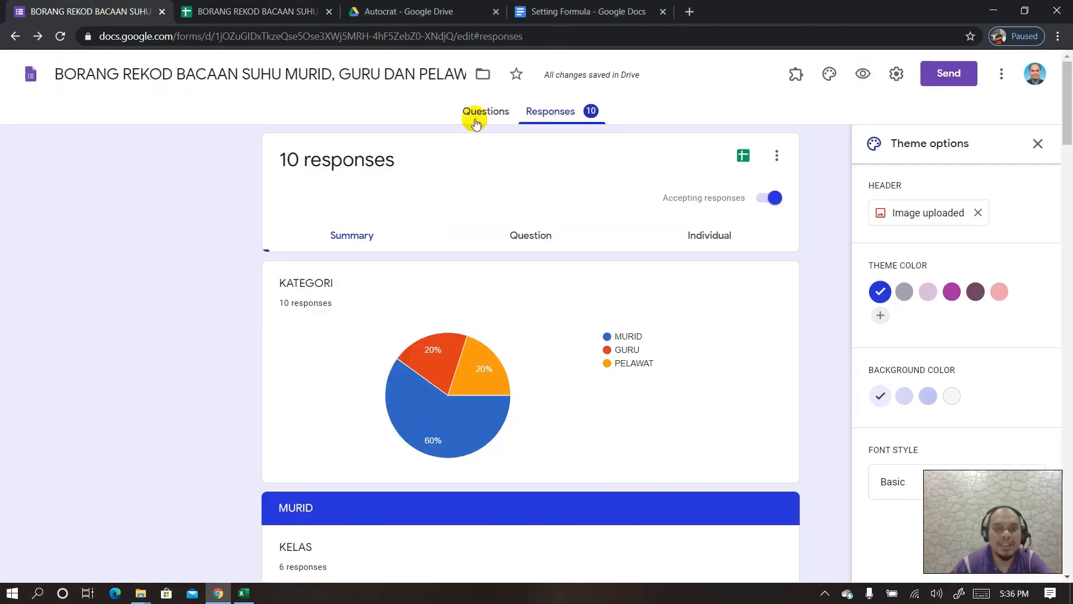
{"action": "left_click", "coordinate": [475, 114]}
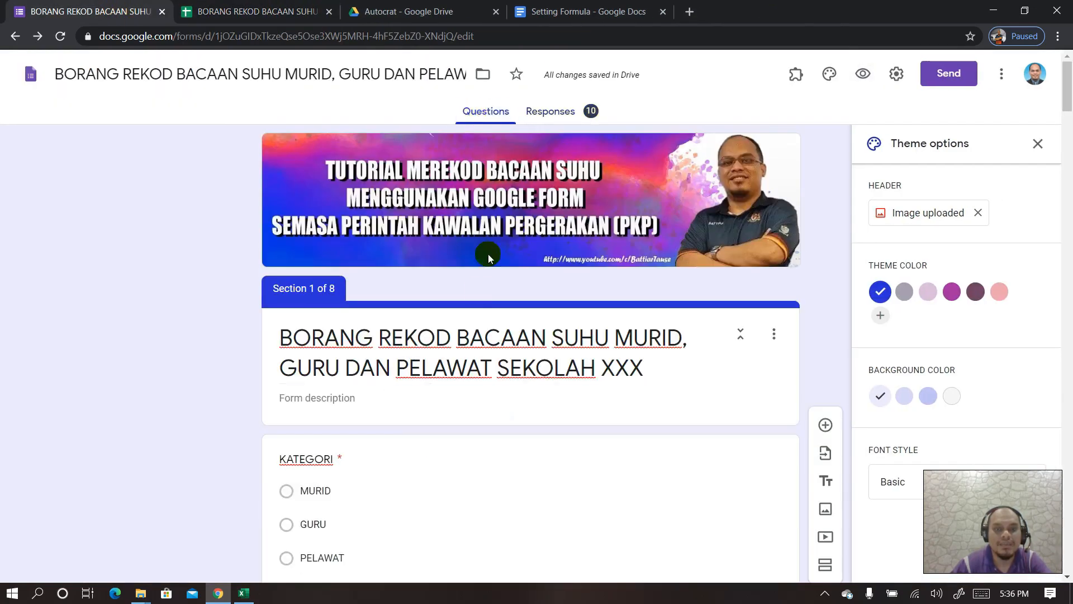
{"action": "scroll", "coordinate": [468, 316], "scroll_direction": "down", "scroll_amount": 10}
{"action": "scroll", "coordinate": [469, 318], "scroll_direction": "up", "scroll_amount": 8}
{"action": "scroll", "coordinate": [469, 317], "scroll_direction": "up", "scroll_amount": 4}
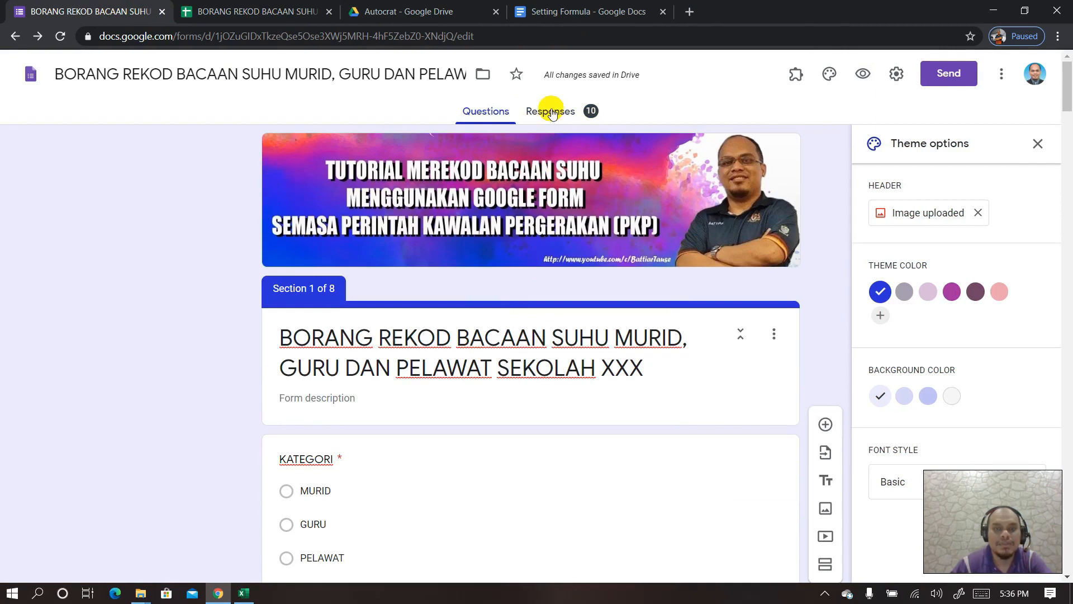
- Review the 10-response summary: 60% MURID, 20% GURU, 20% PELAWAT
{"action": "left_click", "coordinate": [552, 113]}
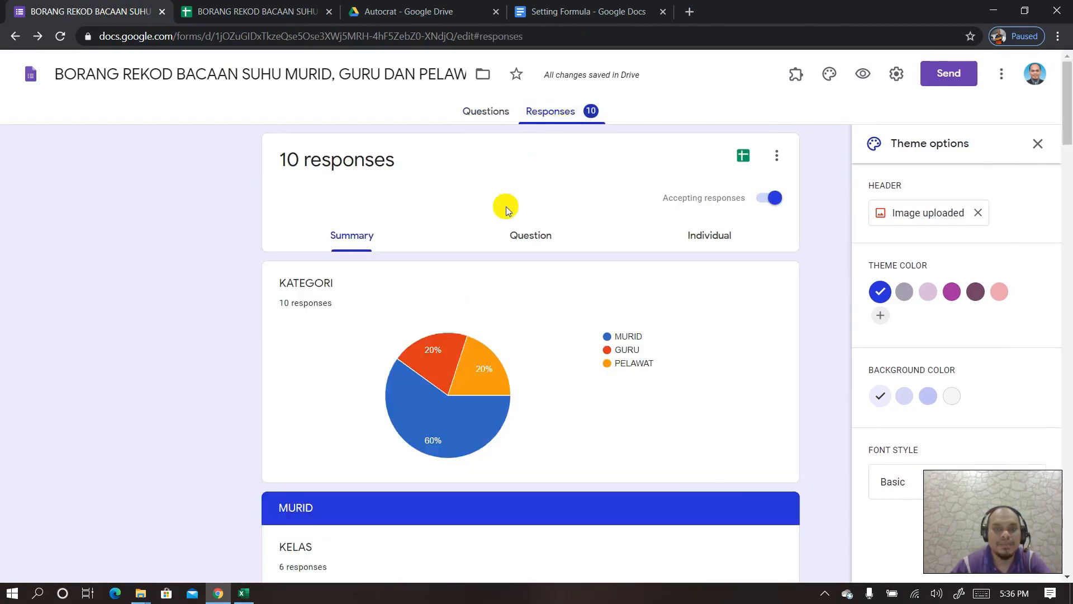
{"action": "scroll", "coordinate": [429, 297], "scroll_direction": "down", "scroll_amount": 1}
{"action": "scroll", "coordinate": [391, 290], "scroll_direction": "up", "scroll_amount": 1}
{"action": "scroll", "coordinate": [351, 288], "scroll_direction": "down", "scroll_amount": 2}
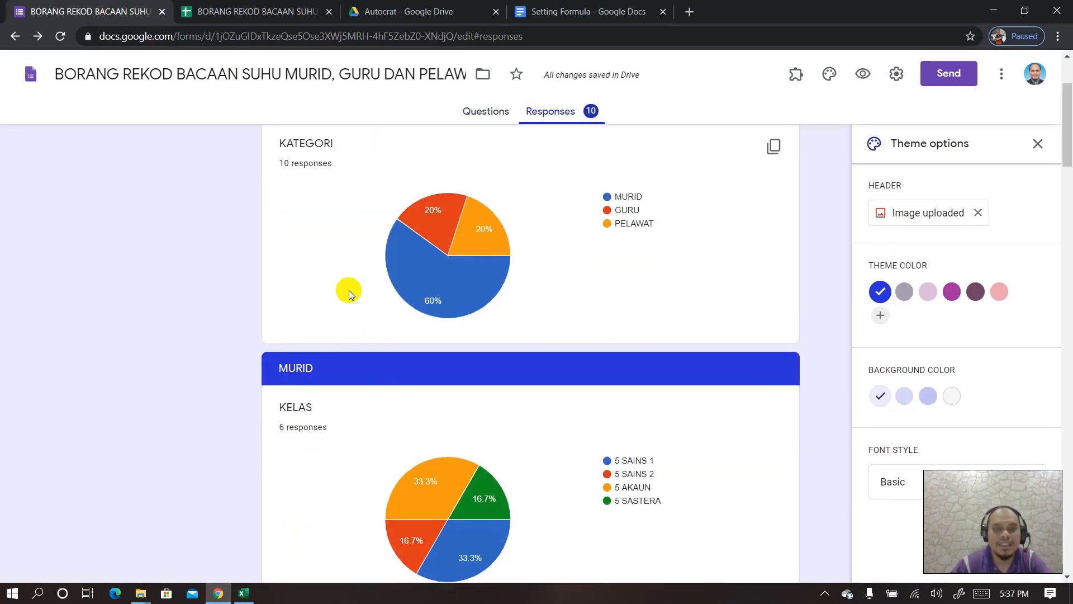
{"action": "scroll", "coordinate": [441, 262], "scroll_direction": "down", "scroll_amount": 2}
{"action": "scroll", "coordinate": [447, 279], "scroll_direction": "up", "scroll_amount": 4}
{"action": "scroll", "coordinate": [448, 302], "scroll_direction": "down", "scroll_amount": 4}
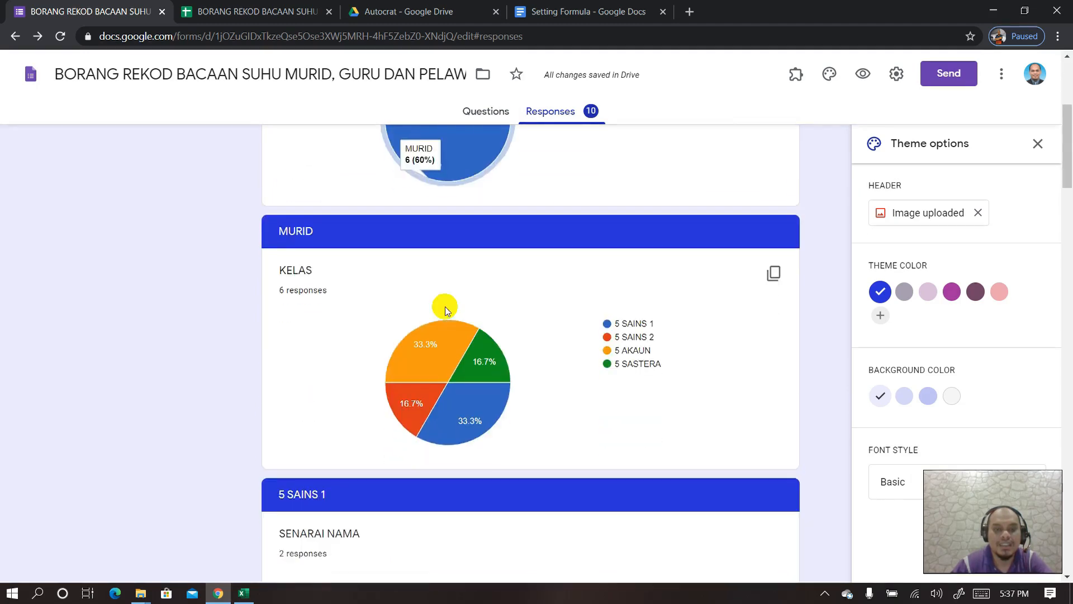
{"action": "scroll", "coordinate": [423, 354], "scroll_direction": "down", "scroll_amount": 15}
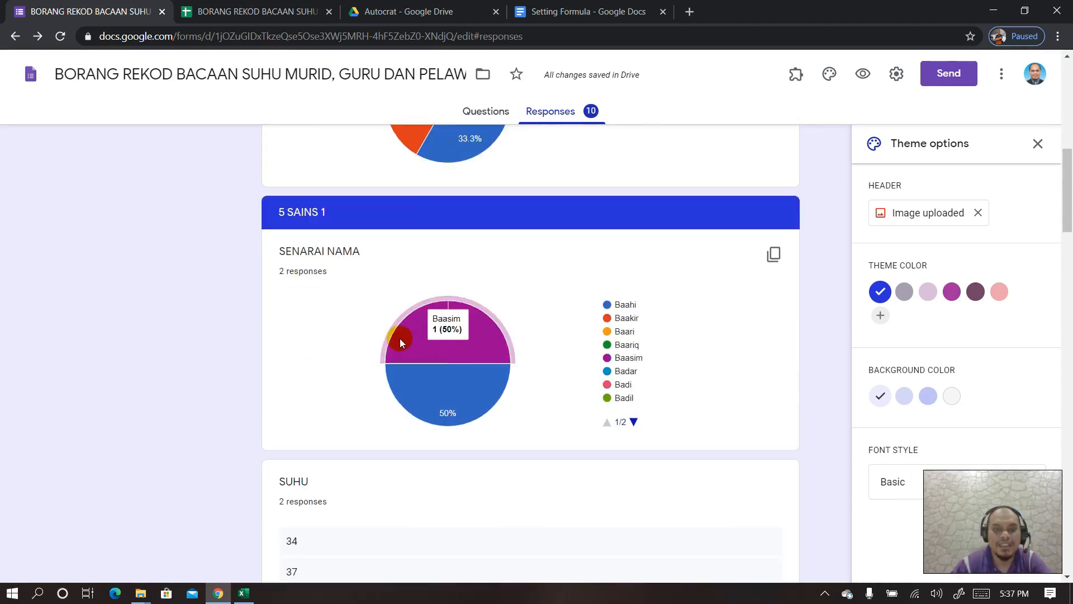
{"action": "scroll", "coordinate": [400, 342], "scroll_direction": "down", "scroll_amount": 20}
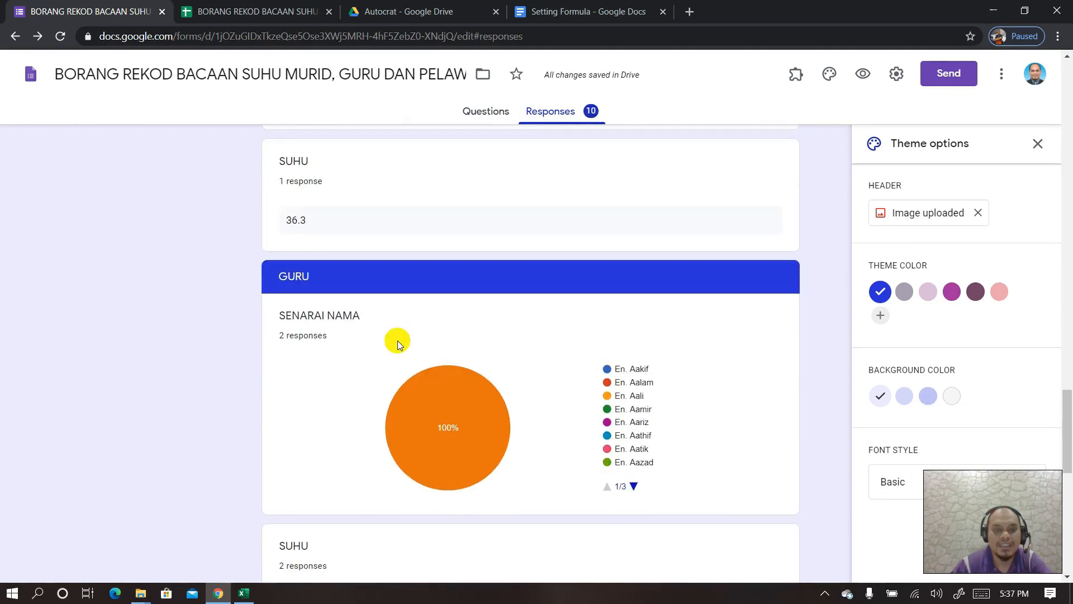
{"action": "scroll", "coordinate": [340, 388], "scroll_direction": "up", "scroll_amount": 20}
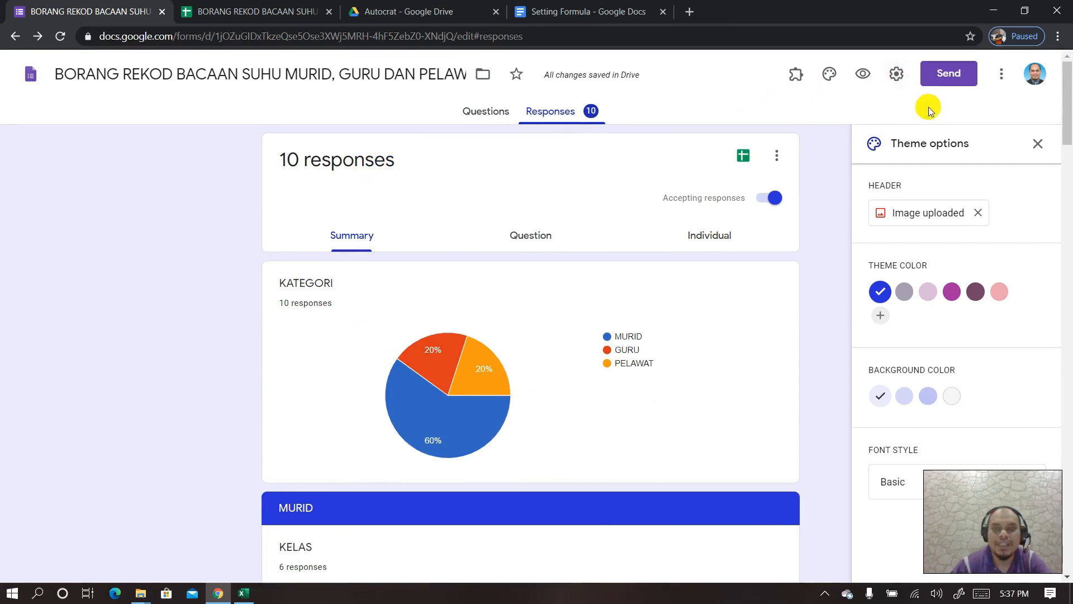
- Turn off the 'Restrict to users in Guru Malaysia' setting and save
{"action": "left_click", "coordinate": [895, 79]}
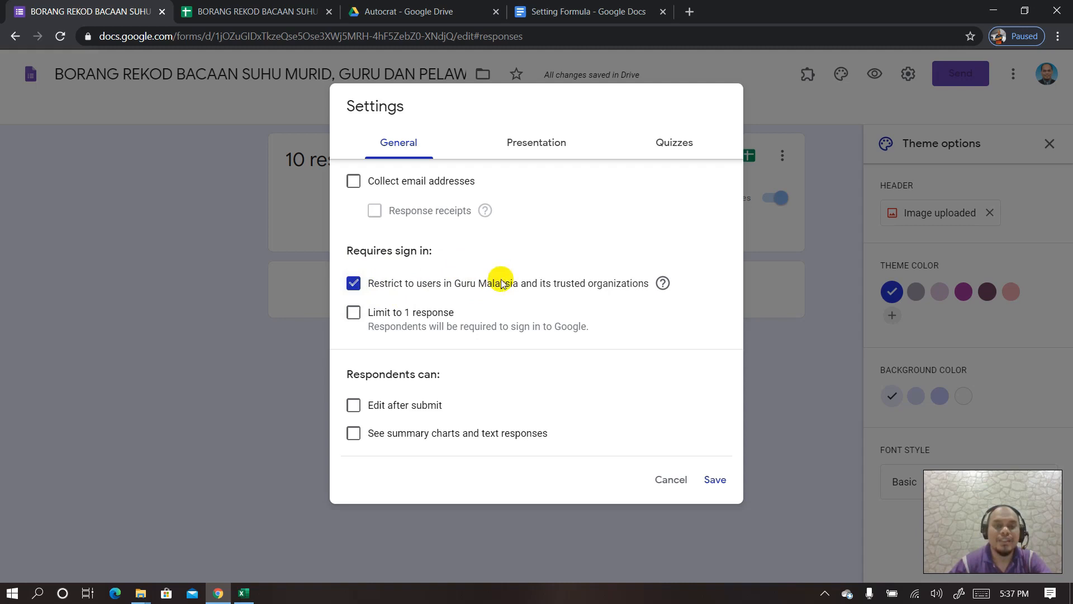
{"action": "left_click", "coordinate": [354, 284]}
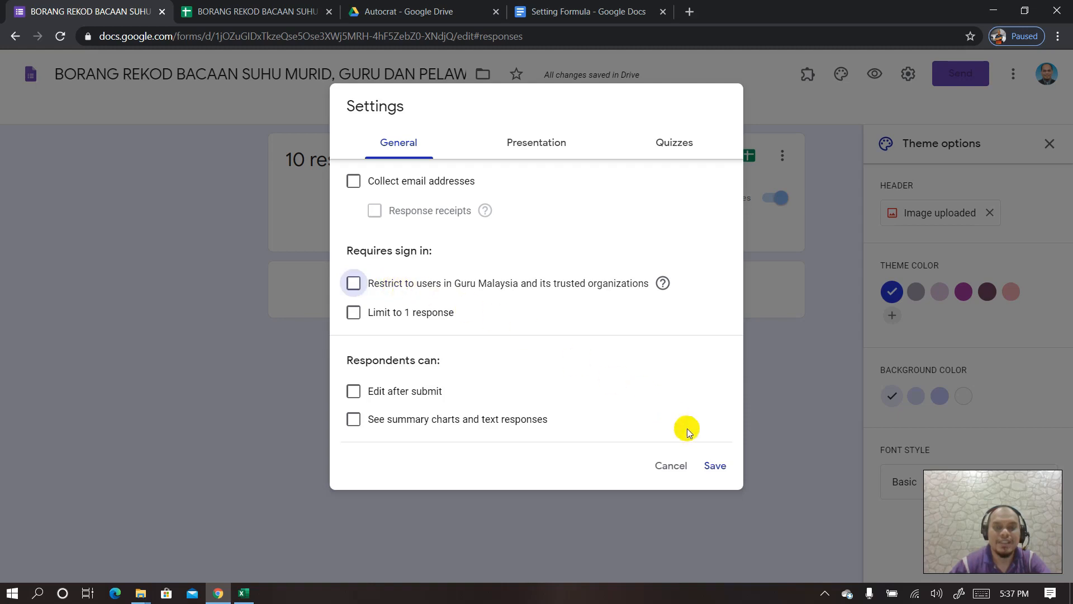
{"action": "left_click", "coordinate": [715, 467]}
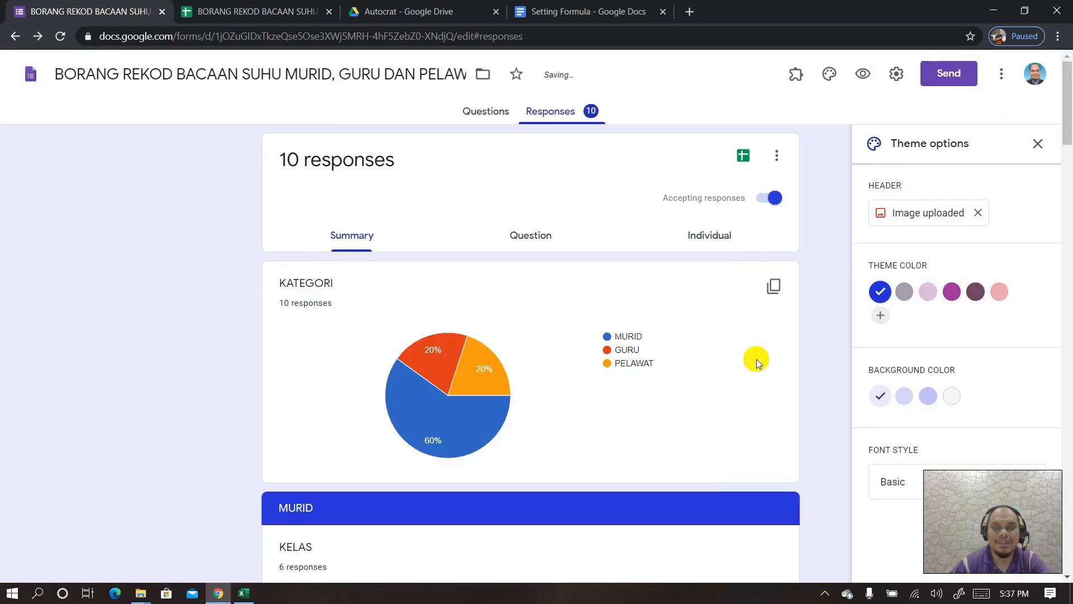
{"action": "left_click", "coordinate": [895, 77]}
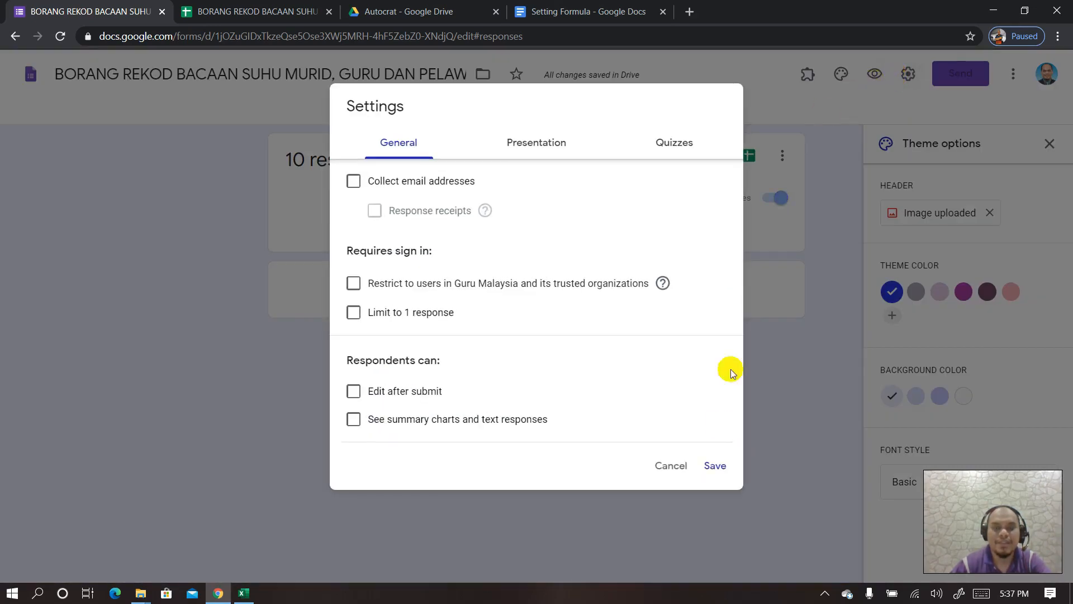
{"action": "left_click", "coordinate": [671, 467]}
- Bring up the Send form dialog
{"action": "left_click", "coordinate": [1003, 78]}
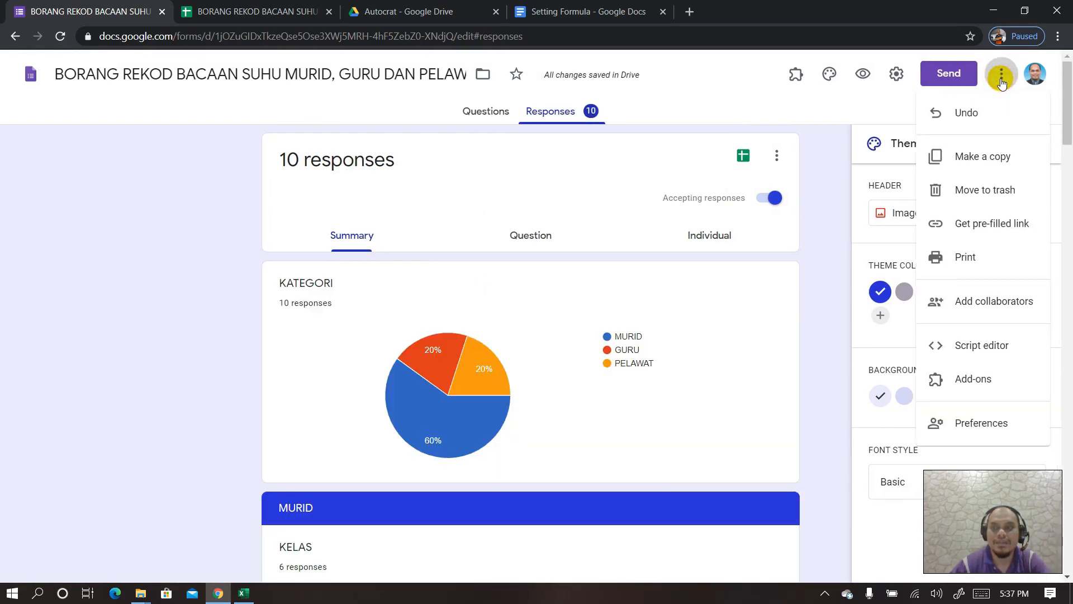
{"action": "left_click", "coordinate": [950, 80]}
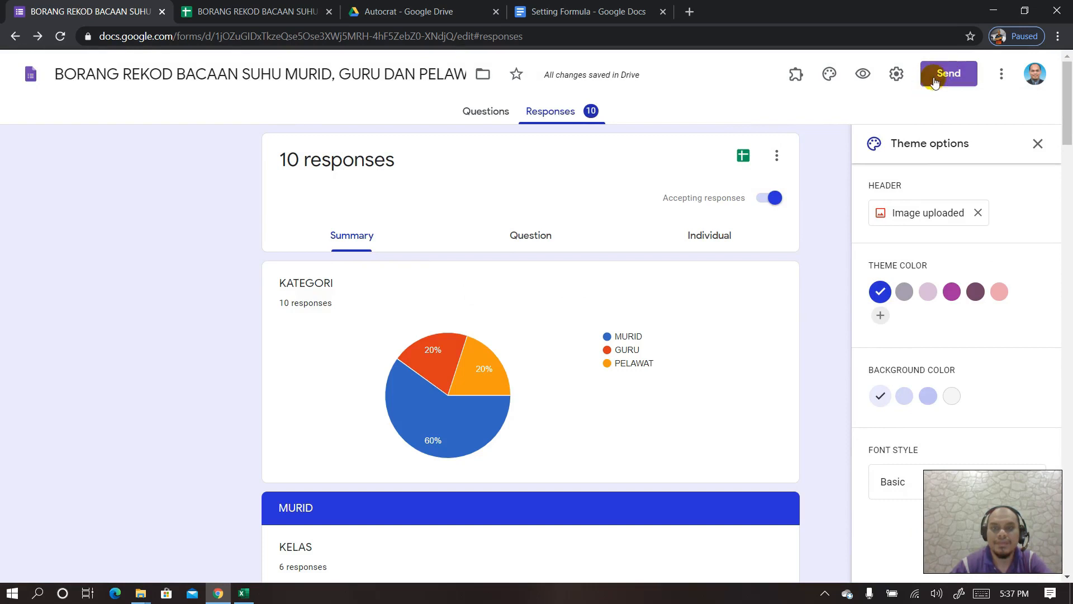
{"action": "left_click", "coordinate": [937, 77]}
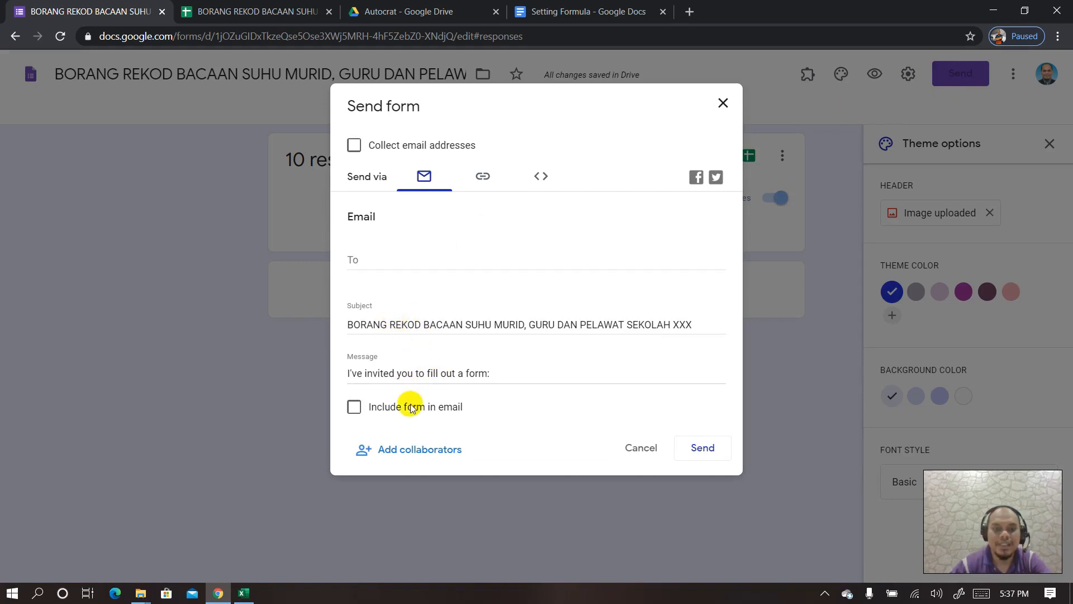
- Copy the form's shareable link from the Link tab and close the dialog
{"action": "left_click", "coordinate": [484, 177]}
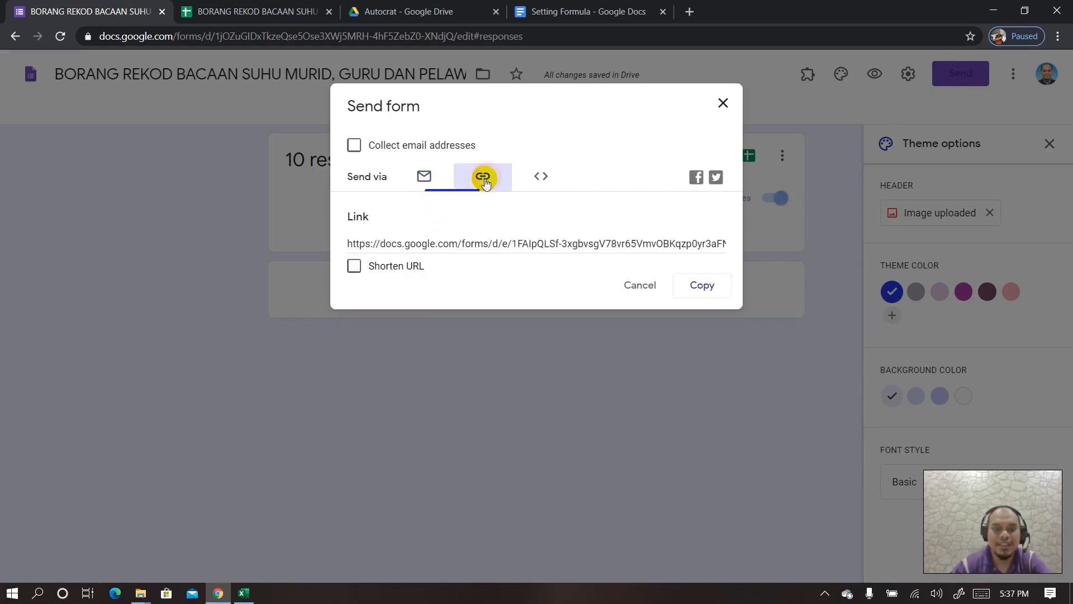
{"action": "left_click", "coordinate": [476, 244]}
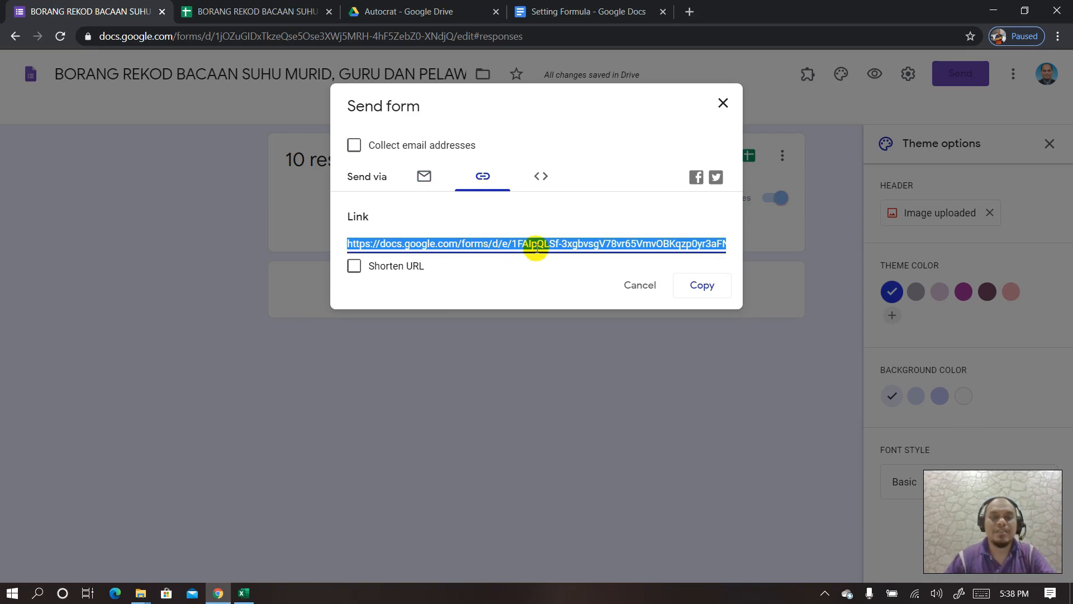
{"action": "left_click", "coordinate": [699, 288]}
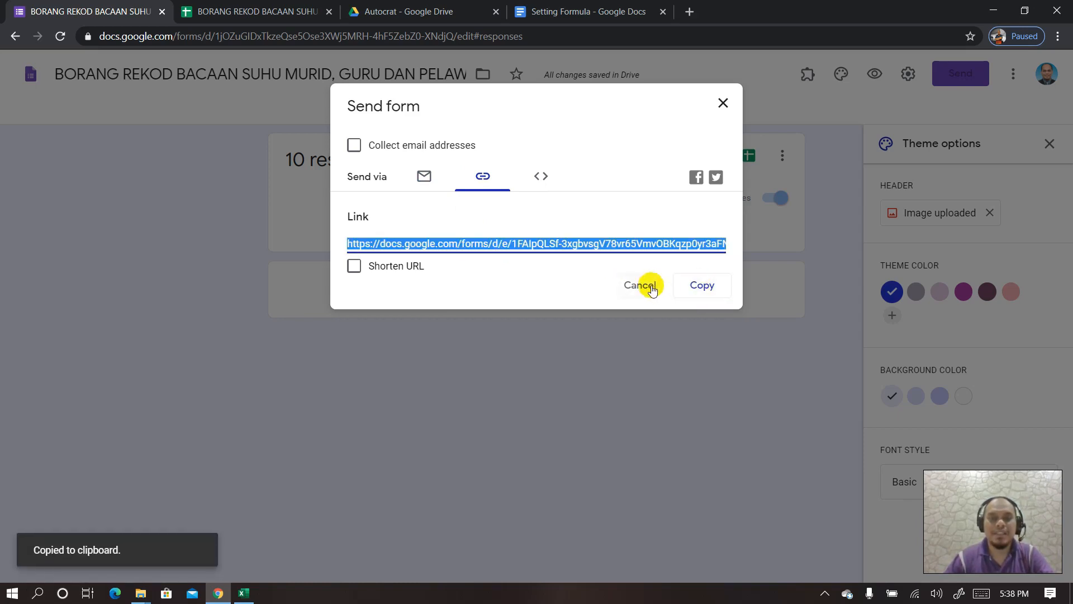
{"action": "left_click", "coordinate": [724, 103]}
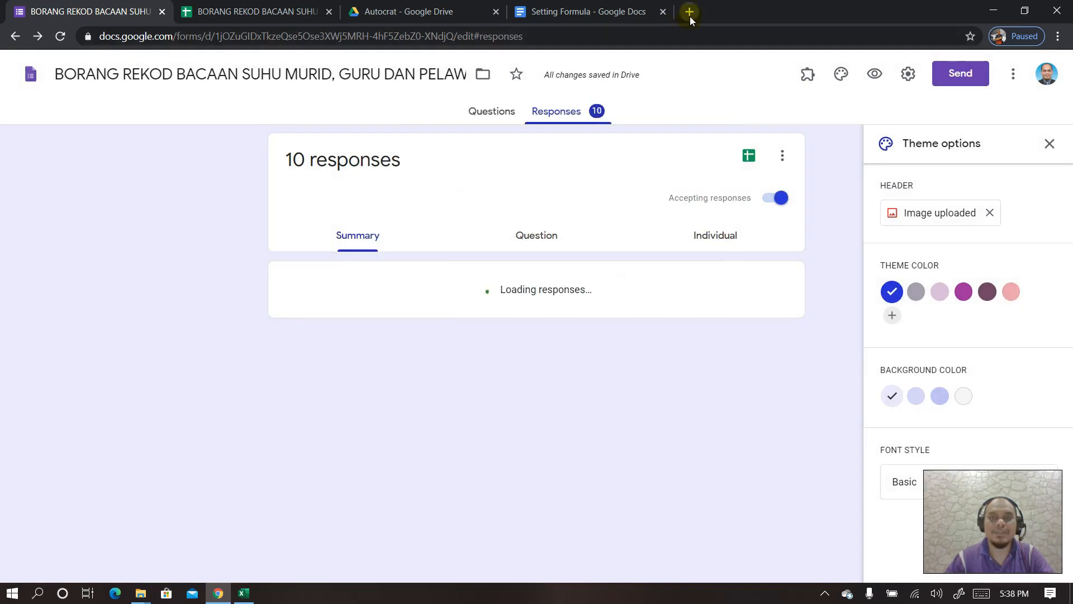
{"action": "left_click", "coordinate": [690, 15]}
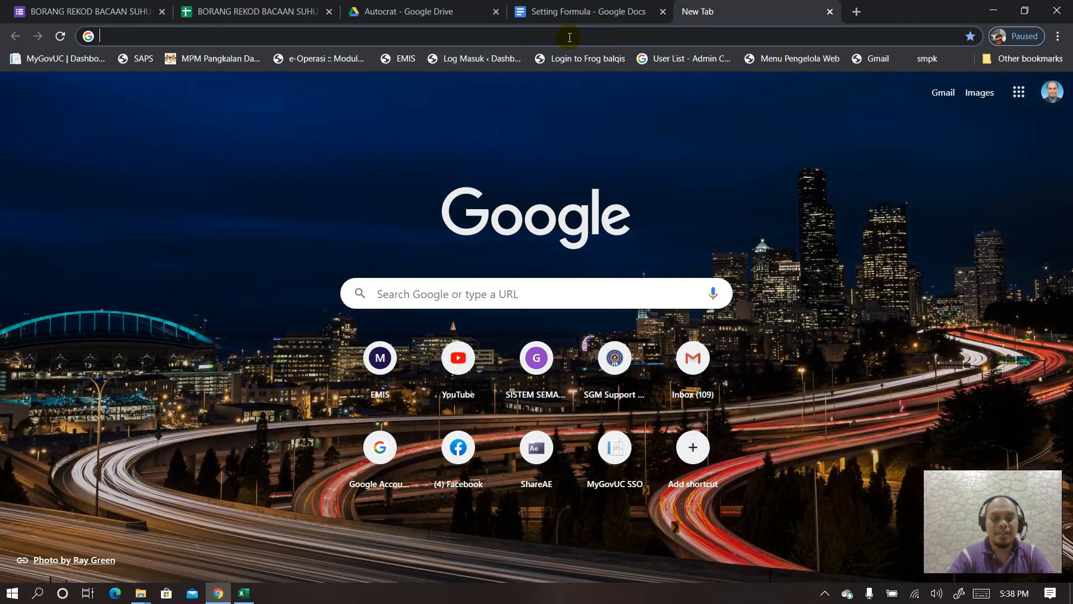
- Go to the gg.gg URL shortener site
{"action": "type", "text": "GG.GG"}
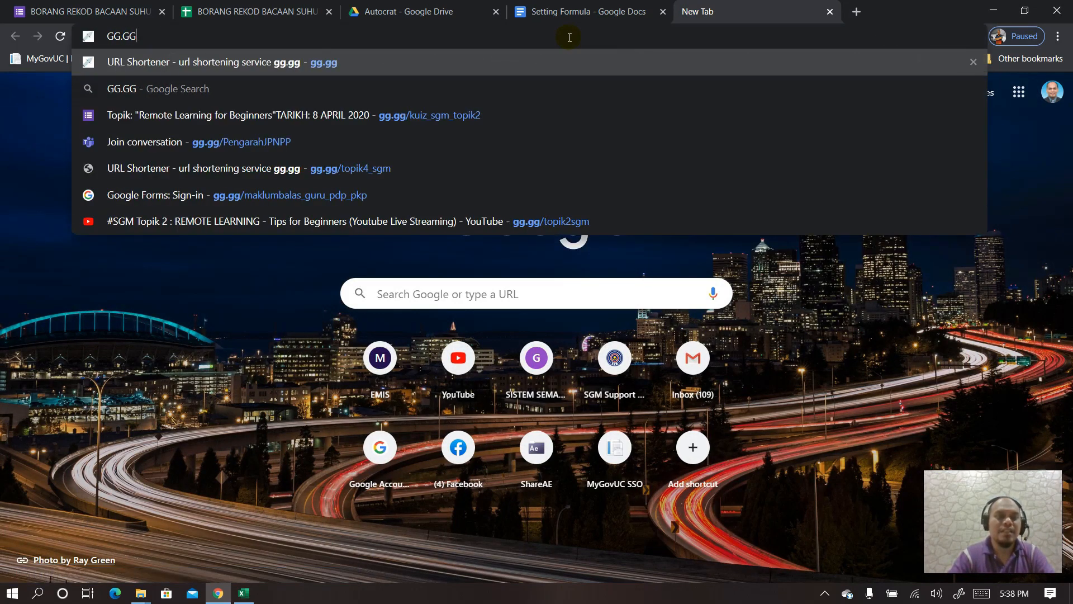
{"action": "key", "text": "Return"}
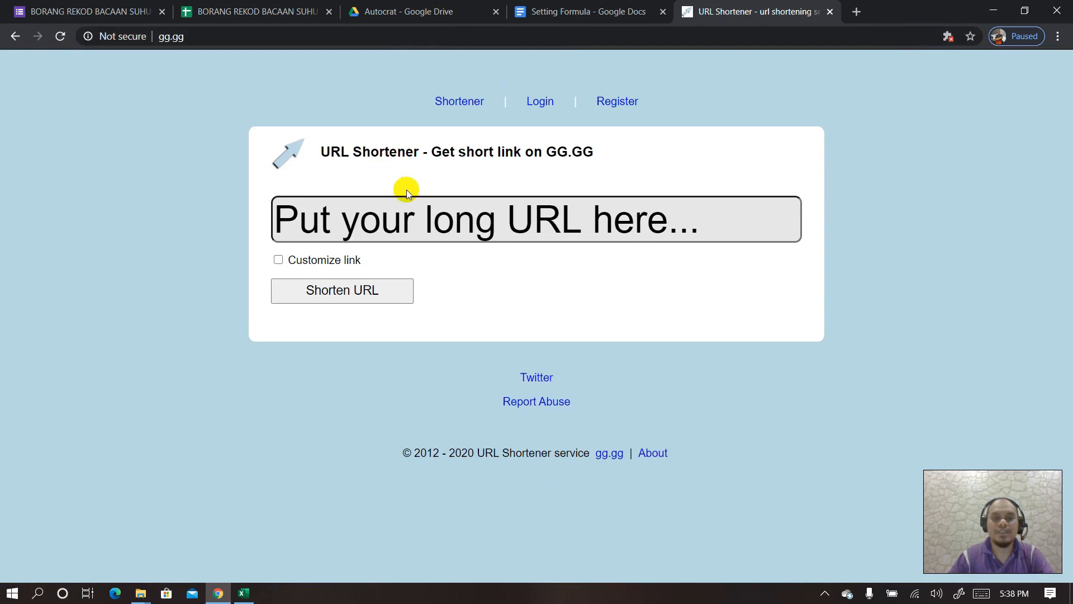
- Paste the form link and shorten it to the custom name rekod_suhu_skxxx
{"action": "left_click", "coordinate": [604, 224]}
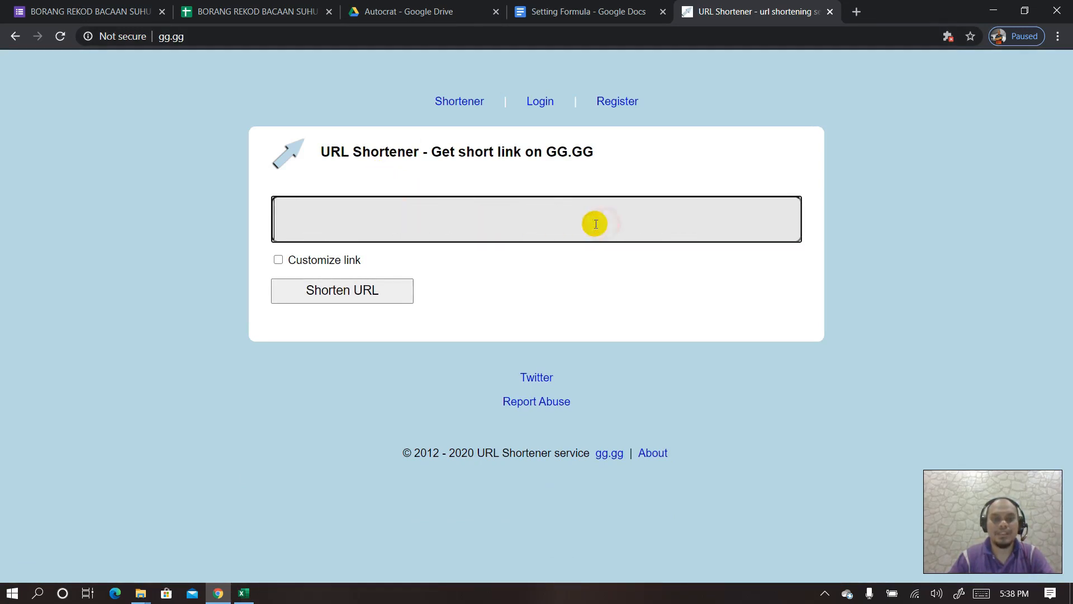
{"action": "key", "text": "ctrl+v"}
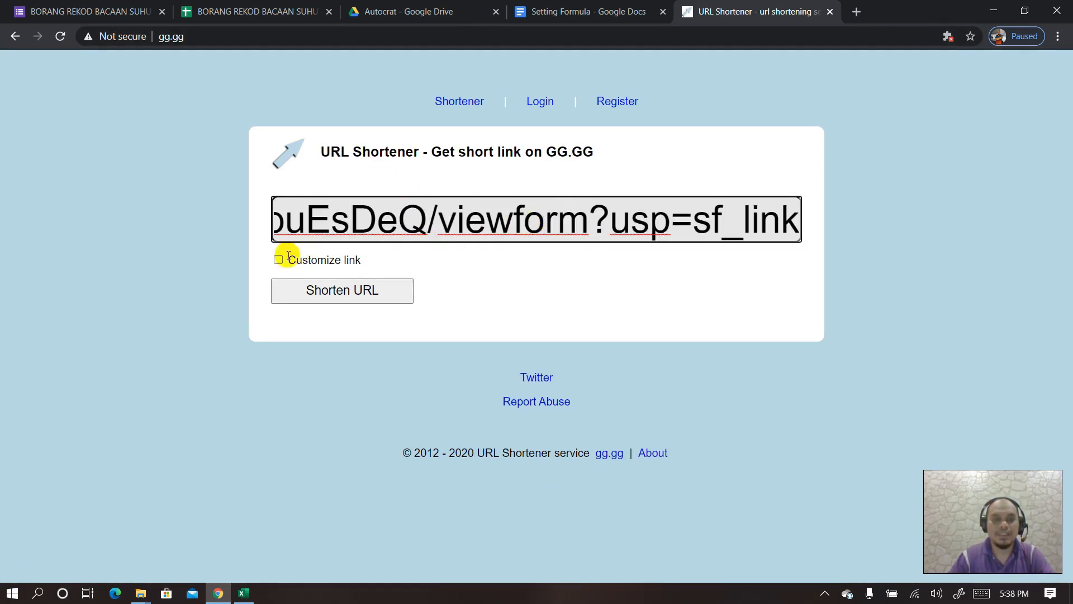
{"action": "left_click", "coordinate": [279, 259]}
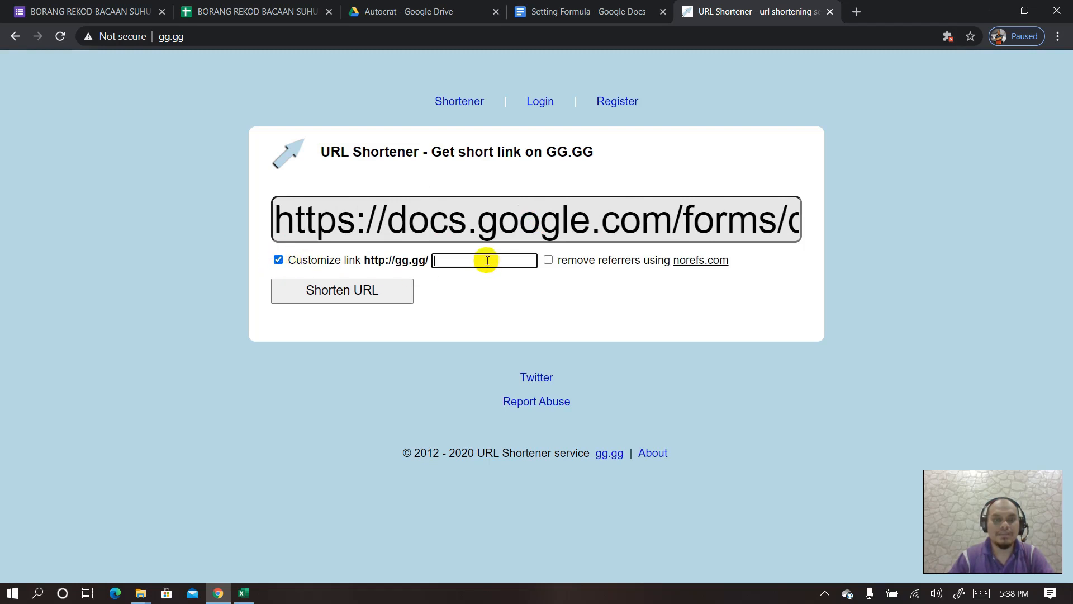
{"action": "left_click", "coordinate": [487, 261]}
{"action": "type", "text": "BO"}
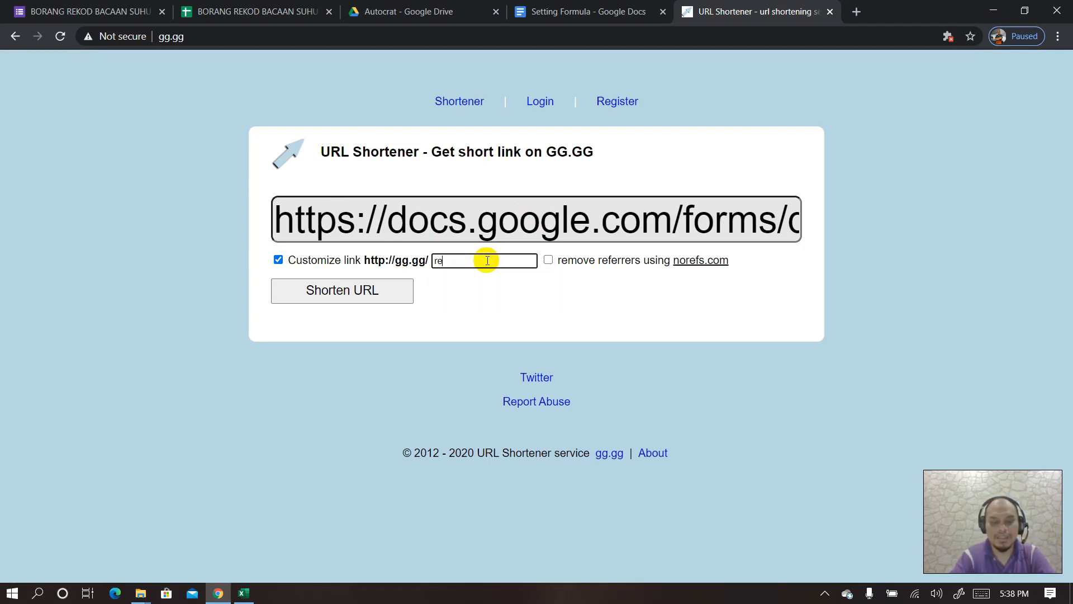
{"action": "type", "text": "hu"}
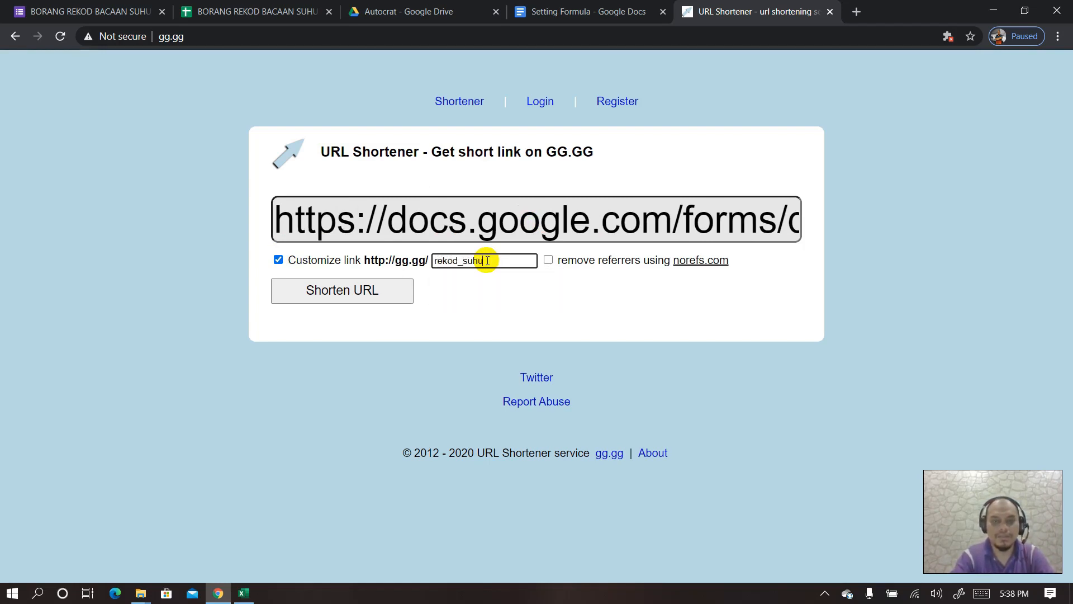
{"action": "type", "text": "_s"}
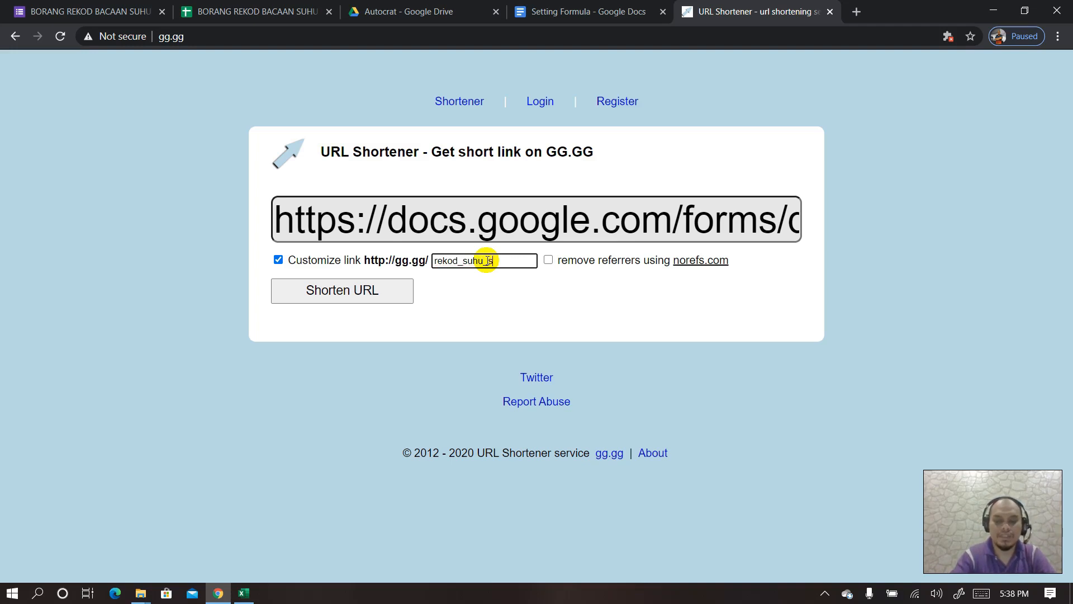
{"action": "type", "text": "kxxx"}
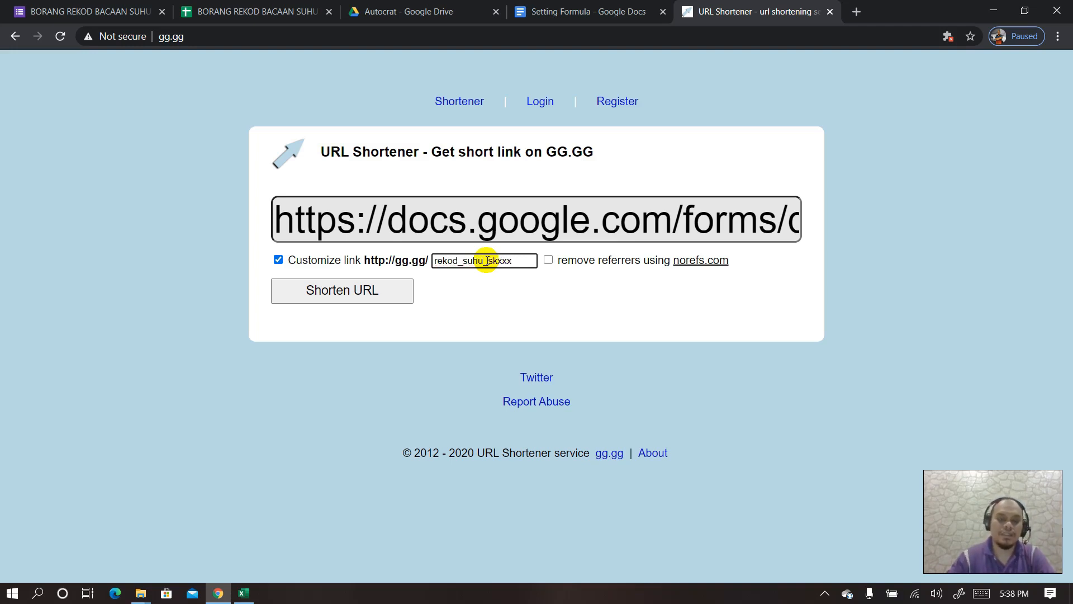
{"action": "left_click", "coordinate": [376, 287]}
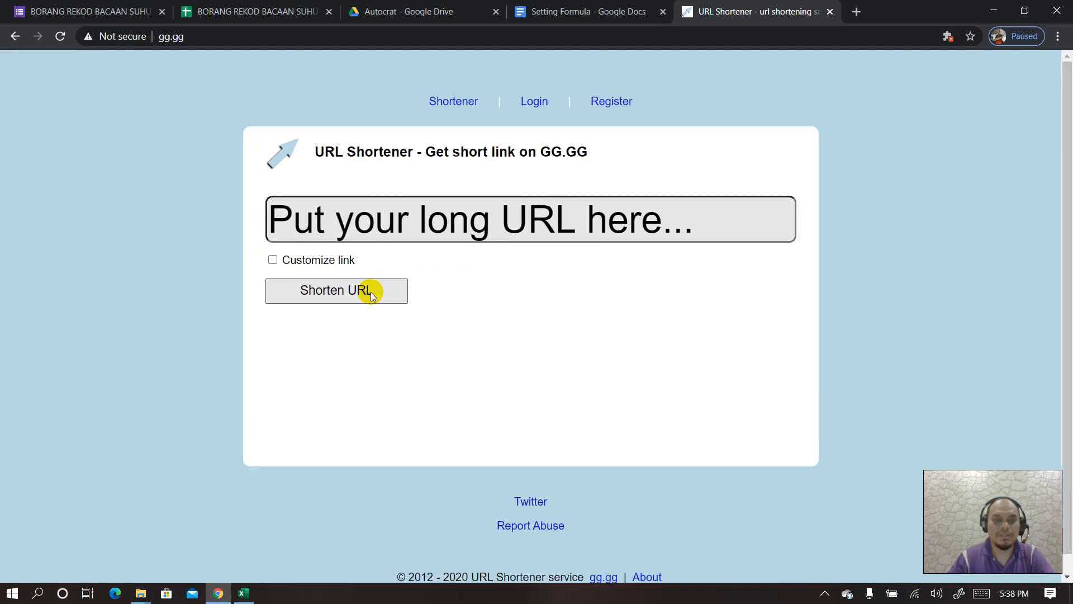
{"action": "scroll", "coordinate": [403, 334], "scroll_direction": "down", "scroll_amount": 1}
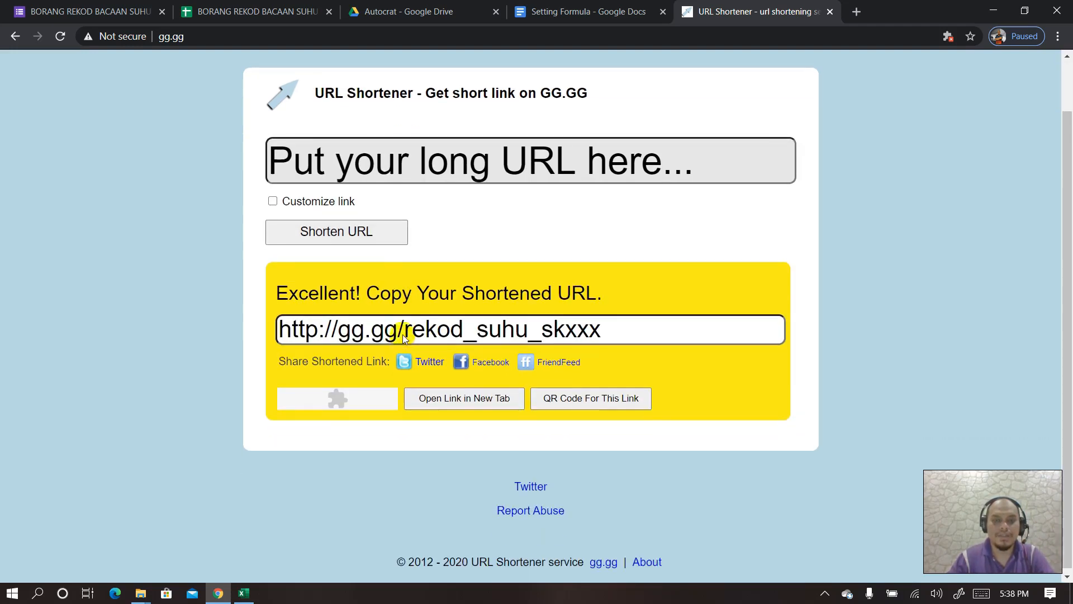
{"action": "scroll", "coordinate": [407, 269], "scroll_direction": "up", "scroll_amount": 1}
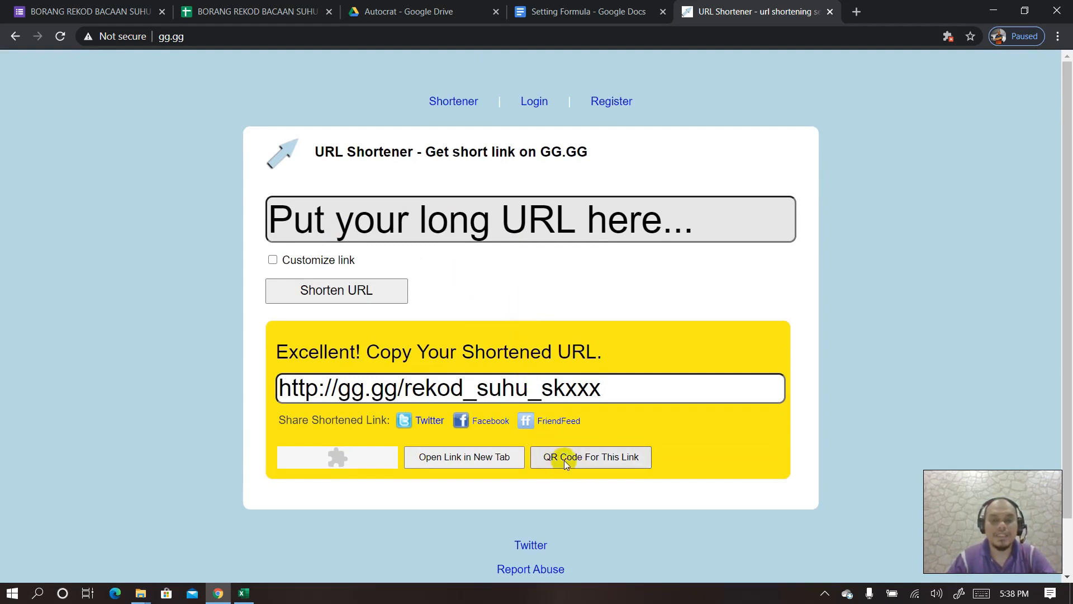
{"action": "left_click", "coordinate": [599, 462]}
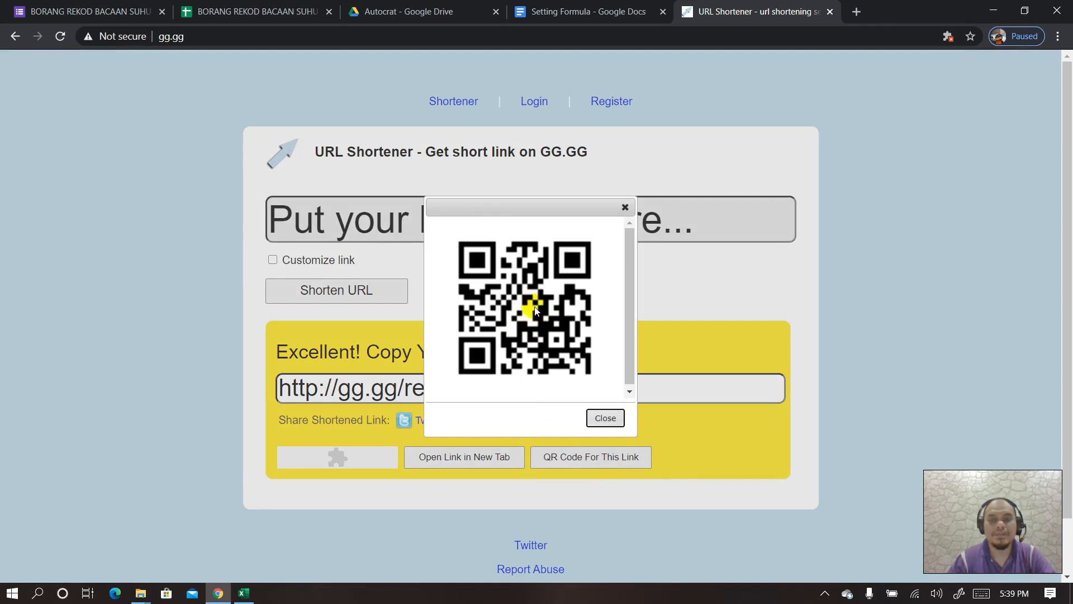
- Copy the QR code image for the short link
{"action": "right_click", "coordinate": [517, 281]}
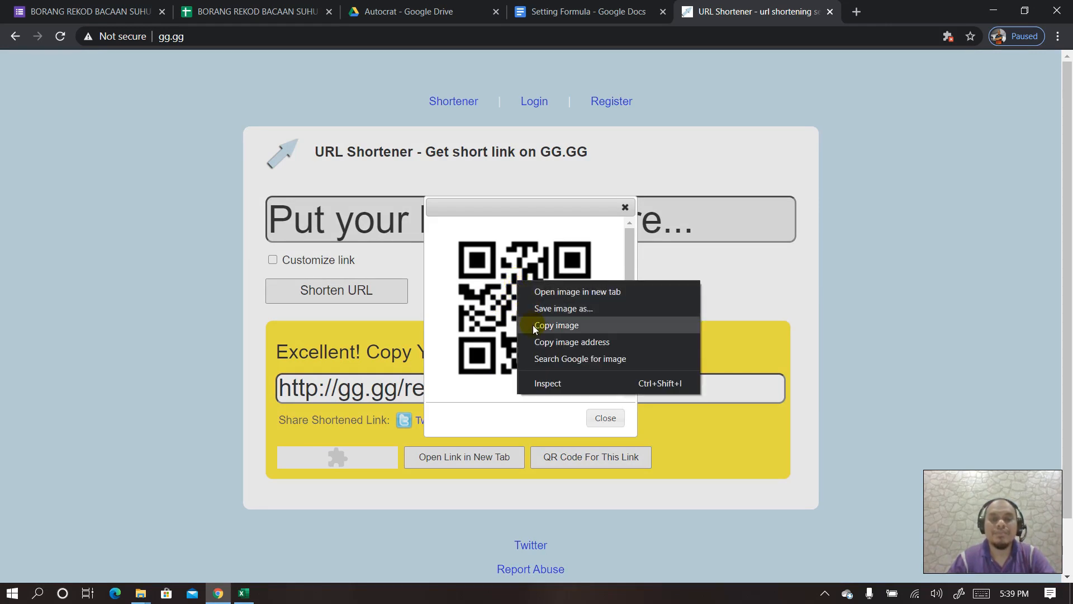
{"action": "left_click", "coordinate": [509, 209]}
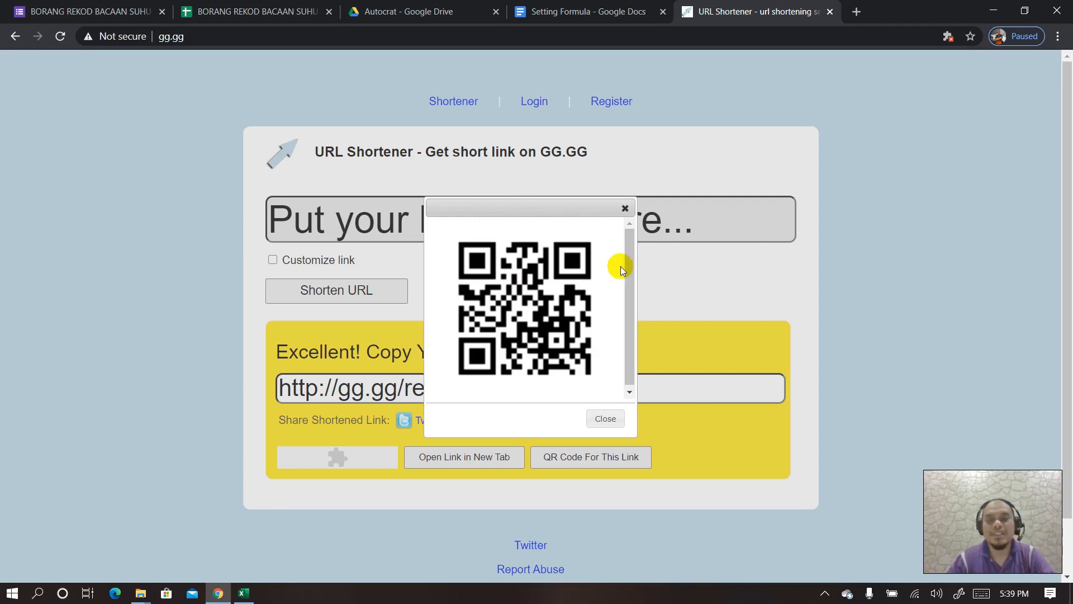
{"action": "left_click_drag", "start_coordinate": [632, 267], "coordinate": [632, 272]}
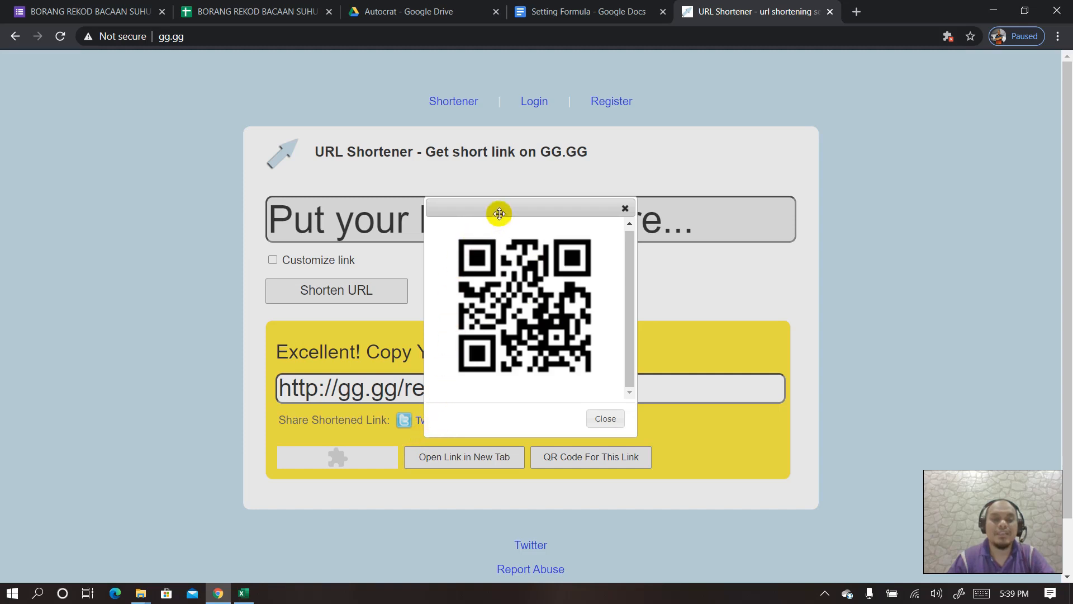
{"action": "mouse_move", "coordinate": [498, 211]}
{"action": "left_mouse_down"}
{"action": "mouse_move", "coordinate": [522, 210]}
{"action": "mouse_move", "coordinate": [492, 211]}
{"action": "left_mouse_up"}
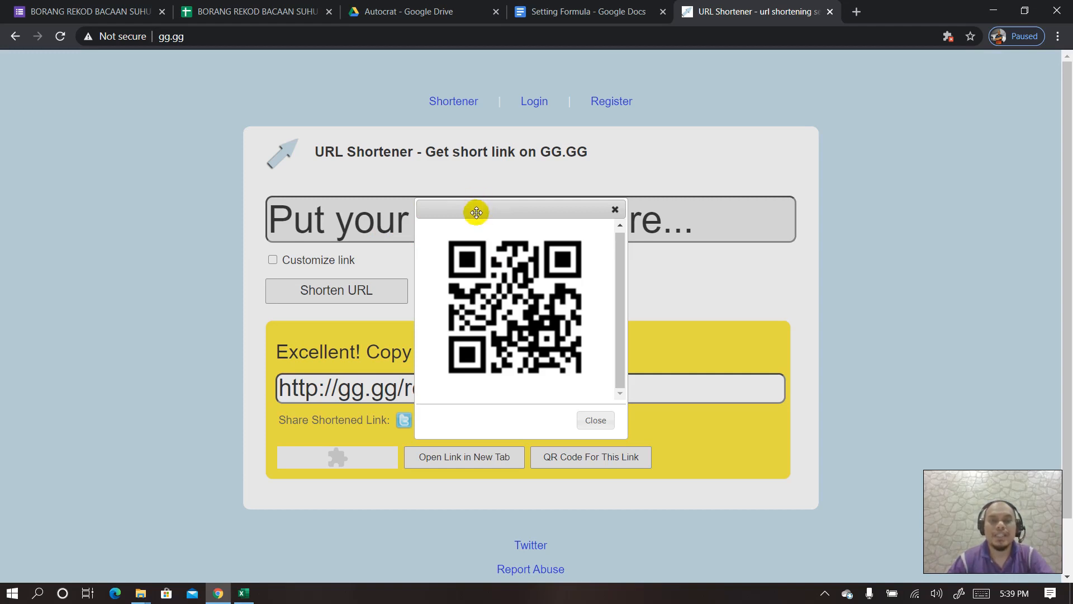
{"action": "left_click_drag", "start_coordinate": [477, 213], "coordinate": [478, 215]}
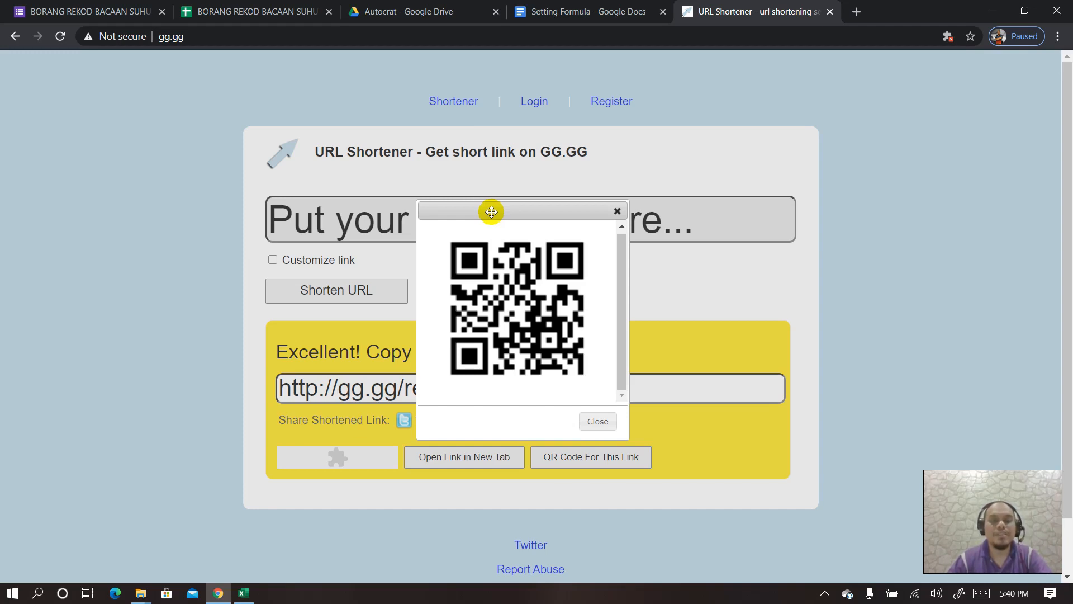
{"action": "left_click_drag", "start_coordinate": [491, 211], "coordinate": [496, 215]}
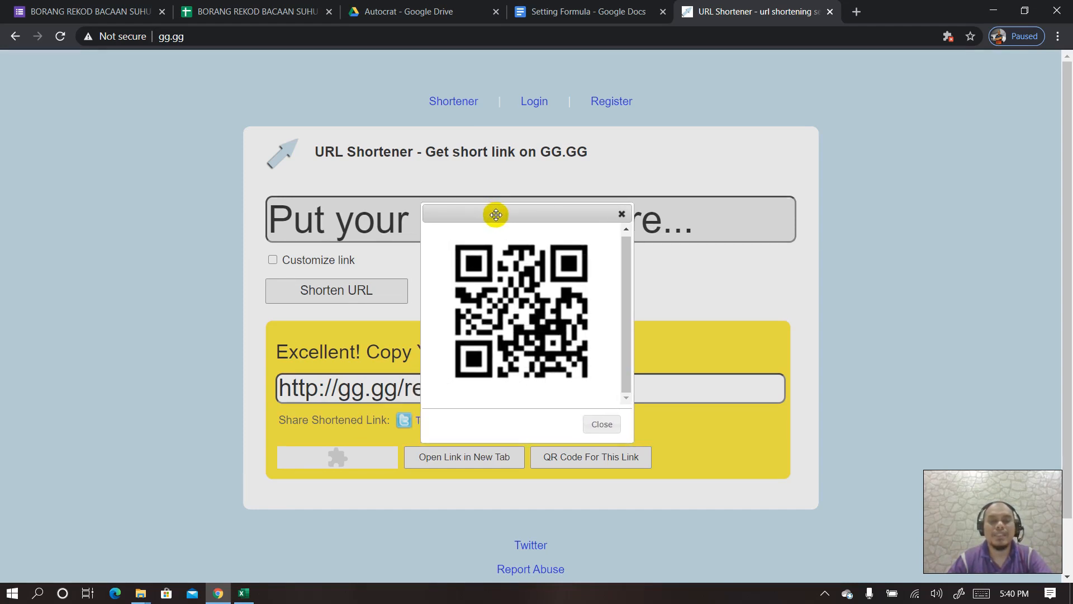